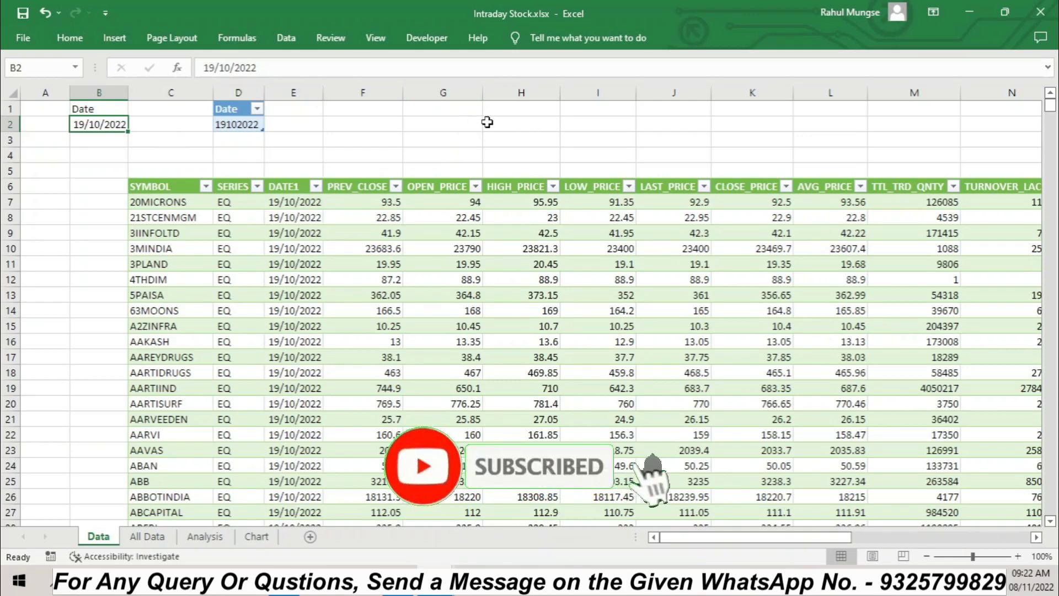
# Save a copy of the workbook to the Desktop as an Excel Macro-Enabled Workbook named intraday Stock With Oi
pyautogui.click(30, 40)
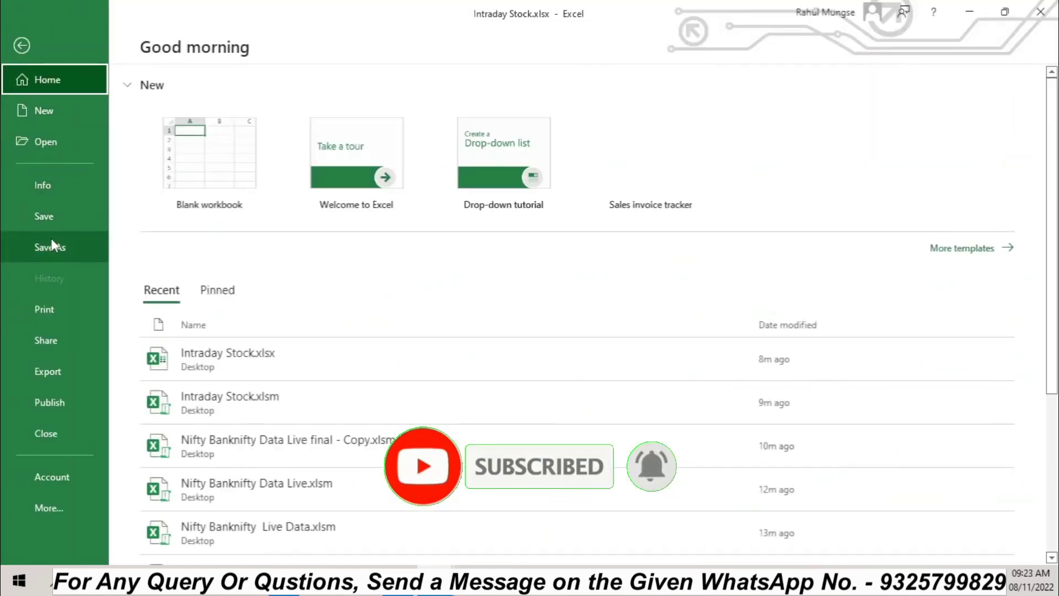
pyautogui.click(51, 242)
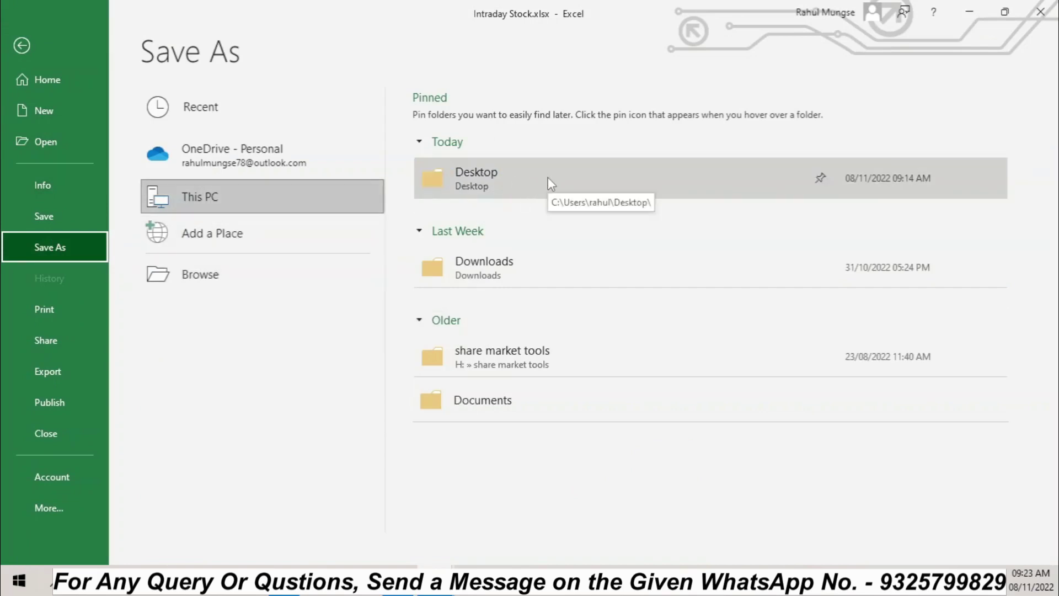
pyautogui.click(575, 182)
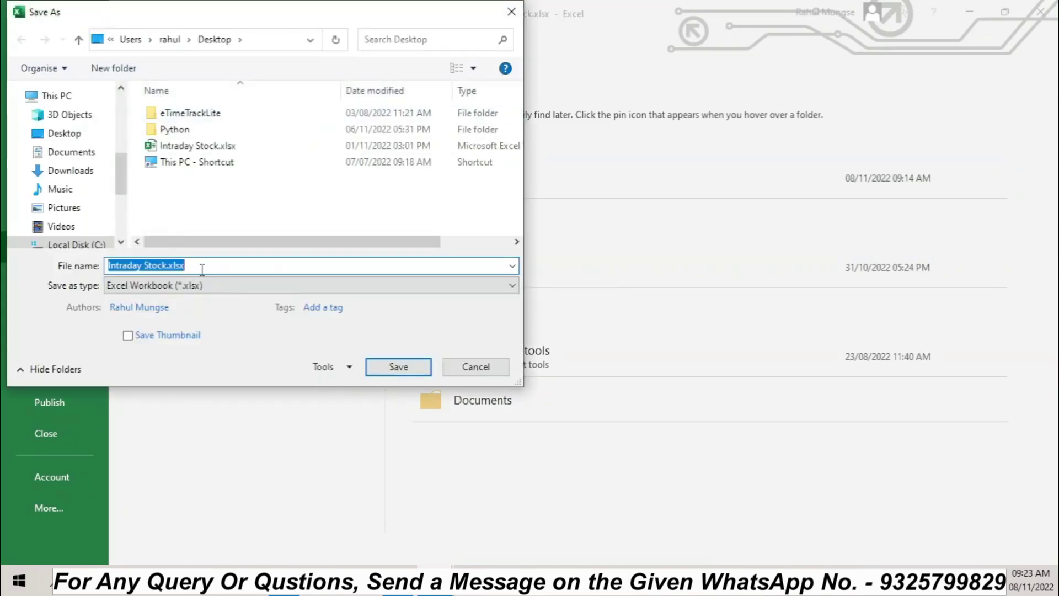
pyautogui.write('intraday Stock With Oi')
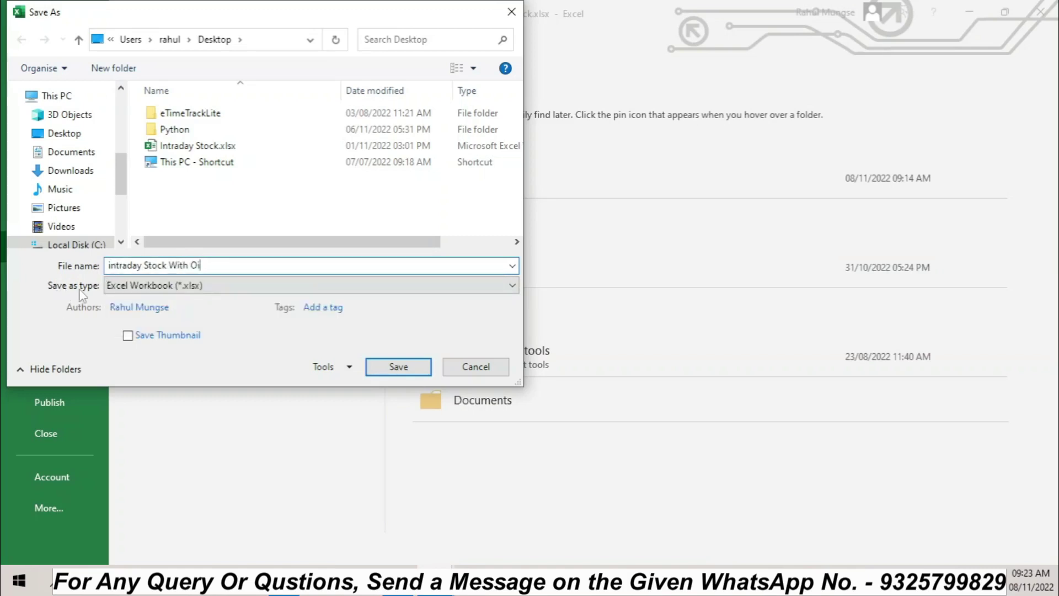
pyautogui.click(216, 292)
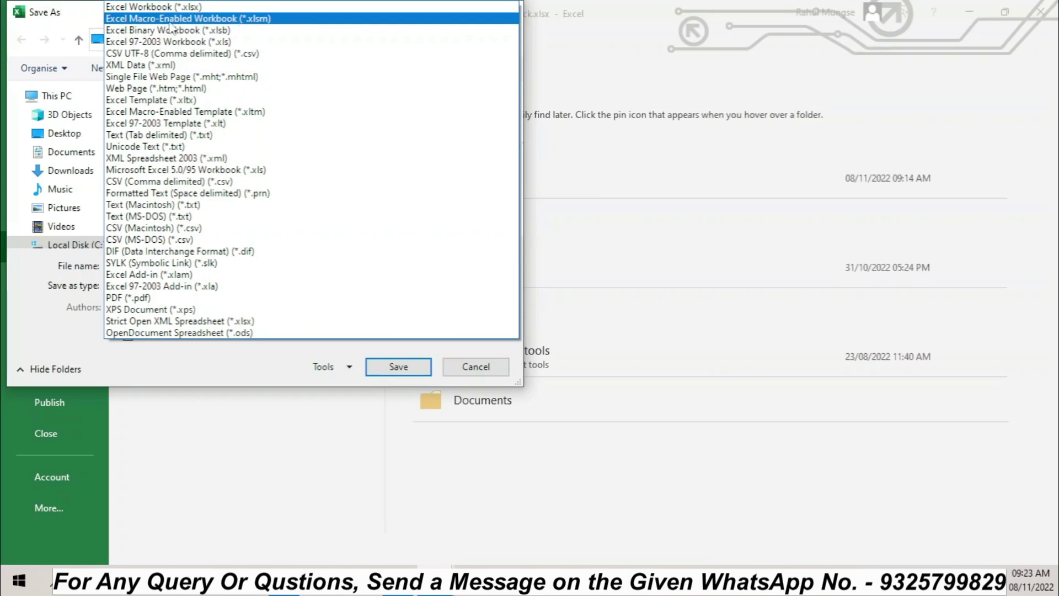
pyautogui.click(235, 19)
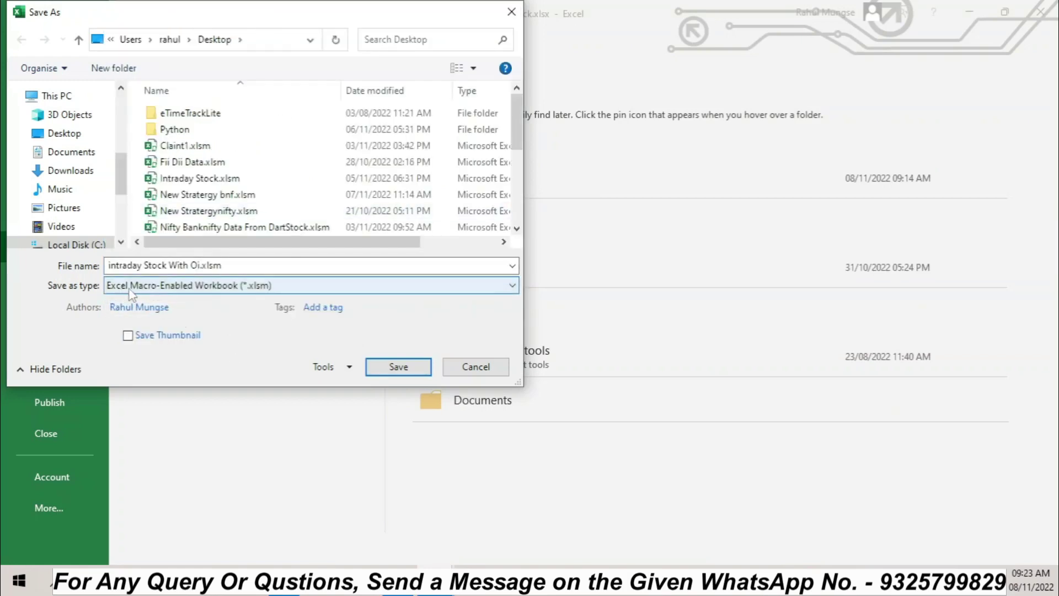
pyautogui.click(400, 369)
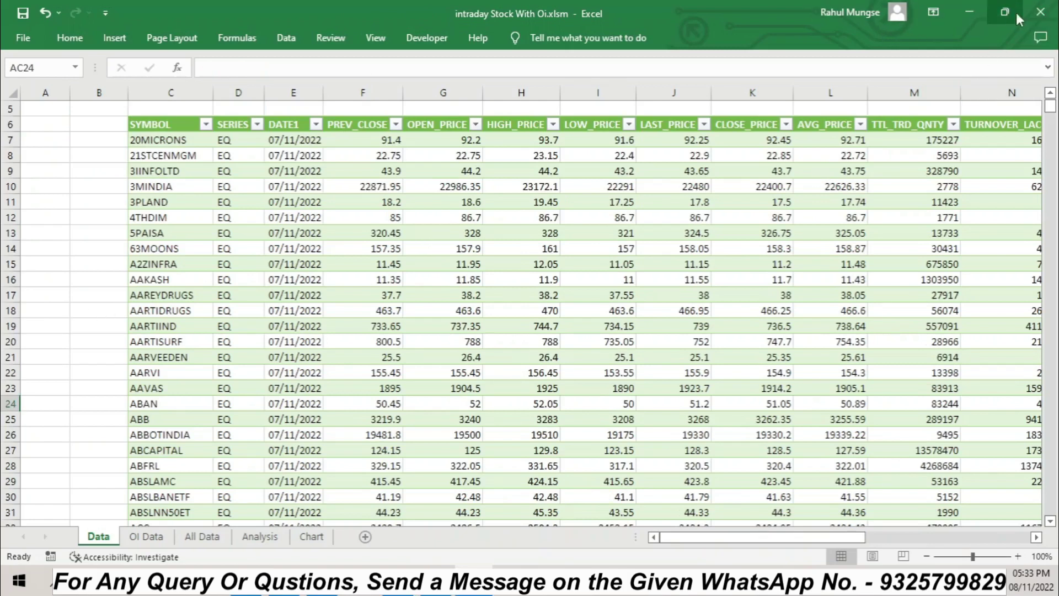
# Close the workbook with its changes saved and reopen intraday Stock With Oi.xlsm from the desktop
pyautogui.click(1041, 13)
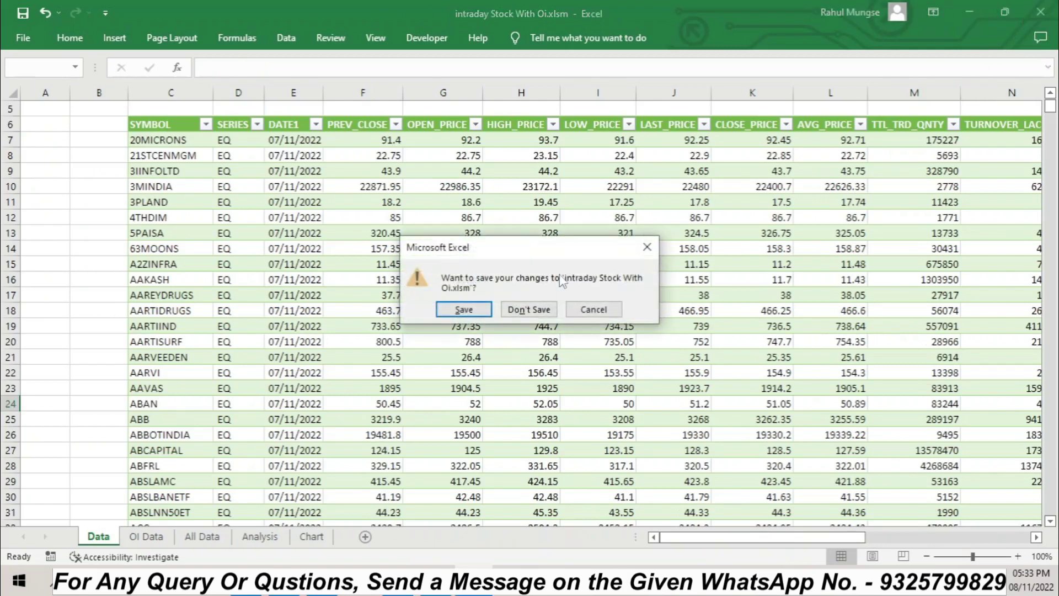
pyautogui.click(456, 309)
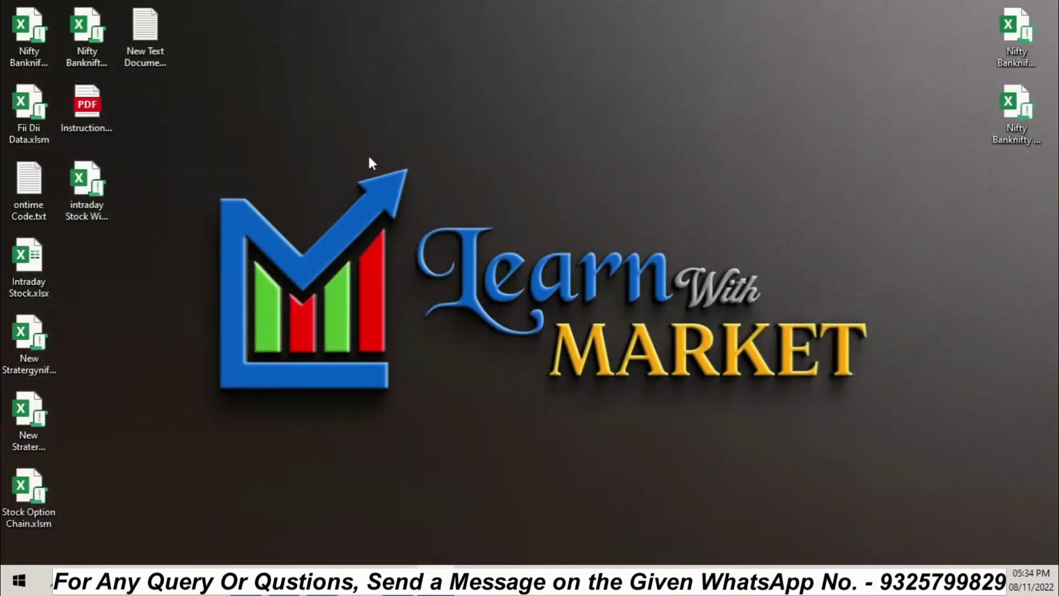
pyautogui.click(83, 217)
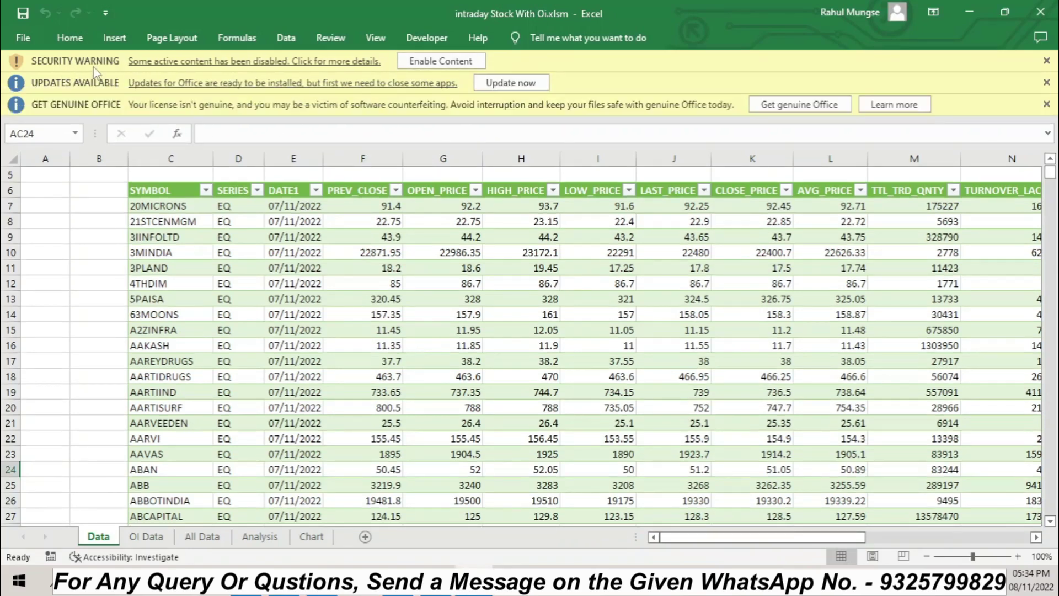
# Dismiss the licence and update notices and enable the workbook's disabled active content
pyautogui.click(1046, 105)
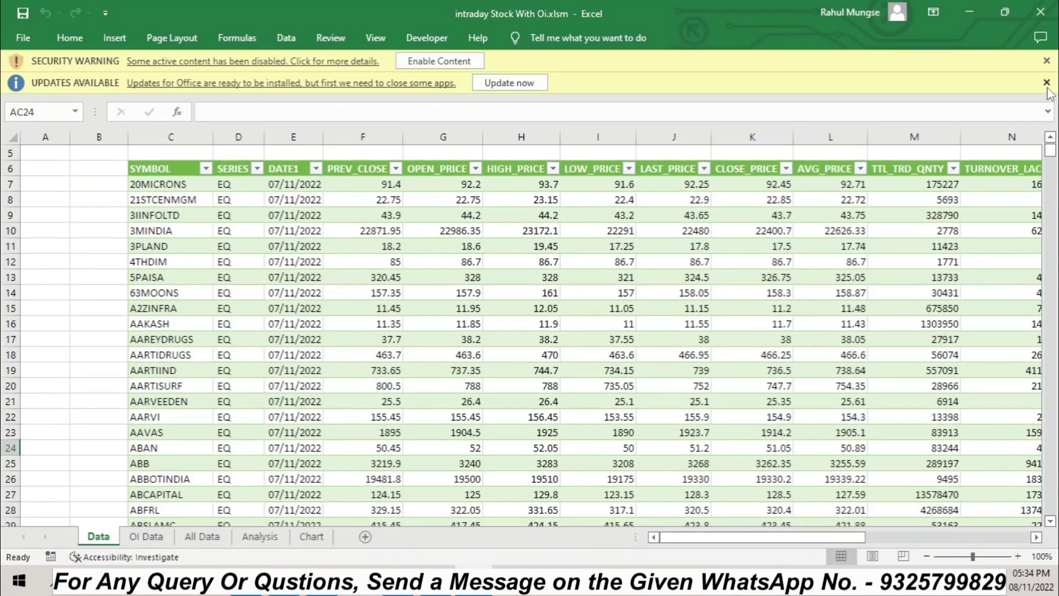
pyautogui.click(1047, 82)
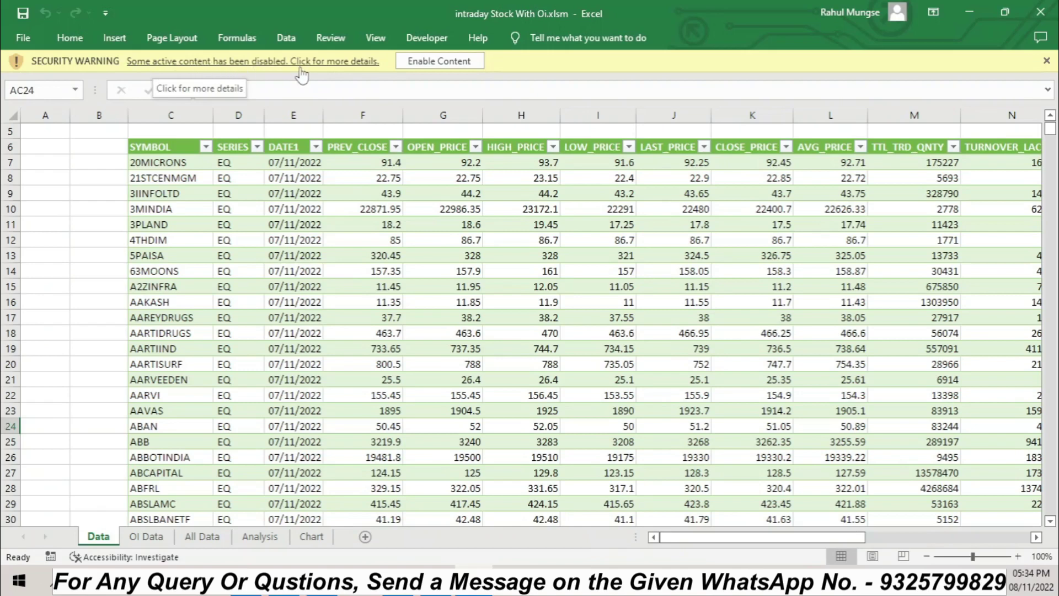
pyautogui.click(440, 61)
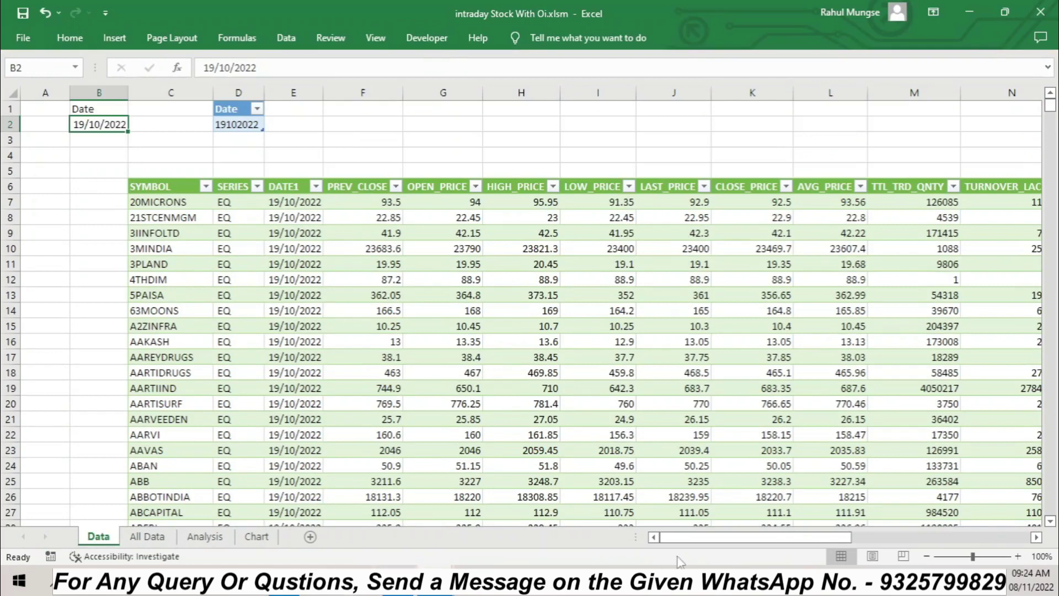
# Add the header Open Interest in cell AB6 of the Data sheet and fit column AB's width to it
pyautogui.moveTo(677, 540); pyautogui.dragTo(912, 531)
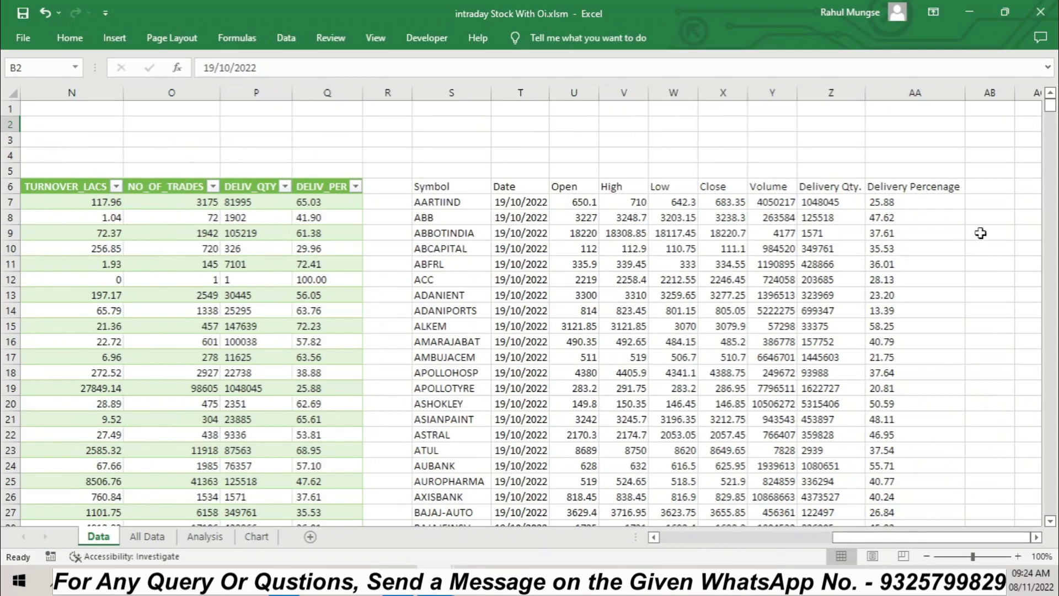
pyautogui.click(991, 188)
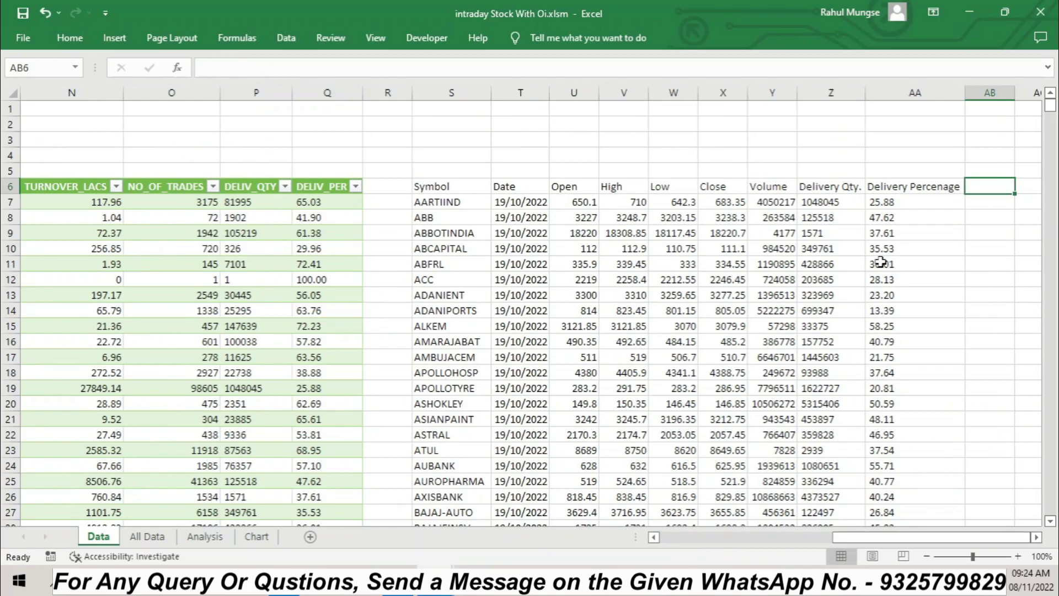
pyautogui.write('Open Interest')
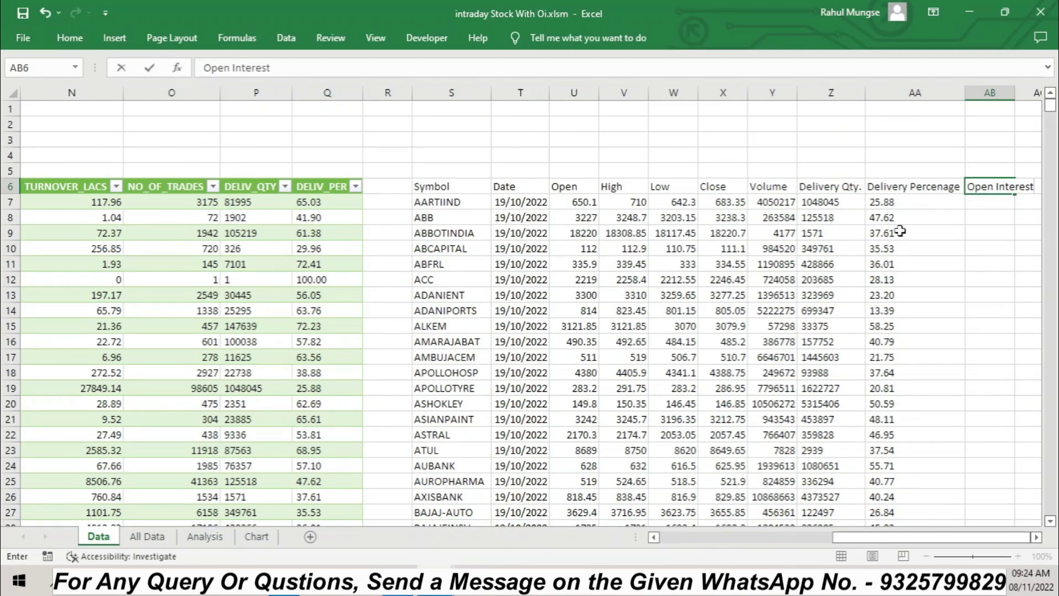
pyautogui.click(1019, 112)
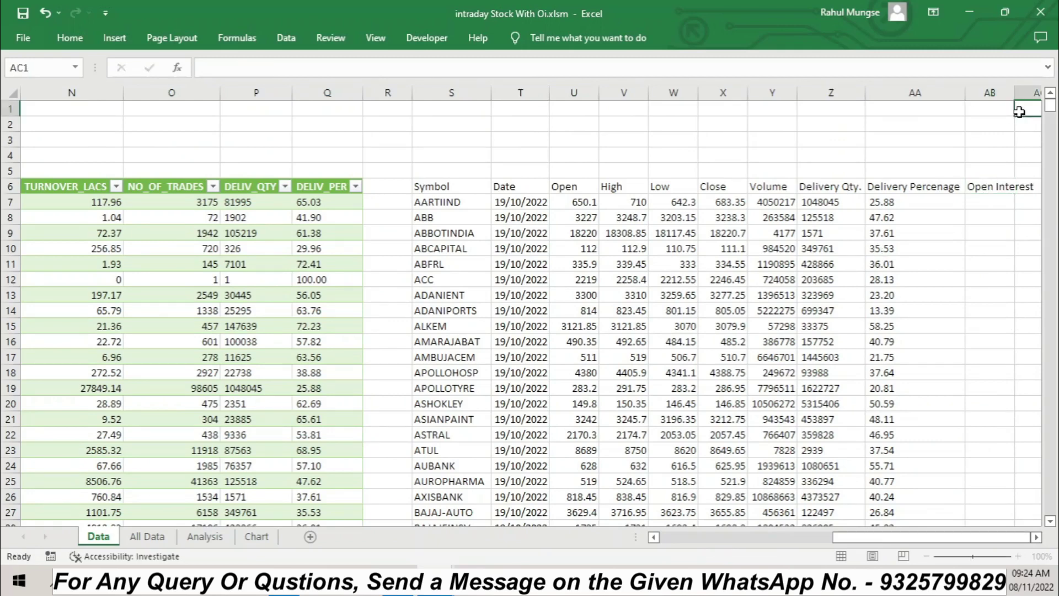
pyautogui.doubleClick(1015, 93)
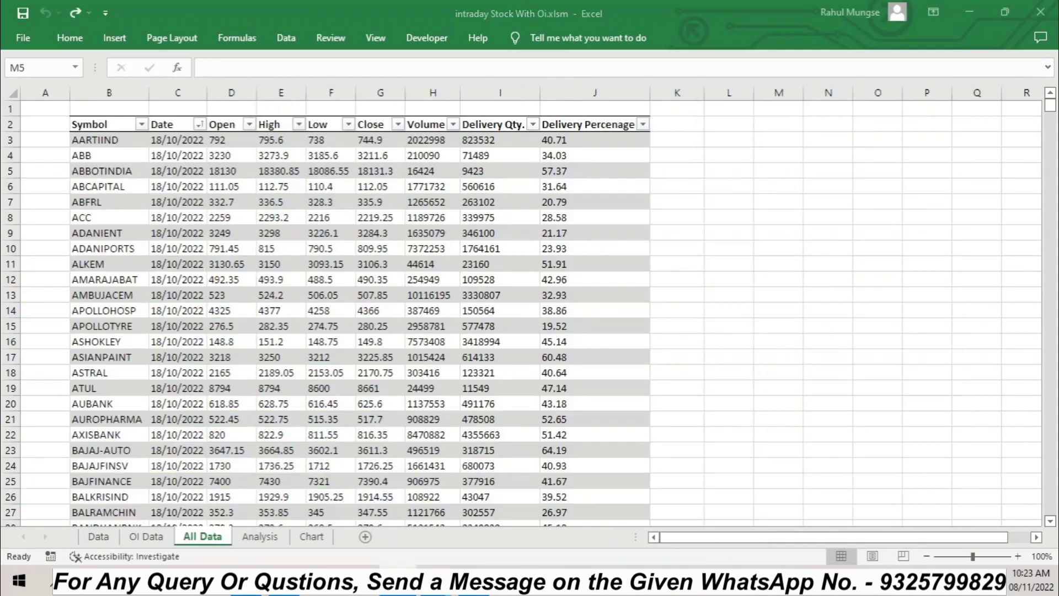
# Add an open interest column header in cell K2 of the All Data sheet and fit column K's width to it
pyautogui.click(674, 126)
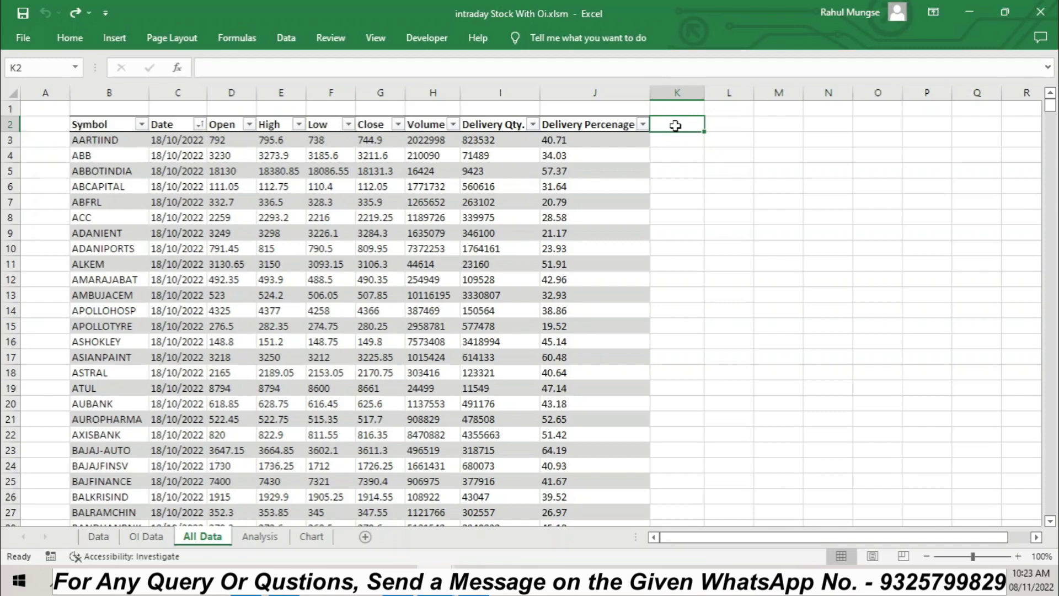
pyautogui.write('open interest')
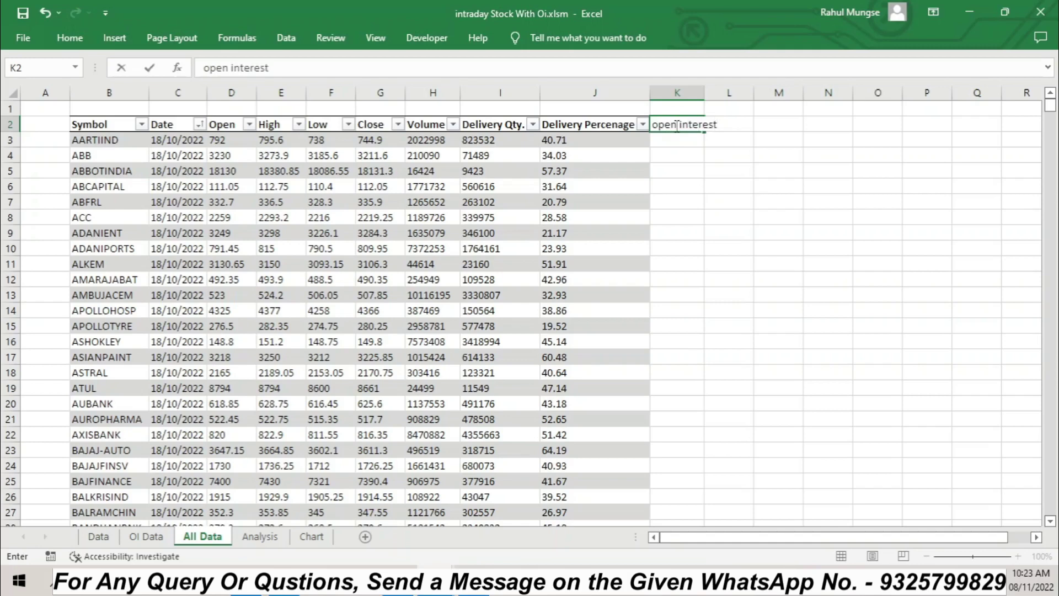
pyautogui.press('Return')
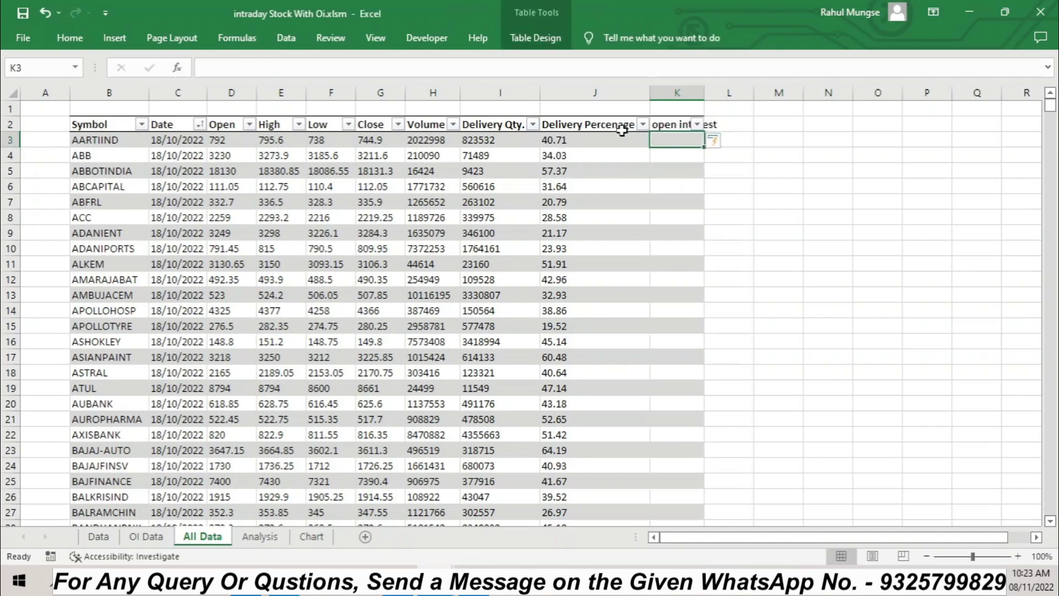
pyautogui.doubleClick(704, 98)
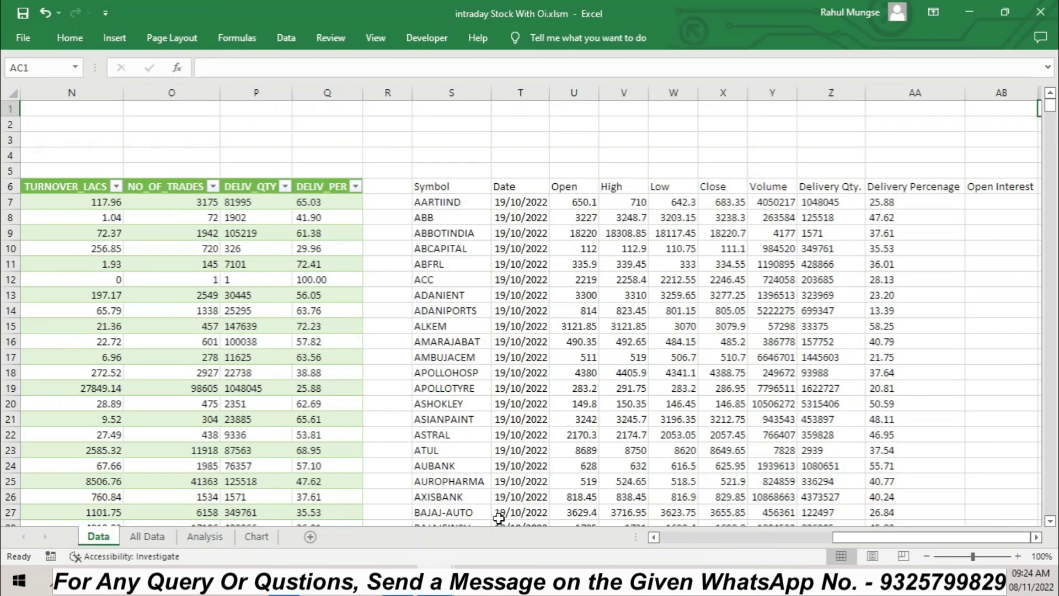
# Switch to Chrome and open the NSE India website in a new browser tab
pyautogui.click(285, 580)
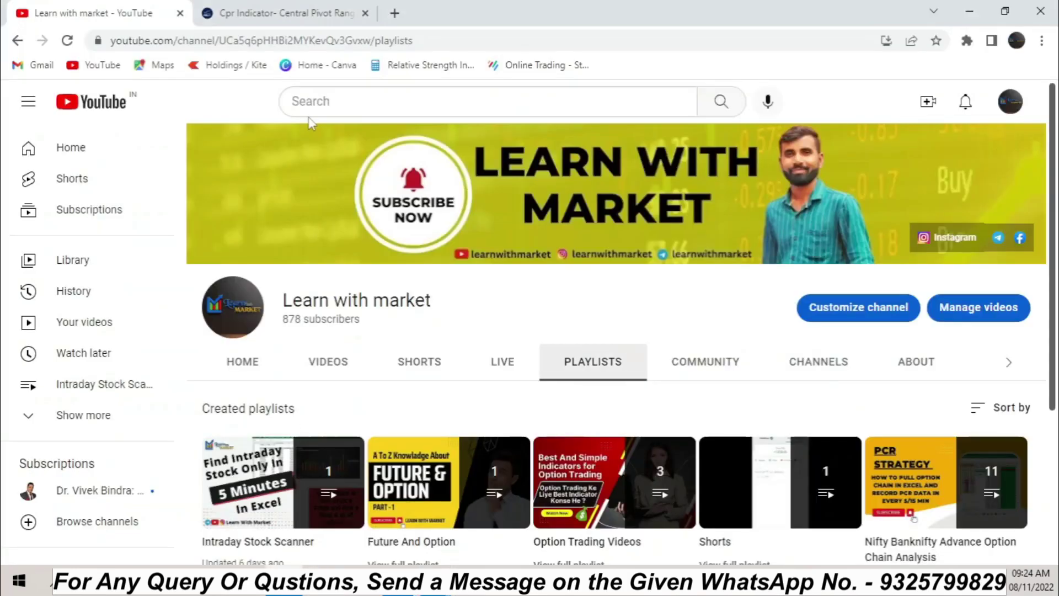
pyautogui.click(395, 14)
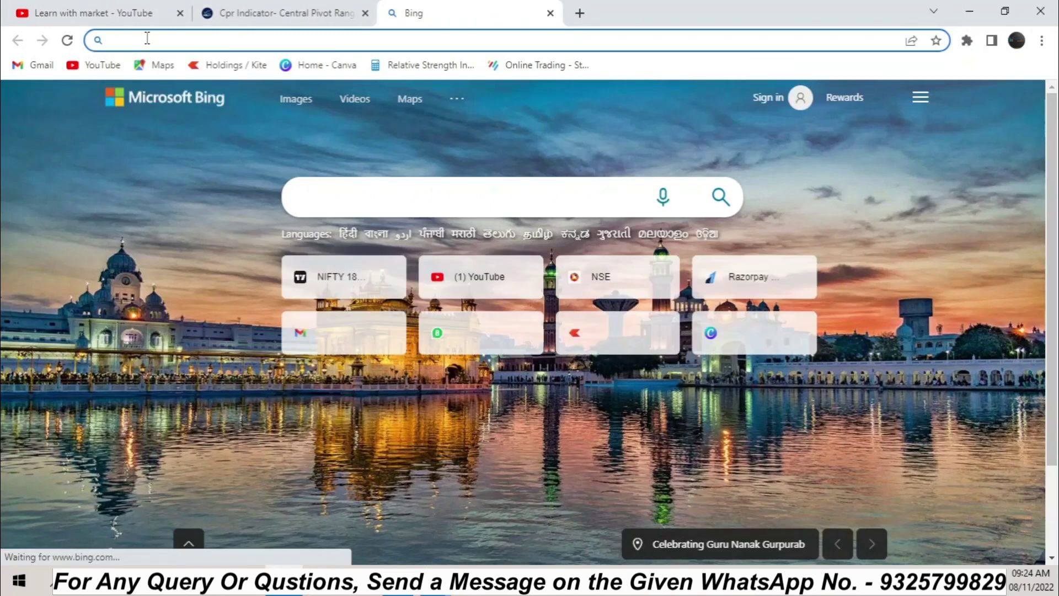
pyautogui.write('nse')
pyautogui.press('Return')
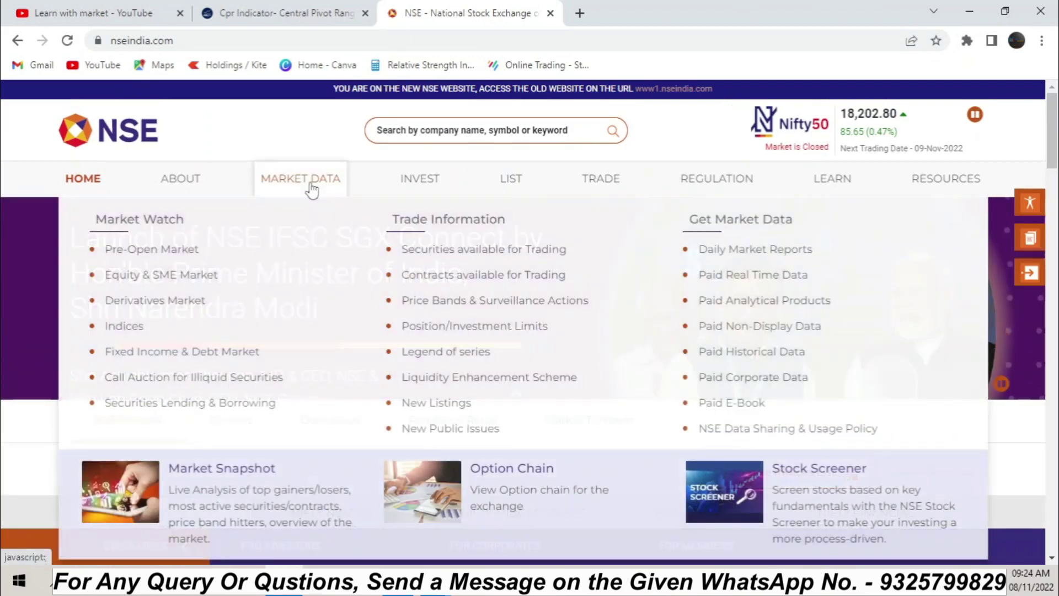
# Open the NSE Daily Market Reports page and show the Derivatives reports
pyautogui.moveTo(306, 183)
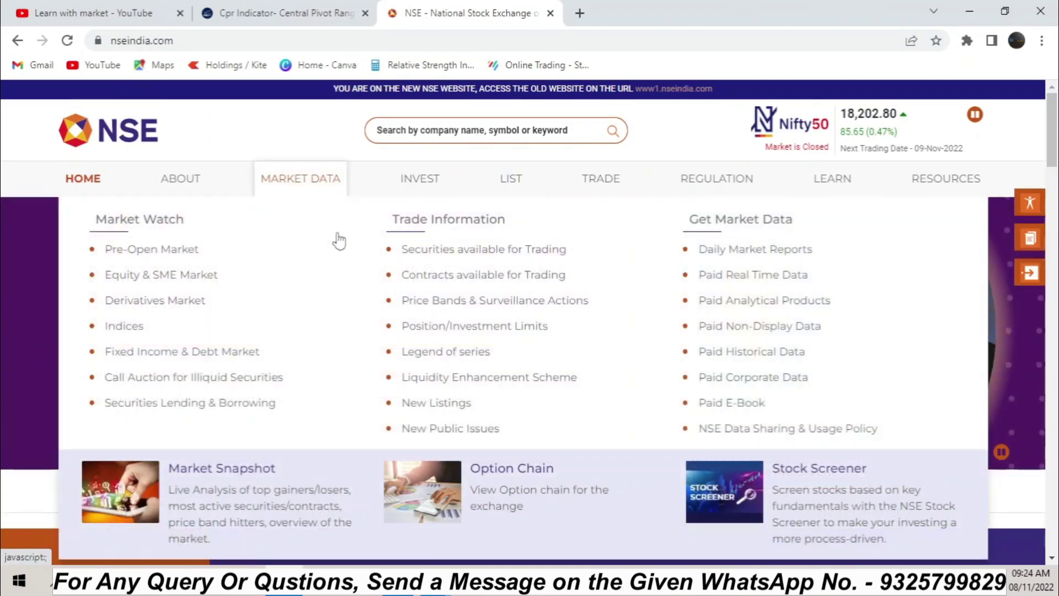
pyautogui.click(742, 251)
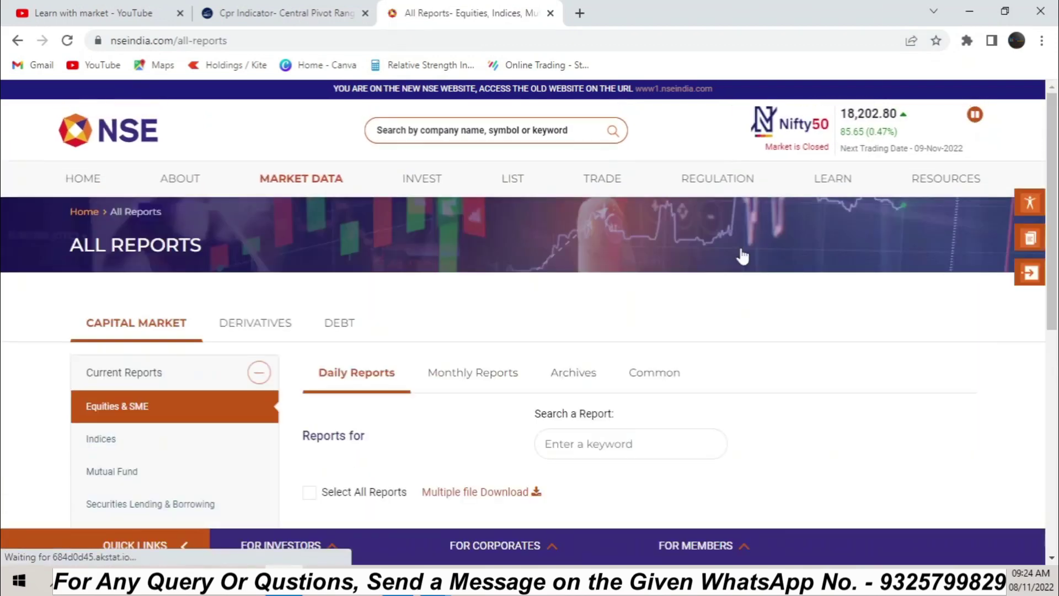
pyautogui.click(257, 326)
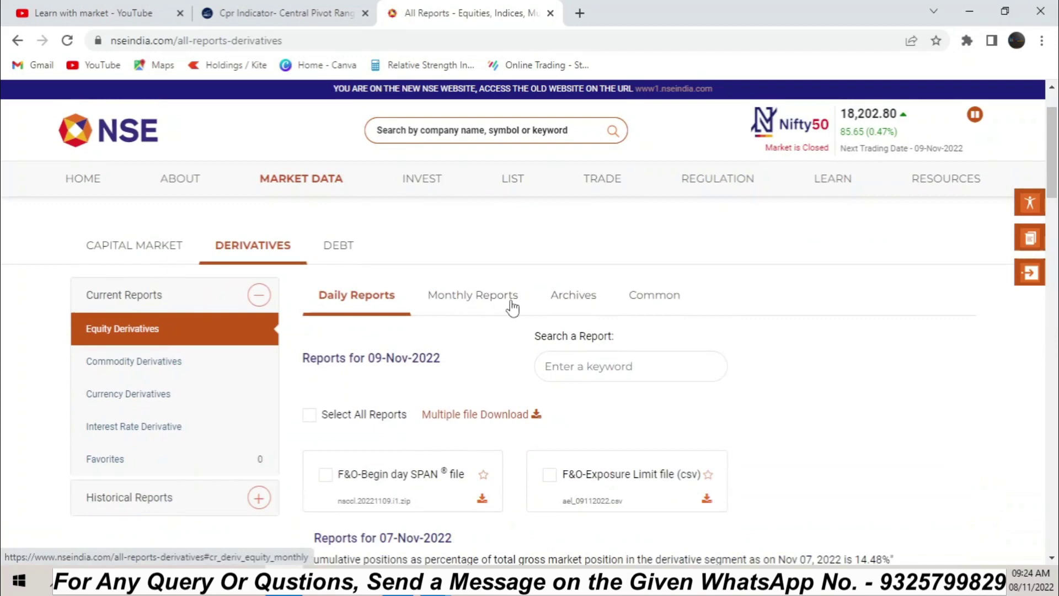
# Copy the download link address of the 07-Nov-2022 F&O-Bhavcopy file (csv) report
pyautogui.scroll(-4, 475, 319)
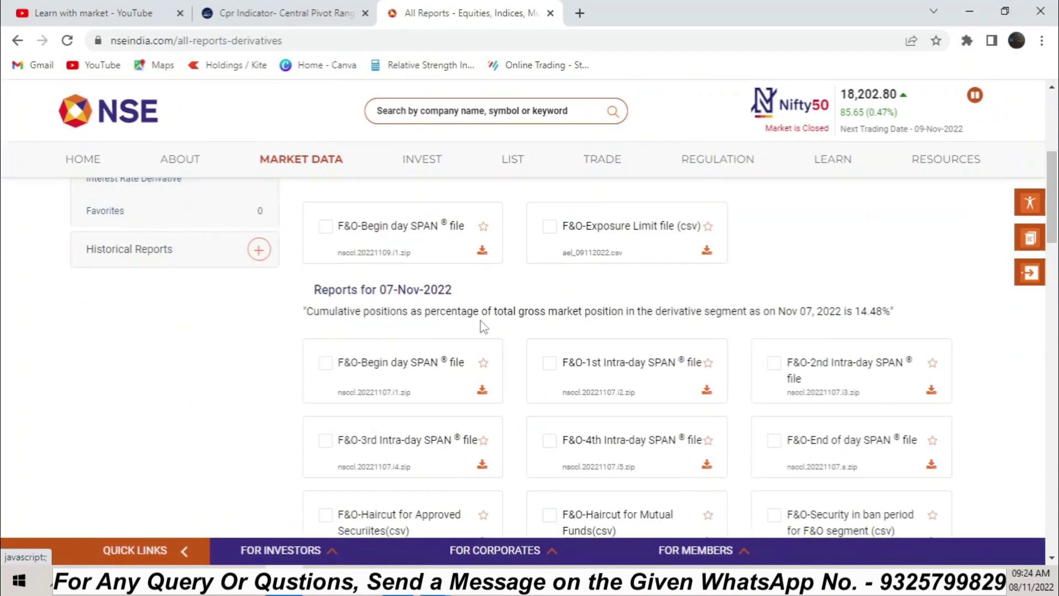
pyautogui.scroll(-3, 484, 327)
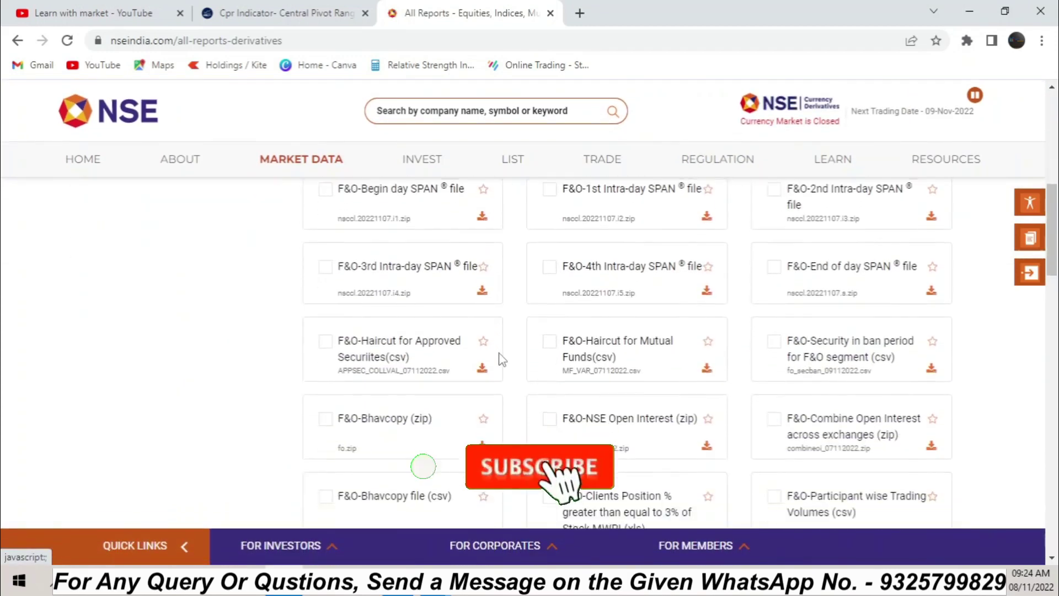
pyautogui.scroll(-1, 500, 359)
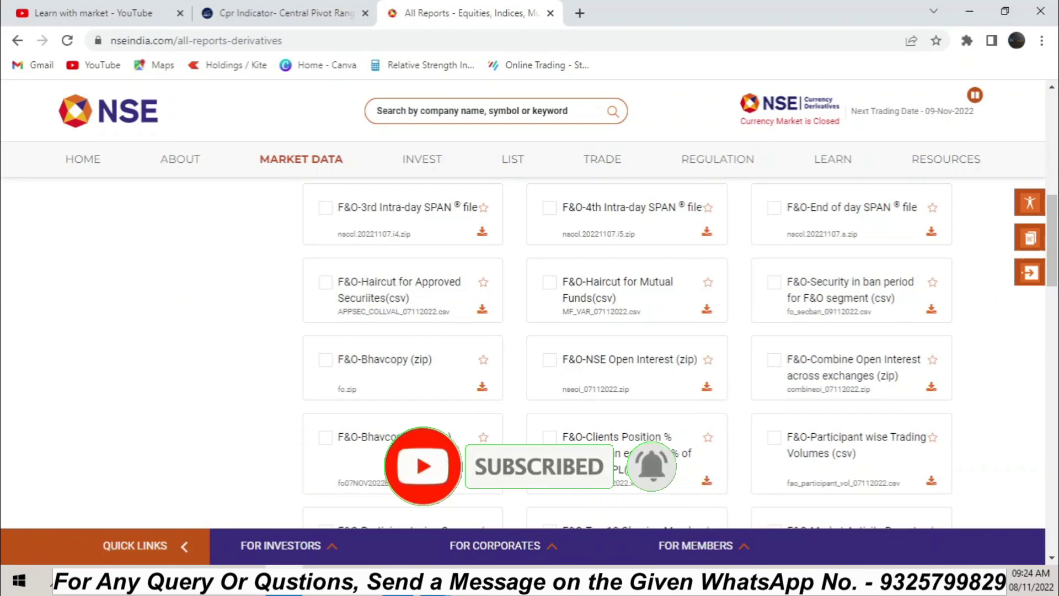
pyautogui.scroll(-1, 352, 367)
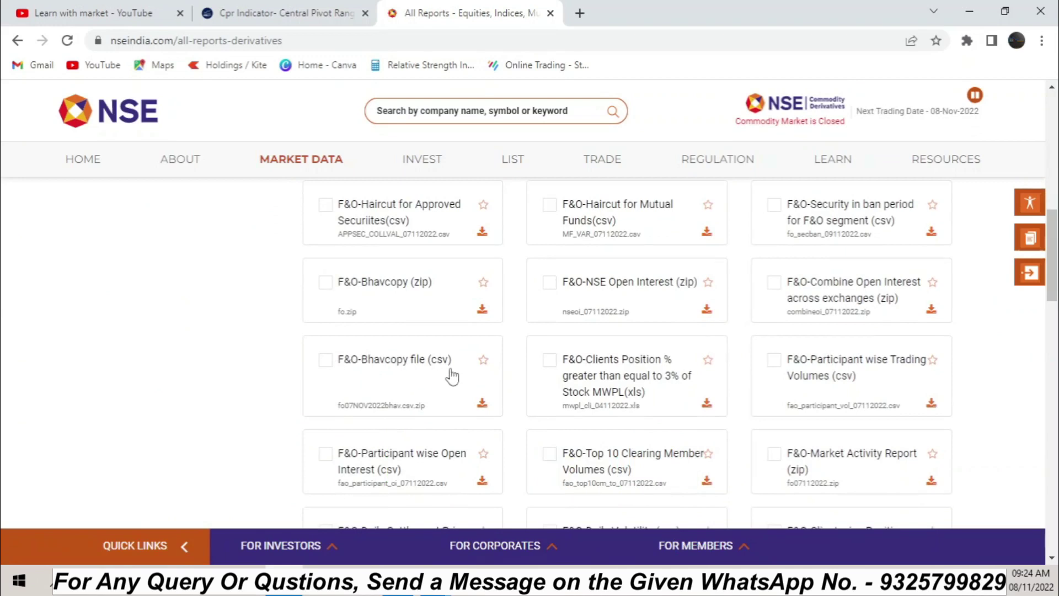
pyautogui.rightClick(484, 406)
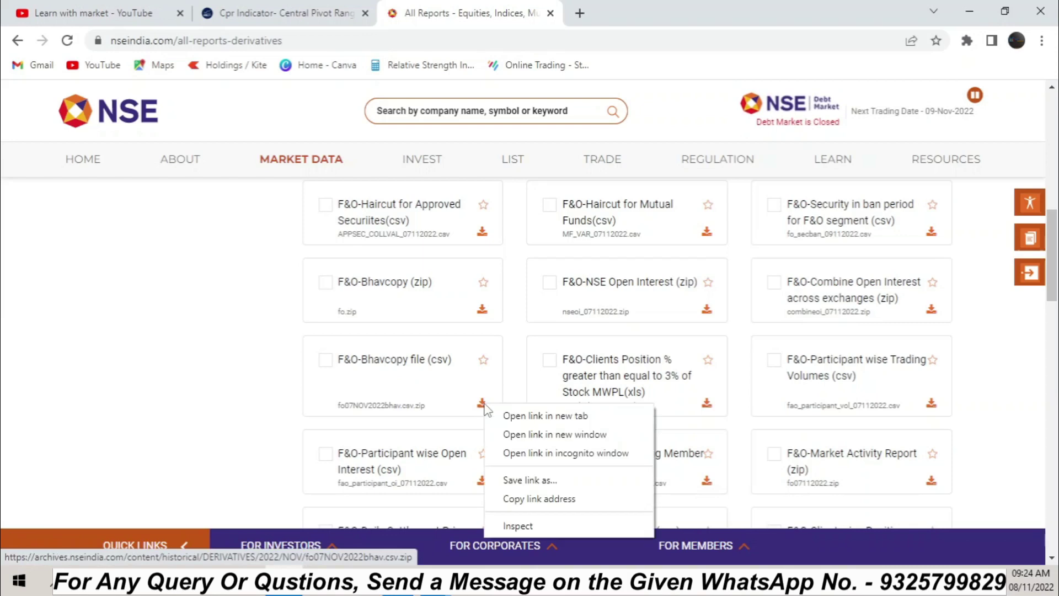
pyautogui.click(520, 499)
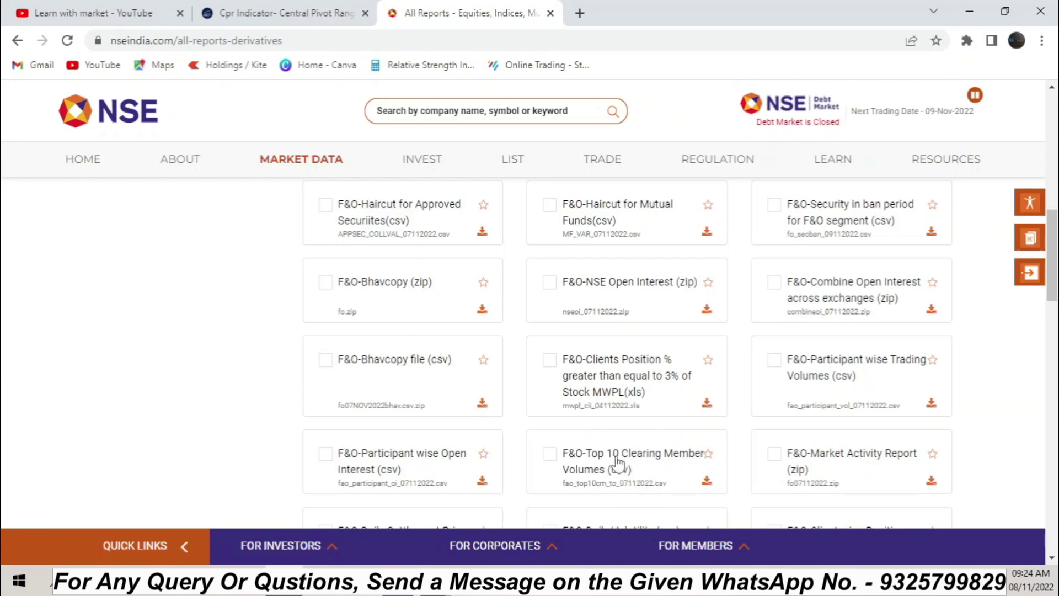
# Download the F&O bhavcopy zip from the copied link in a new browser tab and open the downloaded archive
pyautogui.click(579, 12)
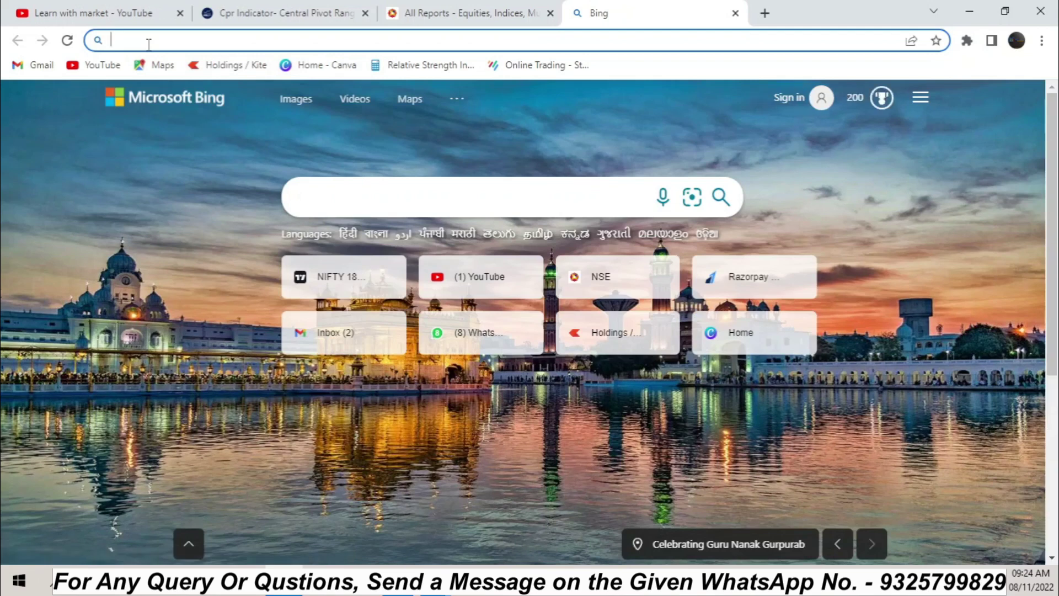
pyautogui.hotkey('ctrl', 'v')
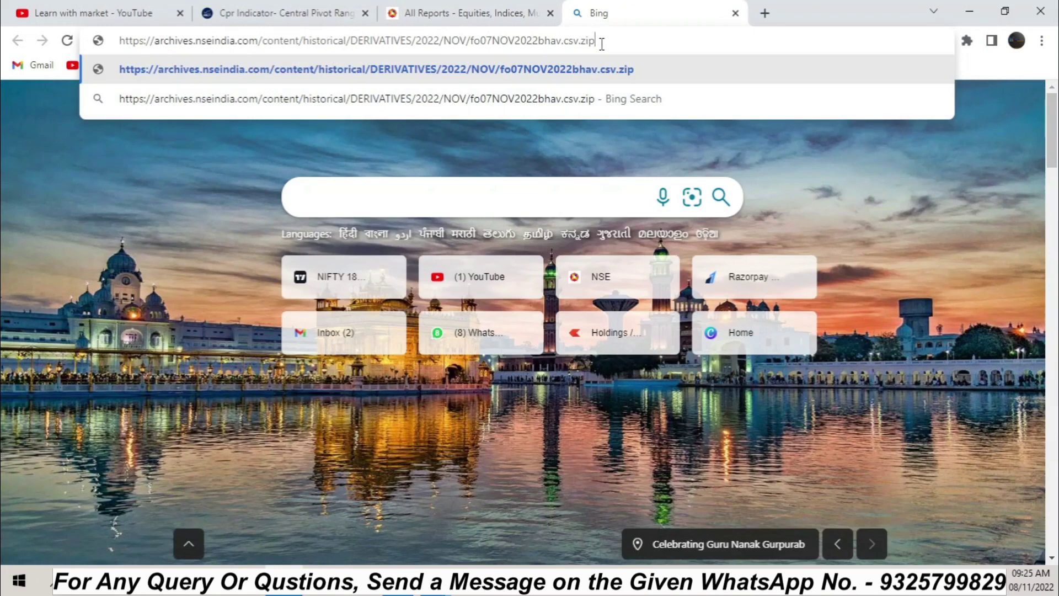
pyautogui.press('Return')
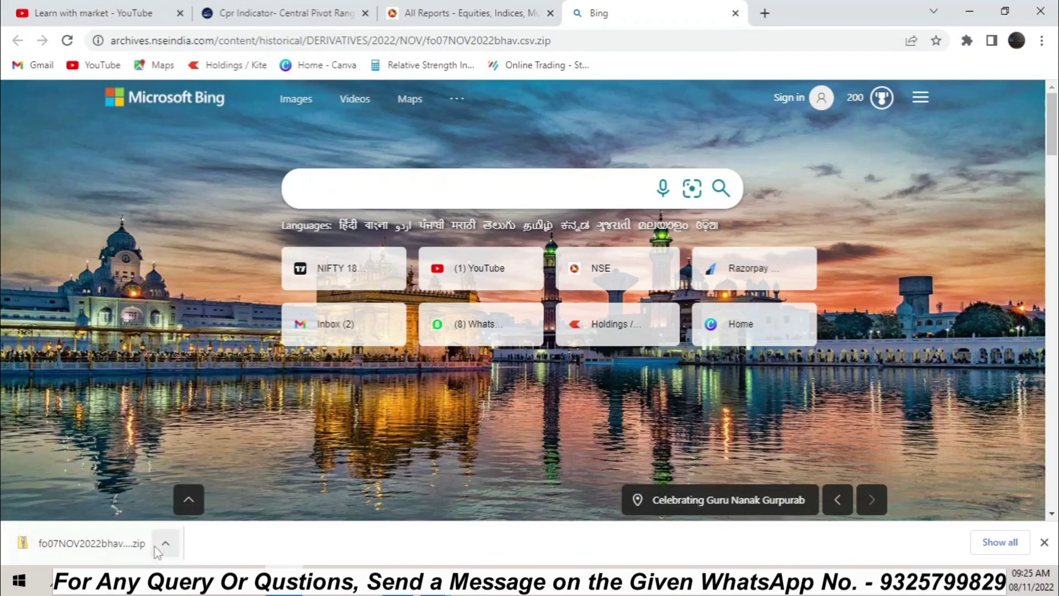
pyautogui.click(166, 546)
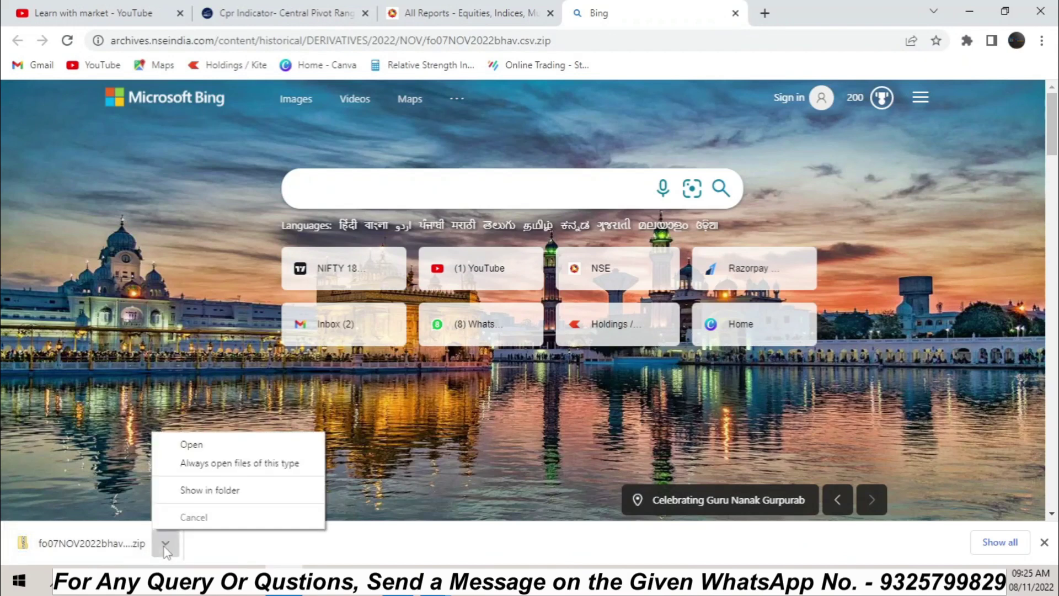
pyautogui.click(189, 443)
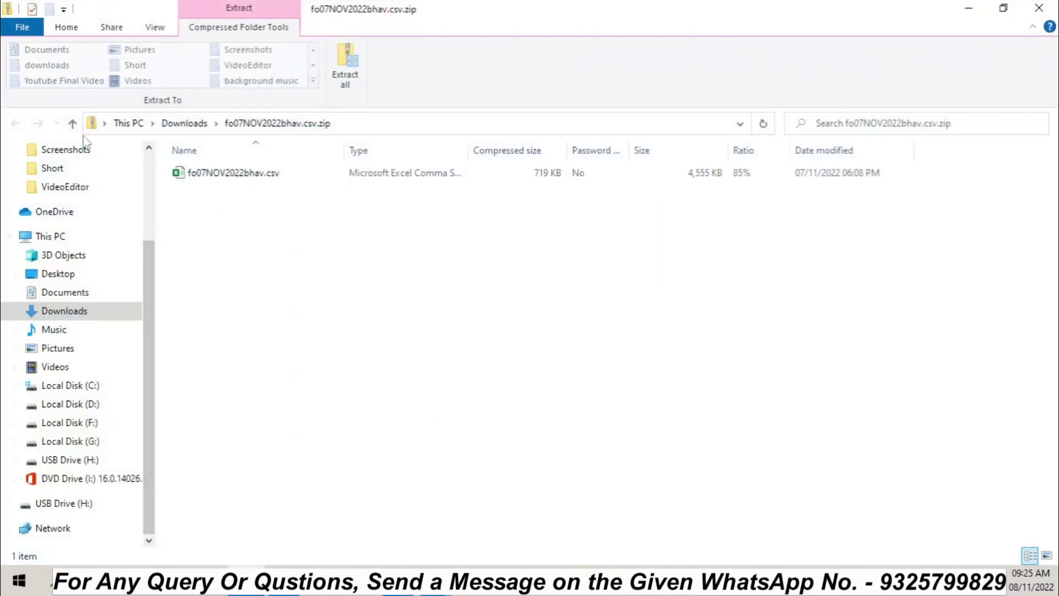
# Copy fo07NOV2022bhav.csv from inside the fo07NOV2022bhav.csv.zip archive in Downloads
pyautogui.click(72, 123)
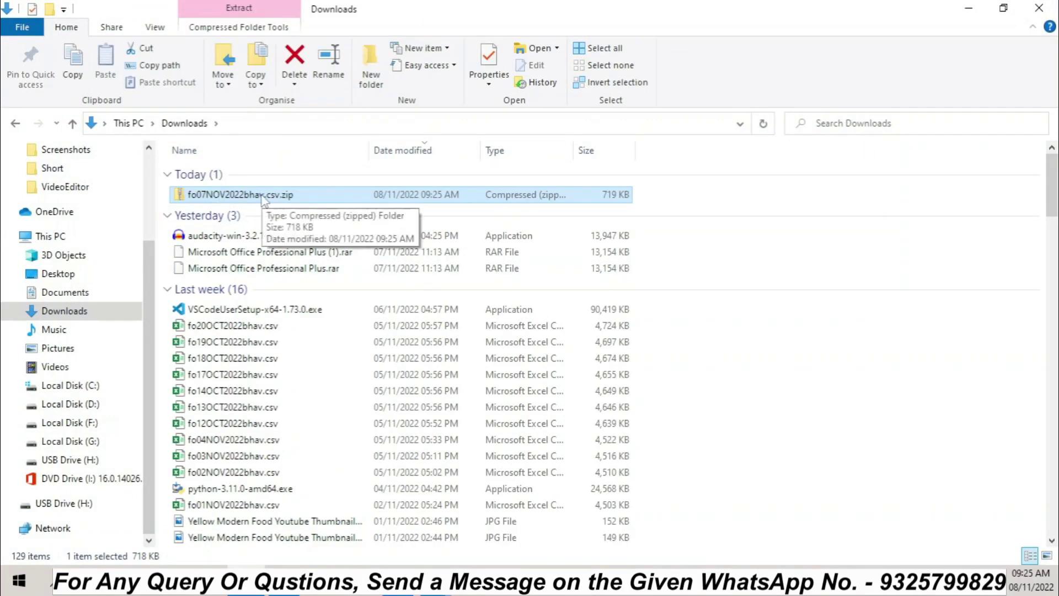
pyautogui.doubleClick(312, 194)
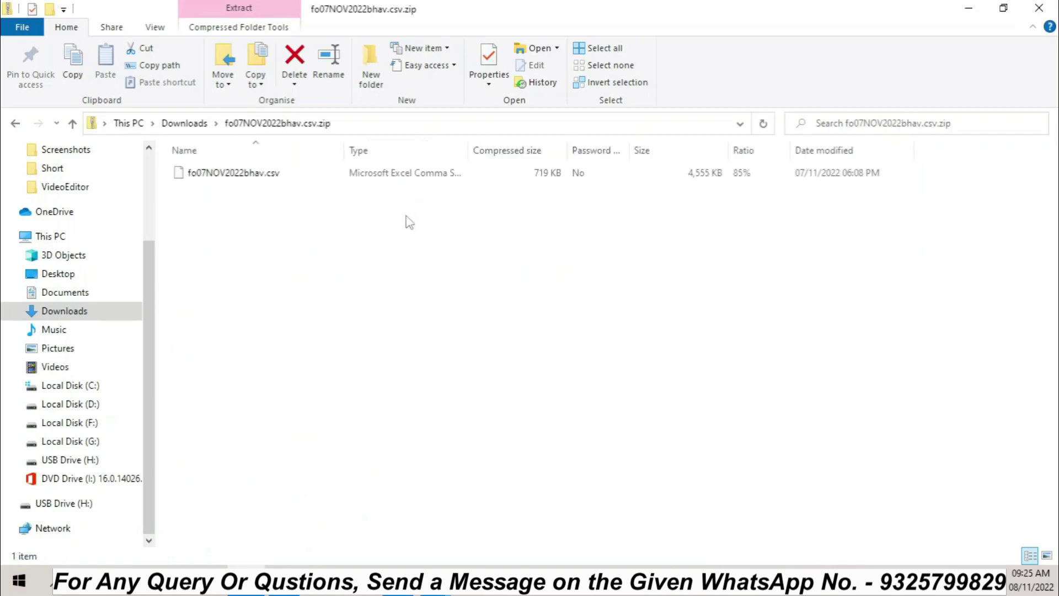
pyautogui.click(201, 177)
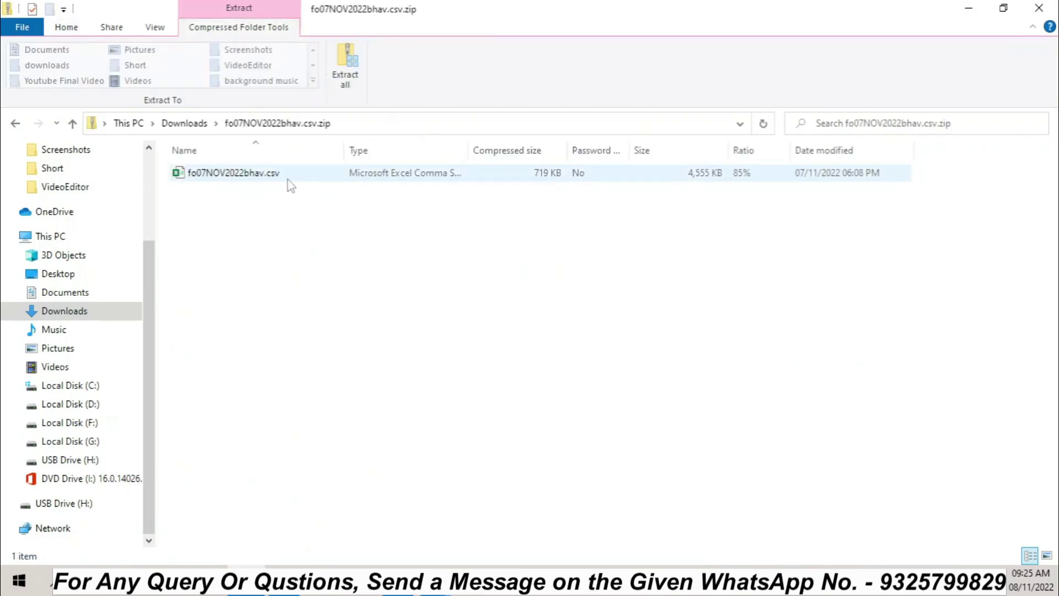
pyautogui.rightClick(310, 176)
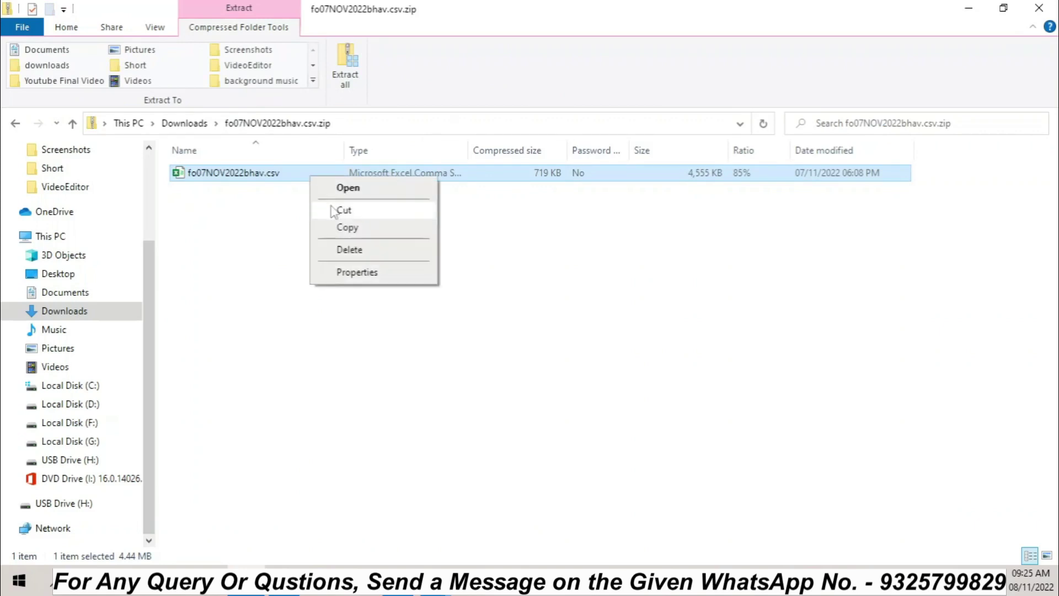
pyautogui.click(346, 226)
# Create a new folder named OI Data in the Downloads folder
pyautogui.click(72, 123)
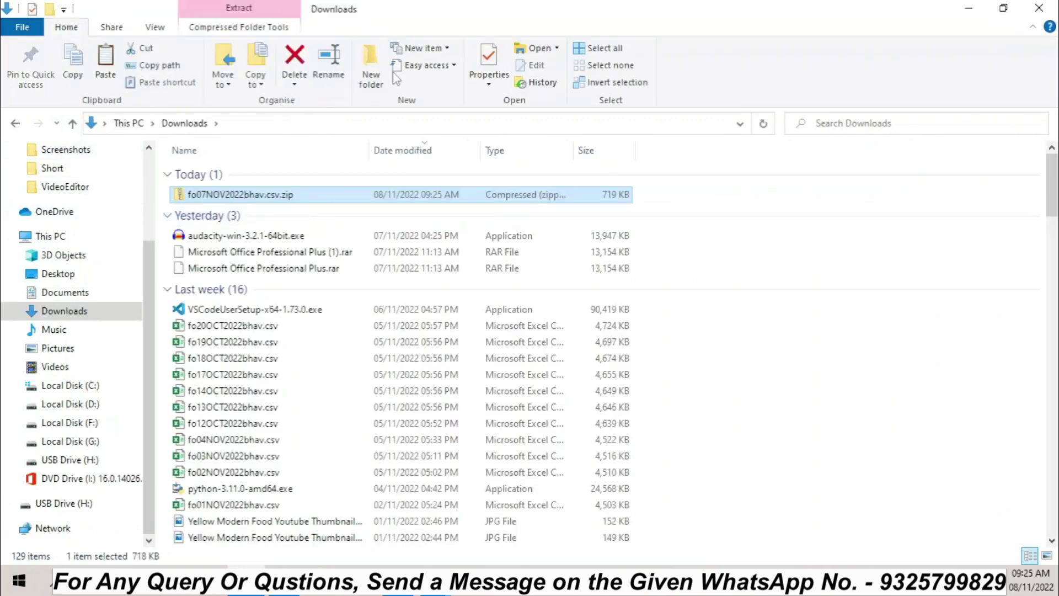
pyautogui.click(381, 74)
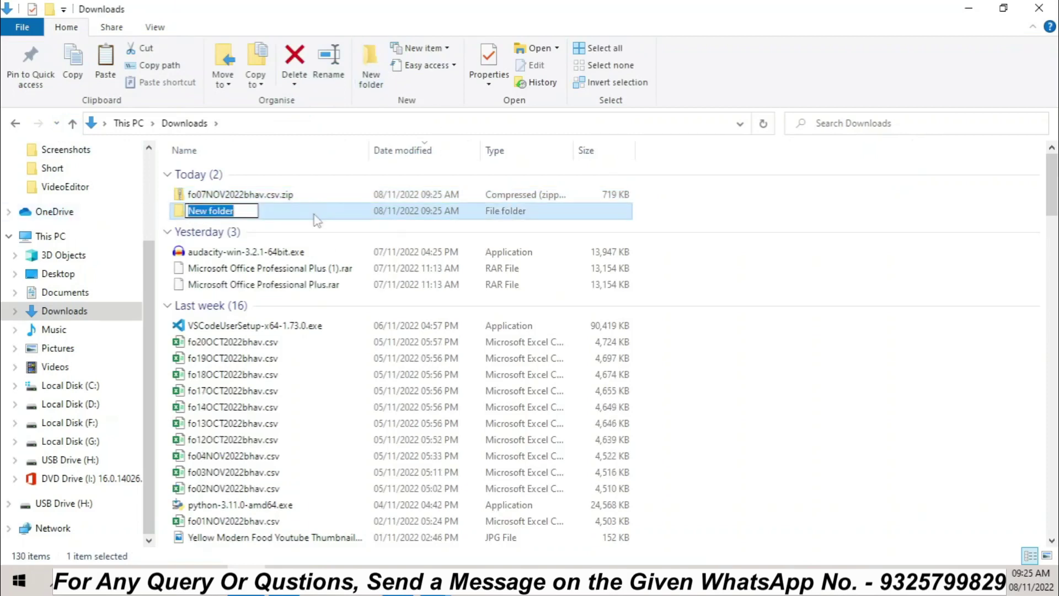
pyautogui.write('OI Da')
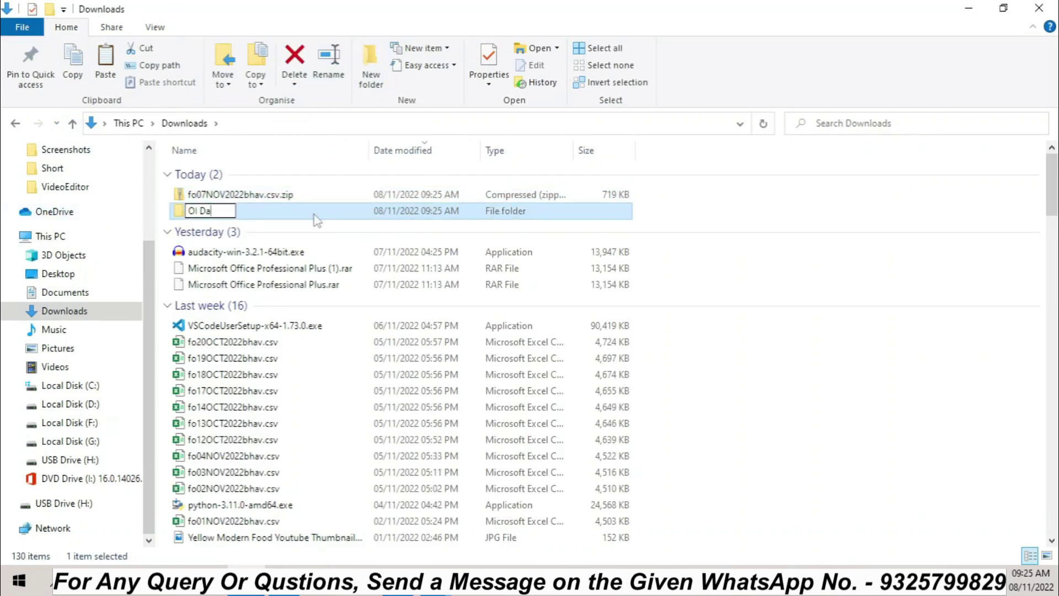
pyautogui.write('ta')
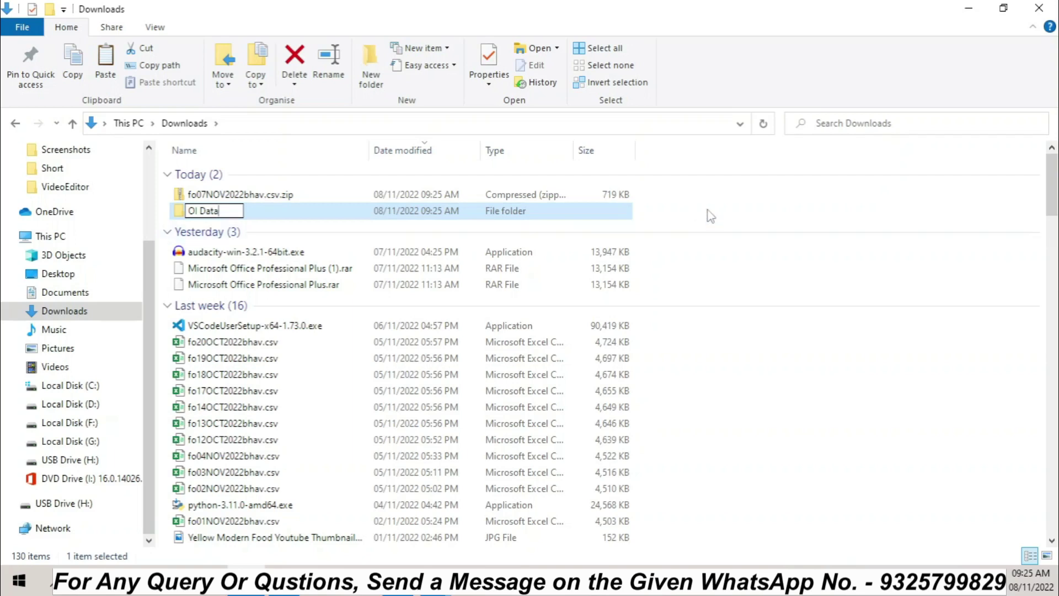
pyautogui.press('Return')
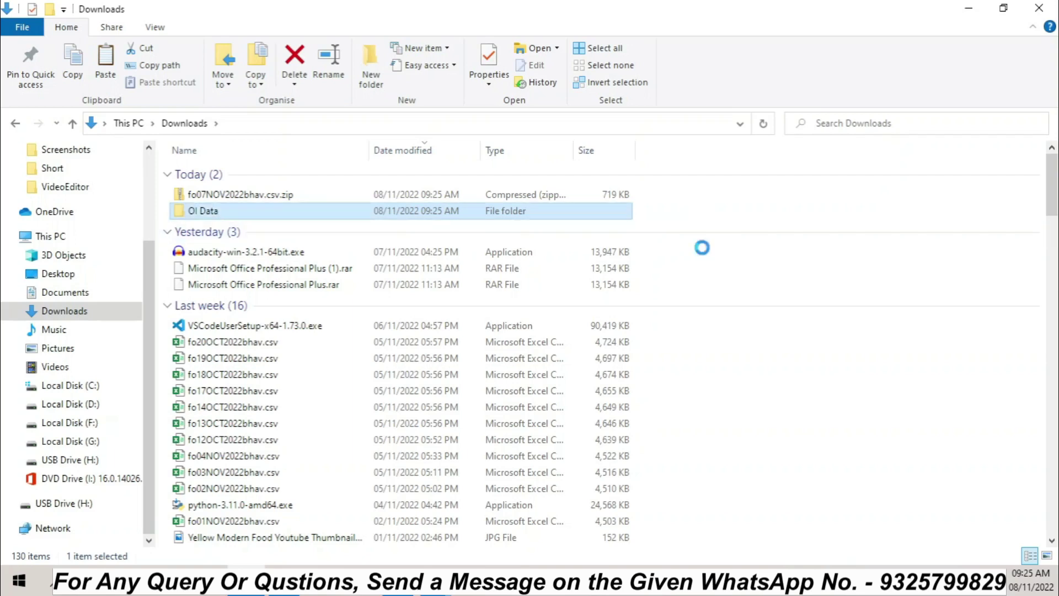
# Paste the copied CSV file into the OI Data folder and close the File Explorer window
pyautogui.doubleClick(234, 217)
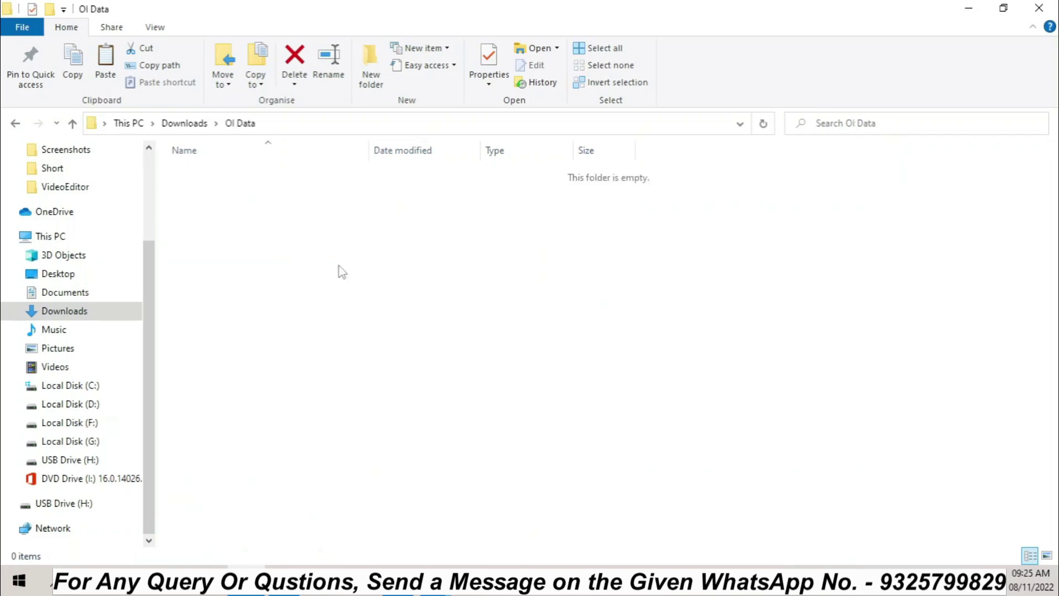
pyautogui.rightClick(300, 221)
pyautogui.click(366, 328)
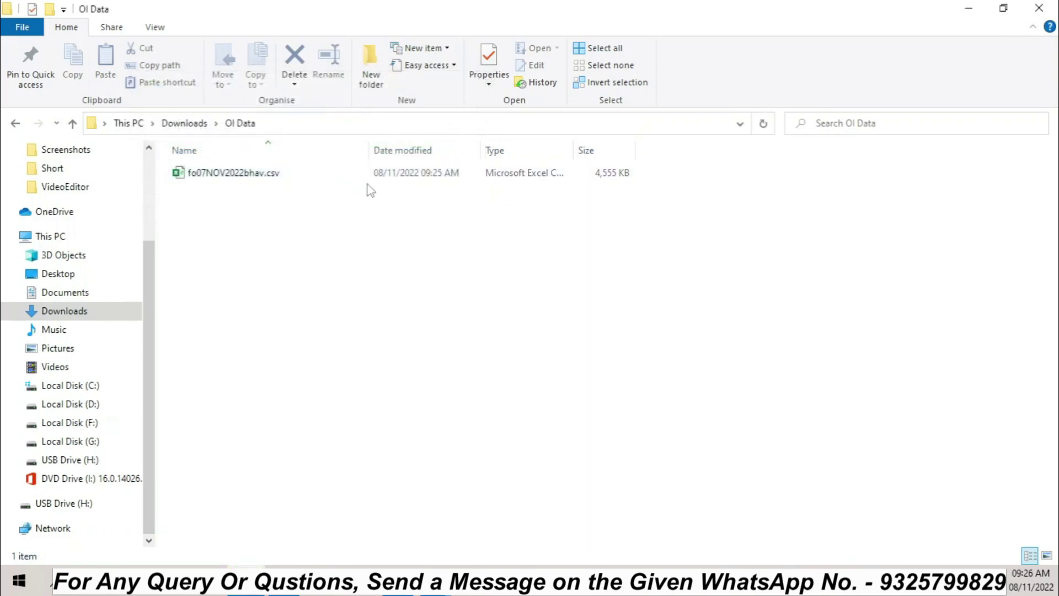
pyautogui.click(1039, 7)
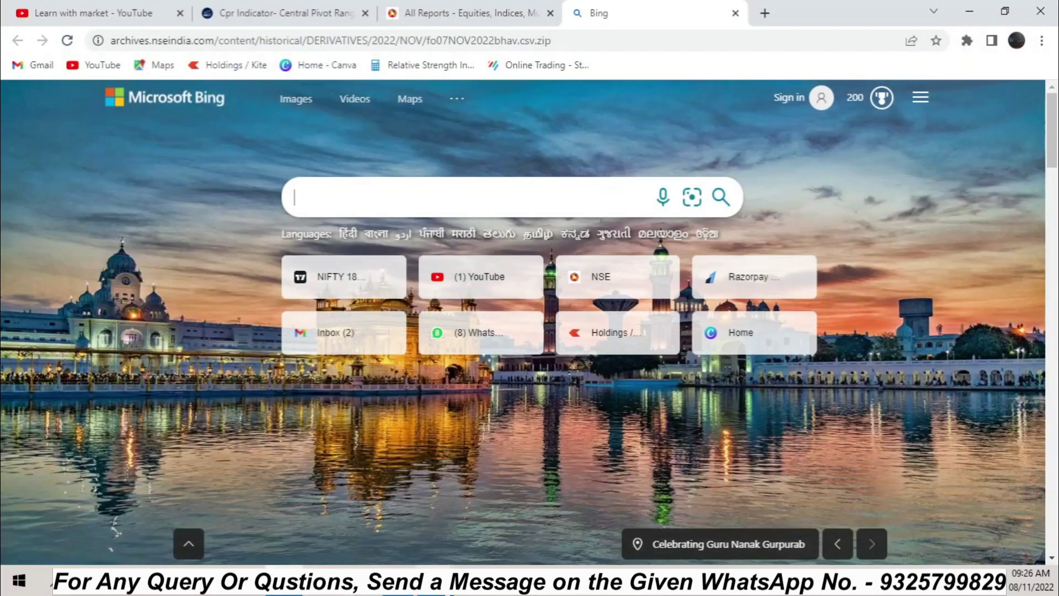
# Switch to the Excel workbook and add a new sheet named OI Data after the Data sheet
pyautogui.click(433, 579)
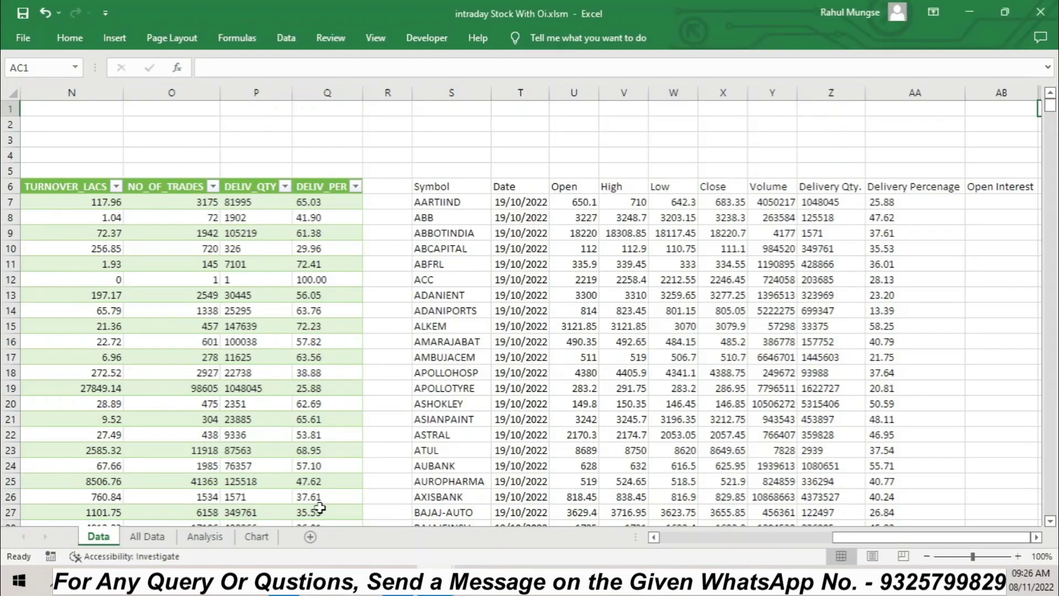
pyautogui.click(310, 537)
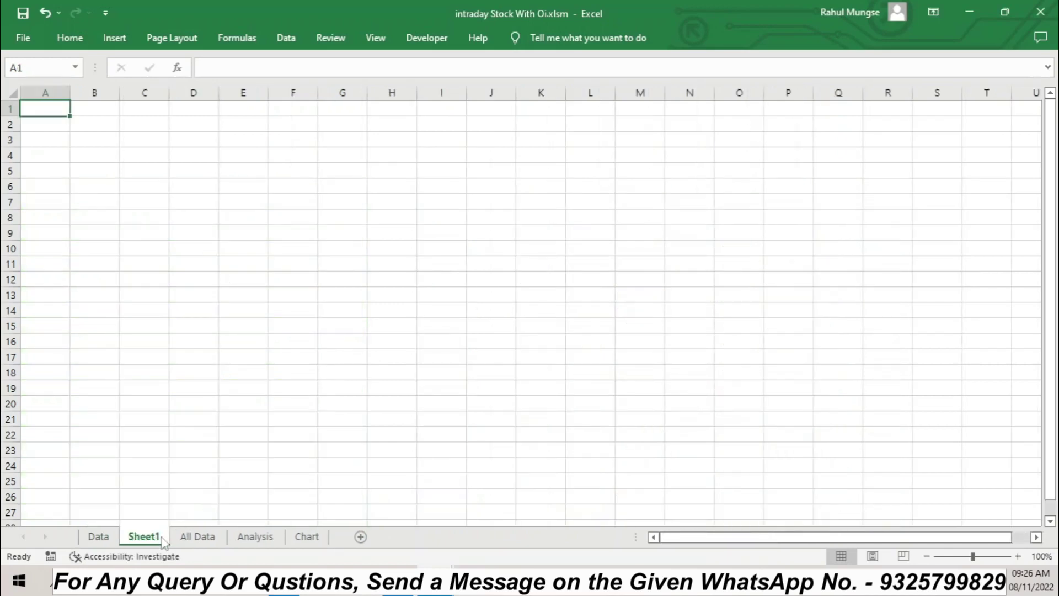
pyautogui.rightClick(163, 542)
pyautogui.click(209, 393)
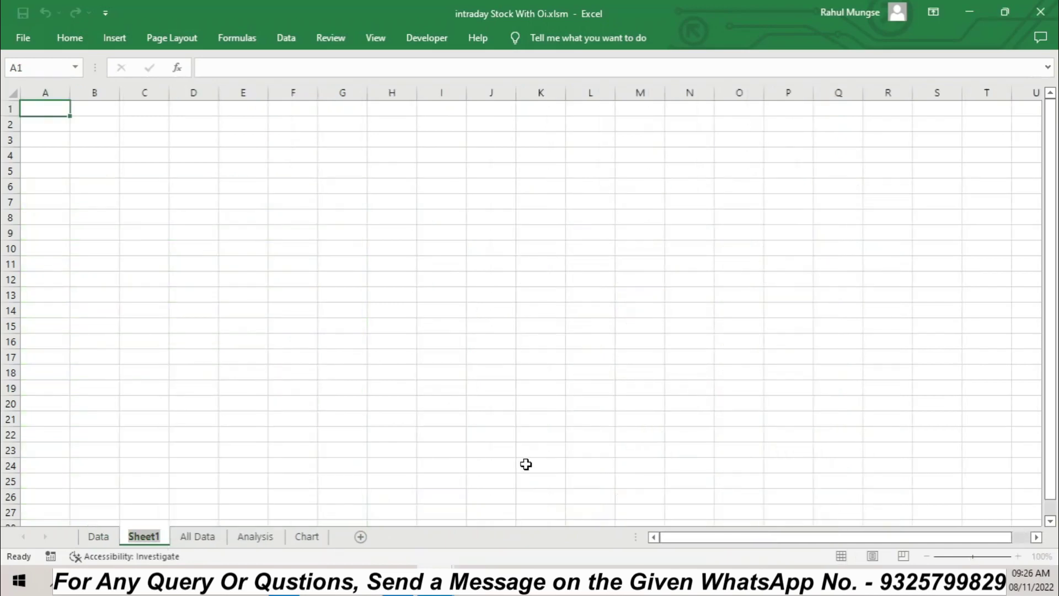
pyautogui.write('OI')
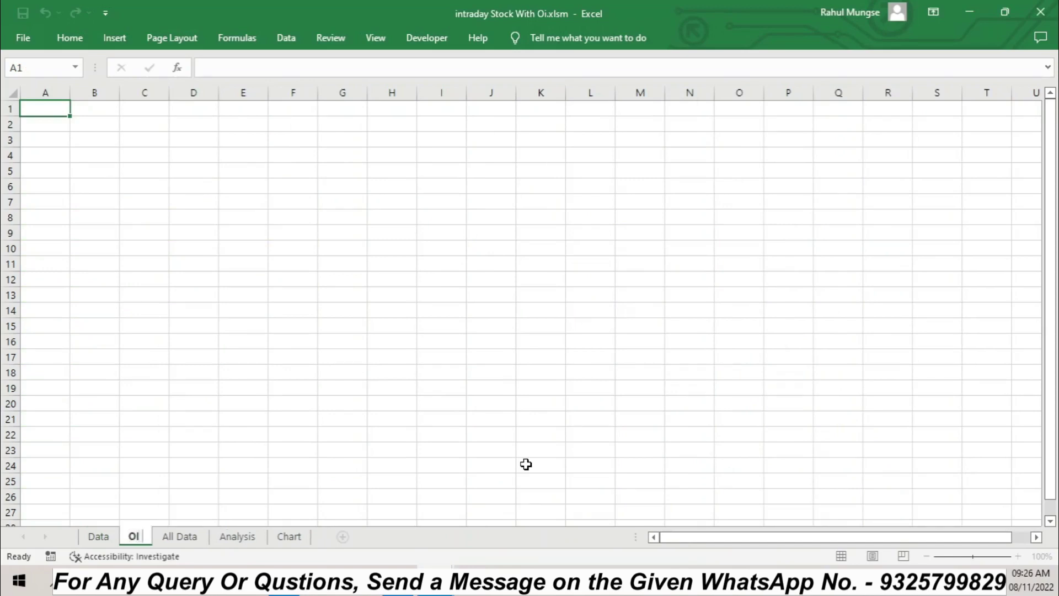
pyautogui.write(' Data')
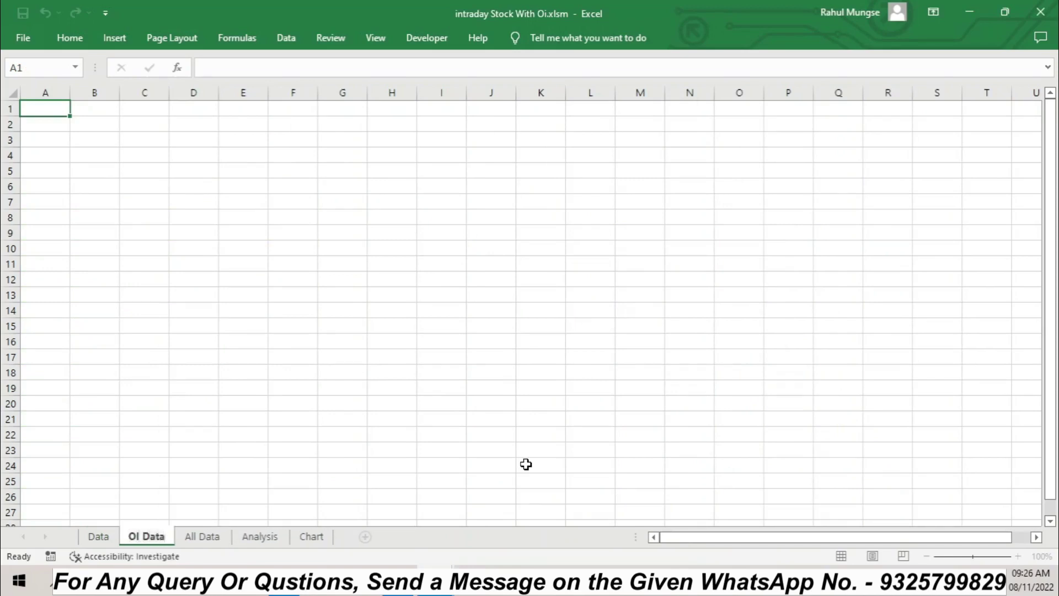
pyautogui.click(343, 369)
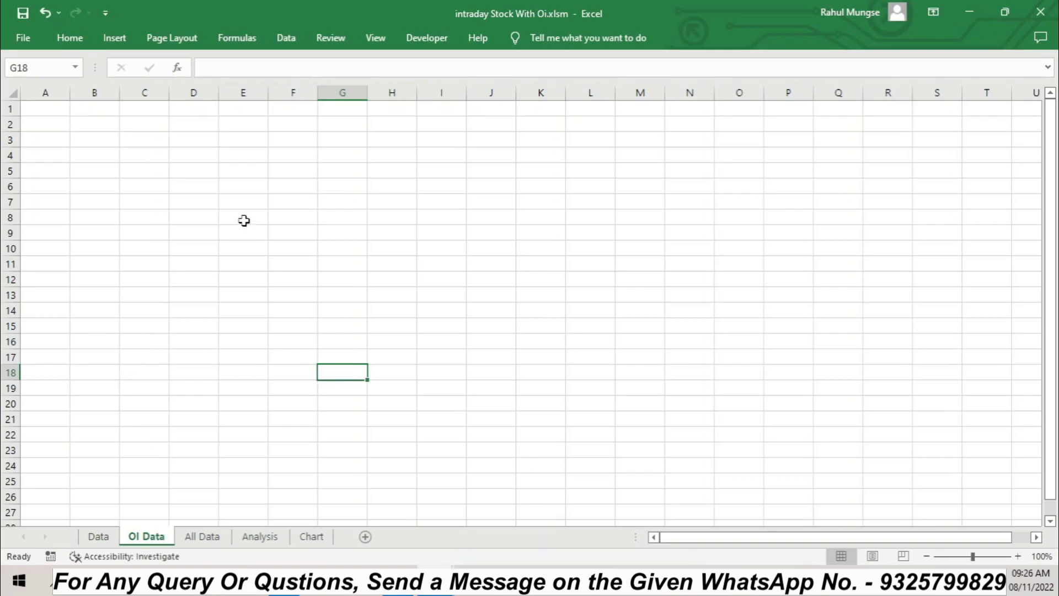
# Create a CSV query from fo07NOV2022bhav.csv in the Downloads OI Data folder and open it for transformation in the Power Query Editor
pyautogui.click(285, 38)
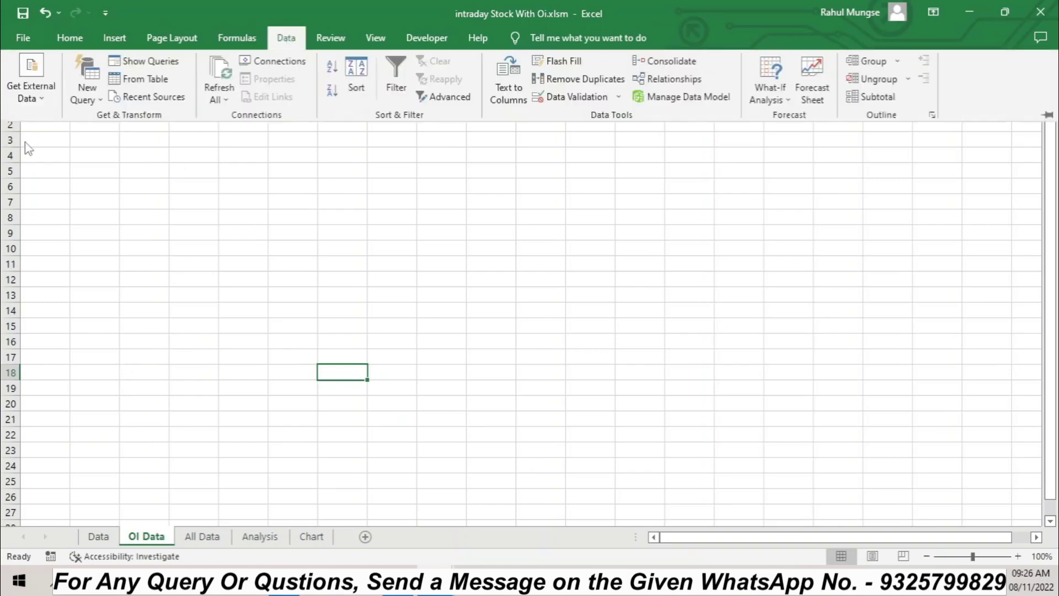
pyautogui.click(89, 100)
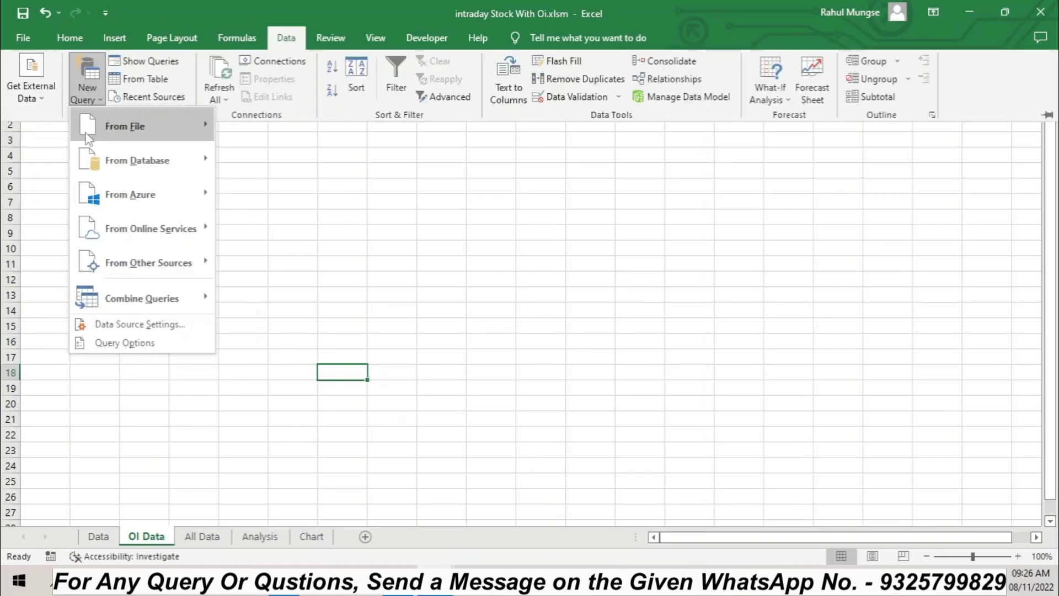
pyautogui.moveTo(90, 135)
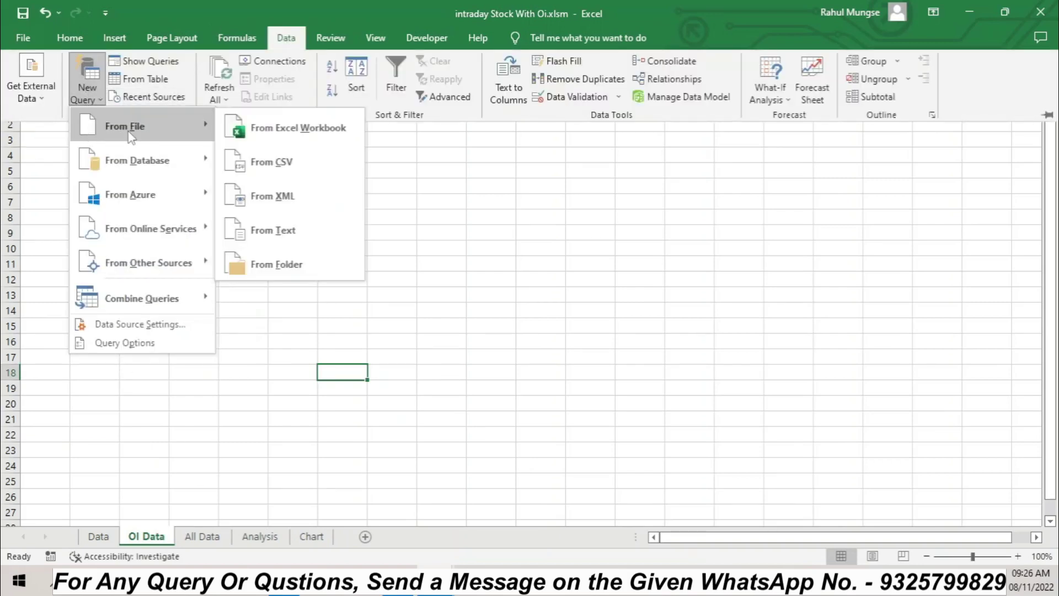
pyautogui.click(299, 169)
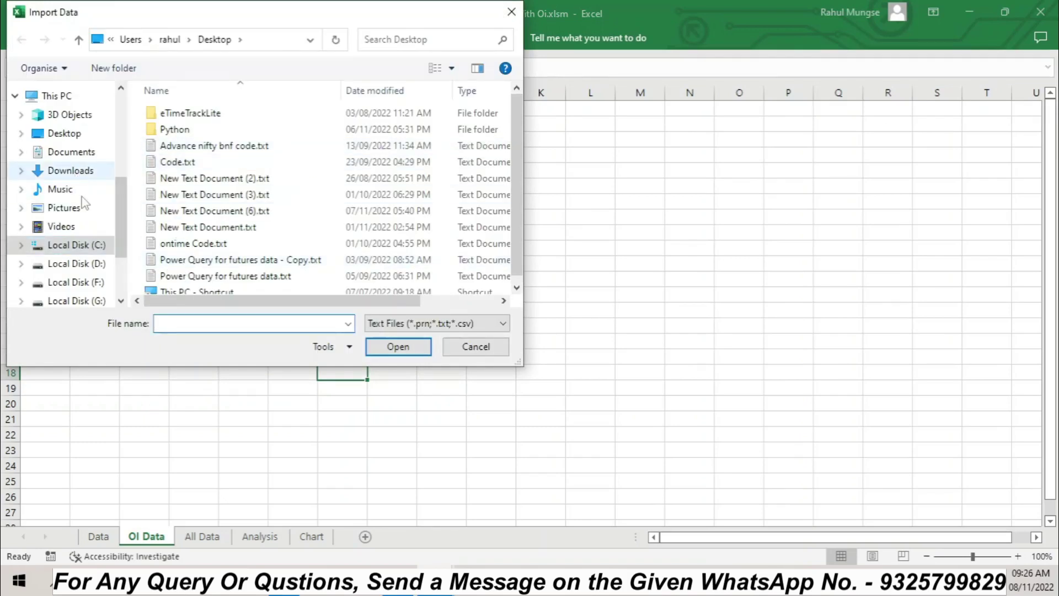
pyautogui.click(91, 171)
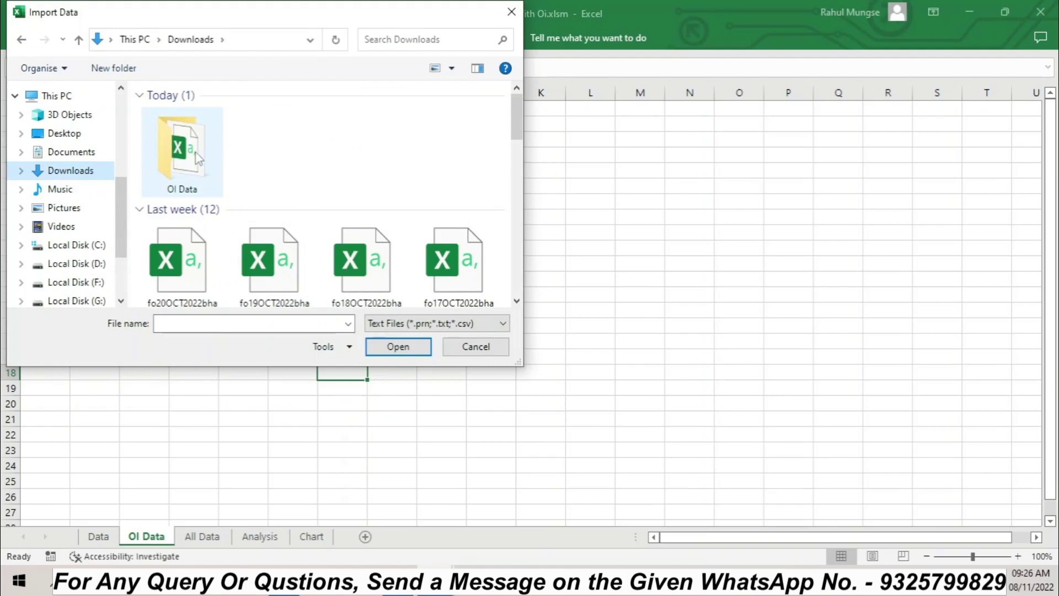
pyautogui.doubleClick(193, 197)
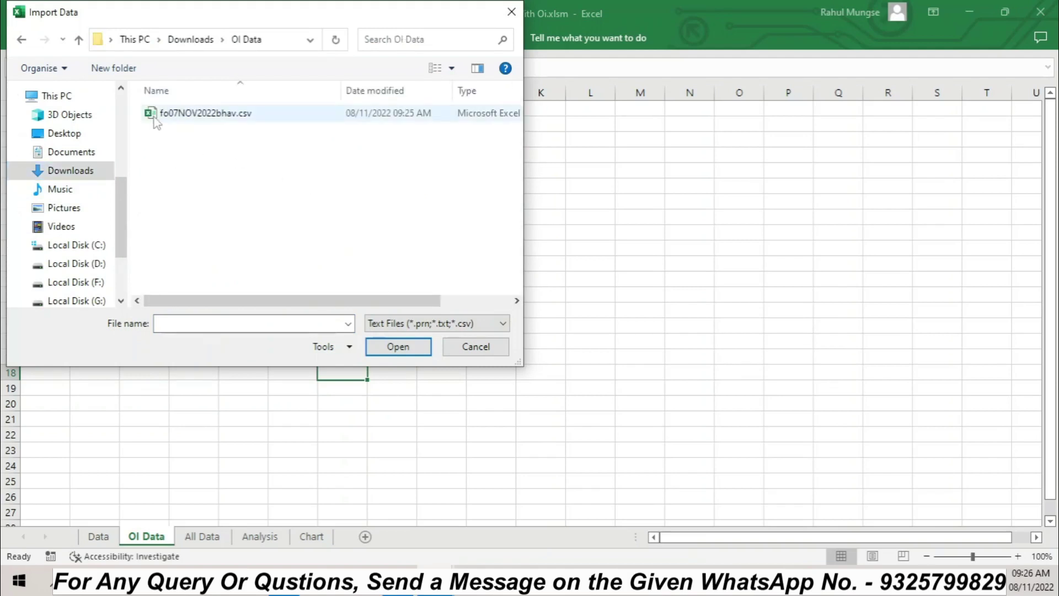
pyautogui.click(200, 115)
pyautogui.click(398, 347)
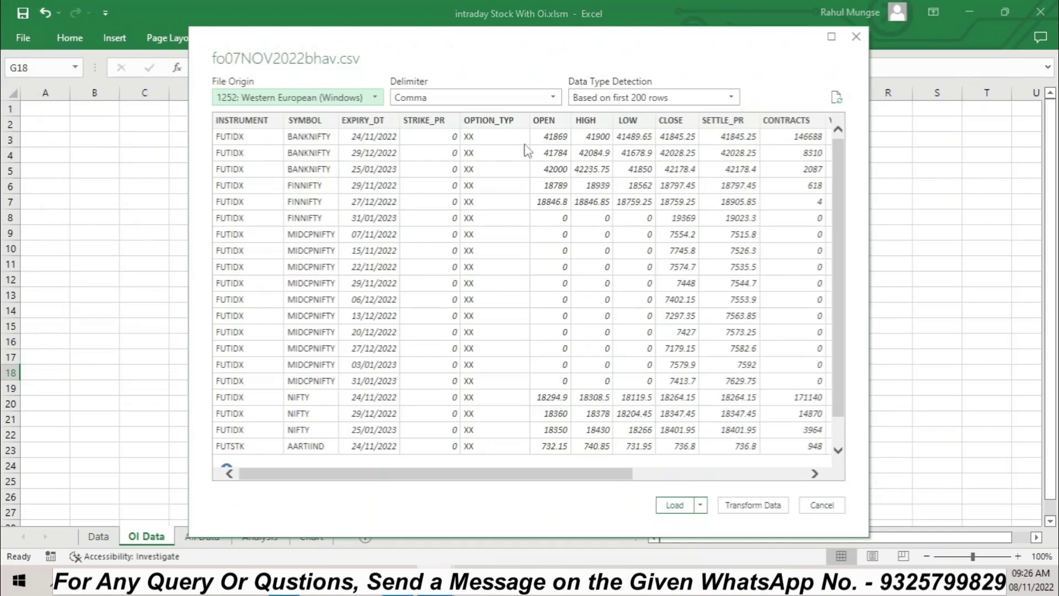
pyautogui.moveTo(513, 475); pyautogui.dragTo(441, 232)
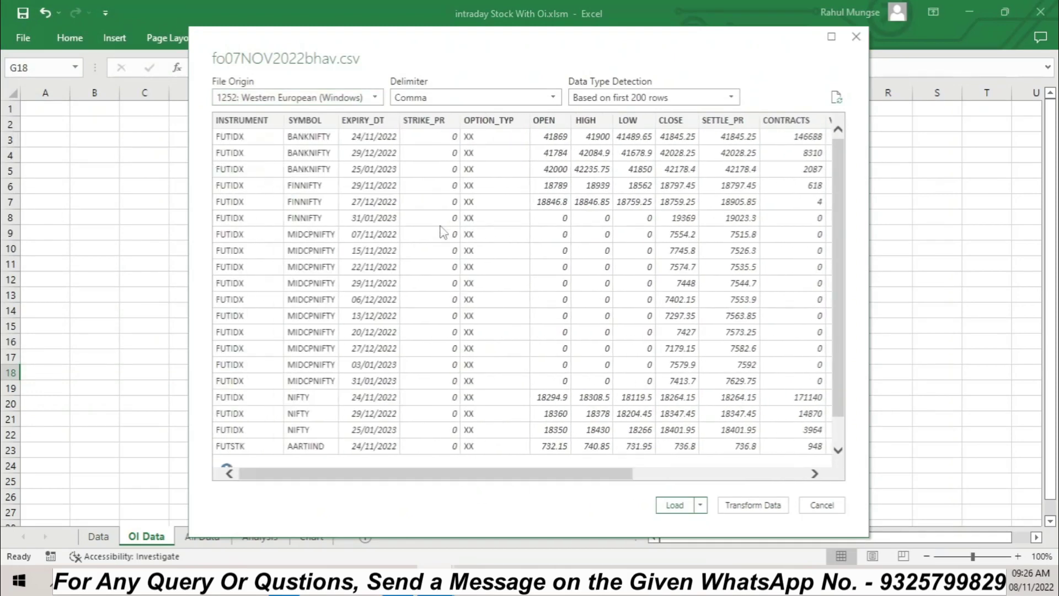
pyautogui.click(754, 507)
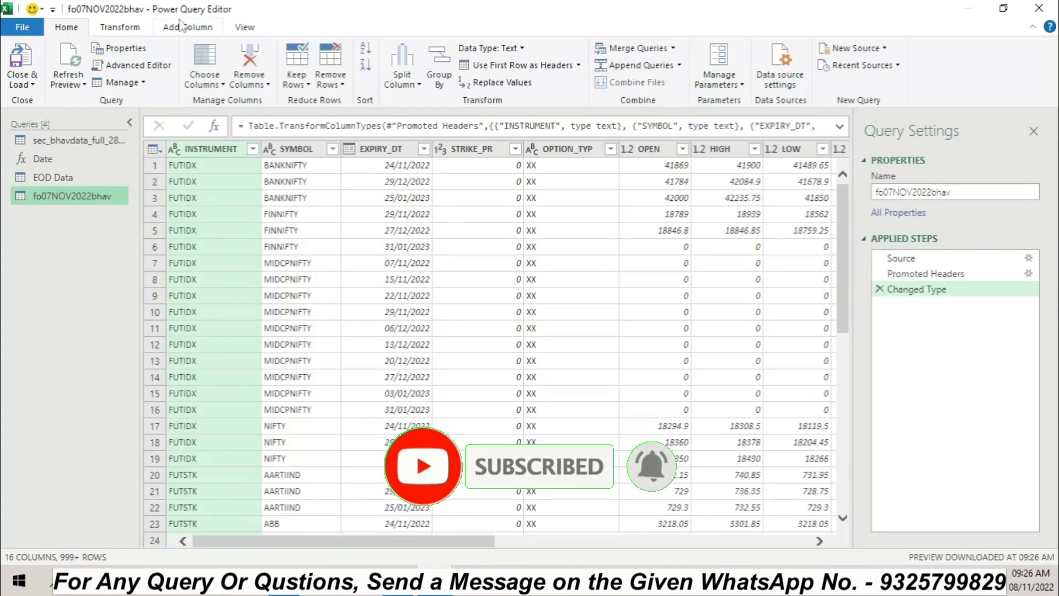
# Rename the fo07NOV2022bhav query as oidata
pyautogui.click(969, 197)
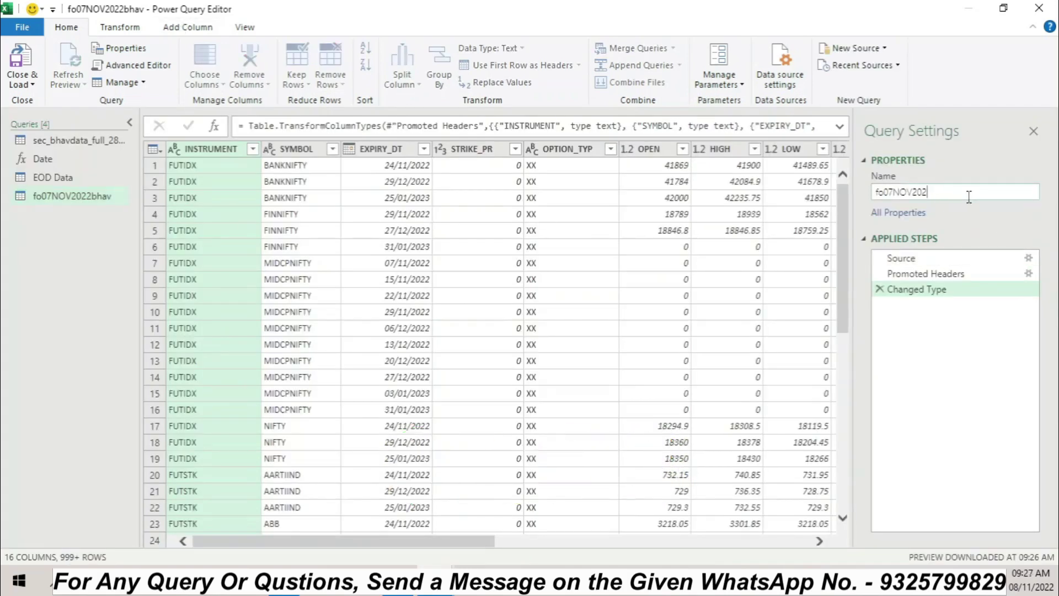
pyautogui.press('BackSpace')
pyautogui.press('BackSpace')
pyautogui.press('BackSpace')
pyautogui.press('BackSpace')
pyautogui.press('BackSpace')
pyautogui.press('BackSpace')
pyautogui.press('BackSpace')
pyautogui.press('BackSpace')
pyautogui.press('BackSpace')
pyautogui.press('BackSpace')
pyautogui.press('Return')
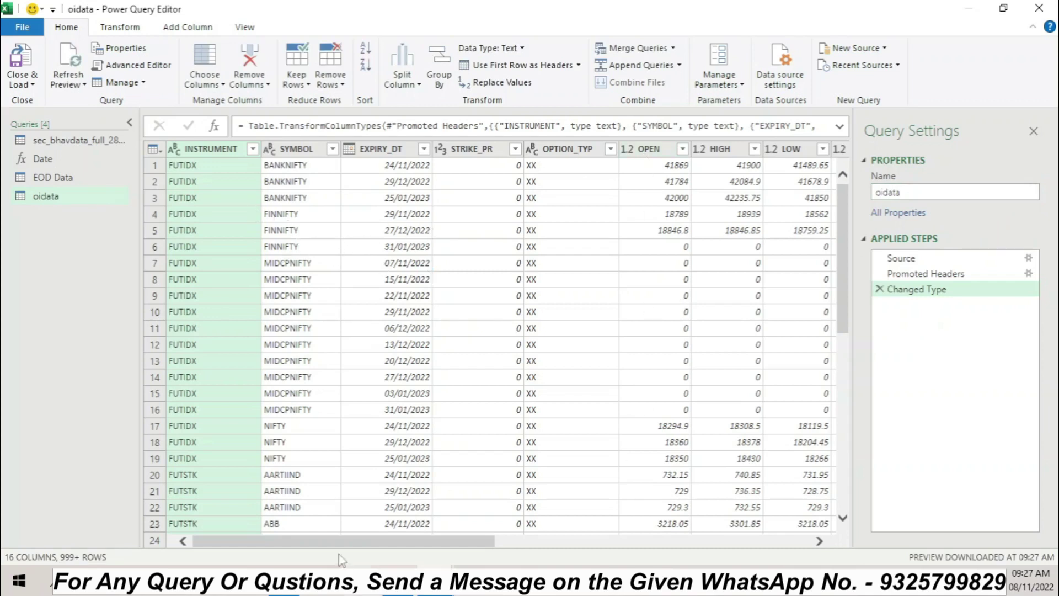
# Remove the INSTRUMENT, STRIKE_PR and OPTION_TYP columns from the oidata query
pyautogui.moveTo(338, 541); pyautogui.dragTo(264, 562)
pyautogui.click(213, 152)
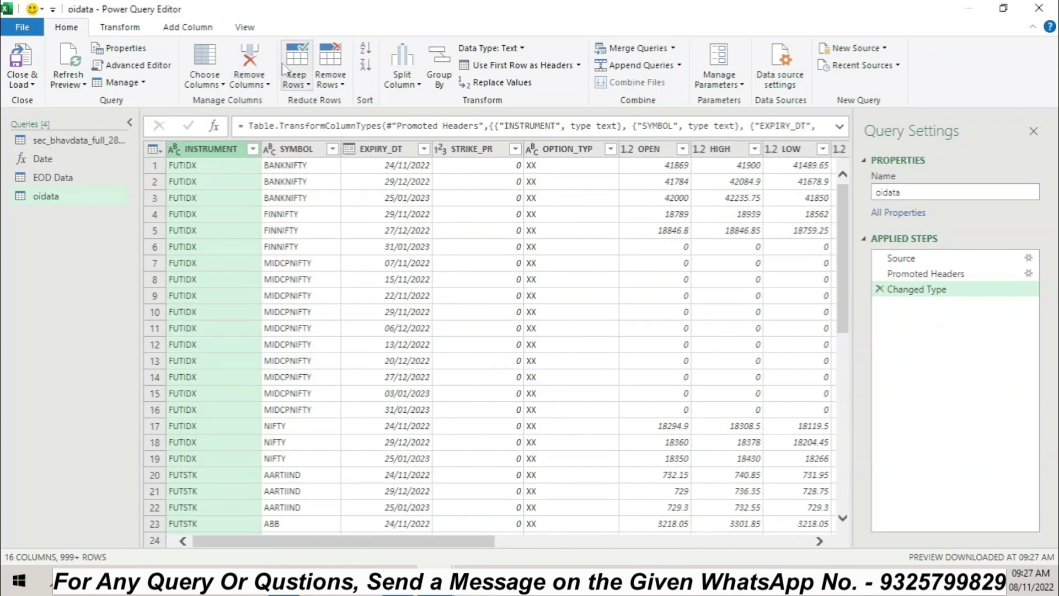
pyautogui.click(249, 61)
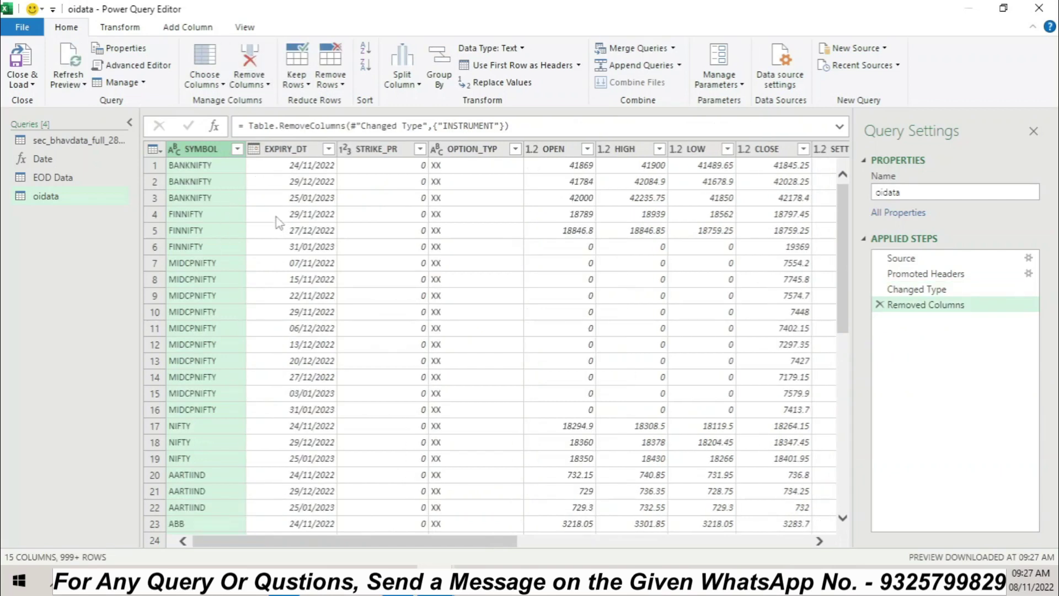
pyautogui.click(387, 150)
pyautogui.click(249, 61)
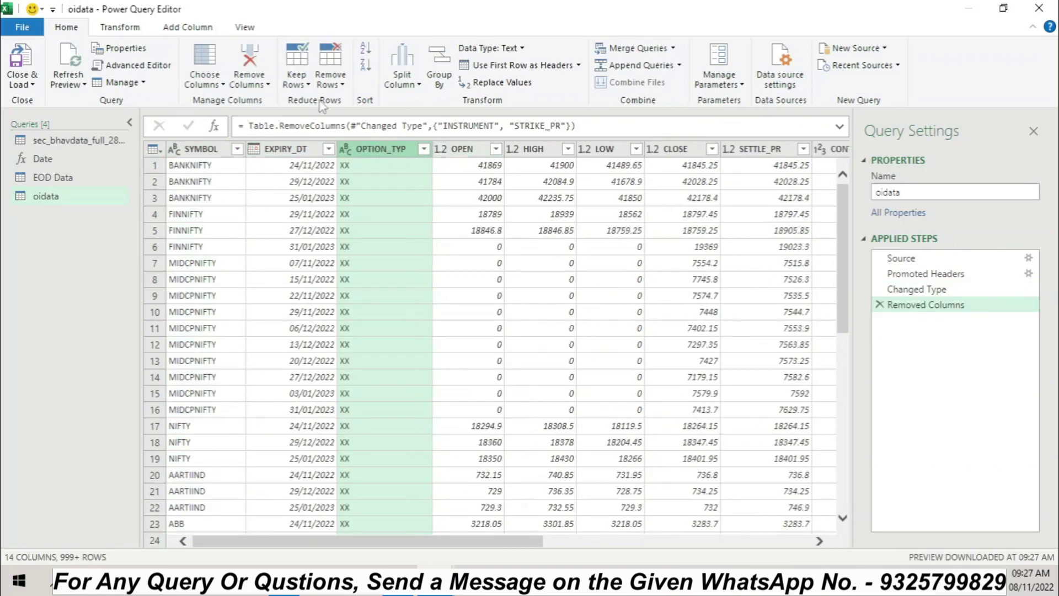
pyautogui.click(249, 62)
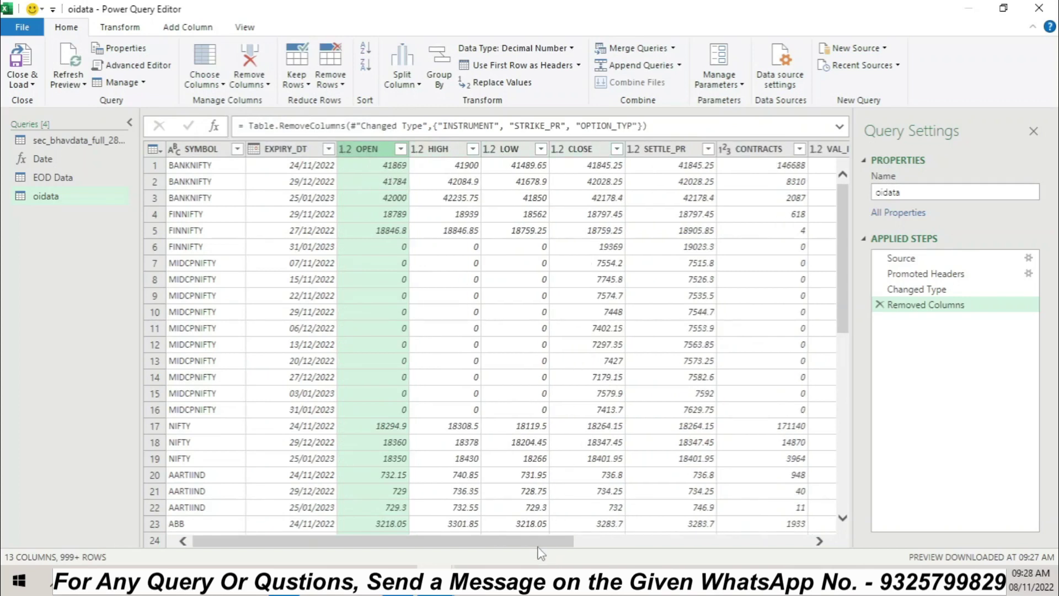
# Remove the SETTLE_PR and CONTRACTS columns from the oidata query
pyautogui.moveTo(538, 547); pyautogui.dragTo(675, 550)
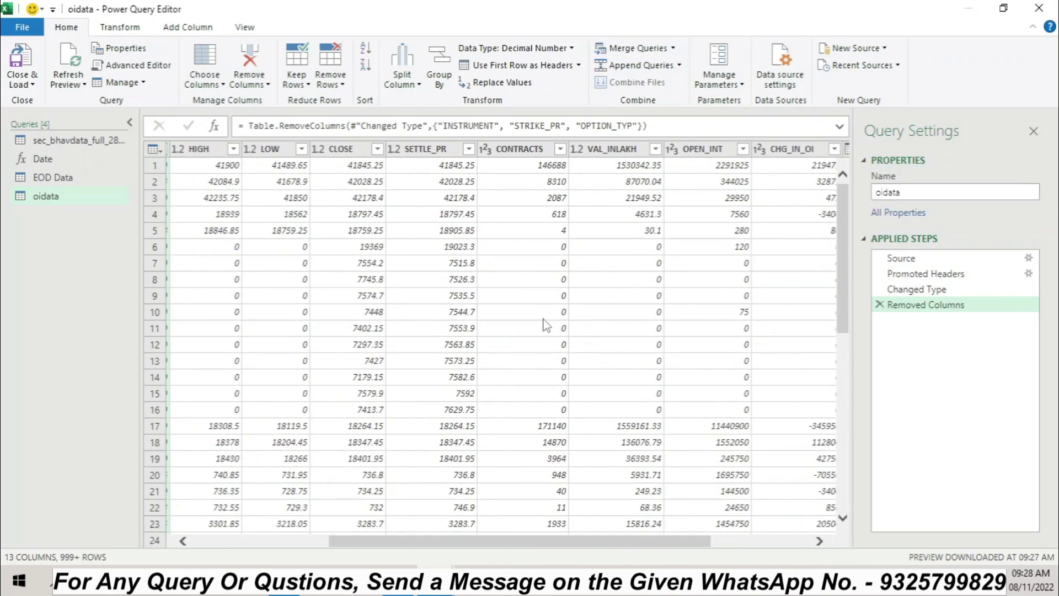
pyautogui.click(445, 150)
pyautogui.click(249, 62)
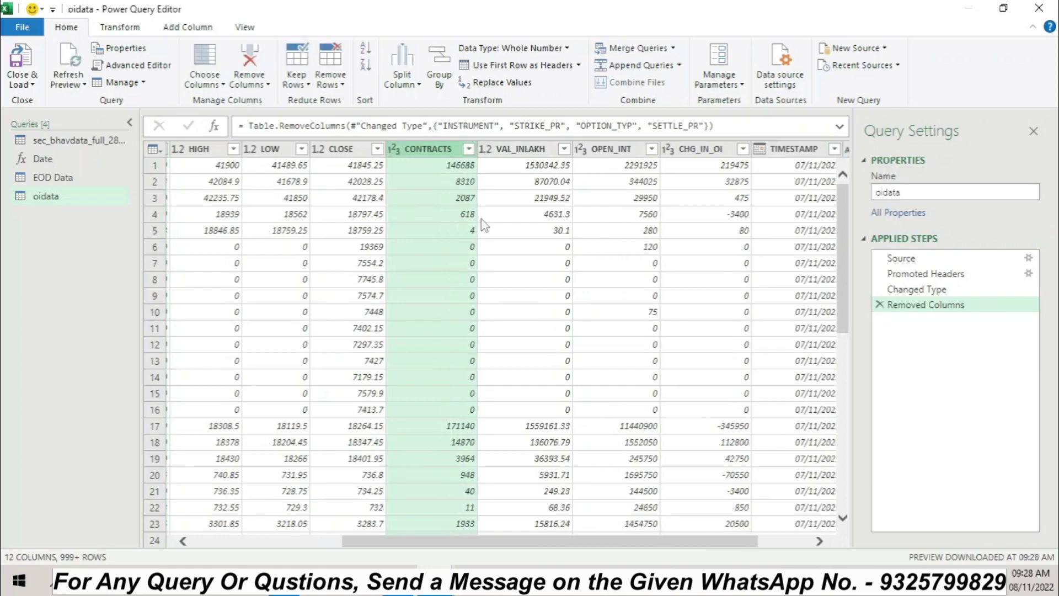
pyautogui.scroll(-2, 510, 363)
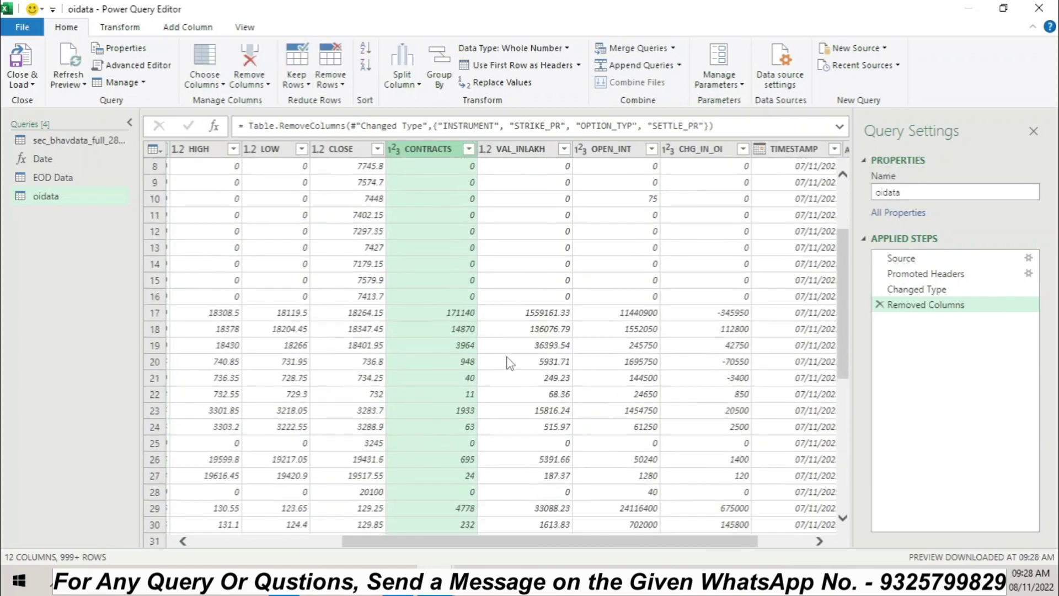
pyautogui.scroll(2, 476, 313)
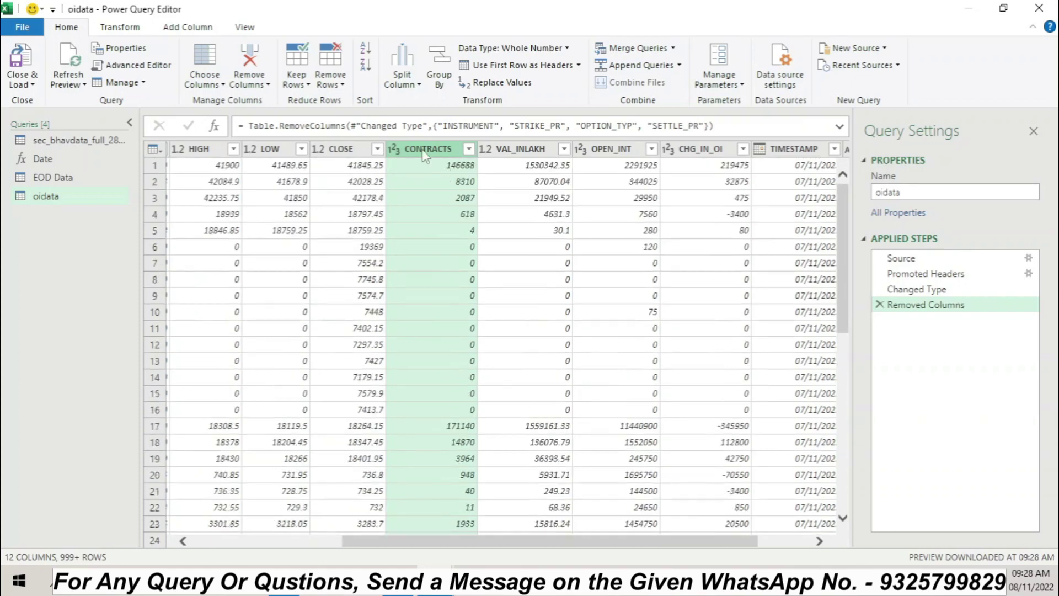
pyautogui.click(250, 62)
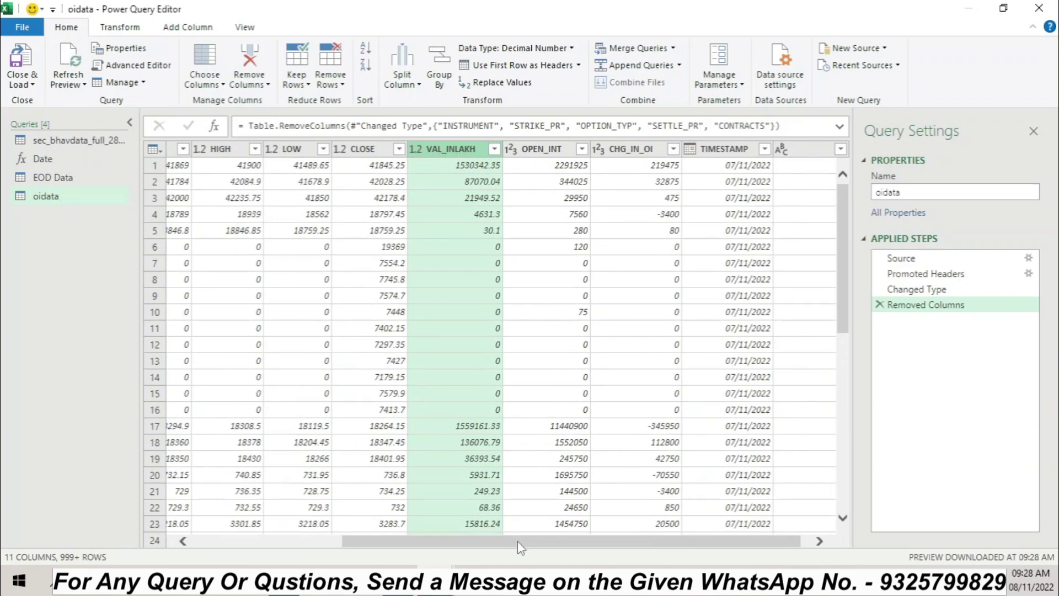
# Remove the unnamed blank column after TIMESTAMP from the oidata query
pyautogui.moveTo(518, 541); pyautogui.dragTo(527, 541)
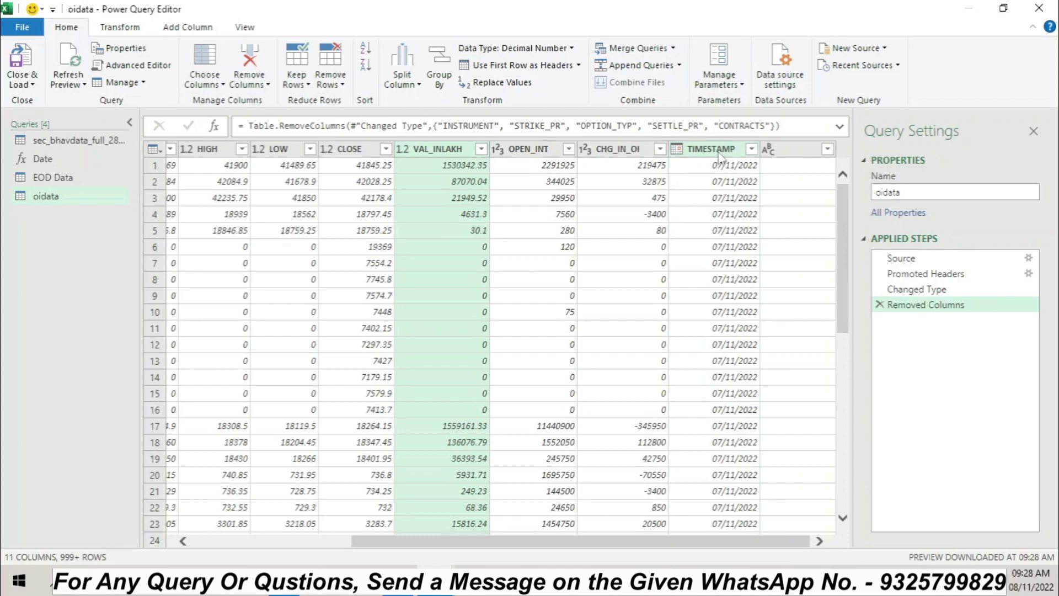
pyautogui.click(815, 158)
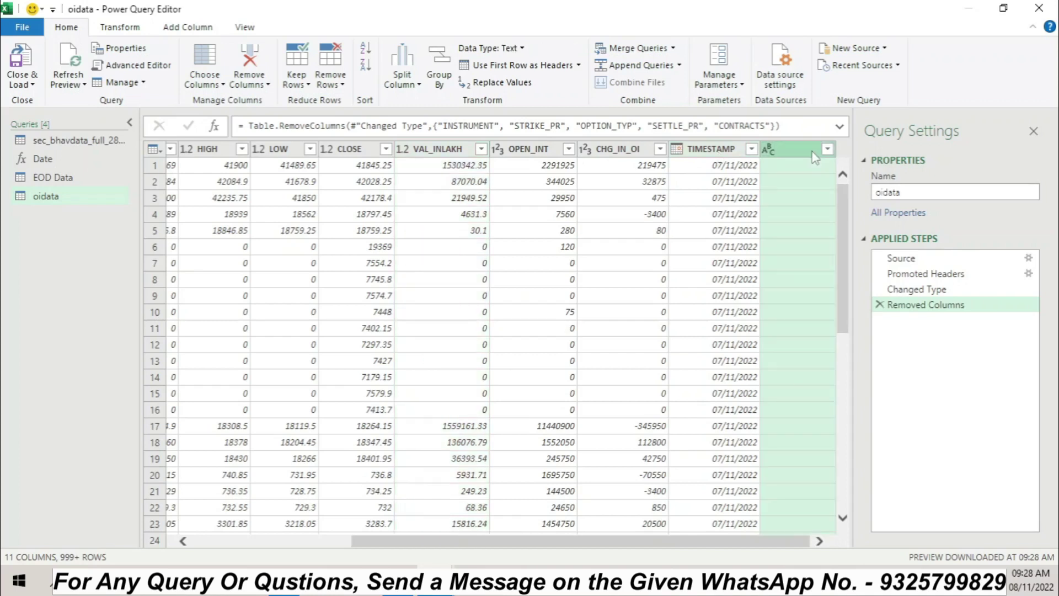
pyautogui.click(261, 60)
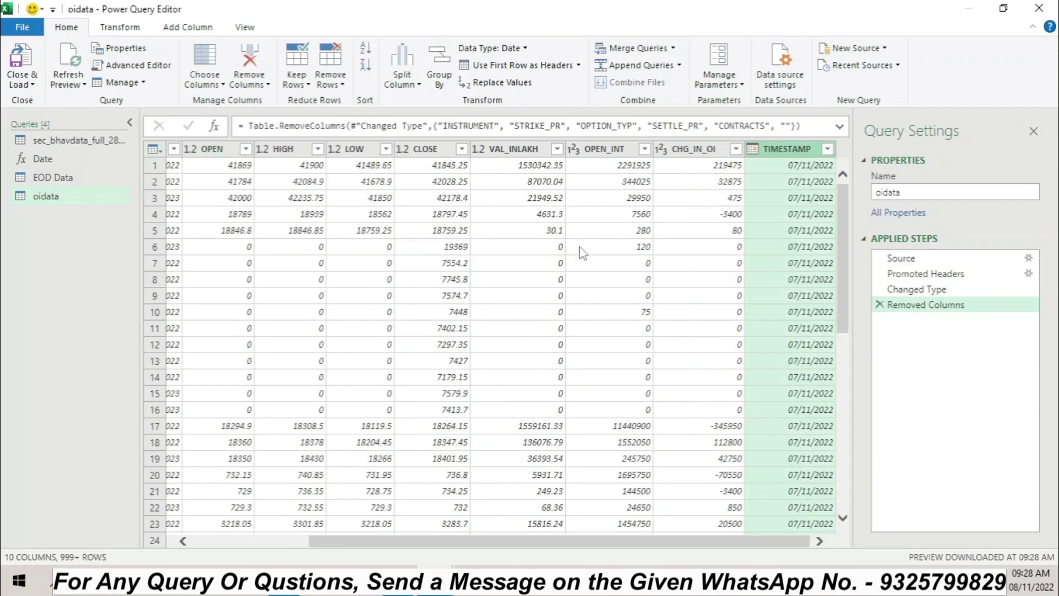
pyautogui.moveTo(557, 541); pyautogui.dragTo(441, 541)
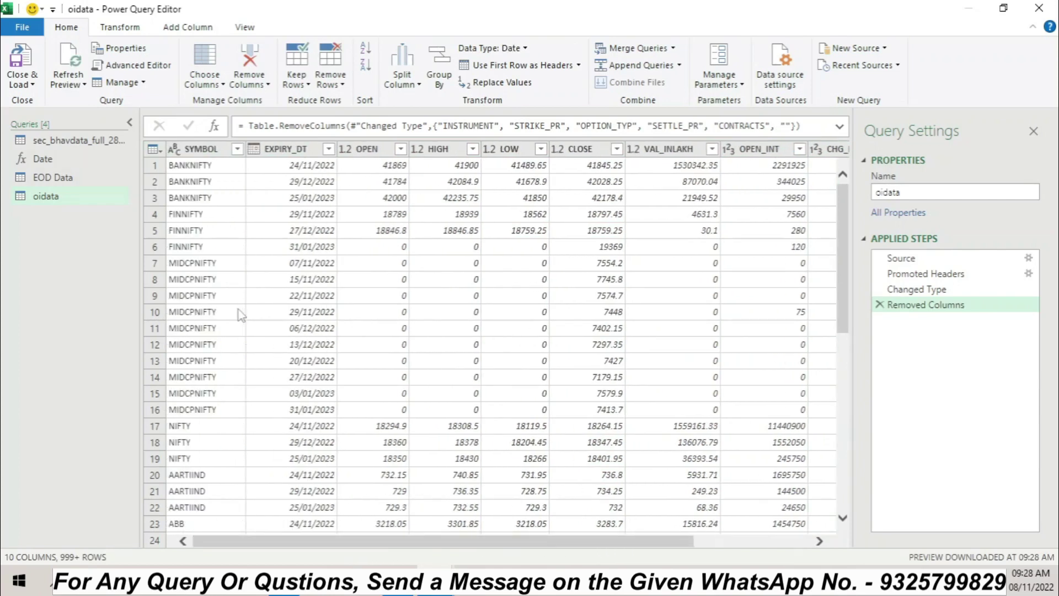
# Load the oidata query as a table into the existing OI Data sheet at cell C6 and close the Workbook Queries pane
pyautogui.click(32, 84)
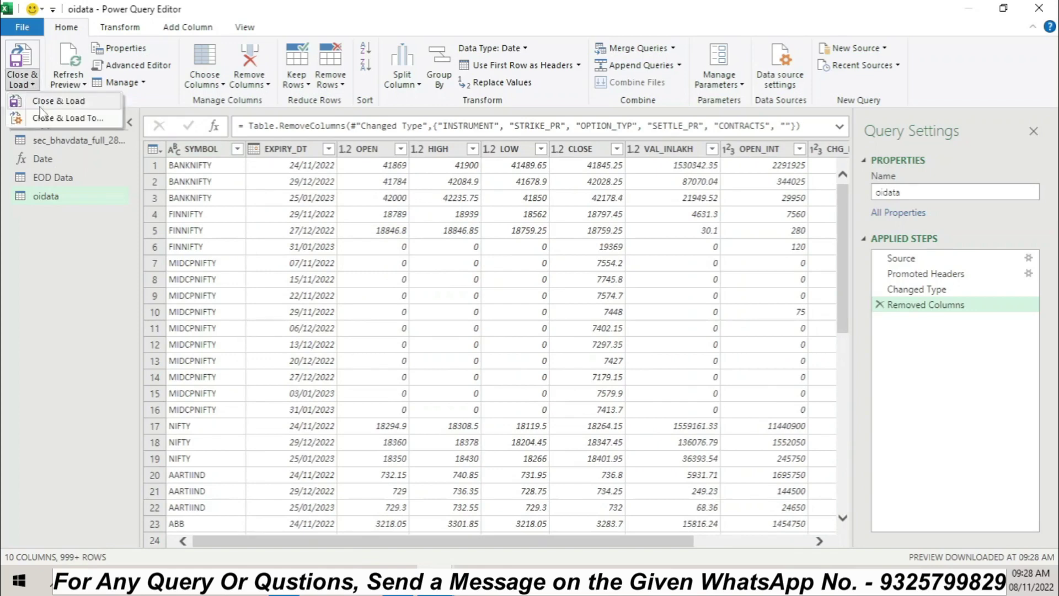
pyautogui.click(55, 101)
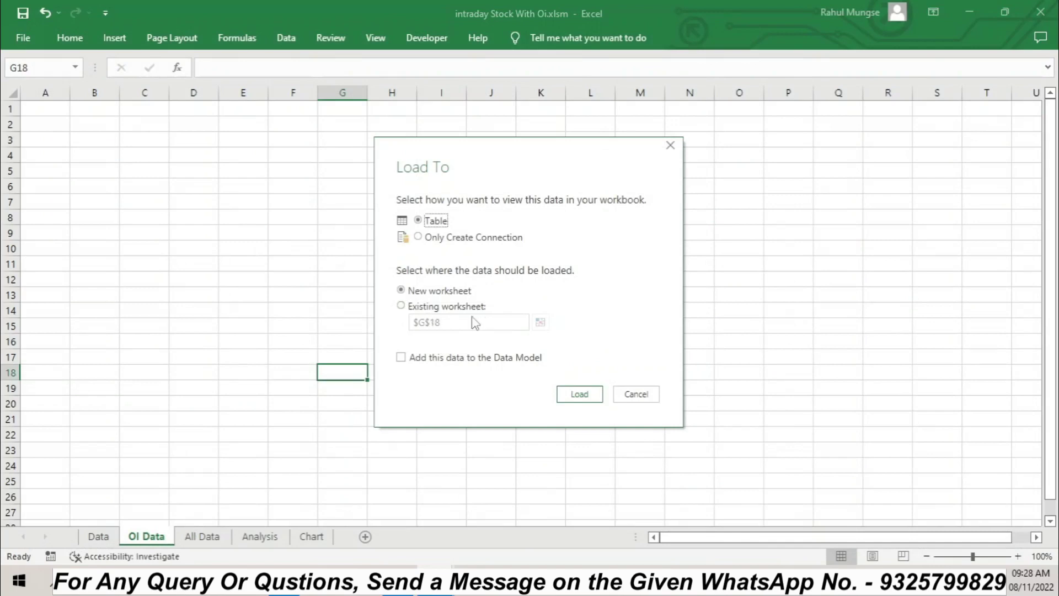
pyautogui.click(407, 307)
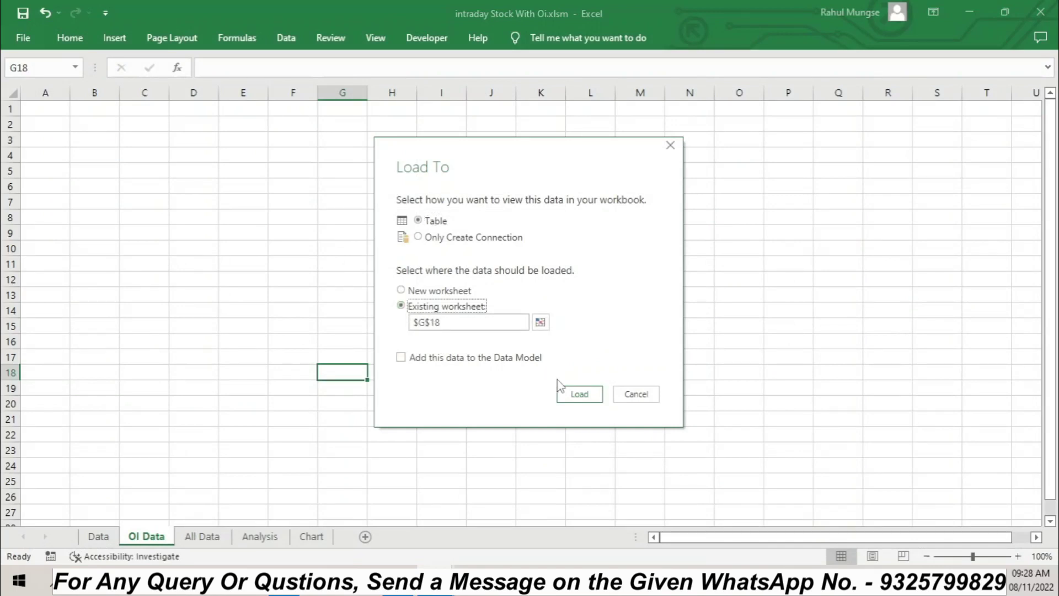
pyautogui.click(541, 323)
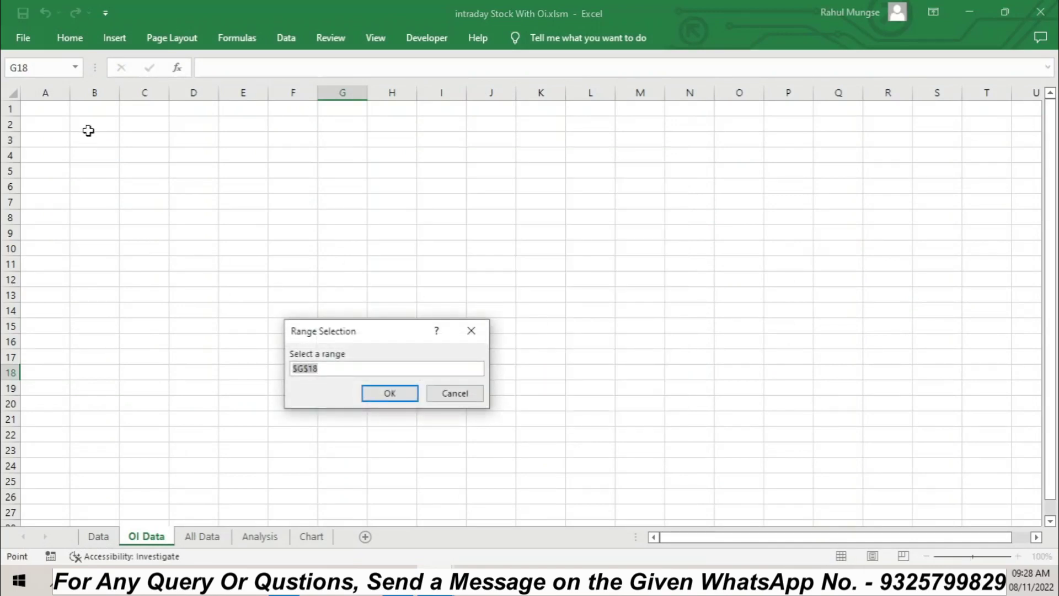
pyautogui.click(144, 185)
pyautogui.click(381, 392)
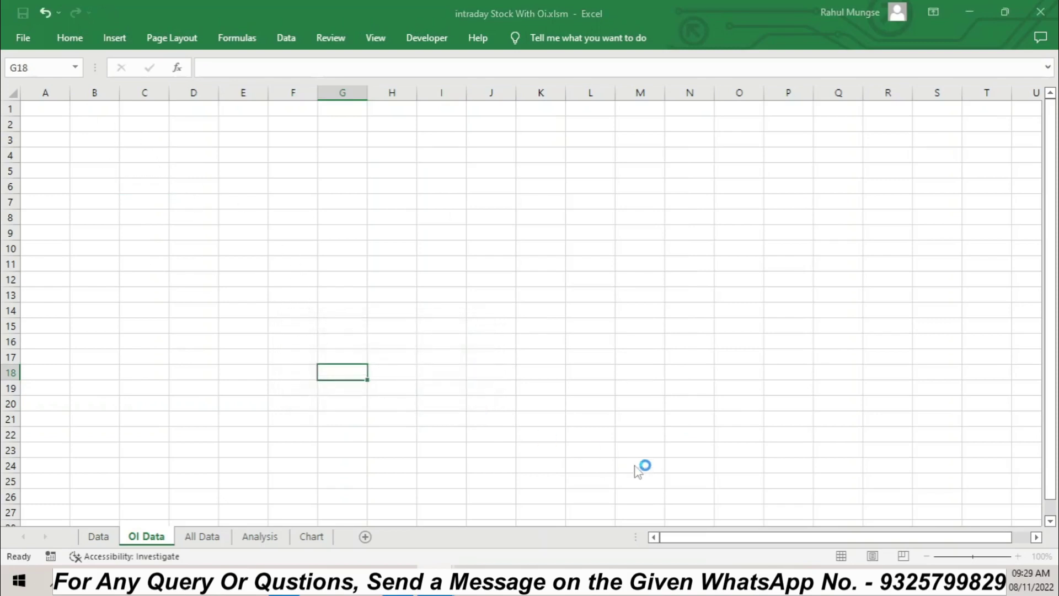
pyautogui.click(580, 394)
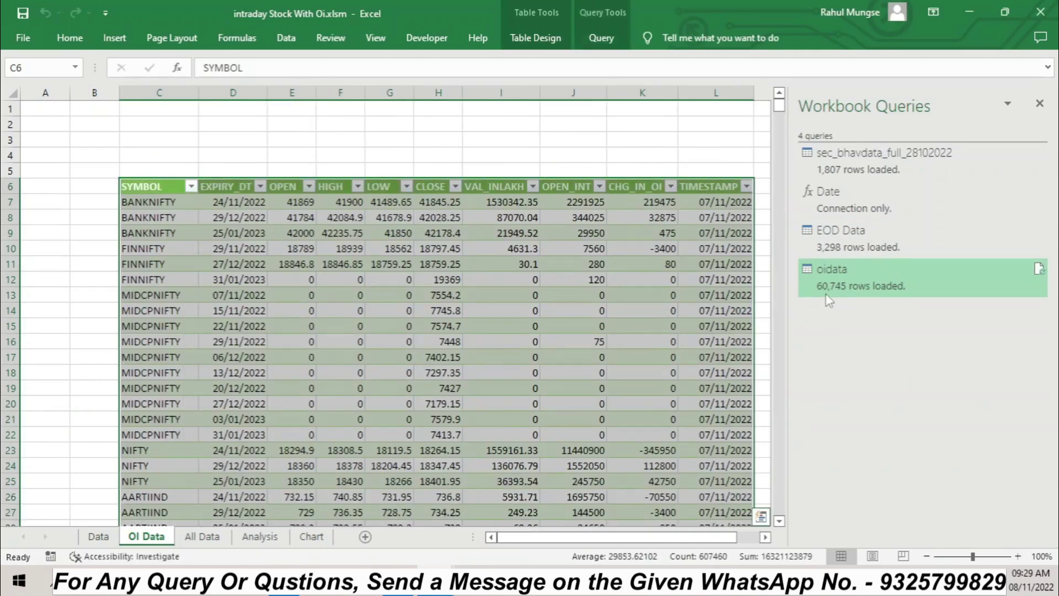
pyautogui.moveTo(828, 298)
pyautogui.click(1040, 105)
pyautogui.click(112, 228)
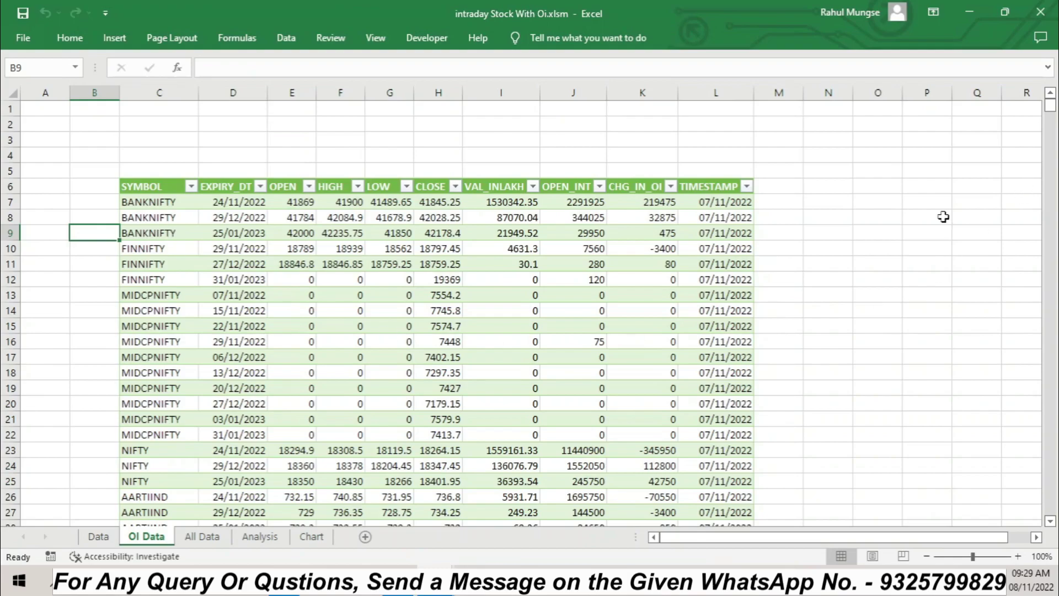
# Examine the loaded OI Data table to see where the futures rows end and the option rows begin
pyautogui.scroll(-7, 946, 212)
pyautogui.click(1051, 125)
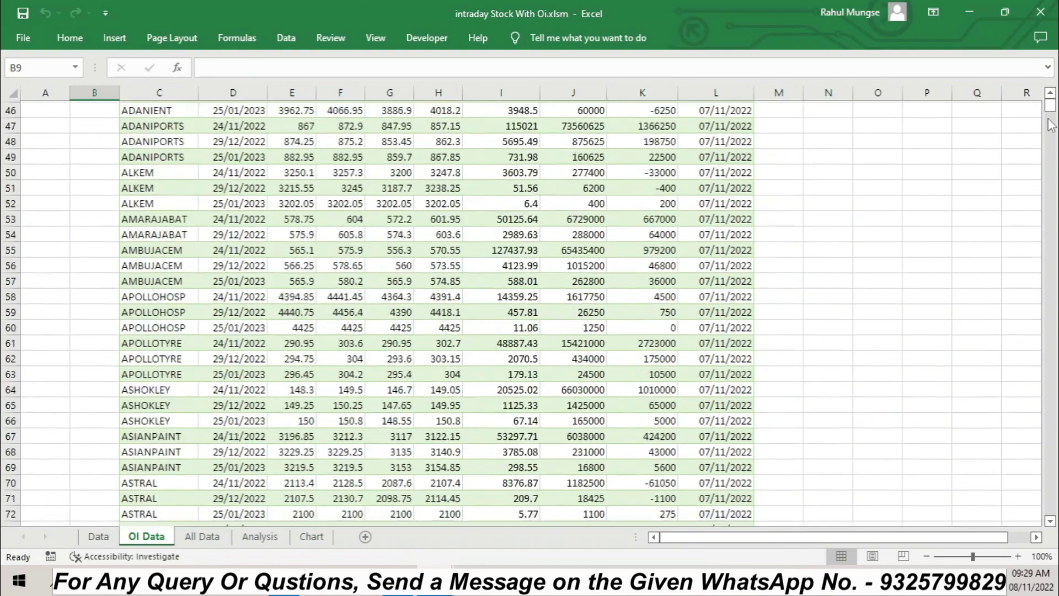
pyautogui.moveTo(1051, 125); pyautogui.dragTo(1051, 128)
pyautogui.scroll(8, 213, 333)
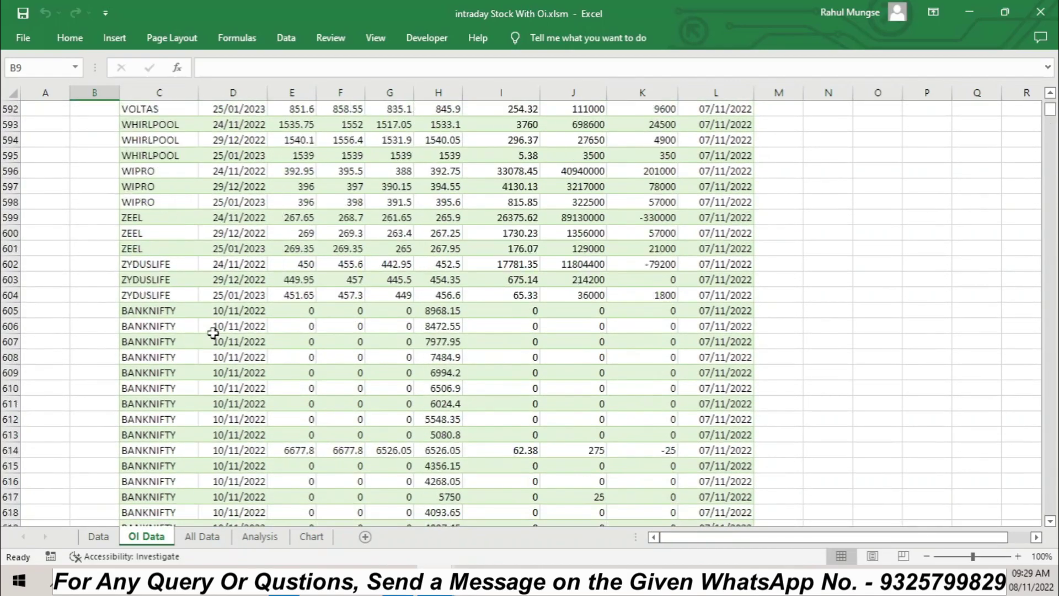
pyautogui.click(120, 297)
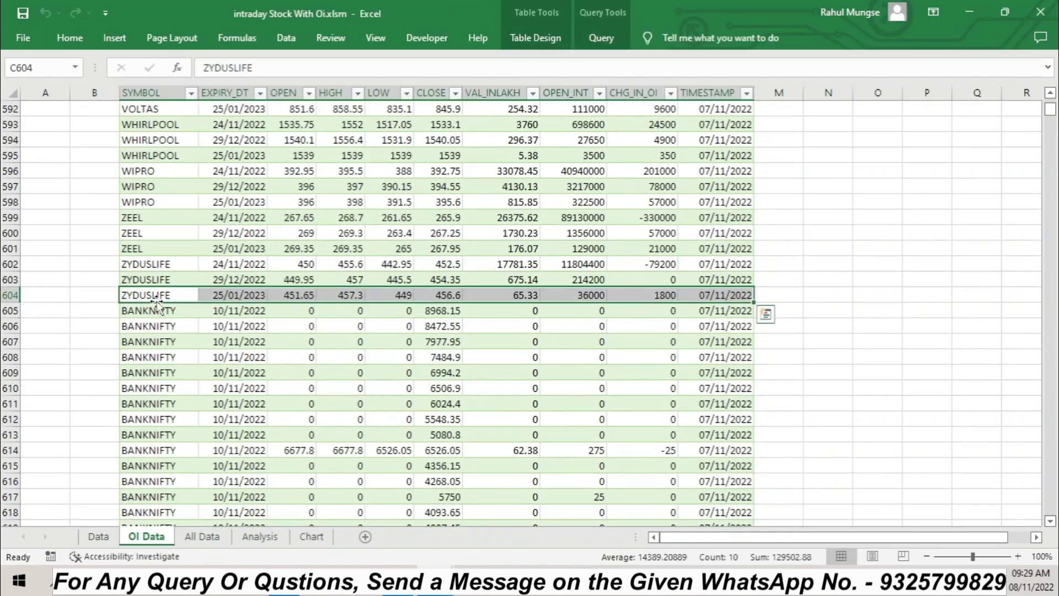
pyautogui.click(94, 296)
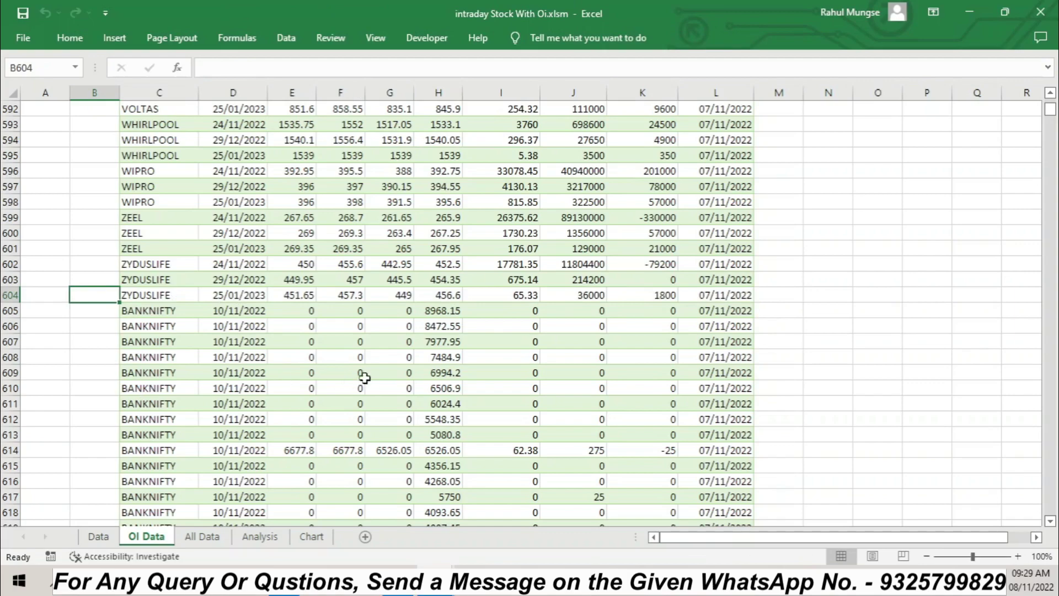
pyautogui.scroll(-6, 291, 420)
pyautogui.scroll(-7, 291, 420)
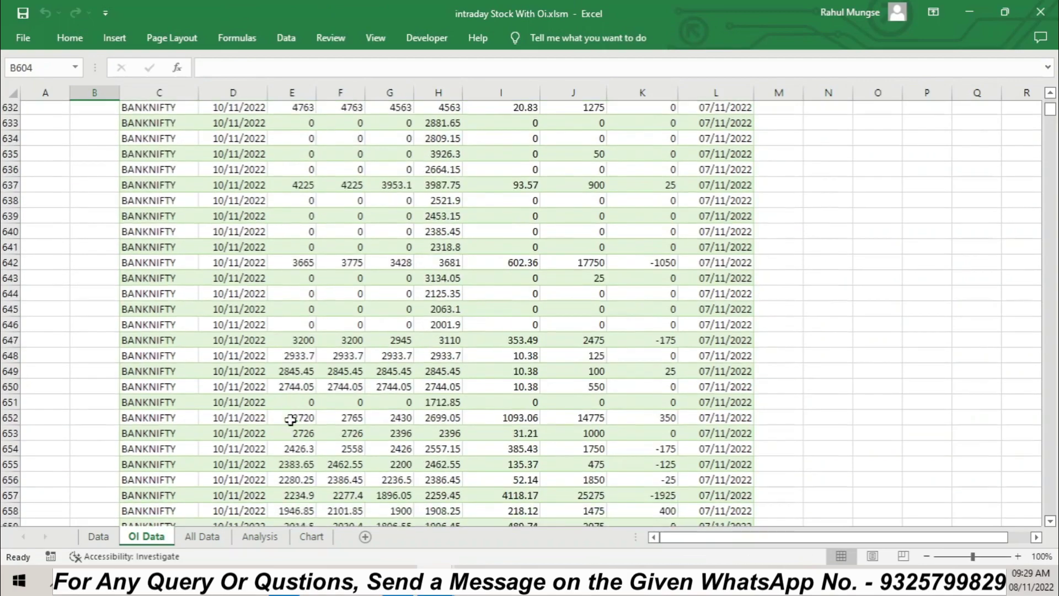
pyautogui.scroll(7, 291, 420)
pyautogui.scroll(20, 291, 420)
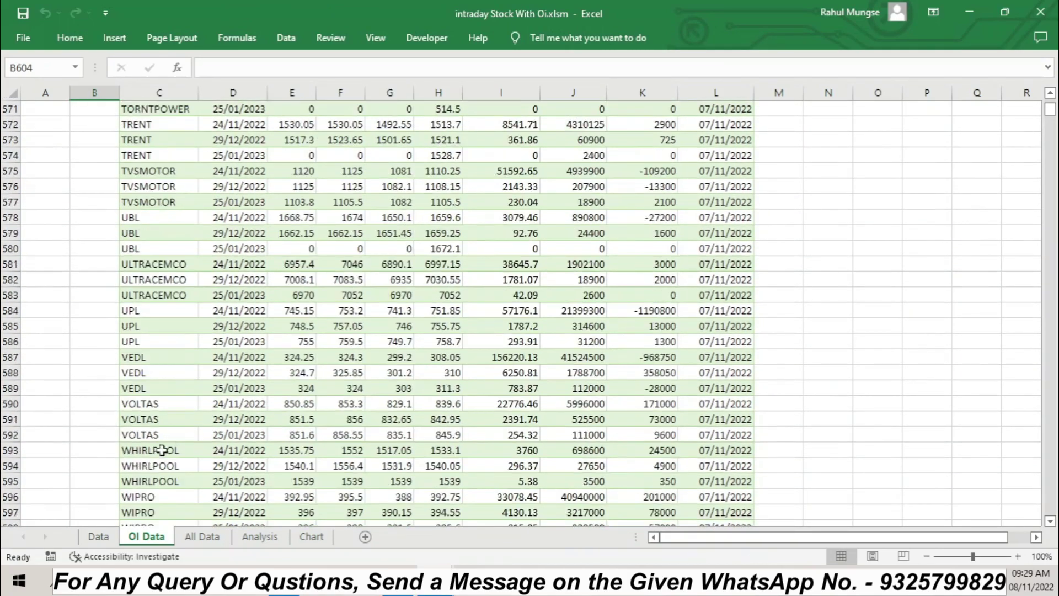
pyautogui.scroll(-20, 236, 449)
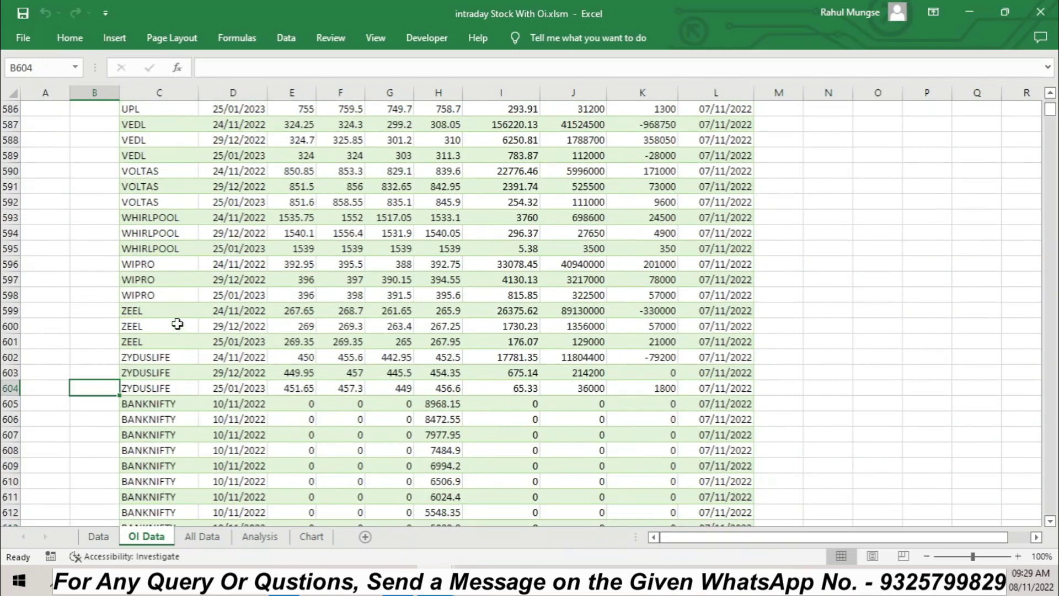
pyautogui.scroll(4, 279, 309)
pyautogui.scroll(6, 279, 312)
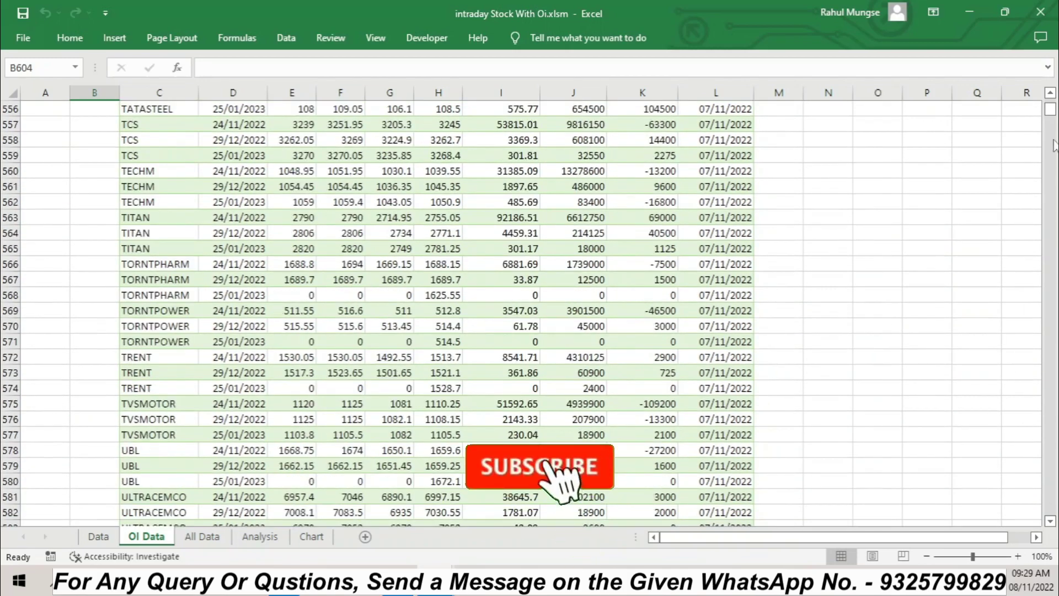
pyautogui.moveTo(1049, 109); pyautogui.dragTo(1051, 93)
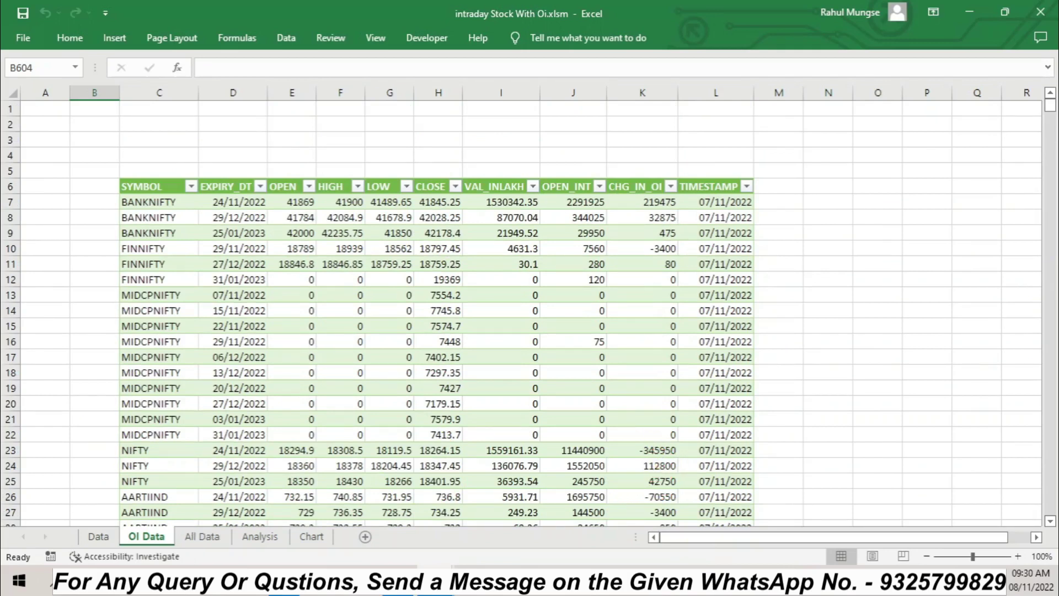
# Start a SUMIF formula in cell AB7 of the Data sheet, using the SYMBOL cells C7:C604 of OI Data as the range
pyautogui.click(434, 581)
pyautogui.click(100, 538)
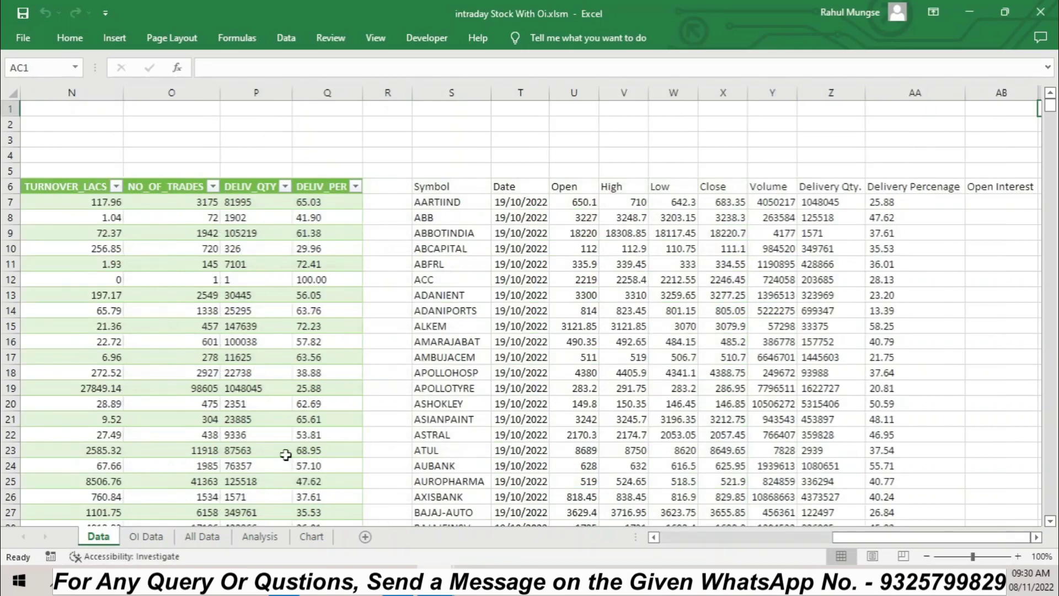
pyautogui.click(983, 199)
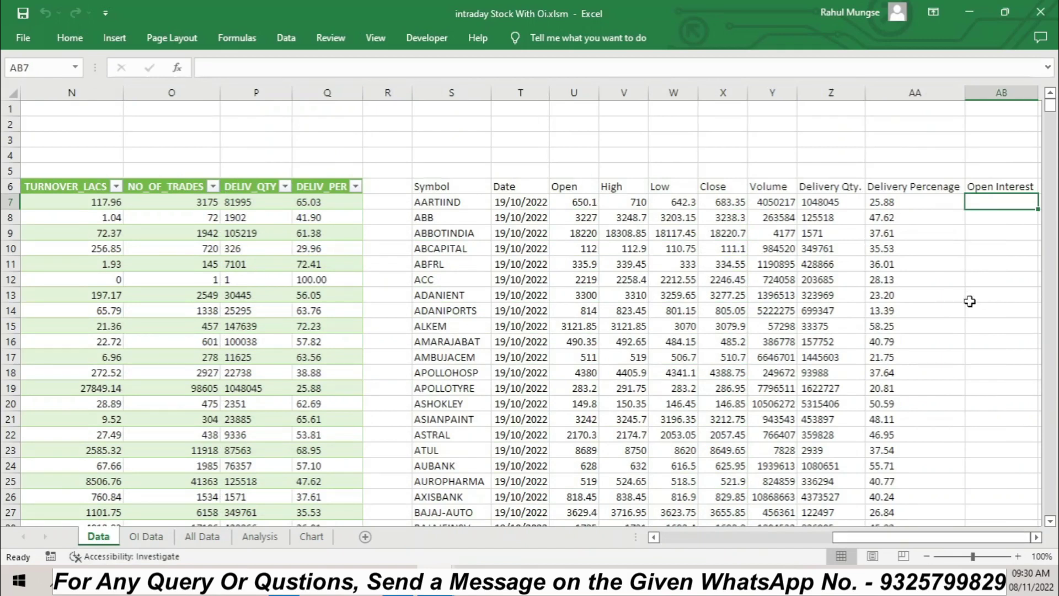
pyautogui.write('=')
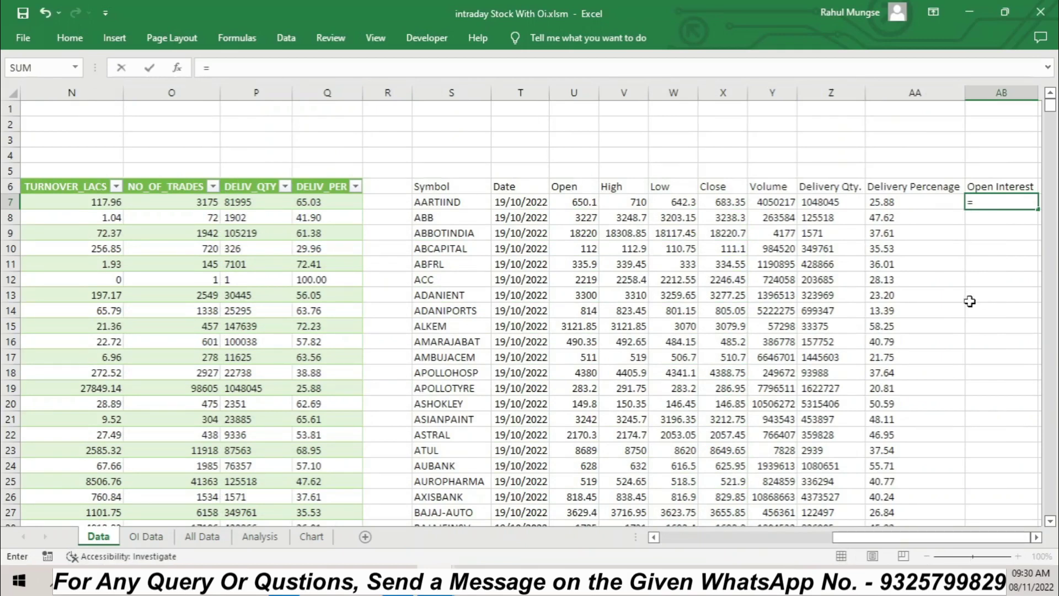
pyautogui.write('sumi')
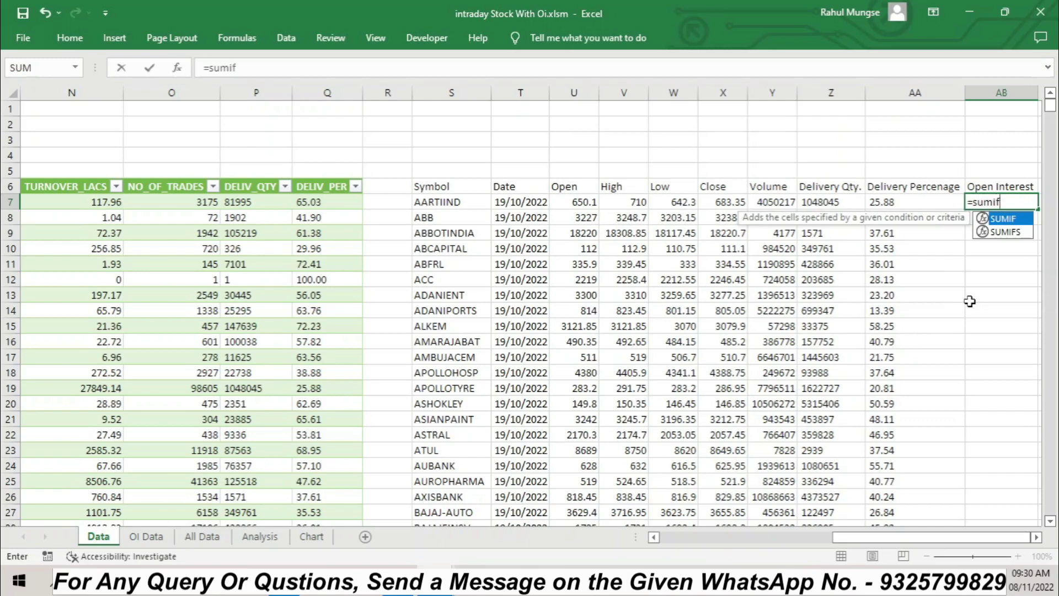
pyautogui.write('f')
pyautogui.press('Tab')
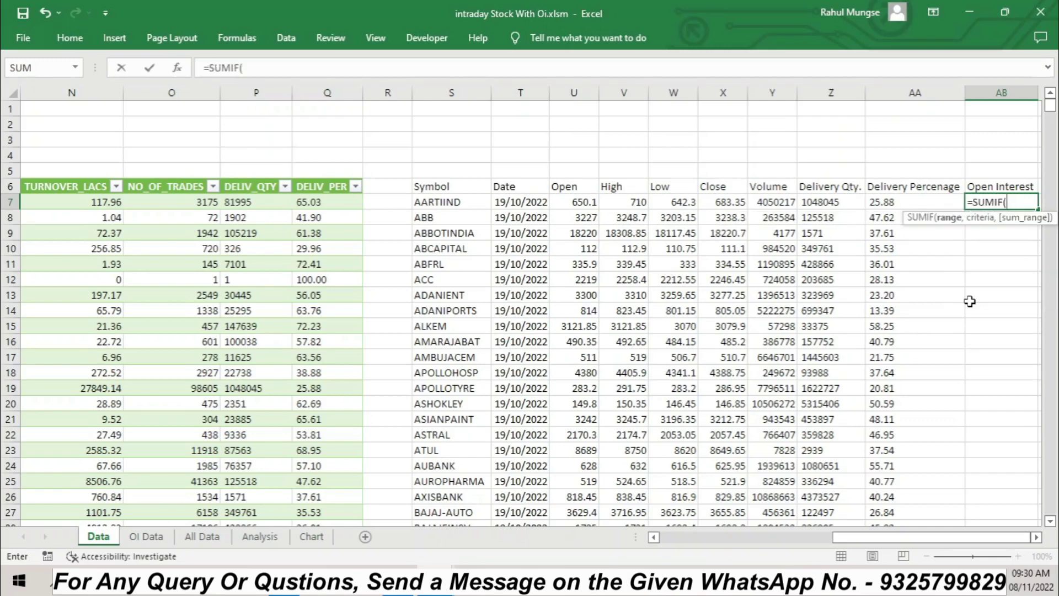
pyautogui.click(146, 536)
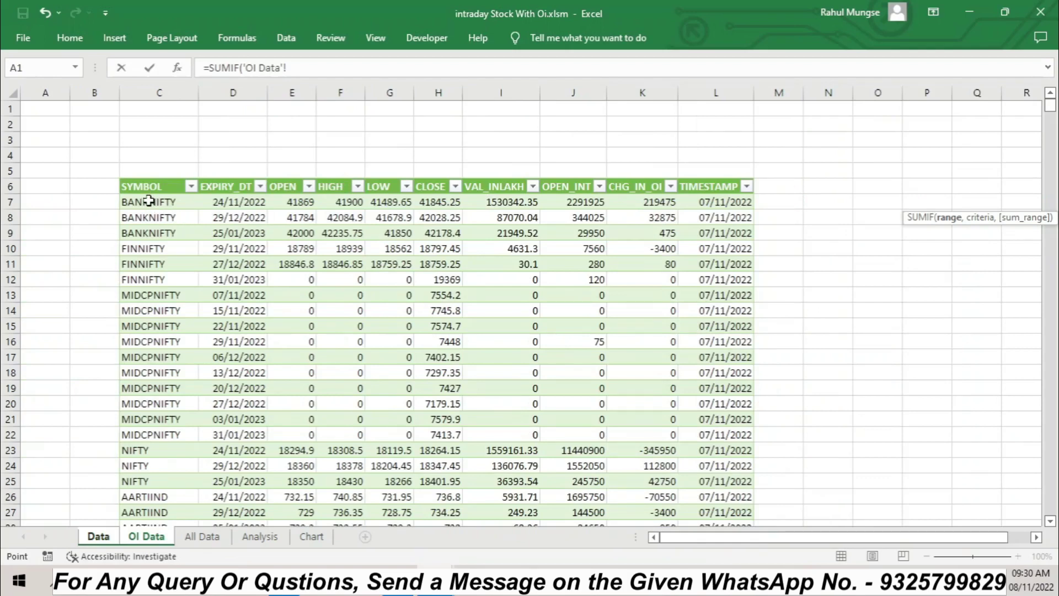
pyautogui.moveTo(149, 201); pyautogui.dragTo(152, 330)
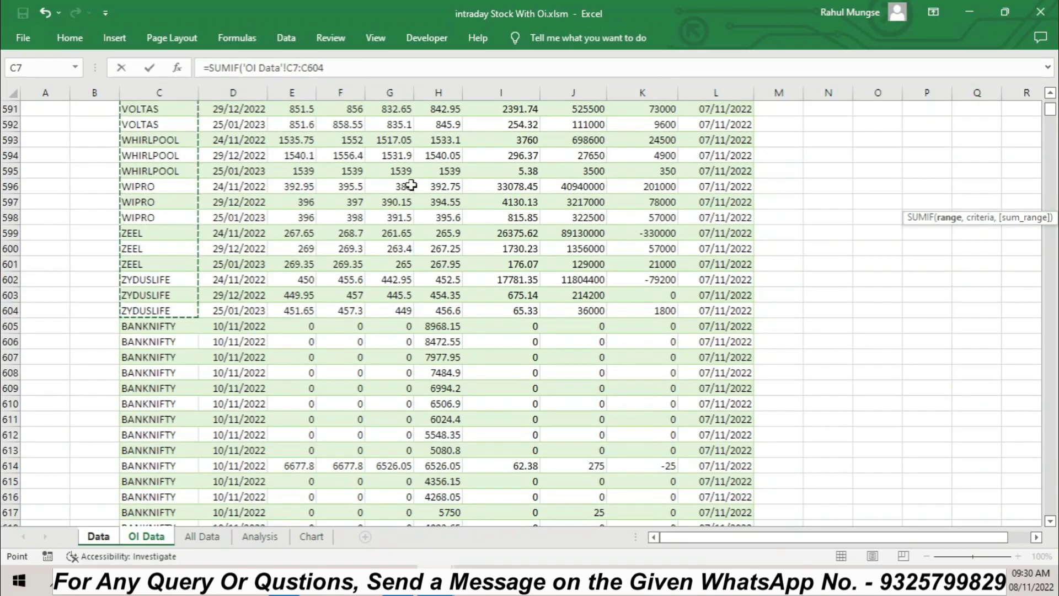
# Extend the SUMIF criteria range to row 650 and make it absolute as $C$7:$C$650
pyautogui.click(361, 66)
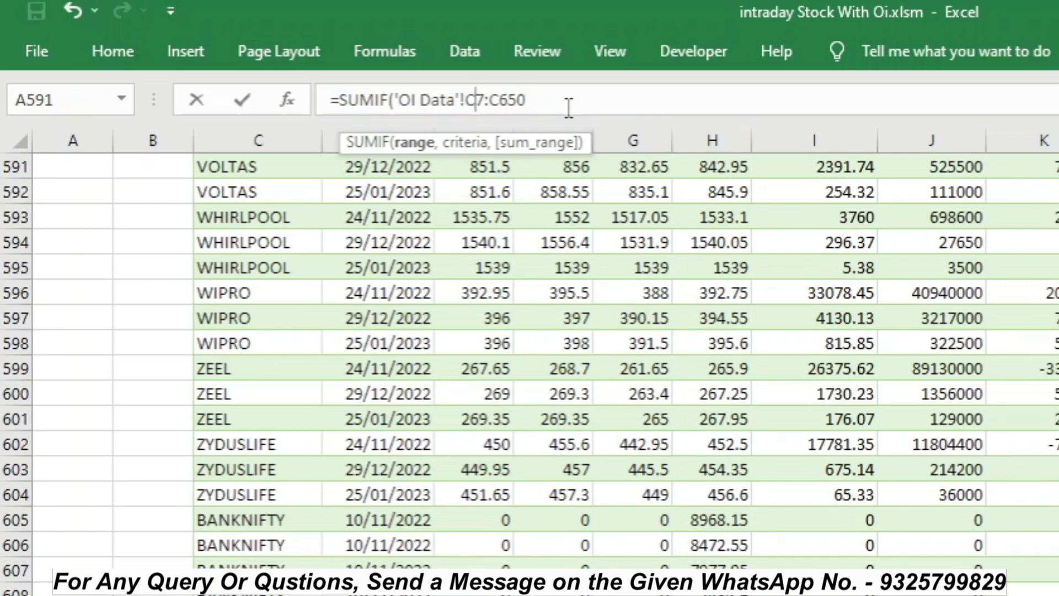
pyautogui.doubleClick(487, 99)
pyautogui.press('F4')
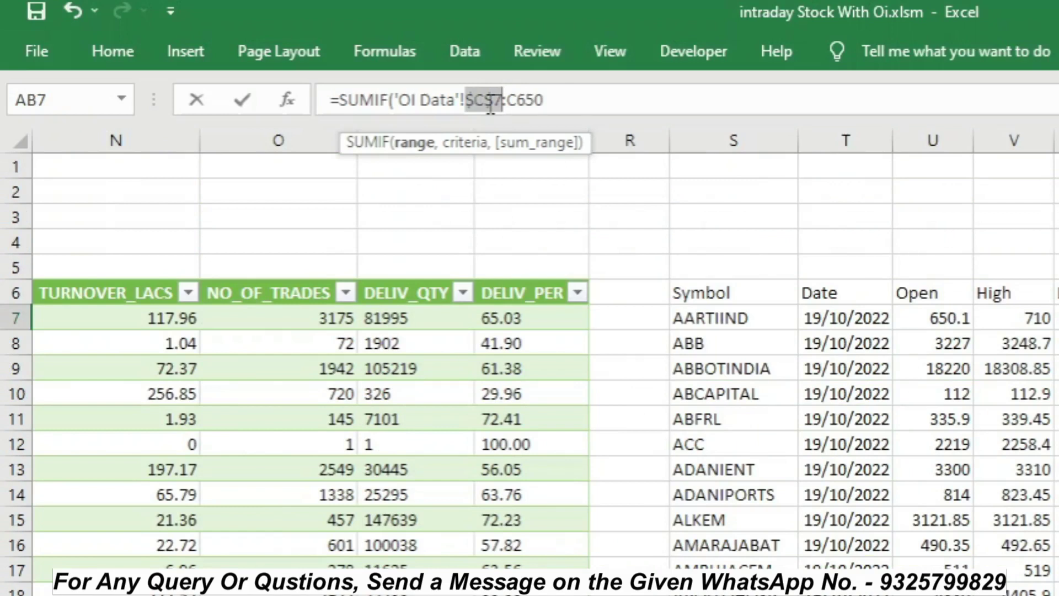
pyautogui.click(554, 102)
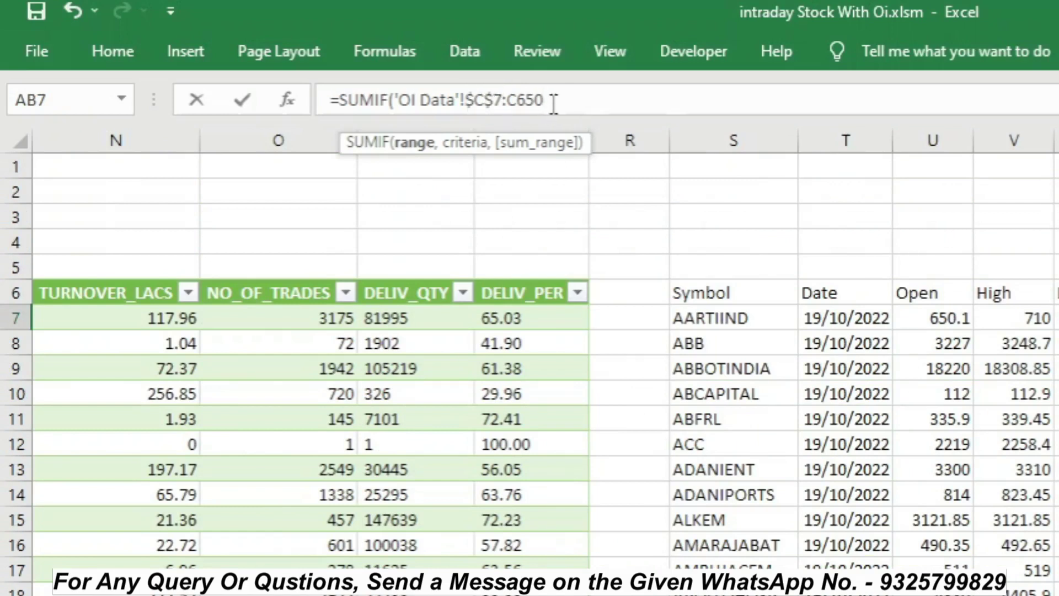
pyautogui.press('F4')
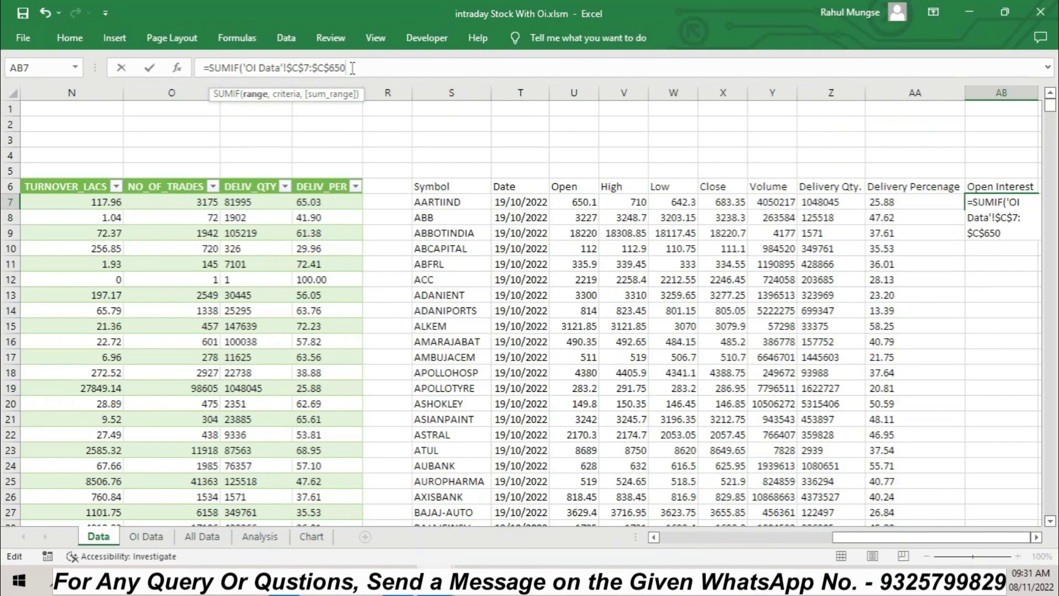
# Add symbol cell S7 of the Data sheet as the criteria and OPEN_INT cells J7:J26 of OI Data as the sum range
pyautogui.write(',')
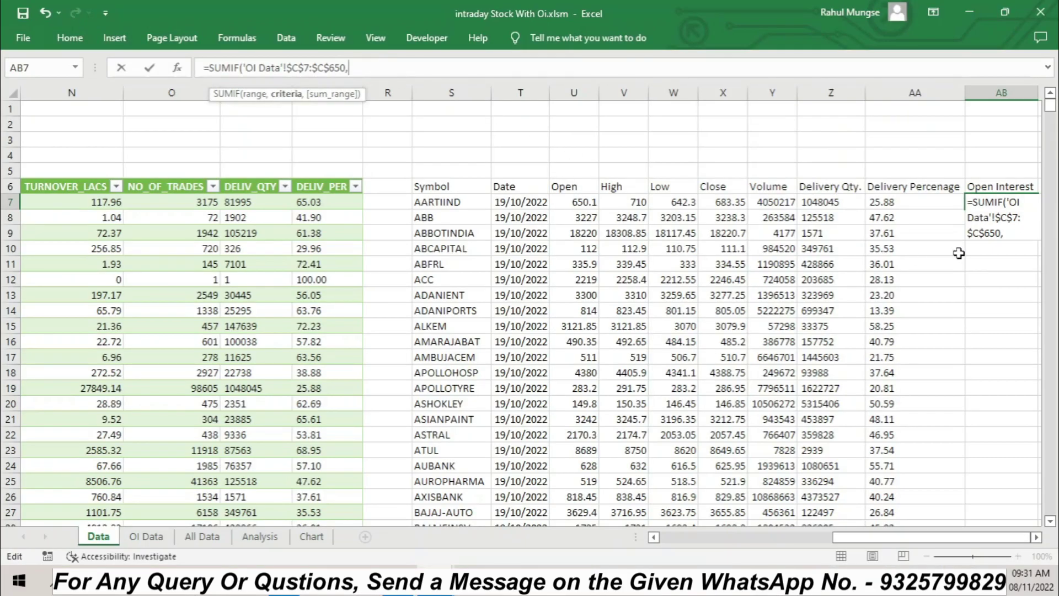
pyautogui.click(438, 203)
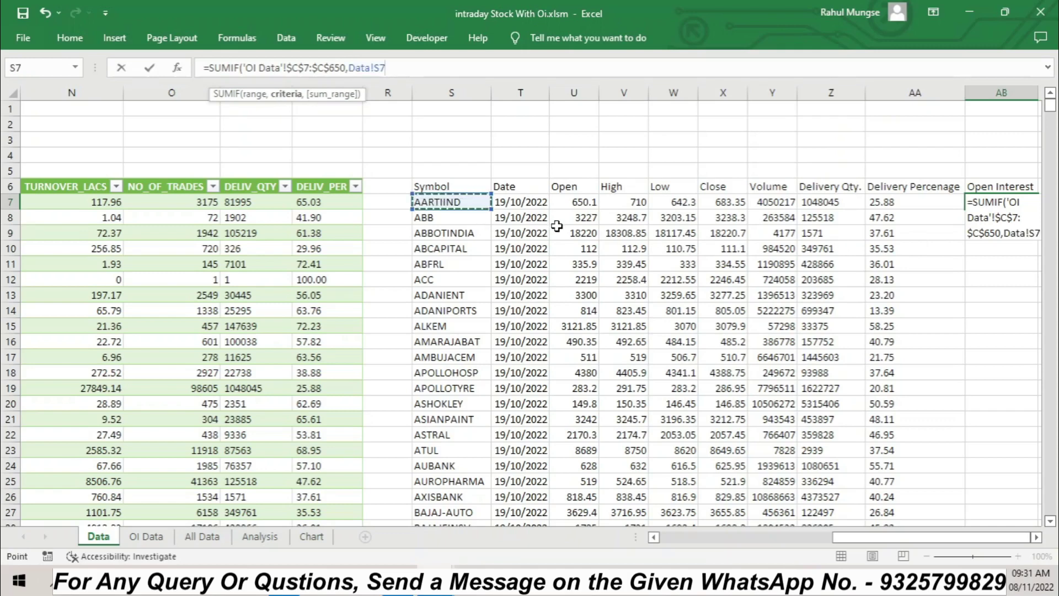
pyautogui.write(',')
pyautogui.click(146, 536)
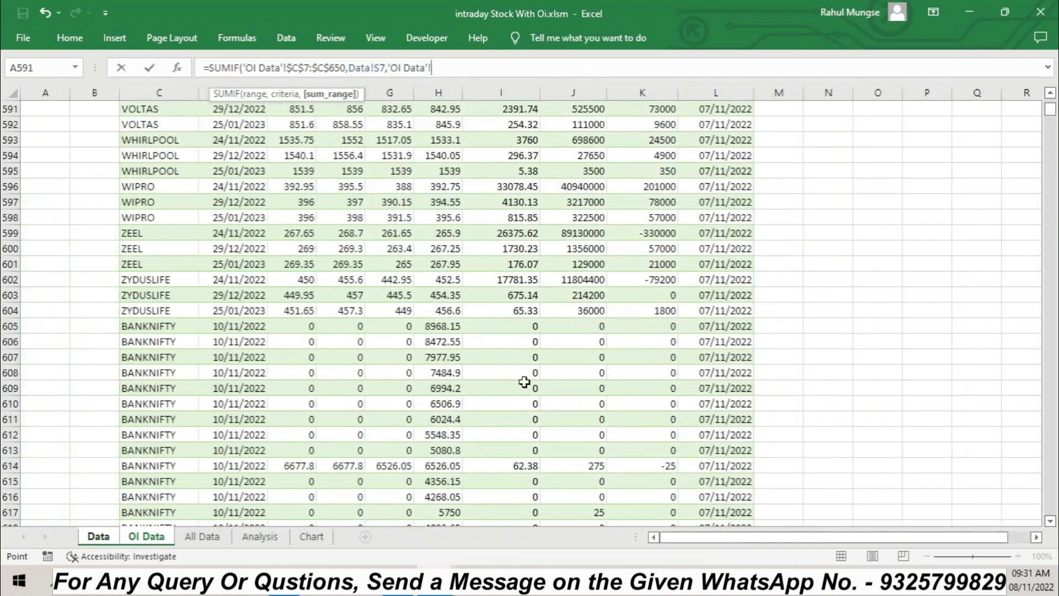
pyautogui.scroll(1, 680, 260)
pyautogui.moveTo(1049, 109); pyautogui.dragTo(1049, 77)
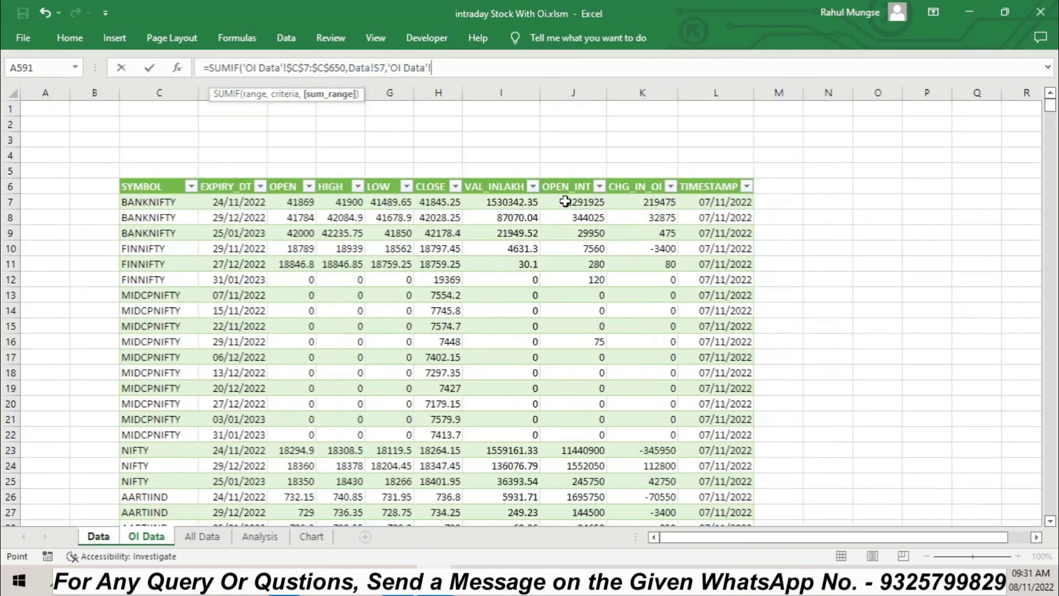
pyautogui.moveTo(566, 202); pyautogui.dragTo(574, 498)
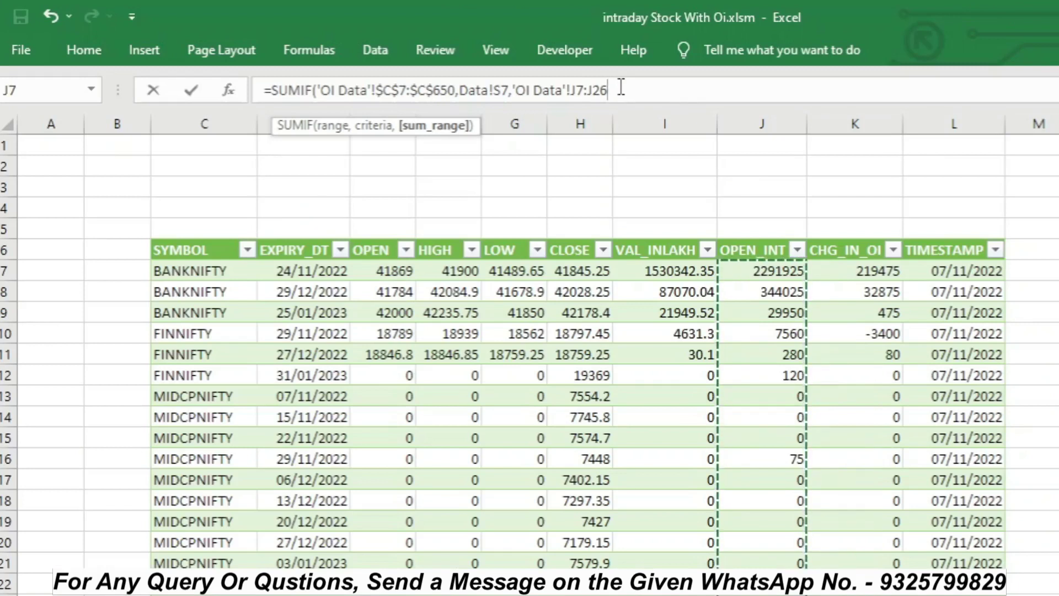
# Change the sum range to the absolute reference $J$7:$J$650 and complete the SUMIF formula in AB7
pyautogui.press('BackSpace')
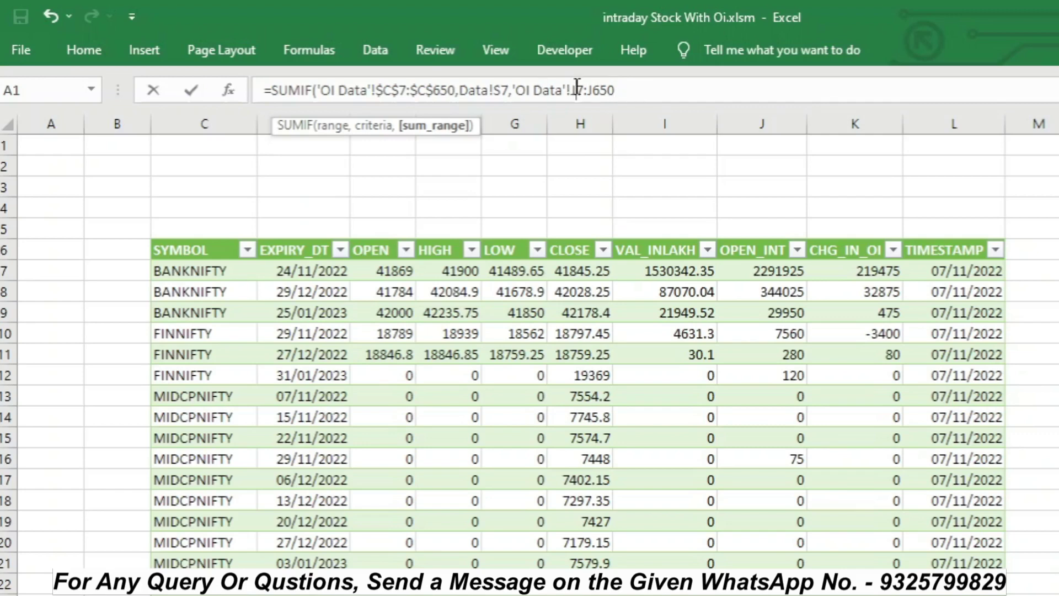
pyautogui.press('Left')
pyautogui.press('Left')
pyautogui.press('Left')
pyautogui.press('Left')
pyautogui.press('Left')
pyautogui.press('F4')
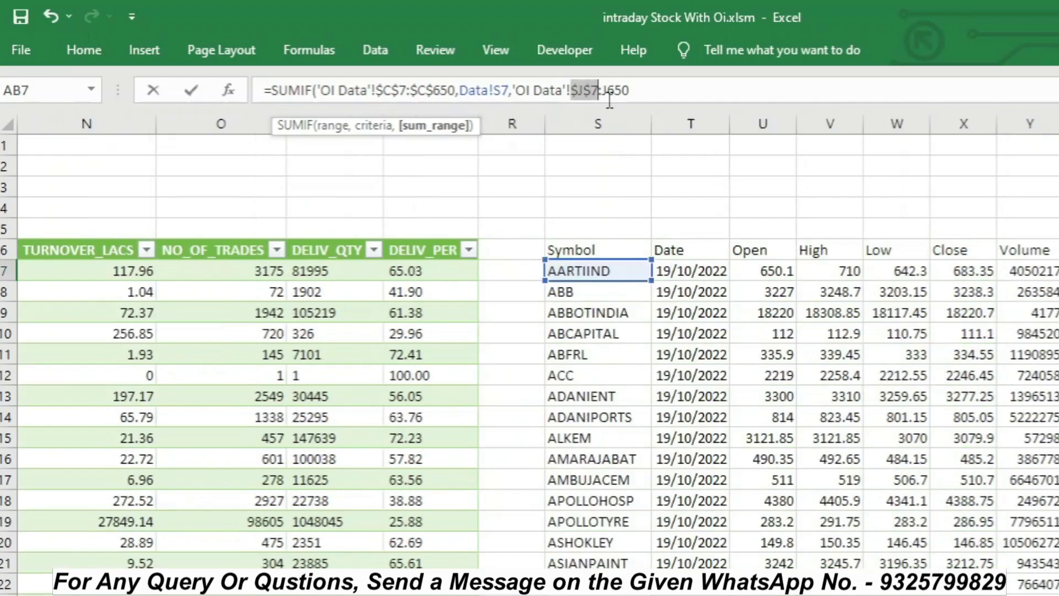
pyautogui.click(666, 91)
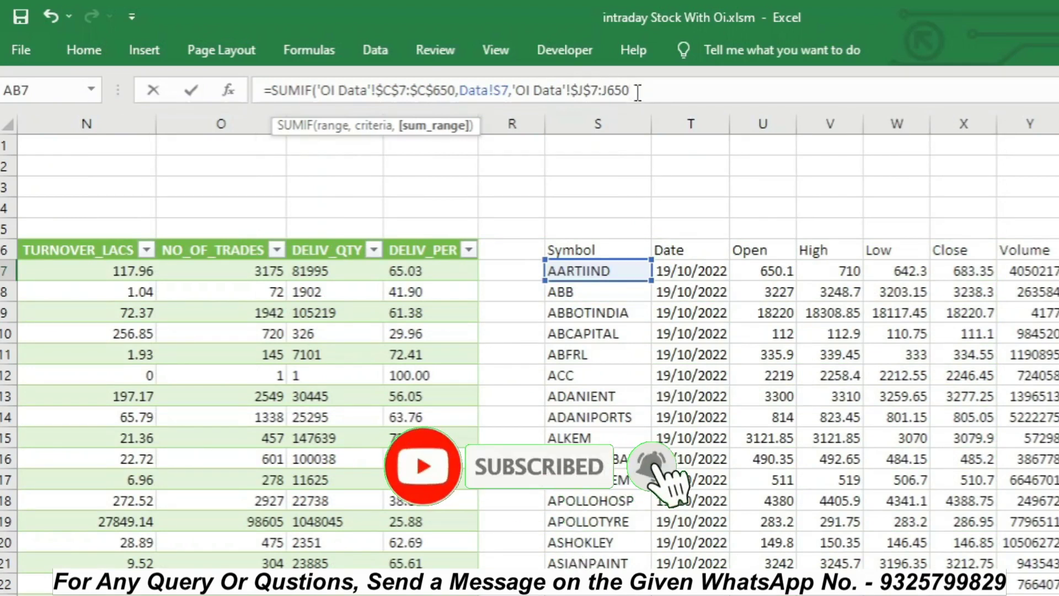
pyautogui.press('F4')
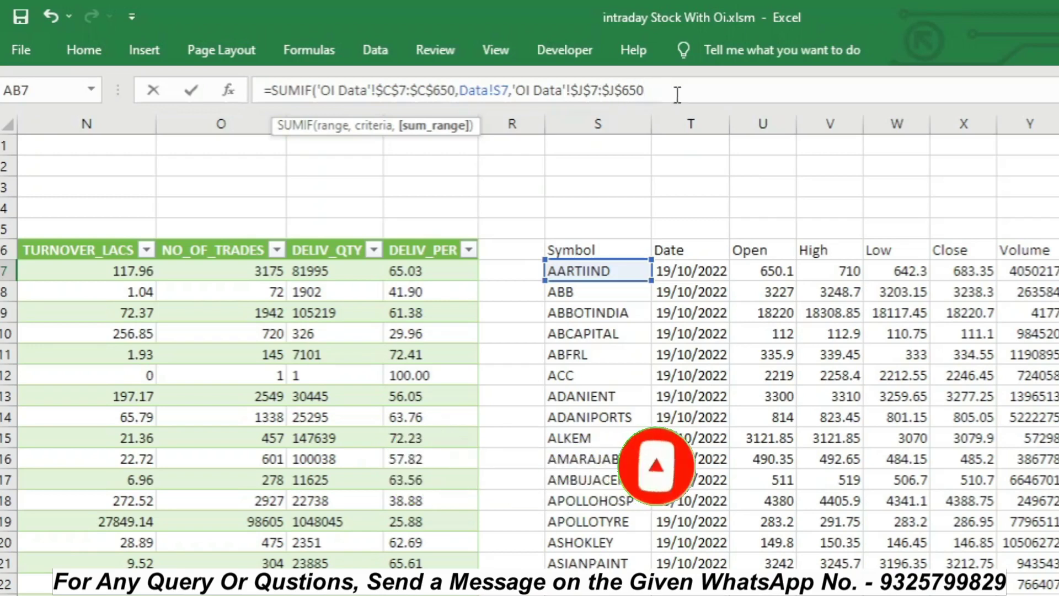
pyautogui.write(')')
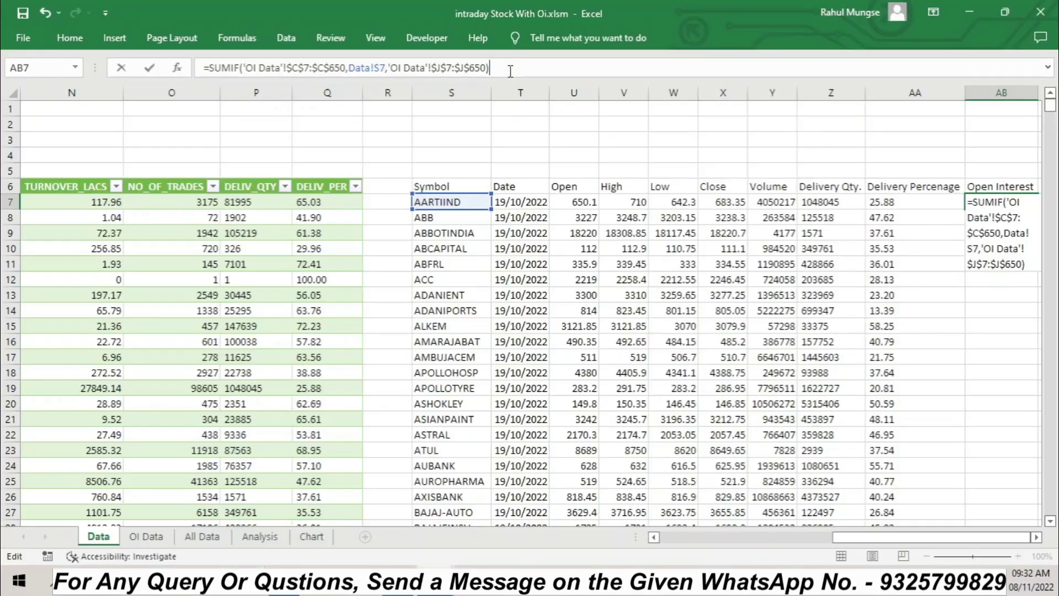
pyautogui.press('Return')
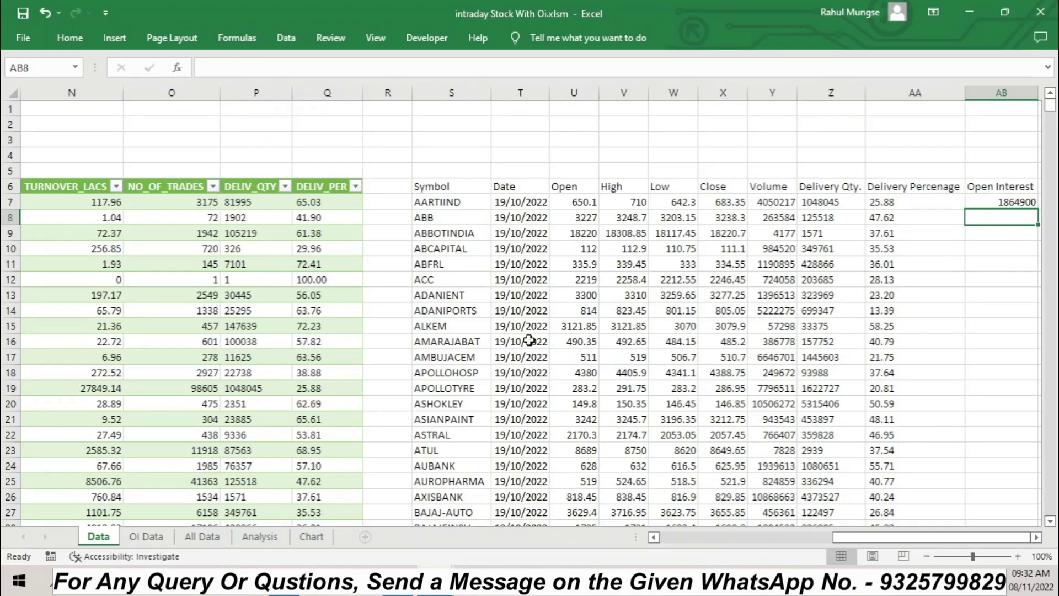
# Add a check total in cell N26 of the OI Data sheet that sums the AARTIIND OPEN_INT values in J26:J28
pyautogui.click(134, 536)
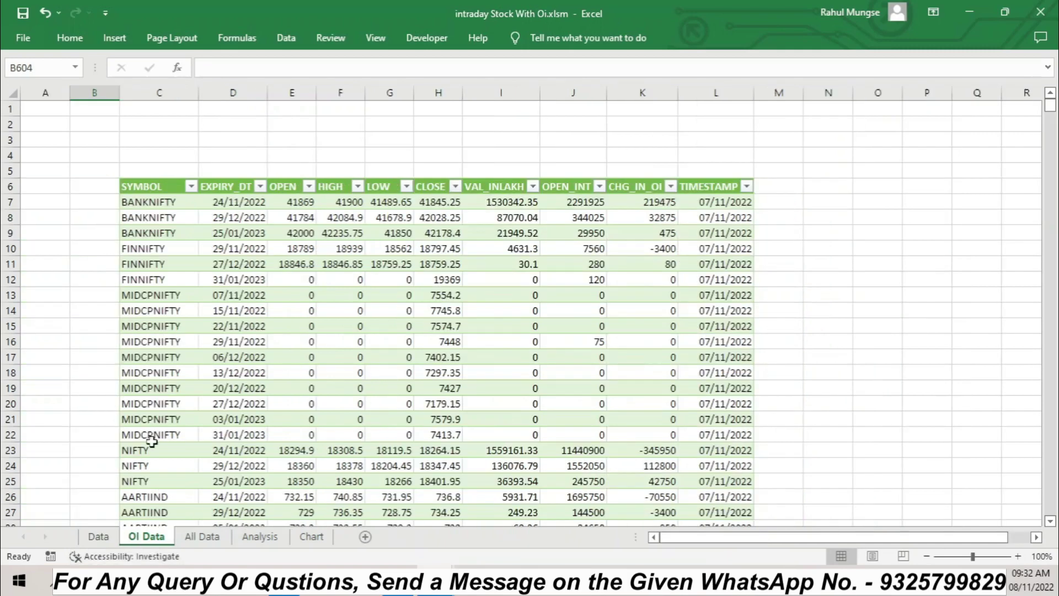
pyautogui.scroll(-2, 171, 464)
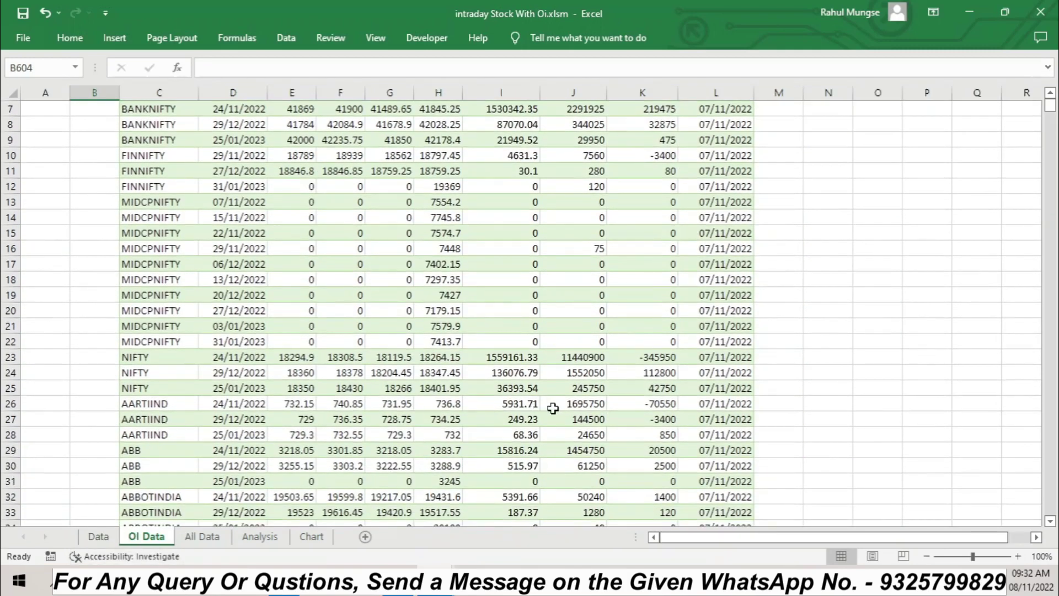
pyautogui.moveTo(578, 404); pyautogui.dragTo(581, 434)
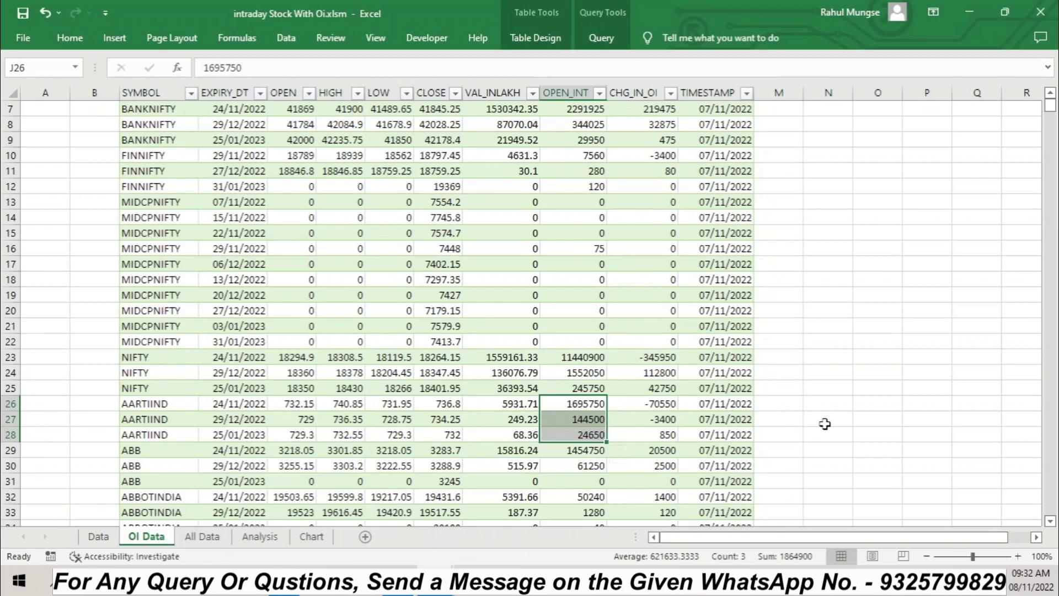
pyautogui.click(823, 407)
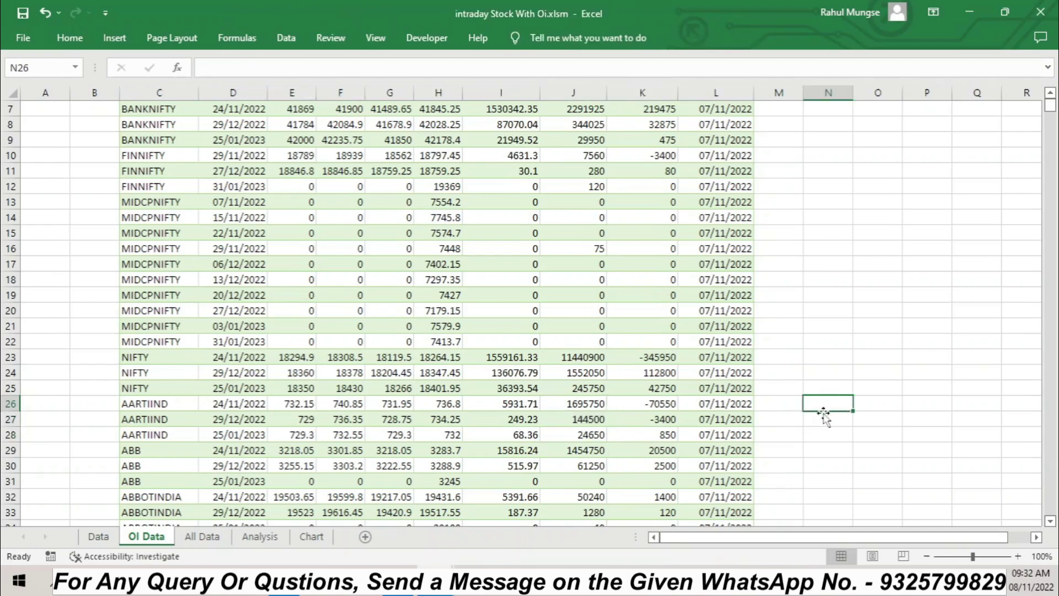
pyautogui.write('=')
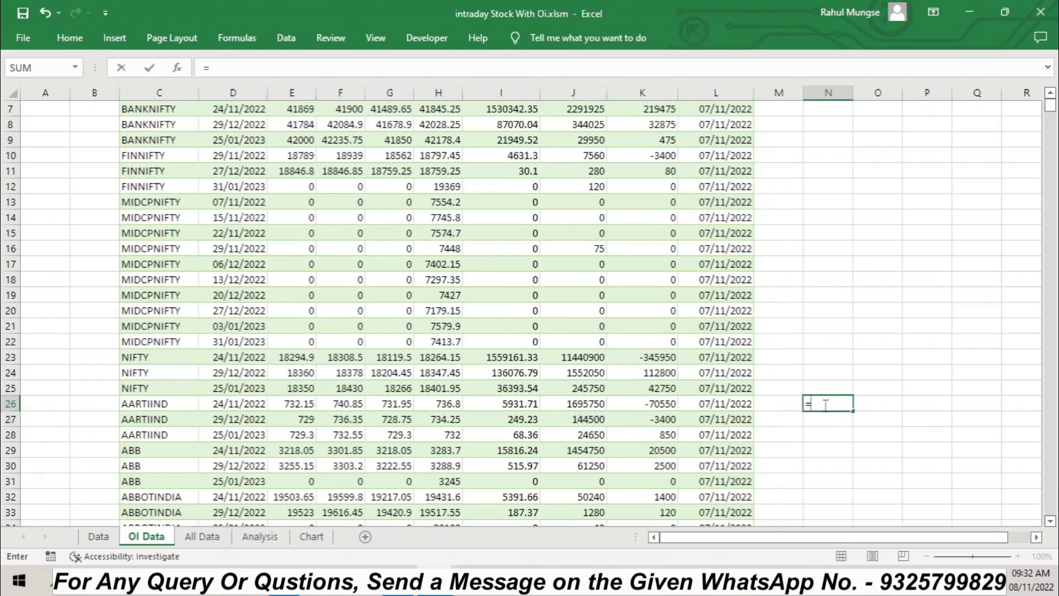
pyautogui.write('sum')
pyautogui.press('Tab')
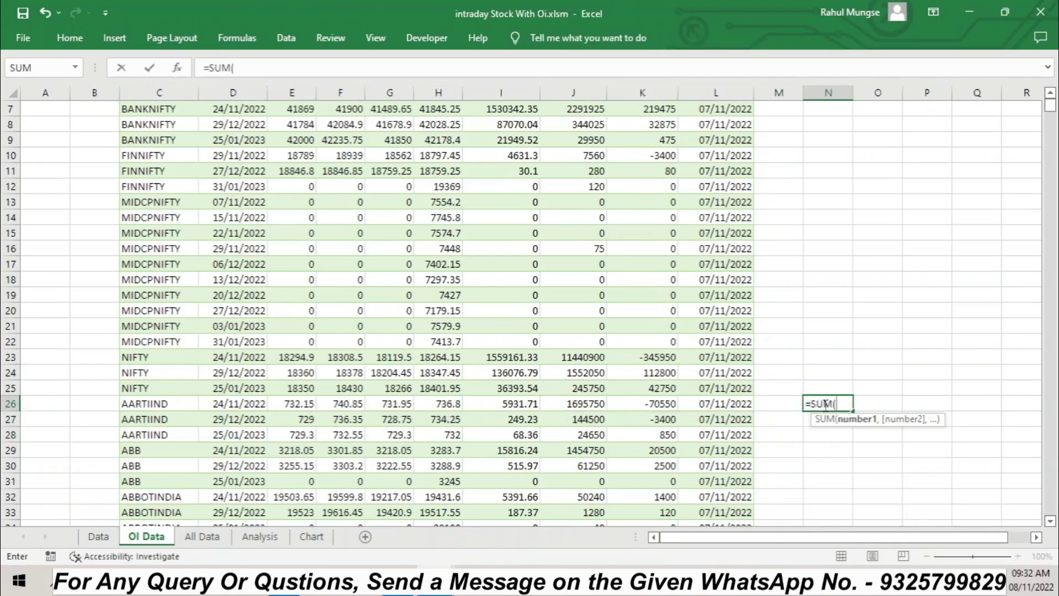
pyautogui.moveTo(590, 403); pyautogui.dragTo(590, 430)
pyautogui.press('Return')
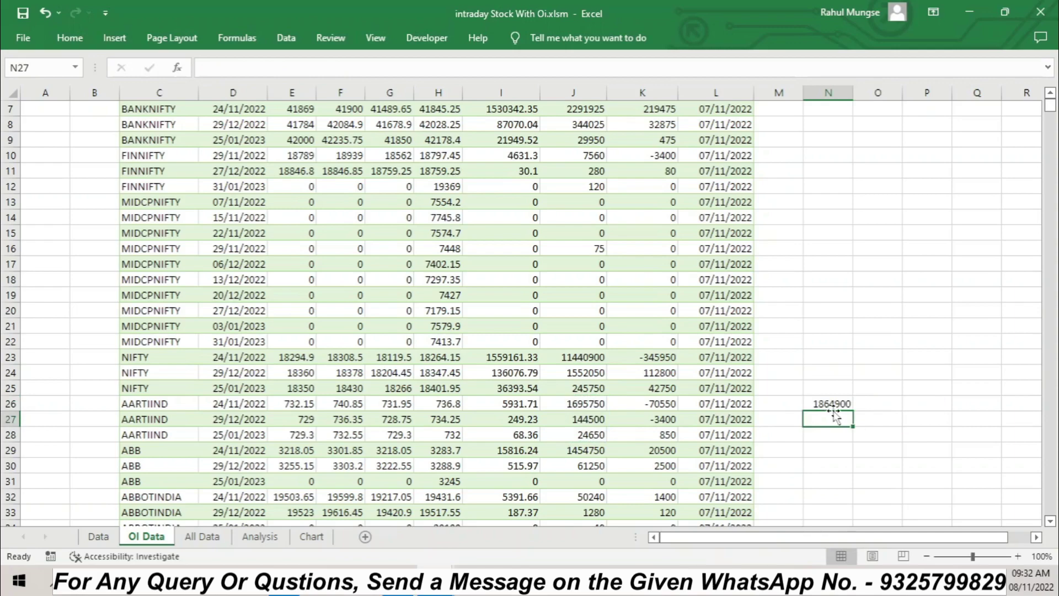
# Compare the check total in N26 of OI Data with the AARTIIND open interest in AB7 of the Data sheet
pyautogui.click(201, 536)
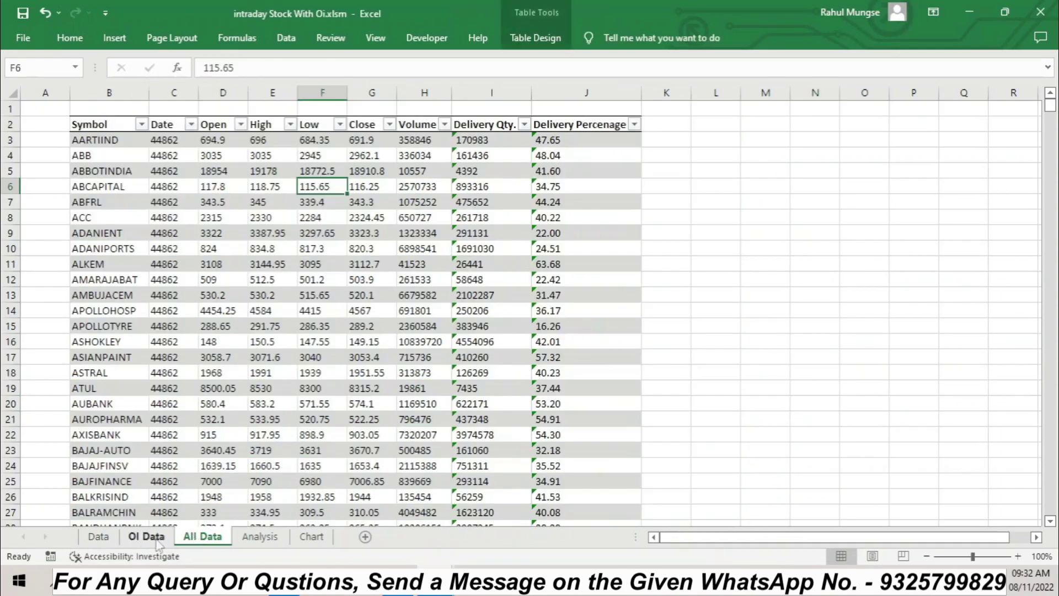
pyautogui.click(146, 536)
pyautogui.click(98, 536)
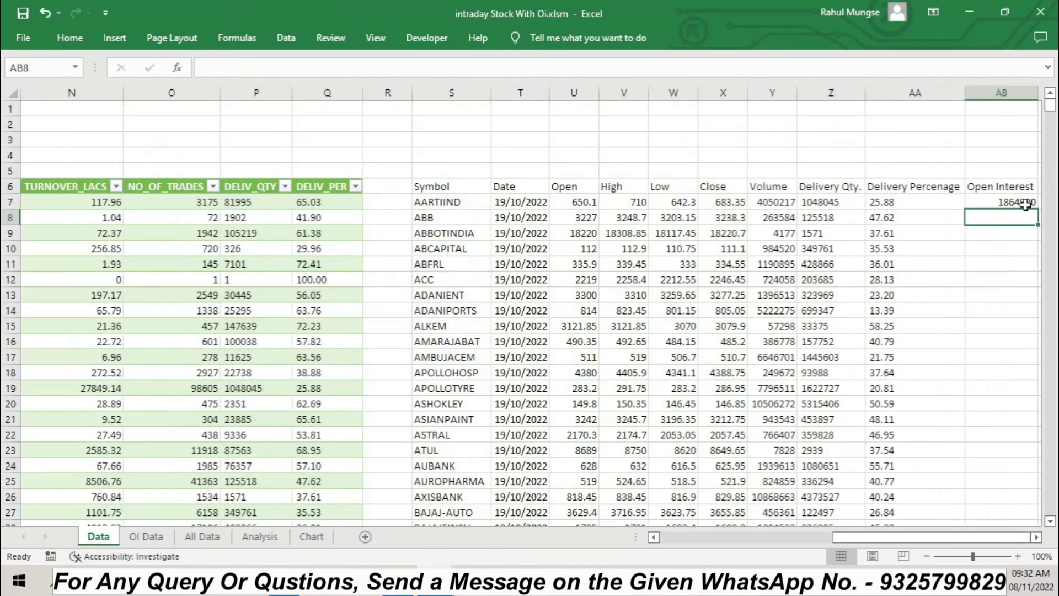
pyautogui.click(137, 536)
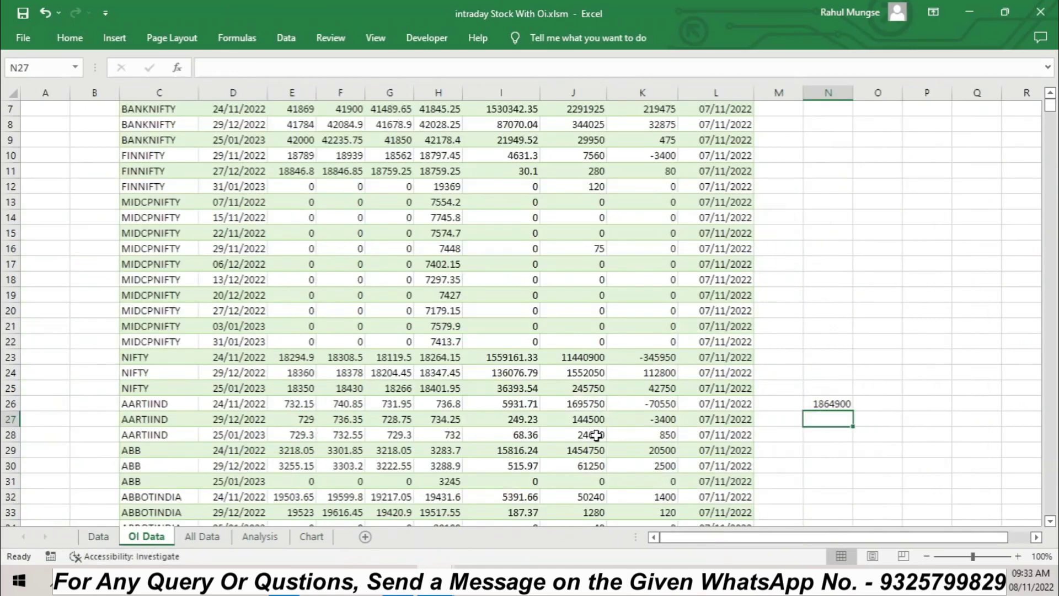
pyautogui.click(856, 402)
pyautogui.click(832, 408)
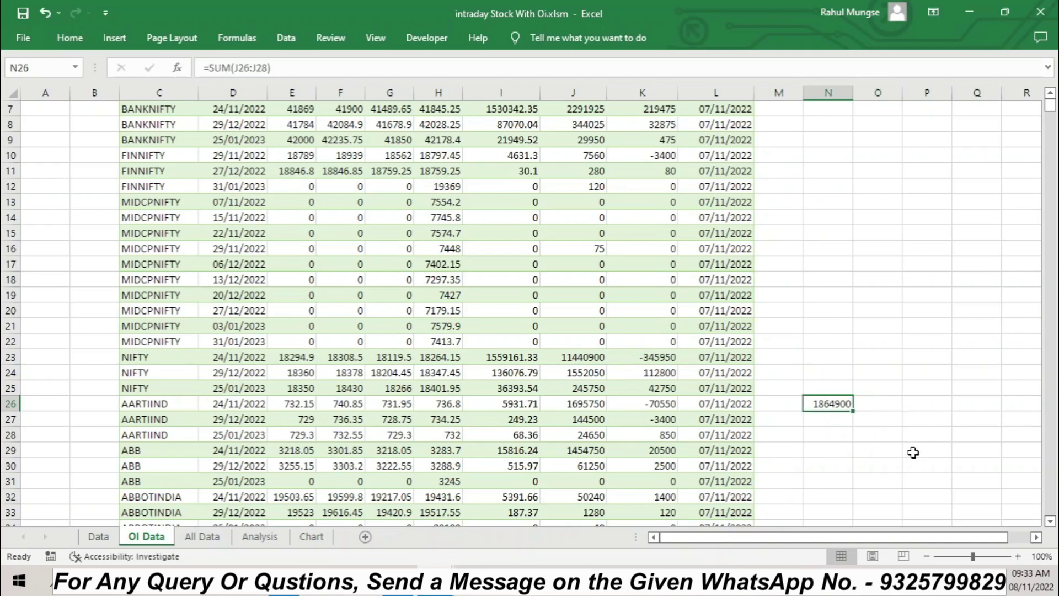
pyautogui.click(98, 536)
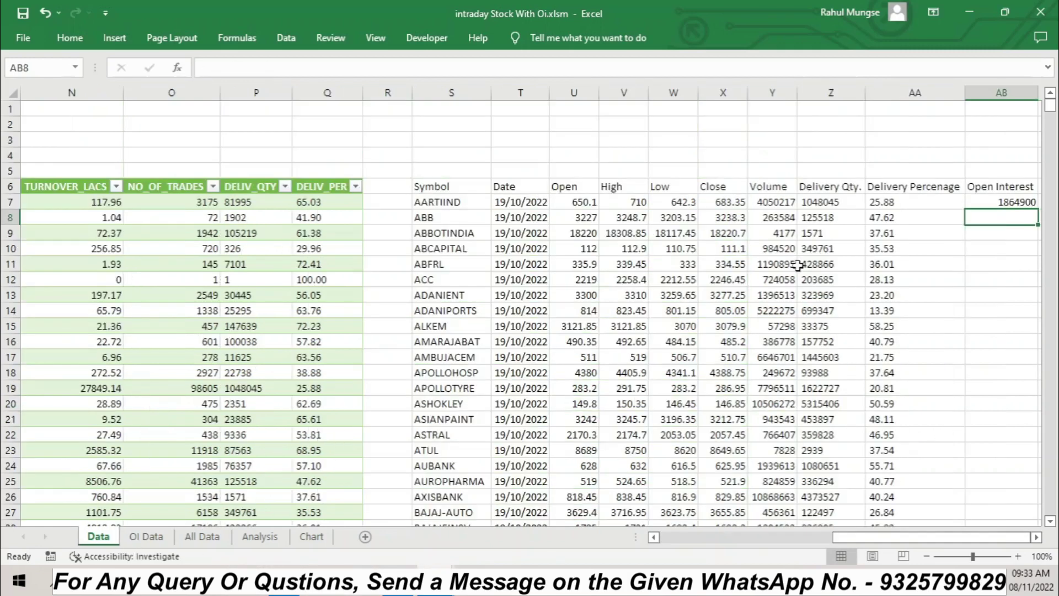
pyautogui.click(996, 200)
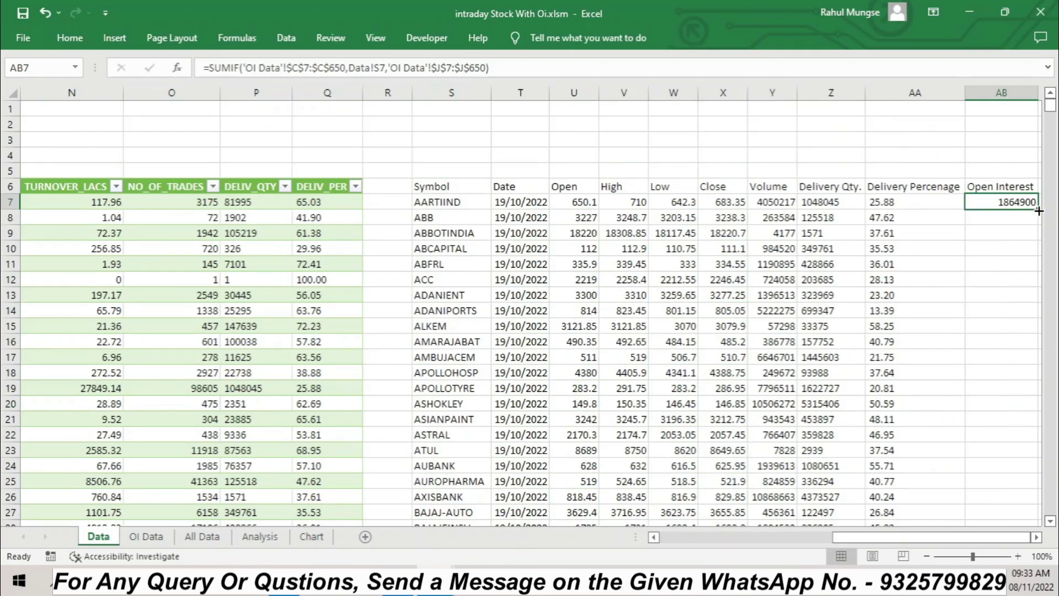
# Fill the SUMIF formula from AB7 down the Open Interest column to AB200 and check the filled rows
pyautogui.doubleClick(1038, 211)
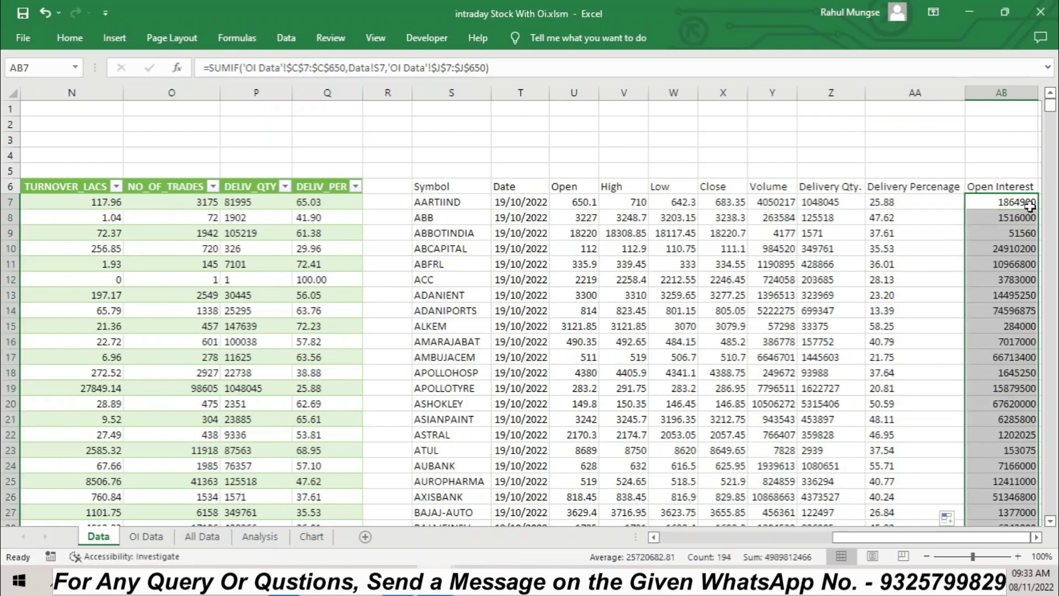
pyautogui.scroll(-20, 1010, 391)
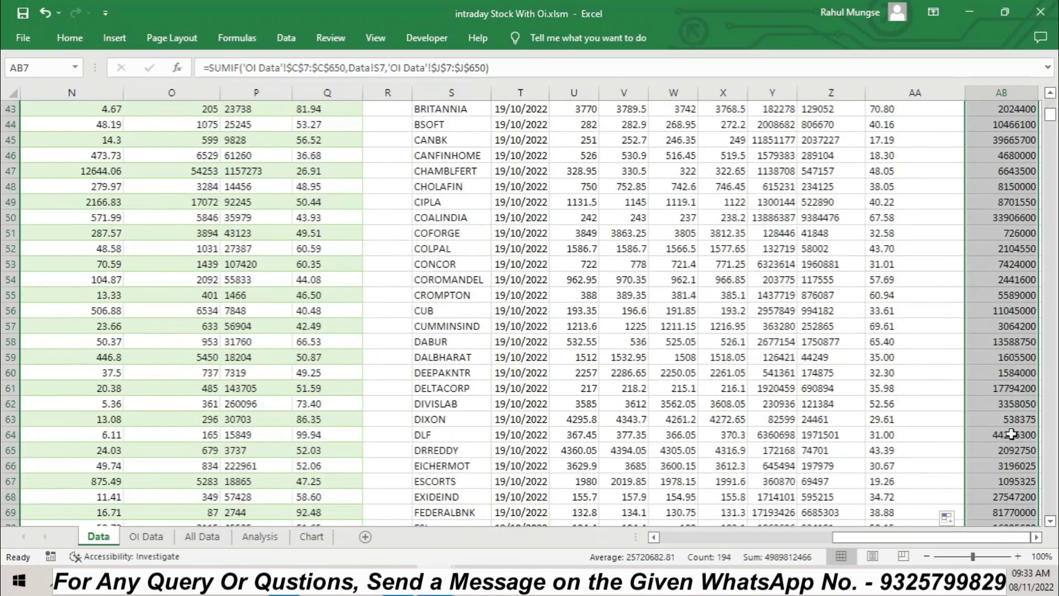
pyautogui.scroll(-6, 1011, 434)
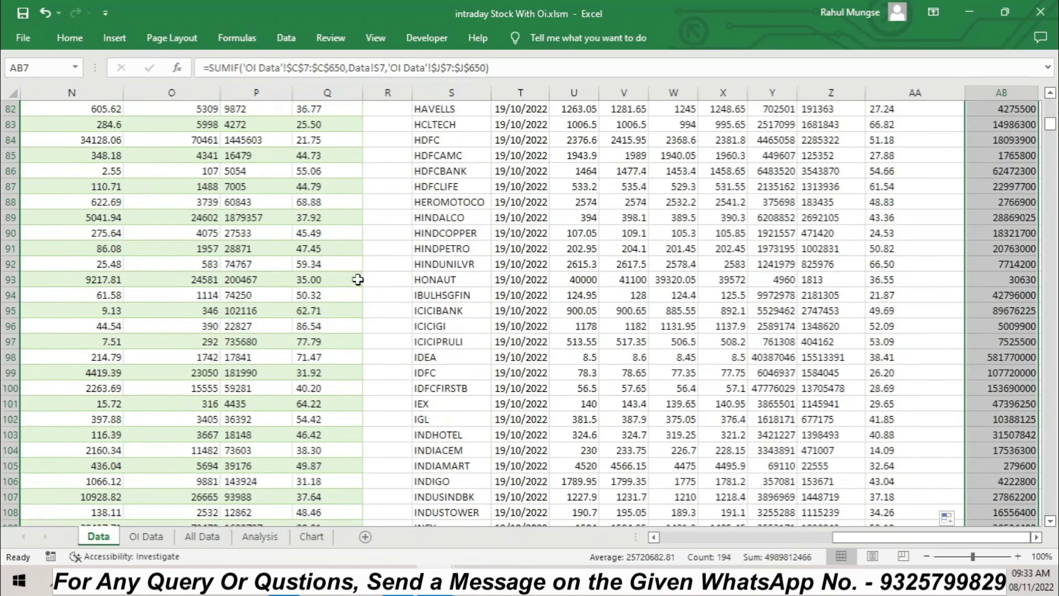
pyautogui.scroll(-20, 438, 405)
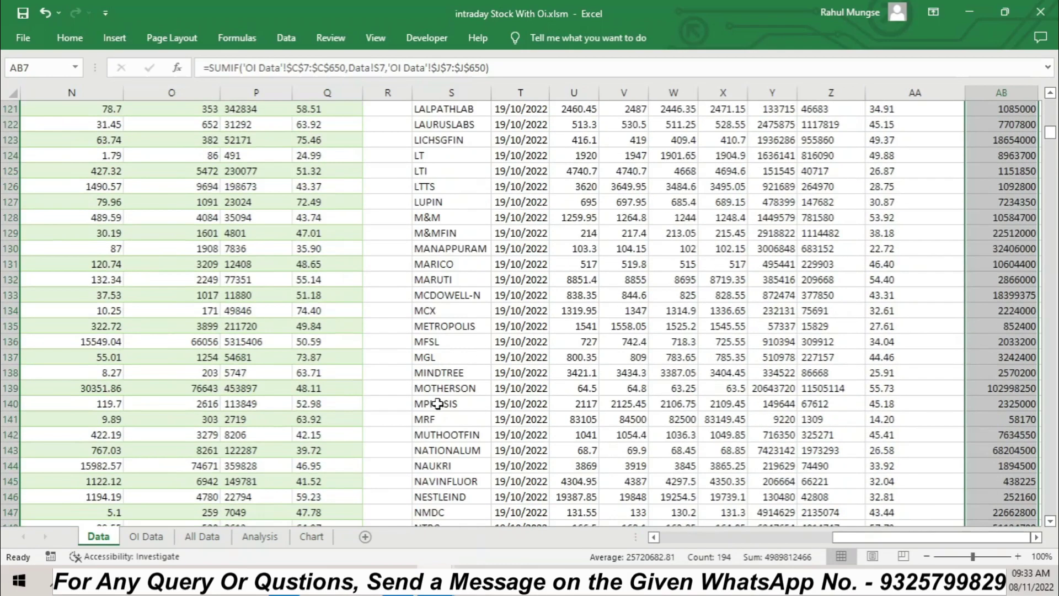
pyautogui.scroll(-15, 438, 405)
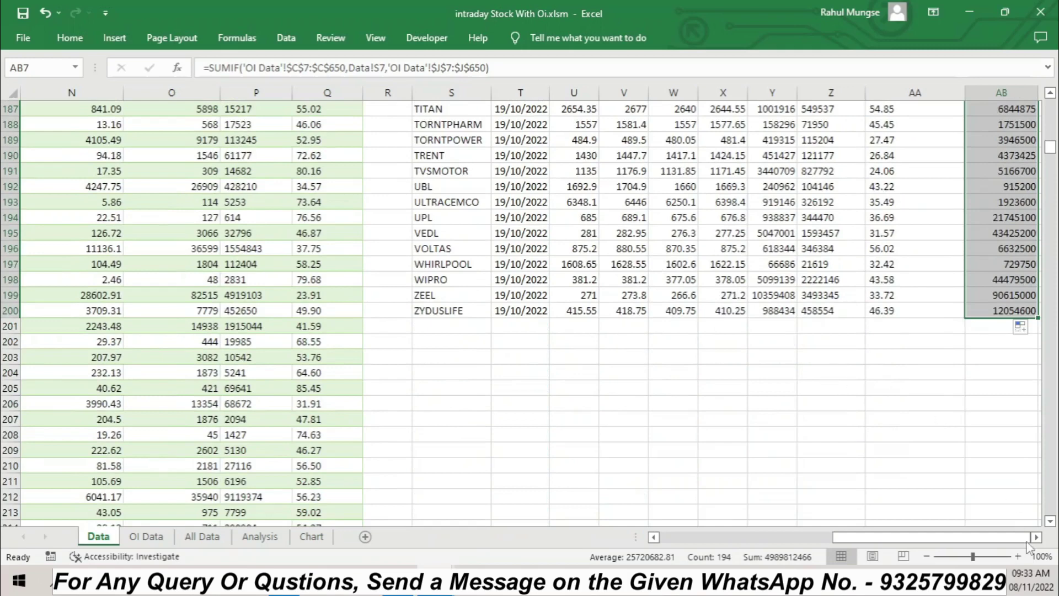
pyautogui.moveTo(1051, 148); pyautogui.dragTo(1050, 103)
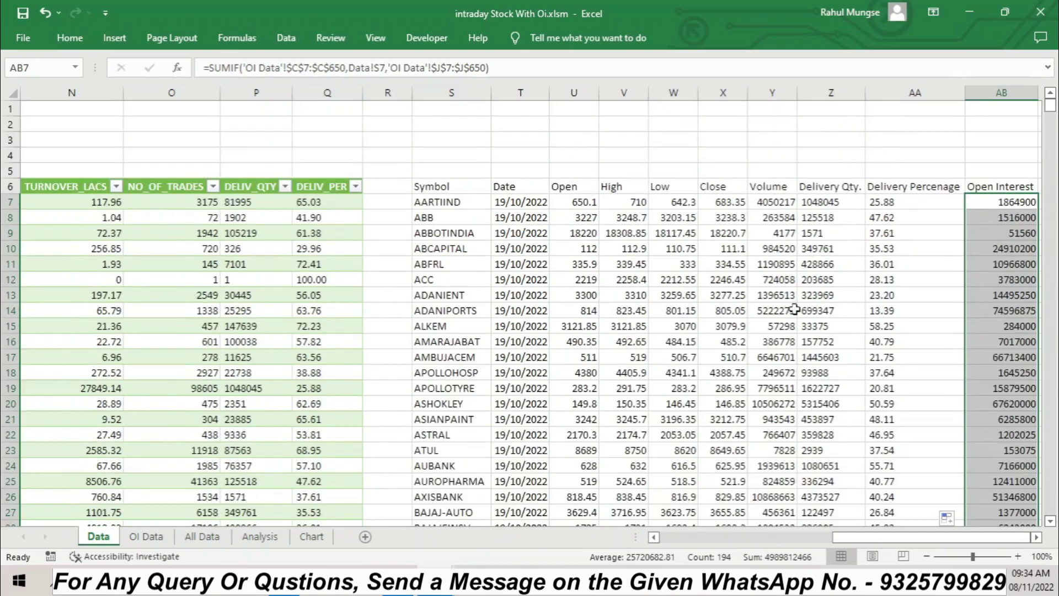
# Set the date in B2 of the Data sheet to 07/11/2022, matching the TIMESTAMP dates on OI Data
pyautogui.click(144, 537)
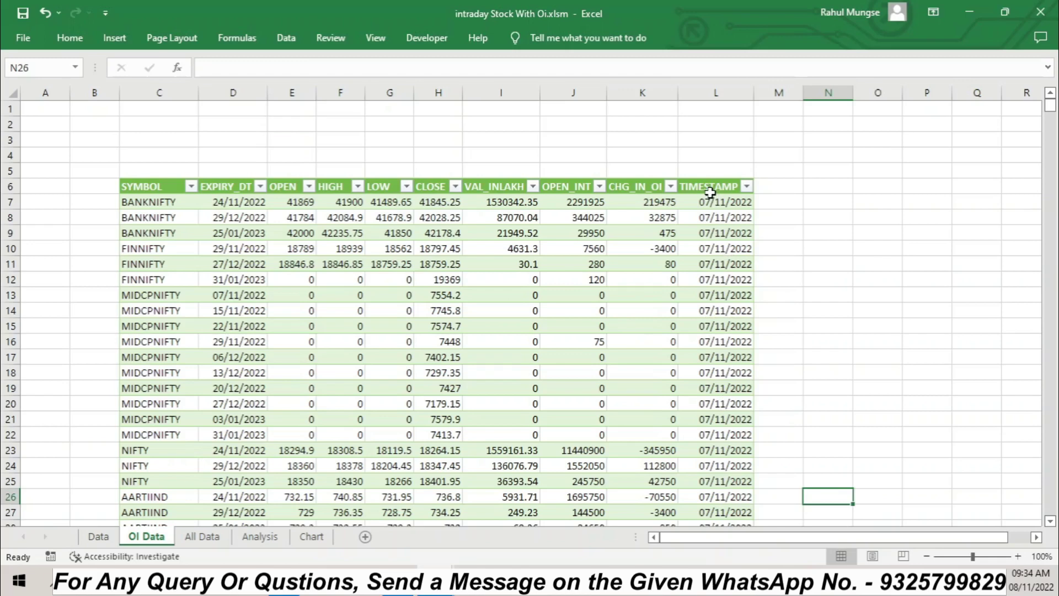
pyautogui.click(108, 539)
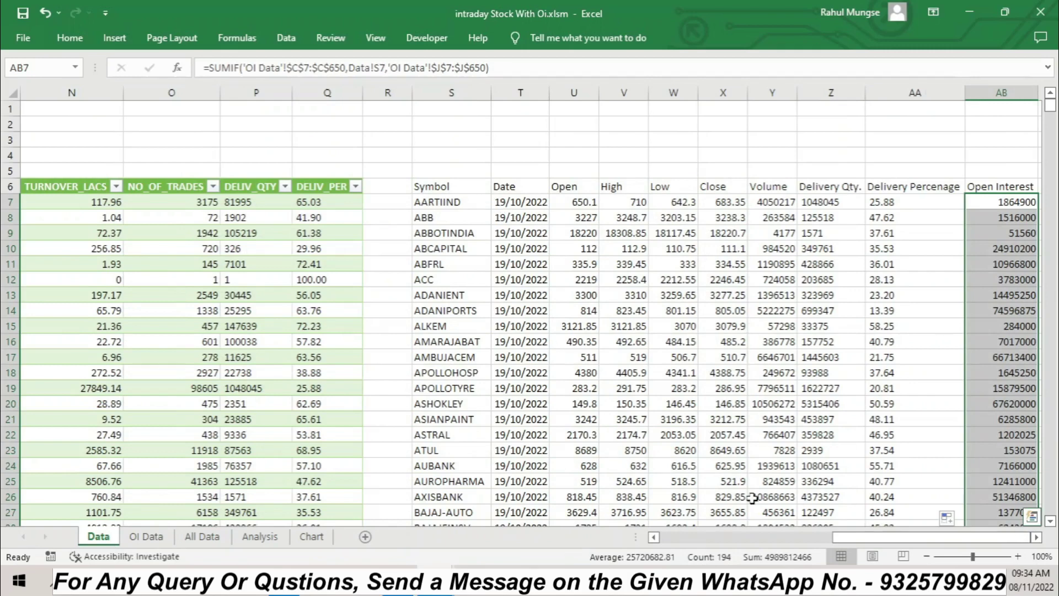
pyautogui.moveTo(932, 537); pyautogui.dragTo(759, 537)
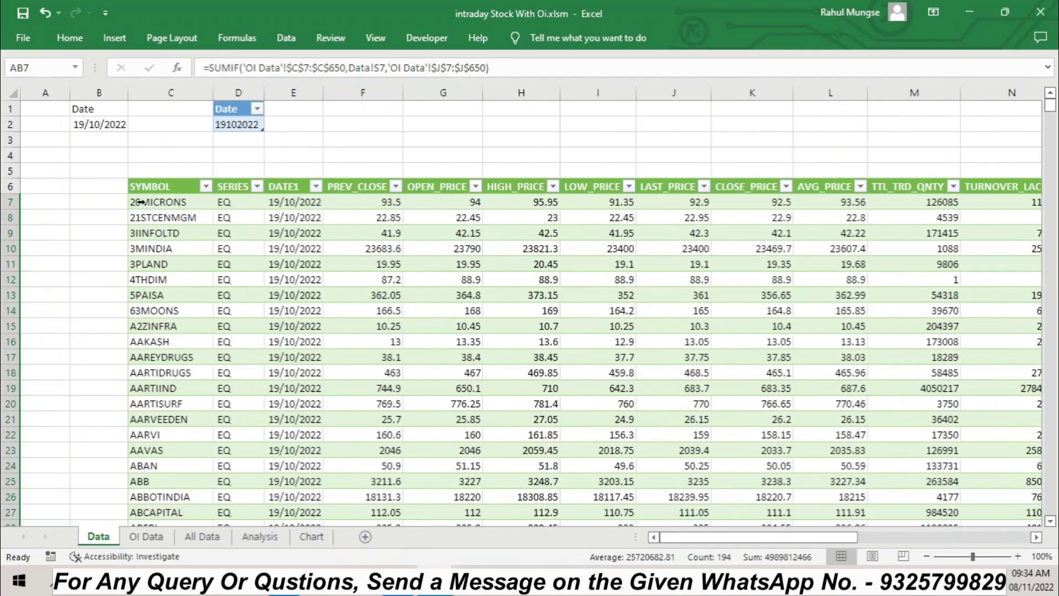
pyautogui.click(125, 134)
pyautogui.click(216, 69)
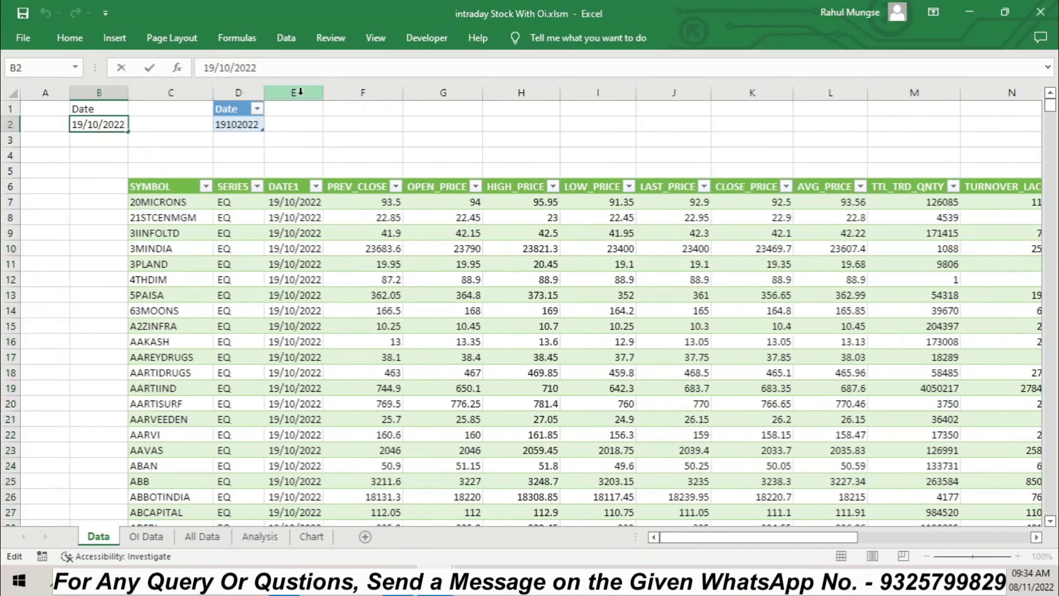
pyautogui.press('BackSpace')
pyautogui.press('BackSpace')
pyautogui.write('07')
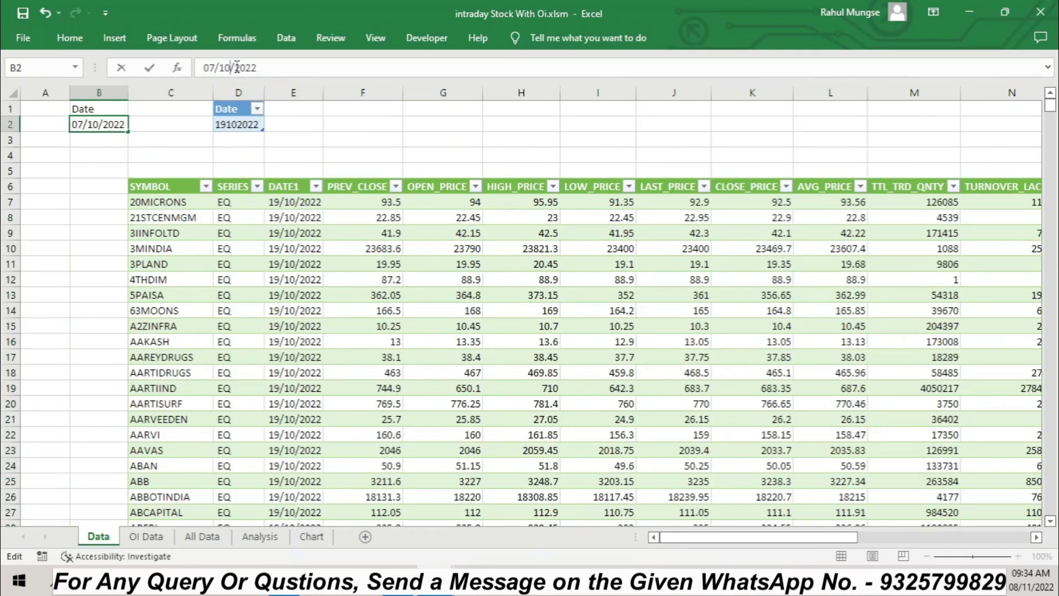
pyautogui.press('BackSpace')
pyautogui.write('7')
pyautogui.press('BackSpace')
pyautogui.write('1')
pyautogui.click(301, 128)
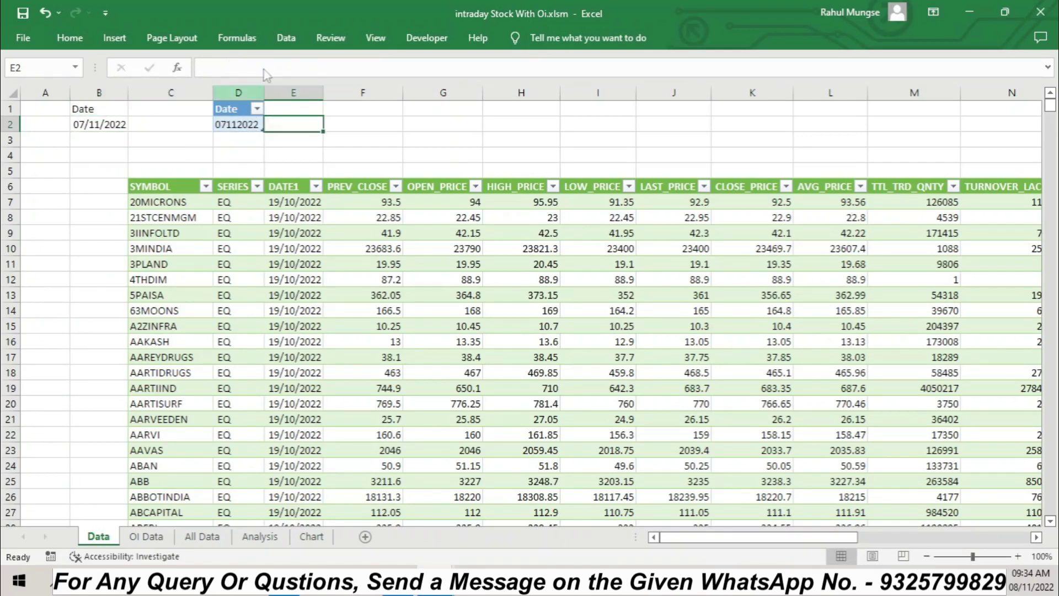
# Refresh the workbook queries for 07/11/2022 and check the date and price columns of the symbol list
pyautogui.click(286, 38)
pyautogui.click(221, 72)
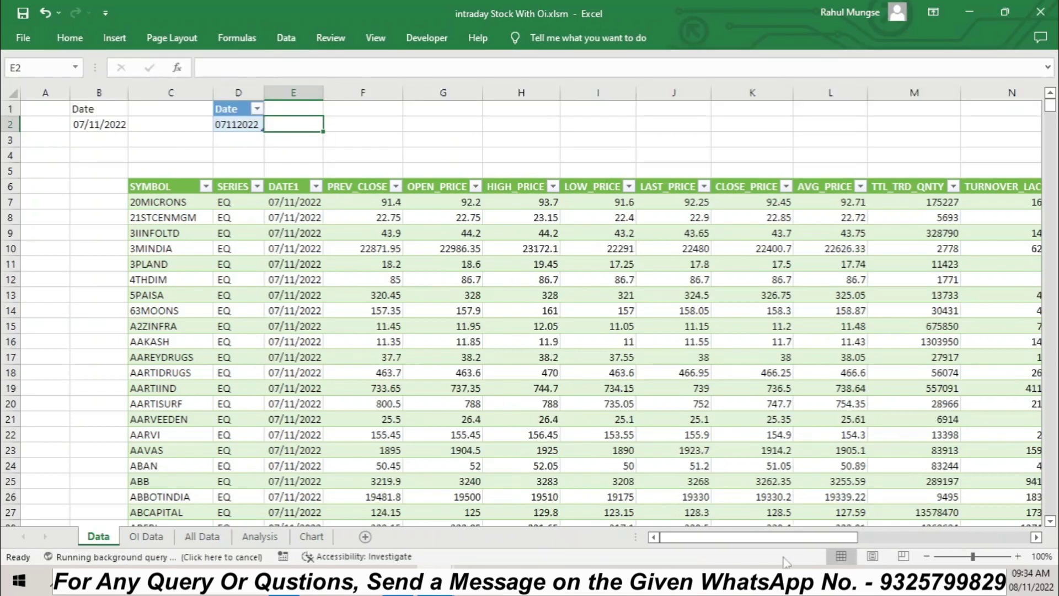
pyautogui.moveTo(759, 538); pyautogui.dragTo(928, 539)
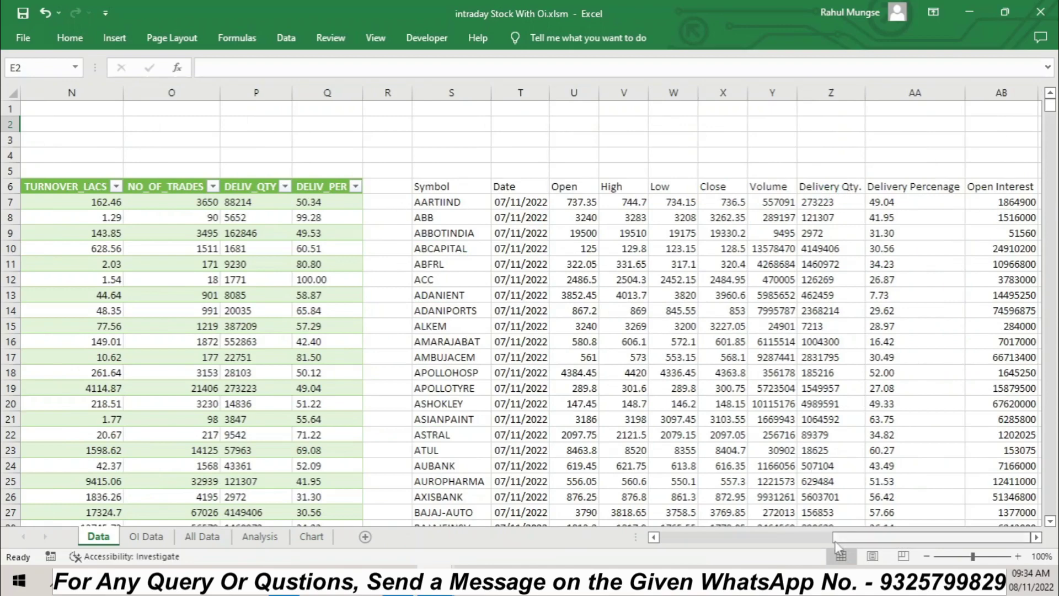
pyautogui.moveTo(835, 546); pyautogui.dragTo(662, 546)
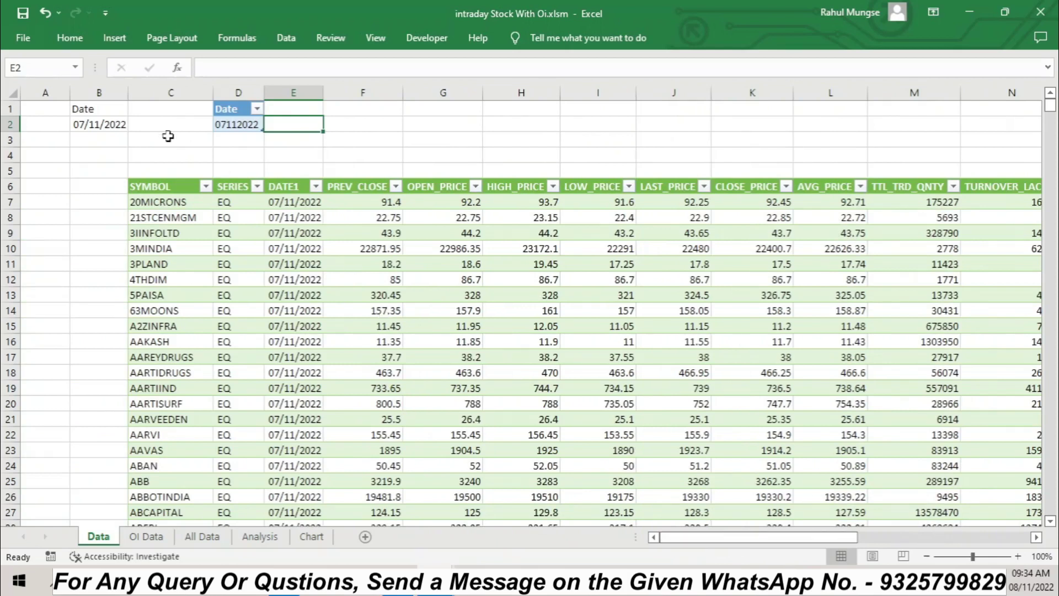
# Set the date in B2 of the Data sheet to 06/11/2022 and refresh the workbook queries
pyautogui.click(96, 122)
pyautogui.click(216, 67)
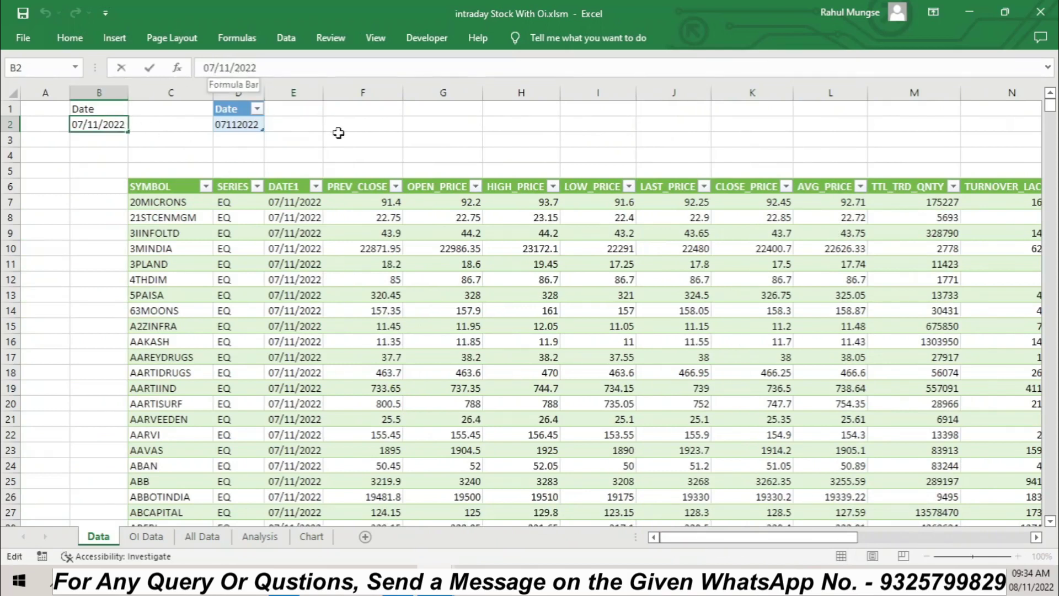
pyautogui.press('BackSpace')
pyautogui.write('6')
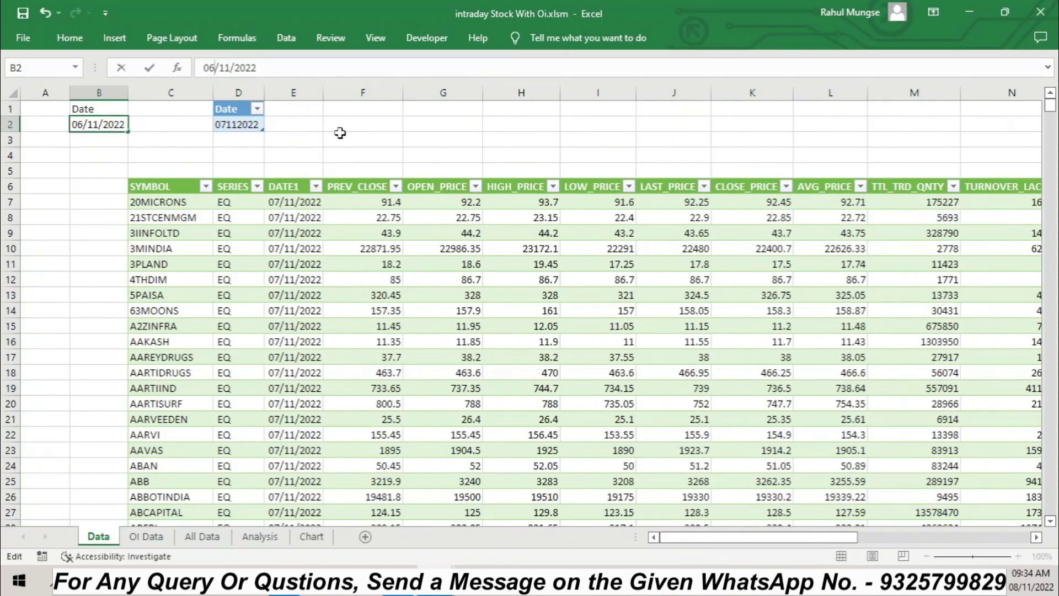
pyautogui.click(340, 133)
pyautogui.click(286, 38)
pyautogui.click(220, 83)
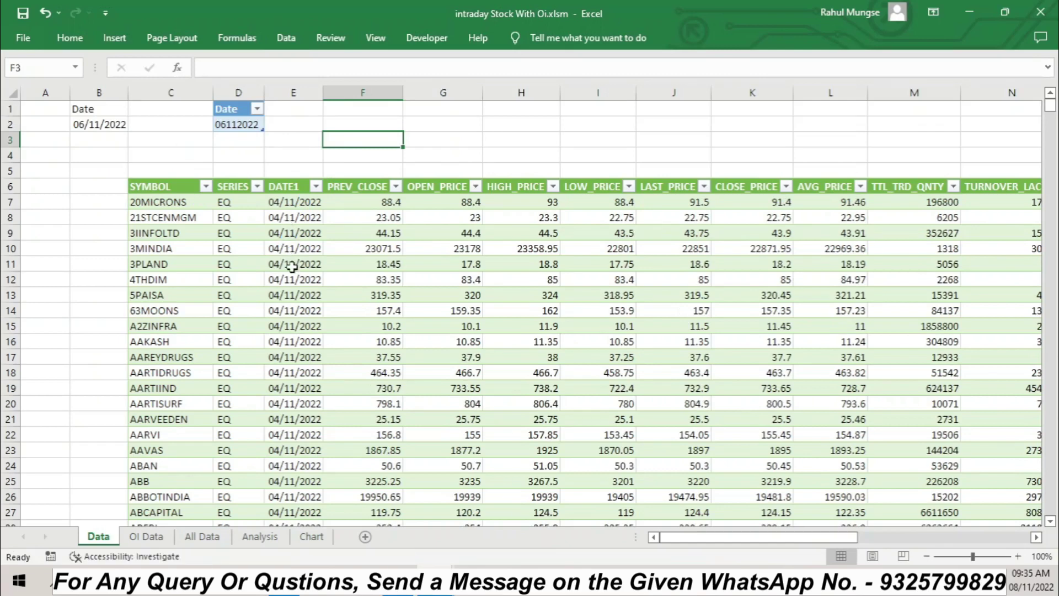
# Set the date in B2 of the Data sheet to 04/11/2022 and refresh the workbook queries
pyautogui.click(104, 126)
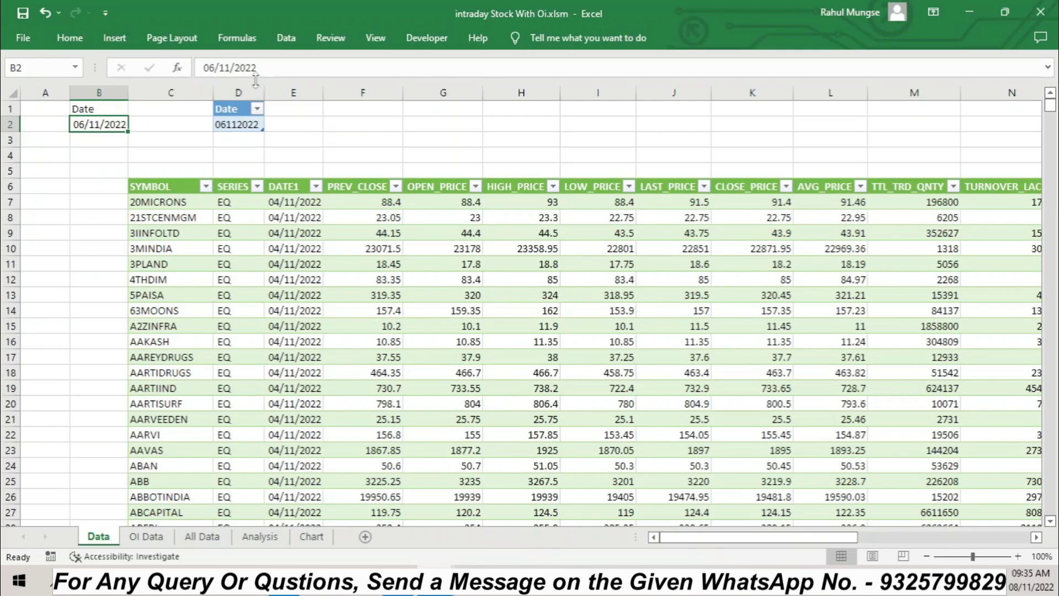
pyautogui.click(212, 67)
pyautogui.press('BackSpace')
pyautogui.write('4')
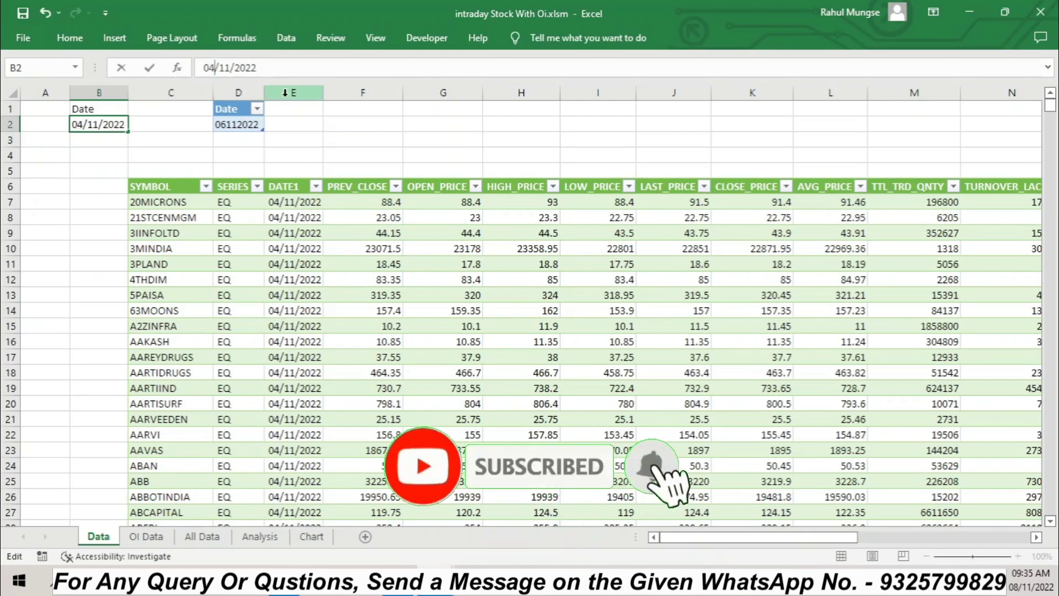
pyautogui.press('Return')
pyautogui.click(285, 38)
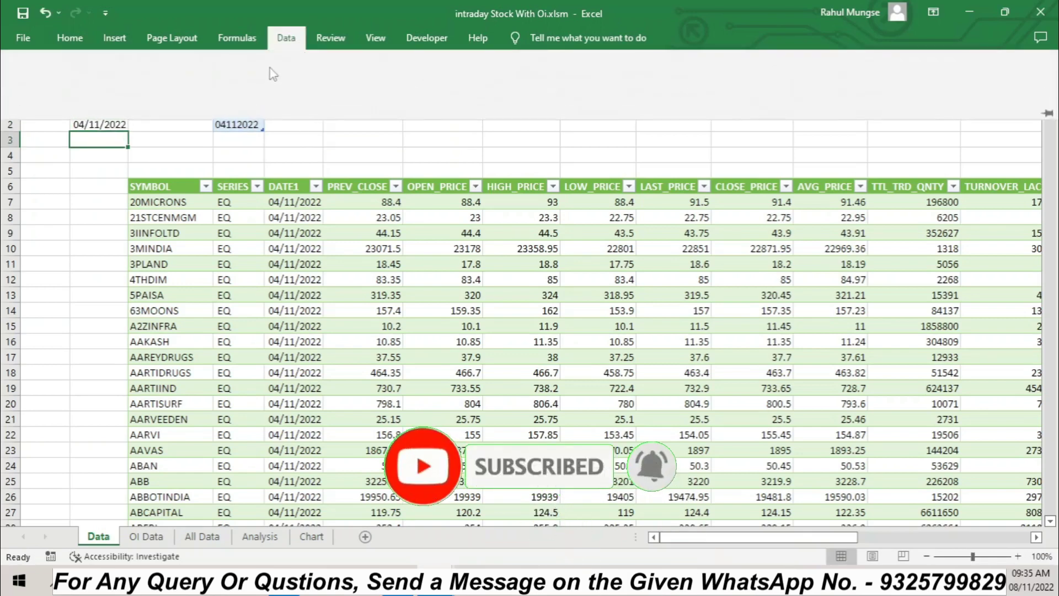
pyautogui.click(220, 67)
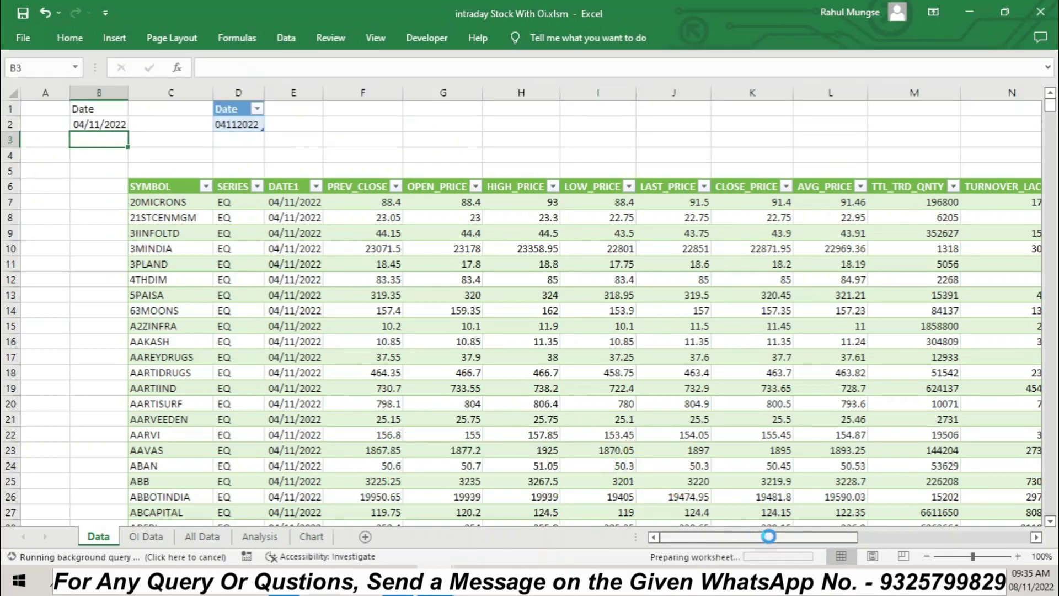
# Compare the dates and Open Interest values in the Data sheet's symbol list with the TIMESTAMP dates on OI Data
pyautogui.moveTo(788, 537); pyautogui.dragTo(993, 535)
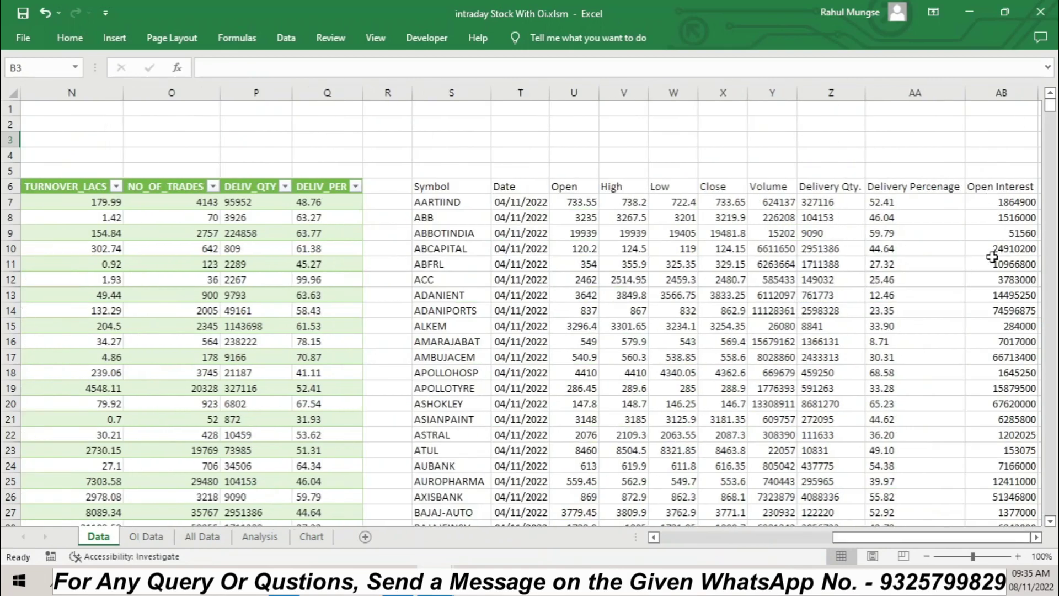
pyautogui.click(147, 536)
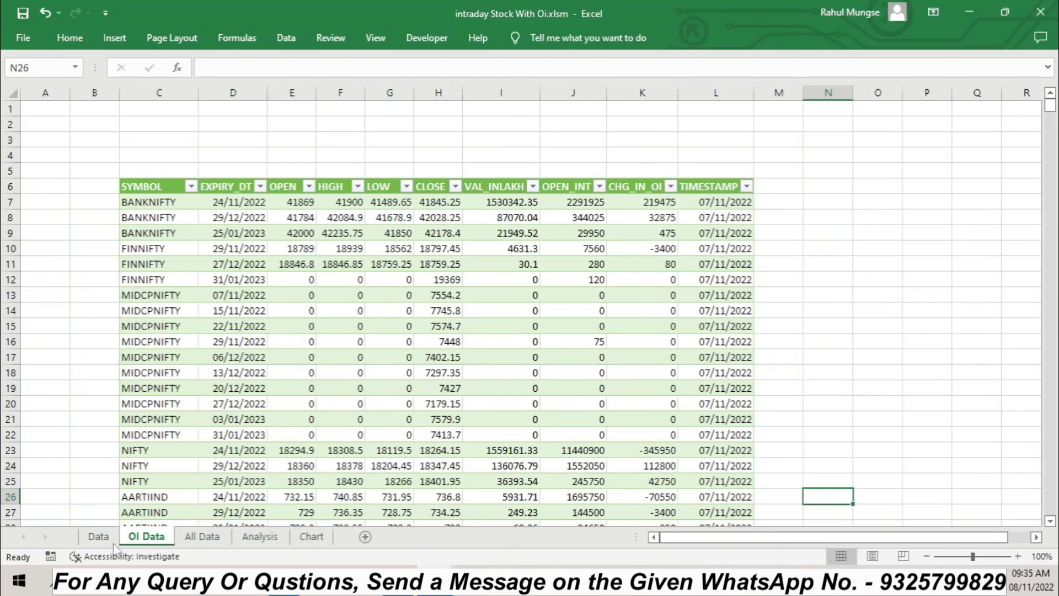
pyautogui.click(99, 537)
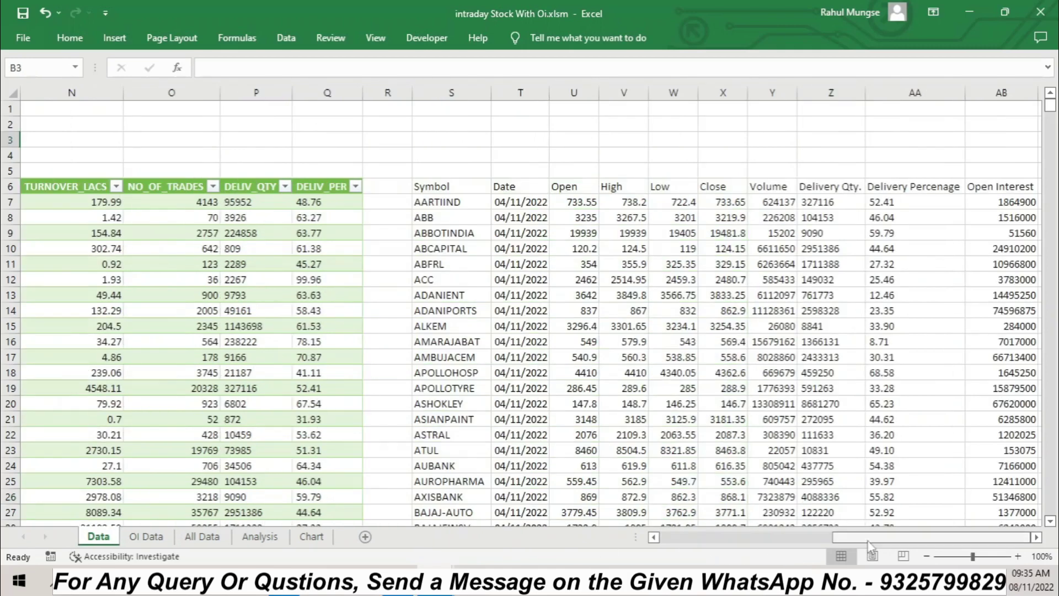
pyautogui.moveTo(868, 547); pyautogui.dragTo(695, 545)
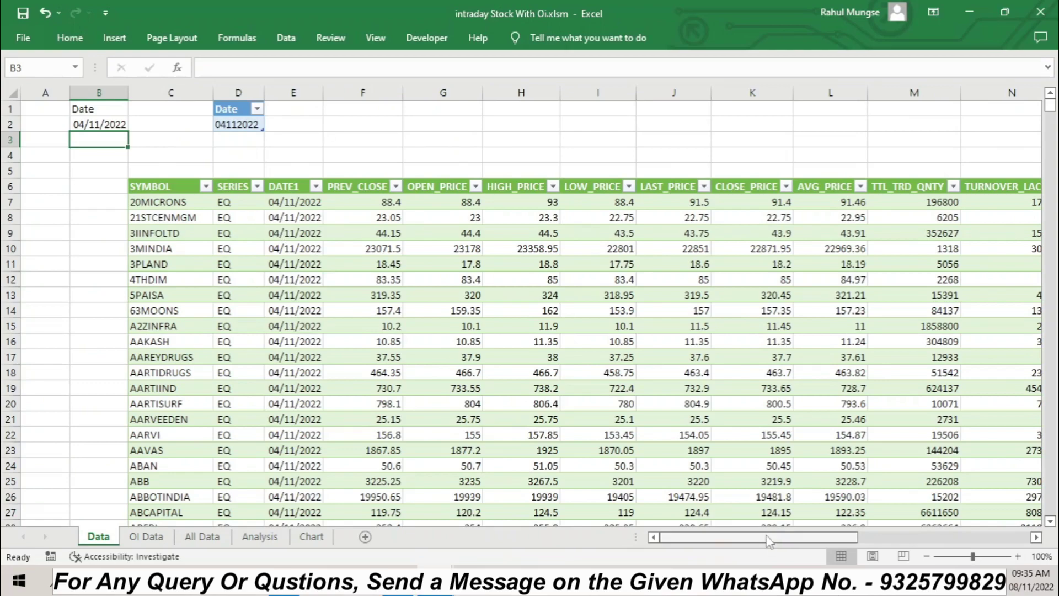
pyautogui.moveTo(768, 541); pyautogui.dragTo(714, 538)
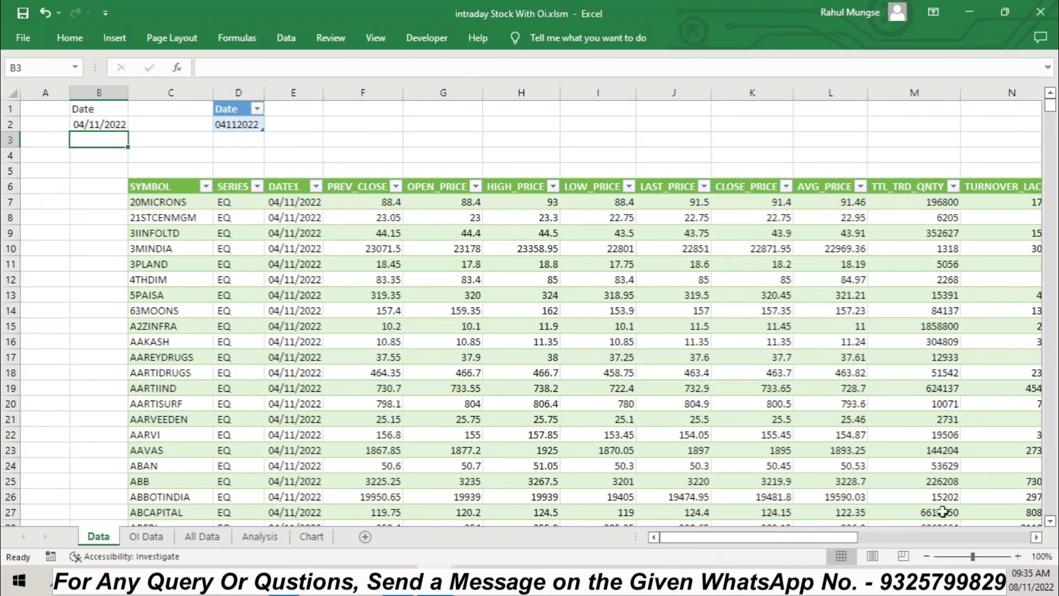
pyautogui.moveTo(741, 541); pyautogui.dragTo(955, 541)
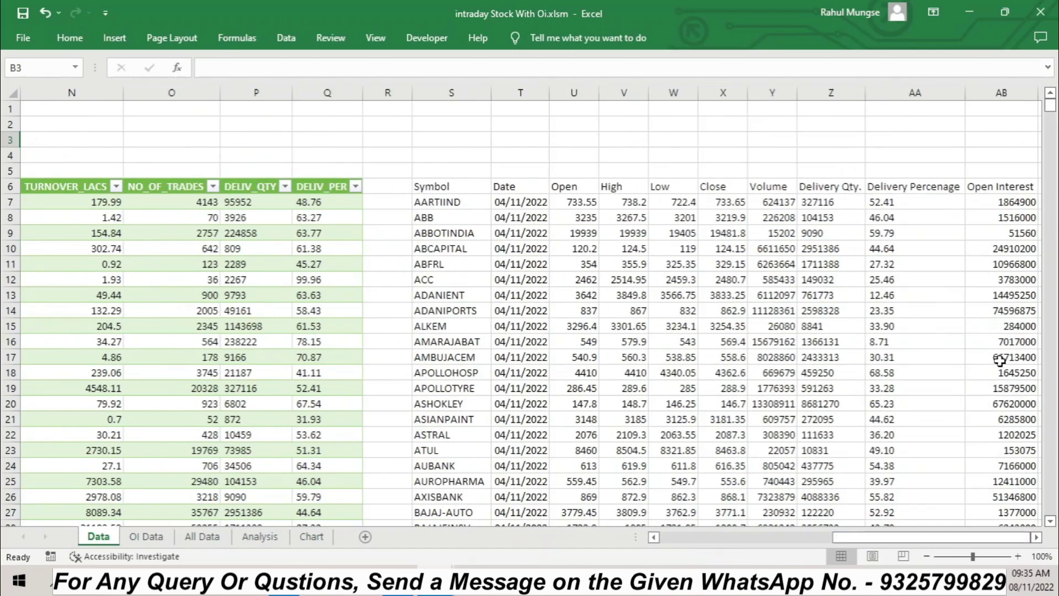
pyautogui.moveTo(842, 536); pyautogui.dragTo(662, 538)
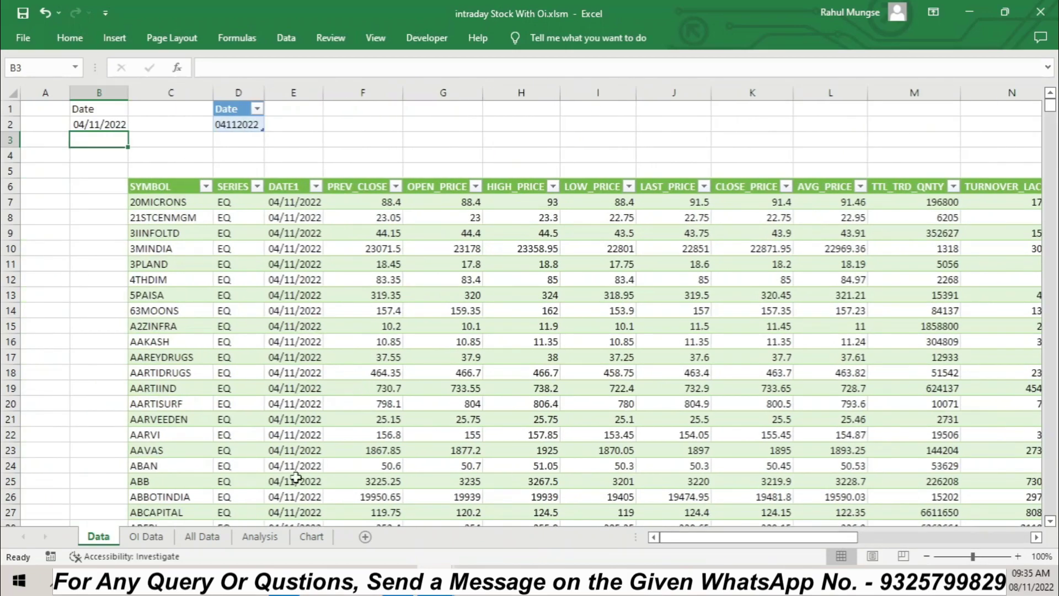
# Switch to File Explorer, inspect the bhavcopy file in the OI Data folder of Downloads, and return to the Excel workbook
pyautogui.click(284, 580)
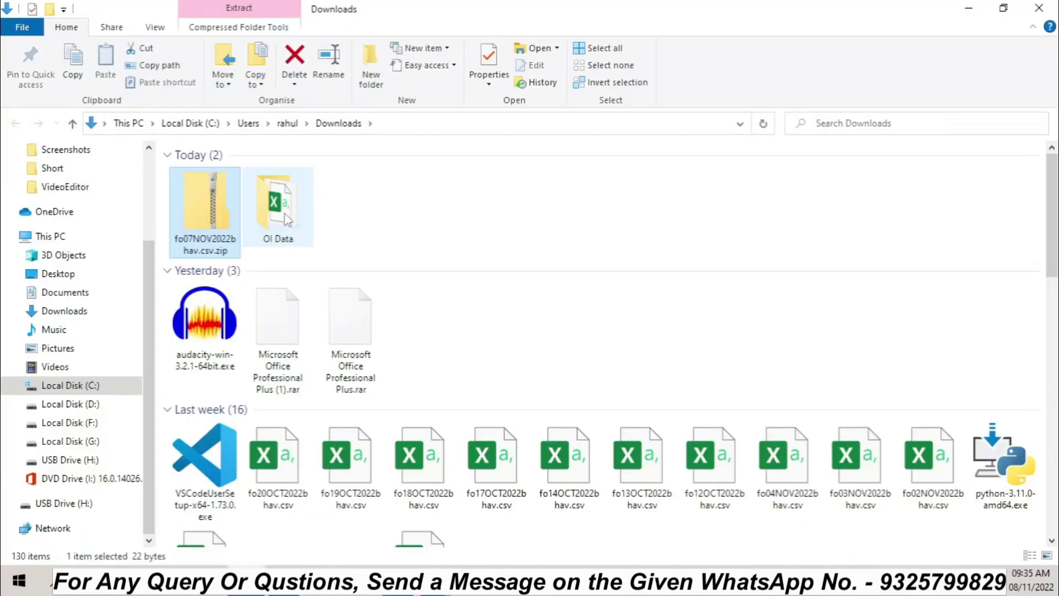
pyautogui.doubleClick(280, 204)
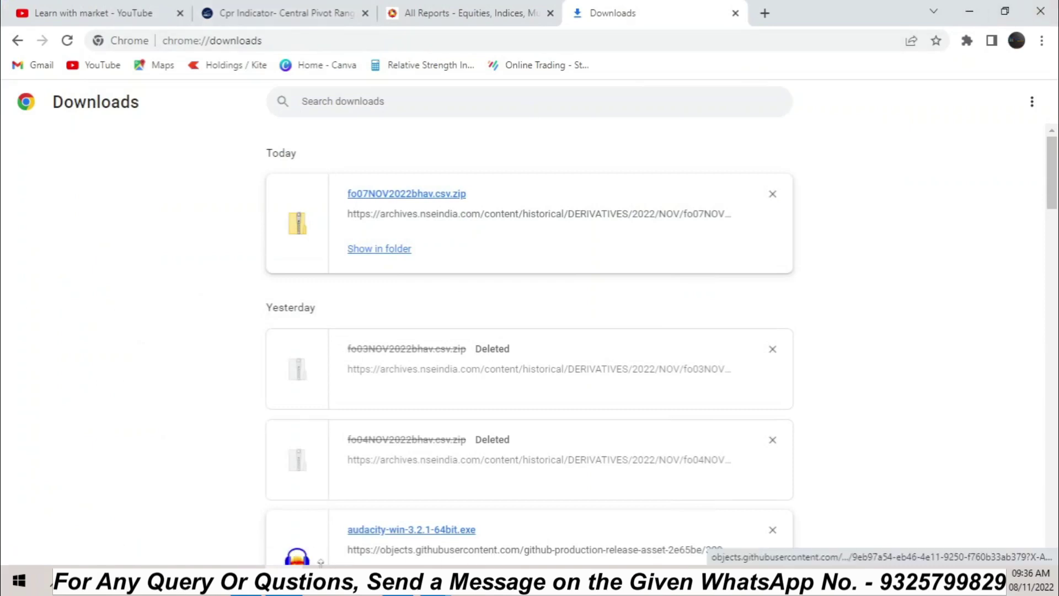
pyautogui.click(246, 582)
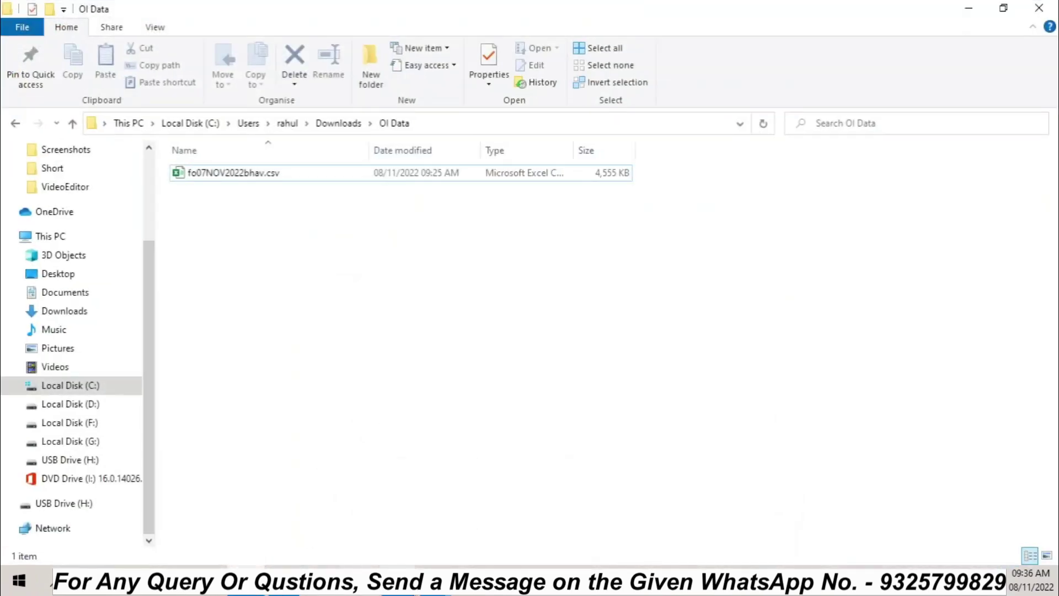
pyautogui.click(436, 507)
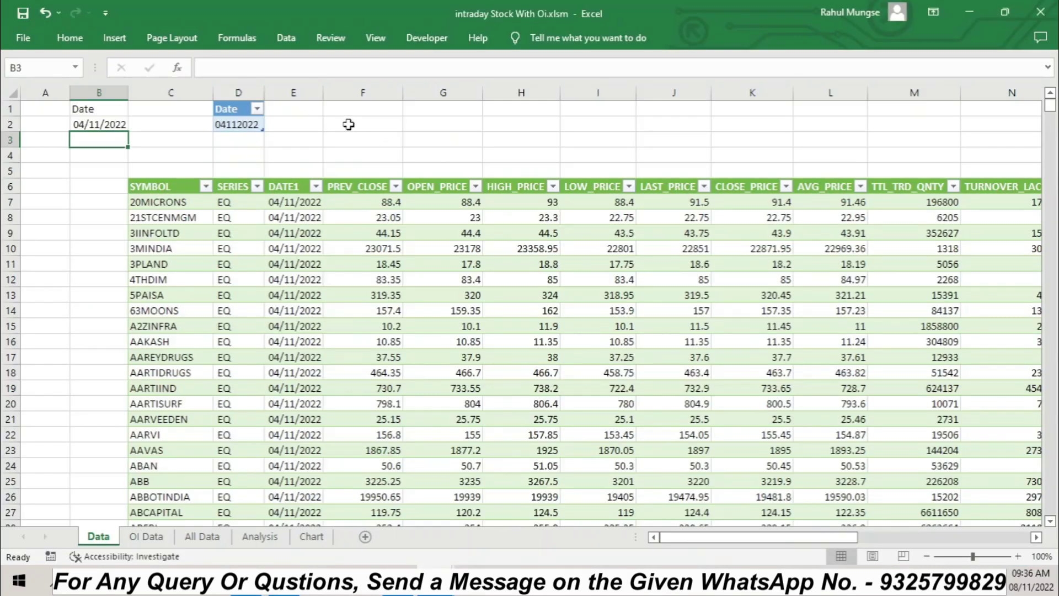
# Enter the header Oidate in cell F1 of the Data sheet
pyautogui.click(355, 108)
pyautogui.write('O')
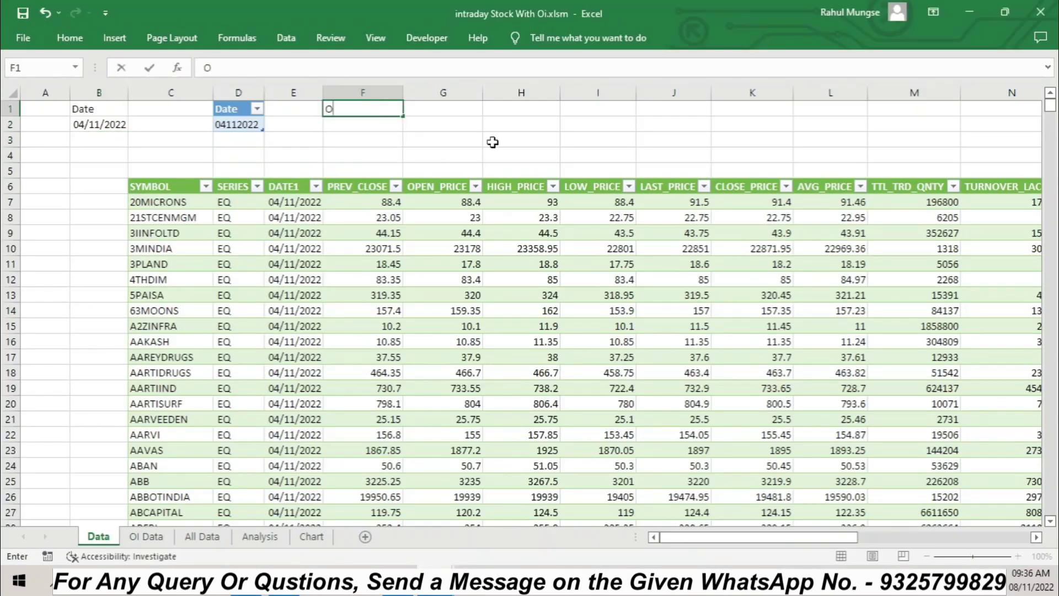
pyautogui.write('Idate')
pyautogui.click(368, 126)
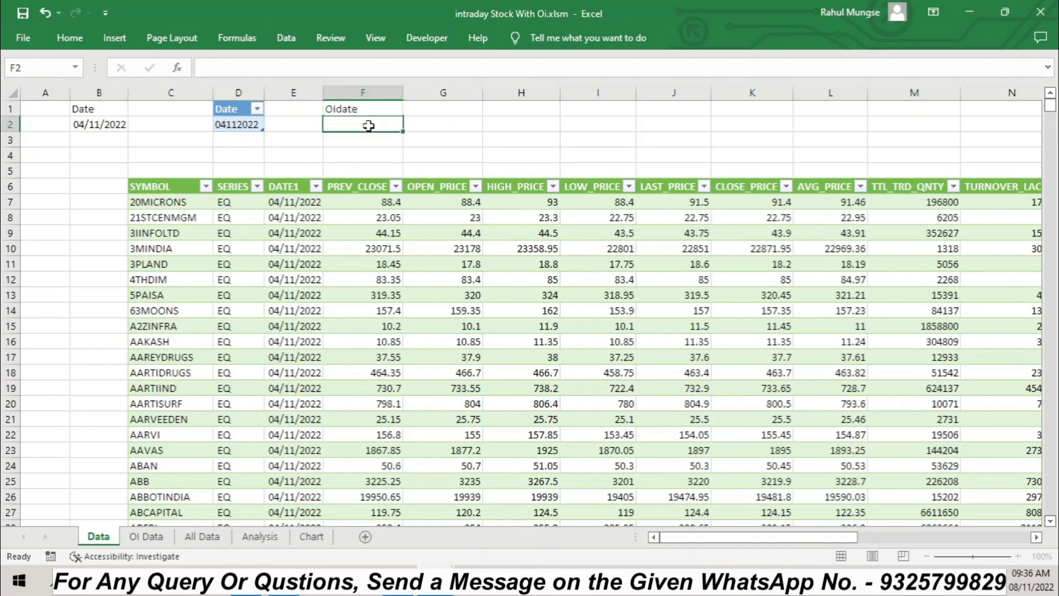
# Enter the formula =TEXT(B2,"ddmmmyyyy") in cell F2 of the Data sheet
pyautogui.write('=')
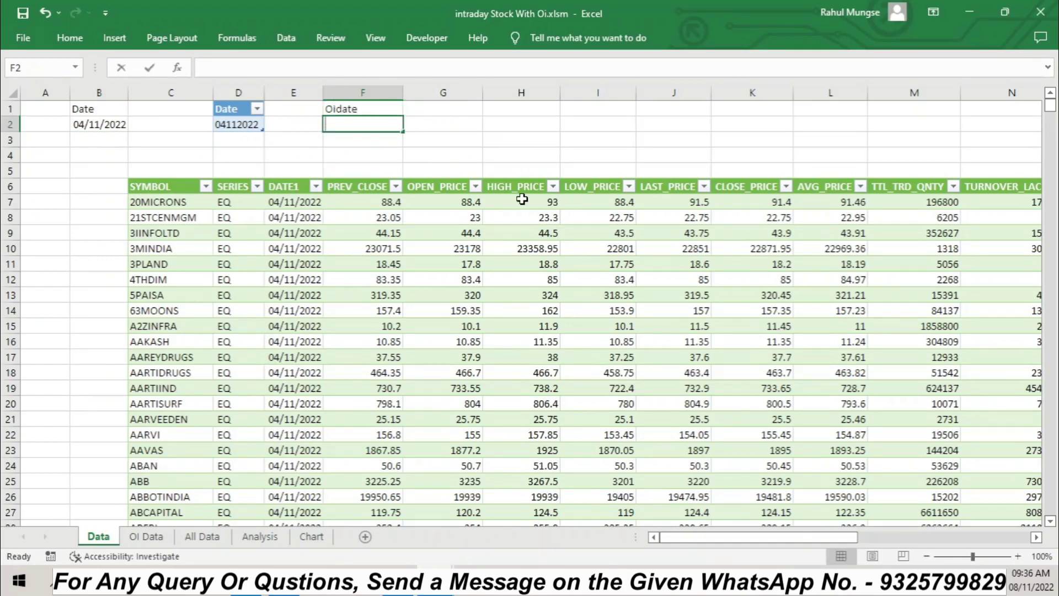
pyautogui.write('te')
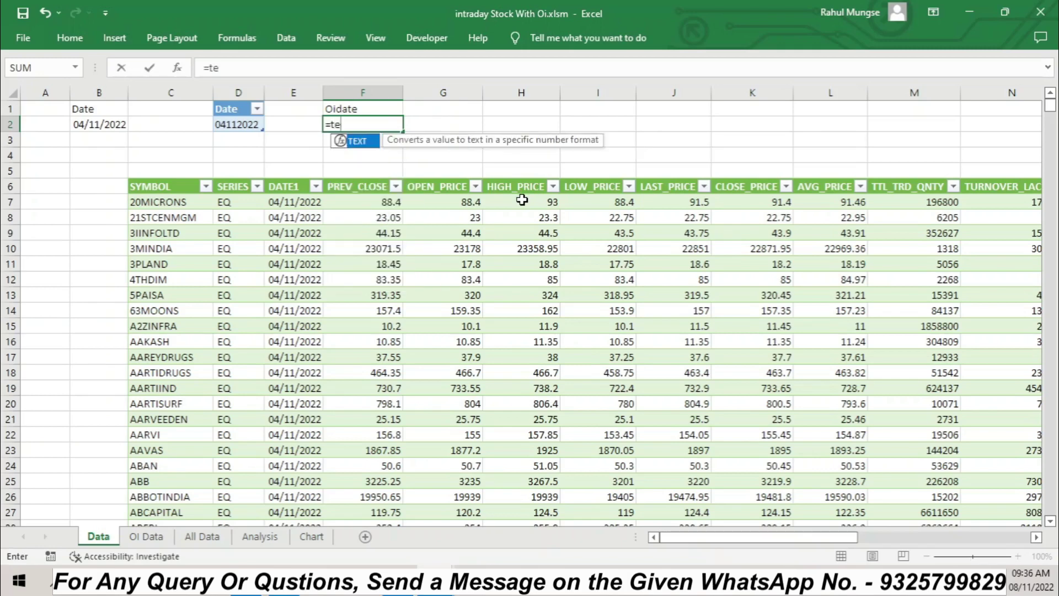
pyautogui.write('xt')
pyautogui.press('Tab')
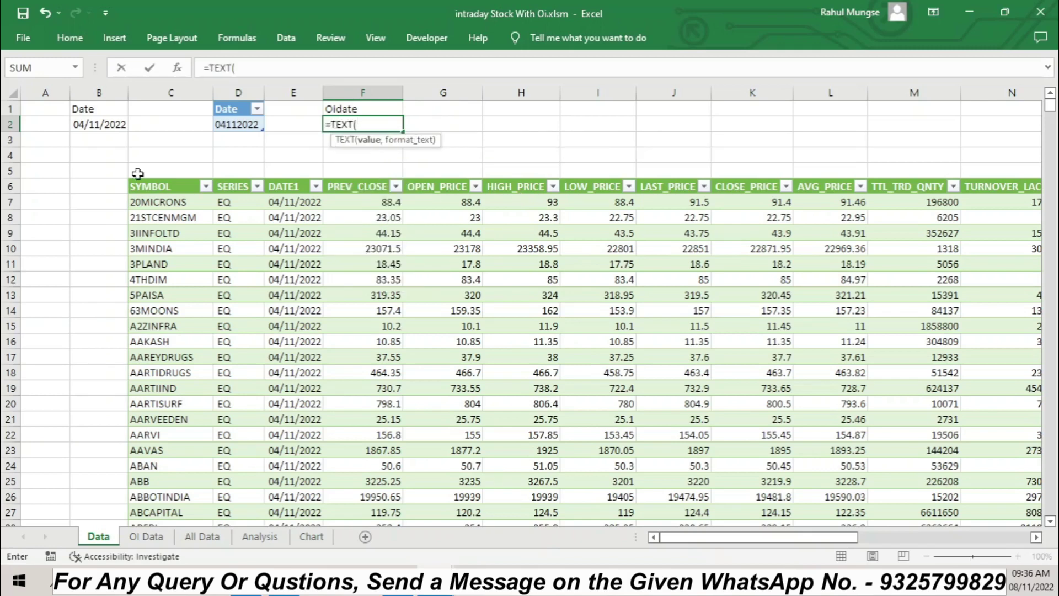
pyautogui.click(91, 124)
pyautogui.write(',')
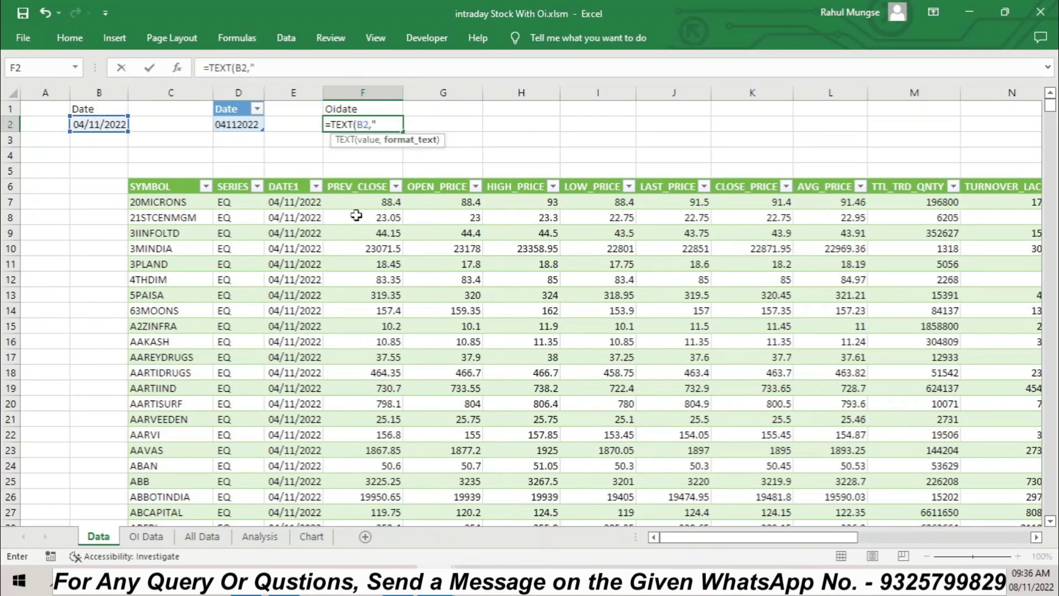
pyautogui.write('"ddmmm')
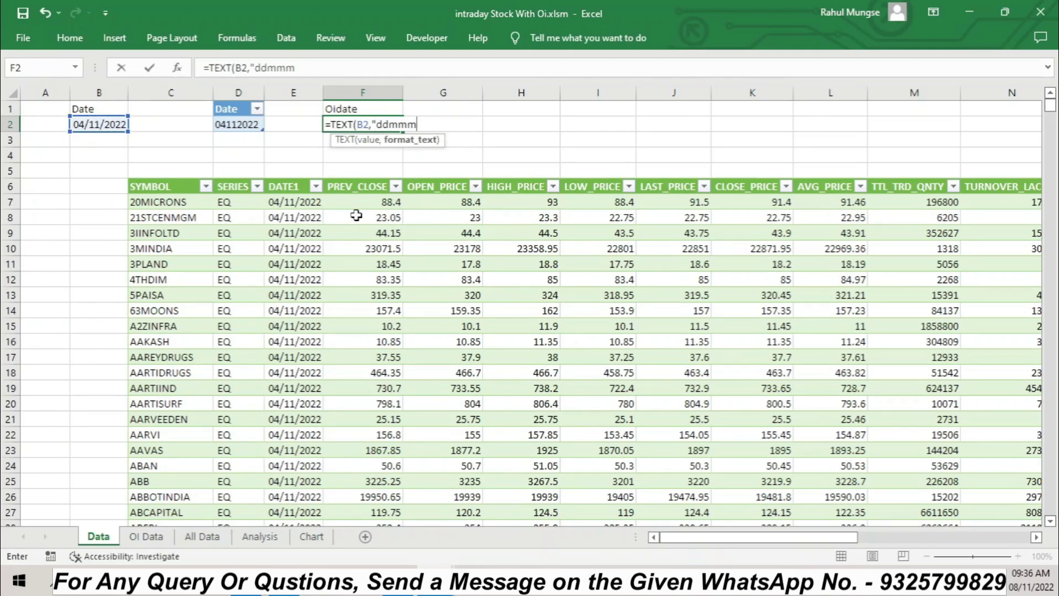
pyautogui.write('yyyy")')
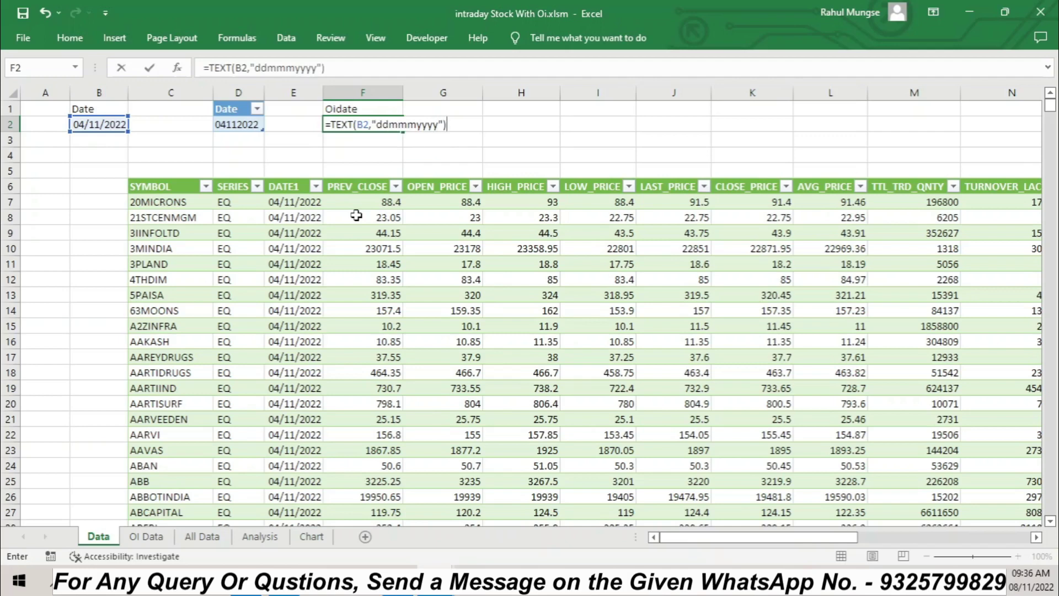
pyautogui.press('Return')
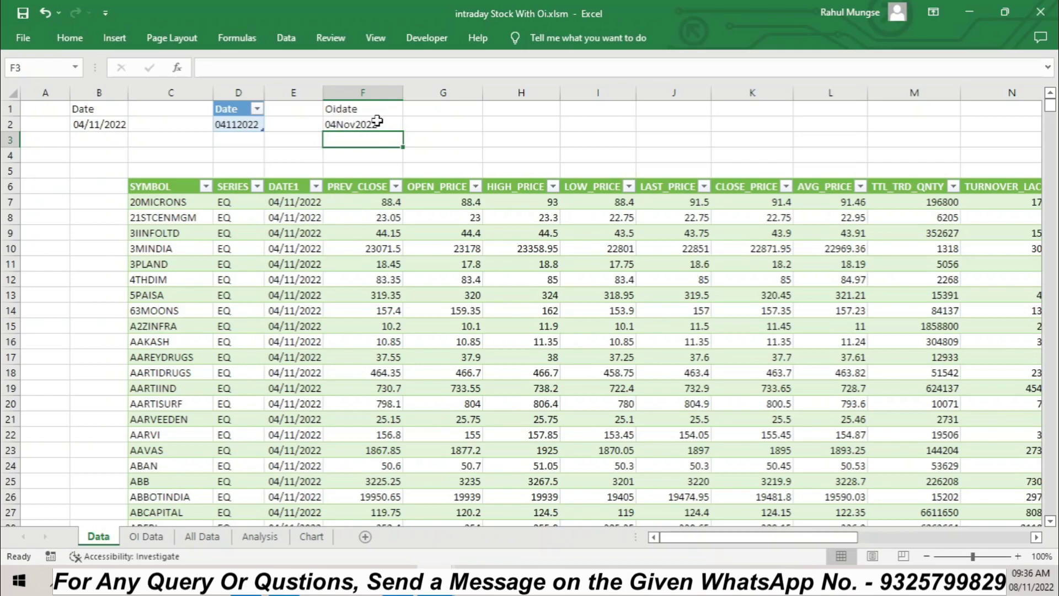
# Format F1:F2 as a table with headers, using the first black-and-white light table style
pyautogui.click(463, 122)
pyautogui.click(386, 108)
pyautogui.write('Oidate 04Nov2022')
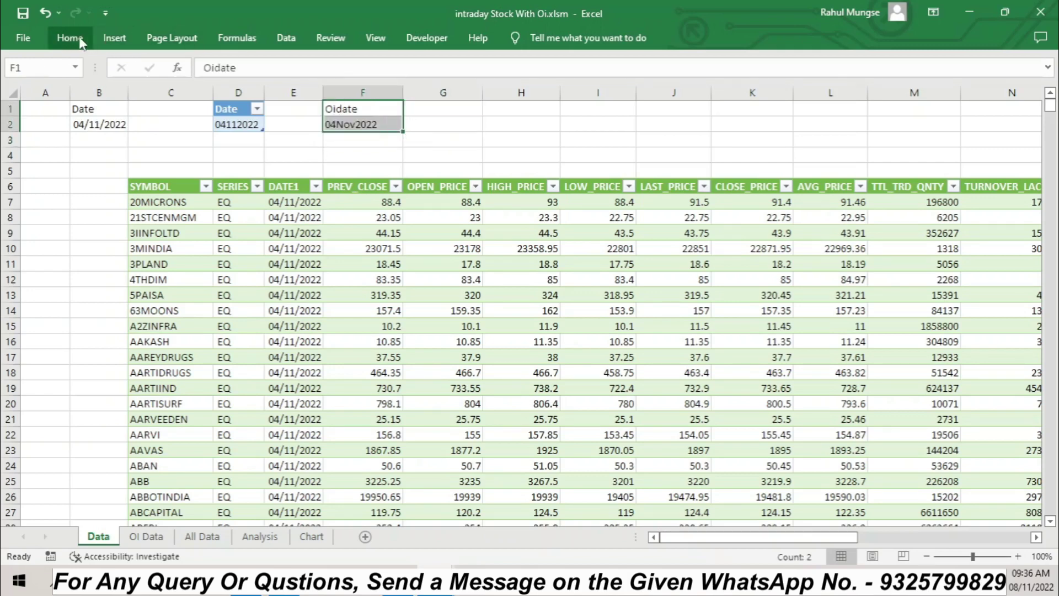
pyautogui.click(70, 38)
pyautogui.click(687, 91)
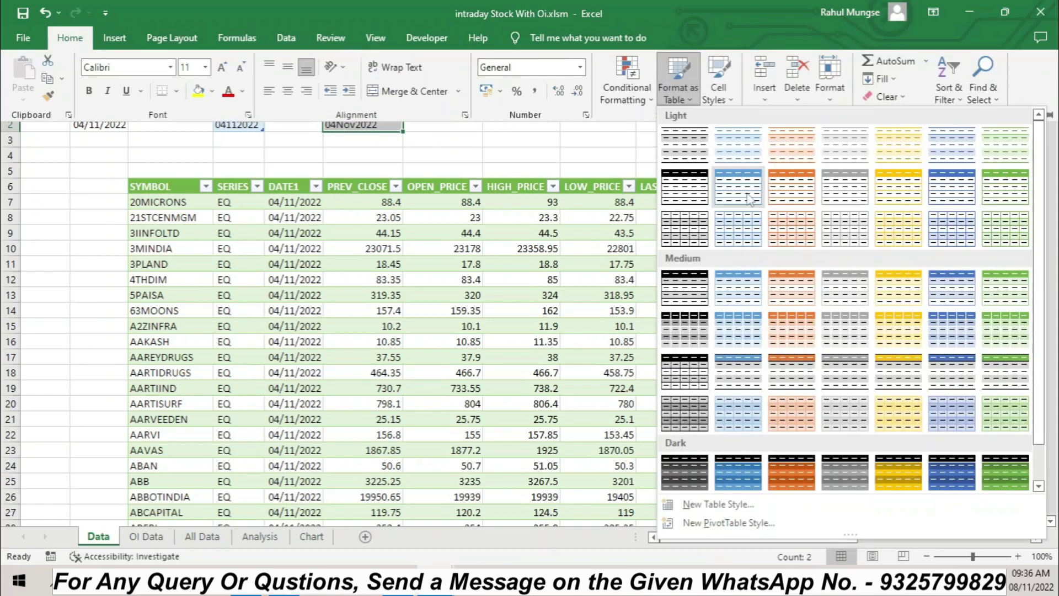
pyautogui.click(685, 144)
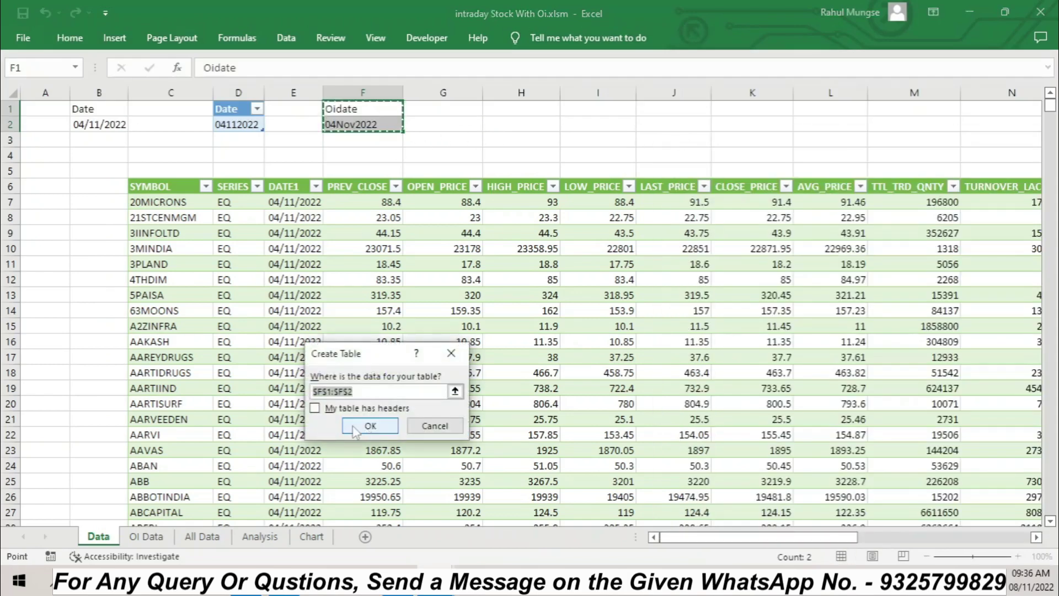
pyautogui.click(315, 407)
pyautogui.click(369, 426)
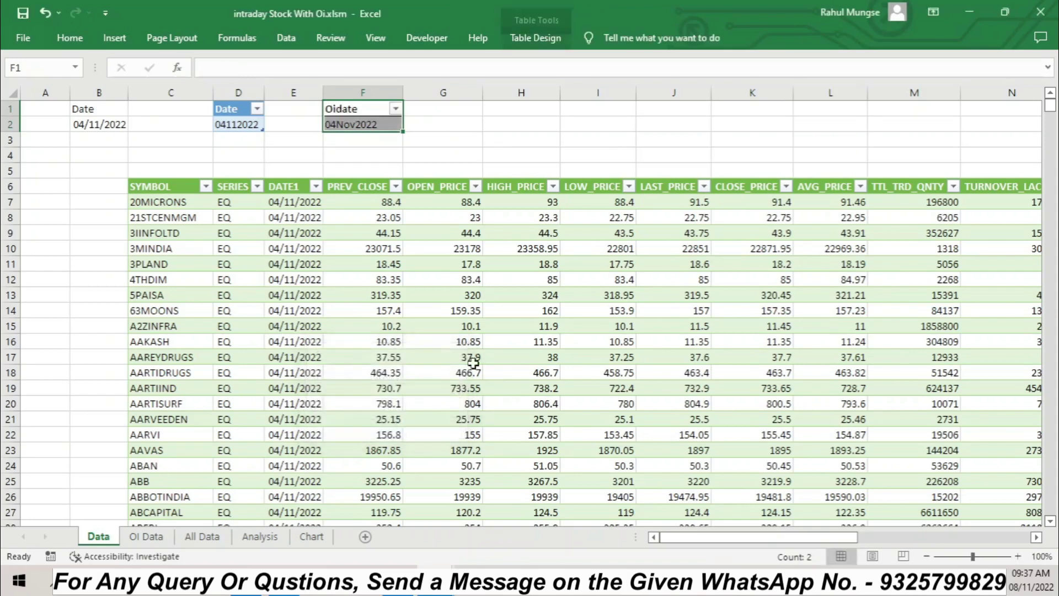
pyautogui.click(504, 137)
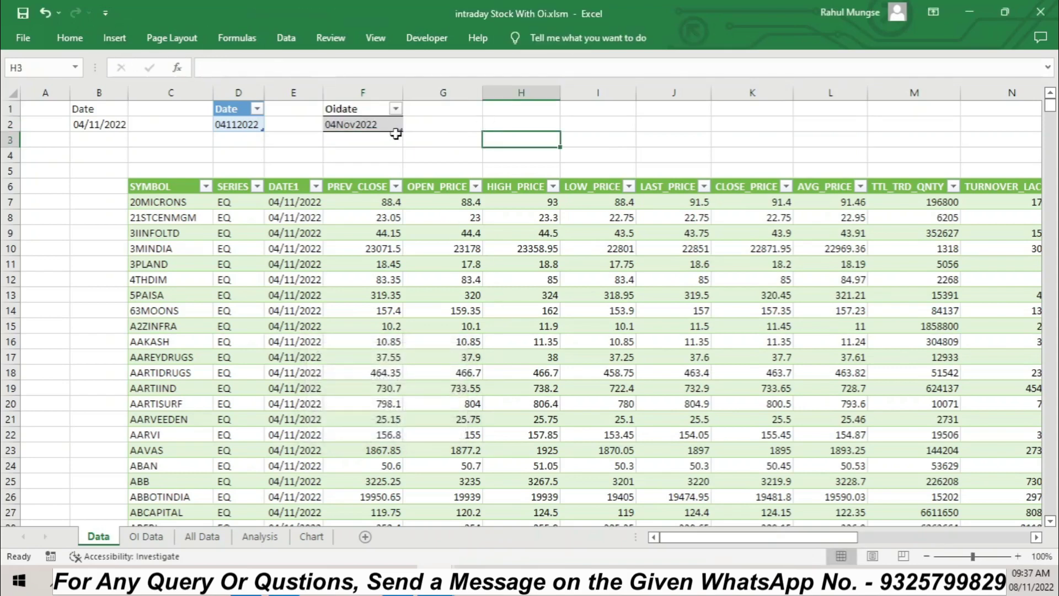
# Load the Oidate table into Power Query and remove its Changed Type step
pyautogui.click(359, 127)
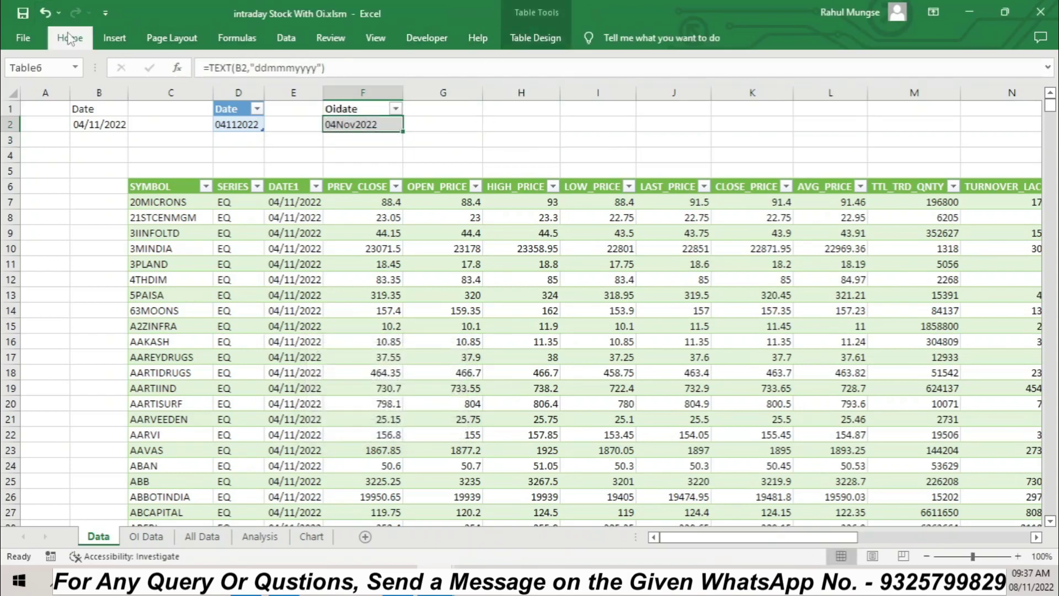
pyautogui.click(69, 37)
pyautogui.click(286, 38)
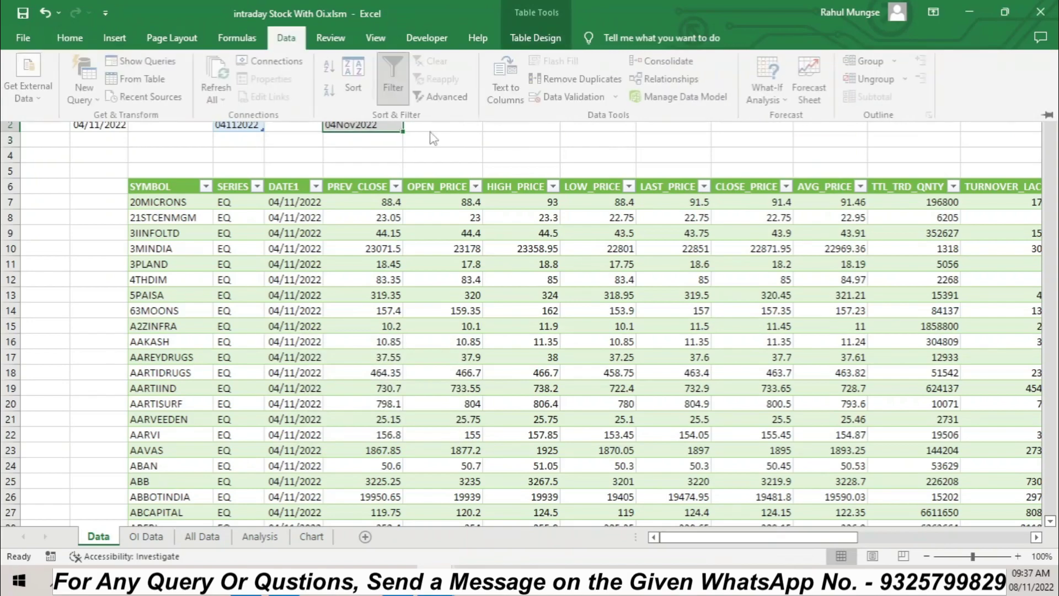
pyautogui.click(142, 78)
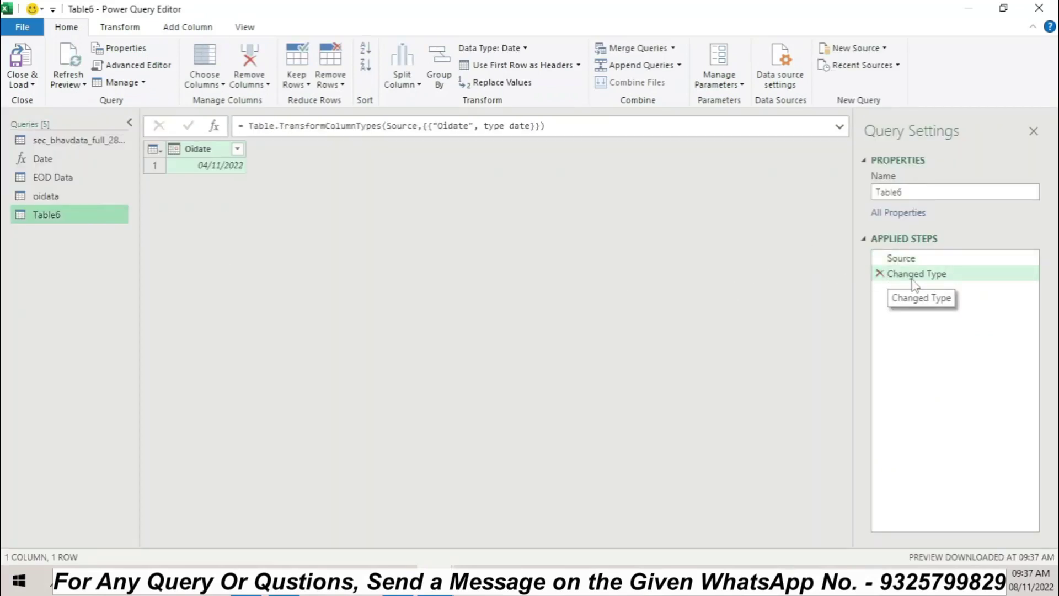
pyautogui.click(879, 273)
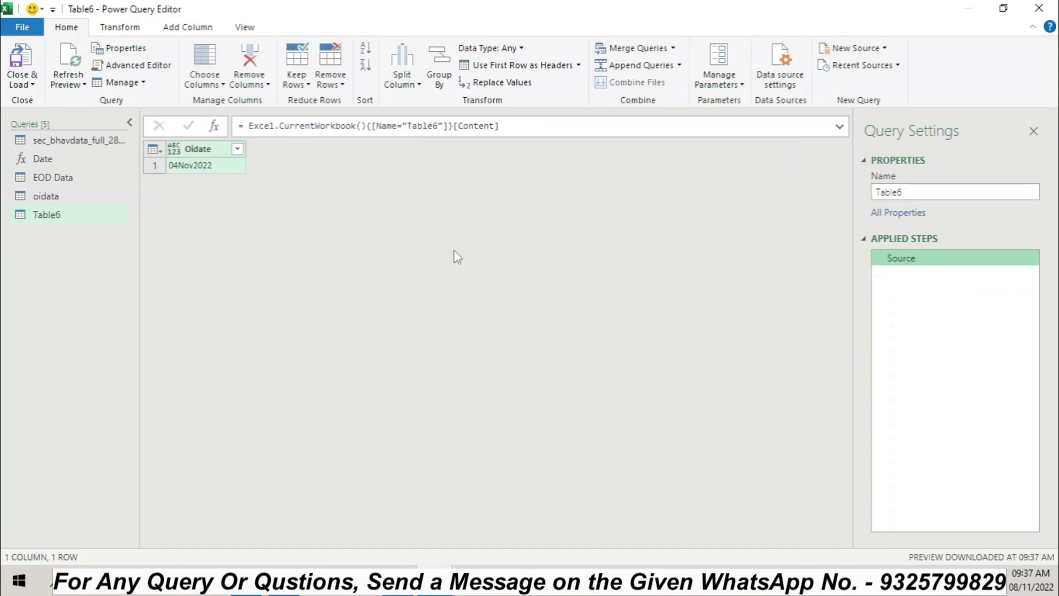
# Rename the Table6 query to oidate
pyautogui.doubleClick(915, 193)
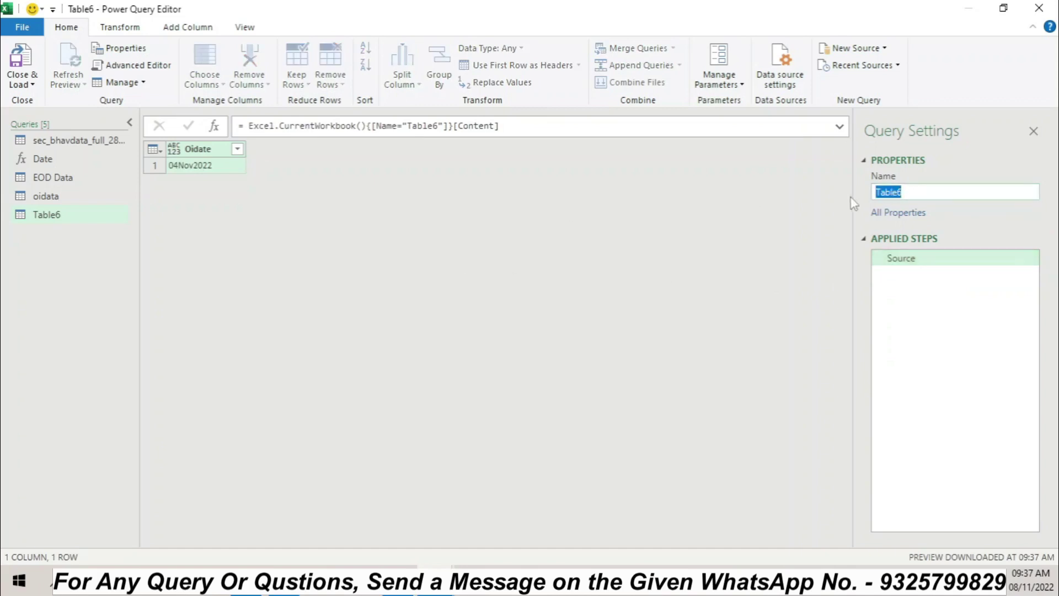
pyautogui.write('oidata')
pyautogui.click(166, 265)
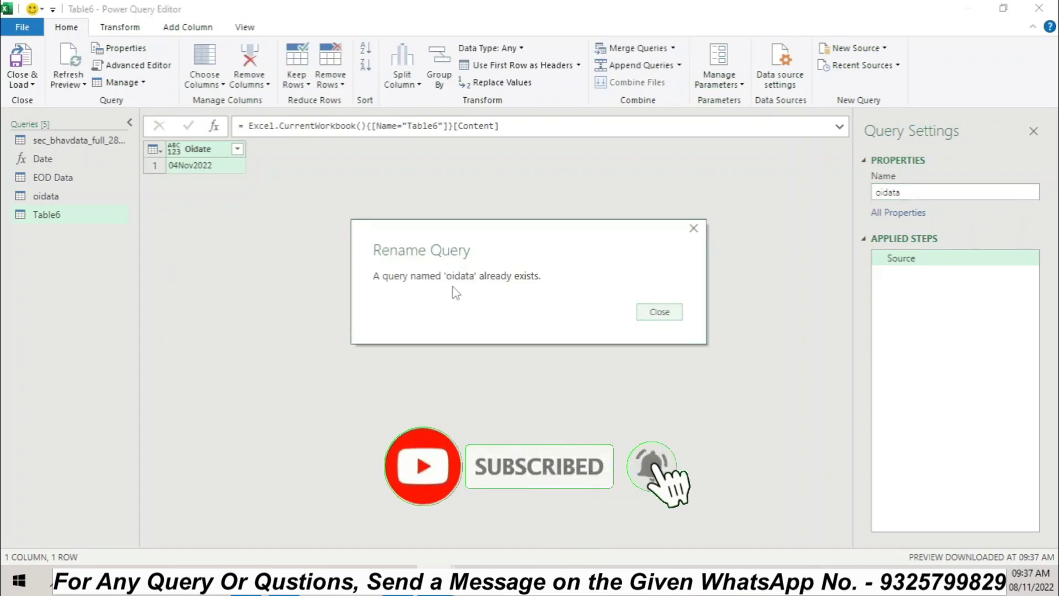
pyautogui.click(649, 311)
pyautogui.click(918, 192)
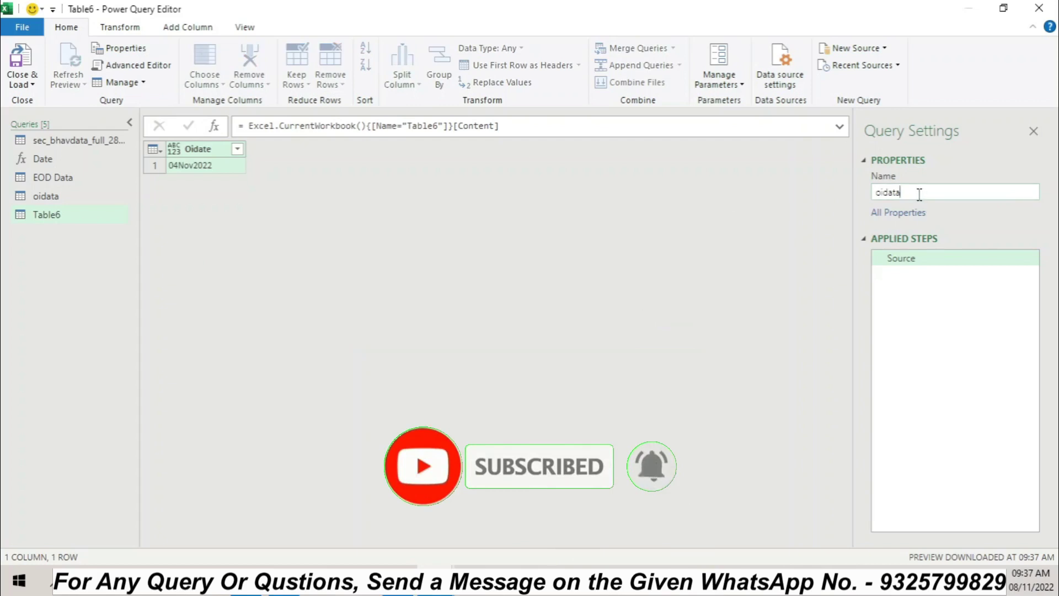
pyautogui.press('BackSpace')
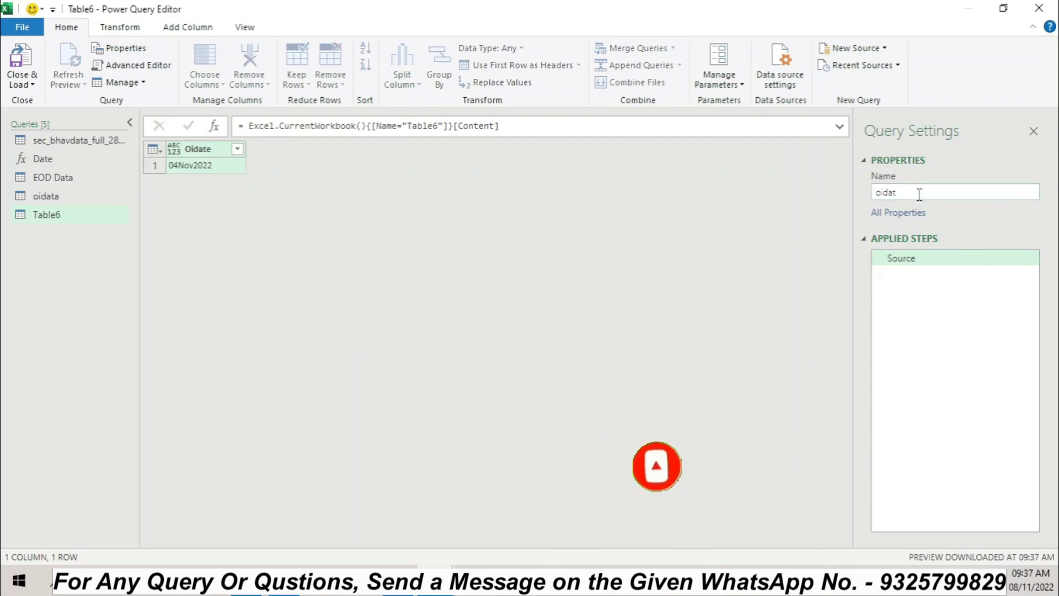
pyautogui.press('Return')
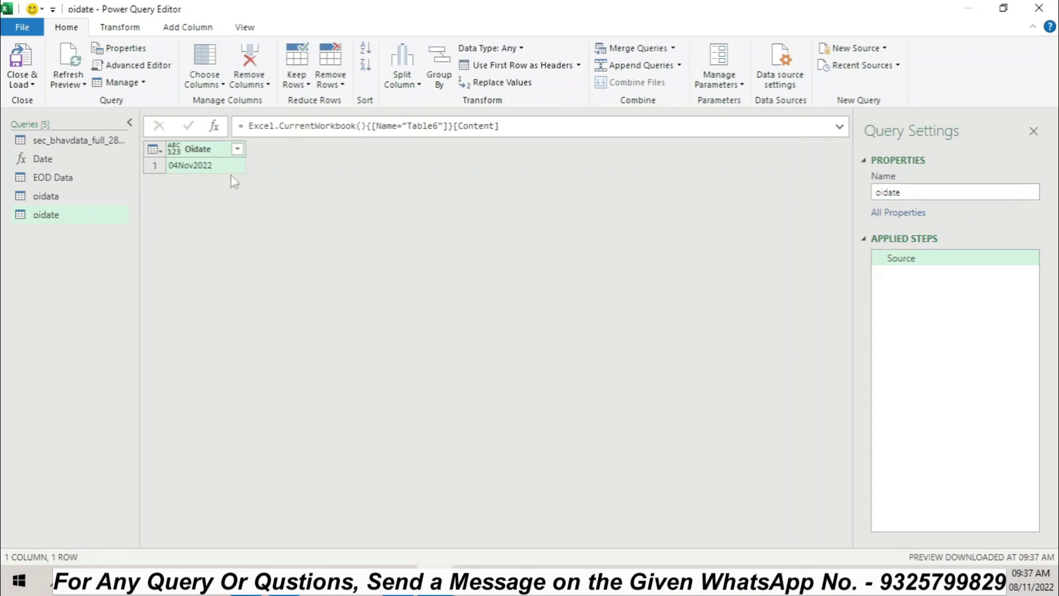
# Drill down into the single value in the Oidate column of the oidate query
pyautogui.click(201, 170)
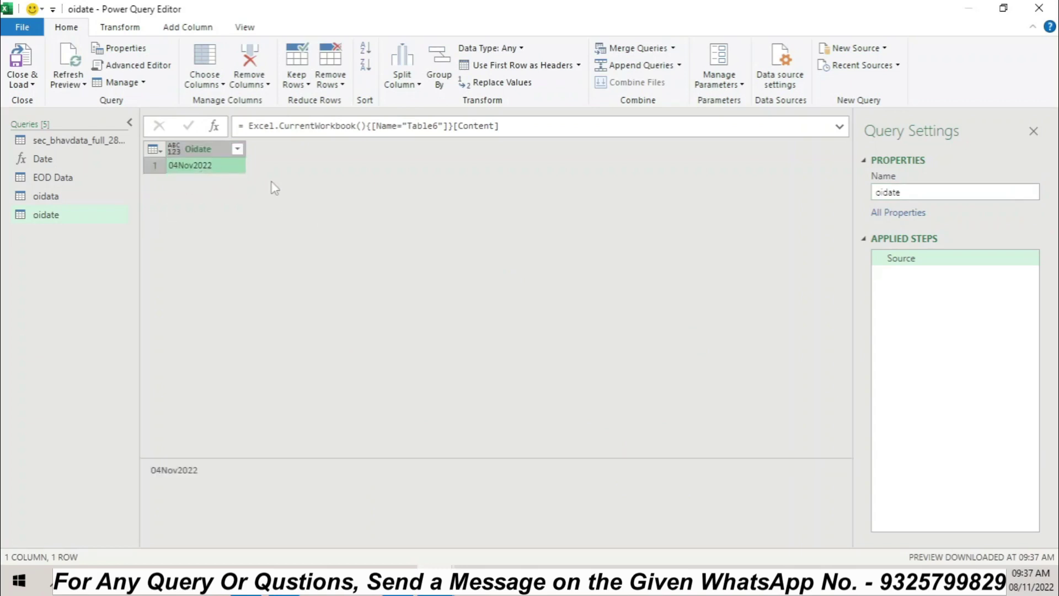
pyautogui.rightClick(220, 168)
pyautogui.click(273, 238)
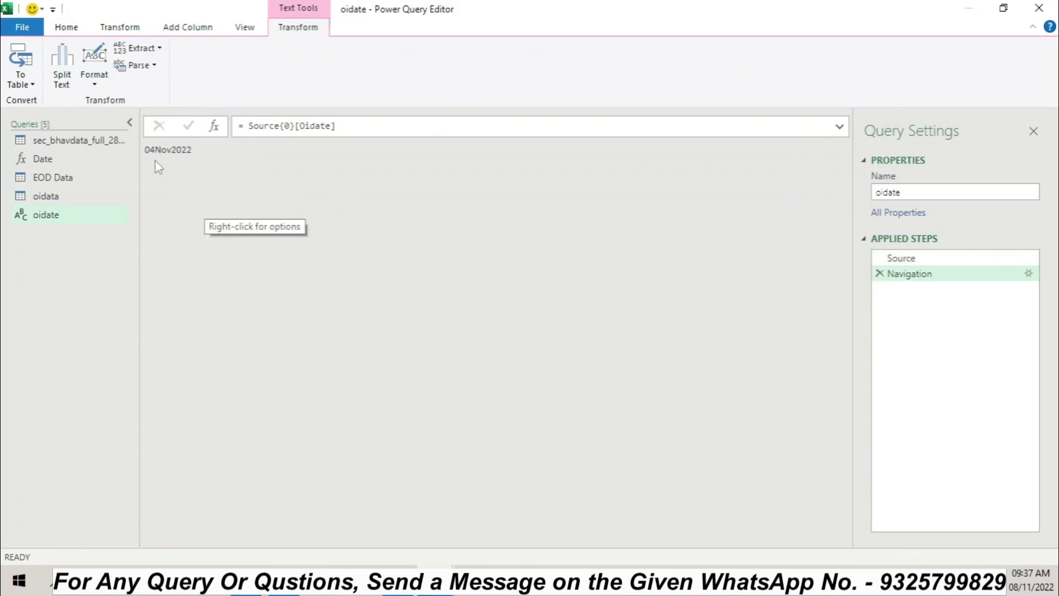
# Open the oidate query's code in the Advanced Editor and insert the line let oidate =()=> above the existing let block
pyautogui.rightClick(55, 221)
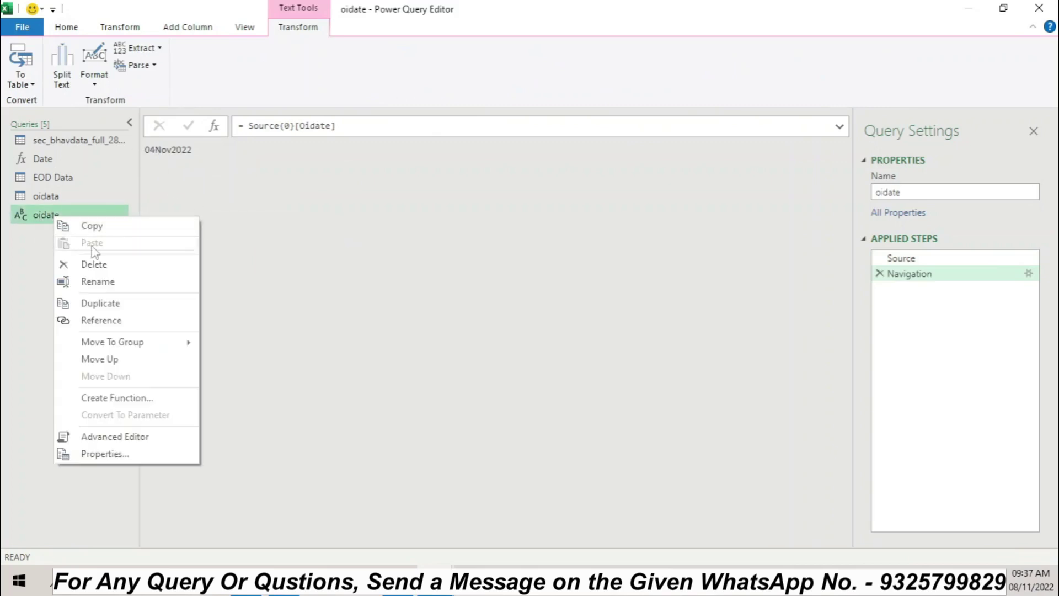
pyautogui.click(123, 440)
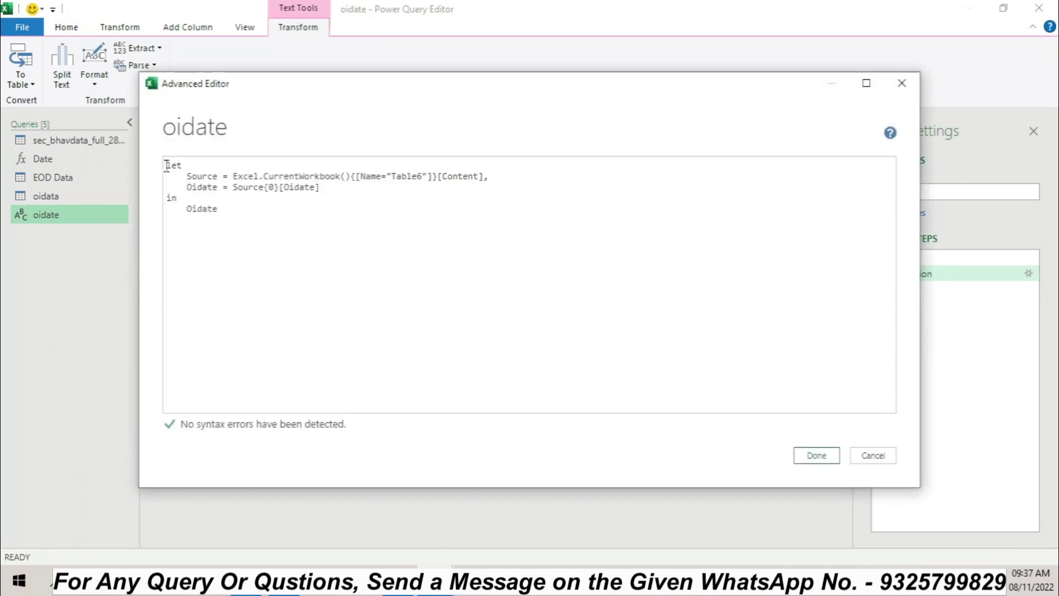
pyautogui.press('Return')
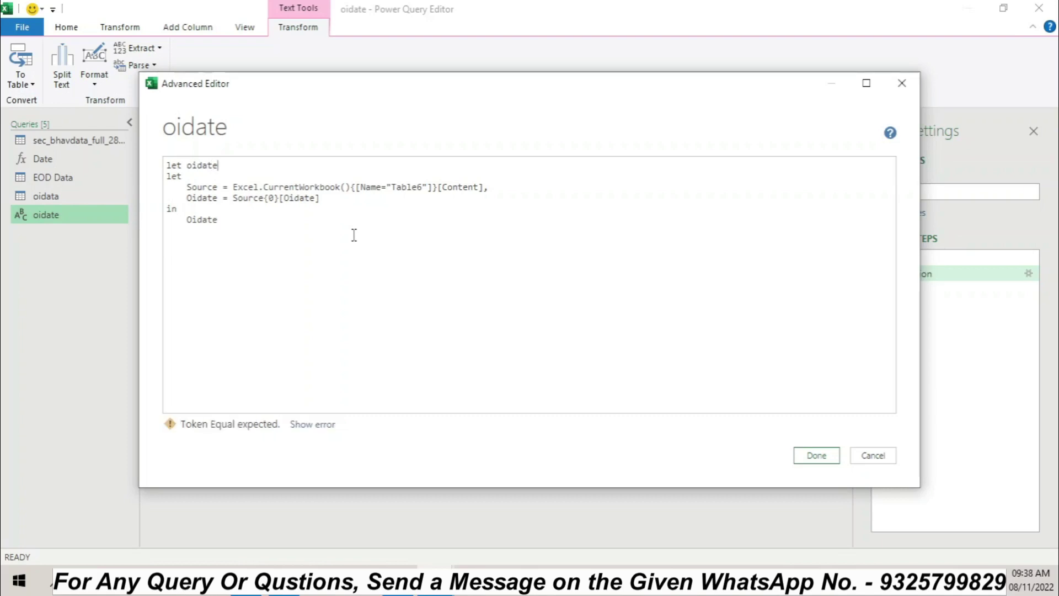
pyautogui.write('let oidate=')
pyautogui.write('()')
pyautogui.press('BackSpace')
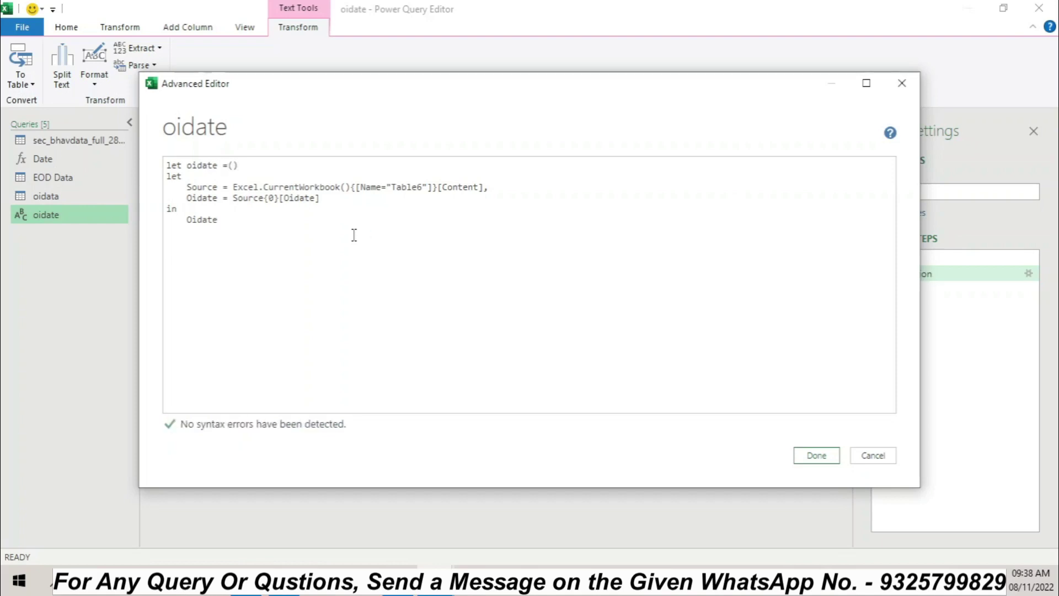
pyautogui.write(')=')
pyautogui.press('Return')
pyautogui.write('>')
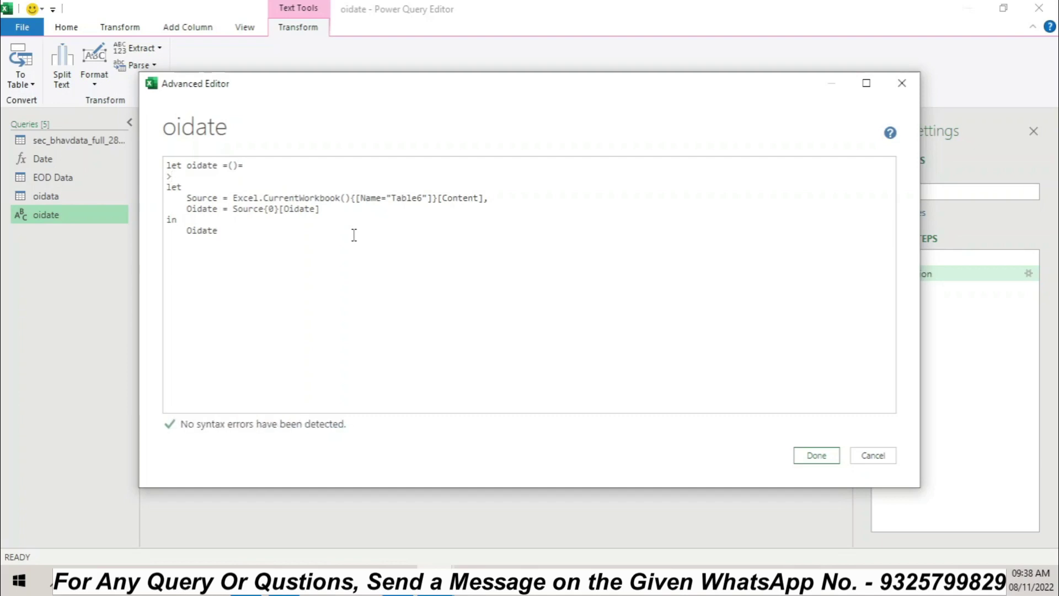
pyautogui.press('BackSpace')
pyautogui.press('BackSpace')
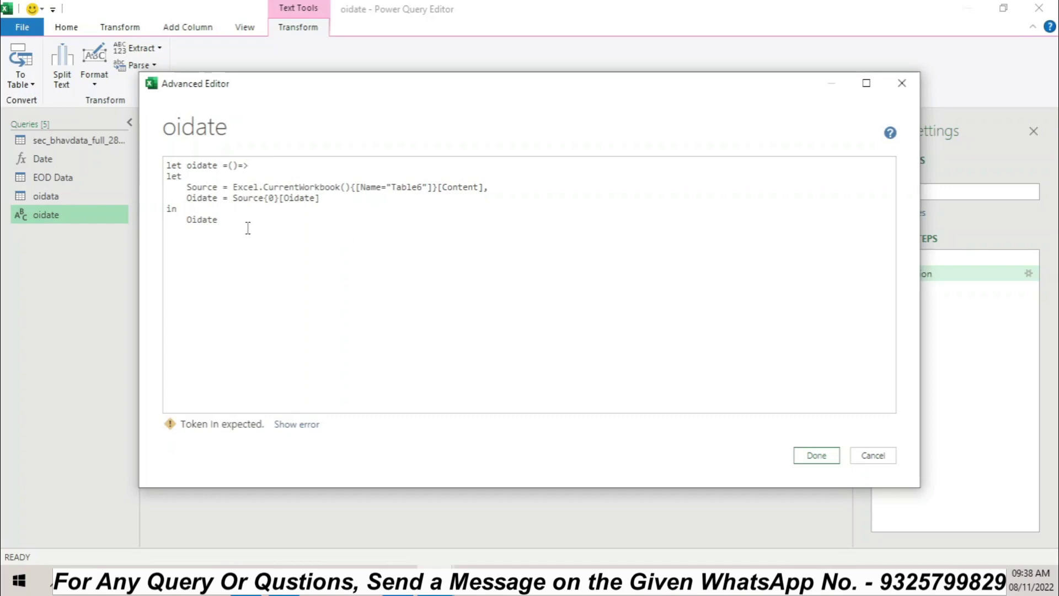
# Append a closing in line followed by oidate to the end of the oidate query code and apply the edit
pyautogui.press('Return')
pyautogui.write('i')
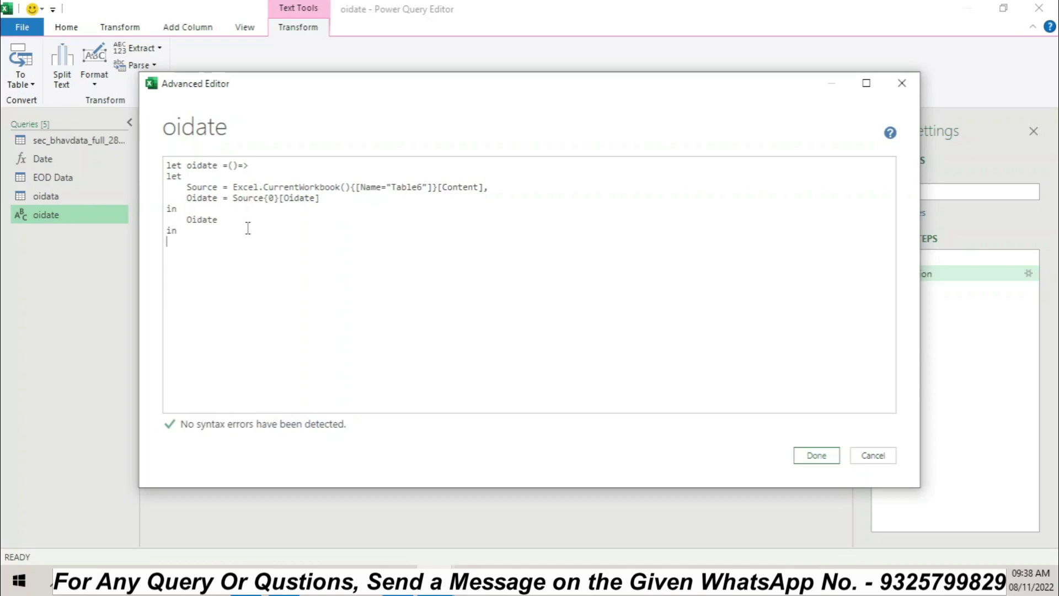
pyautogui.write('n')
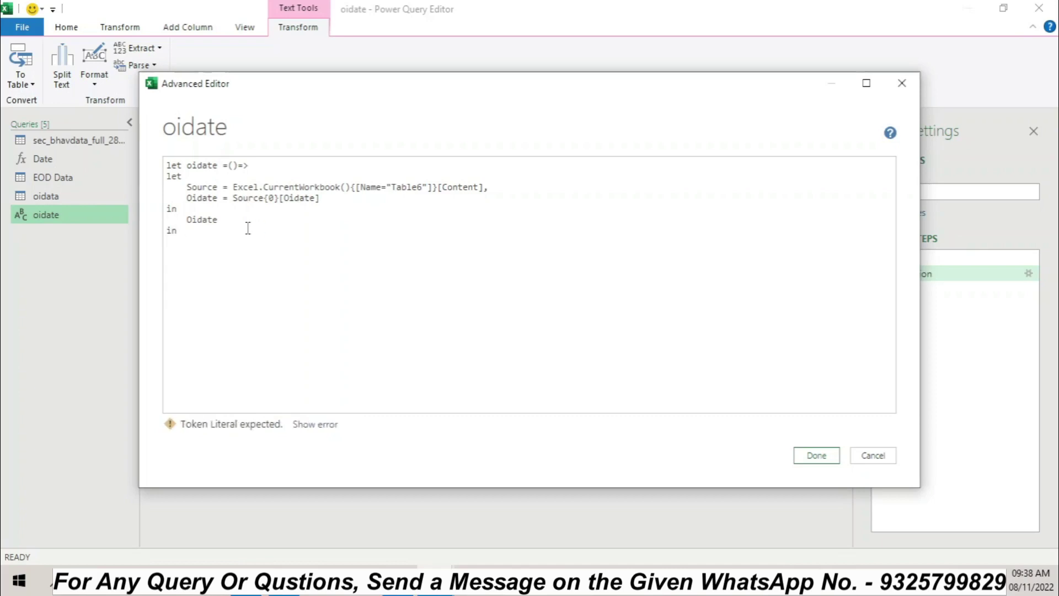
pyautogui.press('Return')
pyautogui.write('oidate')
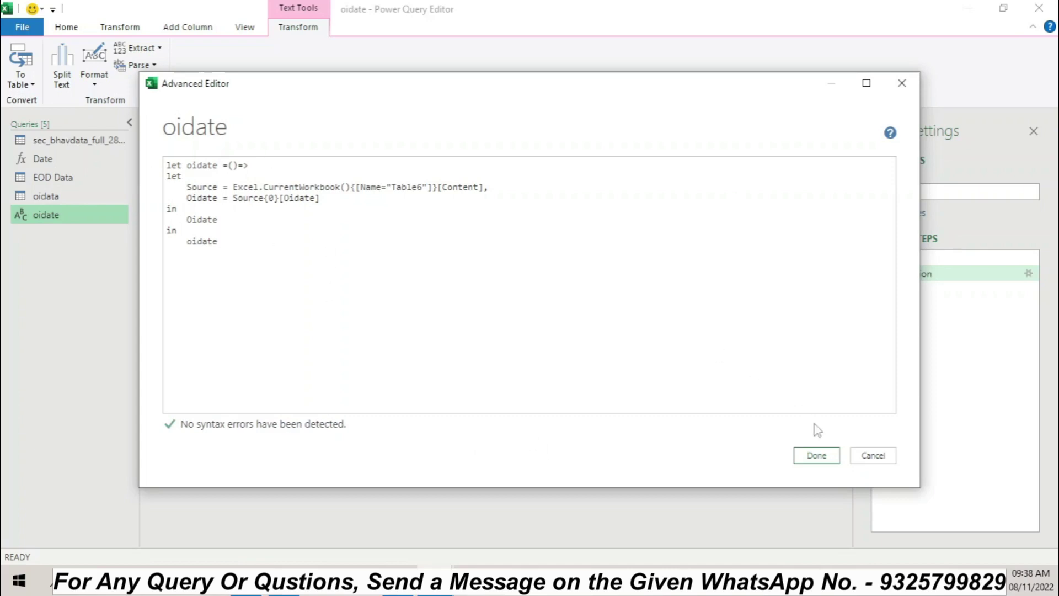
pyautogui.click(816, 456)
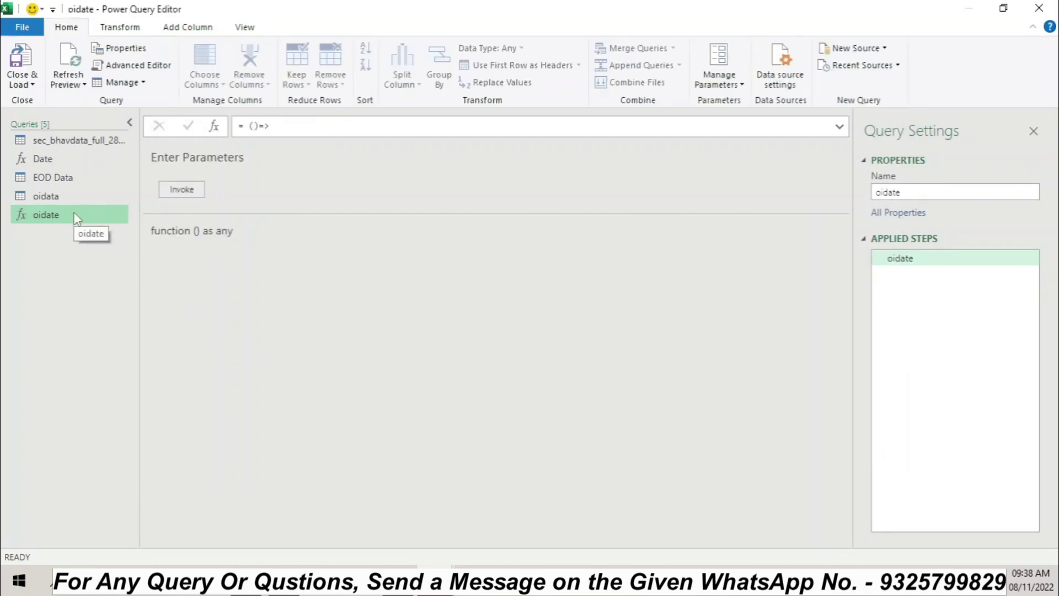
# Test the oidate function by invoking it, and delete the resulting Invoked Function query
pyautogui.click(187, 190)
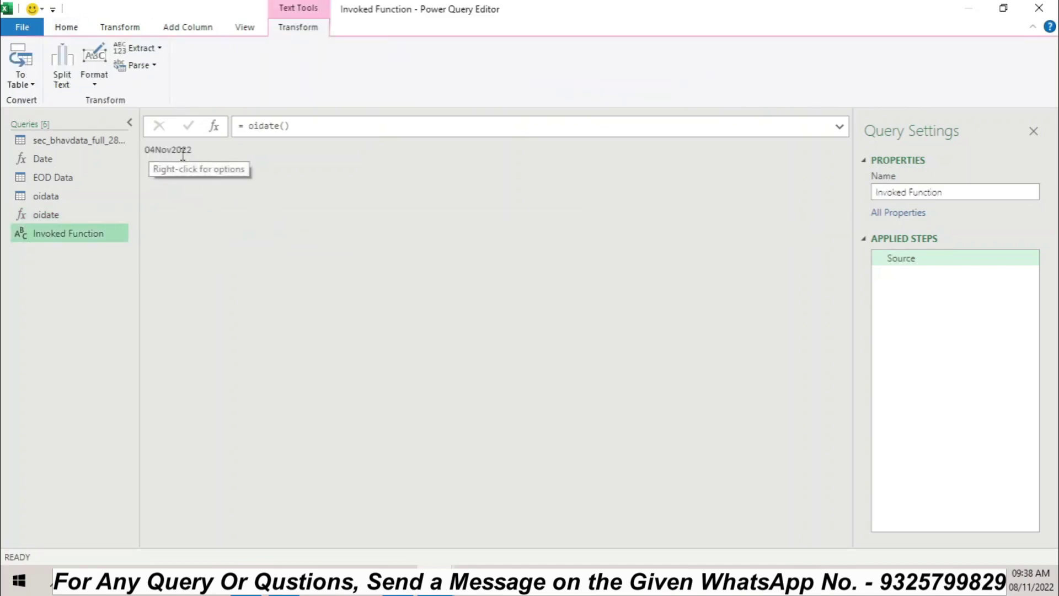
pyautogui.rightClick(70, 235)
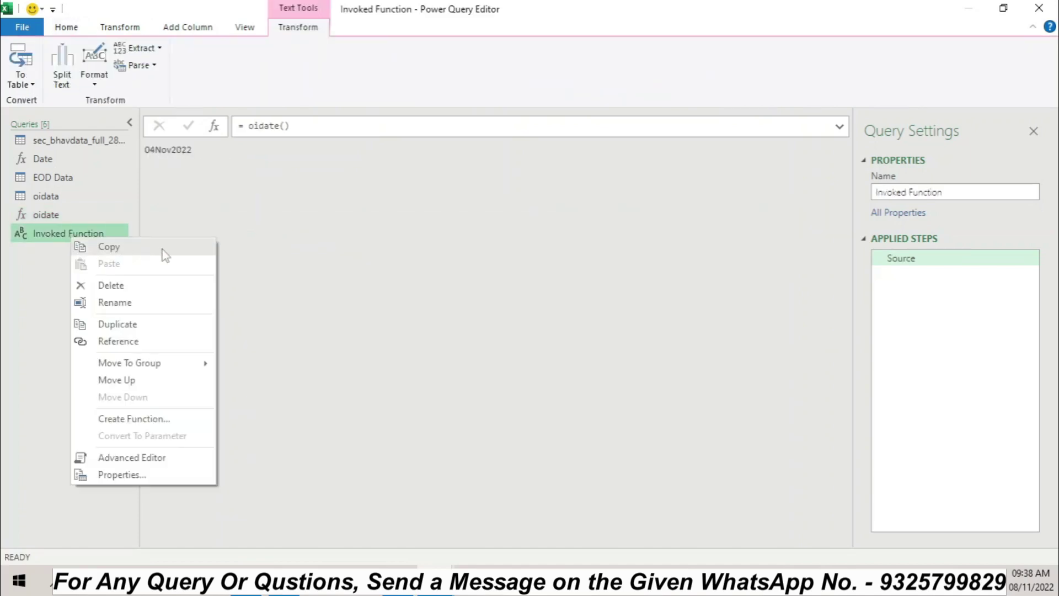
pyautogui.click(113, 286)
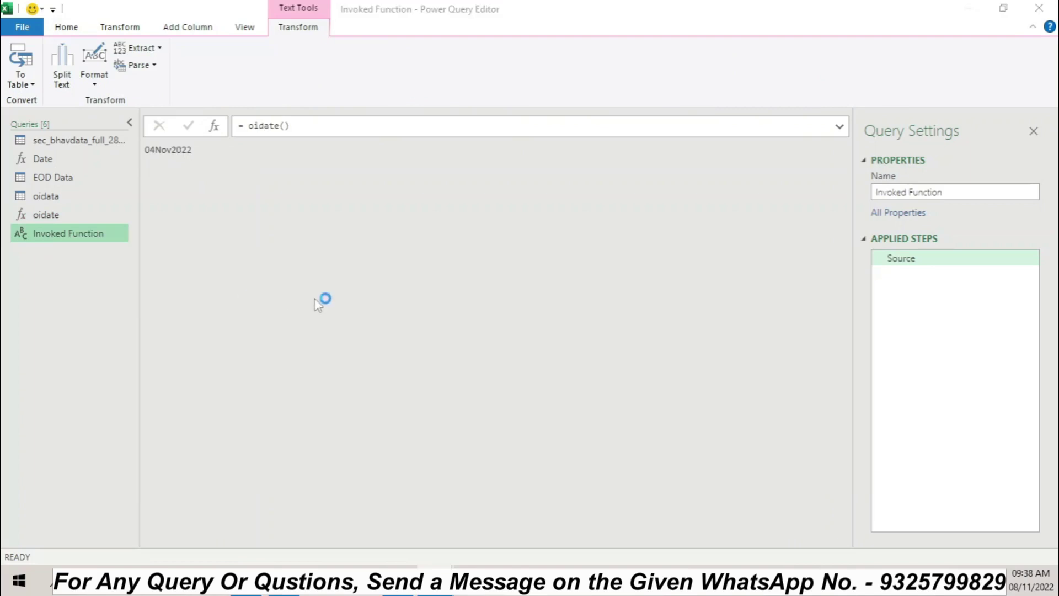
pyautogui.click(601, 315)
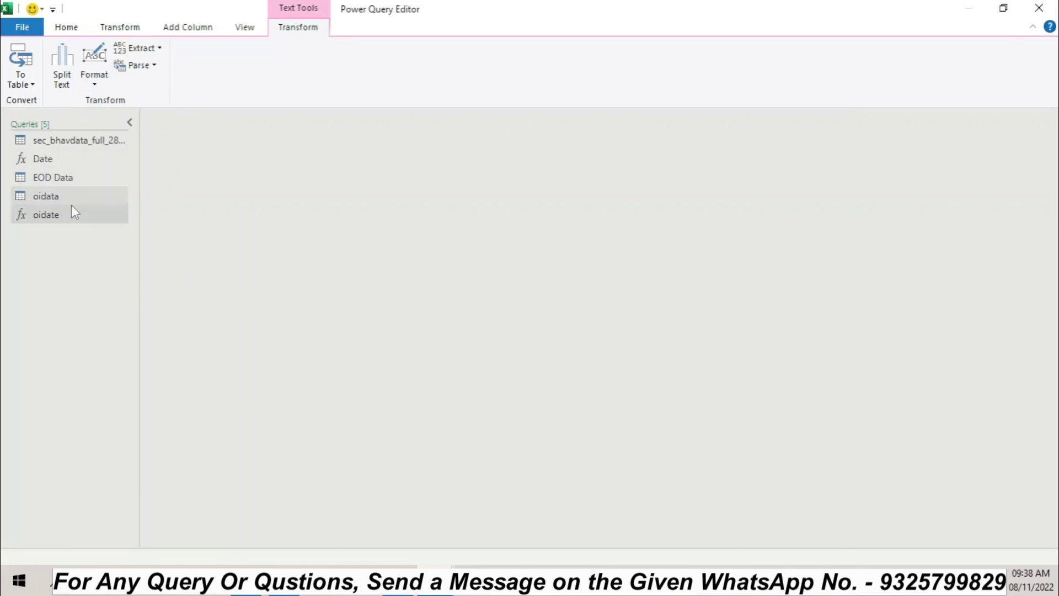
# Close the query editor and load the queries into the workbook, and close the Workbook Queries list
pyautogui.click(72, 27)
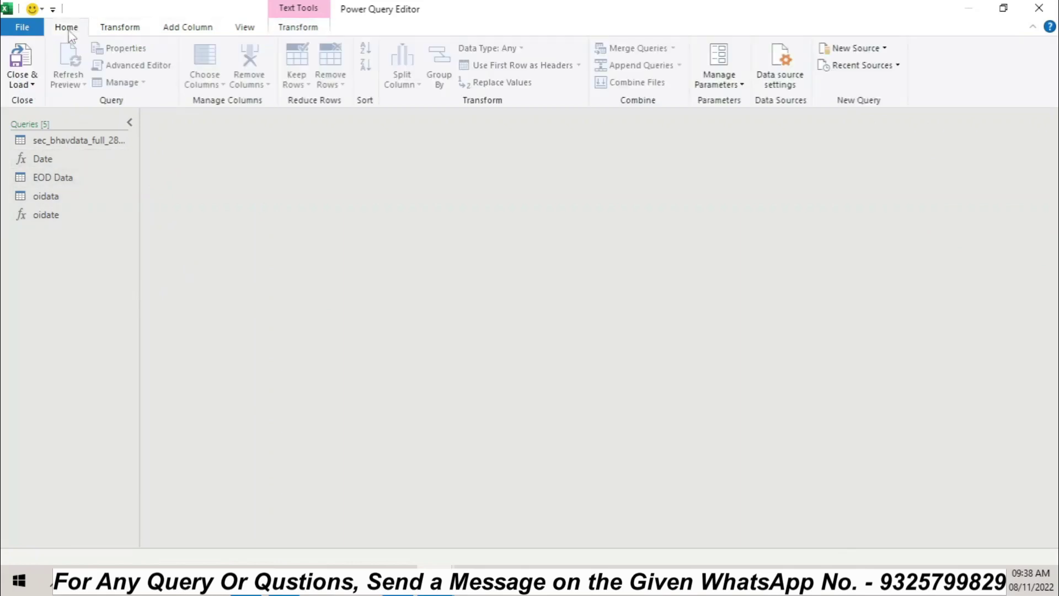
pyautogui.click(22, 58)
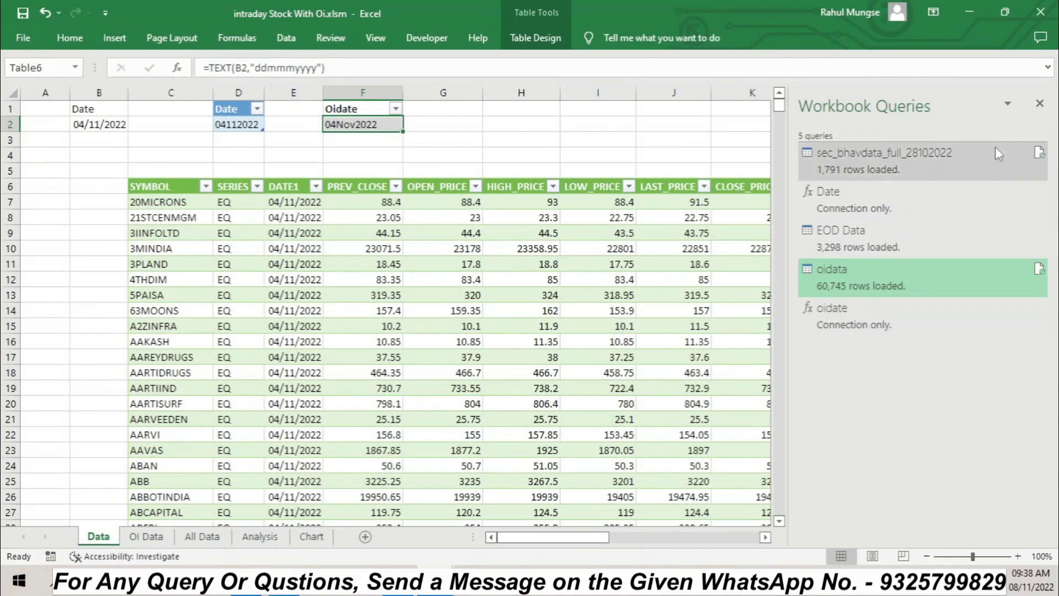
pyautogui.click(1040, 104)
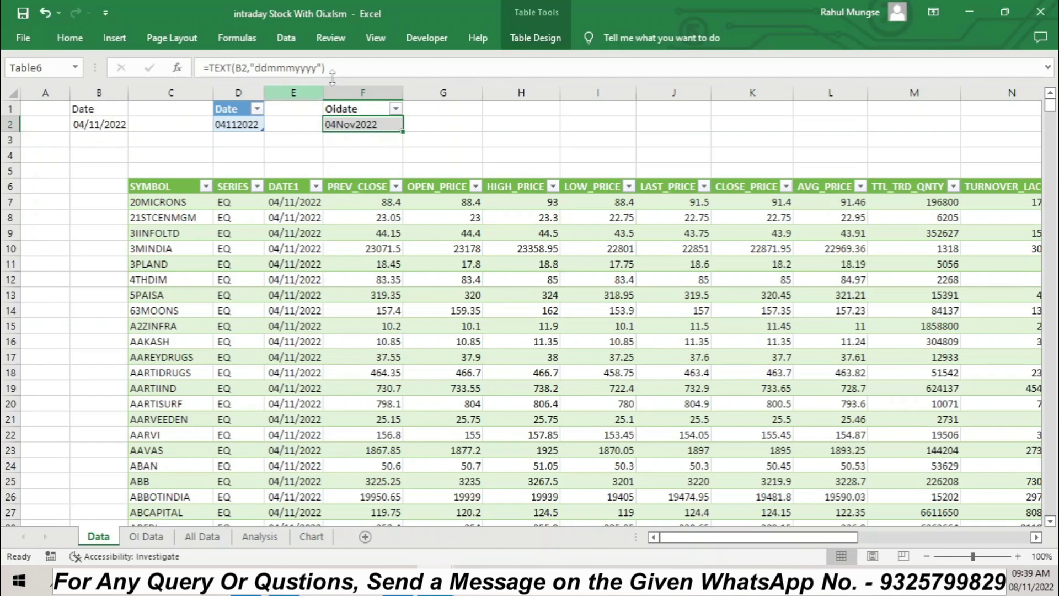
# Check the oidata query among the workbook connections and close the list
pyautogui.click(286, 38)
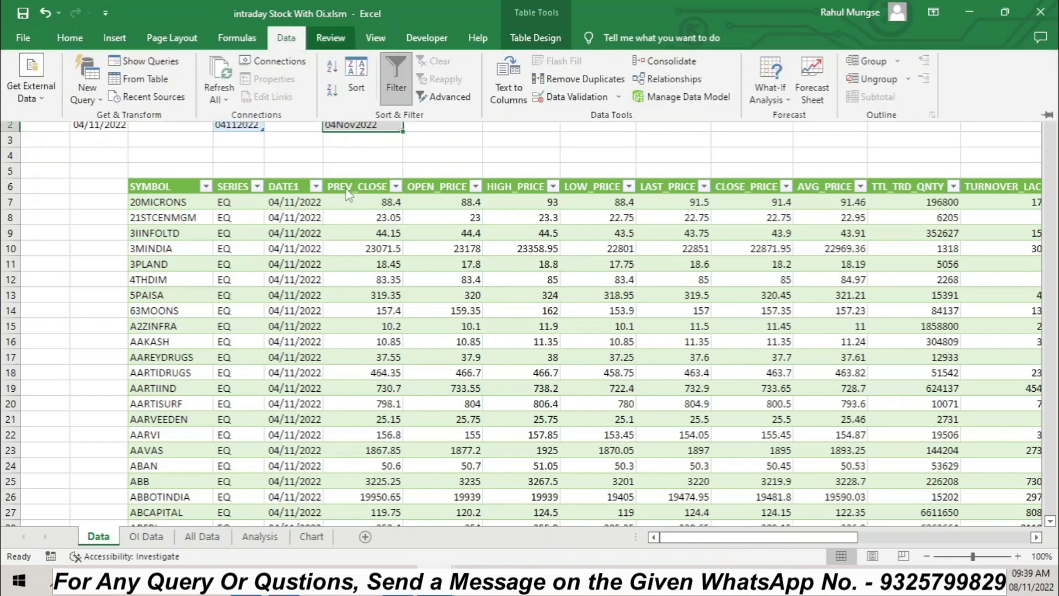
pyautogui.click(284, 55)
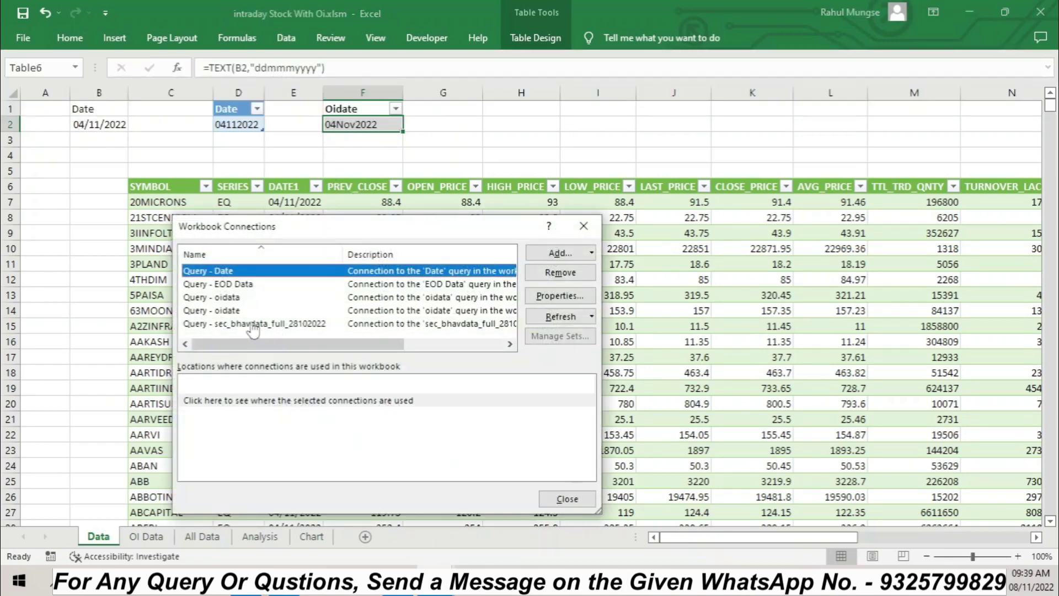
pyautogui.click(232, 301)
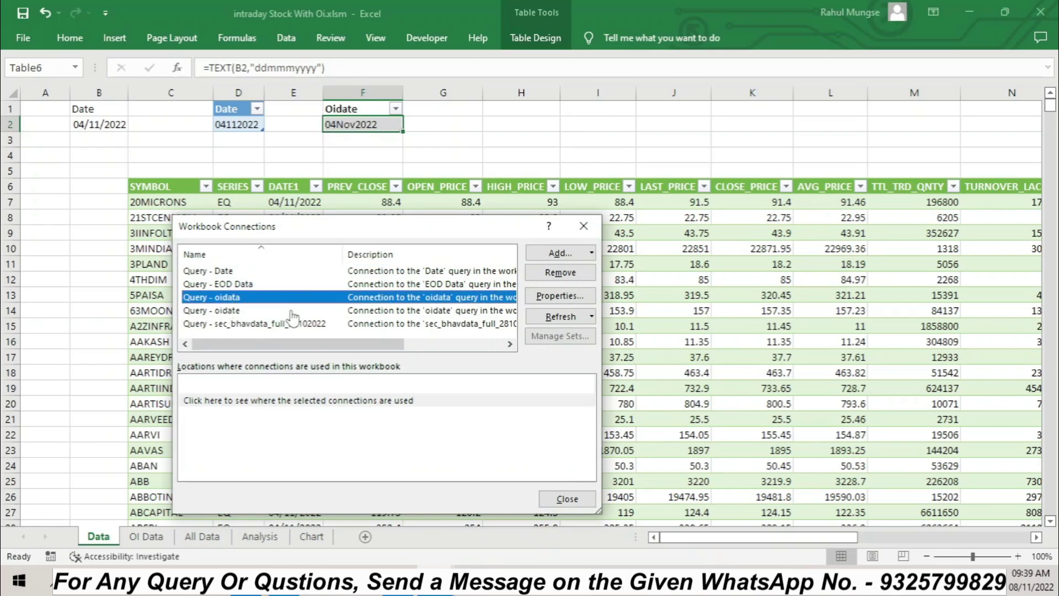
pyautogui.click(584, 226)
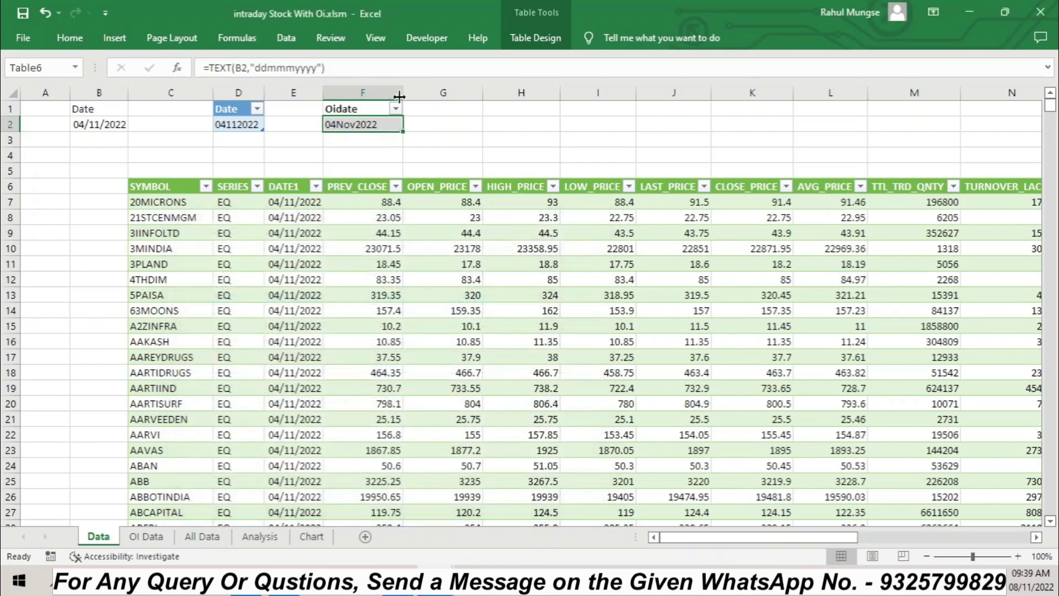
# Rename the oidata query as Open Interest data in the Power Query Editor and load it back to the workbook
pyautogui.click(286, 38)
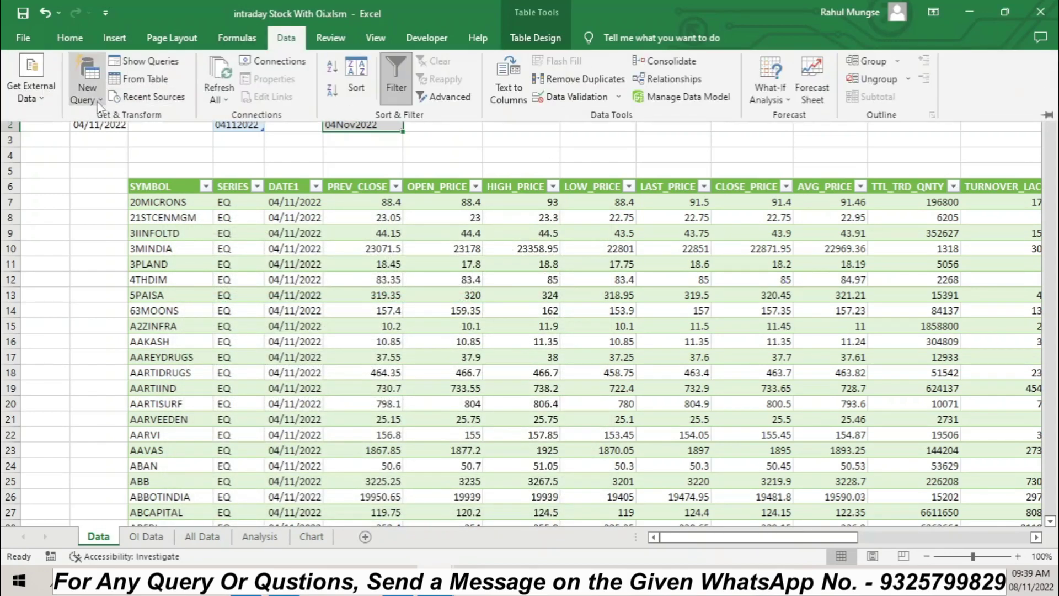
pyautogui.click(98, 102)
pyautogui.moveTo(172, 292)
pyautogui.click(292, 368)
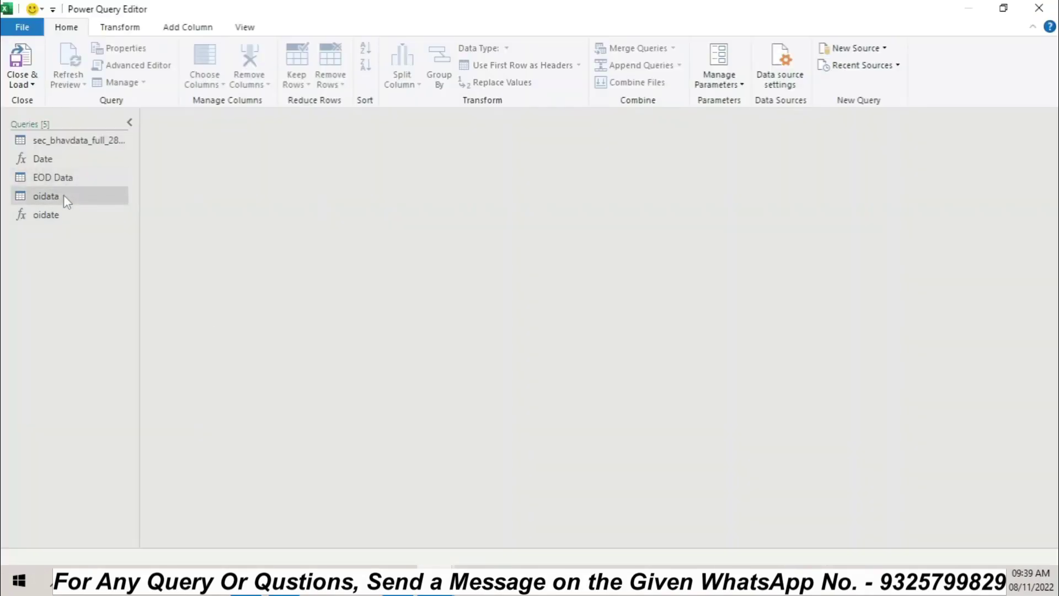
pyautogui.click(64, 196)
pyautogui.click(909, 191)
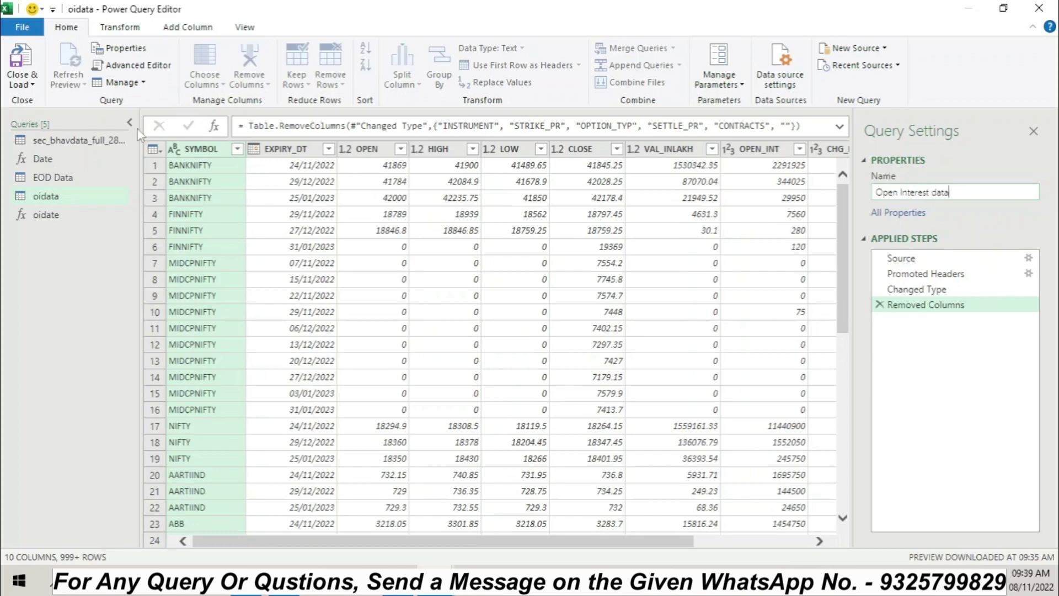
pyautogui.press('Return')
pyautogui.click(28, 80)
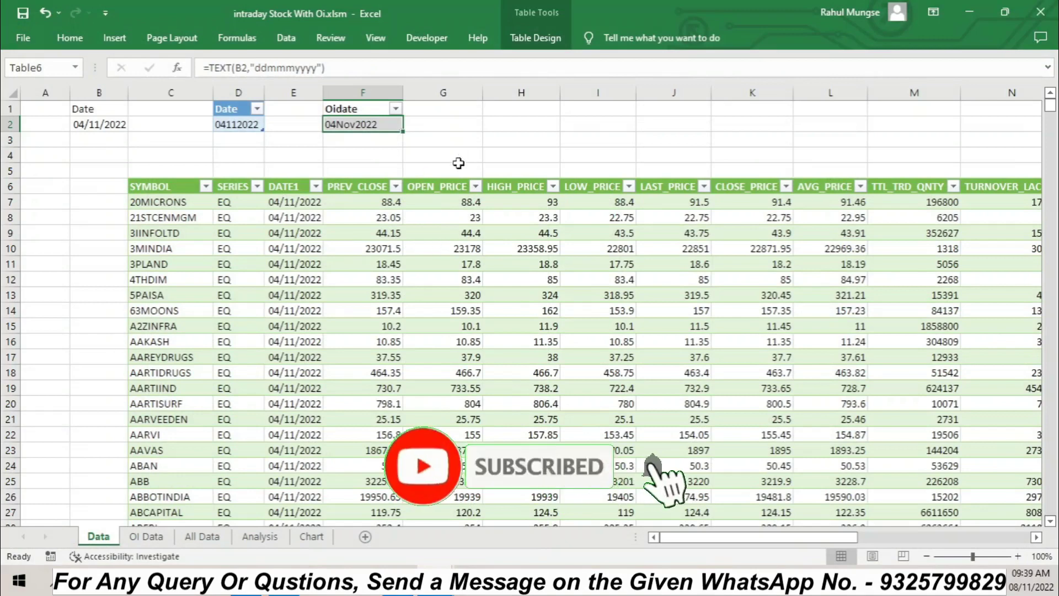
# Refresh the Query - Open Interest data connection from the workbook connections
pyautogui.click(286, 38)
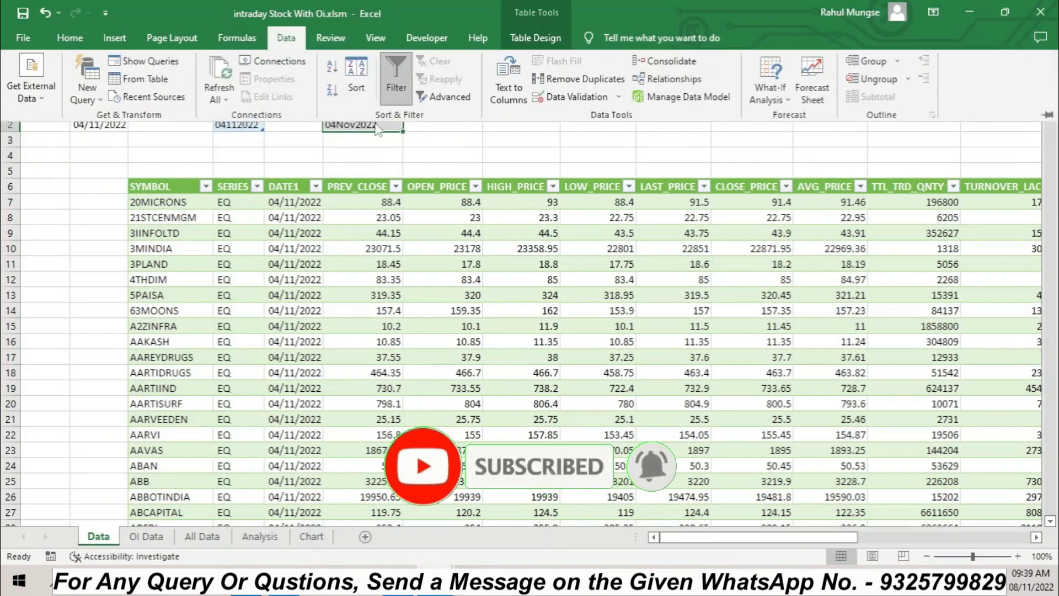
pyautogui.click(287, 65)
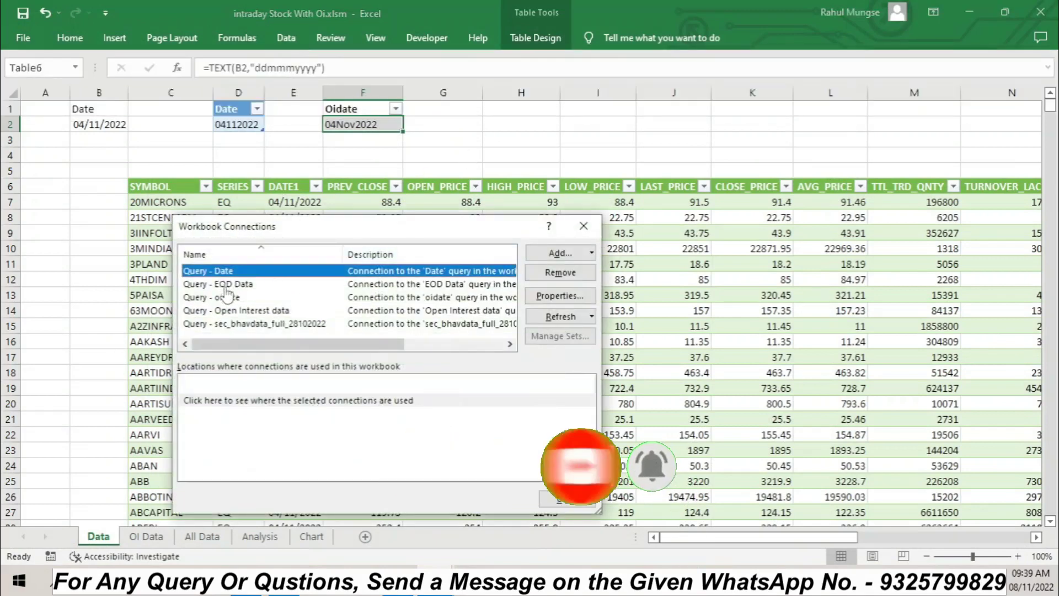
pyautogui.click(263, 310)
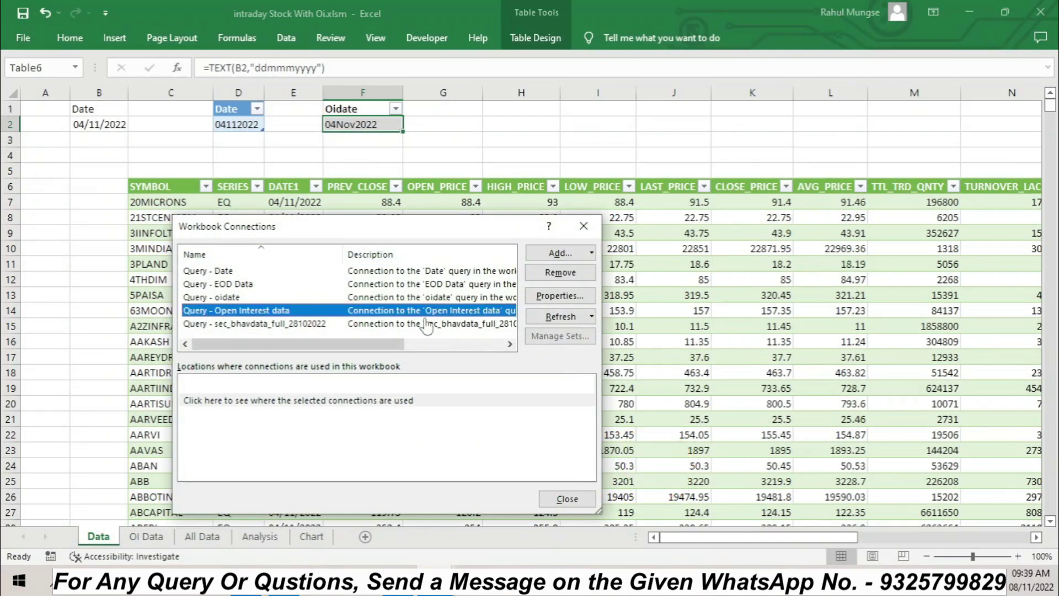
pyautogui.click(560, 296)
pyautogui.click(550, 181)
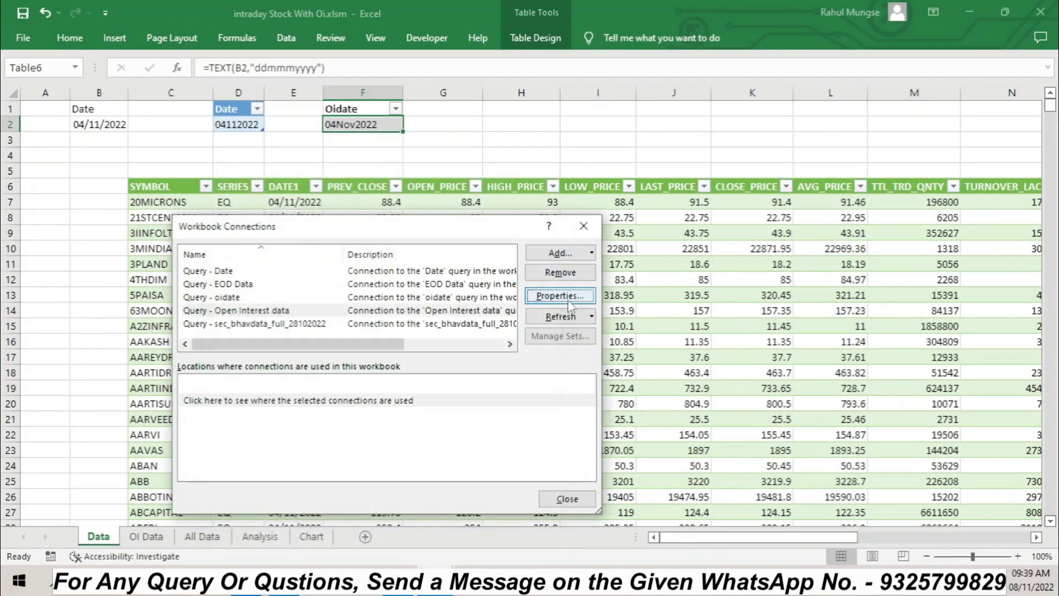
pyautogui.click(558, 316)
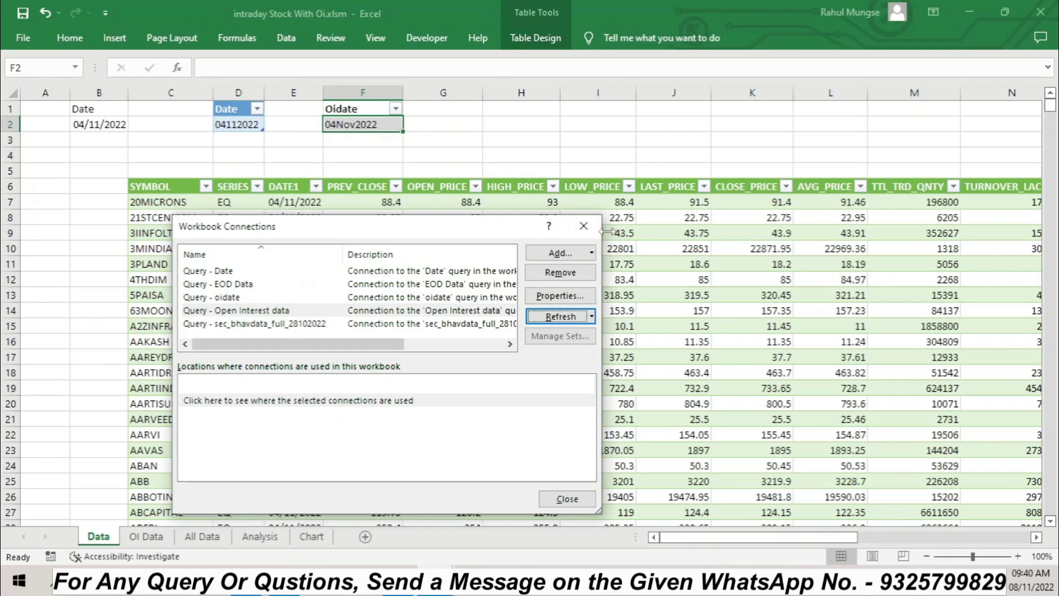
# Confirm the Open Interest data connection's properties with Refresh this connection on Refresh All enabled, and close the workbook connections
pyautogui.click(274, 310)
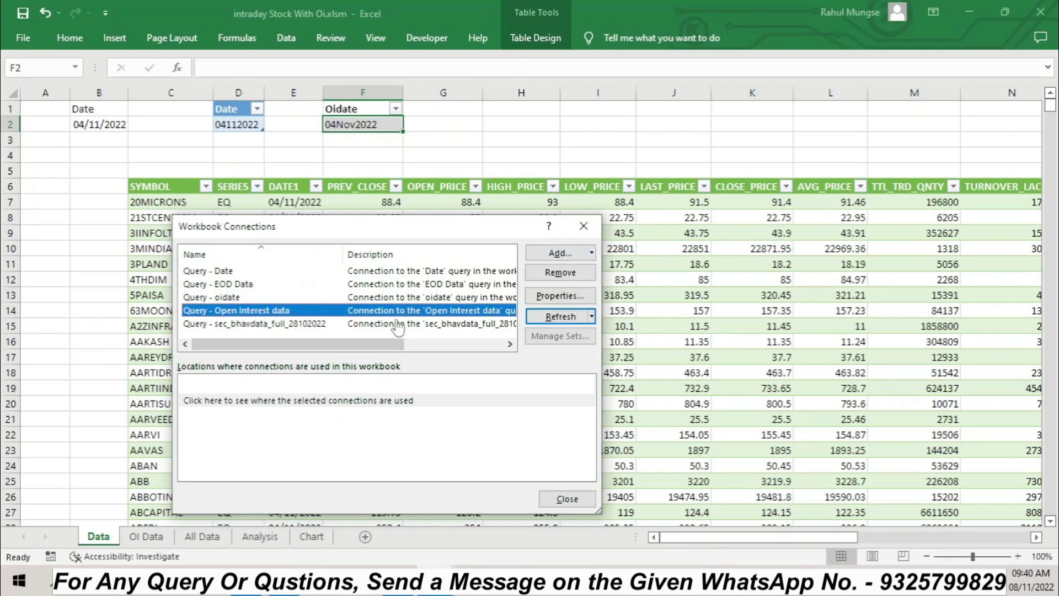
pyautogui.click(560, 295)
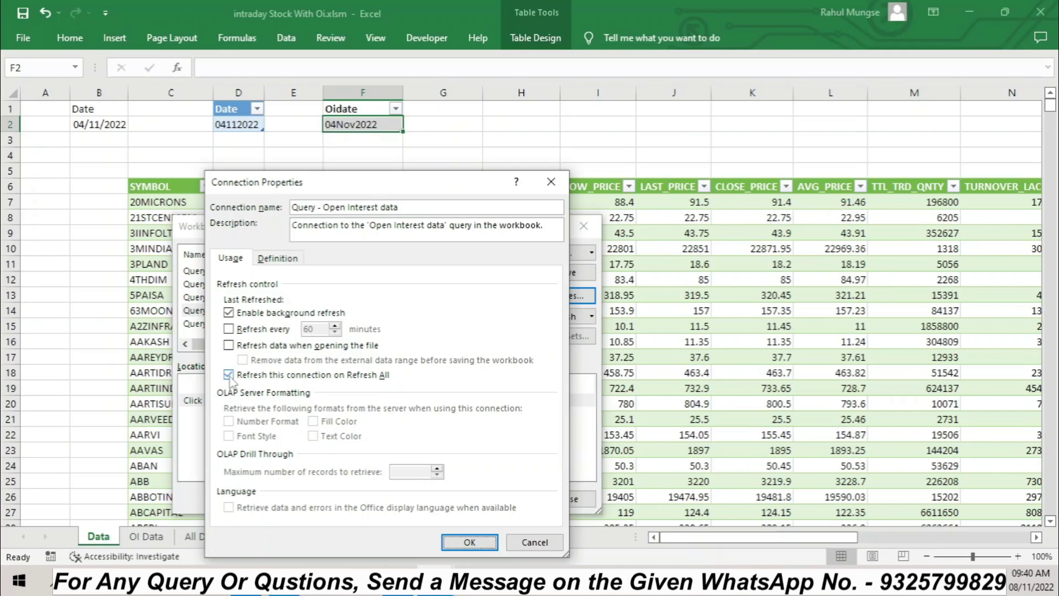
pyautogui.click(470, 543)
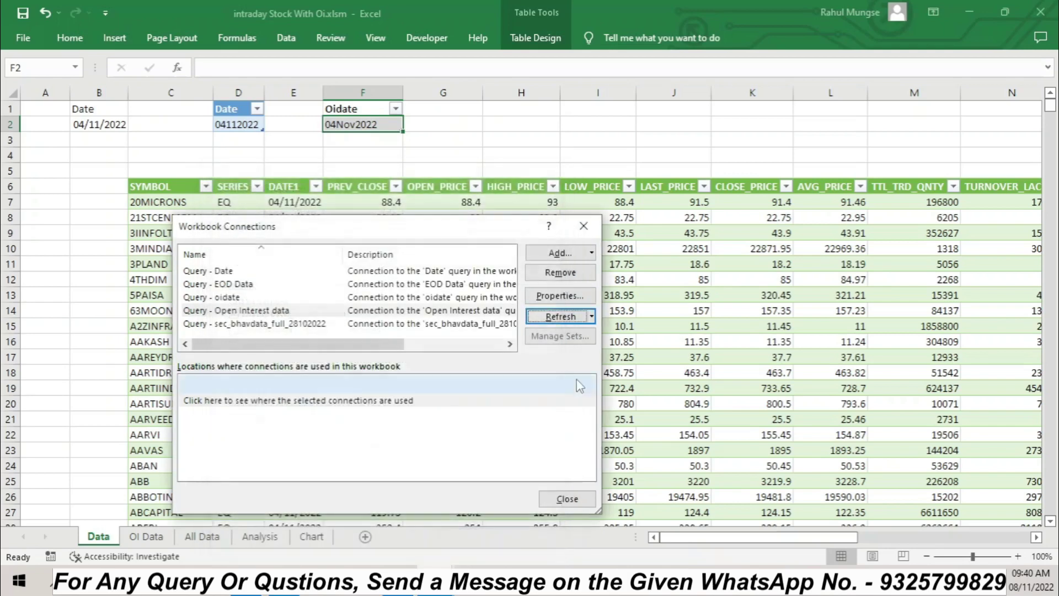
pyautogui.click(583, 225)
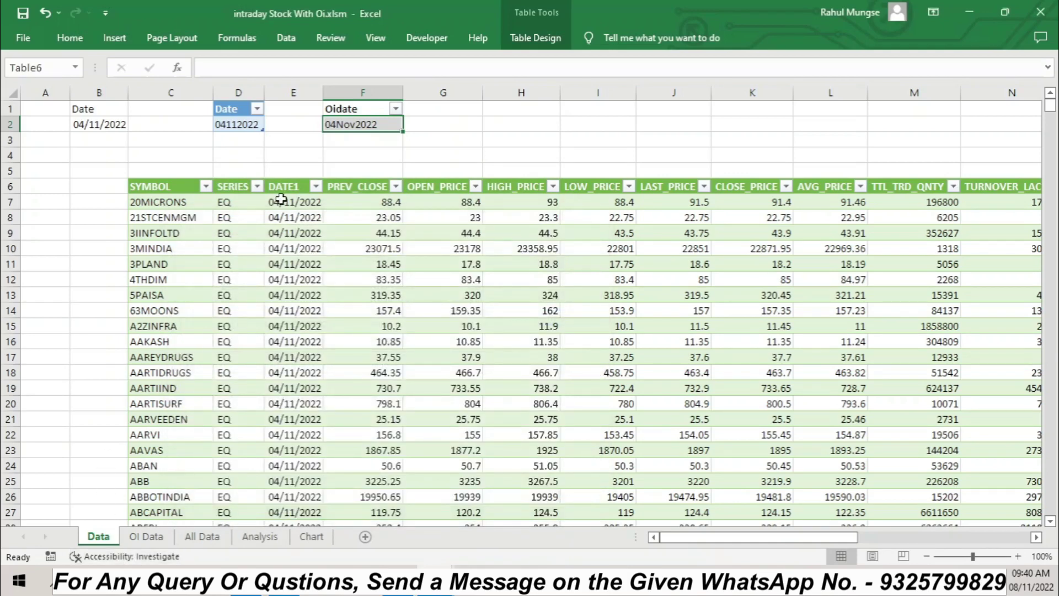
# Review the OI Data sheet and the source bhavcopy file in the OI Data downloads folder
pyautogui.click(148, 536)
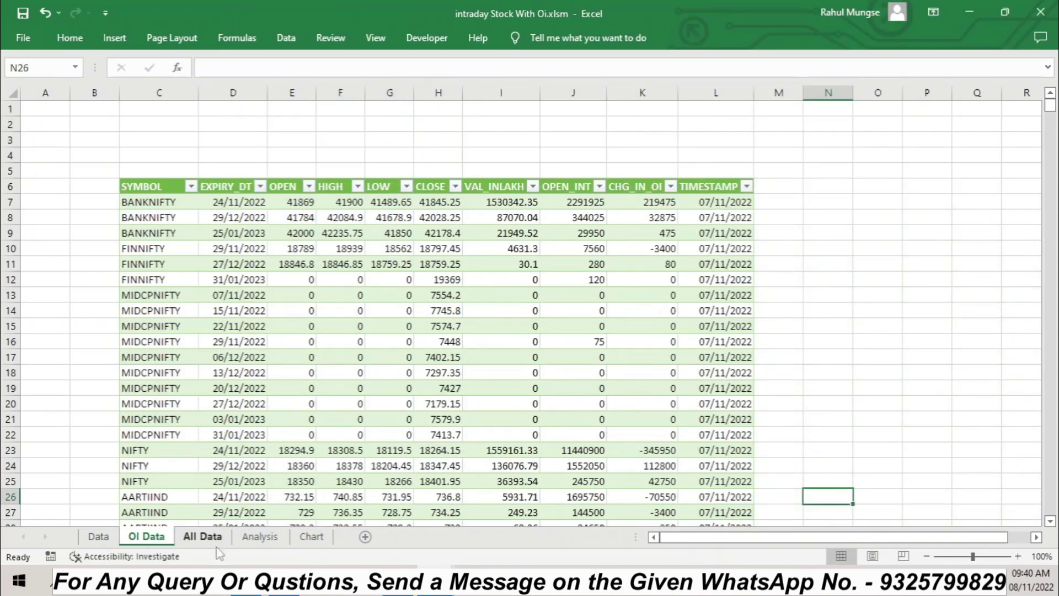
pyautogui.click(246, 580)
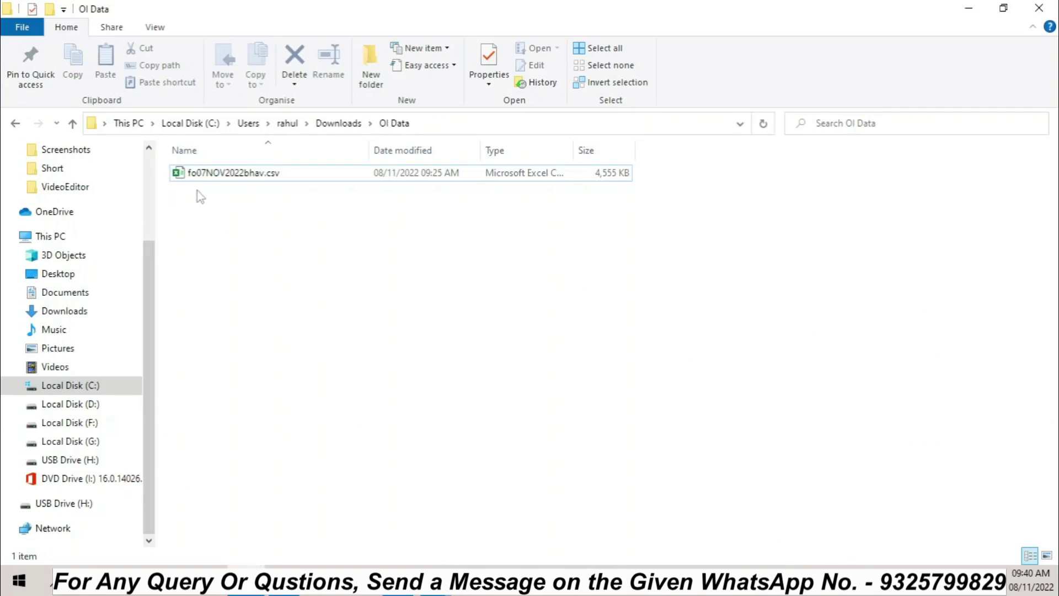
# Switch to Chrome and copy the link address of the F&O-Bhavcopy file (csv) on the NSE derivatives reports page
pyautogui.hotkey('alt', 'Tab')
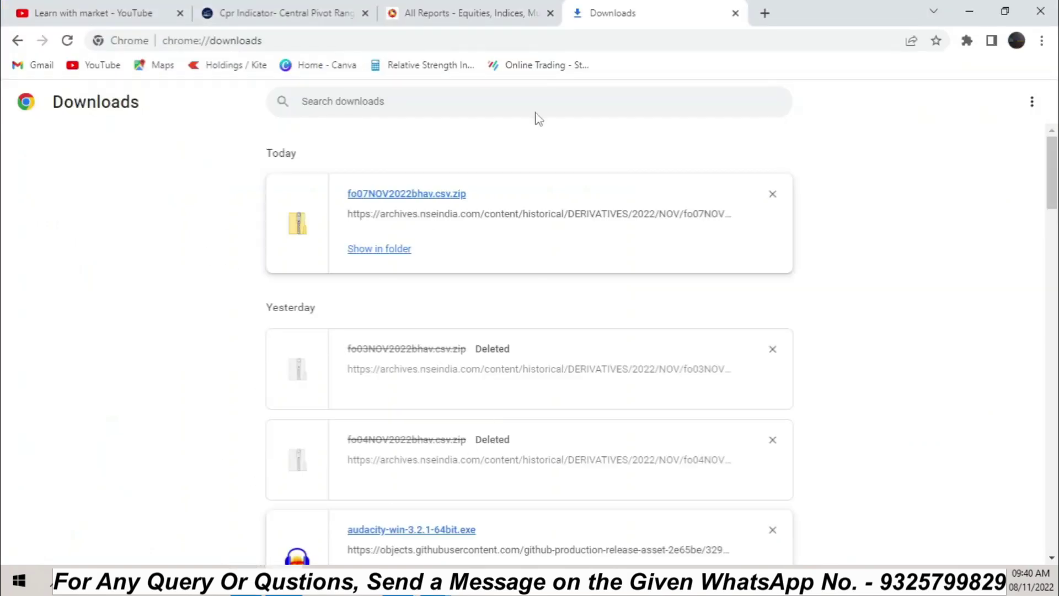
pyautogui.click(474, 15)
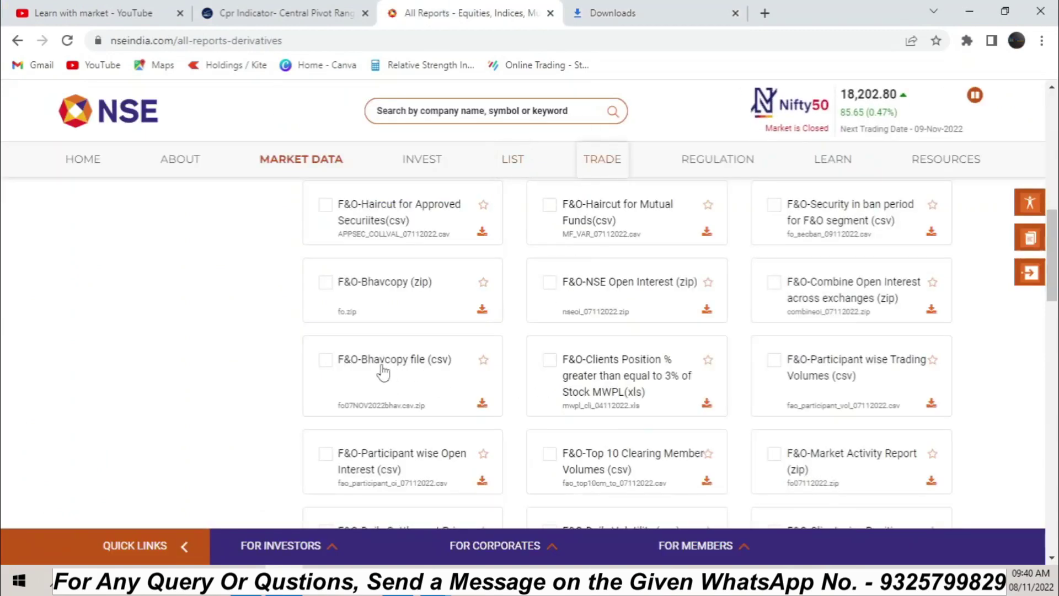
pyautogui.rightClick(483, 405)
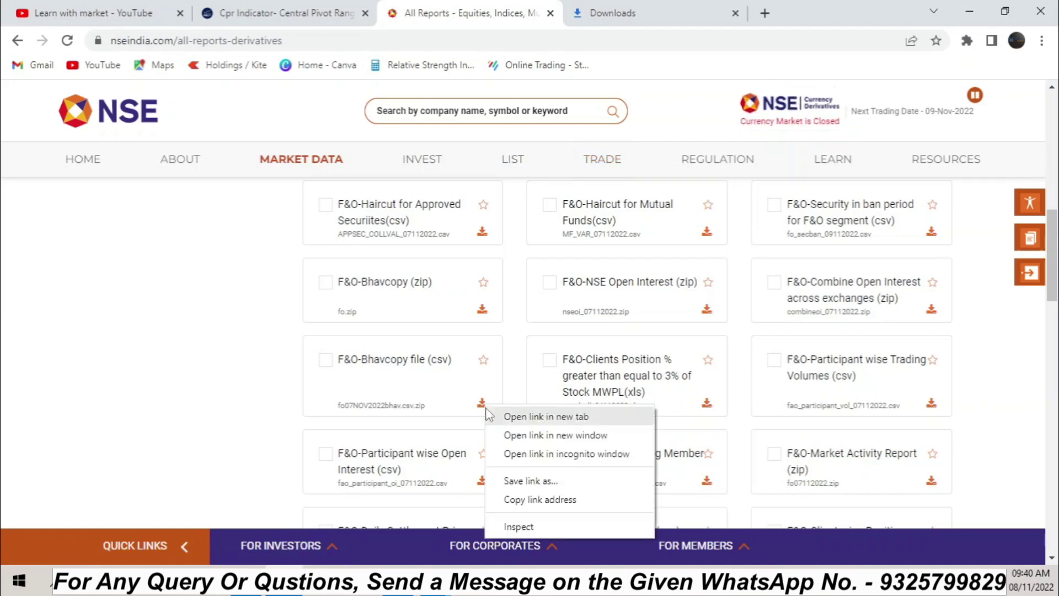
pyautogui.click(540, 499)
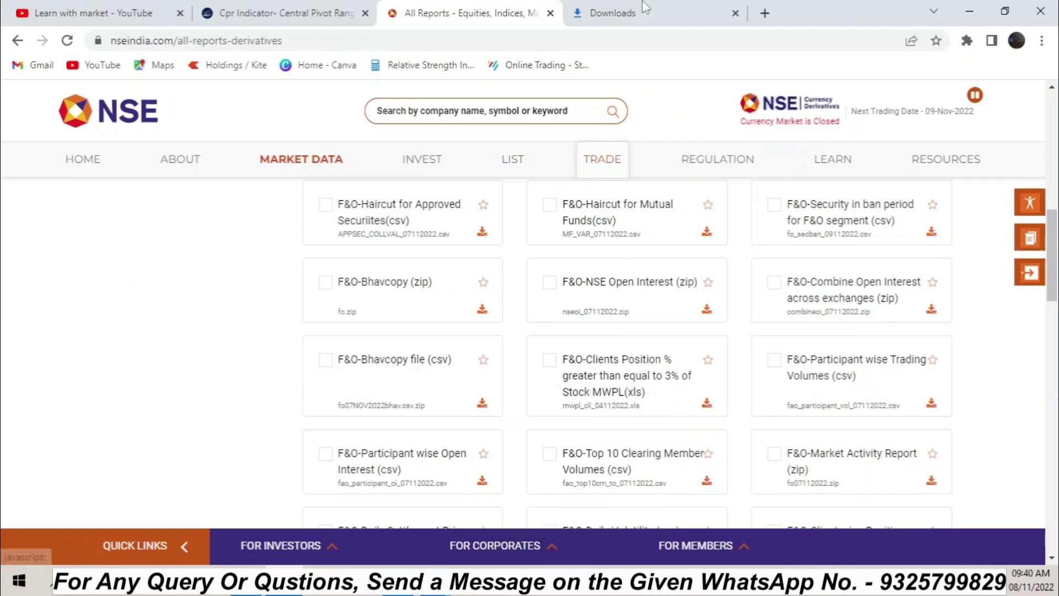
# Open the copied bhavcopy link in the browser's Downloads page tab
pyautogui.click(607, 14)
pyautogui.click(367, 41)
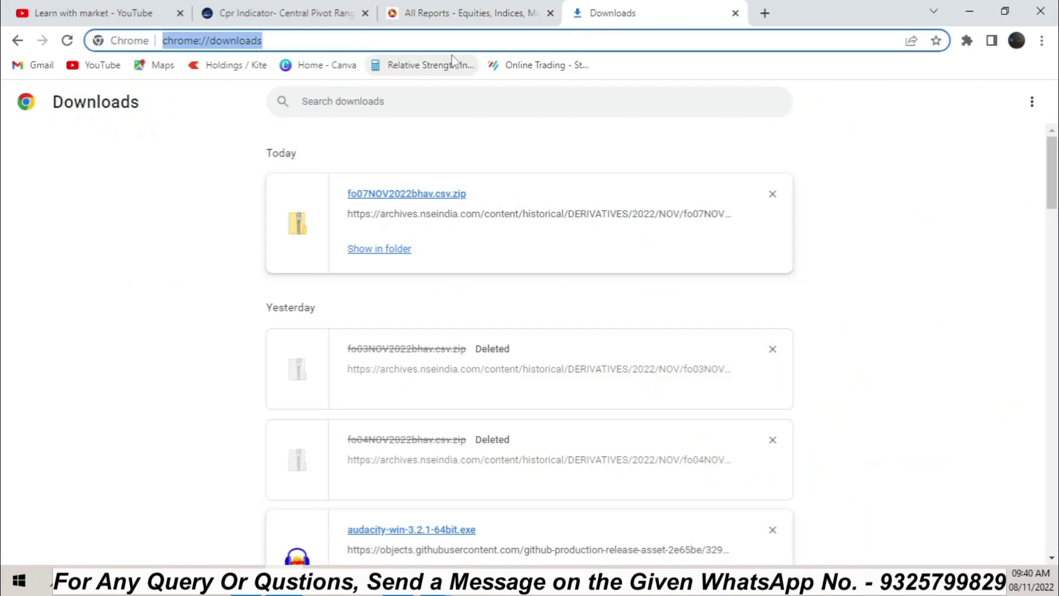
pyautogui.hotkey('ctrl', 'v')
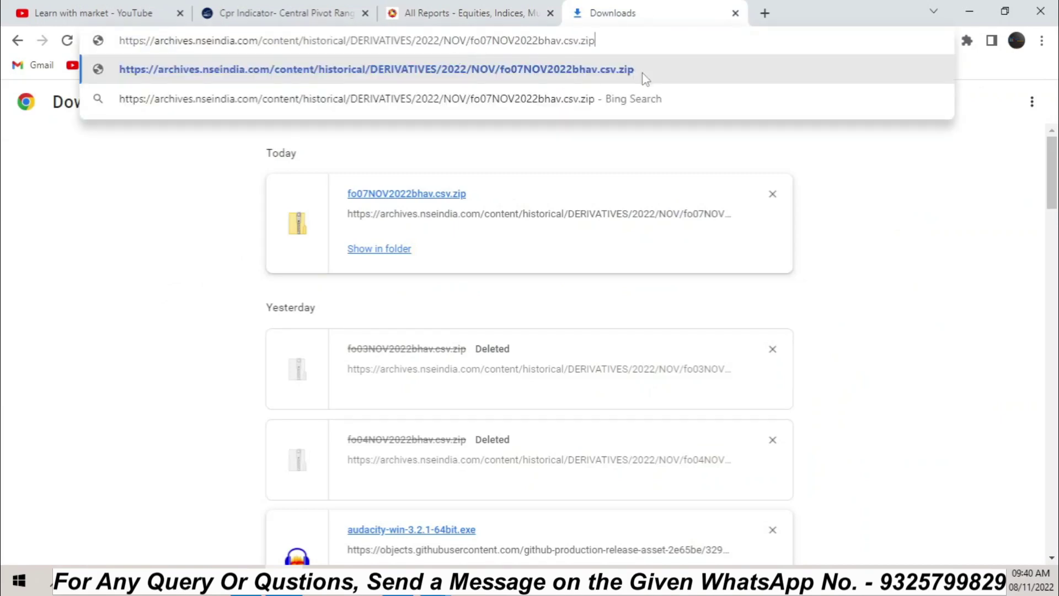
pyautogui.press('Return')
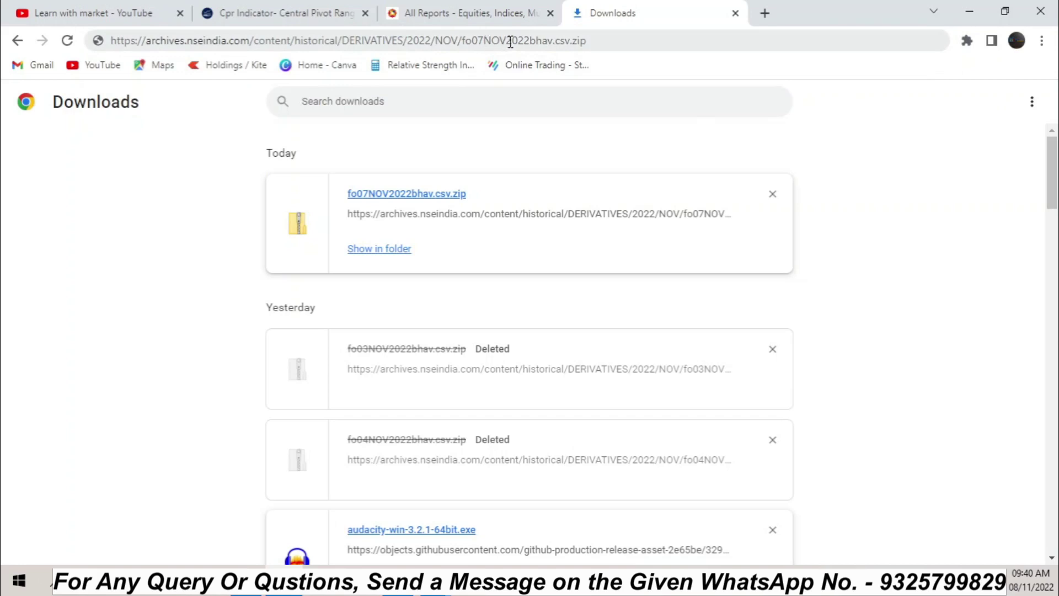
# Change the date in the bhavcopy link to 04NOV2022 and download that day's zip file
pyautogui.click(482, 41)
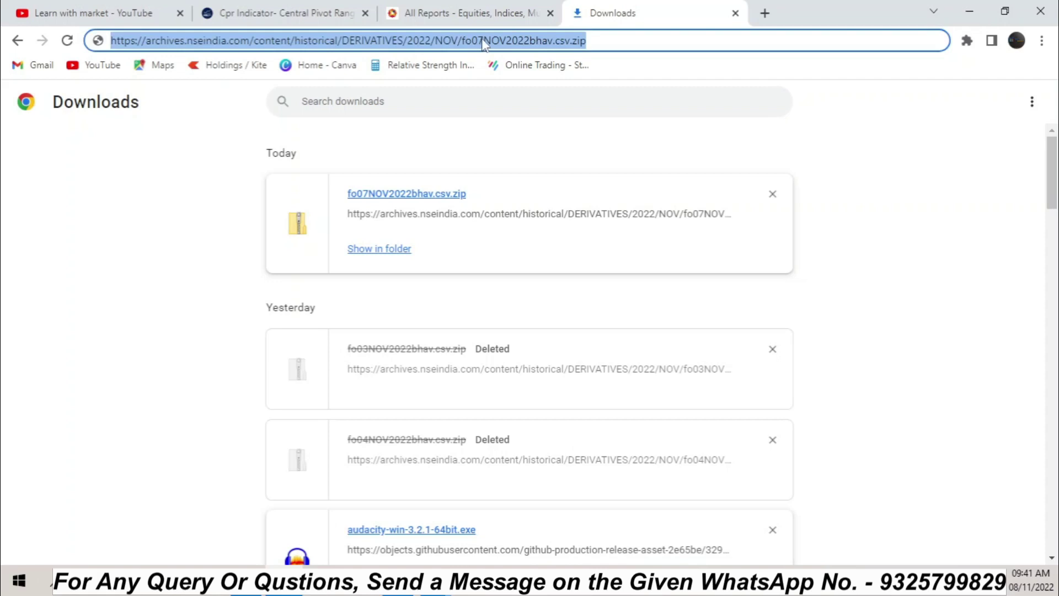
pyautogui.click(482, 40)
pyautogui.press('BackSpace')
pyautogui.write('4')
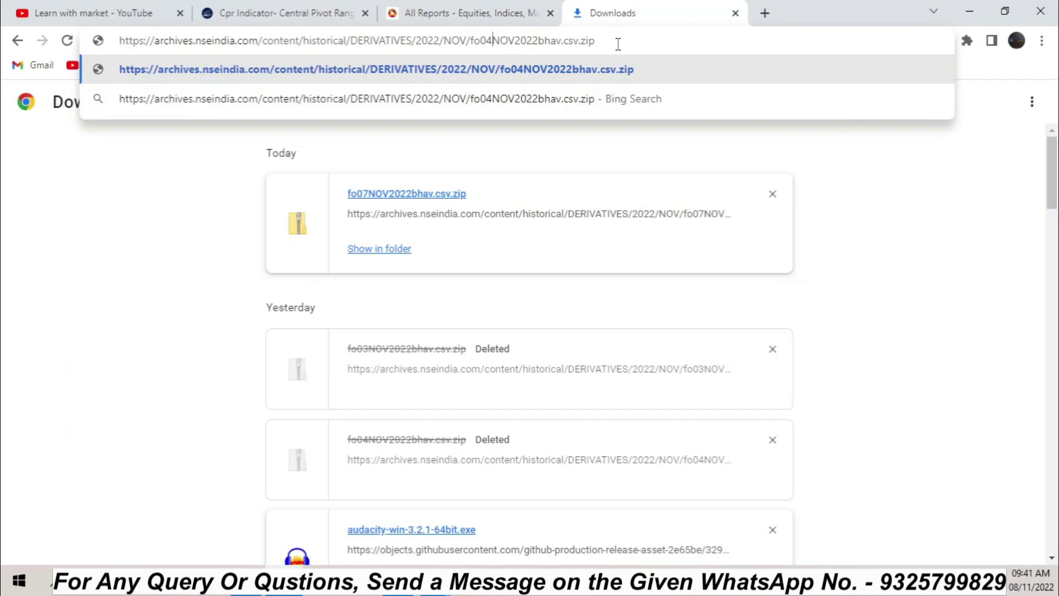
pyautogui.press('Return')
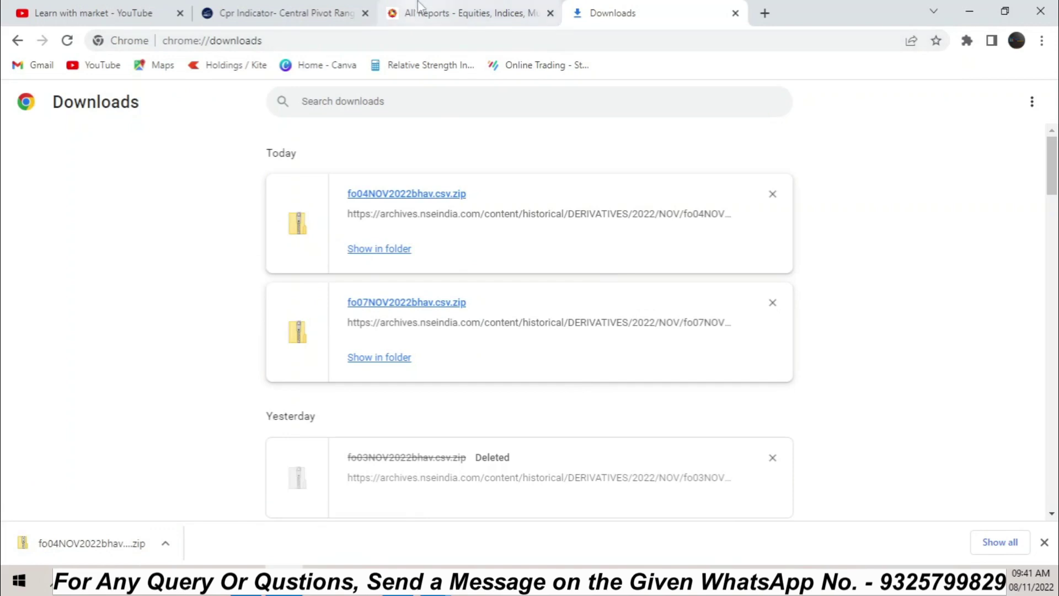
# Enter the fo07NOV2022 bhavcopy link again and change its file name date to 20OCT2022
pyautogui.click(381, 40)
pyautogui.write('https://archives.nseindia.com/content/historical/DERIVATIVES/2022/NOV/fo07NOV2022bhav.csv.zip')
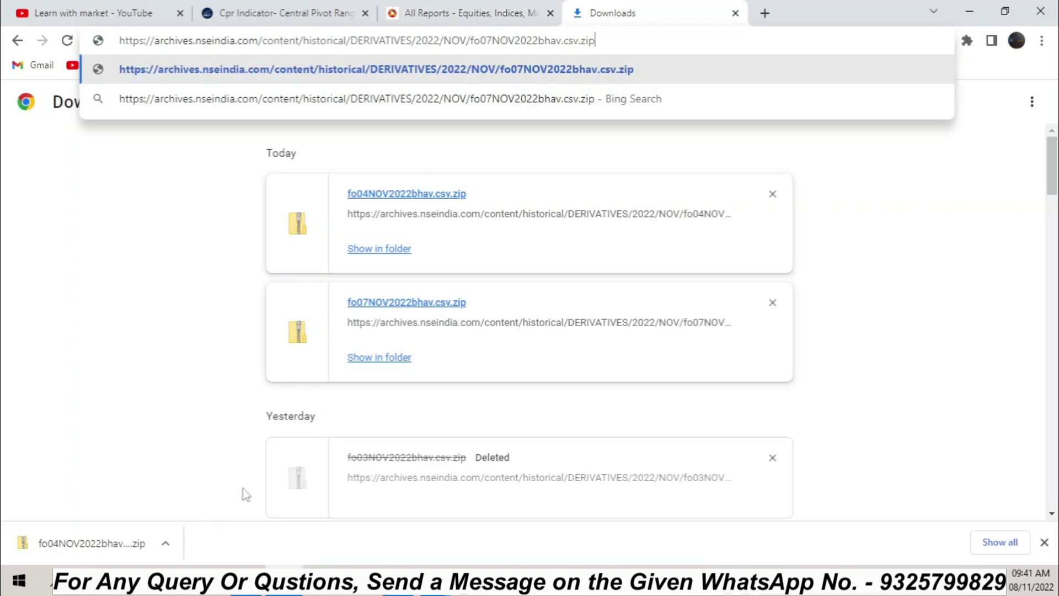
pyautogui.click(492, 40)
pyautogui.press('BackSpace')
pyautogui.press('BackSpace')
pyautogui.write('20')
pyautogui.press('Delete')
pyautogui.press('Delete')
pyautogui.press('Delete')
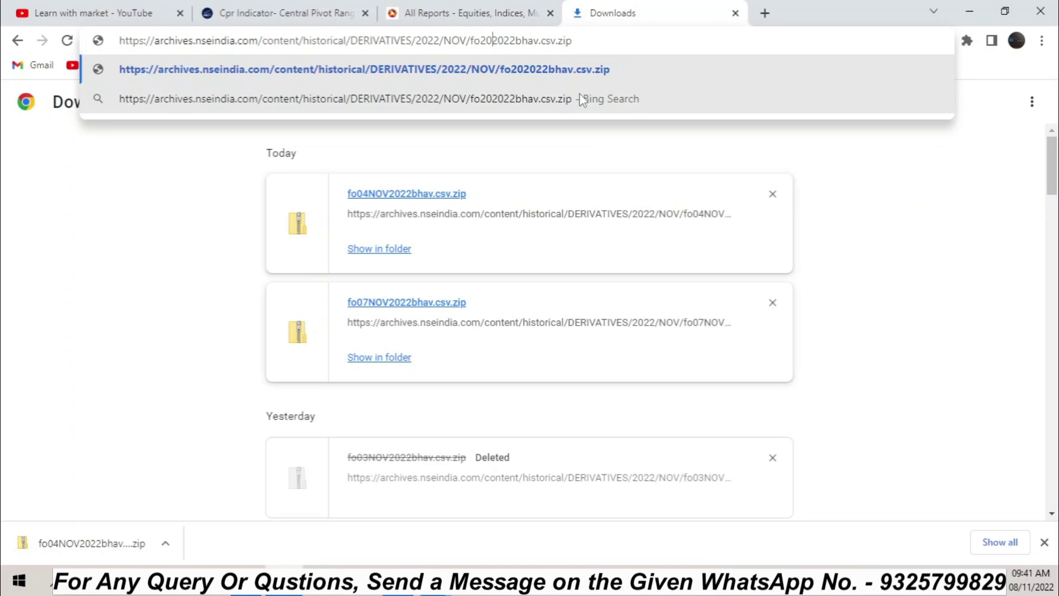
pyautogui.write('oct')
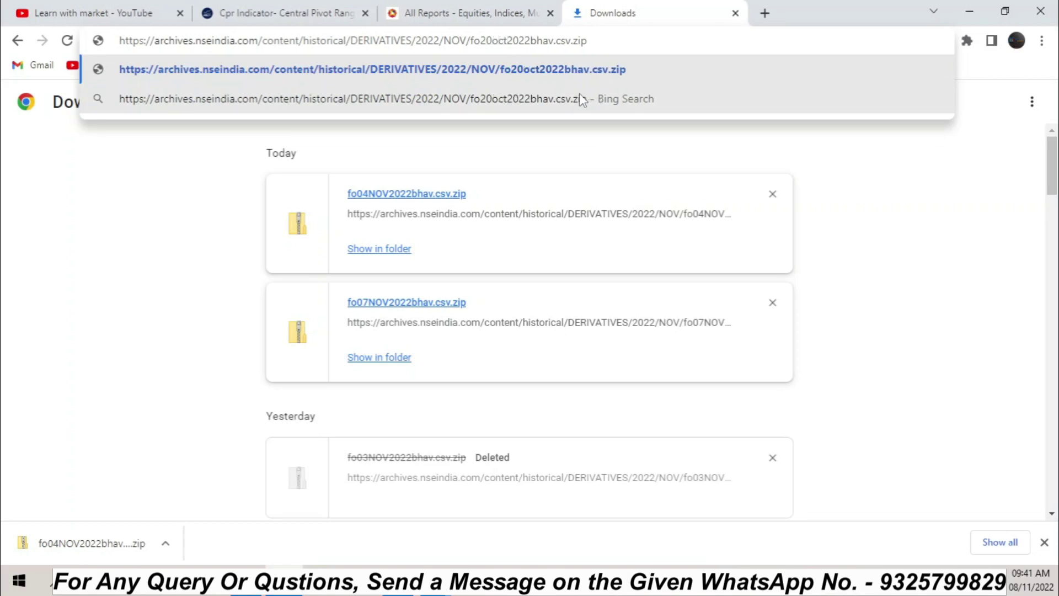
pyautogui.press('BackSpace')
pyautogui.press('BackSpace')
pyautogui.press('BackSpace')
pyautogui.write('OCT')
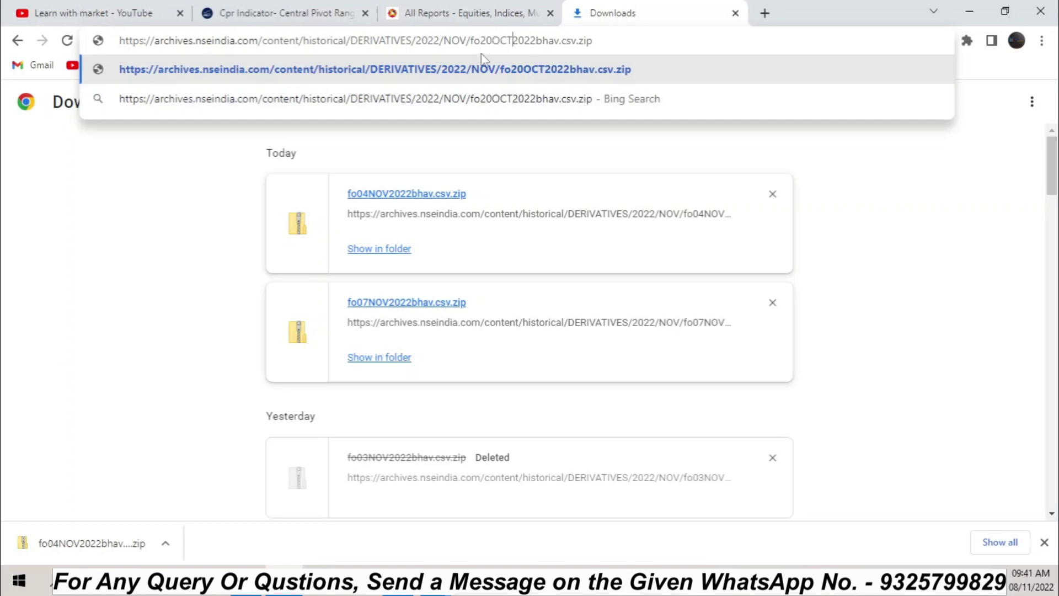
# Change the month folder in the link to OCT and download fo20OCT2022bhav.csv.zip
pyautogui.click(467, 40)
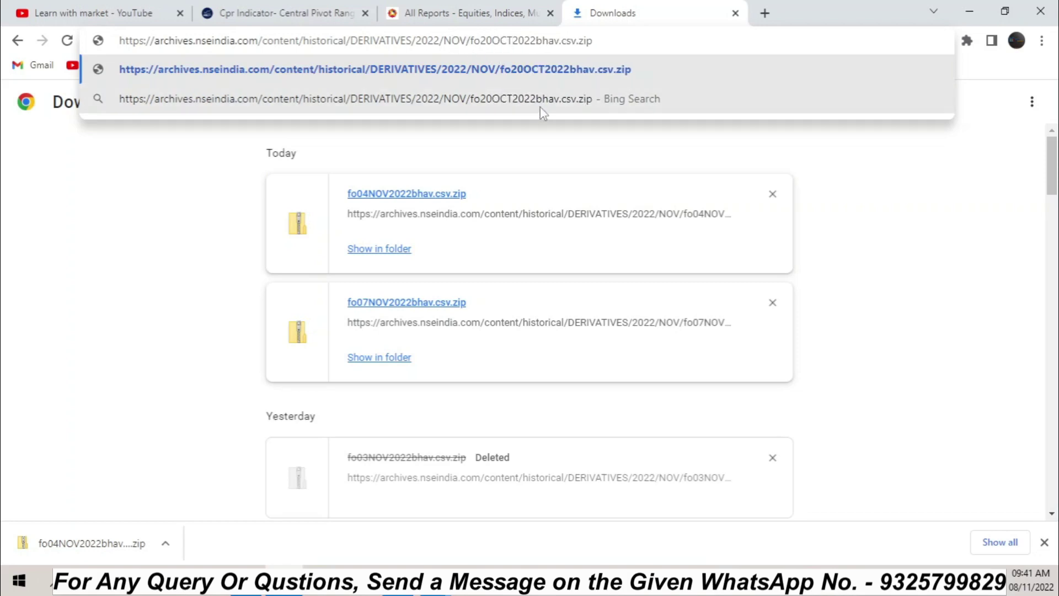
pyautogui.press('BackSpace')
pyautogui.press('BackSpace')
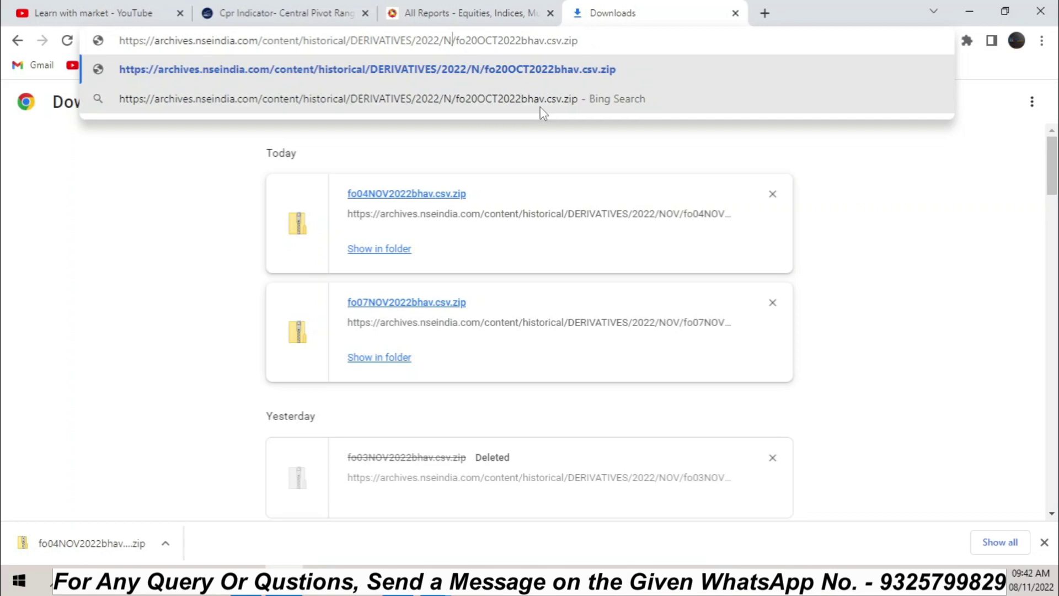
pyautogui.press('BackSpace')
pyautogui.write('OCT')
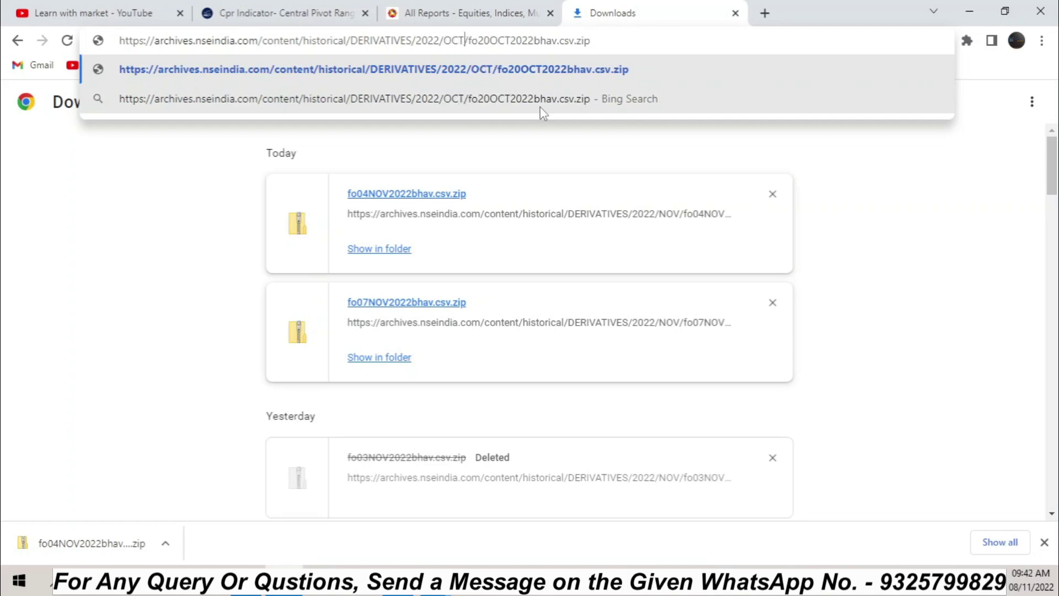
pyautogui.press('Return')
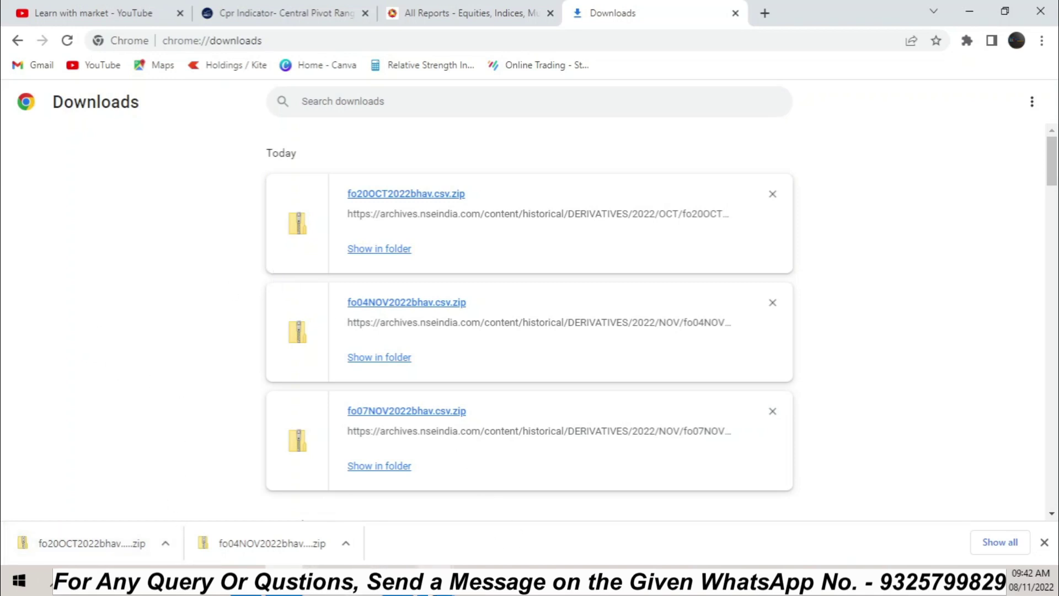
# Switch to the Excel workbook, launch the Power Query Editor and select the Open Interest data query
pyautogui.moveTo(437, 581)
pyautogui.click(492, 532)
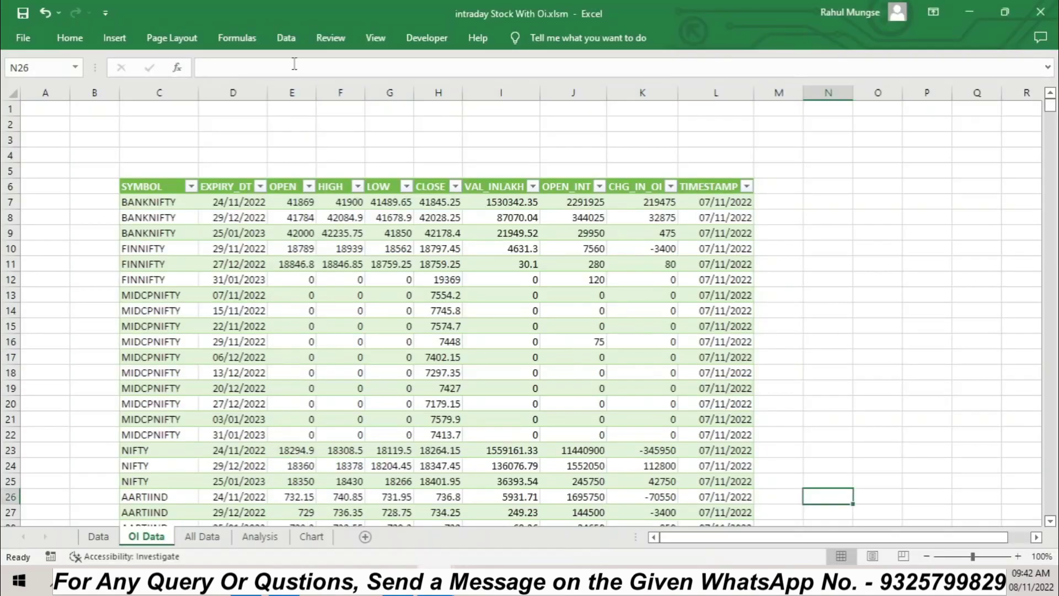
pyautogui.click(286, 37)
pyautogui.click(221, 78)
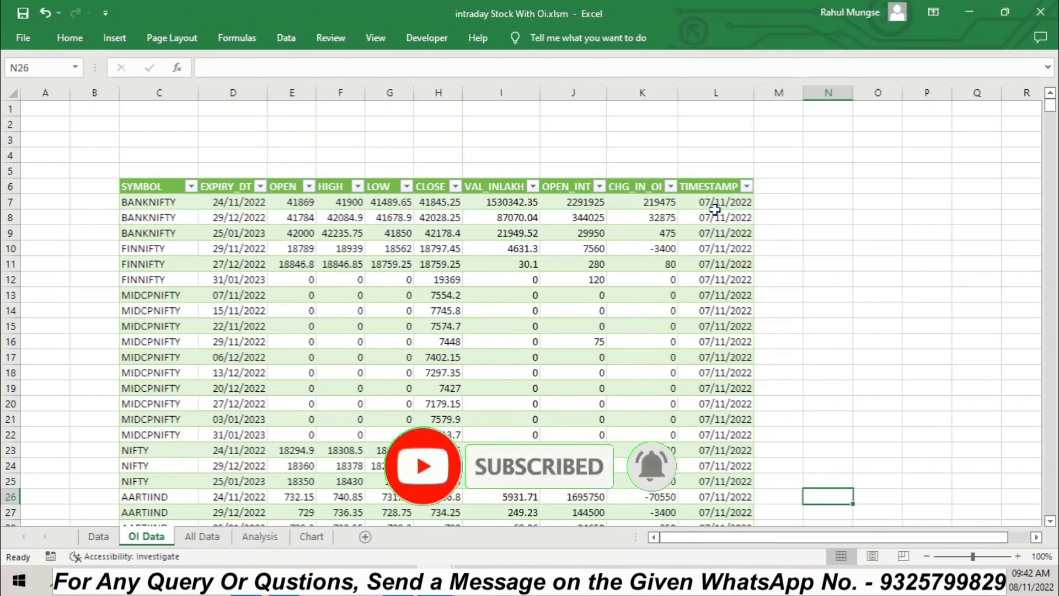
pyautogui.click(287, 38)
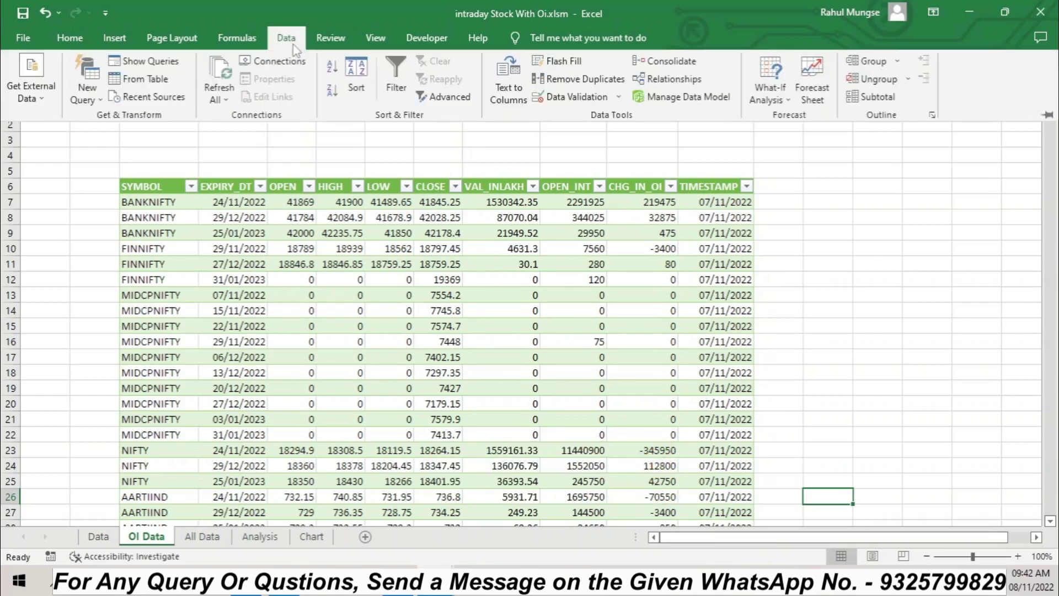
pyautogui.click(88, 93)
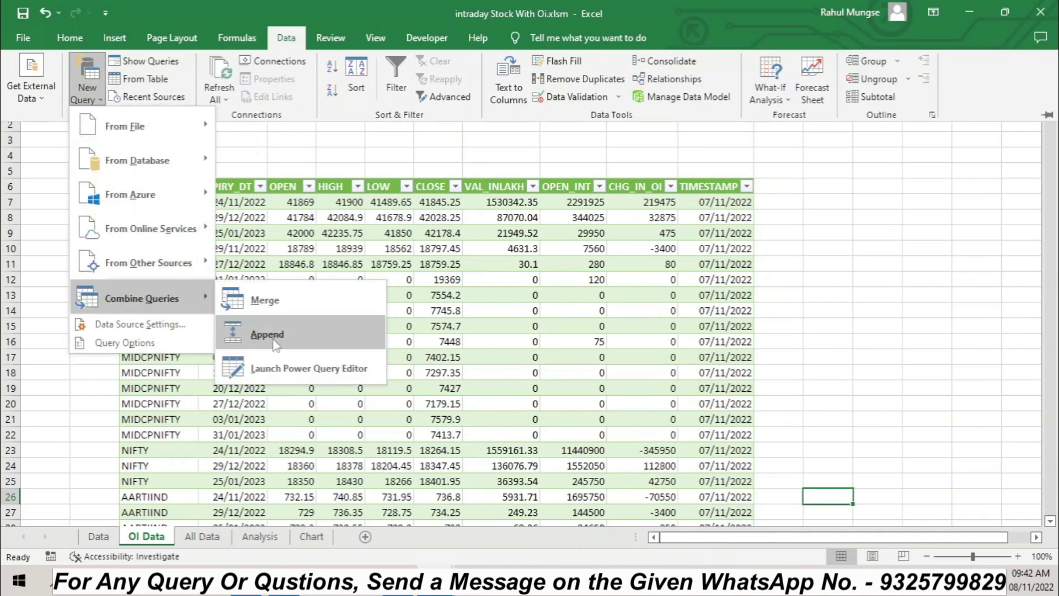
pyautogui.click(262, 333)
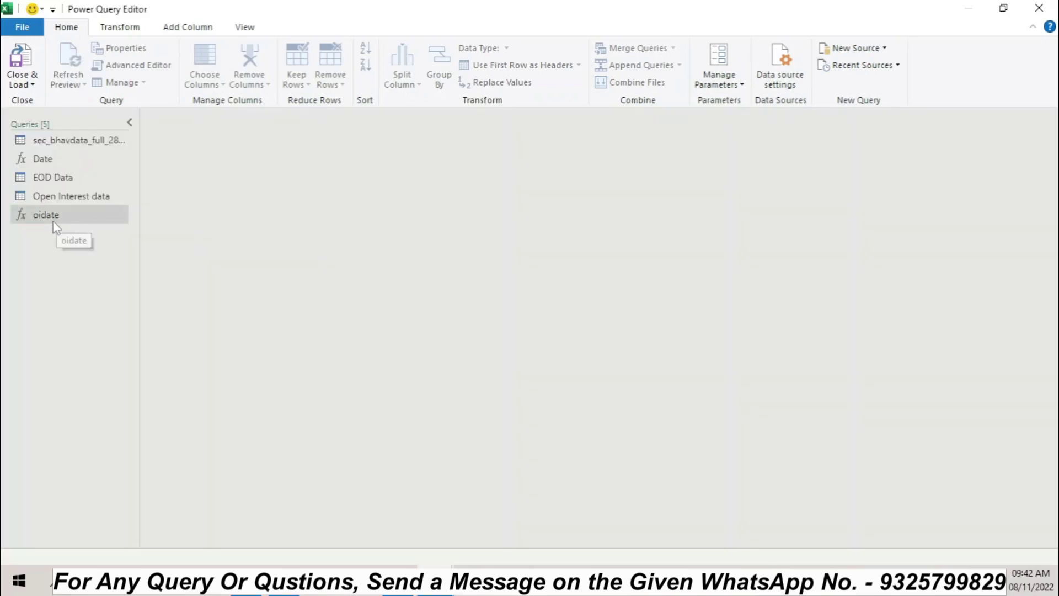
pyautogui.click(54, 221)
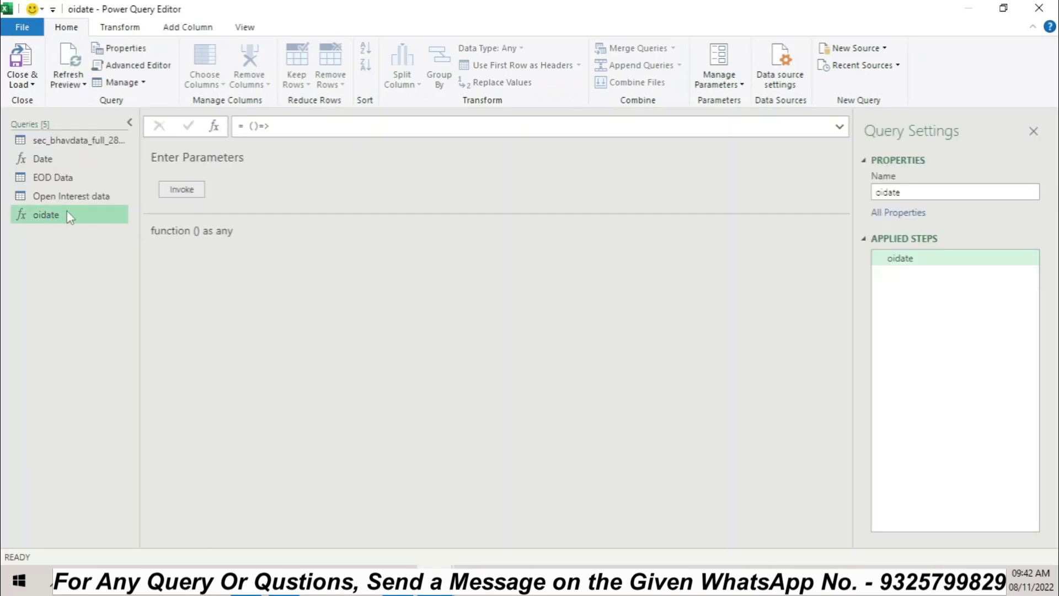
pyautogui.click(60, 198)
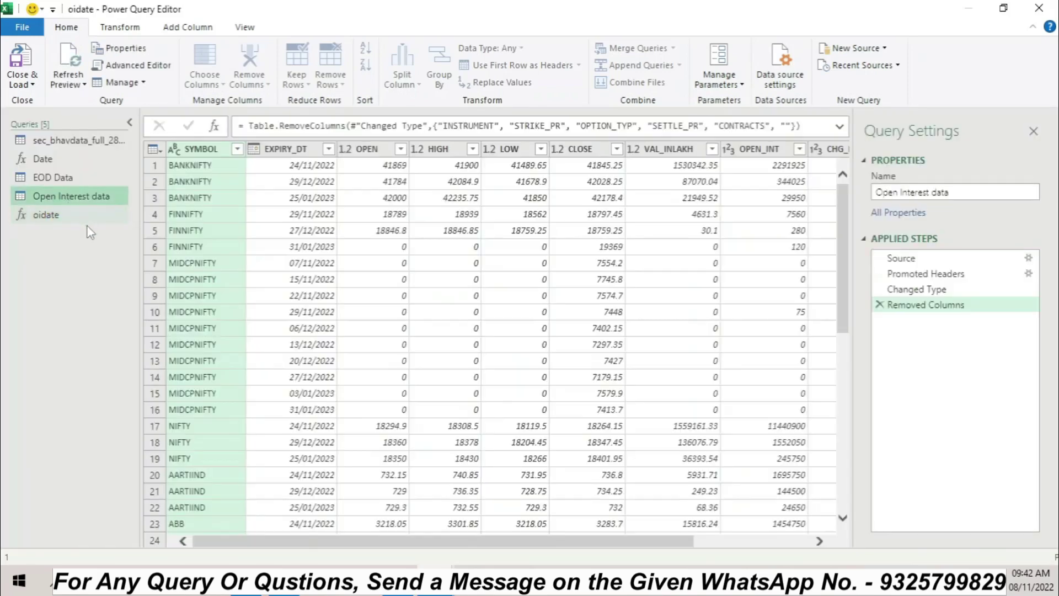
pyautogui.click(82, 217)
pyautogui.click(68, 200)
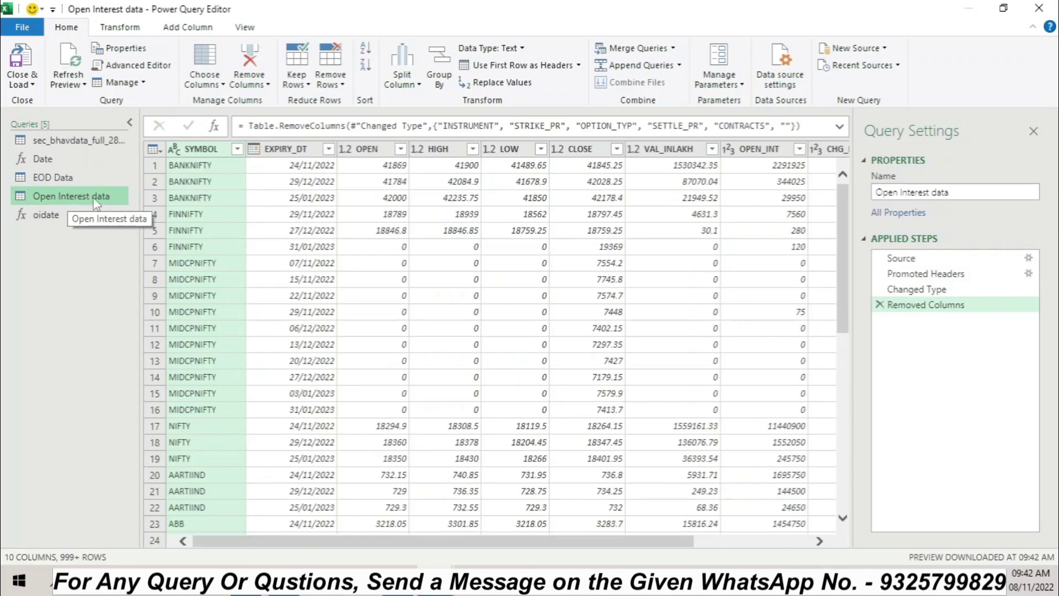
# In the Open Interest data query's code, replace 07NOV2022 in the source file path with " & oidate() & " and apply the change
pyautogui.rightClick(52, 197)
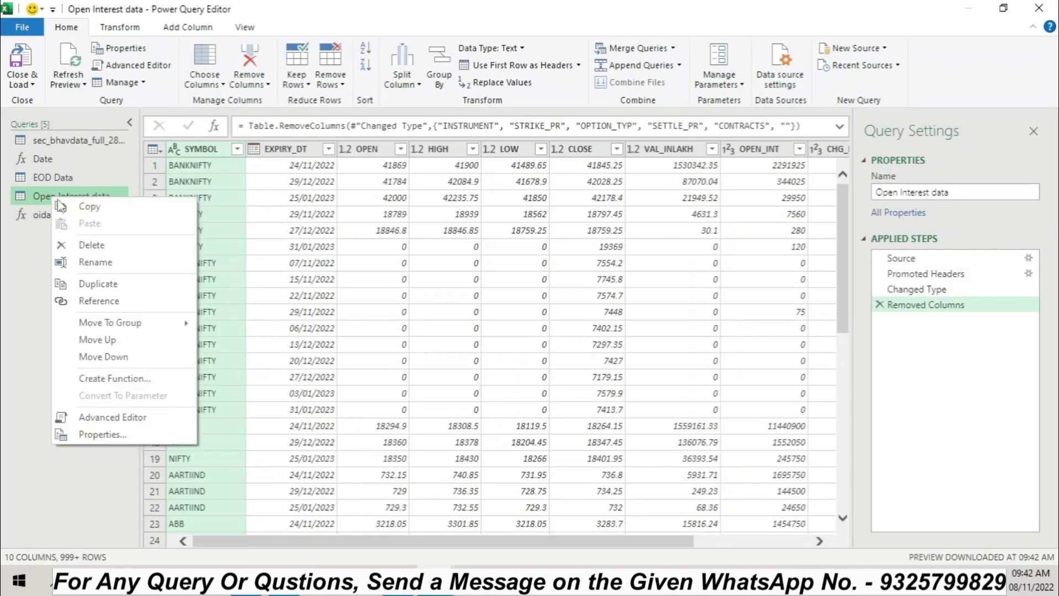
pyautogui.click(110, 417)
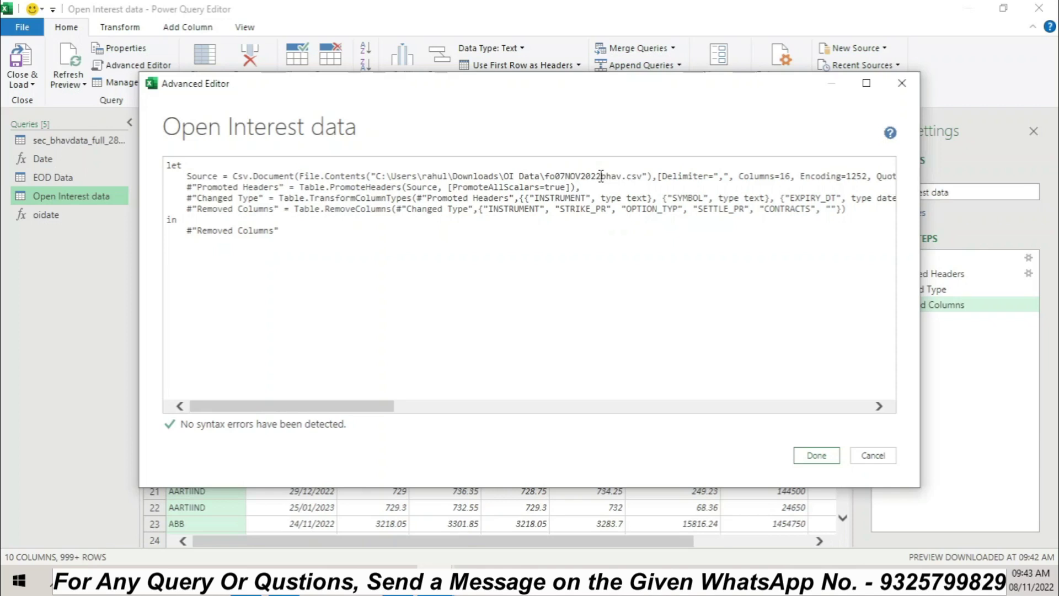
pyautogui.press('BackSpace')
pyautogui.press('BackSpace')
pyautogui.press('BackSpace')
pyautogui.press('BackSpace')
pyautogui.press('BackSpace')
pyautogui.press('BackSpace')
pyautogui.press('BackSpace')
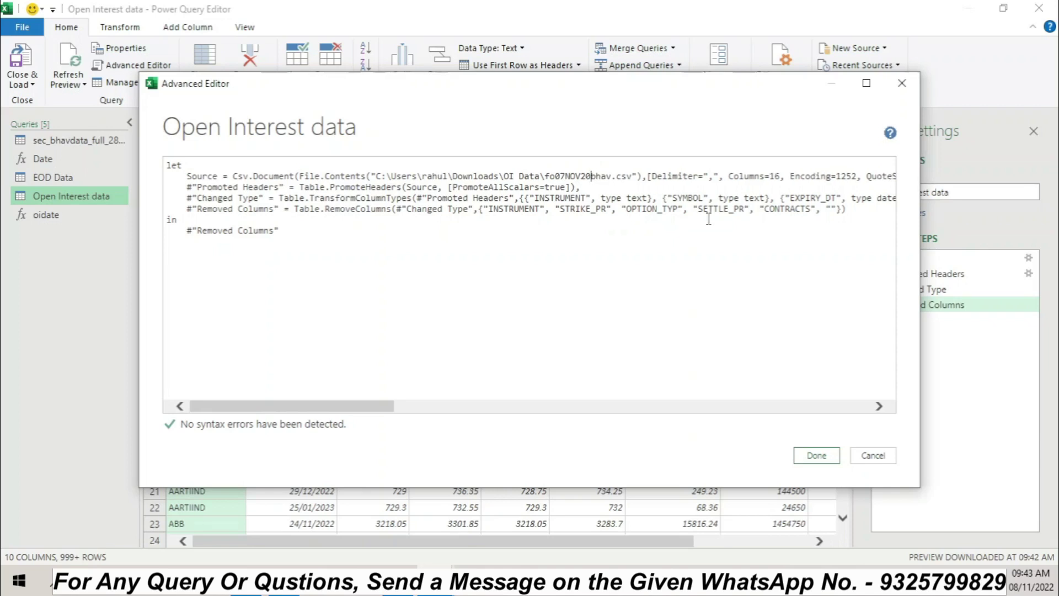
pyautogui.press('BackSpace')
pyautogui.press('BackSpace')
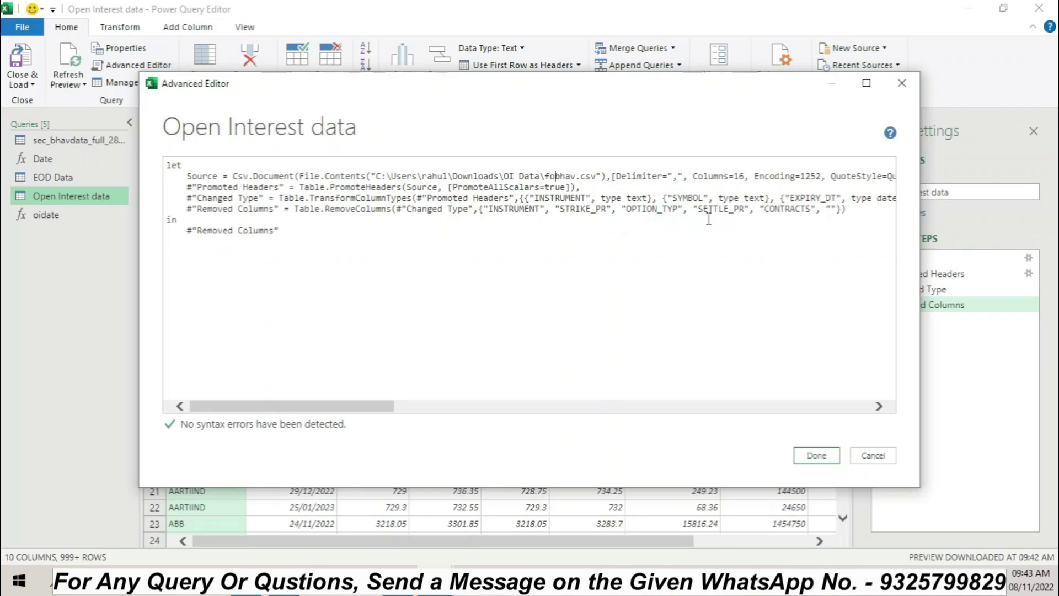
pyautogui.write('" &')
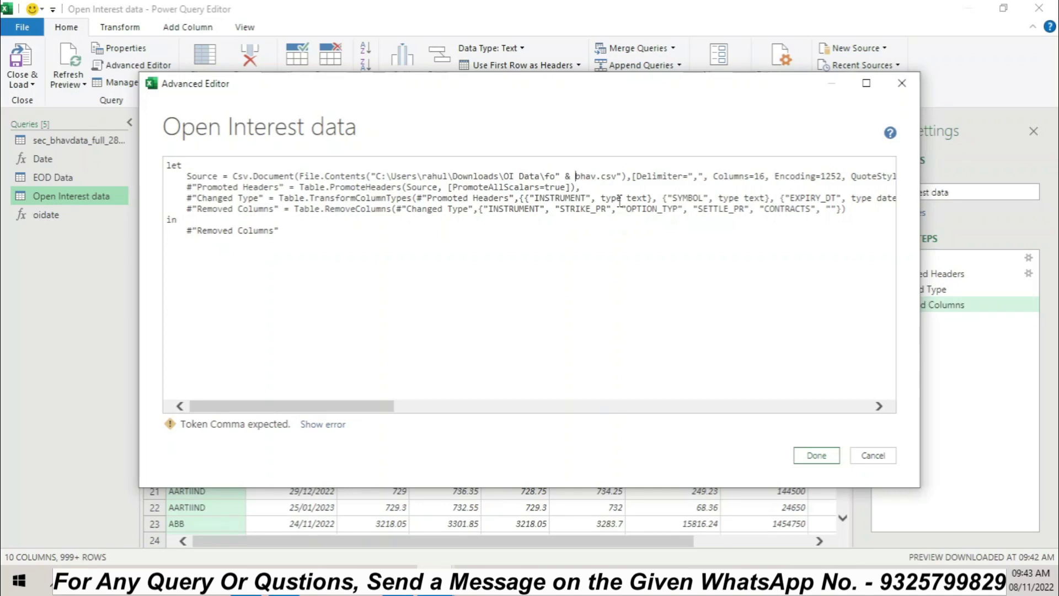
pyautogui.write('oidate')
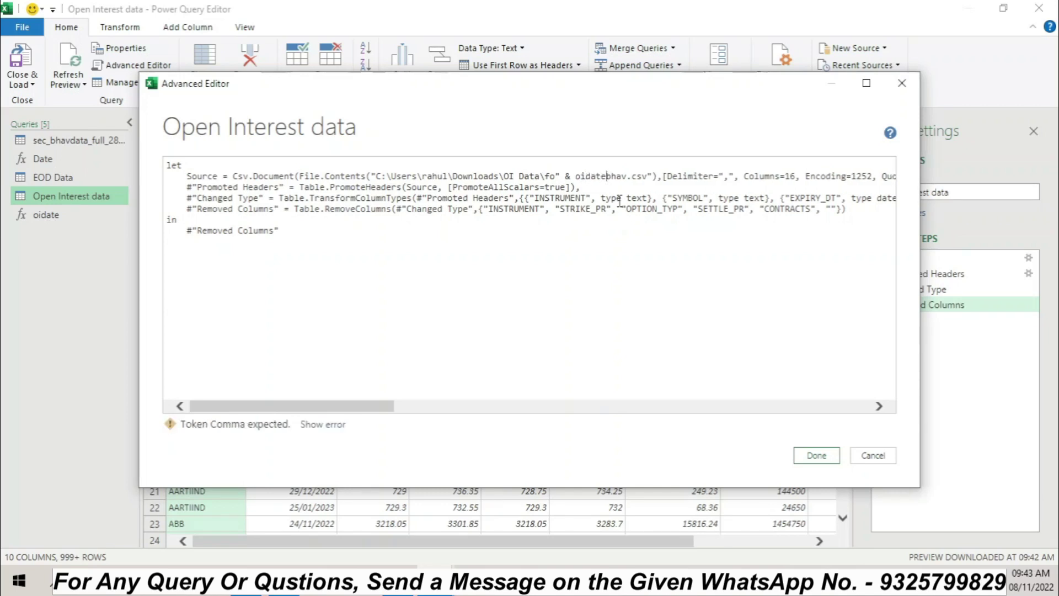
pyautogui.write('() &')
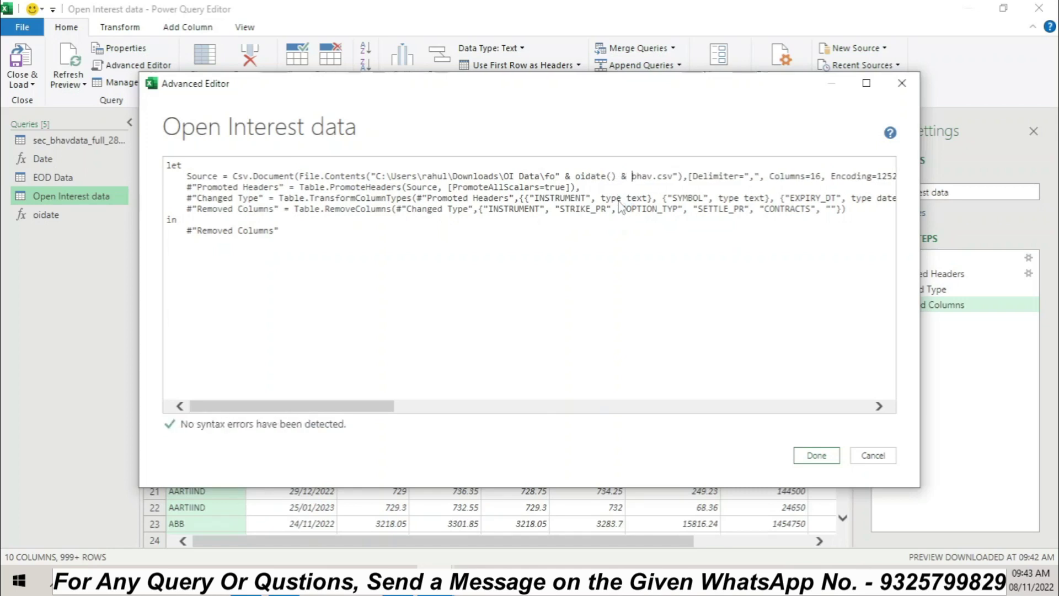
pyautogui.write(' "')
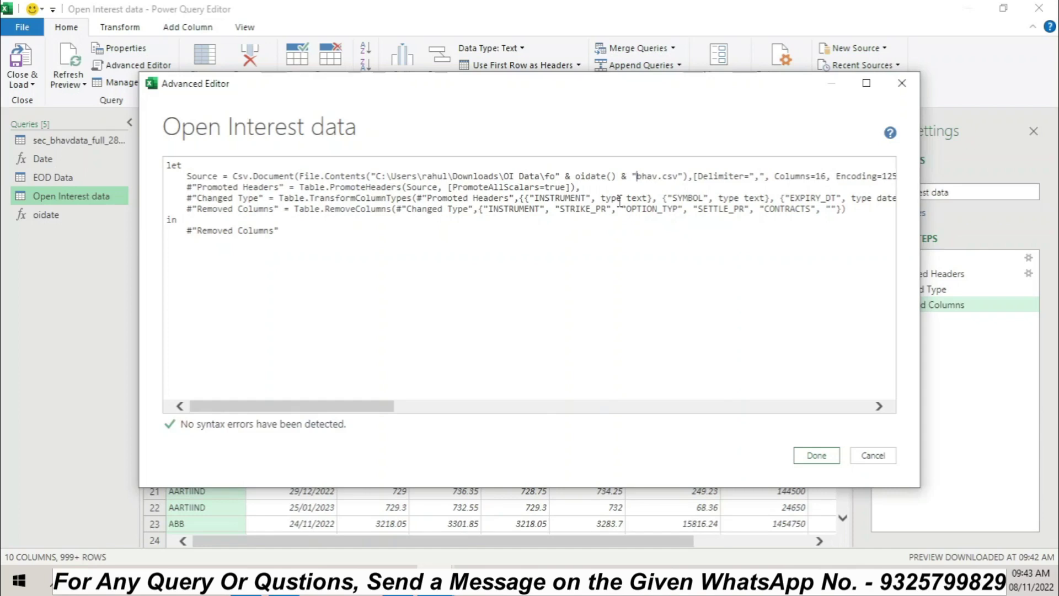
pyautogui.click(821, 459)
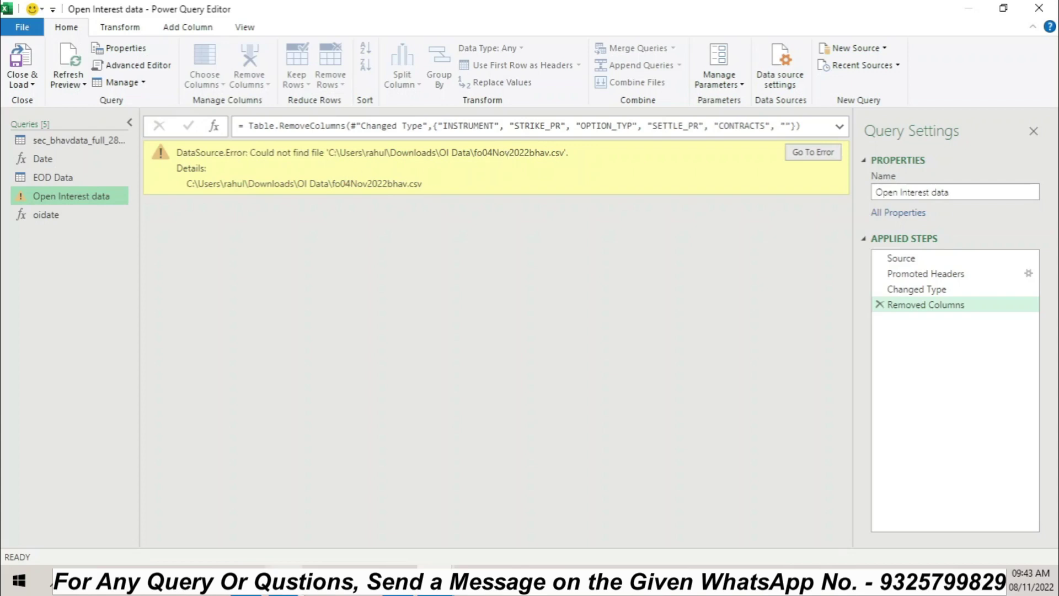
# Switch to File Explorer and copy fo04NOV2022bhav.csv from inside its zip archive in Downloads
pyautogui.click(247, 581)
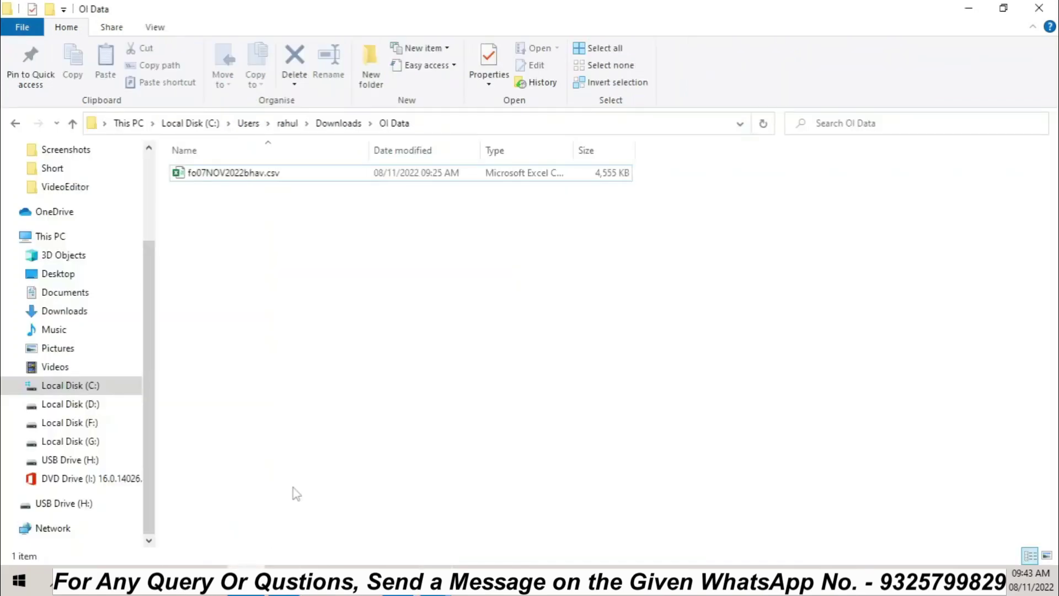
pyautogui.click(72, 124)
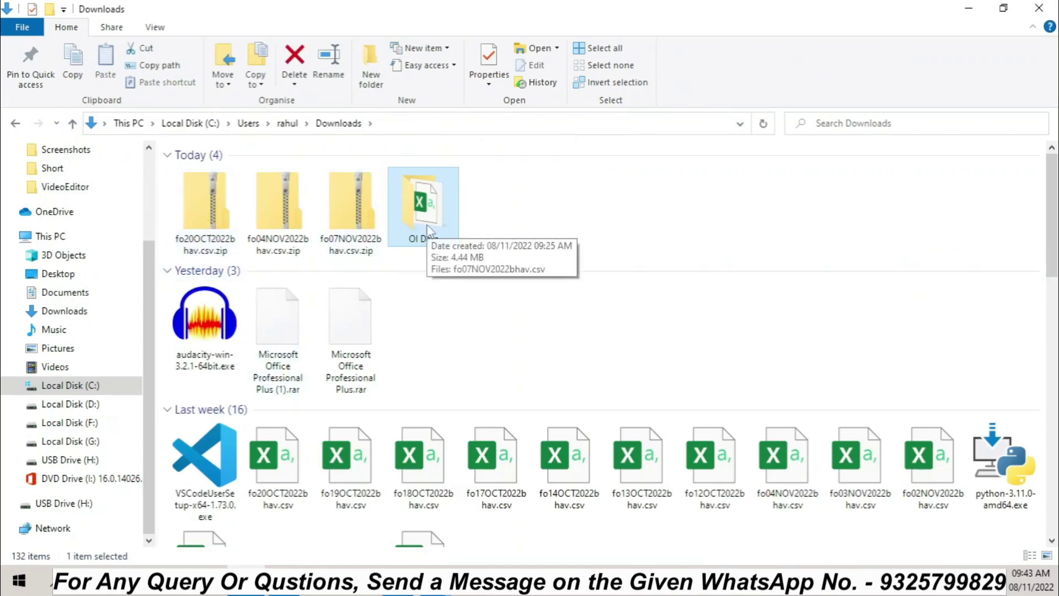
pyautogui.doubleClick(277, 225)
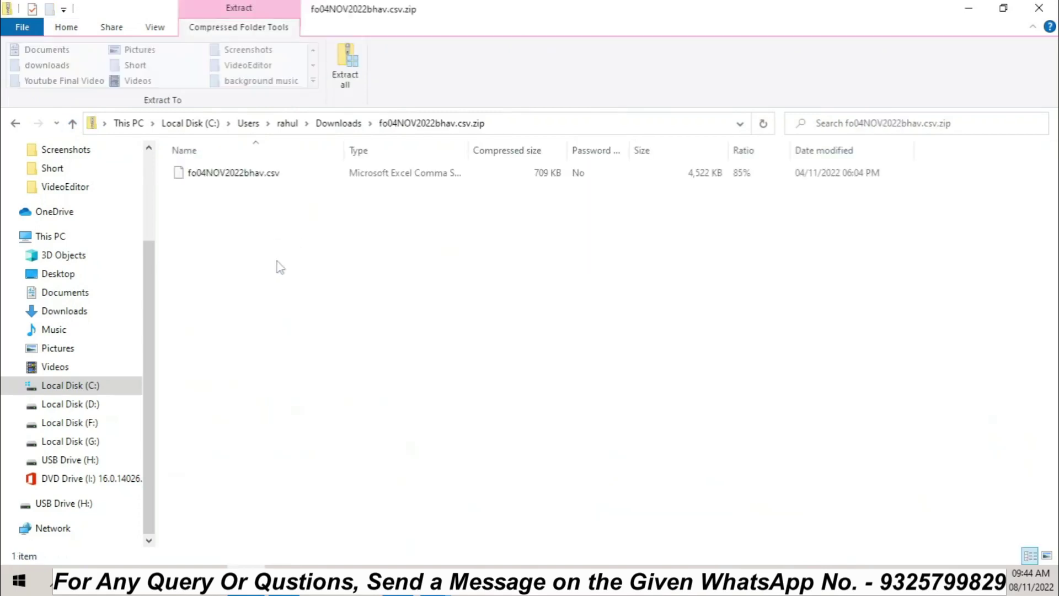
pyautogui.click(236, 175)
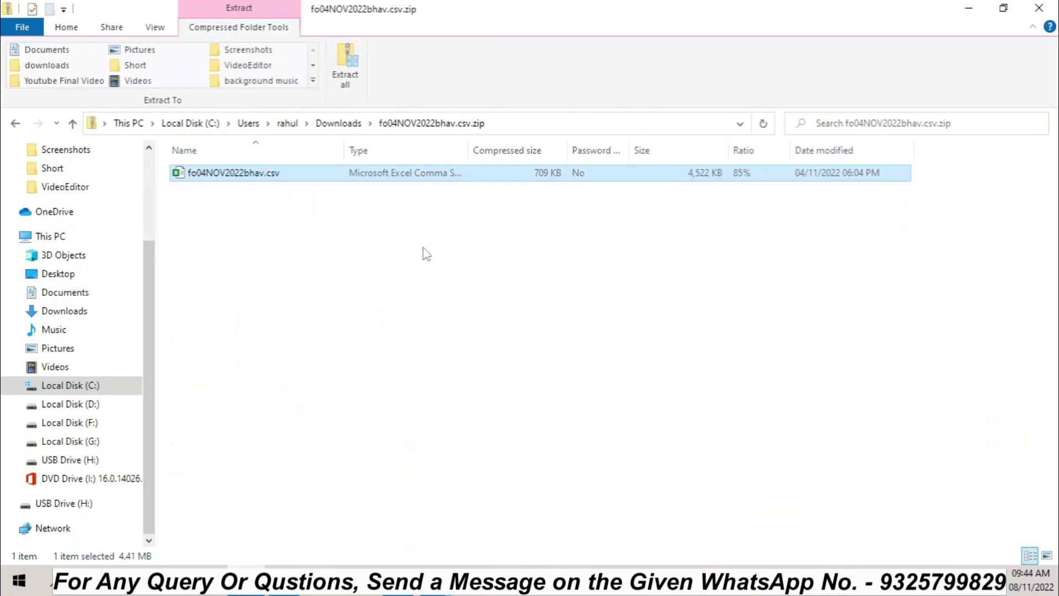
pyautogui.rightClick(245, 172)
pyautogui.click(293, 205)
# Paste the copied csv file into the OI Data folder and return to the Power Query Editor
pyautogui.click(73, 124)
pyautogui.click(424, 203)
pyautogui.doubleClick(423, 203)
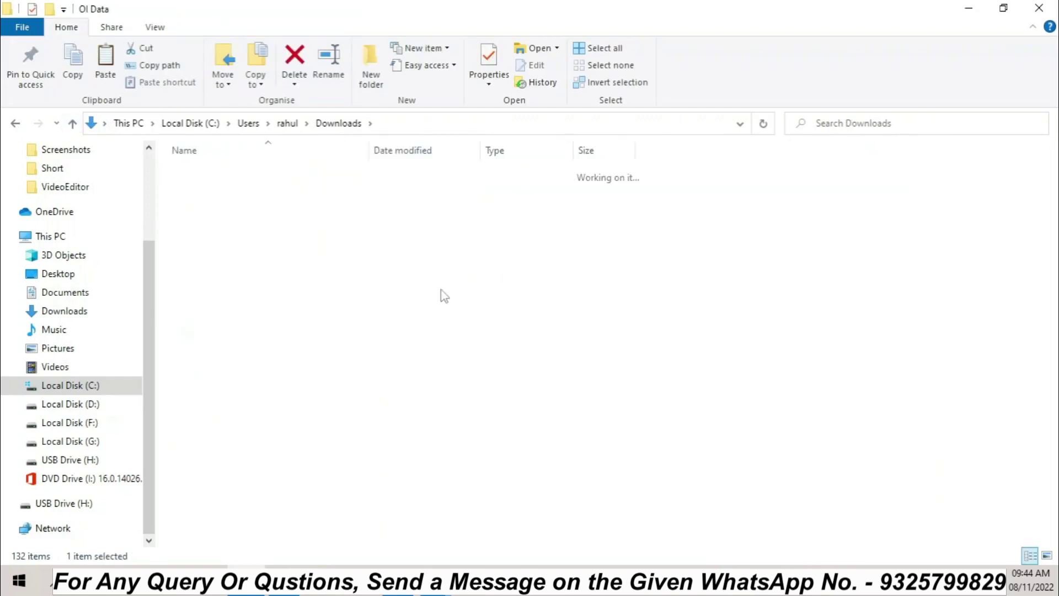
pyautogui.rightClick(351, 266)
pyautogui.click(388, 373)
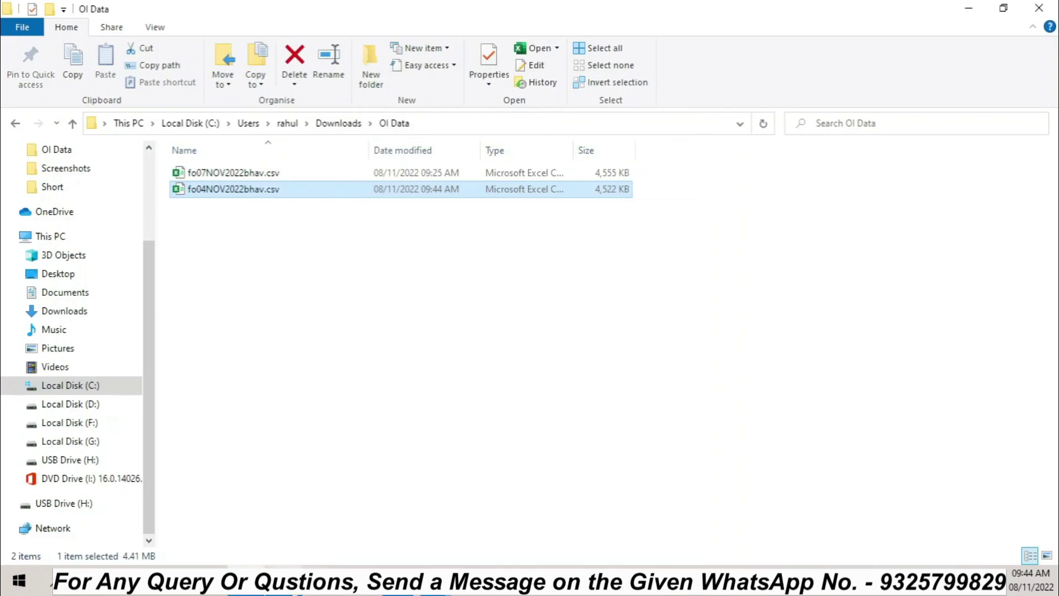
pyautogui.click(446, 478)
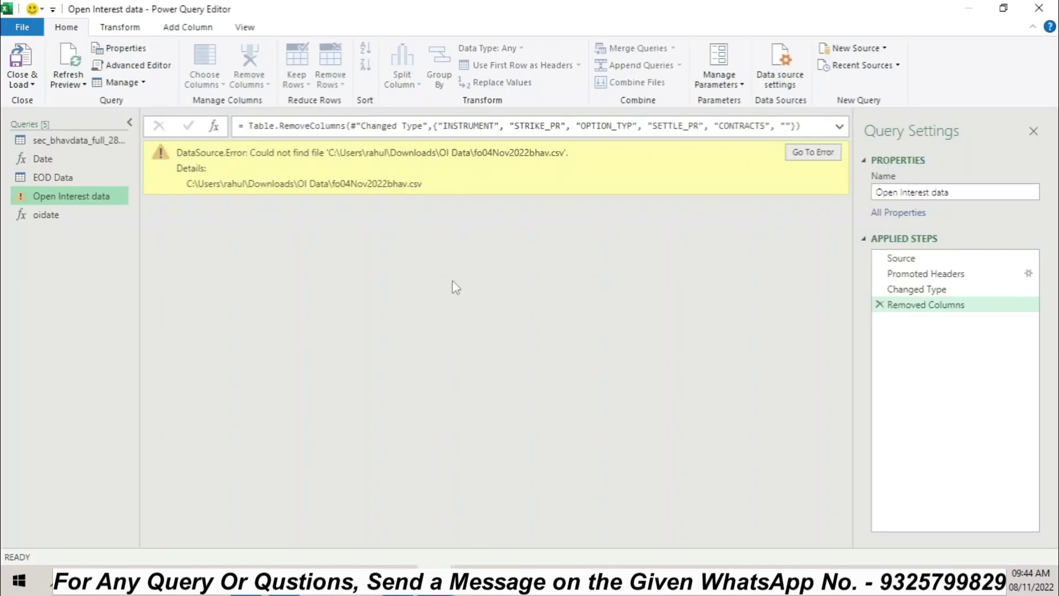
# Go to the Open Interest data query's error, refresh the preview, and load the query with its Removed Columns step into the workbook
pyautogui.click(812, 152)
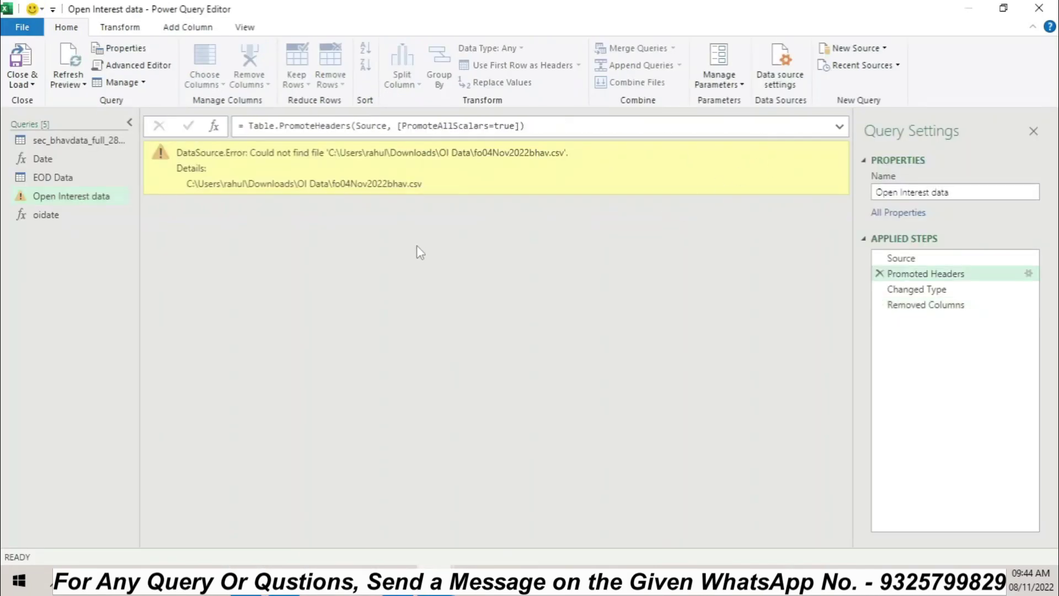
pyautogui.click(67, 55)
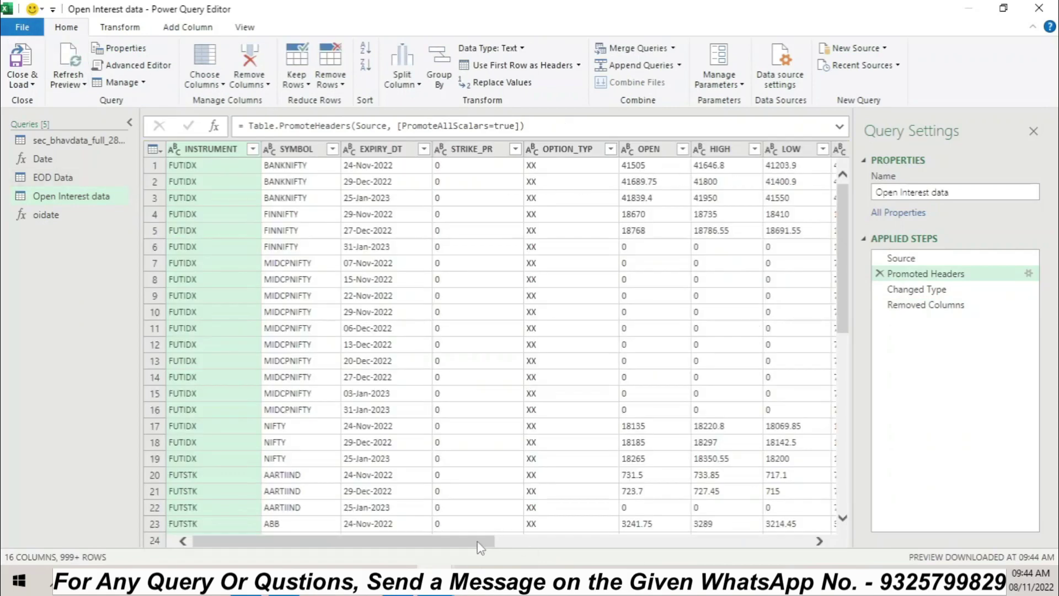
pyautogui.moveTo(480, 546); pyautogui.dragTo(794, 546)
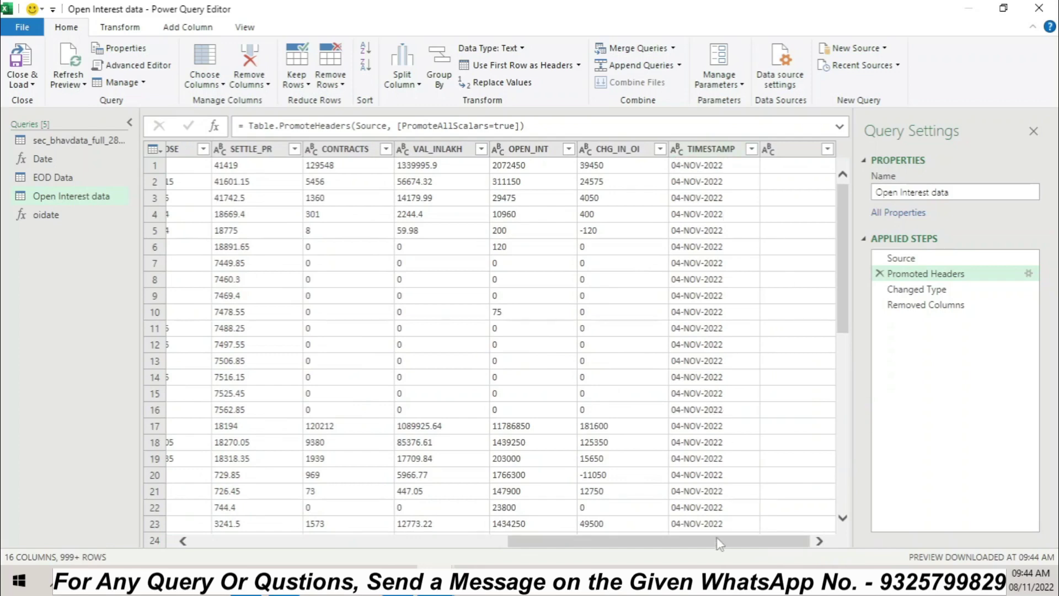
pyautogui.moveTo(716, 541); pyautogui.dragTo(441, 541)
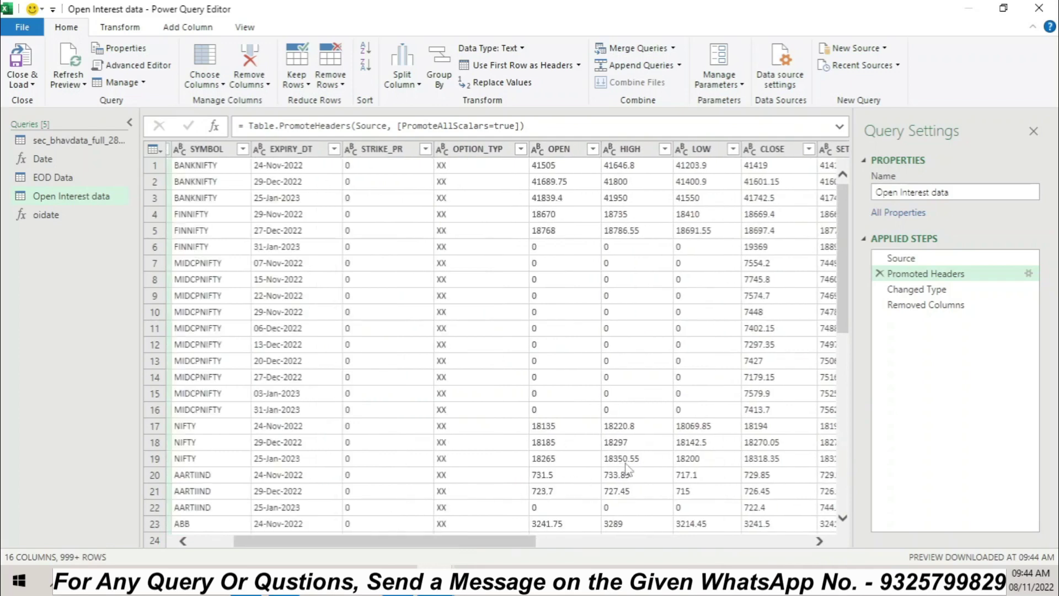
pyautogui.click(927, 305)
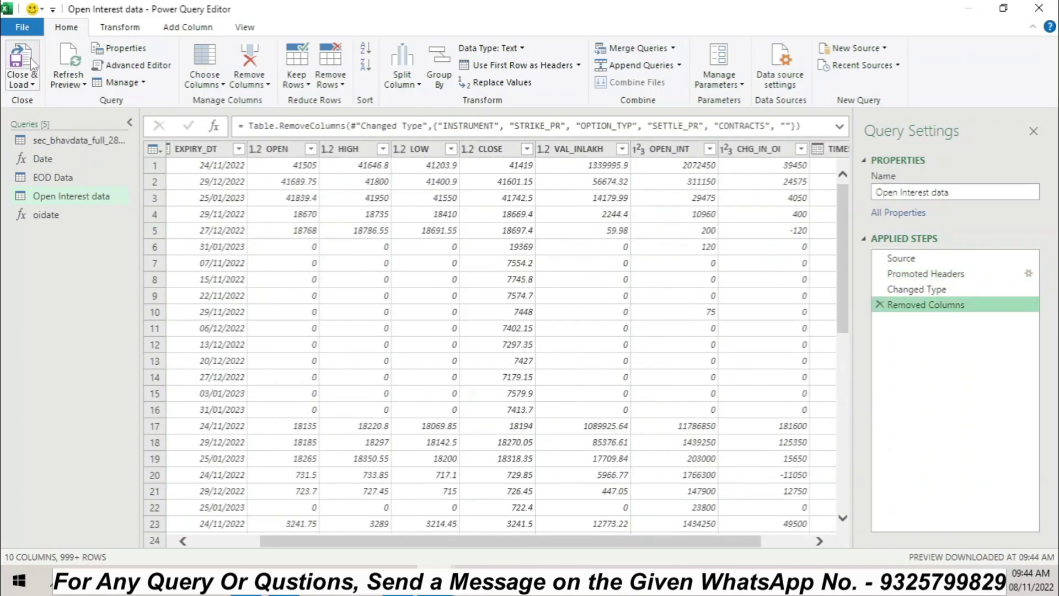
pyautogui.click(23, 58)
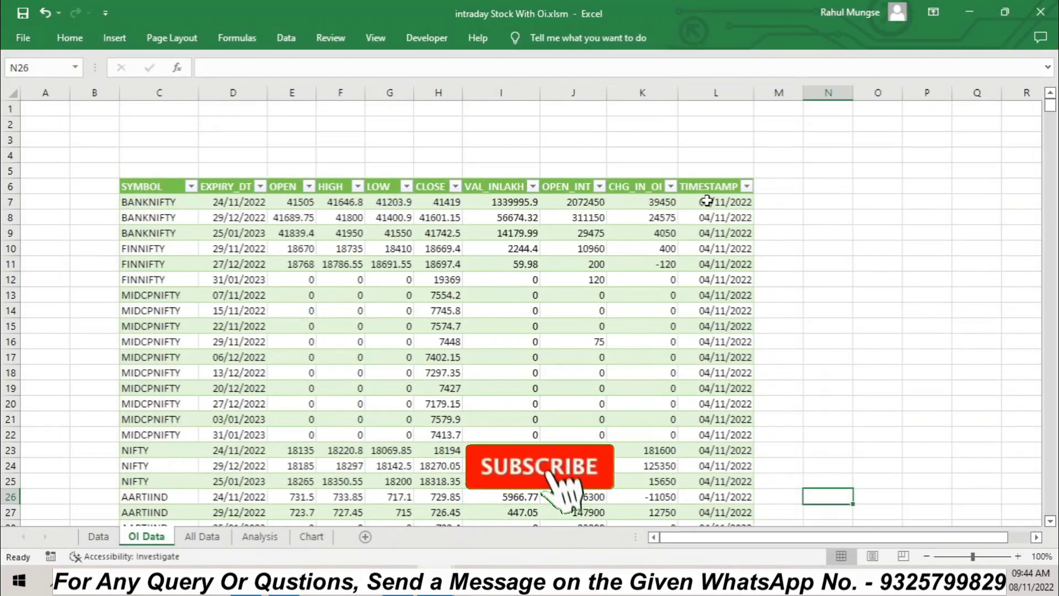
# After viewing the Data sheet's Open Interest column, sum AARTIIND's OPEN_INT values on the OI Data sheet with =SUM(J26:J28) in cell N26
pyautogui.click(98, 536)
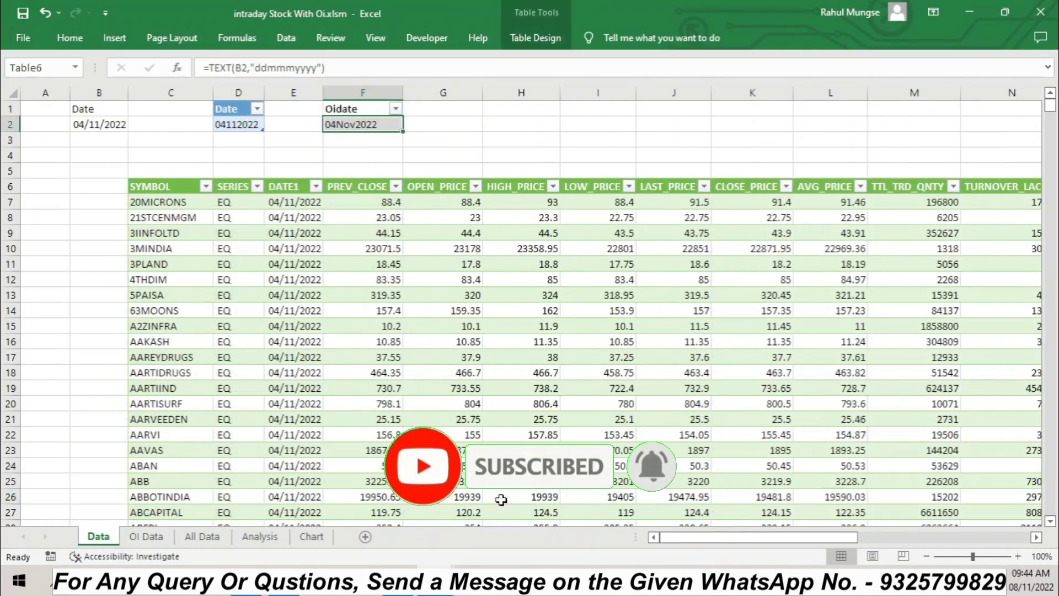
pyautogui.moveTo(662, 537); pyautogui.dragTo(836, 538)
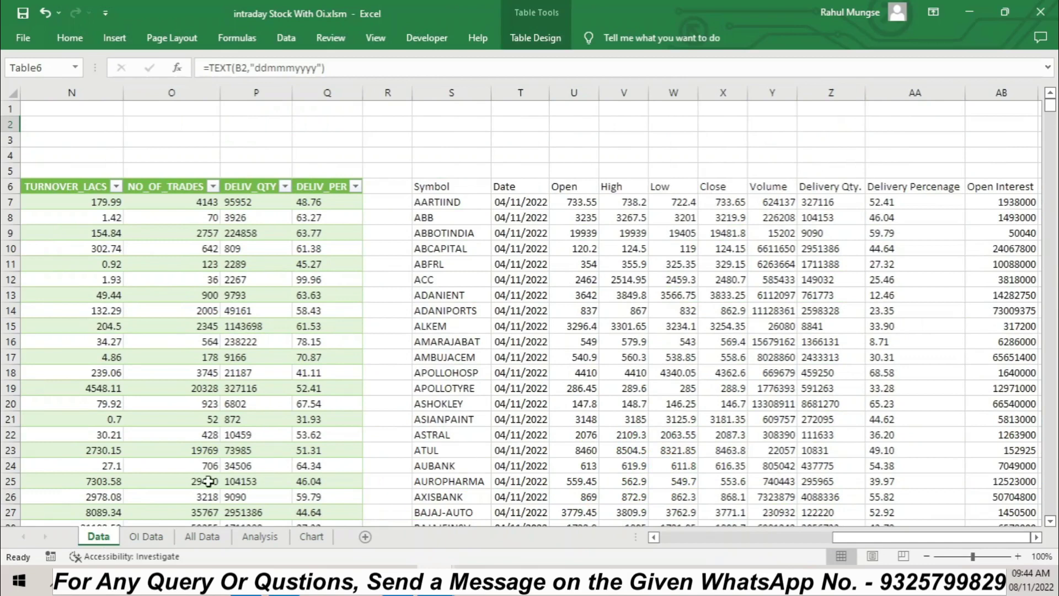
pyautogui.click(147, 538)
pyautogui.scroll(-3, 650, 369)
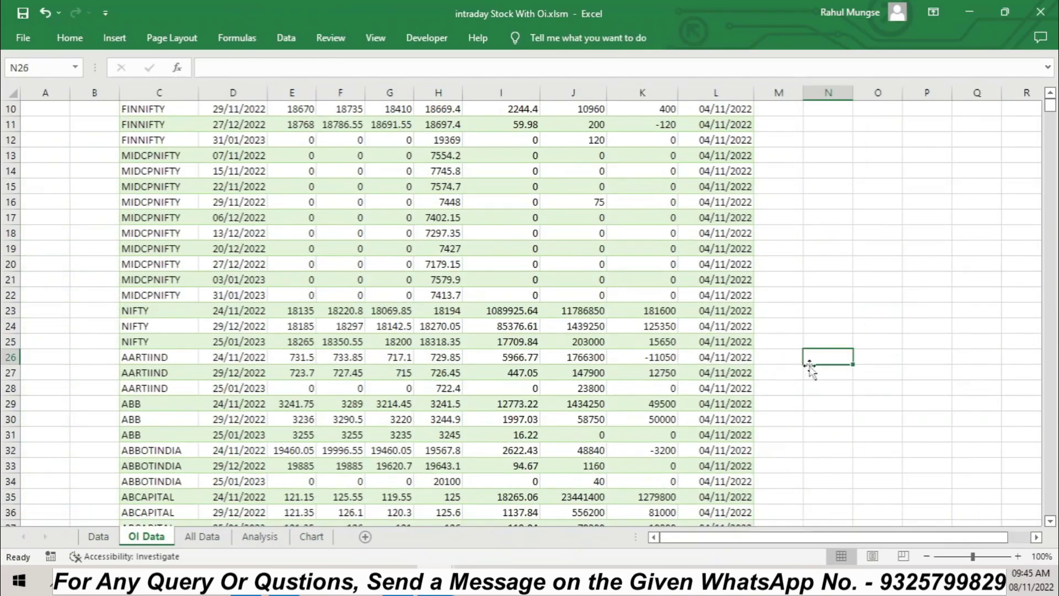
pyautogui.write('=')
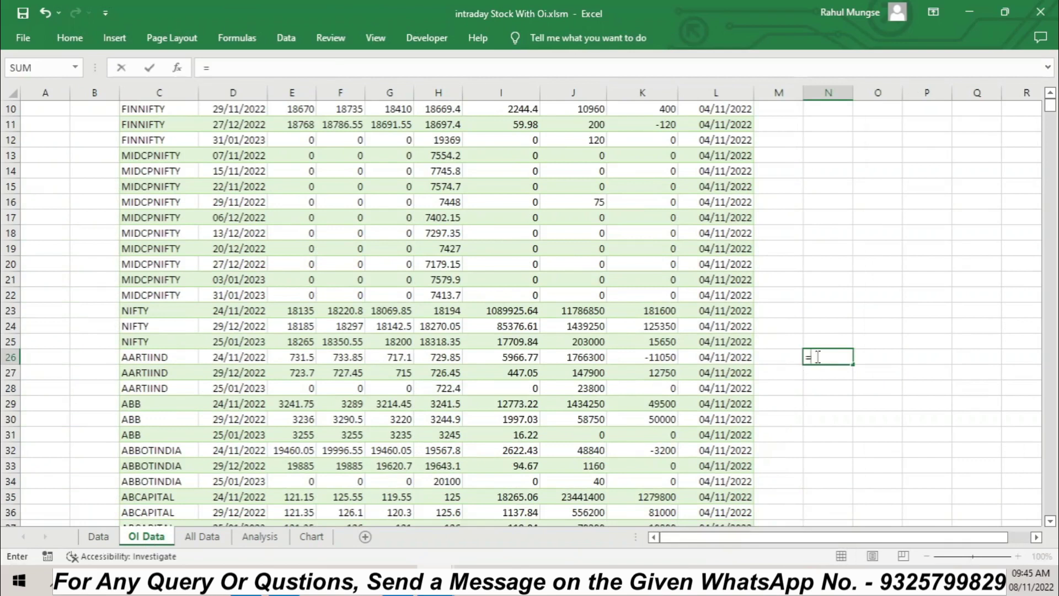
pyautogui.write('sum')
pyautogui.press('Tab')
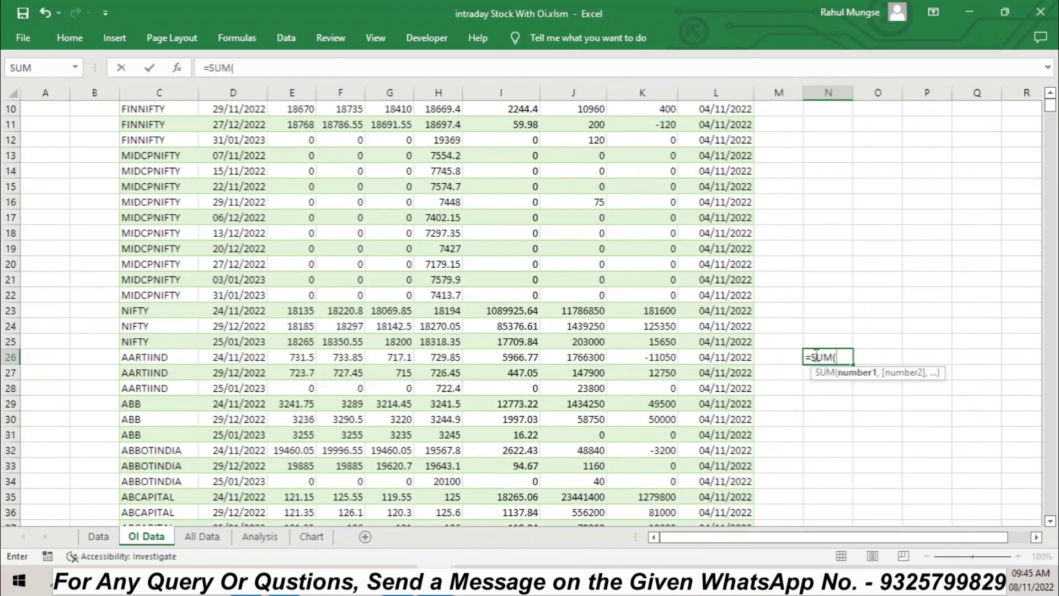
pyautogui.moveTo(584, 356); pyautogui.dragTo(582, 387)
pyautogui.press('Return')
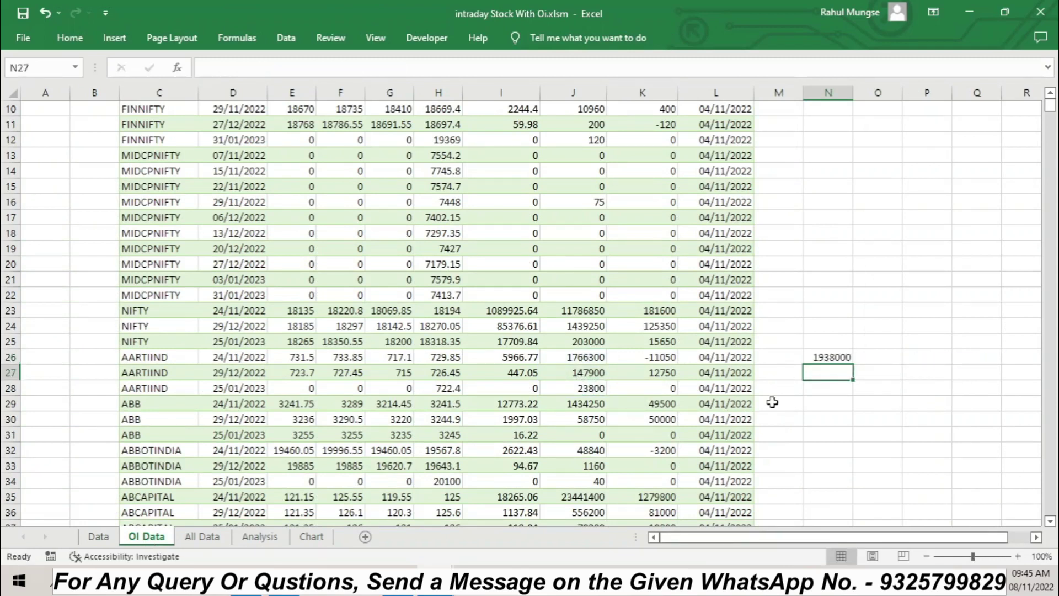
# Compare the sum with AARTIIND's Open Interest on the Data sheet and delete the check formula from N26 on OI Data
pyautogui.click(99, 536)
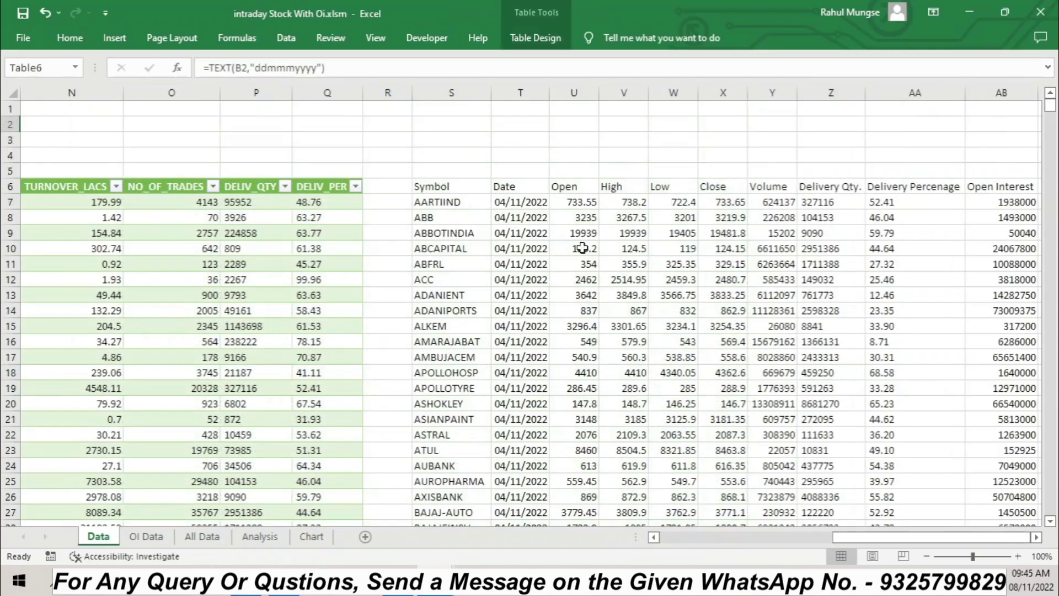
pyautogui.click(146, 536)
pyautogui.click(837, 358)
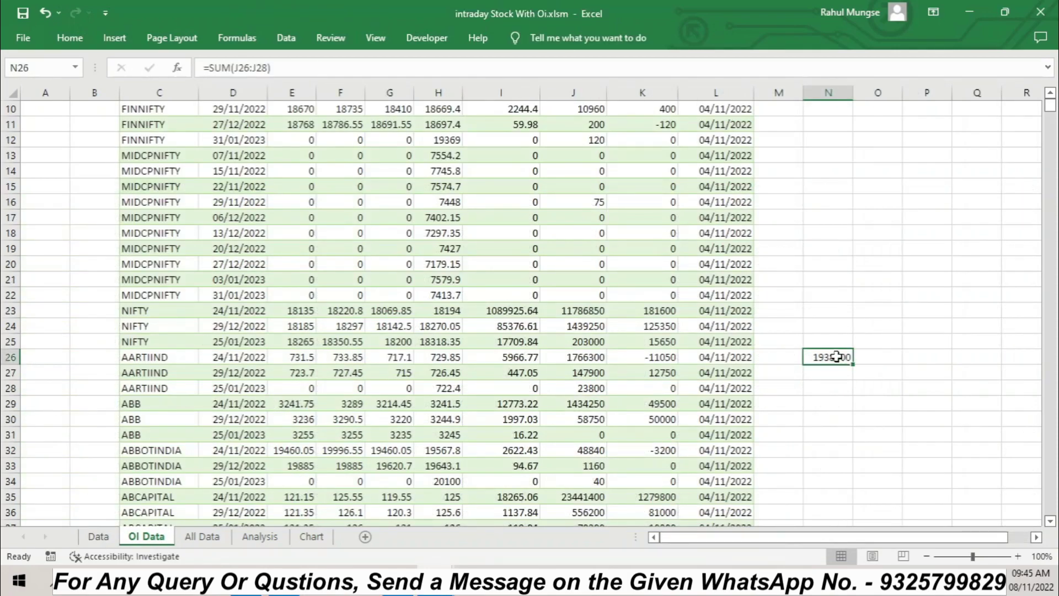
pyautogui.press('Delete')
# In cell D4 of the Data sheet, enter a formula referencing the first TIMESTAMP value, cell L7 of the OI Data sheet
pyautogui.click(217, 543)
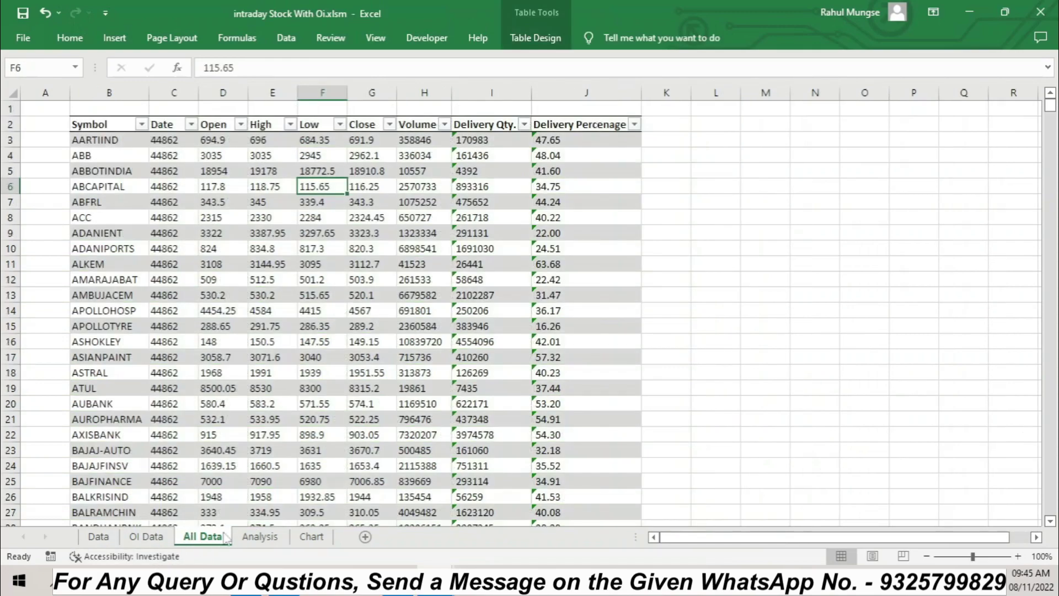
pyautogui.click(147, 539)
pyautogui.click(99, 538)
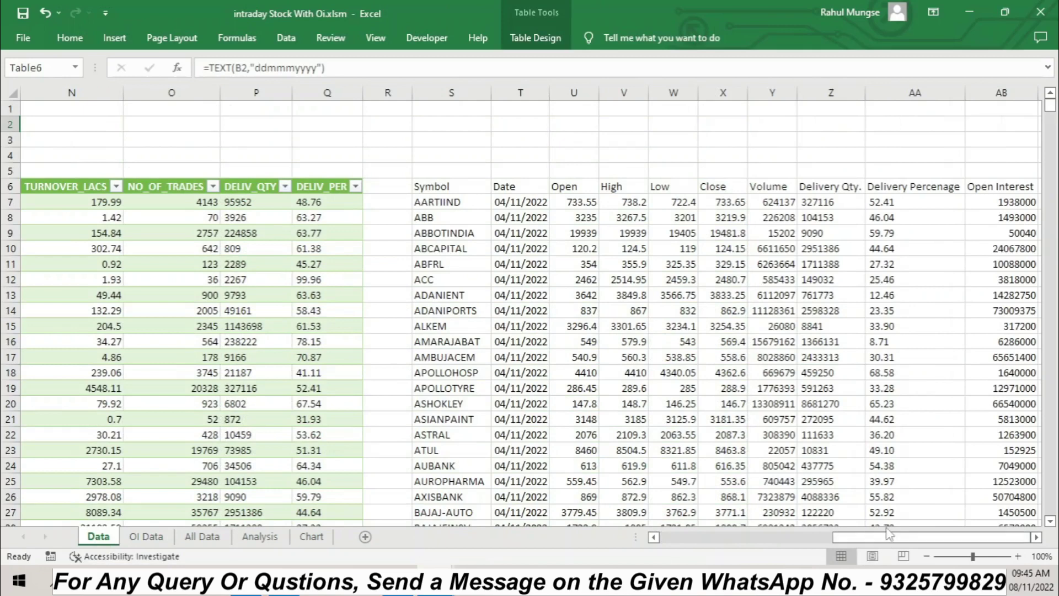
pyautogui.moveTo(887, 543); pyautogui.dragTo(712, 543)
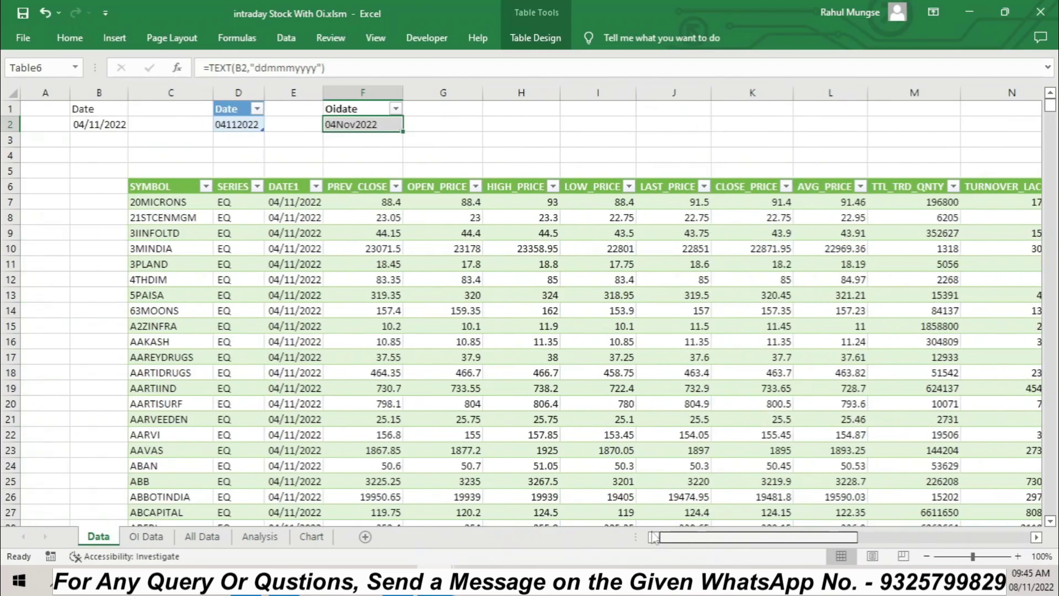
pyautogui.click(418, 133)
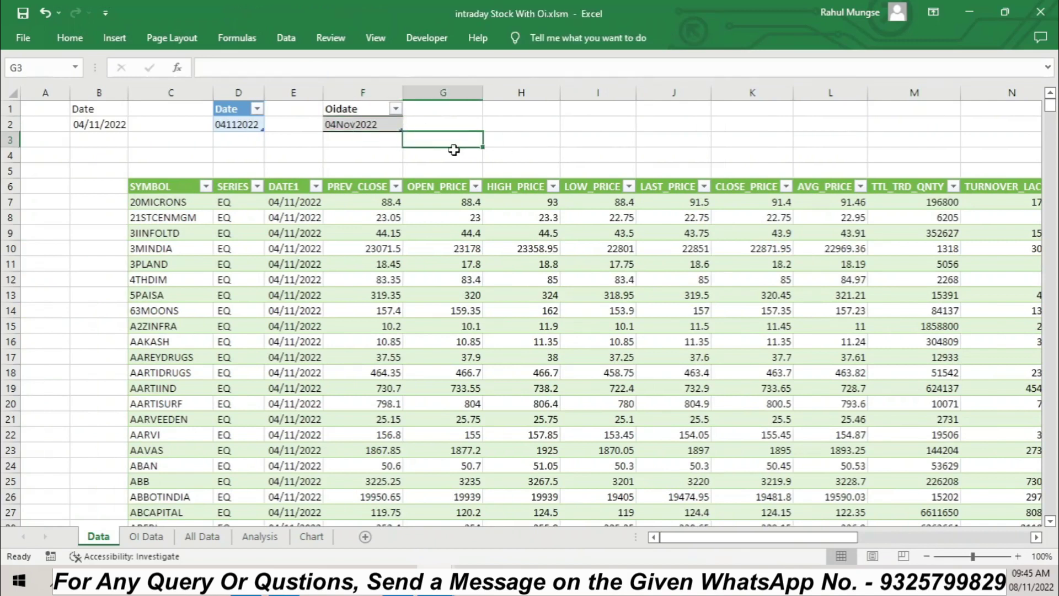
pyautogui.click(238, 153)
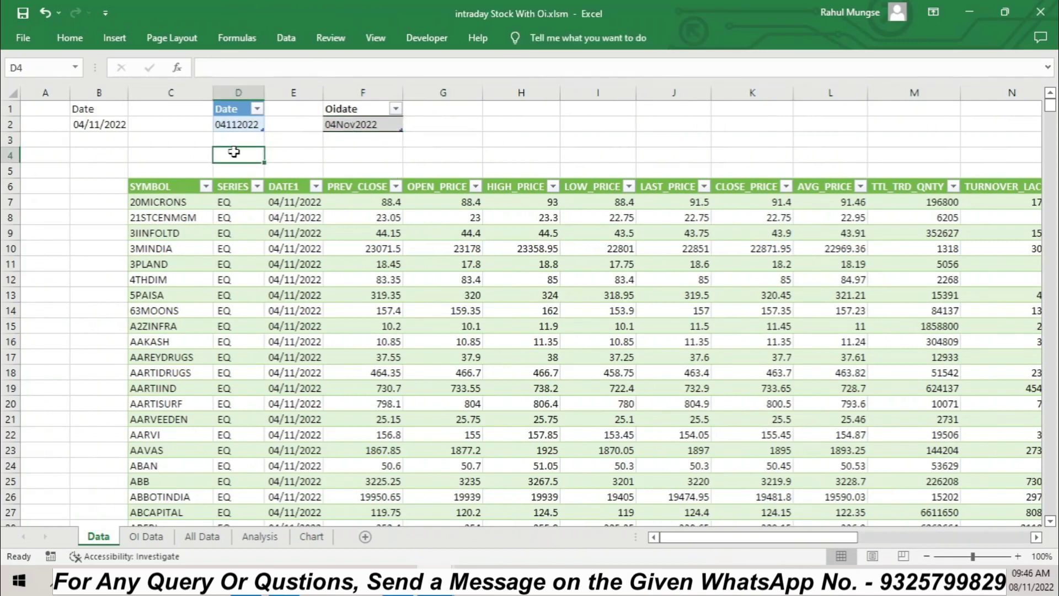
pyautogui.write('=')
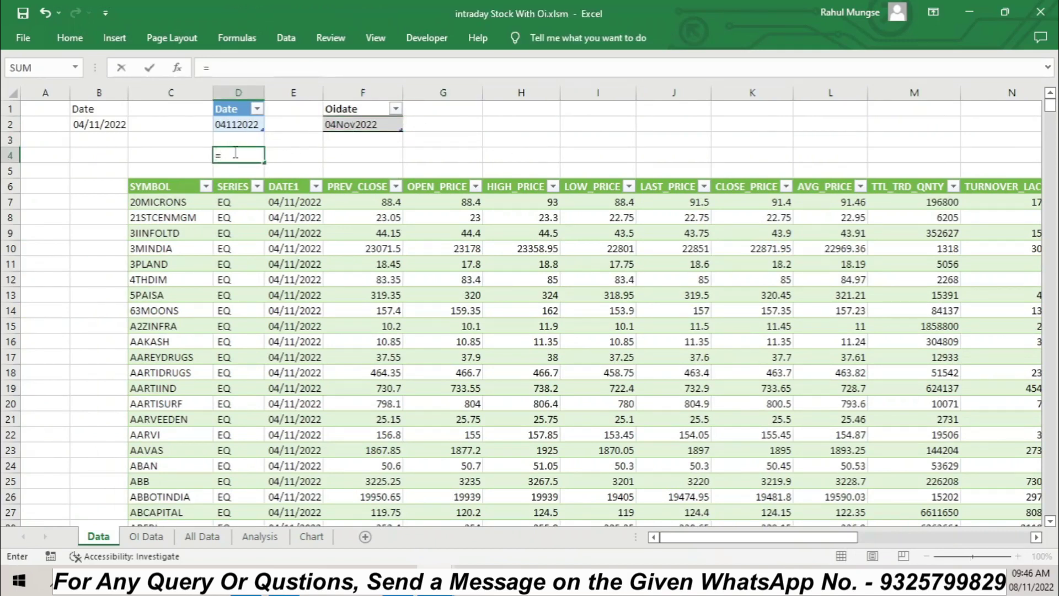
pyautogui.click(146, 537)
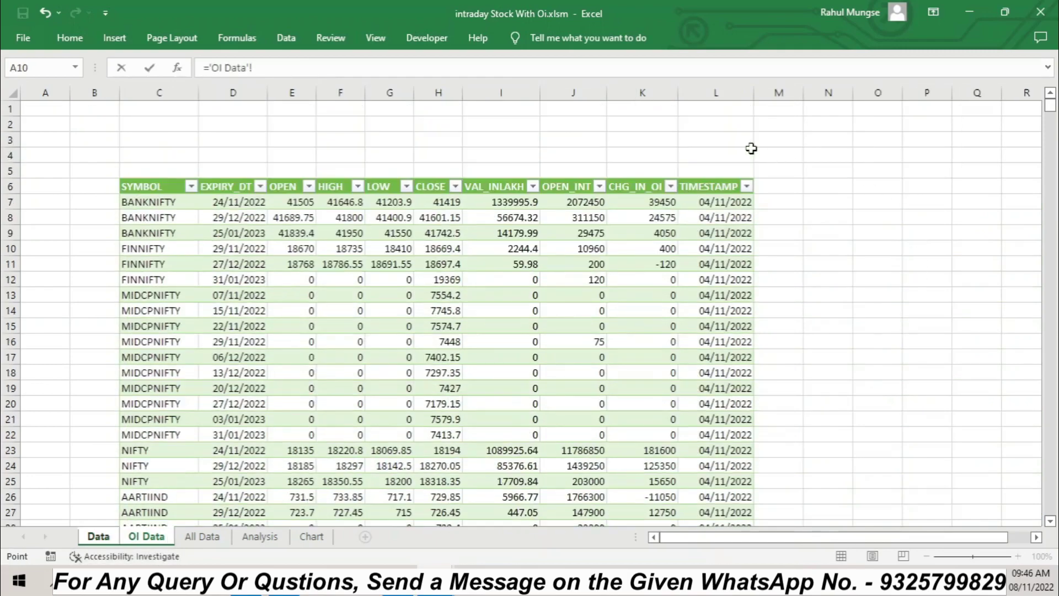
pyautogui.click(715, 202)
pyautogui.press('Return')
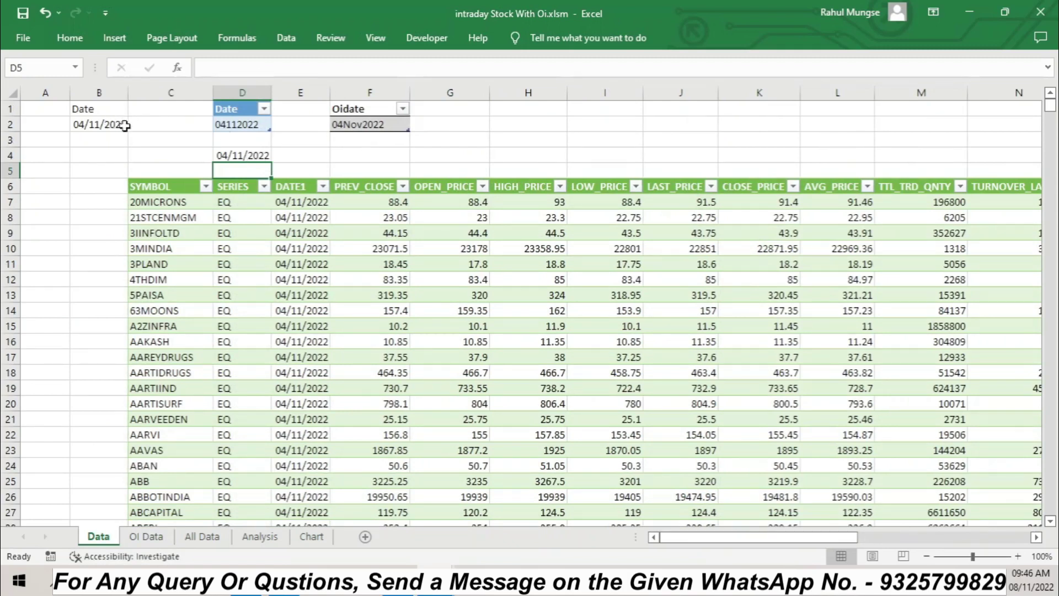
pyautogui.click(367, 157)
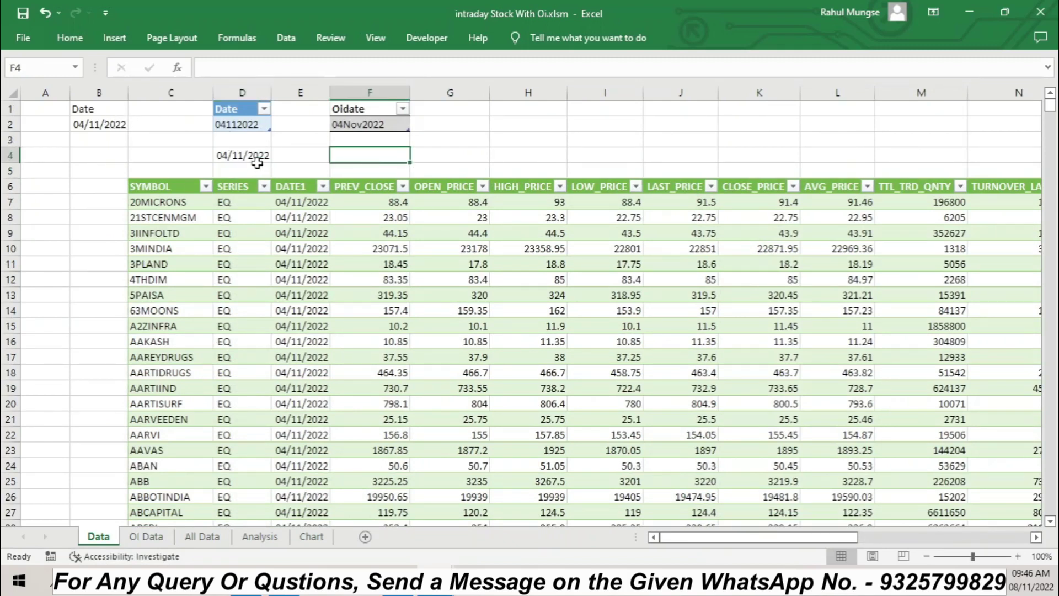
pyautogui.write('=')
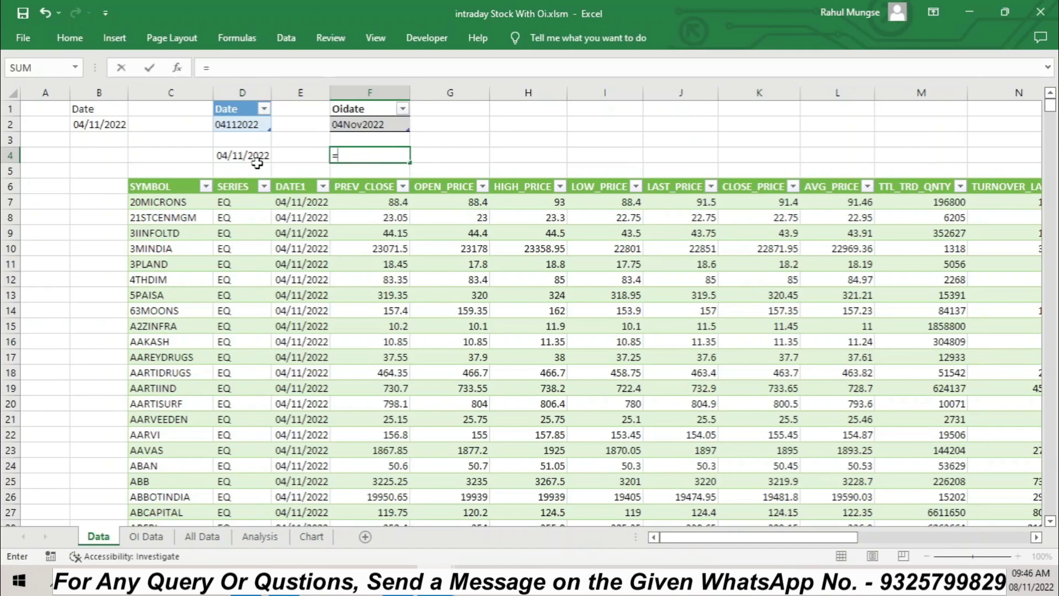
pyautogui.write('if')
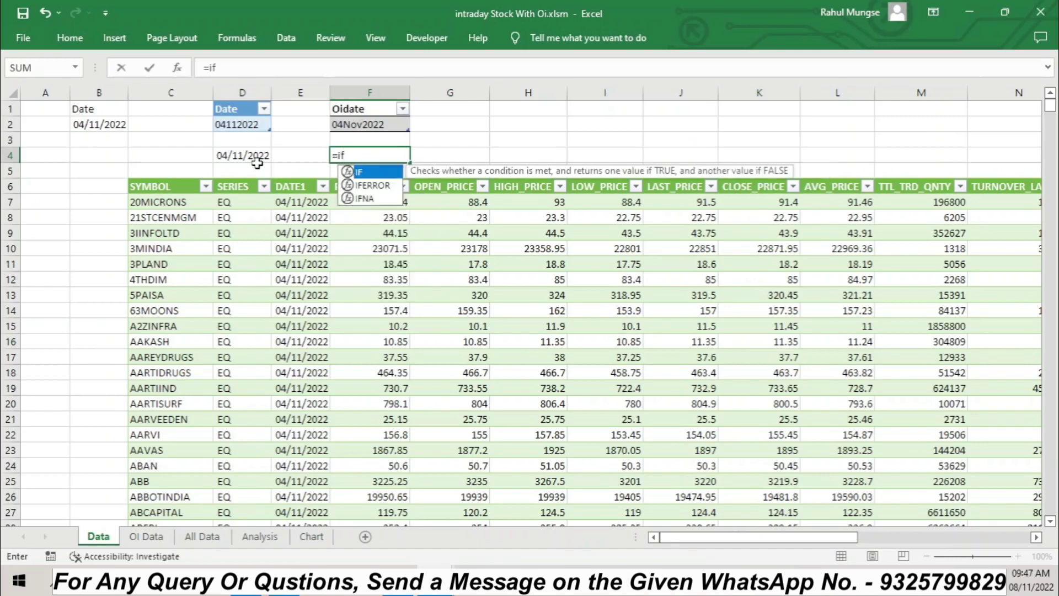
pyautogui.click(82, 124)
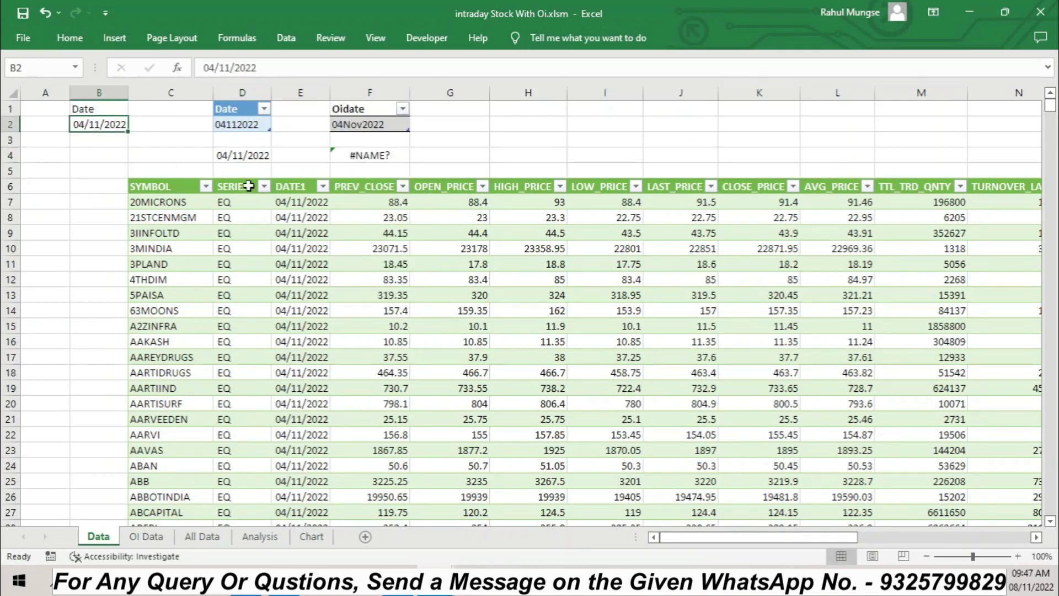
# Replace the contents of cell F4 on the Data sheet with the date check formula =IF(B2=D4,"Yes","")
pyautogui.click(364, 155)
pyautogui.click(274, 69)
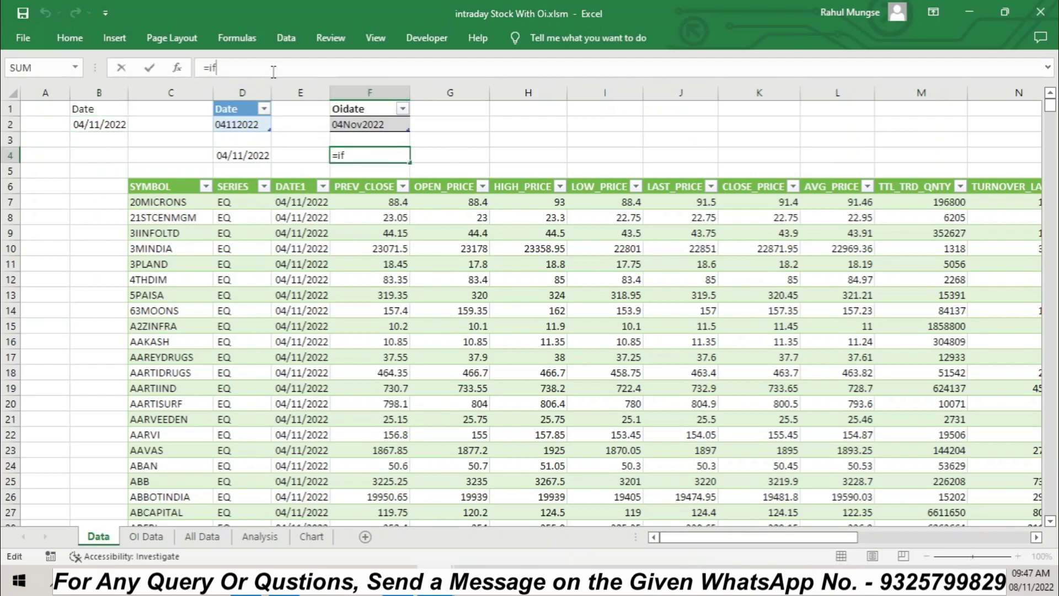
pyautogui.press('BackSpace')
pyautogui.press('BackSpace')
pyautogui.write('if')
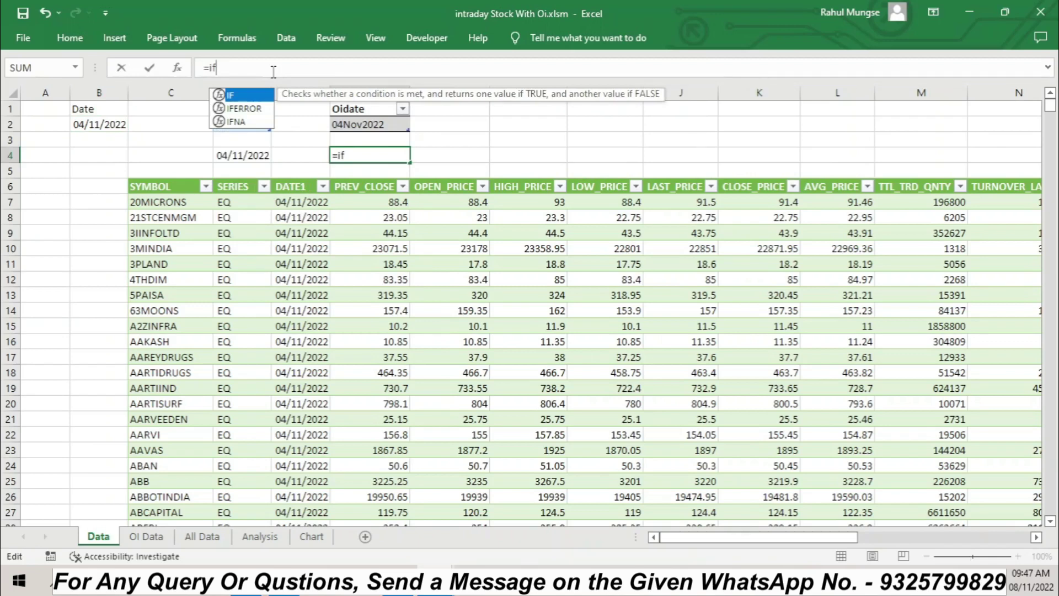
pyautogui.write('(')
pyautogui.click(103, 126)
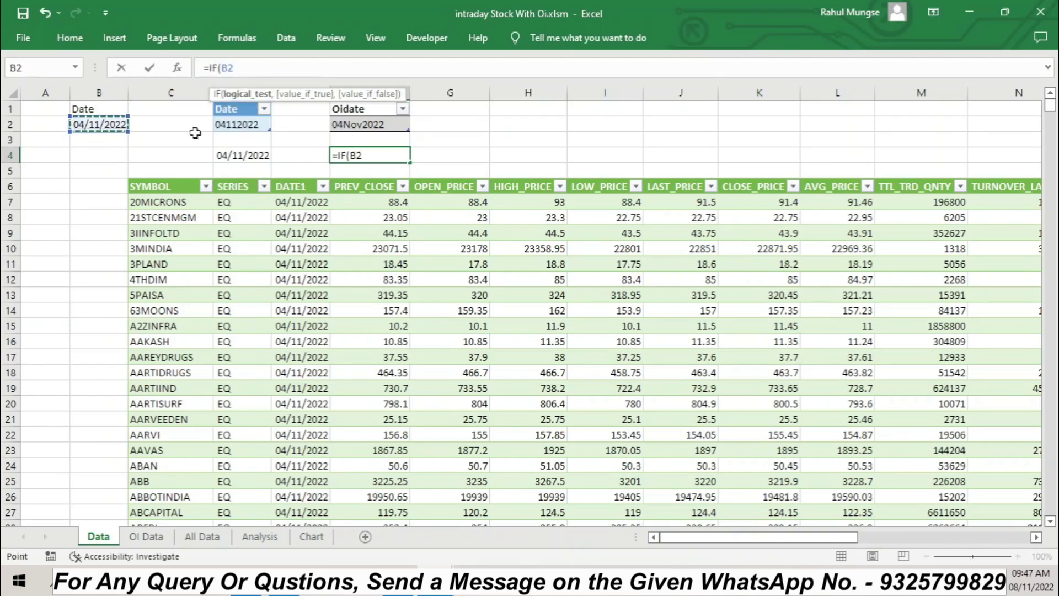
pyautogui.write('=')
pyautogui.click(227, 153)
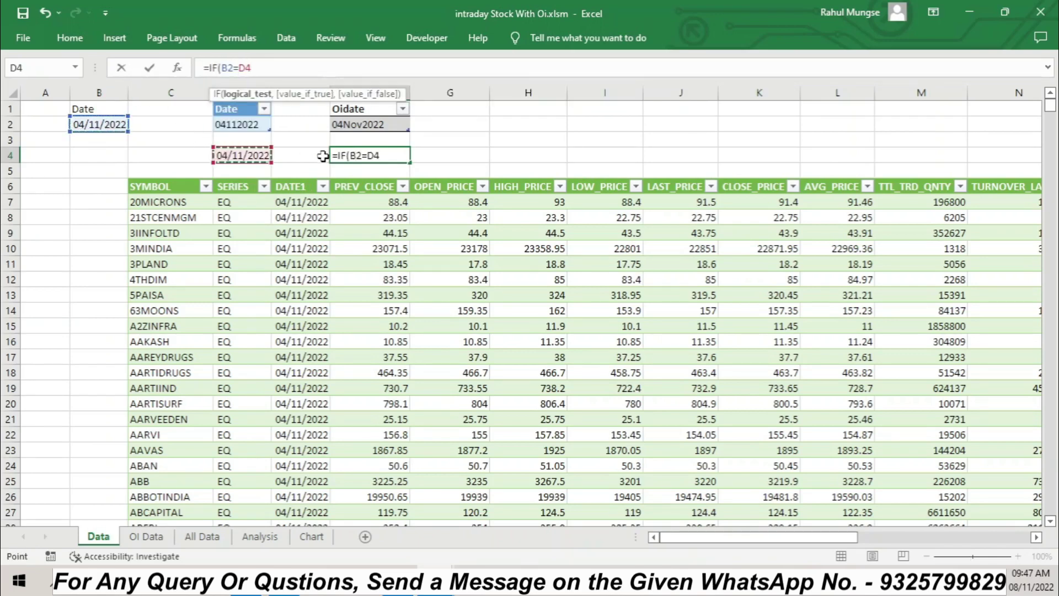
pyautogui.write(',"Yes')
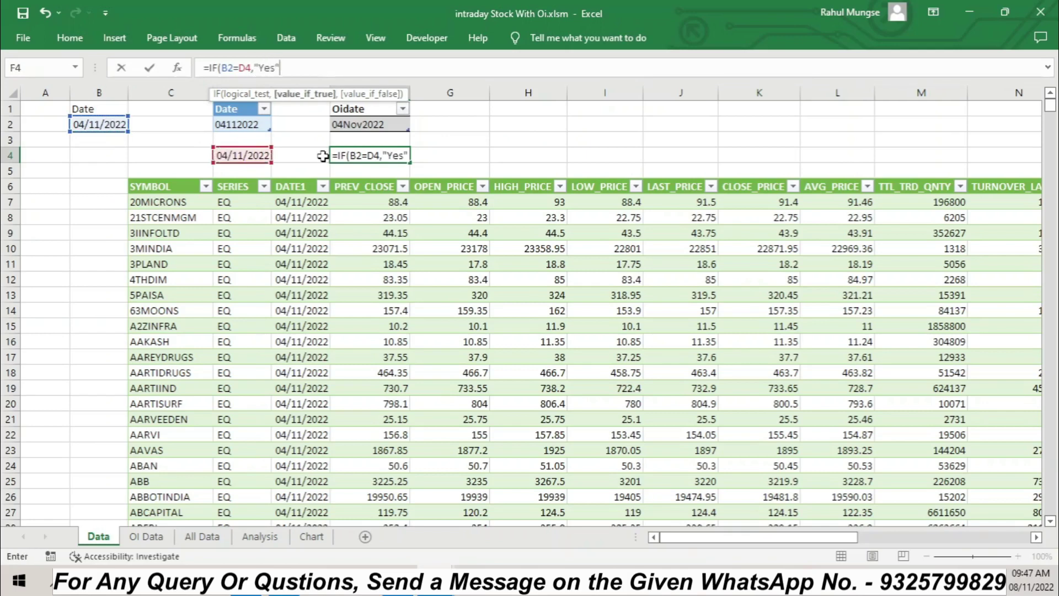
pyautogui.write('",')
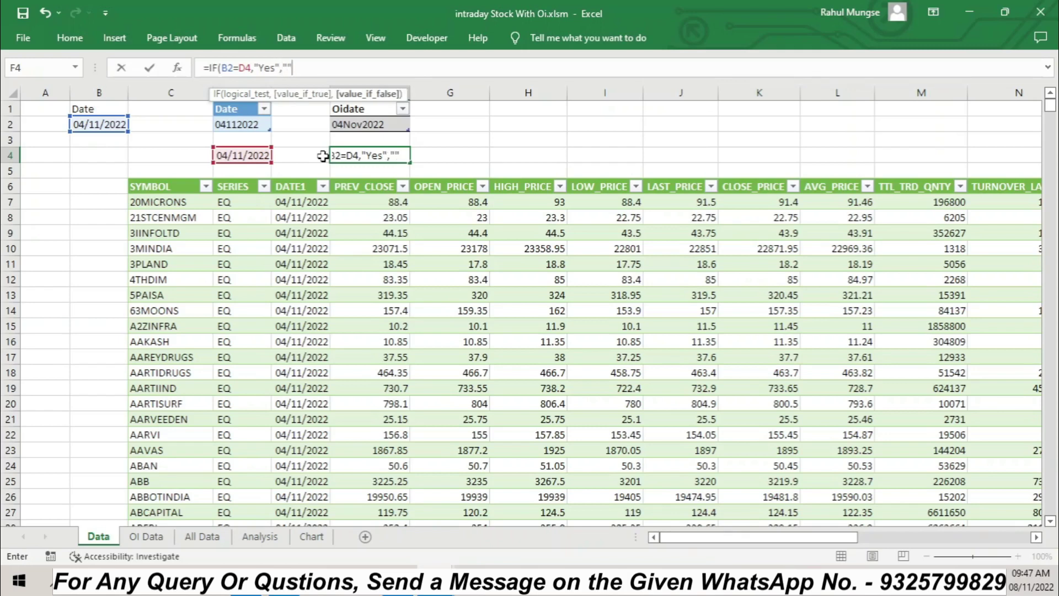
pyautogui.write('"")')
pyautogui.press('Return')
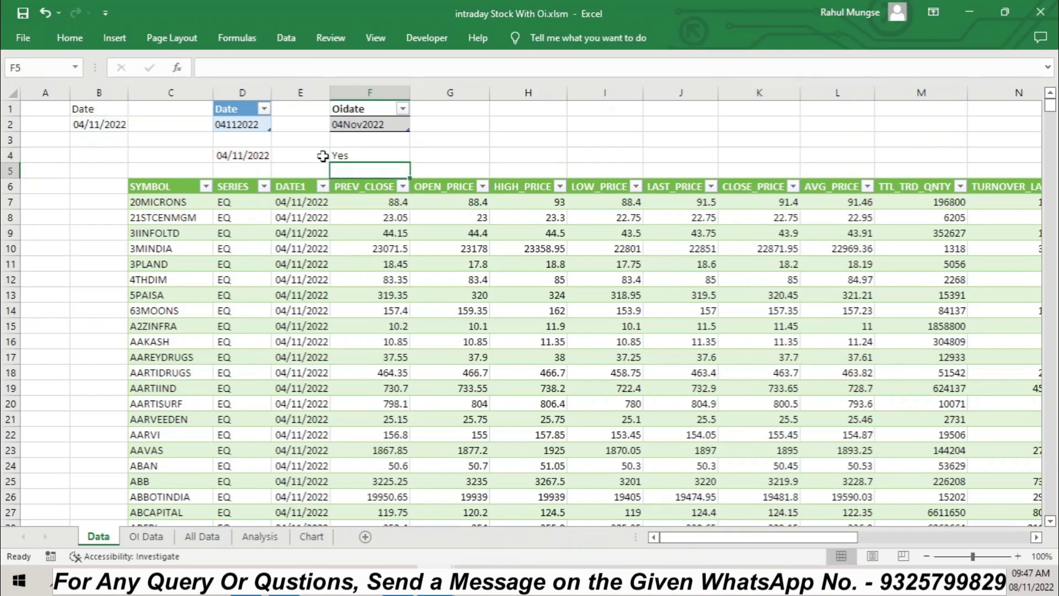
pyautogui.click(365, 156)
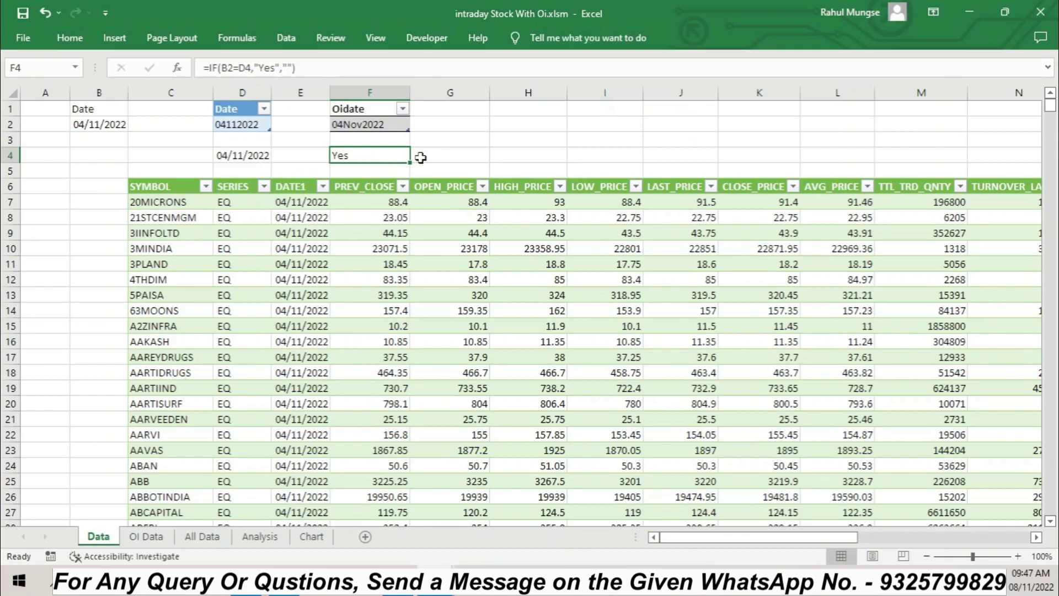
# Set the date in cell B2 of the Data sheet to 03/11/2022 to test the date check
pyautogui.click(93, 125)
pyautogui.click(212, 67)
pyautogui.press('BackSpace')
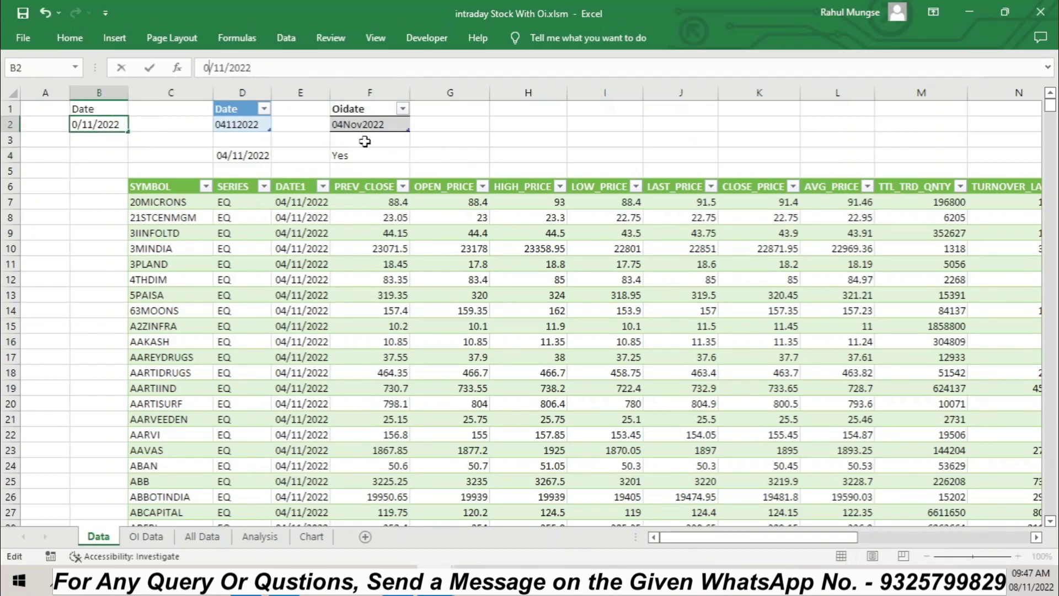
pyautogui.write('3')
pyautogui.press('Return')
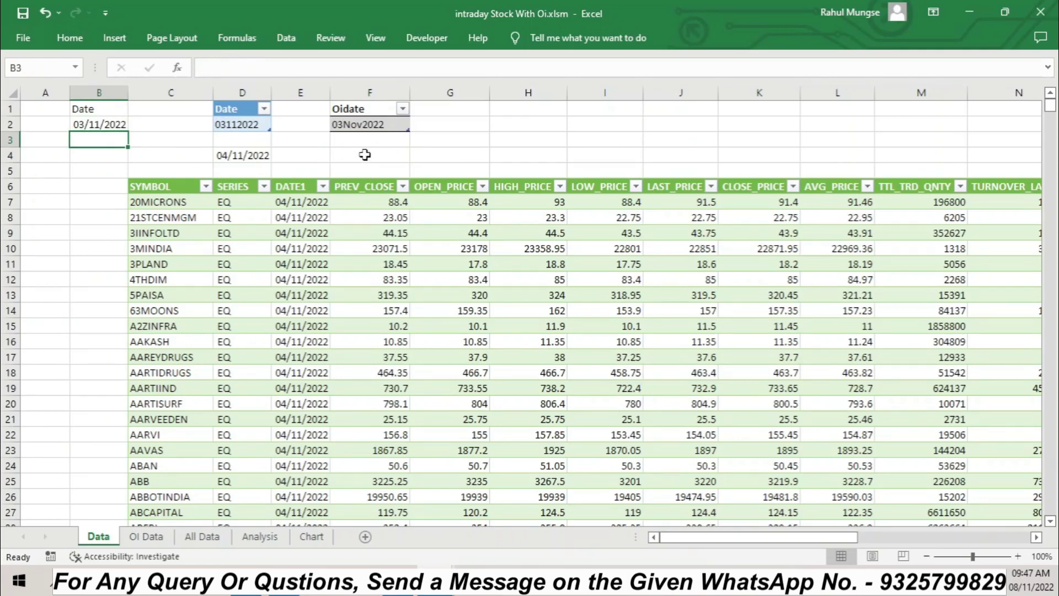
# Add conditional formatting to F4 that highlights text containing Yes with Light Red Fill with Dark Red Text
pyautogui.click(365, 154)
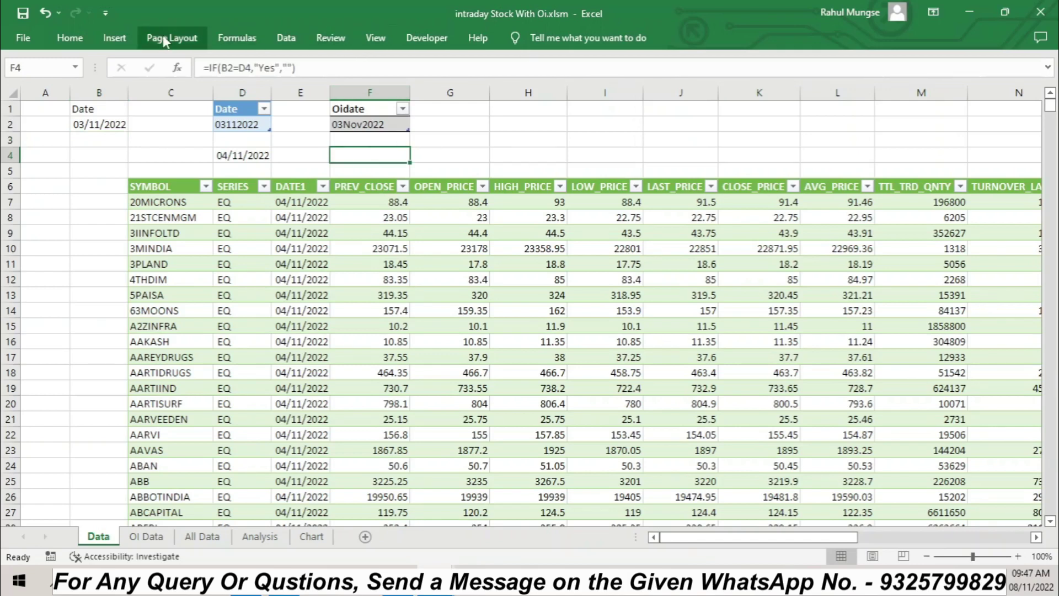
pyautogui.click(70, 38)
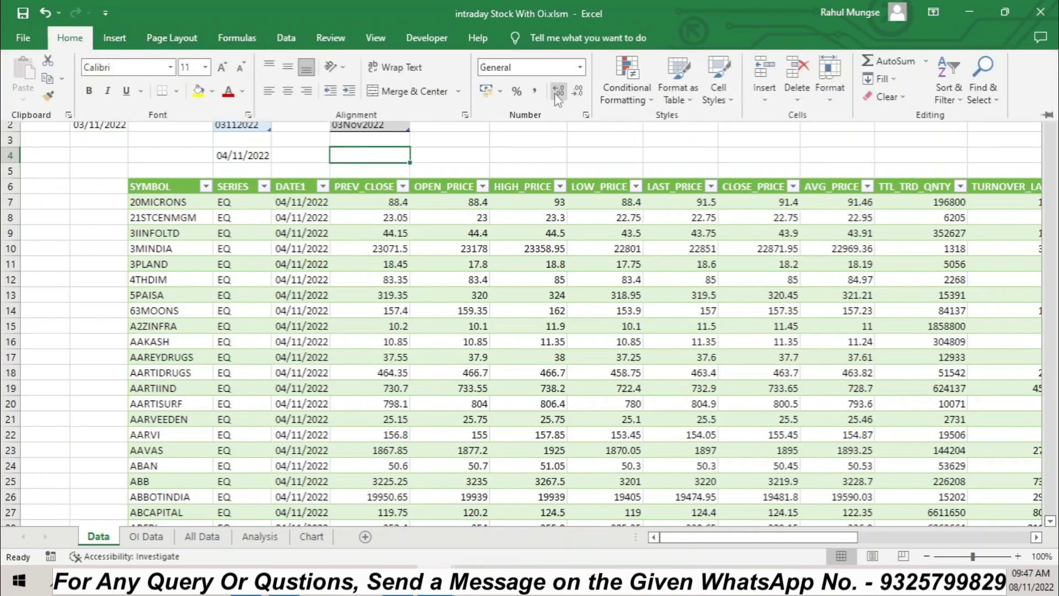
pyautogui.click(626, 94)
pyautogui.moveTo(678, 126)
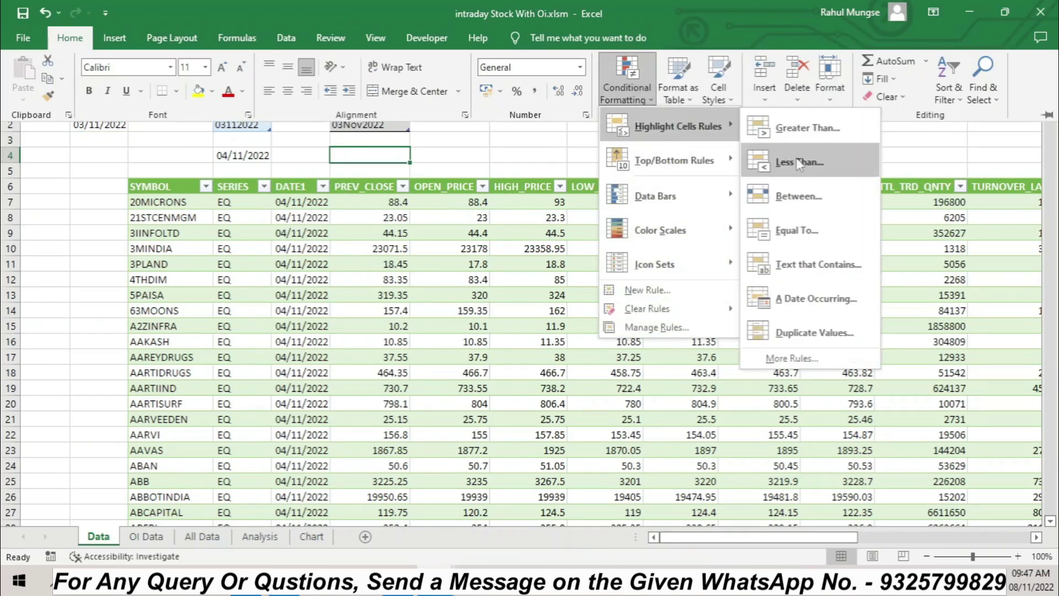
pyautogui.click(792, 274)
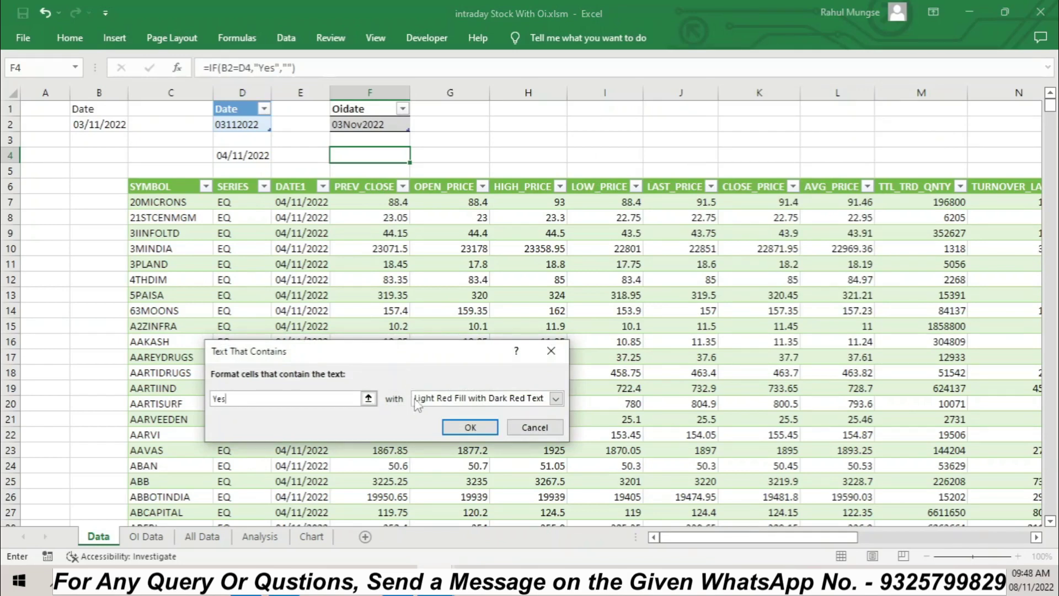
pyautogui.click(470, 426)
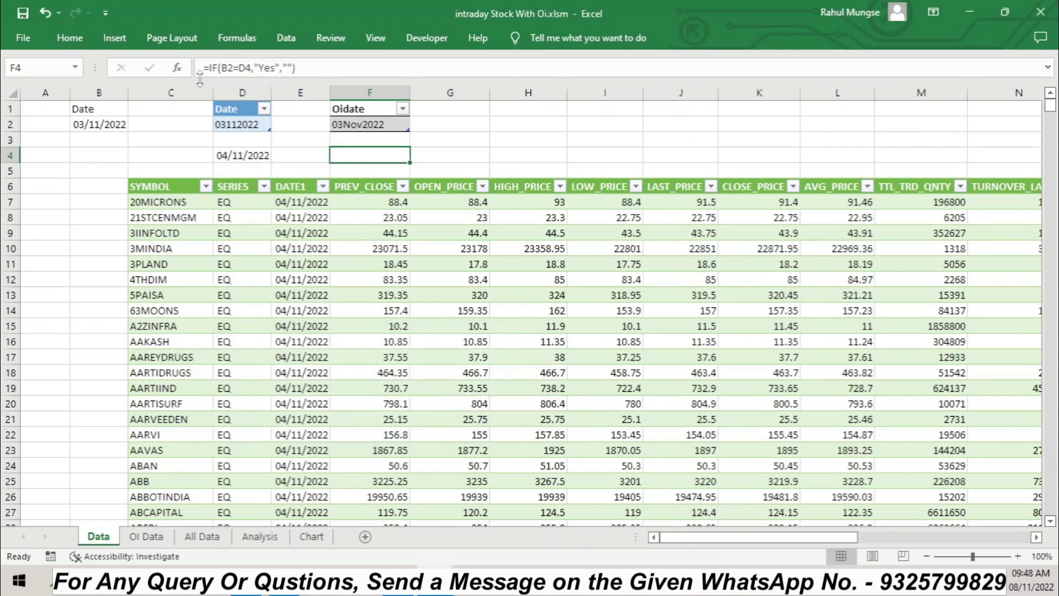
# Set the date in cell B2 of the Data sheet back to 04/11/2022
pyautogui.click(100, 119)
pyautogui.click(218, 67)
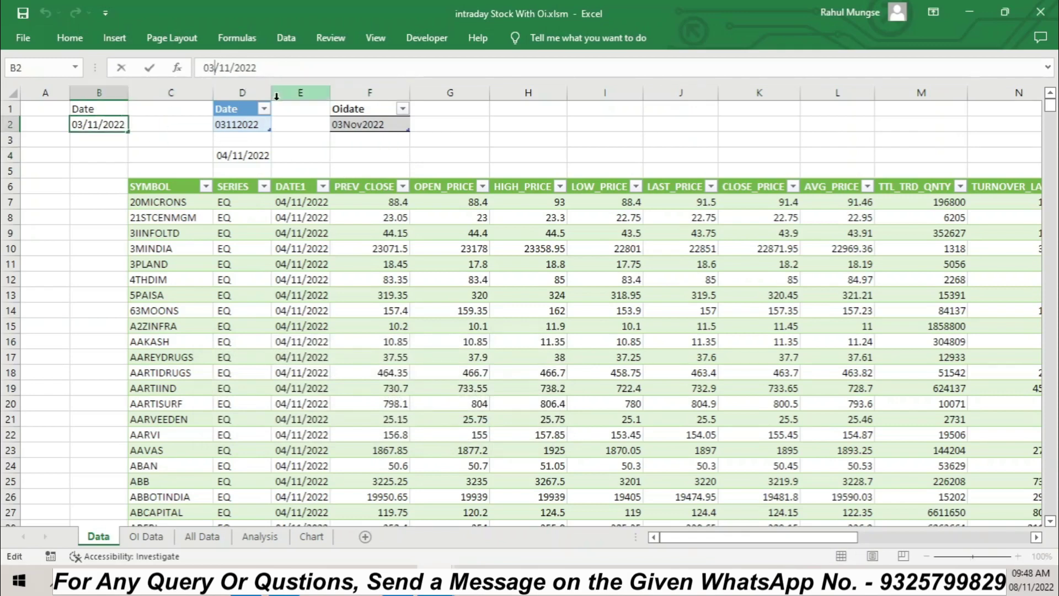
pyautogui.press('BackSpace')
pyautogui.write('4')
pyautogui.press('Return')
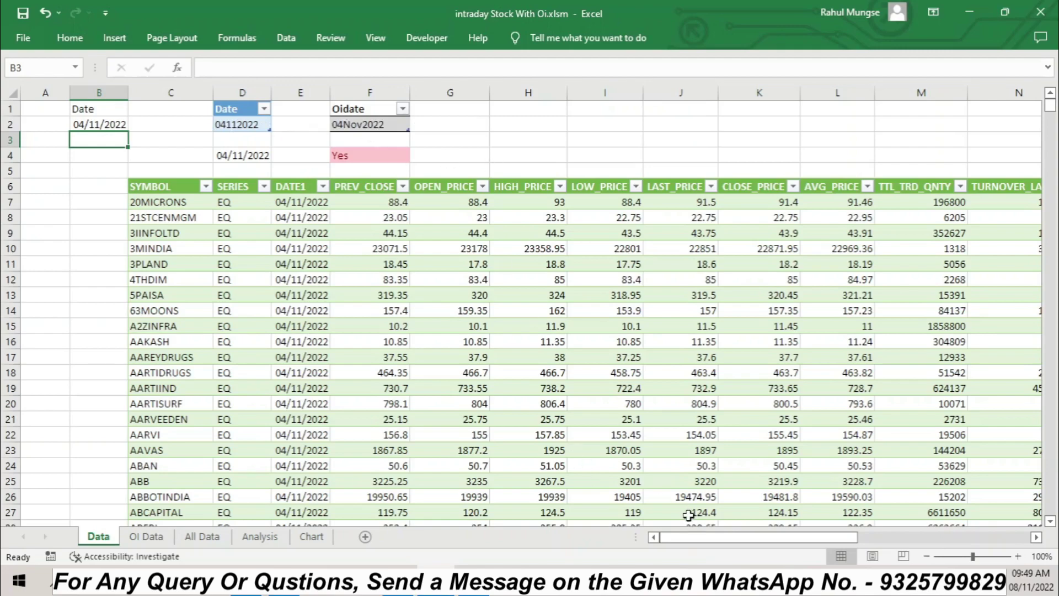
# After viewing the Data sheet's symbol table and the All Data sheet, open the Visual Basic editor and insert a new module
pyautogui.moveTo(702, 538); pyautogui.dragTo(875, 544)
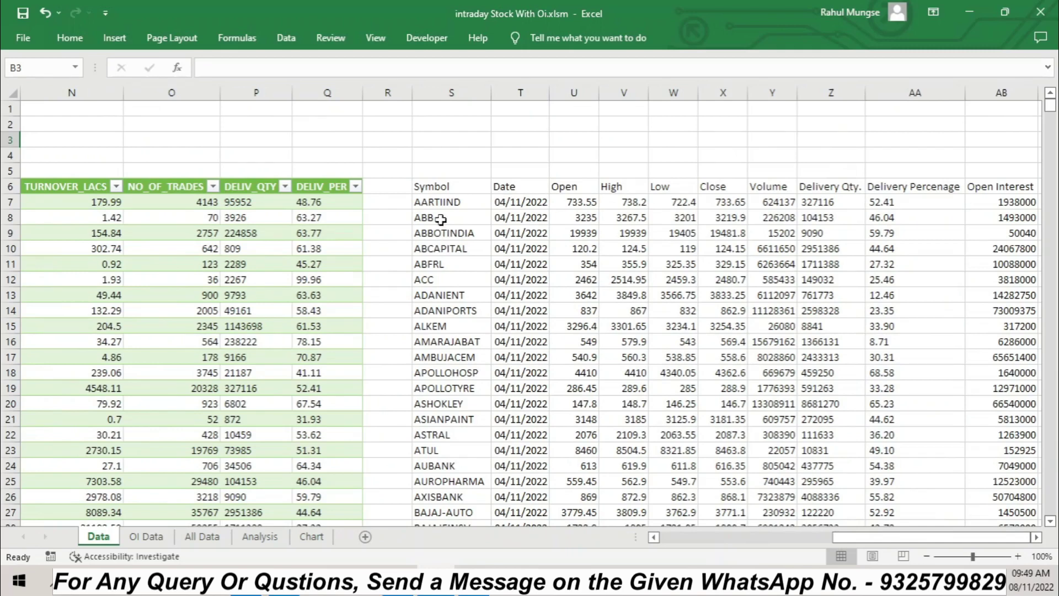
pyautogui.click(202, 537)
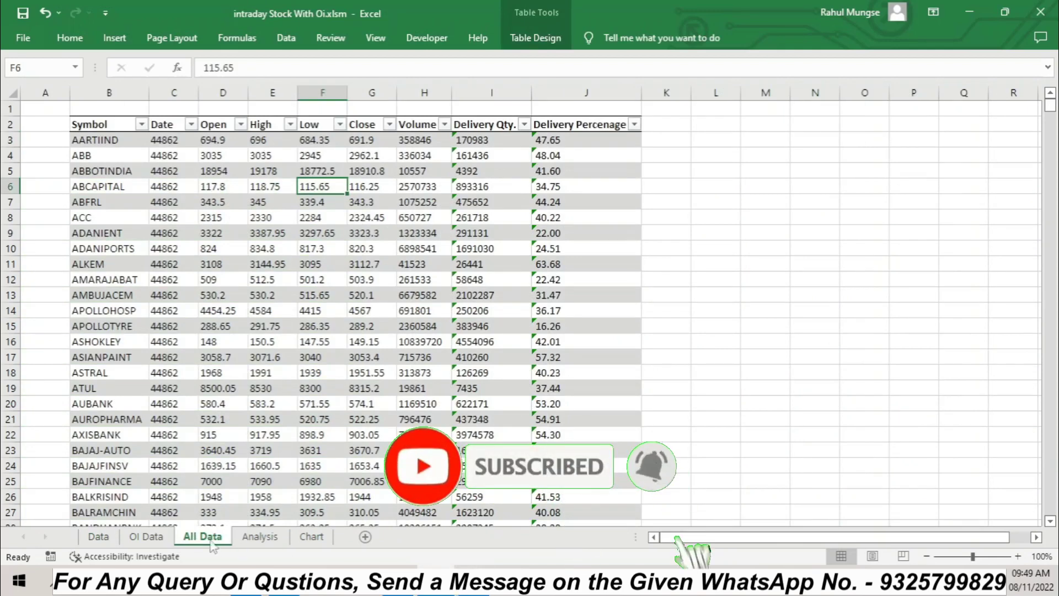
pyautogui.click(99, 536)
pyautogui.moveTo(861, 537); pyautogui.dragTo(678, 535)
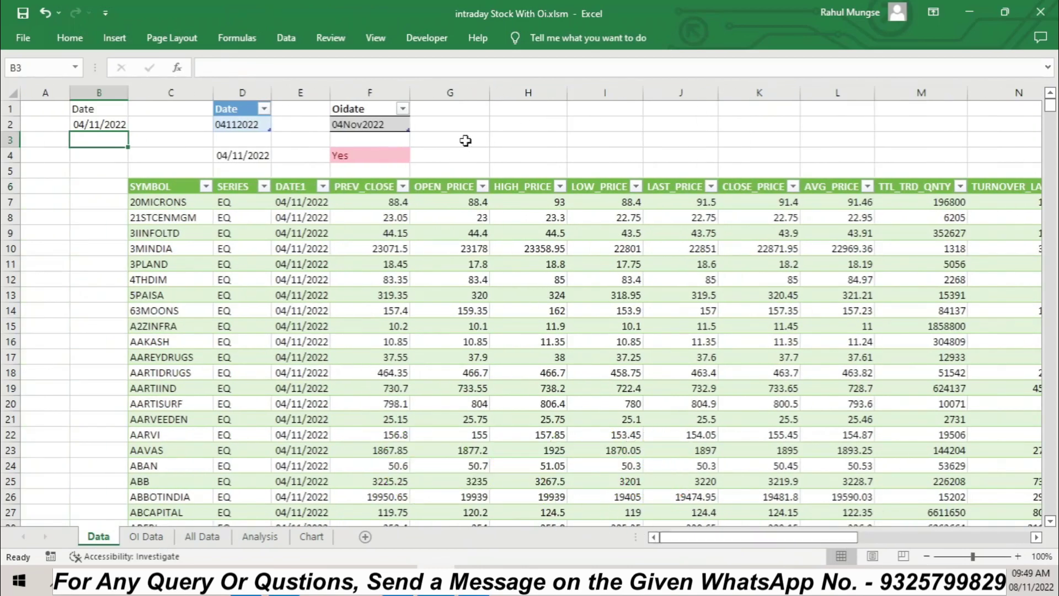
pyautogui.click(426, 38)
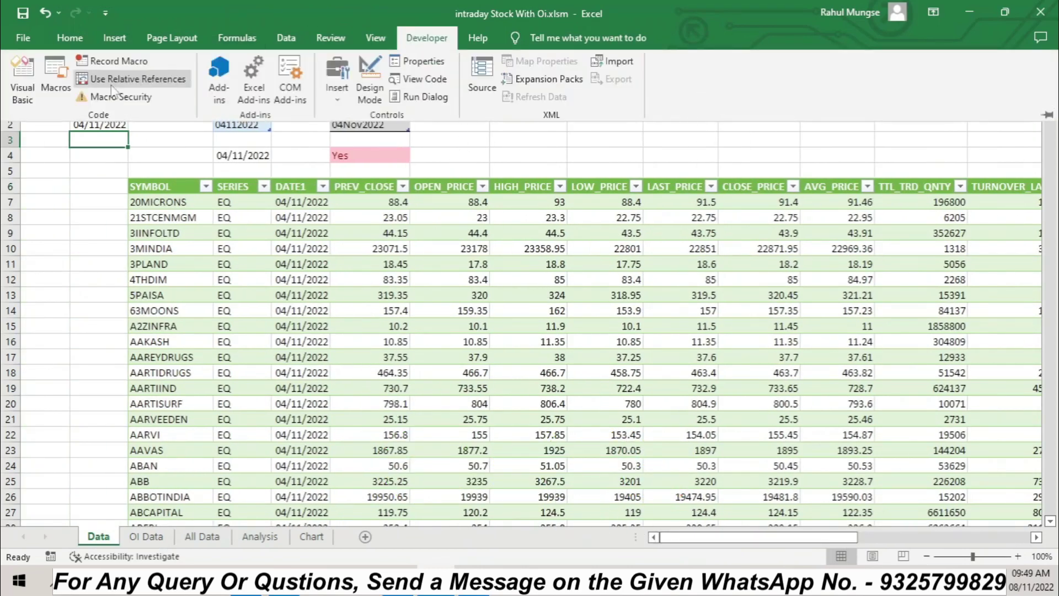
pyautogui.click(12, 81)
pyautogui.hotkey('alt', 'F11')
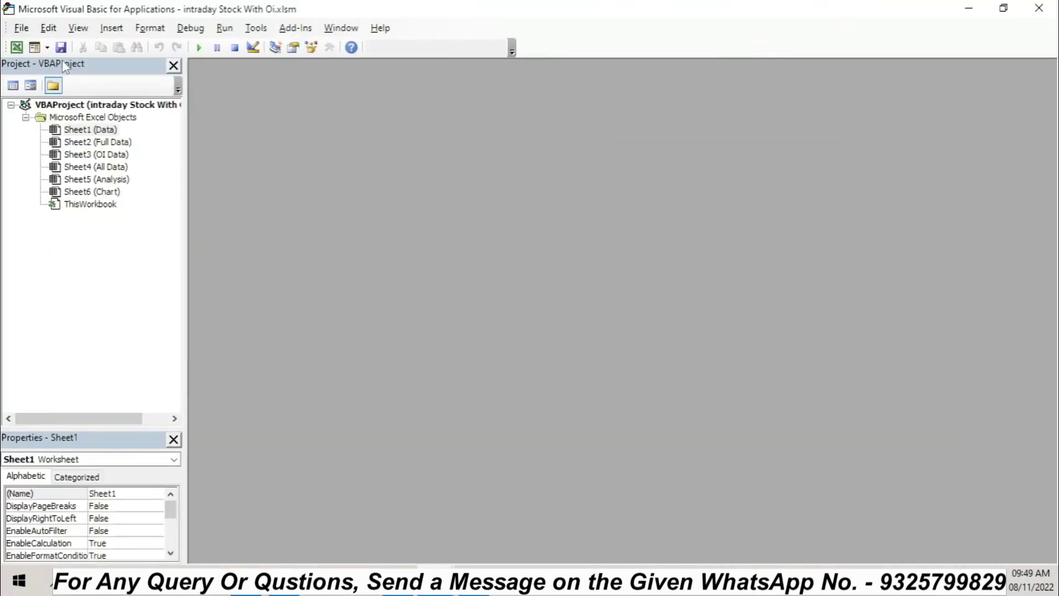
pyautogui.click(46, 47)
pyautogui.click(55, 83)
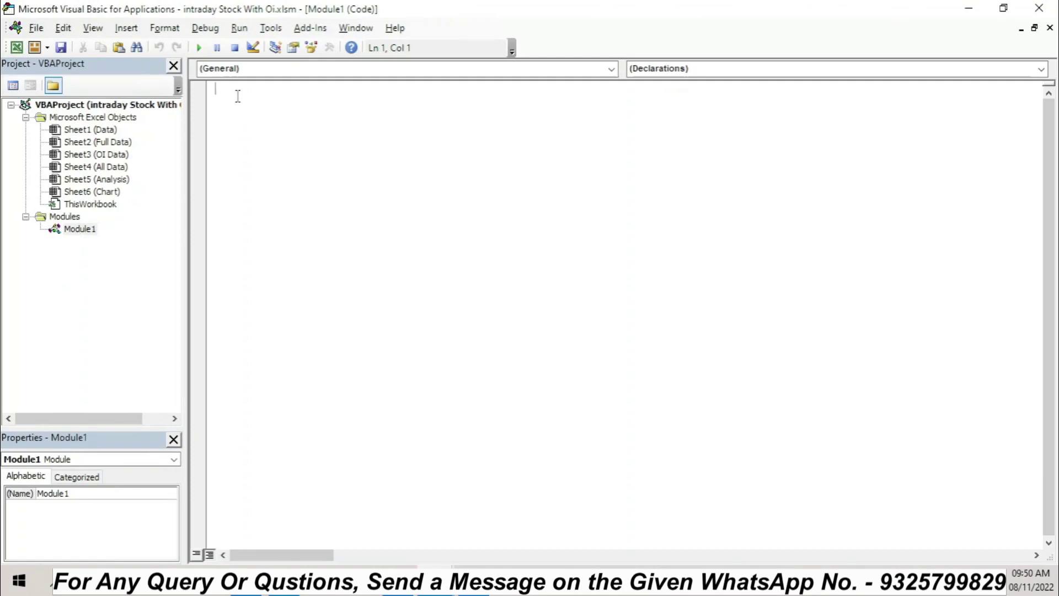
# Write the macro copydeletedata, deleting B3:j196 on All Data and pasting S7:AA200 from Data as values below its last row
pyautogui.write('sub copydeletedata')
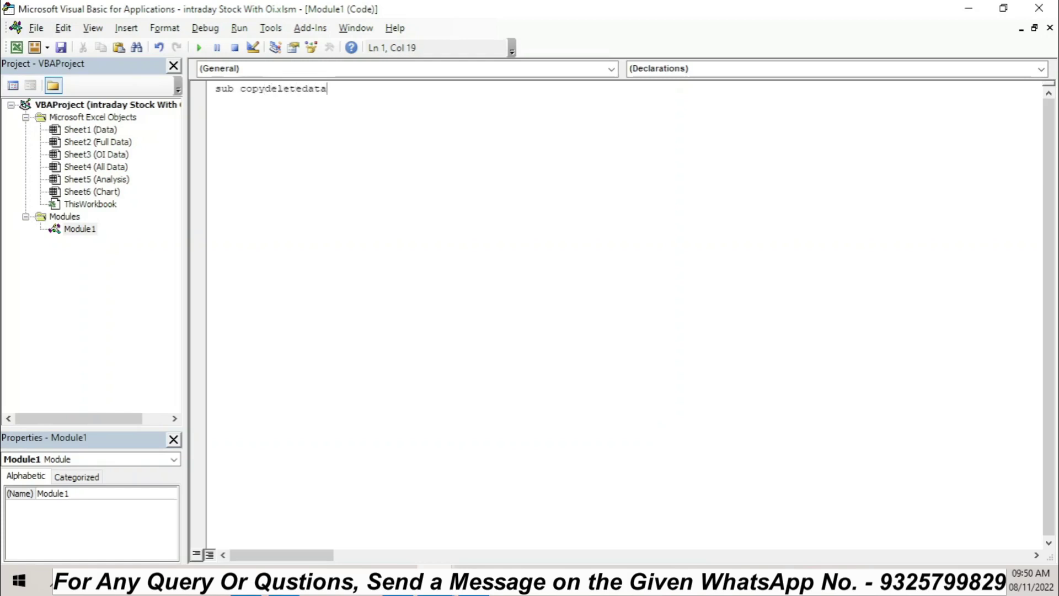
pyautogui.press('Return')
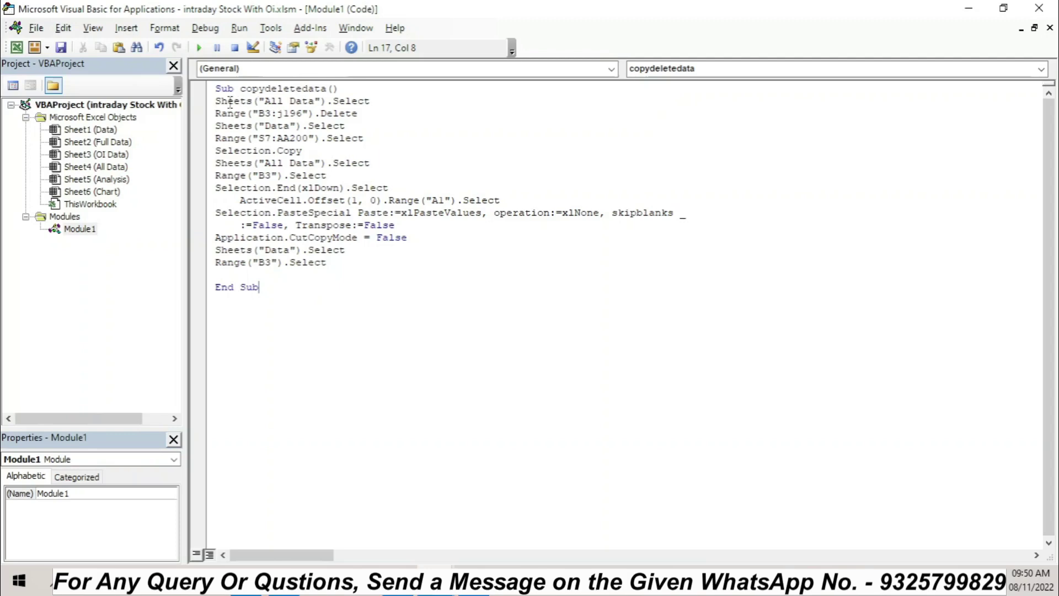
pyautogui.click(1003, 8)
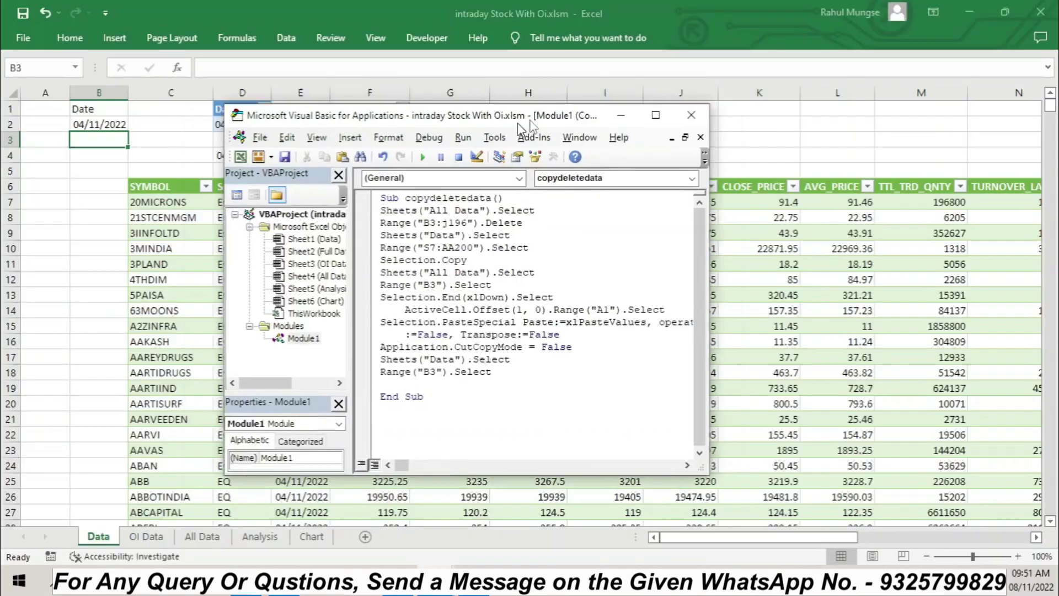
pyautogui.moveTo(517, 122); pyautogui.dragTo(640, 131)
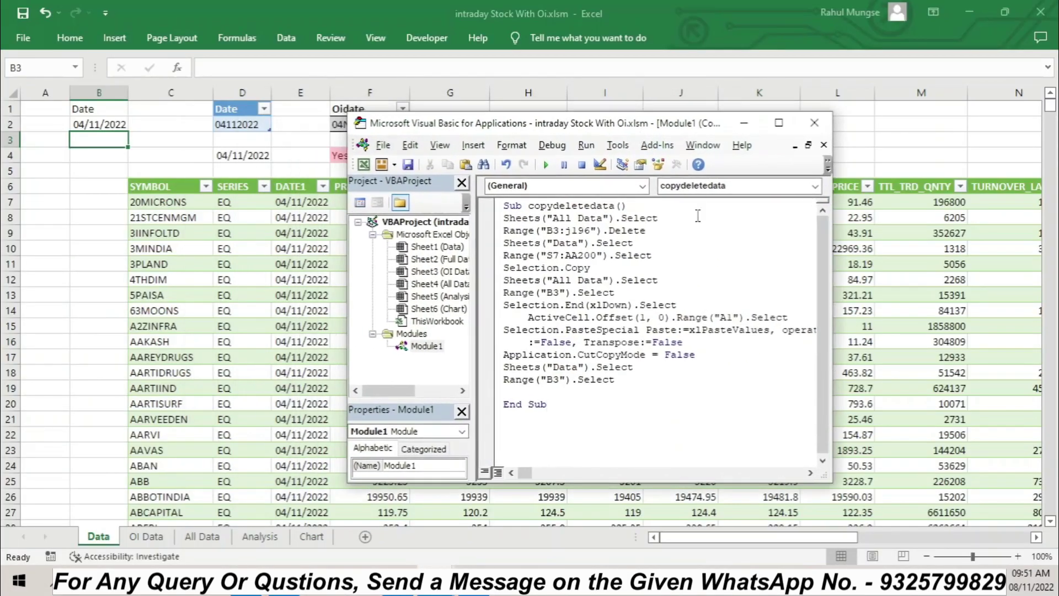
# Compare the macro's delete range B3:j196 with the table on the All Data sheet
pyautogui.click(201, 536)
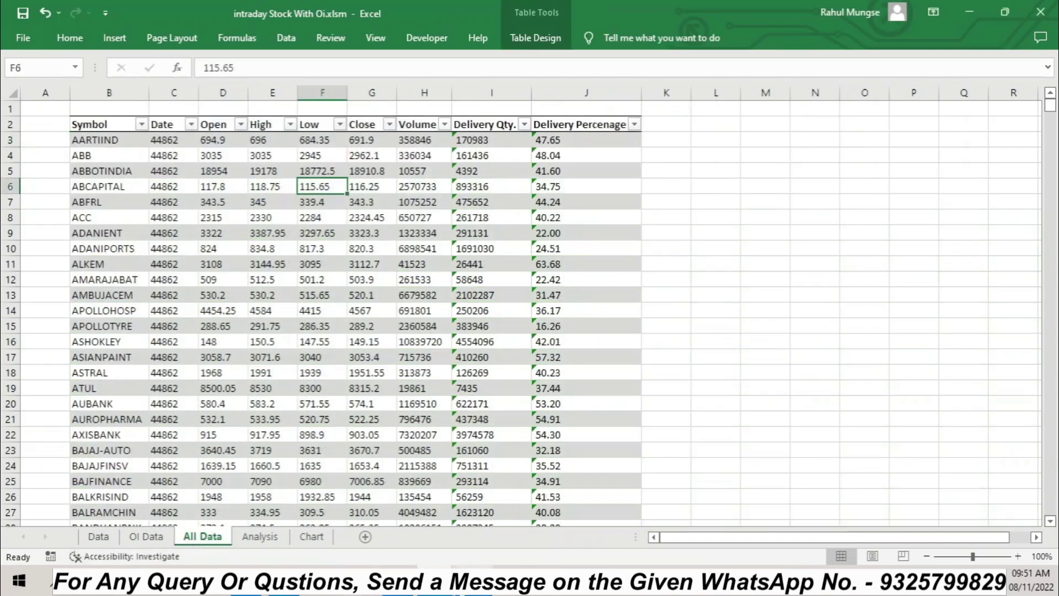
pyautogui.click(437, 580)
pyautogui.click(492, 533)
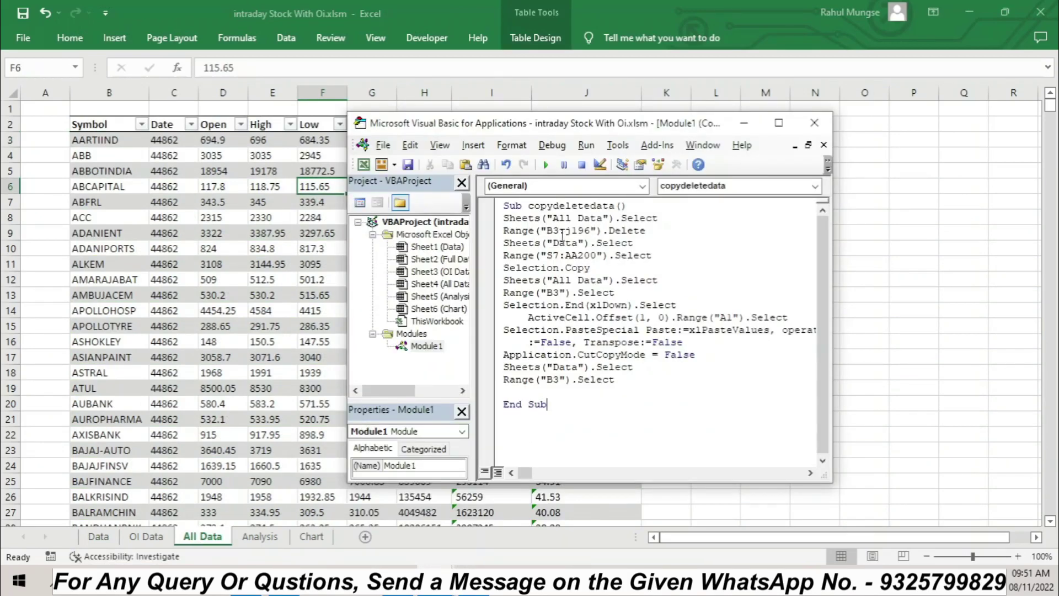
pyautogui.click(744, 122)
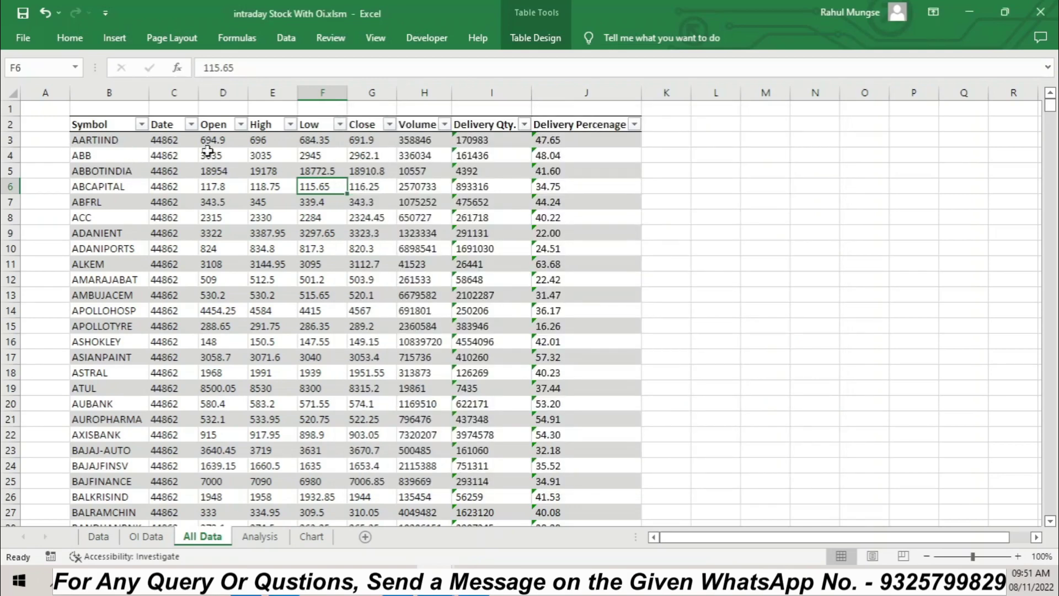
# Format the Date column C on the All Data sheet as a date of type 14/03/2012
pyautogui.click(174, 127)
pyautogui.click(175, 97)
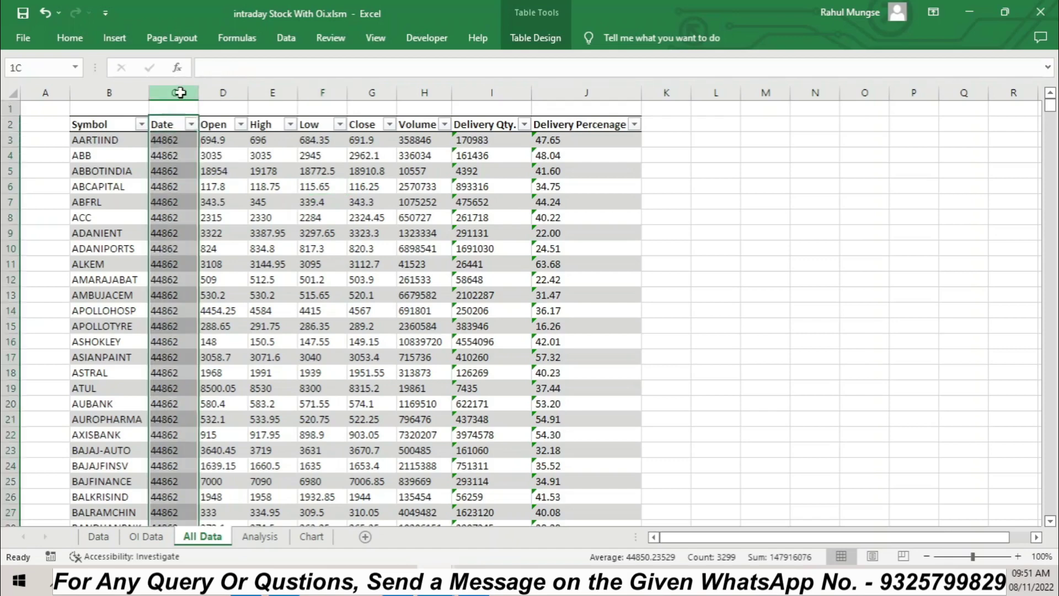
pyautogui.rightClick(184, 146)
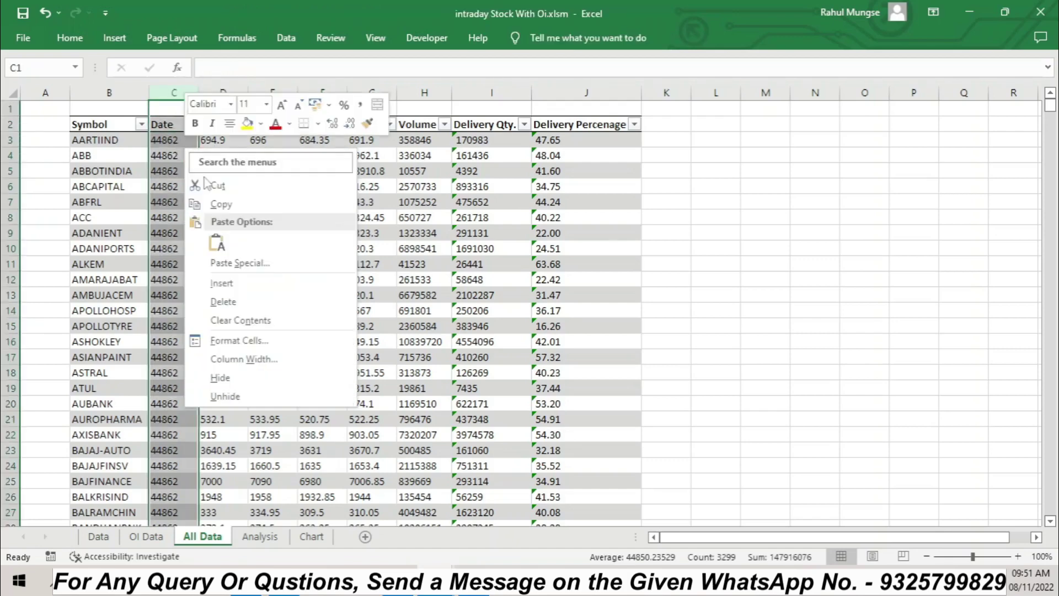
pyautogui.click(248, 360)
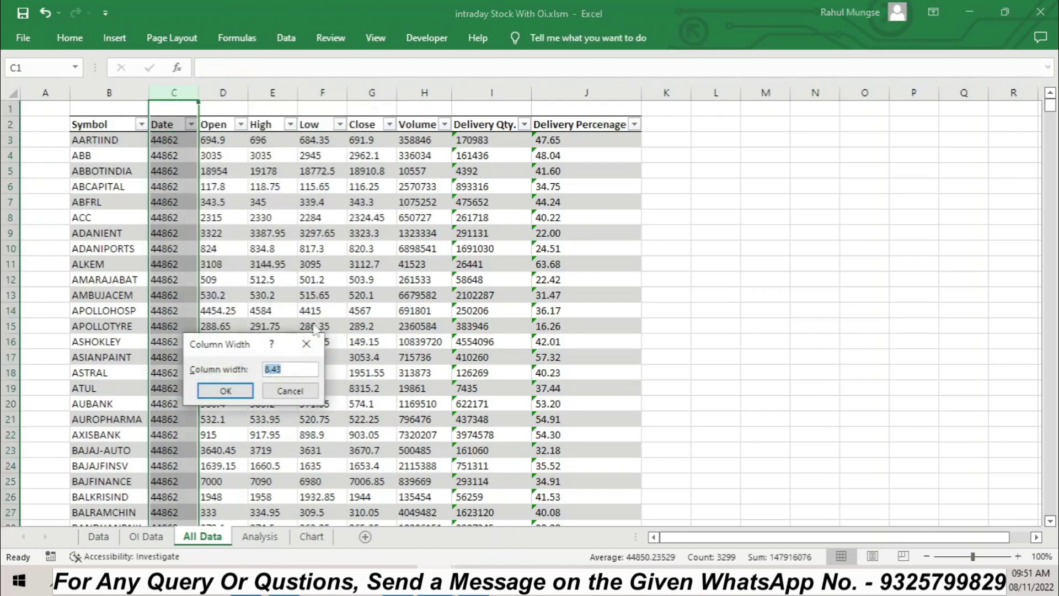
pyautogui.click(306, 343)
pyautogui.rightClick(187, 145)
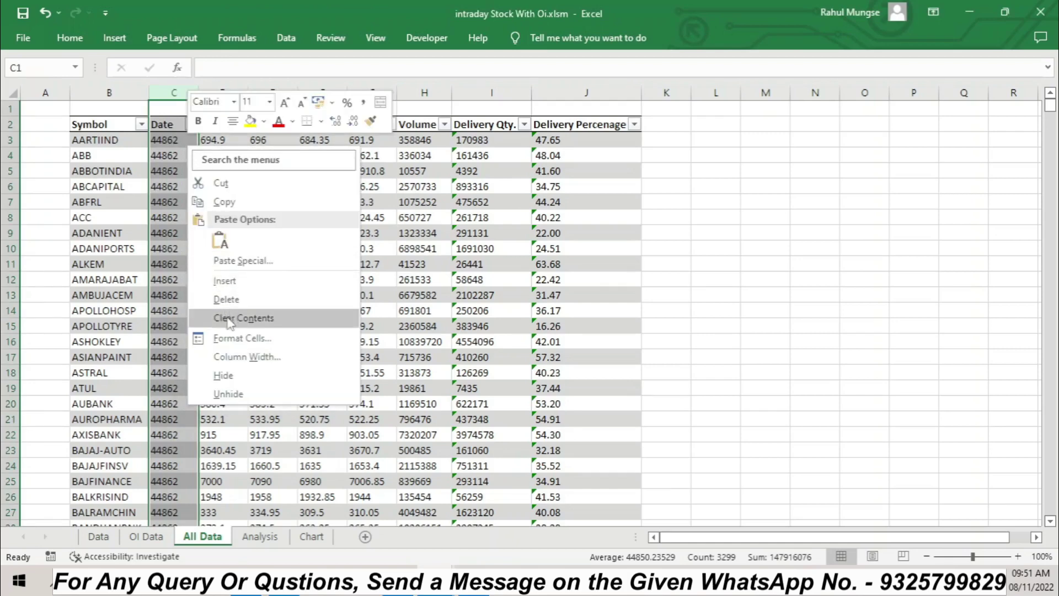
pyautogui.click(240, 338)
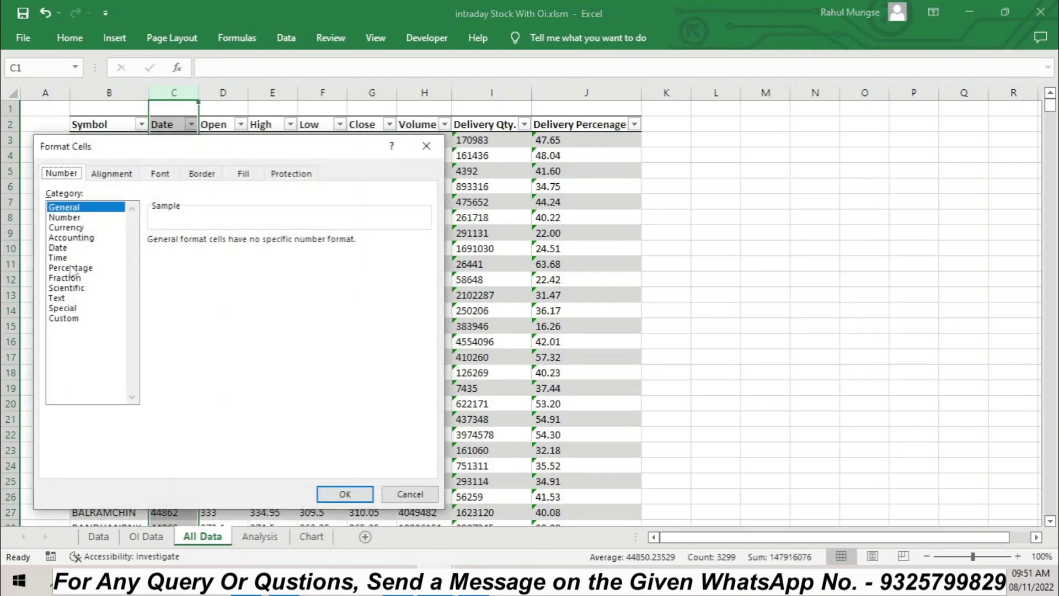
pyautogui.click(61, 248)
pyautogui.click(174, 284)
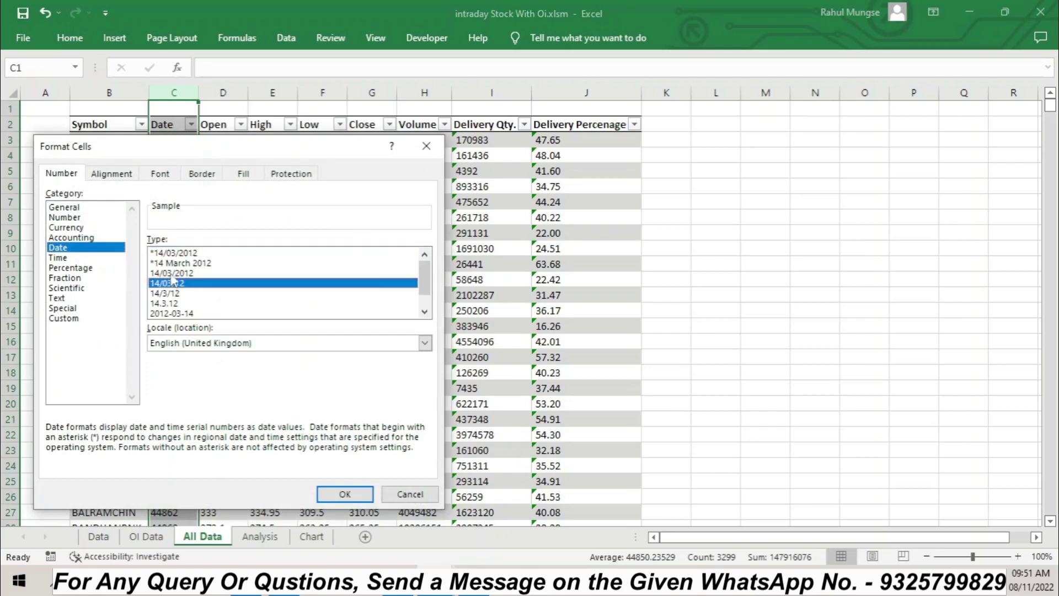
pyautogui.click(172, 273)
pyautogui.click(342, 494)
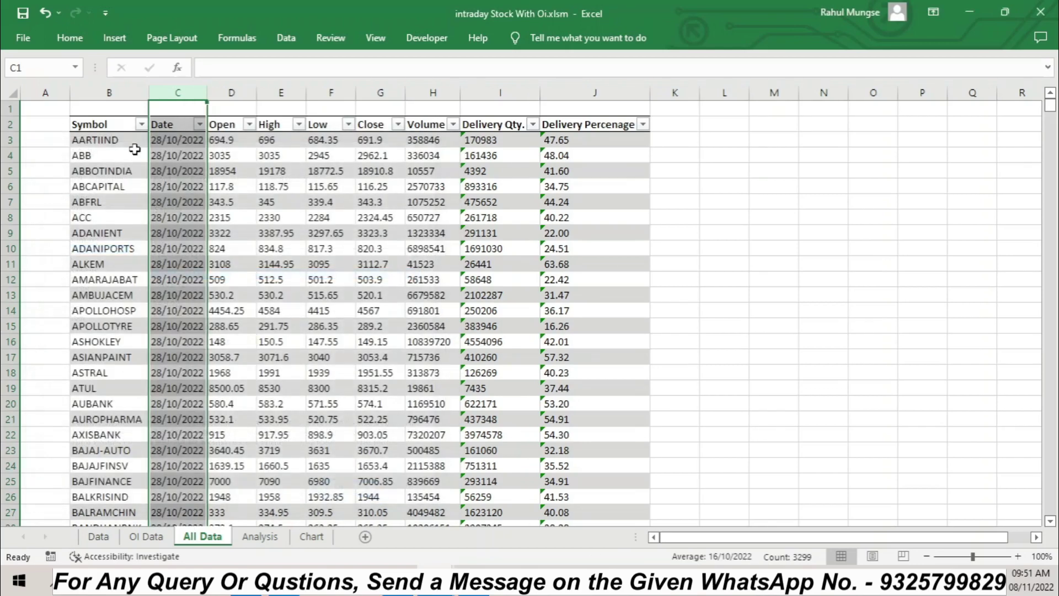
# Sort the All Data table by its Date column from oldest to newest
pyautogui.click(176, 155)
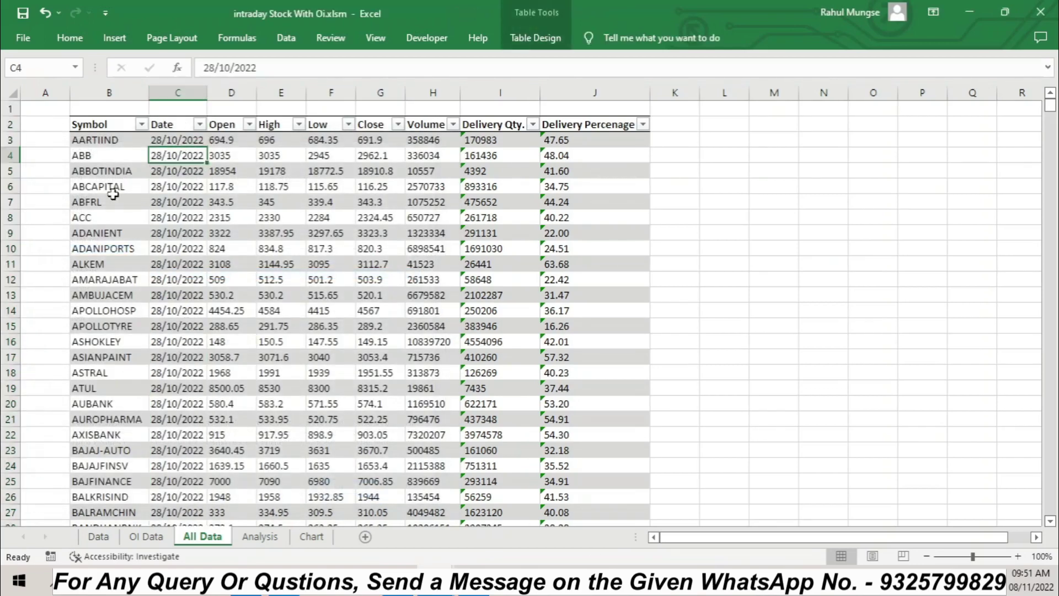
pyautogui.click(93, 142)
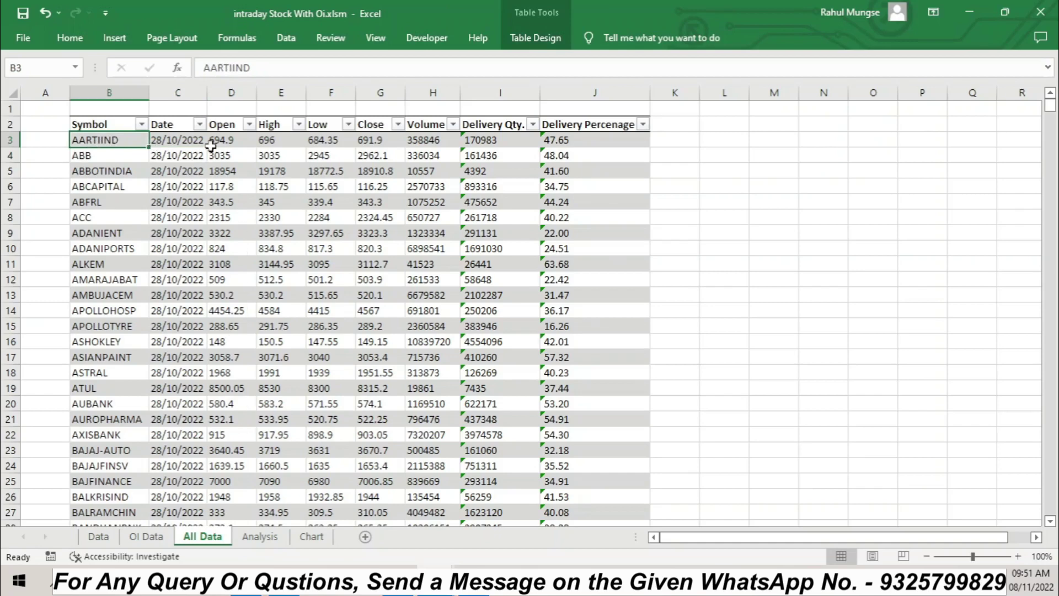
pyautogui.click(200, 128)
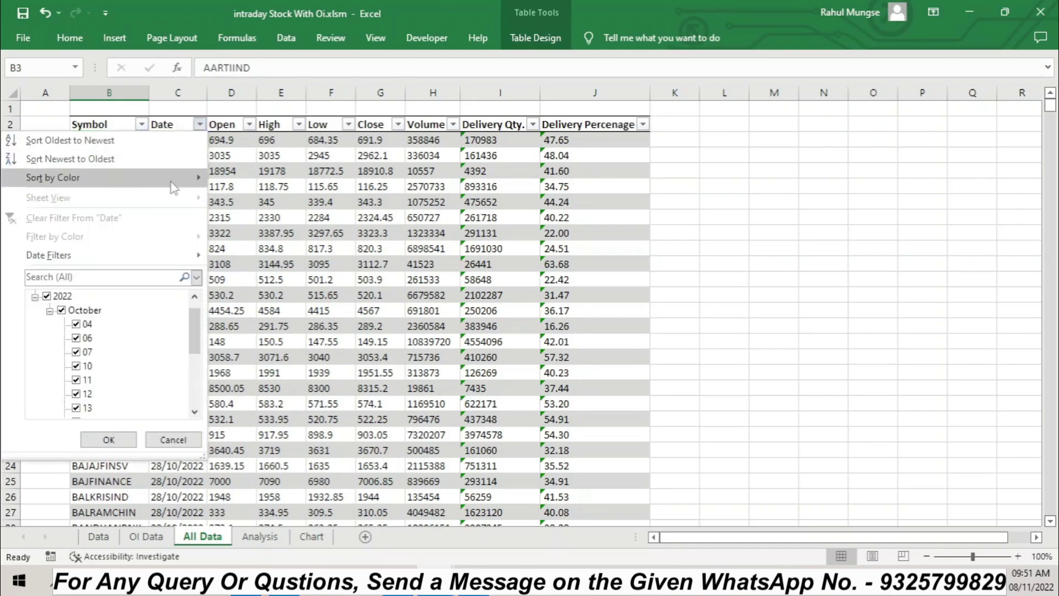
pyautogui.click(66, 158)
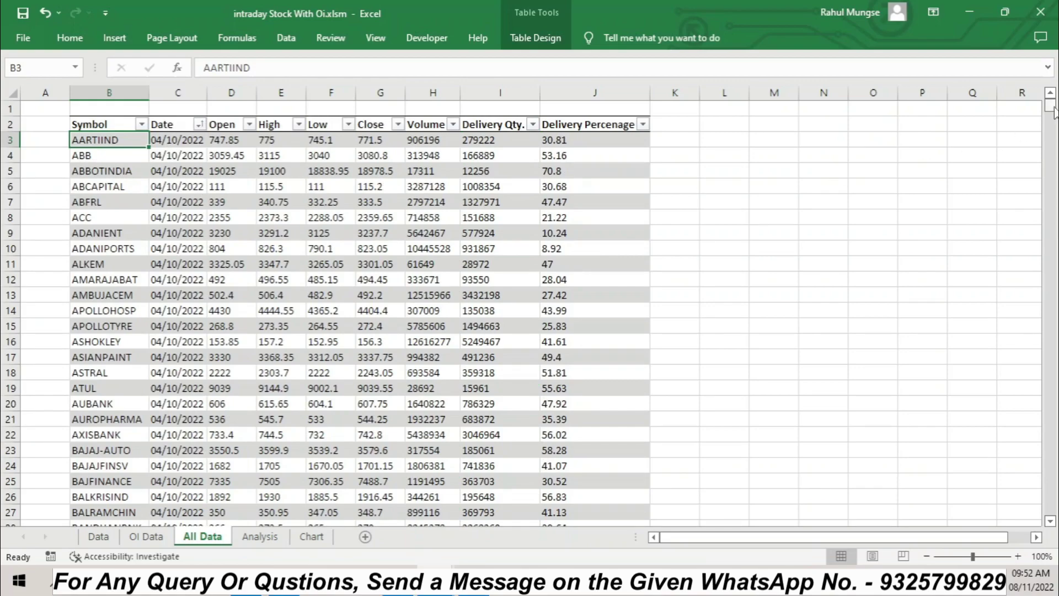
# Examine where the rows of the earliest date end in the sorted All Data table
pyautogui.moveTo(1054, 117); pyautogui.dragTo(1051, 132)
pyautogui.click(1049, 150)
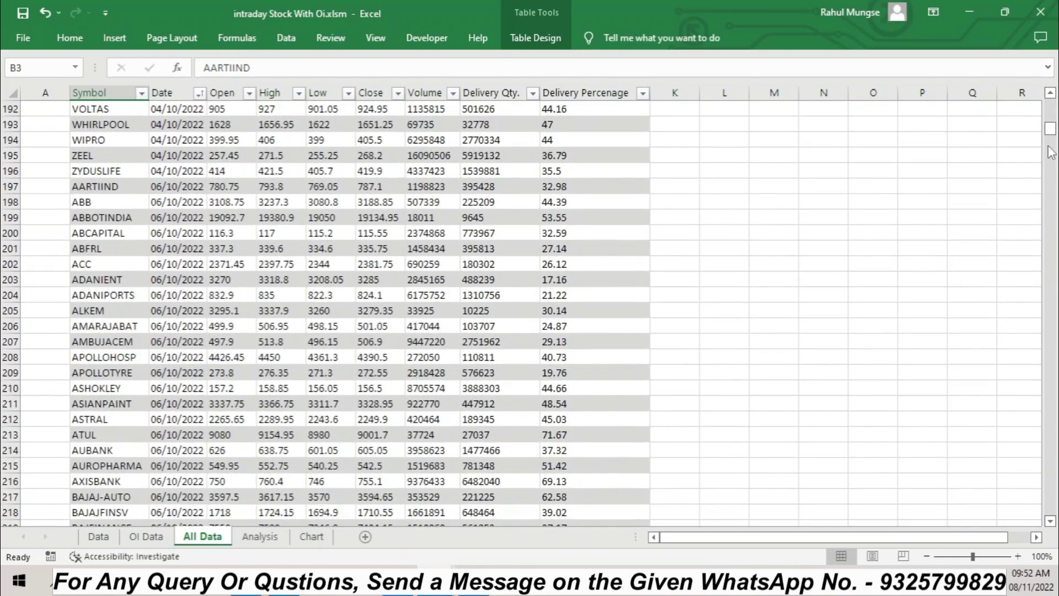
pyautogui.click(1049, 149)
pyautogui.scroll(13, 811, 187)
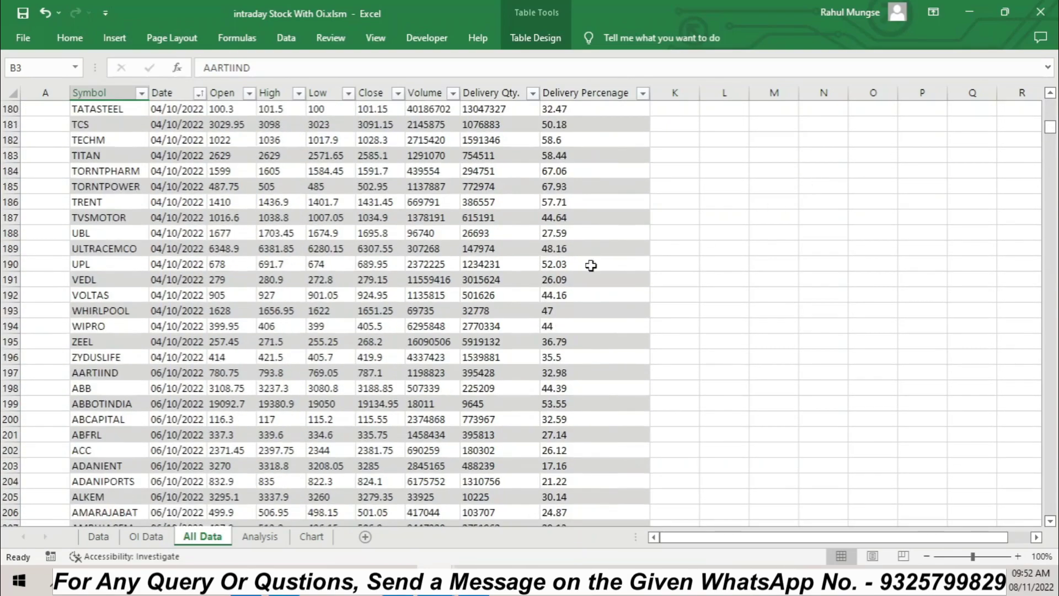
# Check the last row of the earliest date on All Data against the macro's delete range B3:j196
pyautogui.scroll(-1, 187, 366)
pyautogui.click(165, 310)
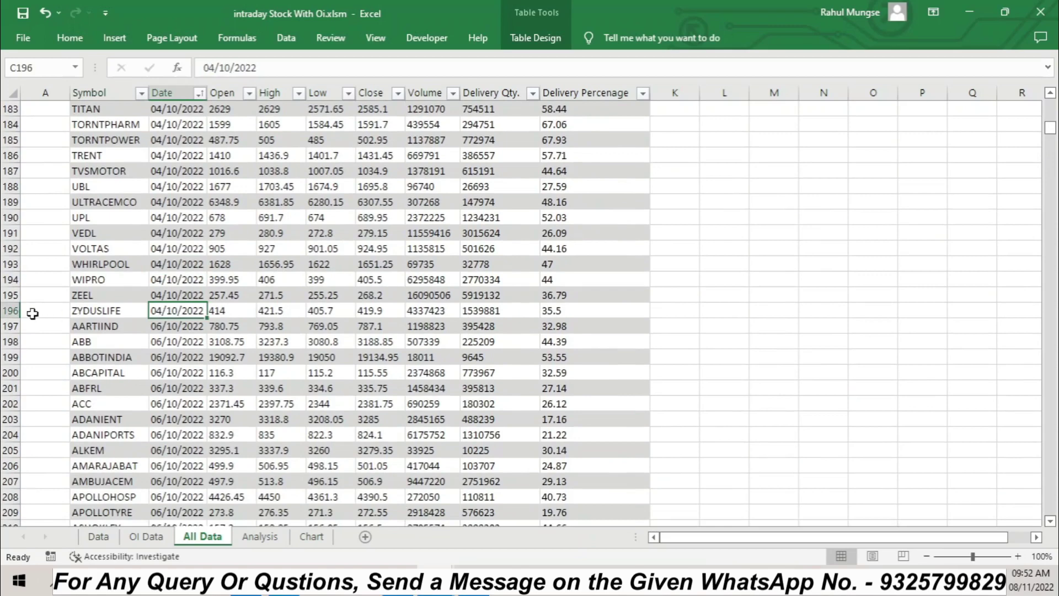
pyautogui.click(4, 311)
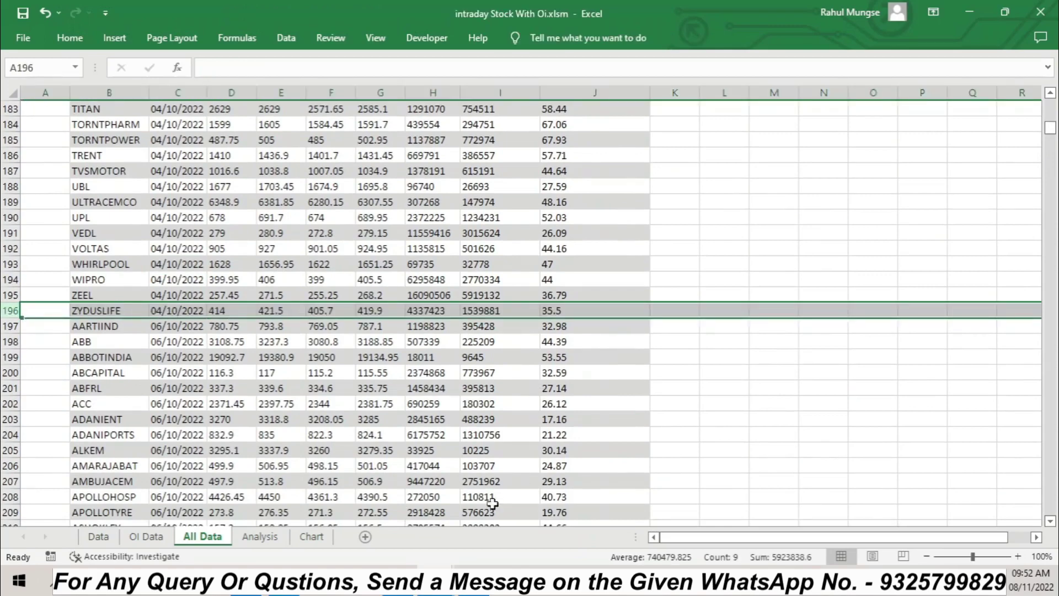
pyautogui.moveTo(435, 573)
pyautogui.click(538, 519)
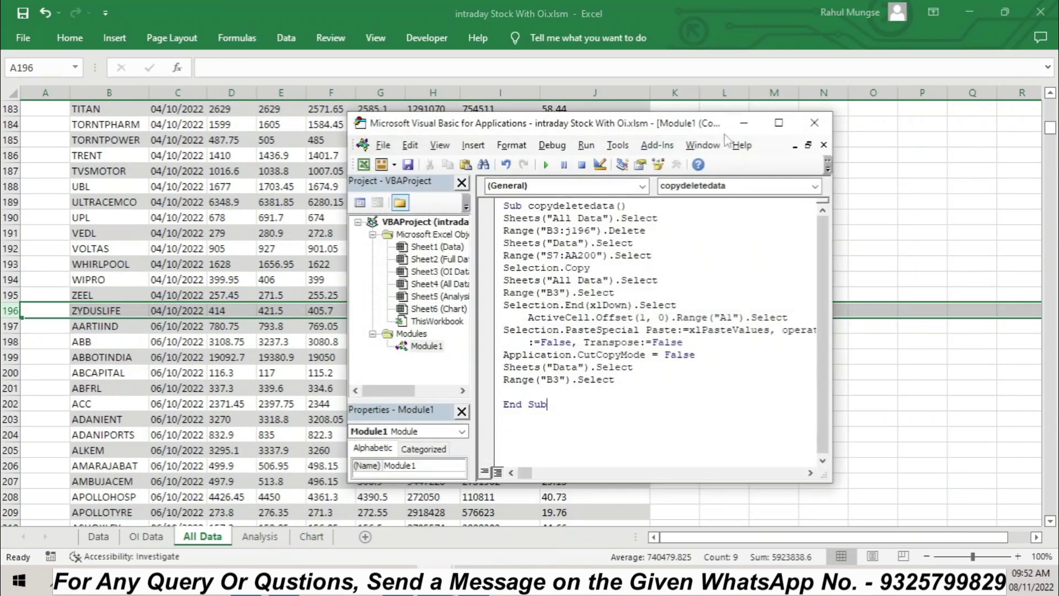
pyautogui.moveTo(641, 114); pyautogui.dragTo(641, 157)
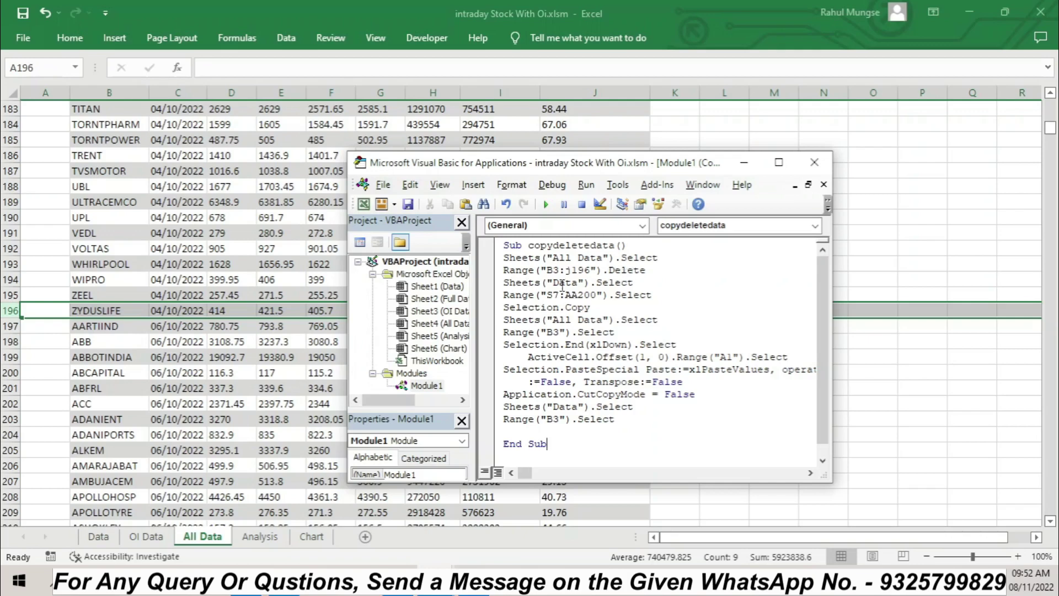
# Extend the macro's copy range on the Data sheet to S7:AB200 so it includes the Open Interest column
pyautogui.click(100, 537)
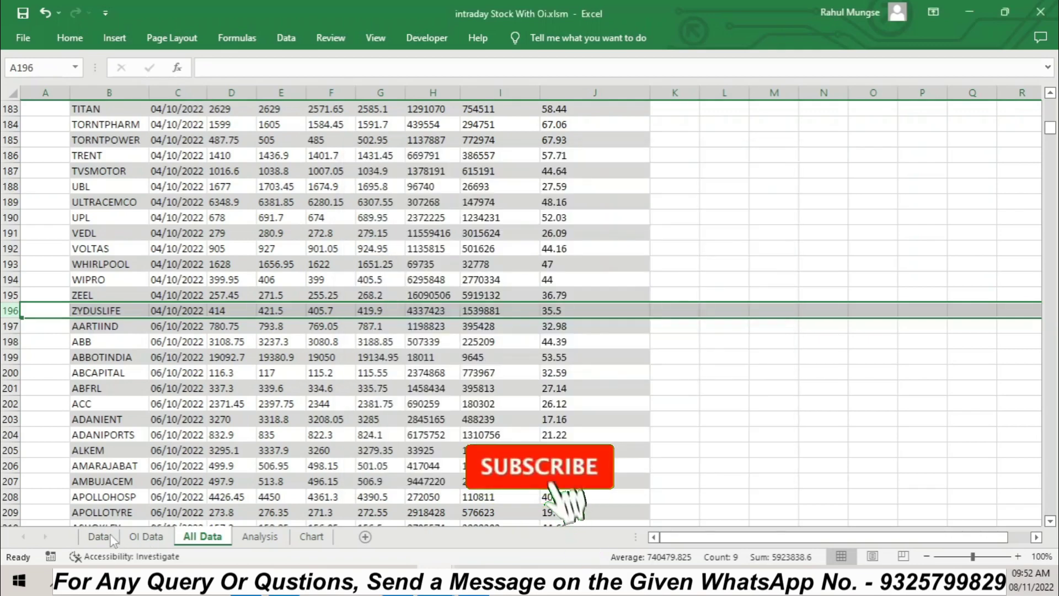
pyautogui.hotkey('alt', 'F11')
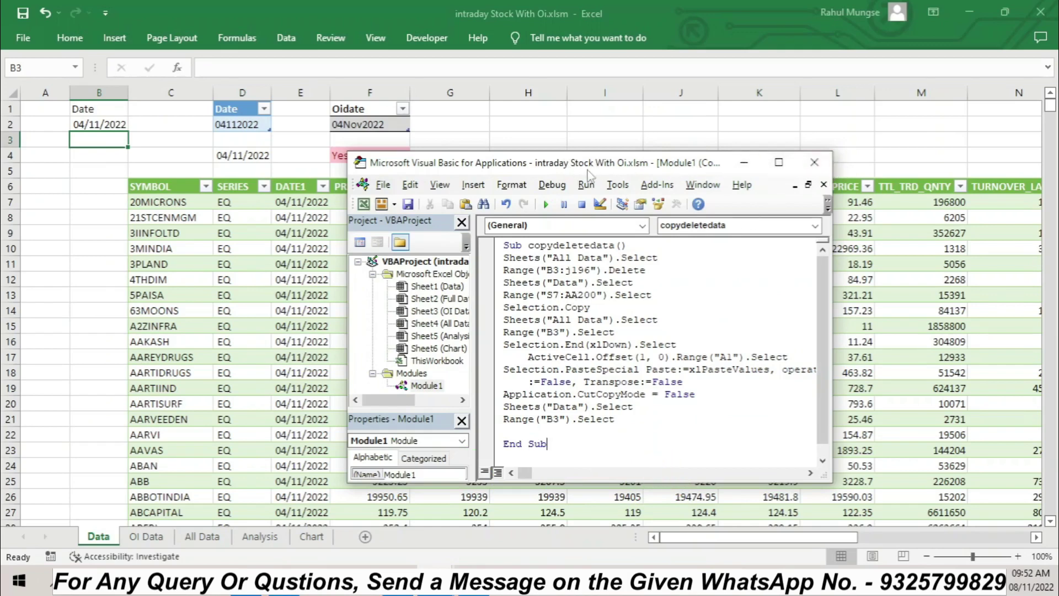
pyautogui.moveTo(699, 545); pyautogui.dragTo(903, 543)
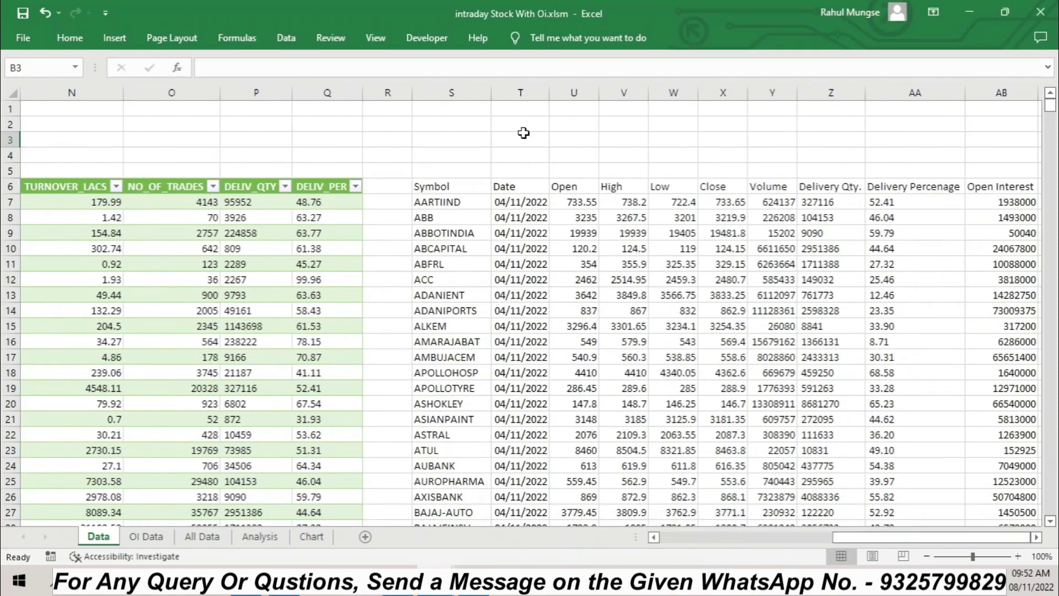
pyautogui.click(439, 200)
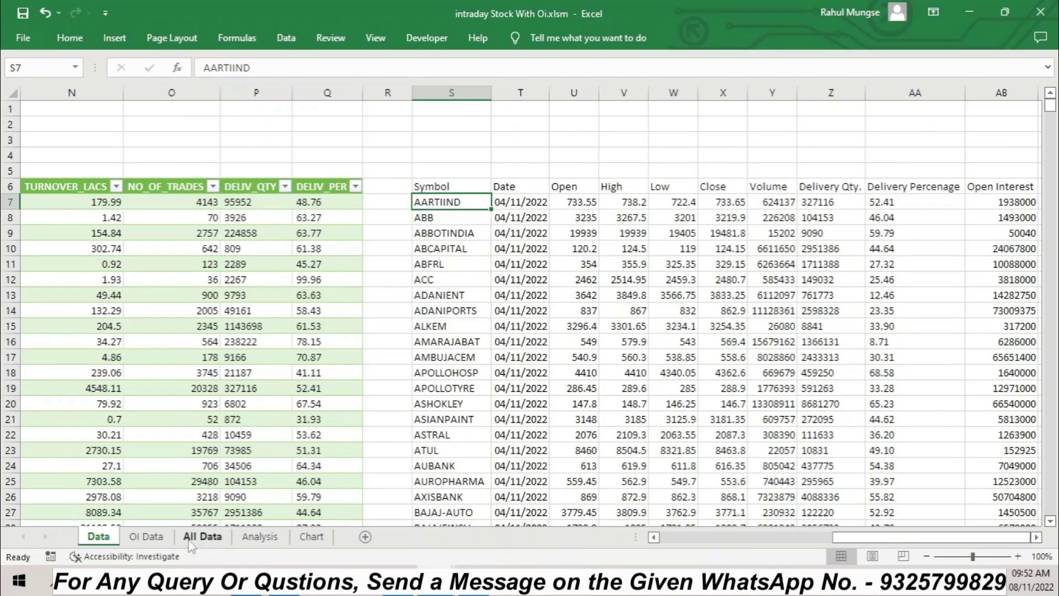
pyautogui.click(166, 537)
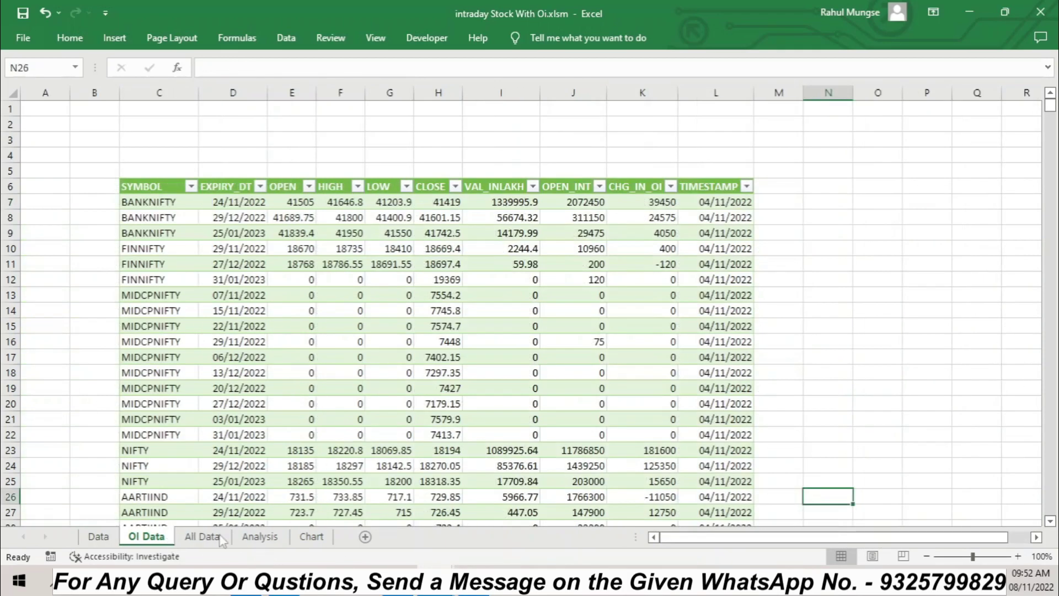
pyautogui.click(98, 536)
pyautogui.moveTo(424, 582)
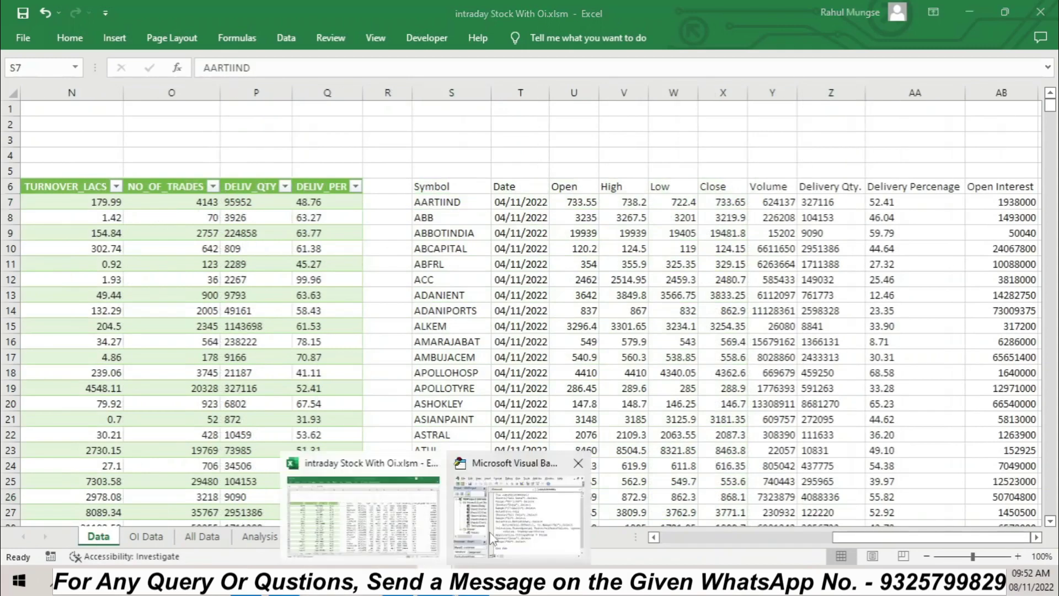
pyautogui.click(494, 538)
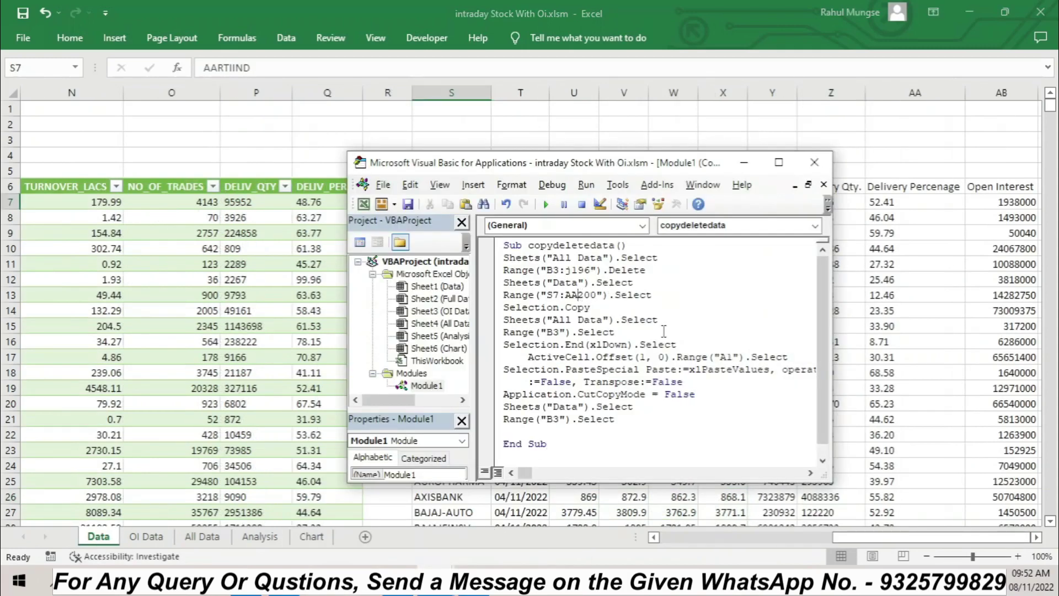
pyautogui.press('BackSpace')
pyautogui.write('B')
# Check the last filled Open Interest cell on the Data sheet against the end of the macro's copy range
pyautogui.moveTo(1051, 108); pyautogui.dragTo(1053, 146)
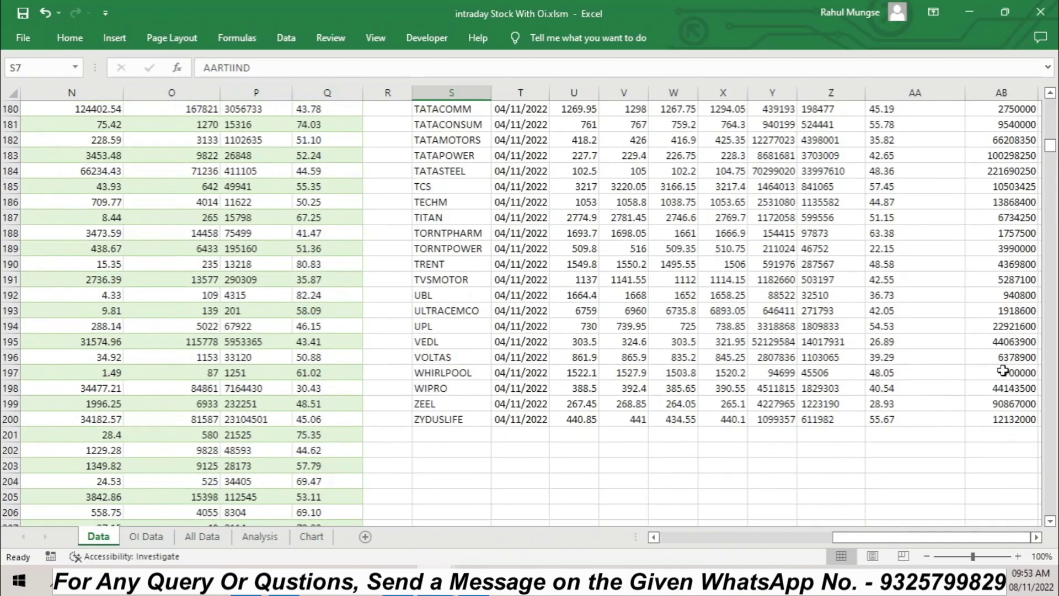
pyautogui.click(1003, 416)
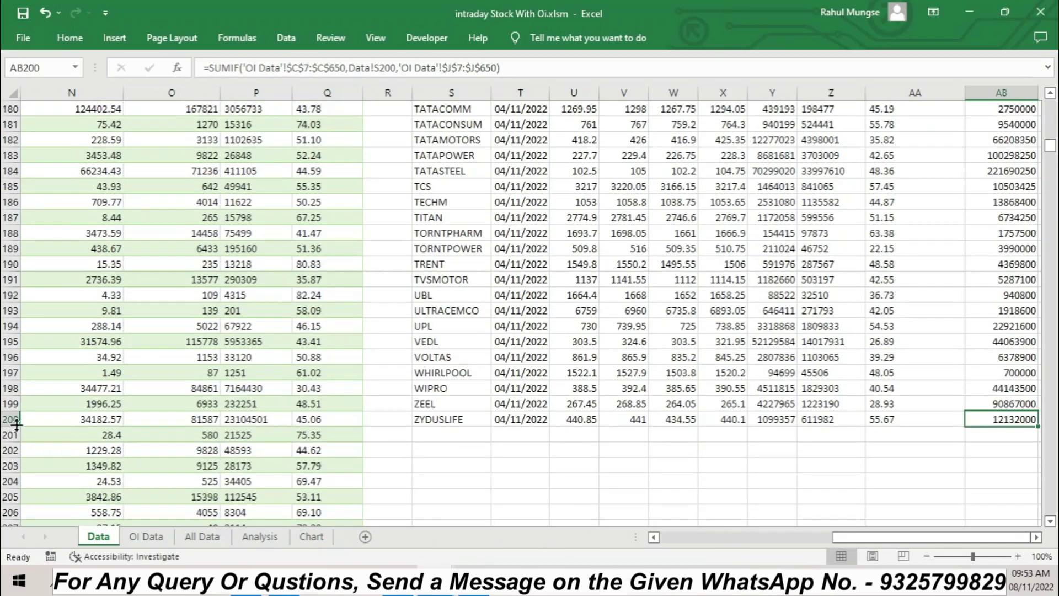
pyautogui.click(474, 496)
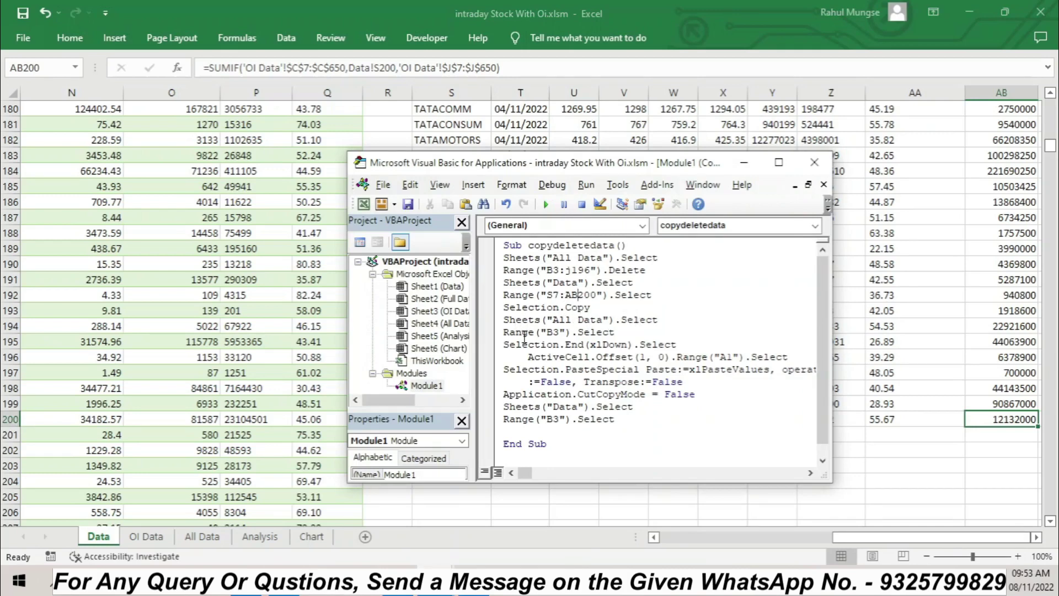
# Compare the start of the All Data table with the macro's select and paste lines
pyautogui.click(201, 536)
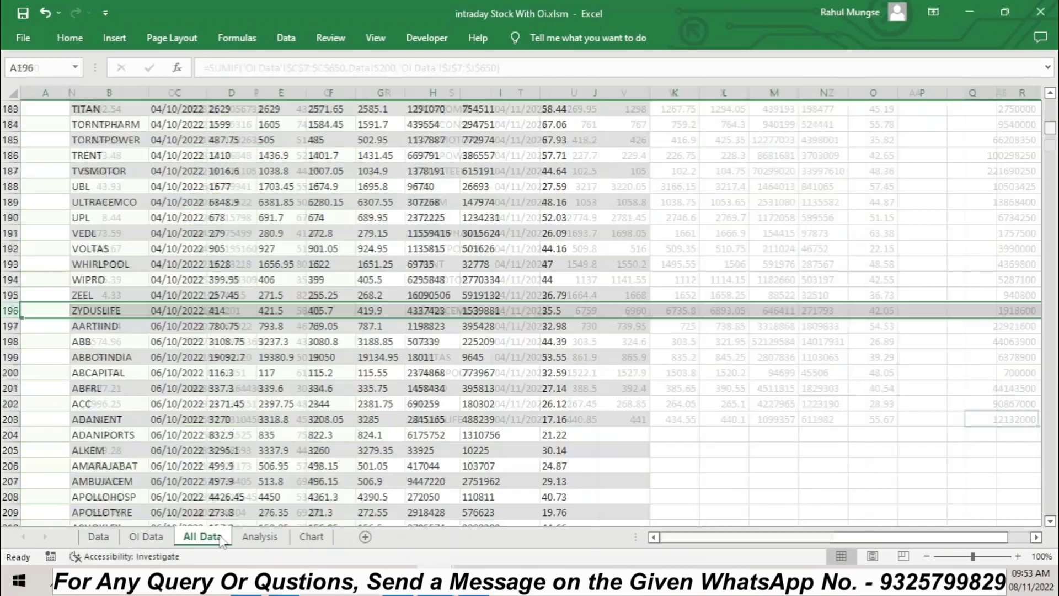
pyautogui.scroll(5, 166, 286)
pyautogui.scroll(16, 166, 287)
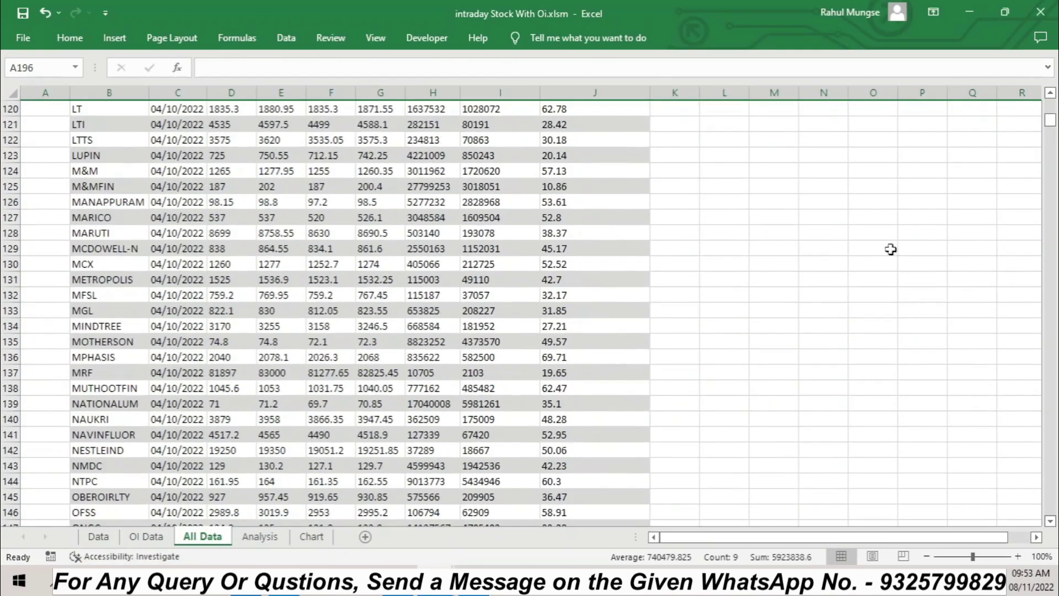
pyautogui.moveTo(1049, 120); pyautogui.dragTo(1048, 77)
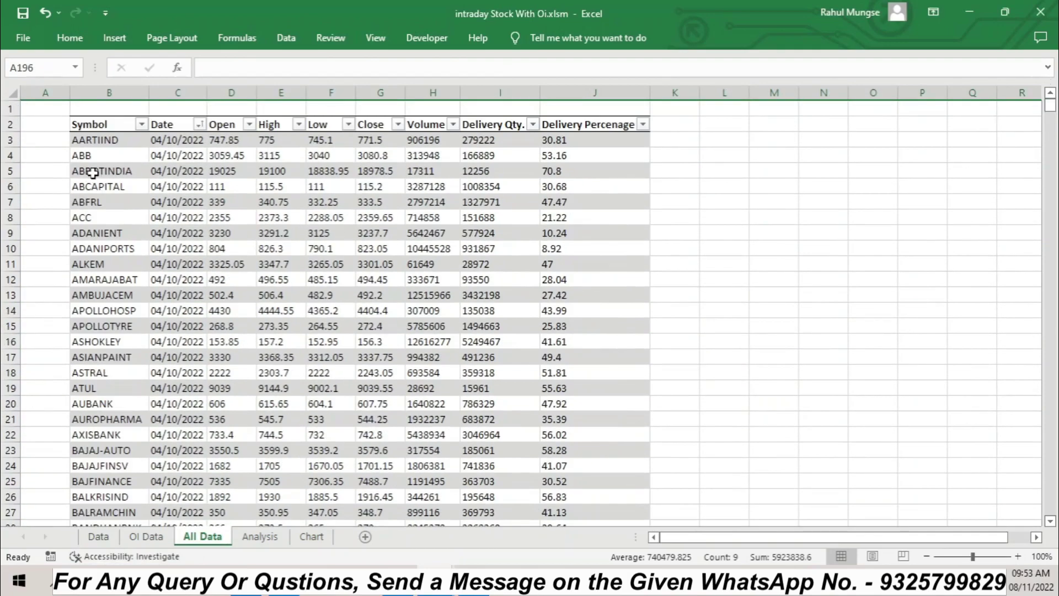
pyautogui.moveTo(435, 579)
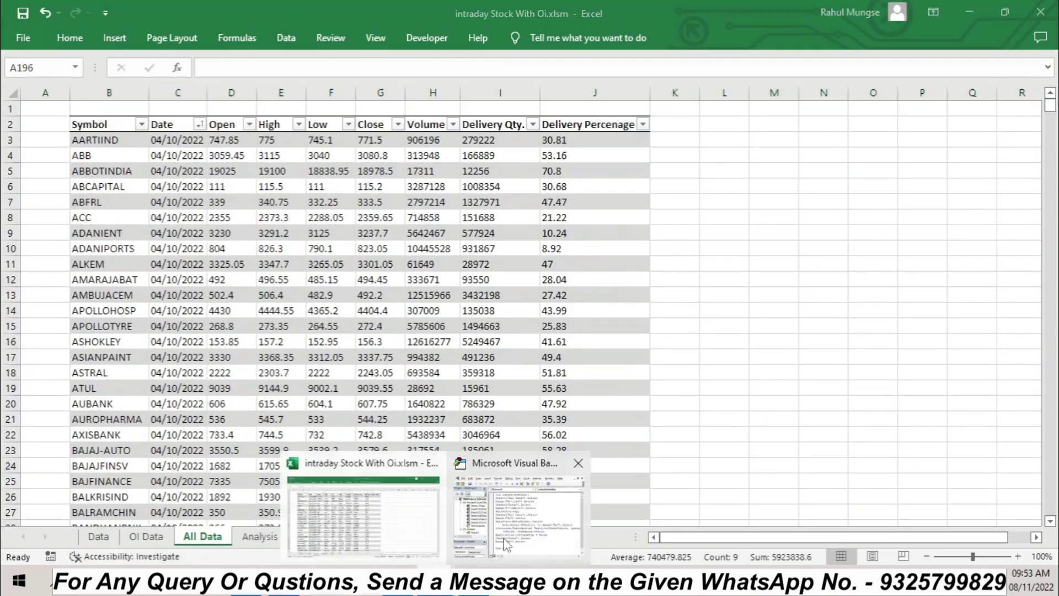
pyautogui.click(519, 499)
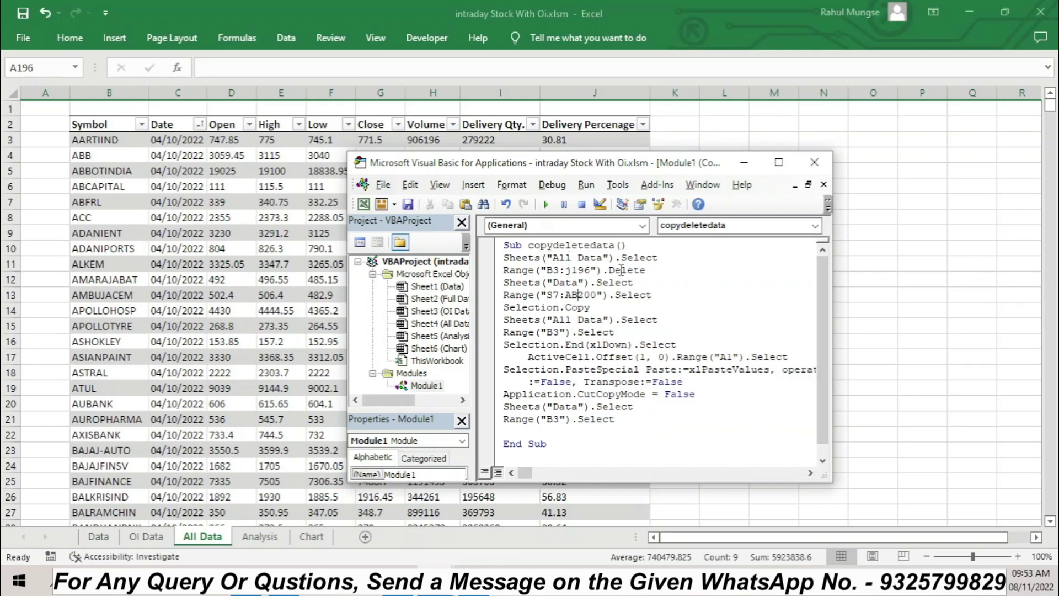
# Save the workbook from the code editor and enlarge the editor to review the full PasteSpecial line
pyautogui.click(407, 204)
pyautogui.moveTo(837, 225); pyautogui.dragTo(1032, 226)
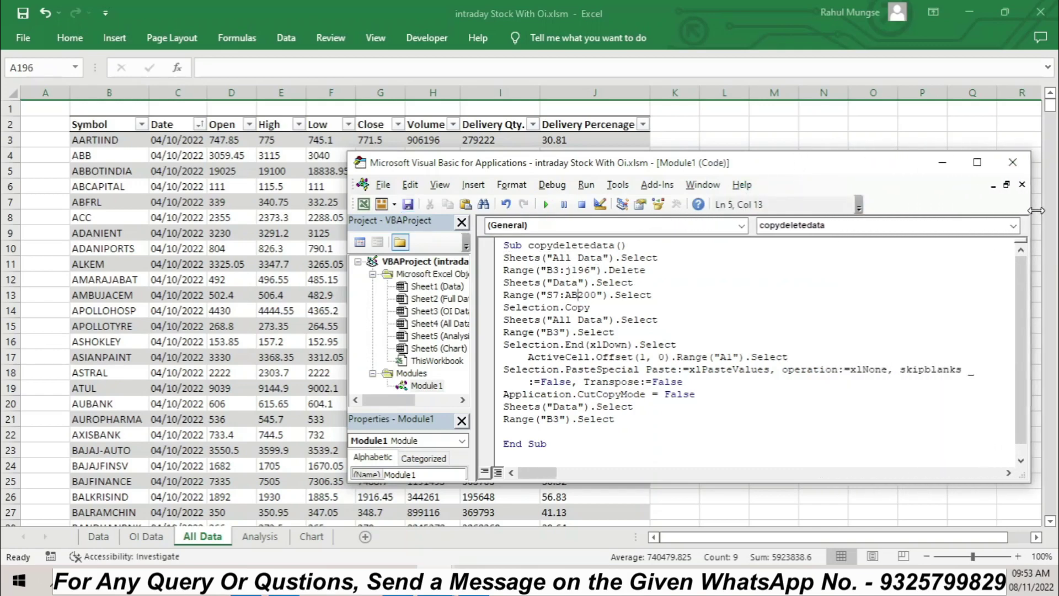
pyautogui.doubleClick(764, 163)
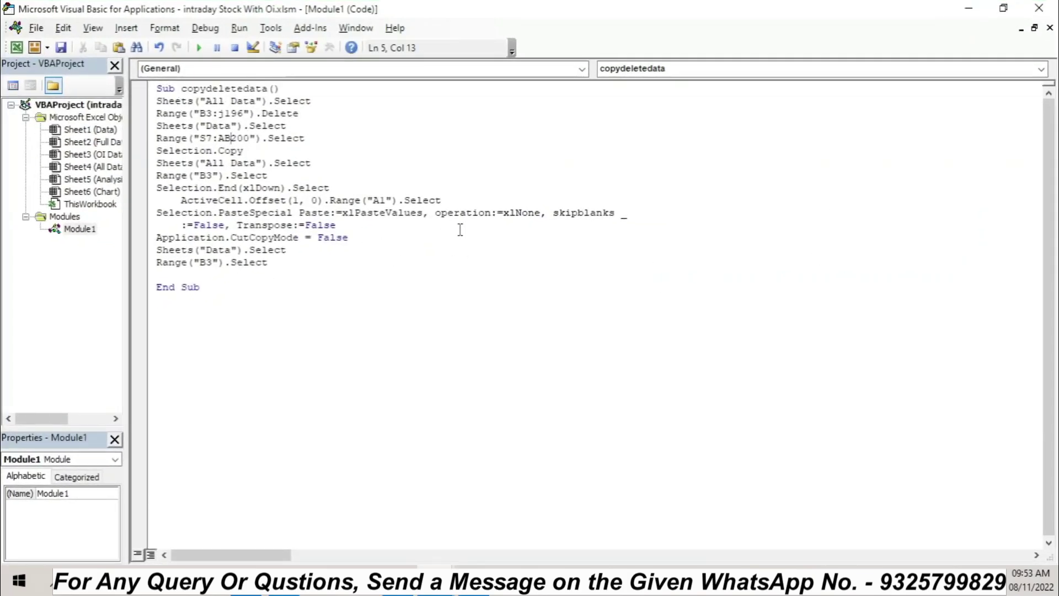
pyautogui.click(968, 9)
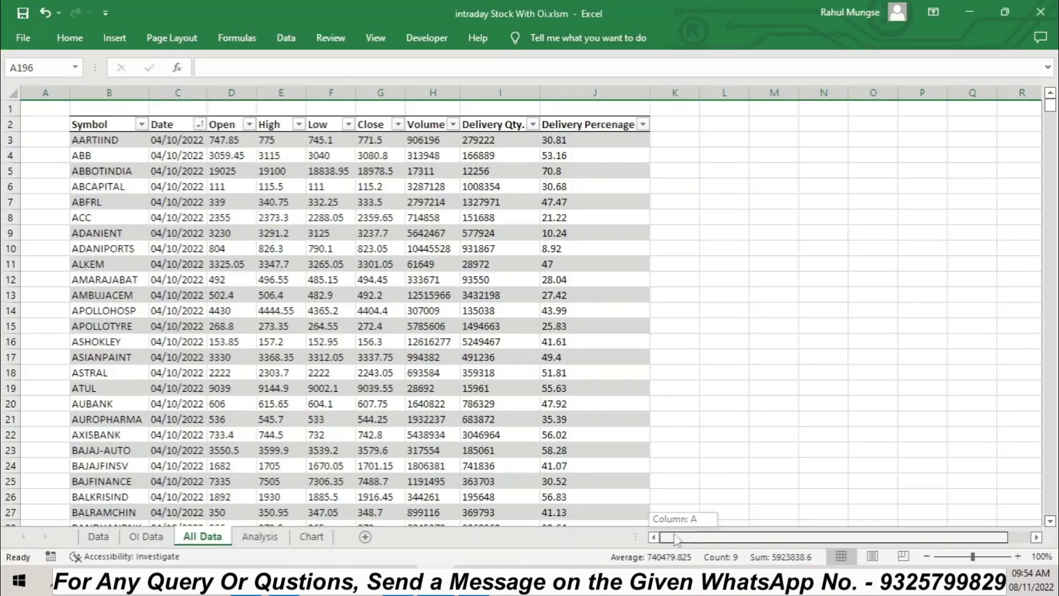
# Draw a form button around cells G3:H3 on the Data sheet, without assigning a macro
pyautogui.click(99, 536)
pyautogui.scroll(1, 309, 299)
pyautogui.scroll(20, 309, 299)
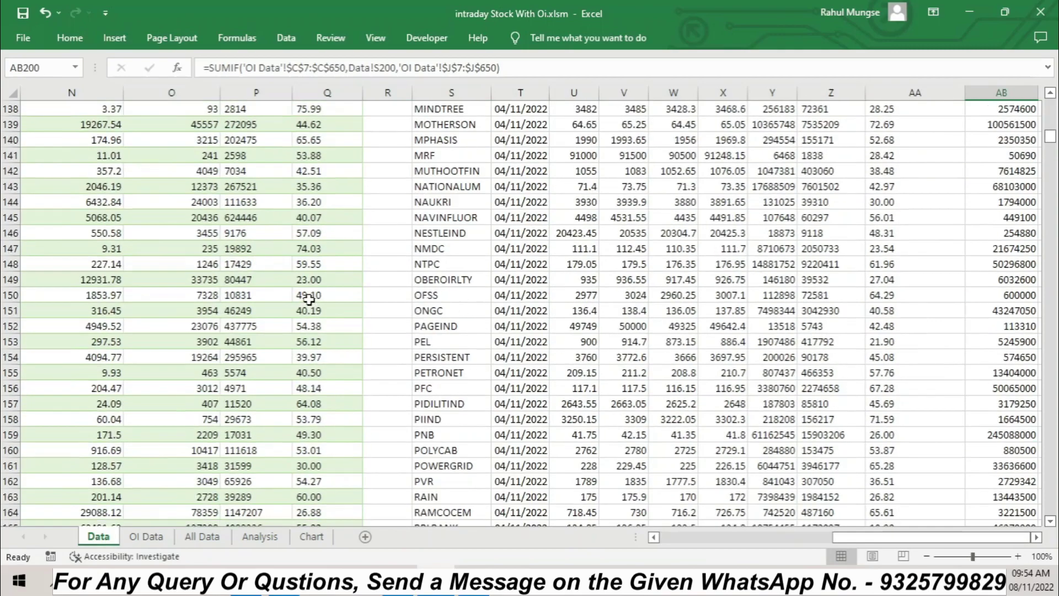
pyautogui.moveTo(1052, 137); pyautogui.dragTo(1052, 103)
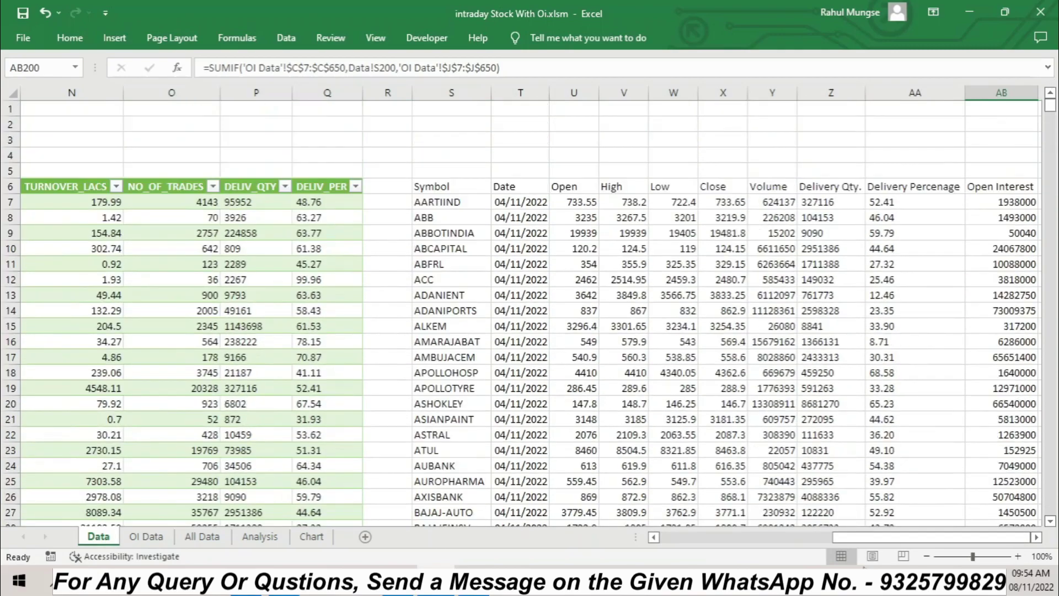
pyautogui.moveTo(872, 536); pyautogui.dragTo(700, 537)
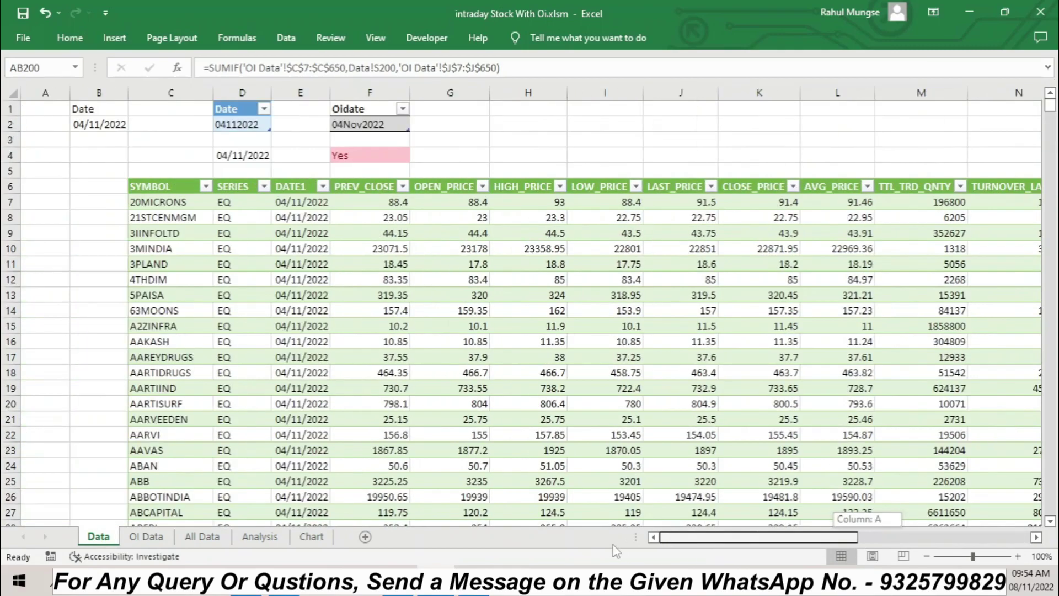
pyautogui.click(437, 47)
pyautogui.click(333, 89)
pyautogui.click(341, 131)
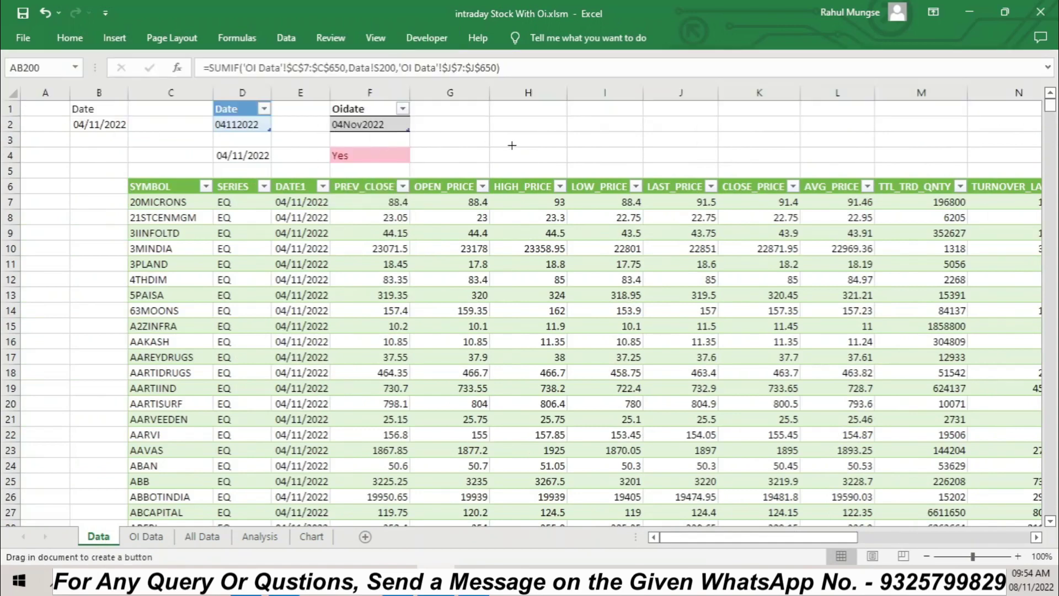
pyautogui.moveTo(447, 128); pyautogui.dragTo(543, 154)
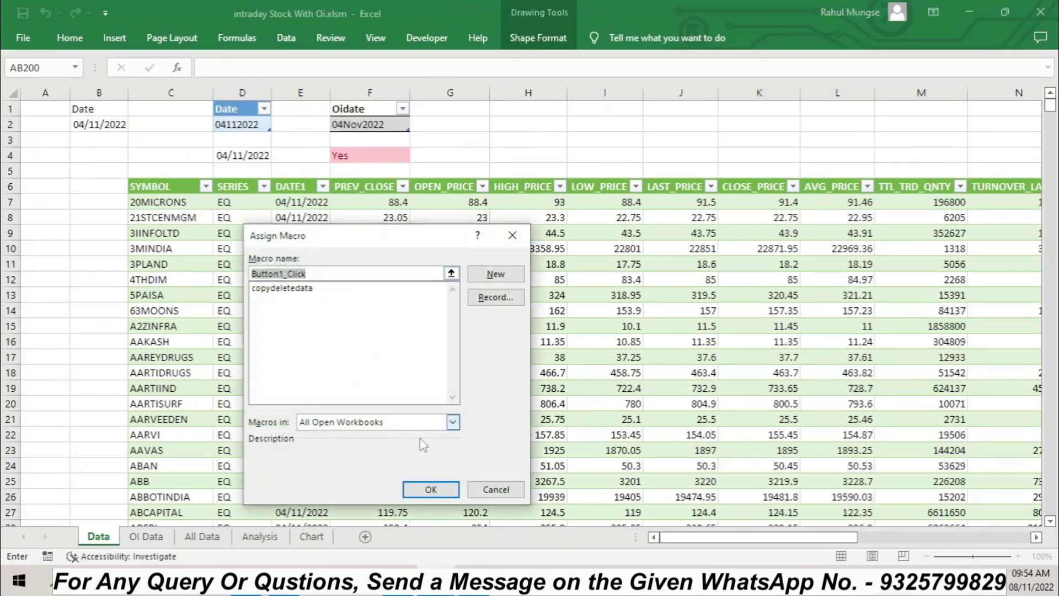
pyautogui.click(496, 489)
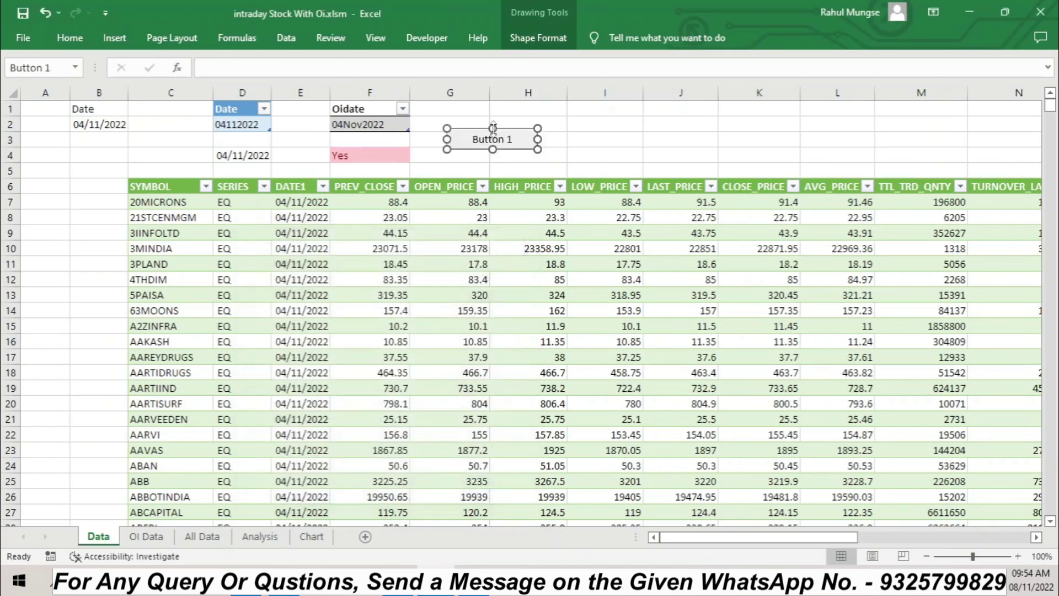
# Change the new button's label to "Copy Data"
pyautogui.rightClick(518, 139)
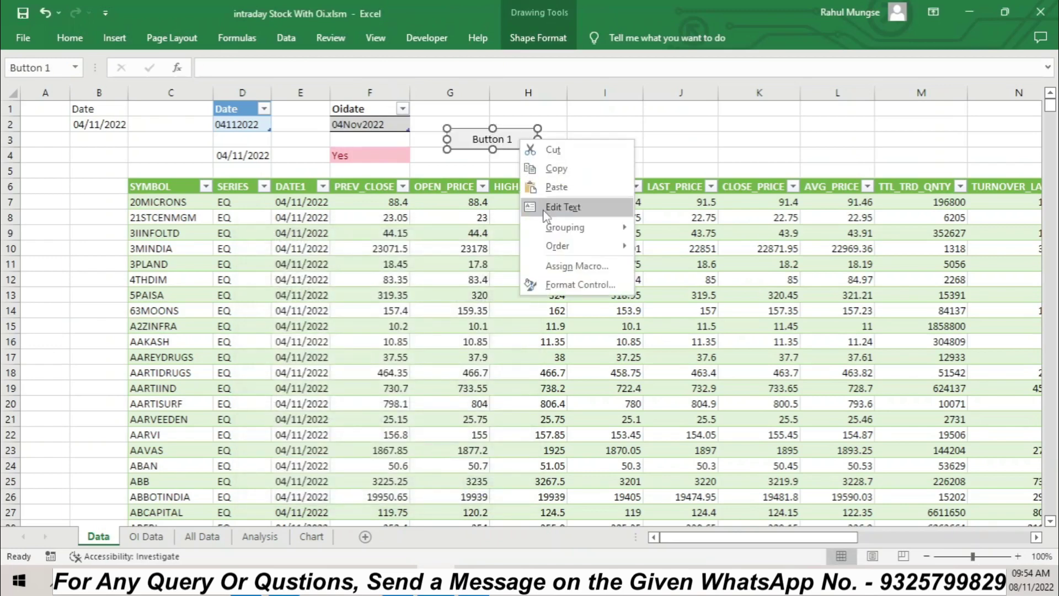
pyautogui.click(585, 206)
pyautogui.press('Delete')
pyautogui.press('Delete')
pyautogui.press('Delete')
pyautogui.press('Delete')
pyautogui.press('Delete')
pyautogui.press('Delete')
pyautogui.press('Delete')
pyautogui.press('Delete')
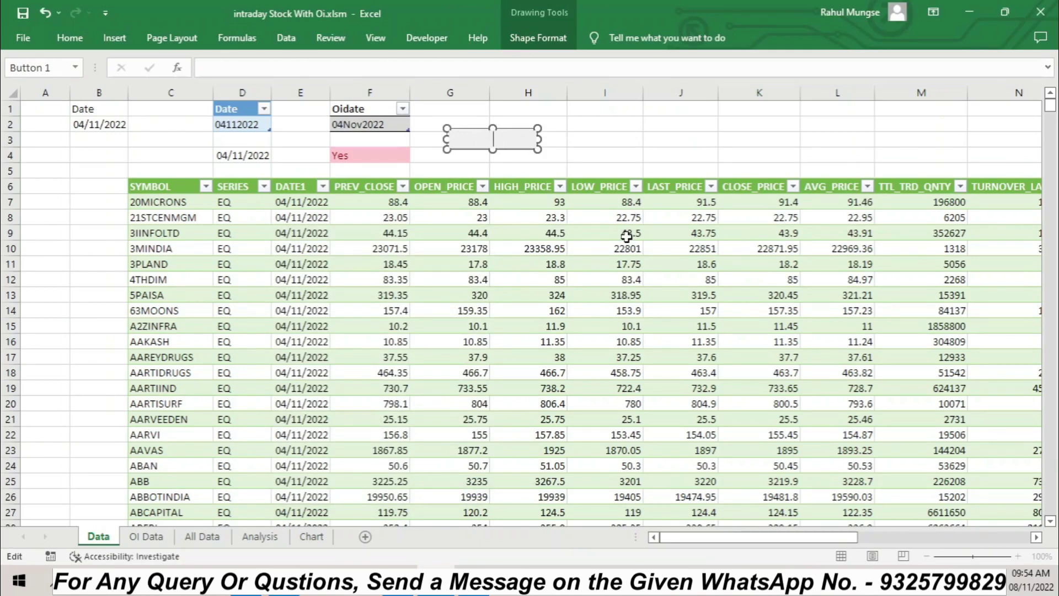
pyautogui.write('Copy Data')
pyautogui.click(623, 141)
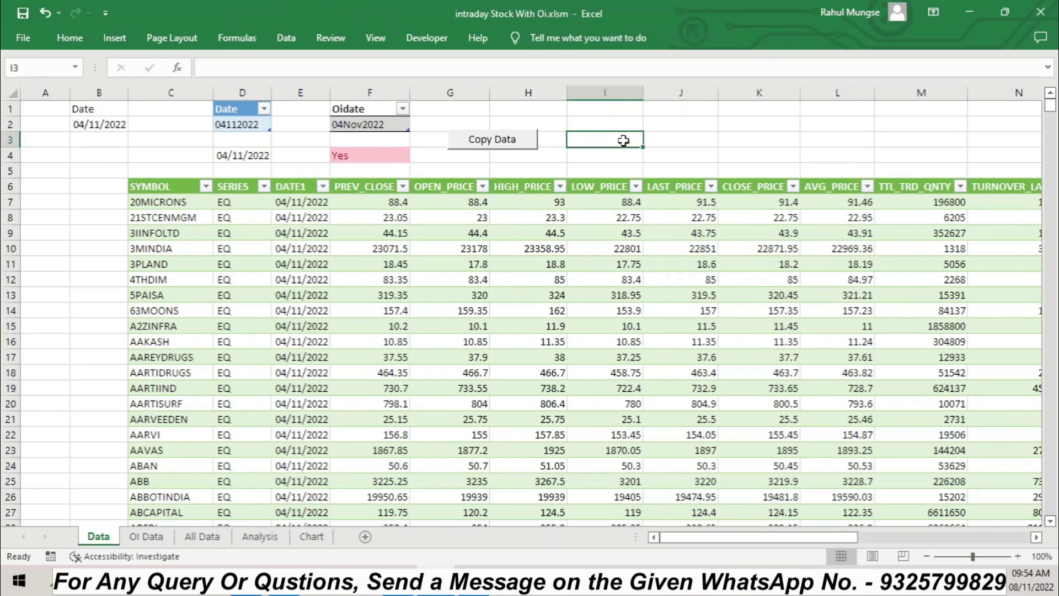
# Assign the copydeletedata macro to the Copy Data button
pyautogui.keyDown('ctrl'); pyautogui.click(512, 140); pyautogui.keyUp('ctrl')
pyautogui.rightClick(512, 140)
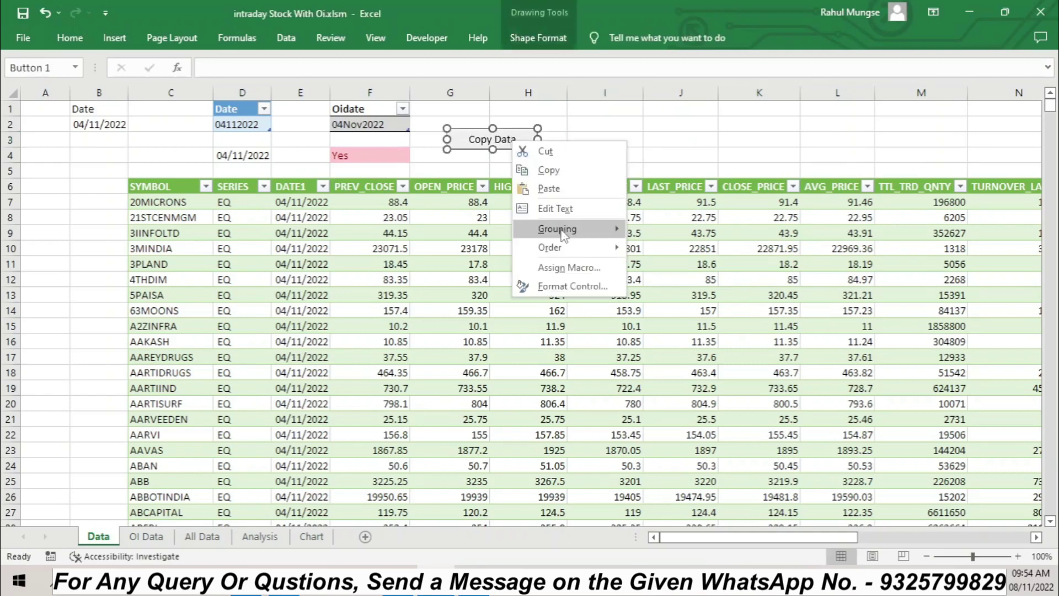
pyautogui.click(576, 269)
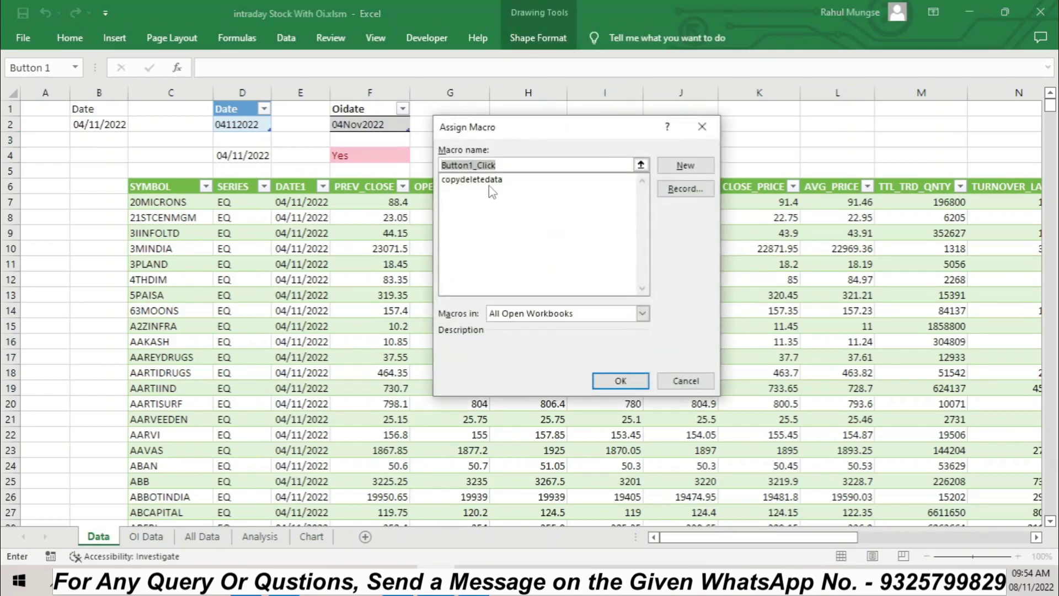
pyautogui.click(491, 179)
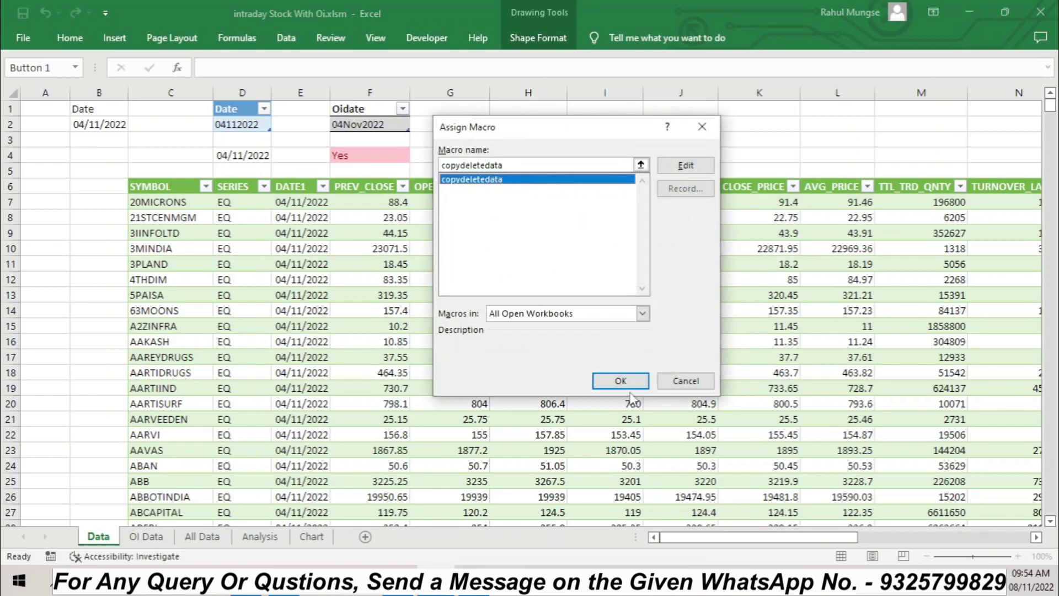
pyautogui.click(623, 385)
pyautogui.click(609, 158)
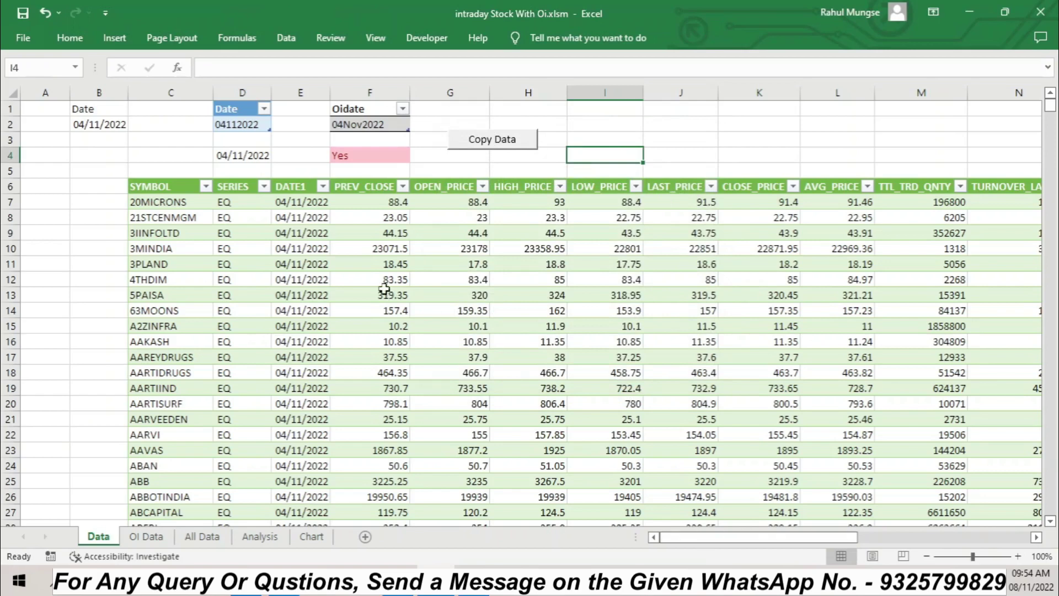
# Check the OI Data sheet, and run the Copy Data button's macro on the Data sheet for 04/11/2022
pyautogui.click(146, 537)
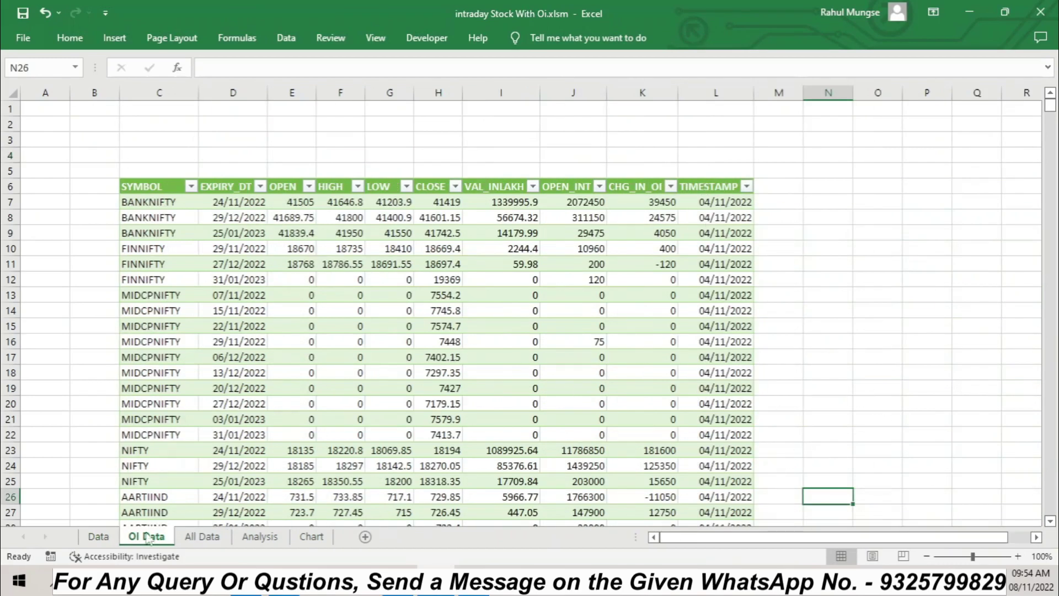
pyautogui.click(98, 538)
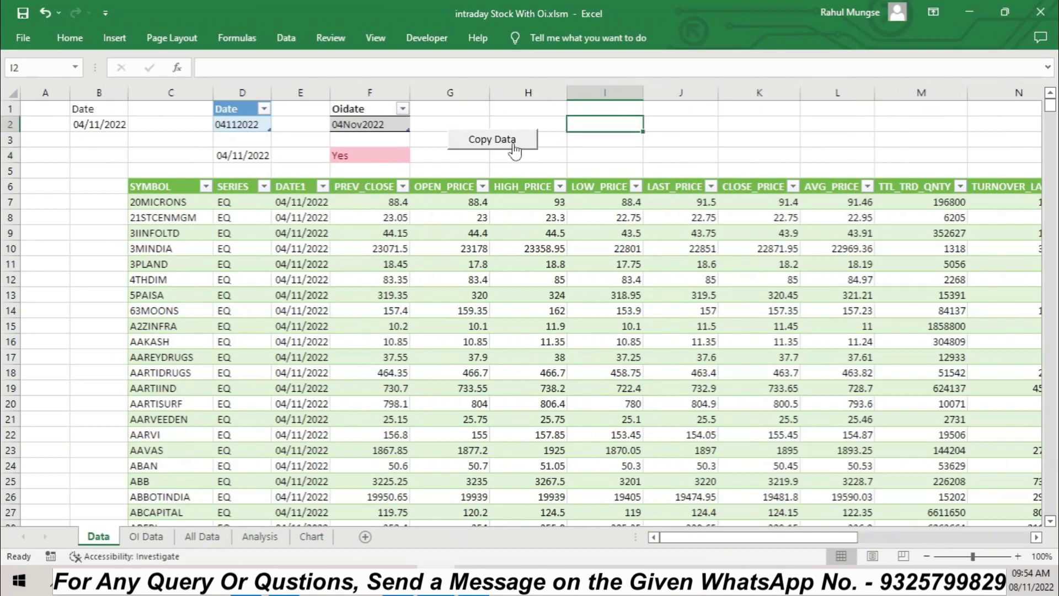
pyautogui.click(504, 137)
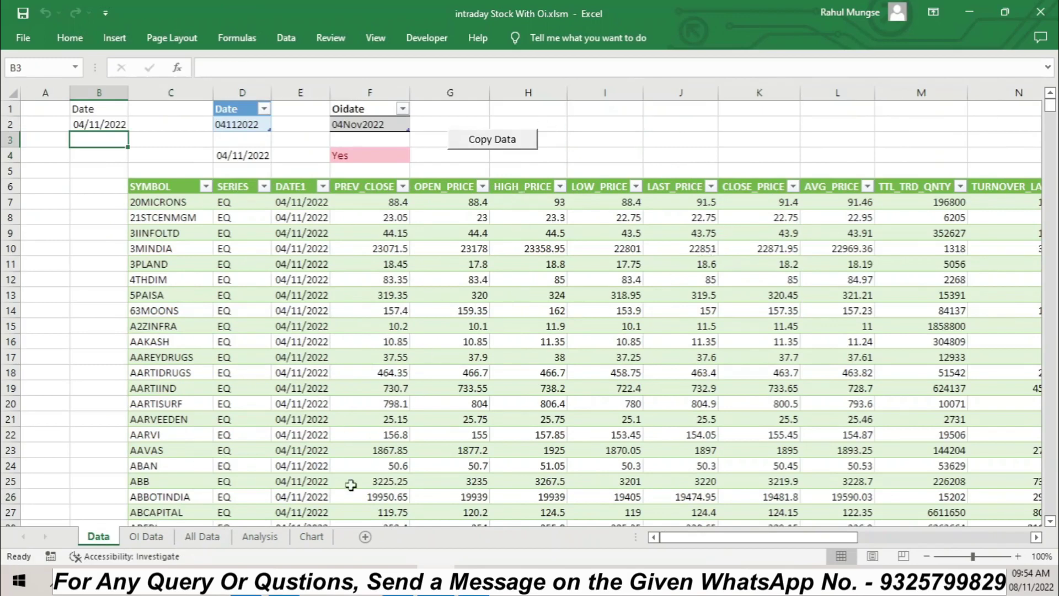
# Review the All Data sheet, comparing the newly pasted 04/11/2022 rows with the oldest dated rows at the start of the table
pyautogui.click(187, 538)
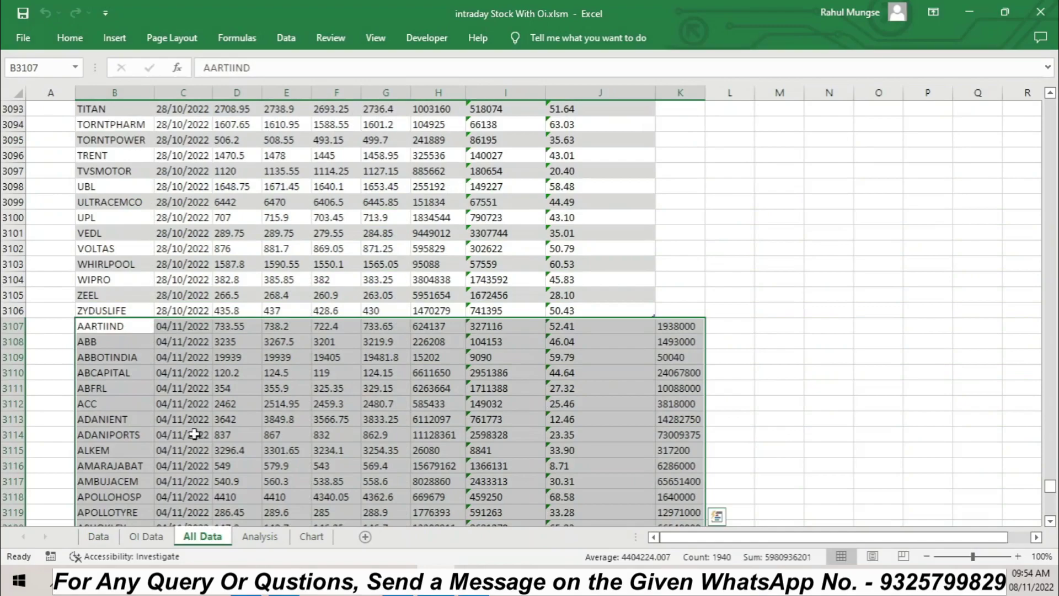
pyautogui.moveTo(1052, 484); pyautogui.dragTo(1054, 81)
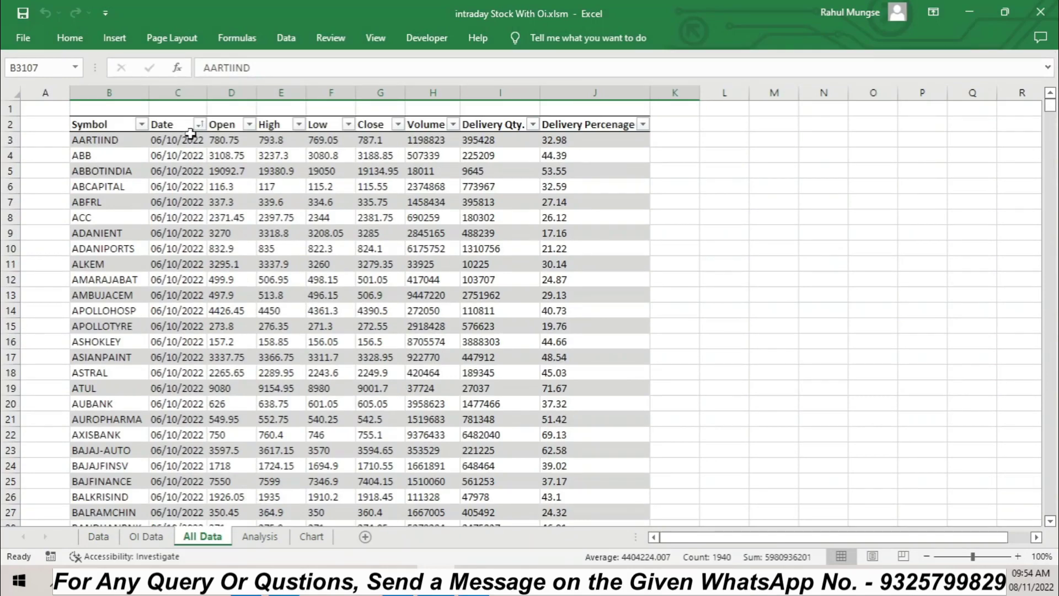
pyautogui.scroll(-14, 191, 133)
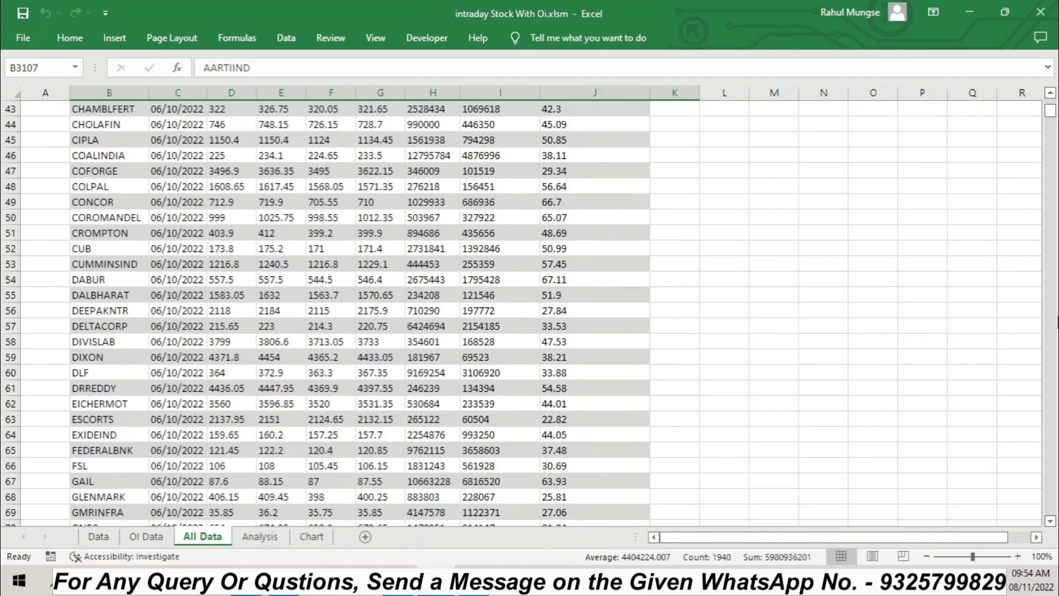
# Check the date settings on the Data sheet and the oldest dates listed on the All Data sheet
pyautogui.click(147, 537)
pyautogui.click(99, 538)
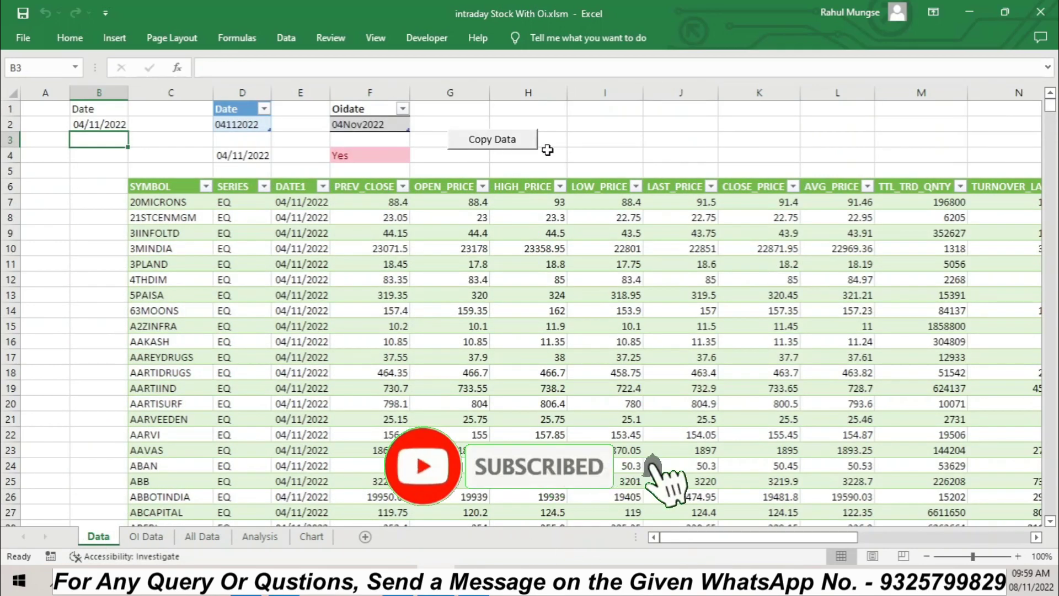
pyautogui.click(202, 537)
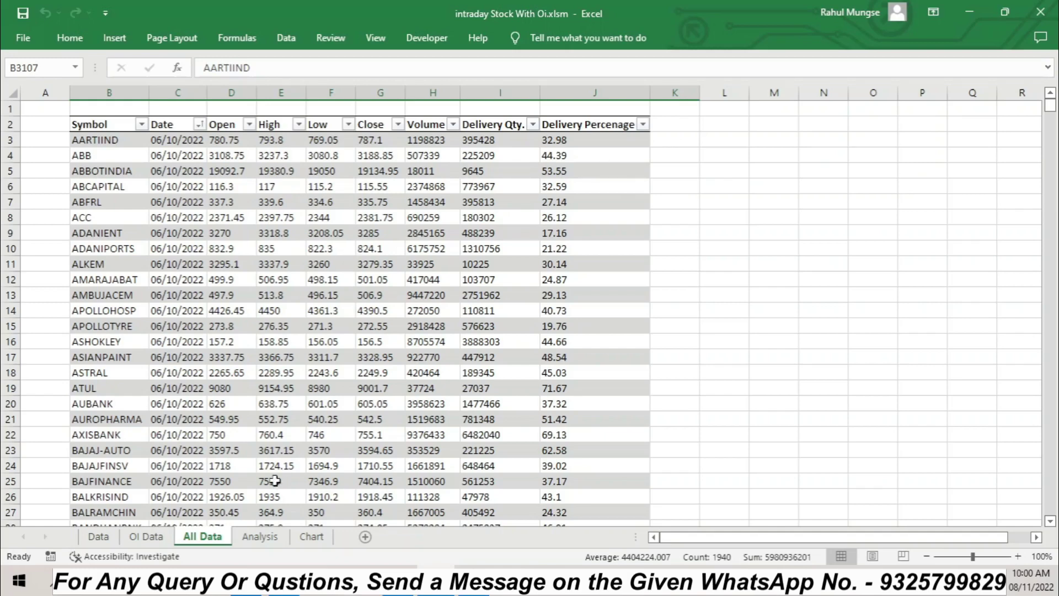
# Switch to Chrome and copy the link address of the F&O-Bhavcopy file (csv) from the NSE derivatives reports page
pyautogui.click(284, 579)
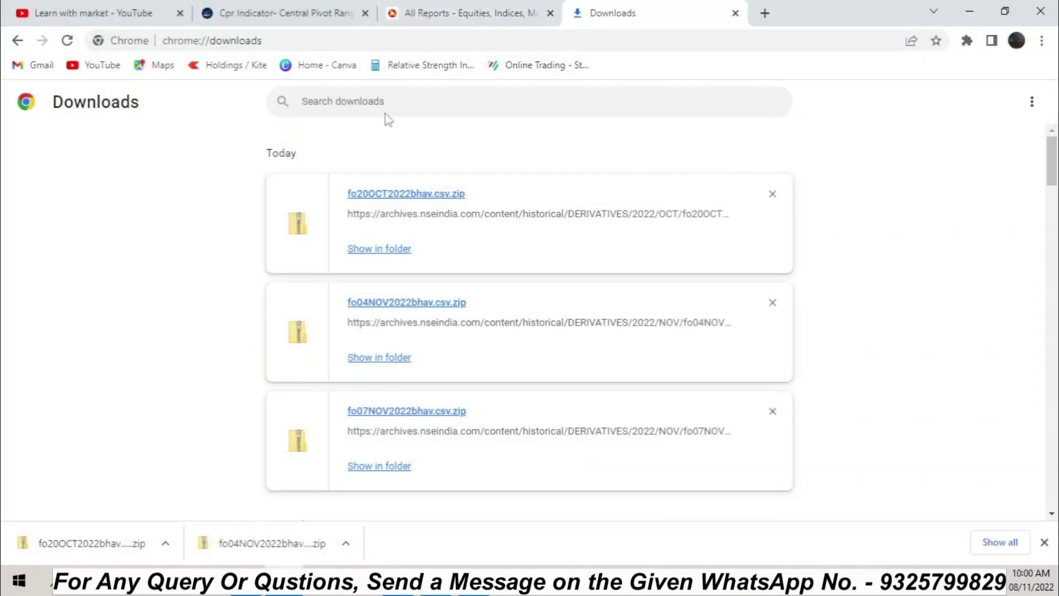
pyautogui.click(517, 19)
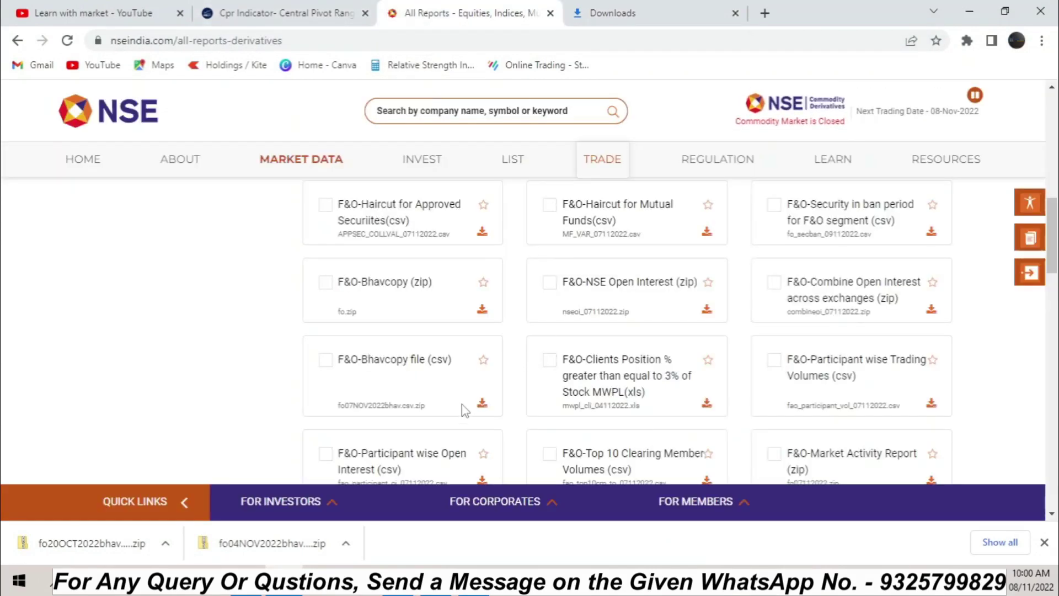
pyautogui.rightClick(481, 406)
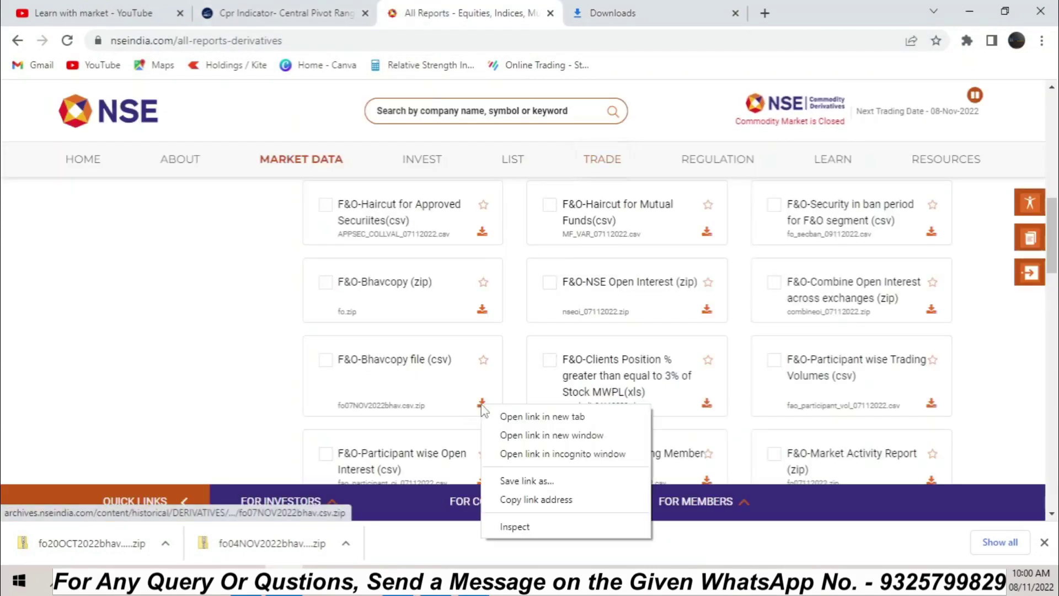
pyautogui.click(539, 499)
# Paste the copied link as the Downloads tab's address and change its file name to fo06OCT2022bhav.csv.zip
pyautogui.click(613, 21)
pyautogui.click(309, 39)
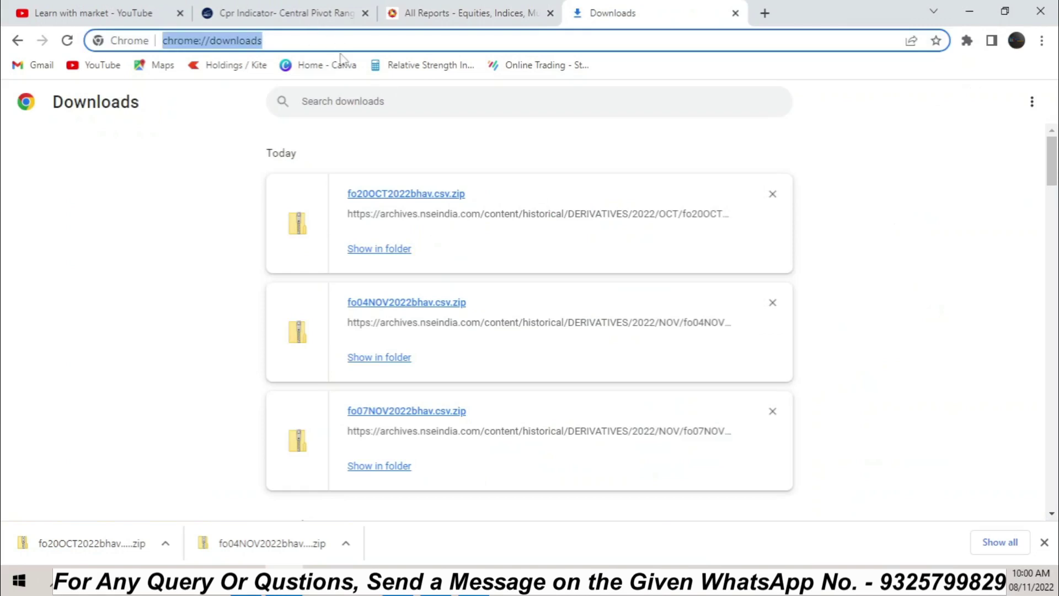
pyautogui.hotkey('ctrl', 'v')
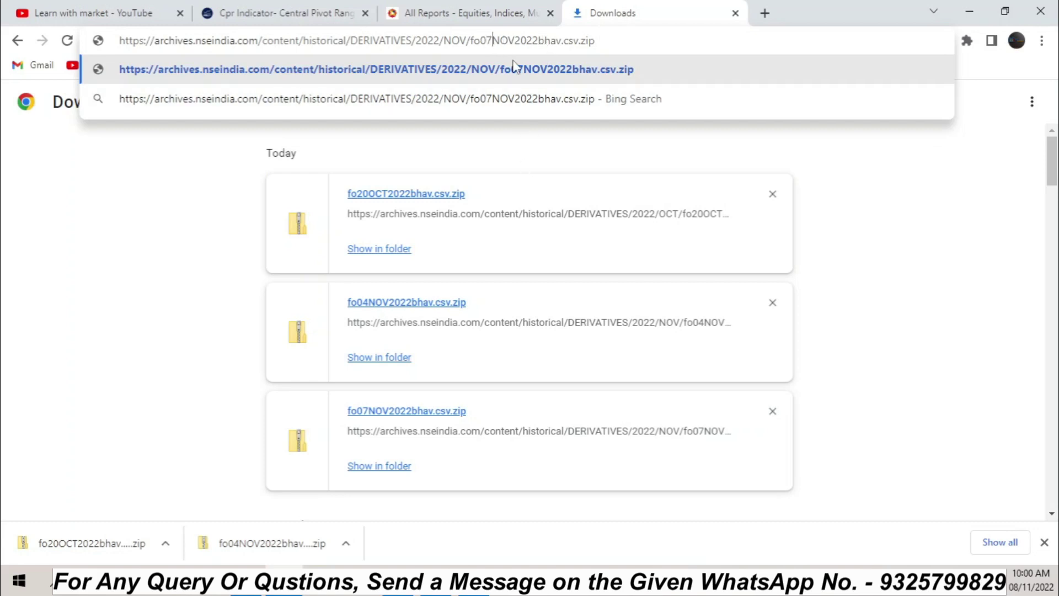
pyautogui.press('BackSpace')
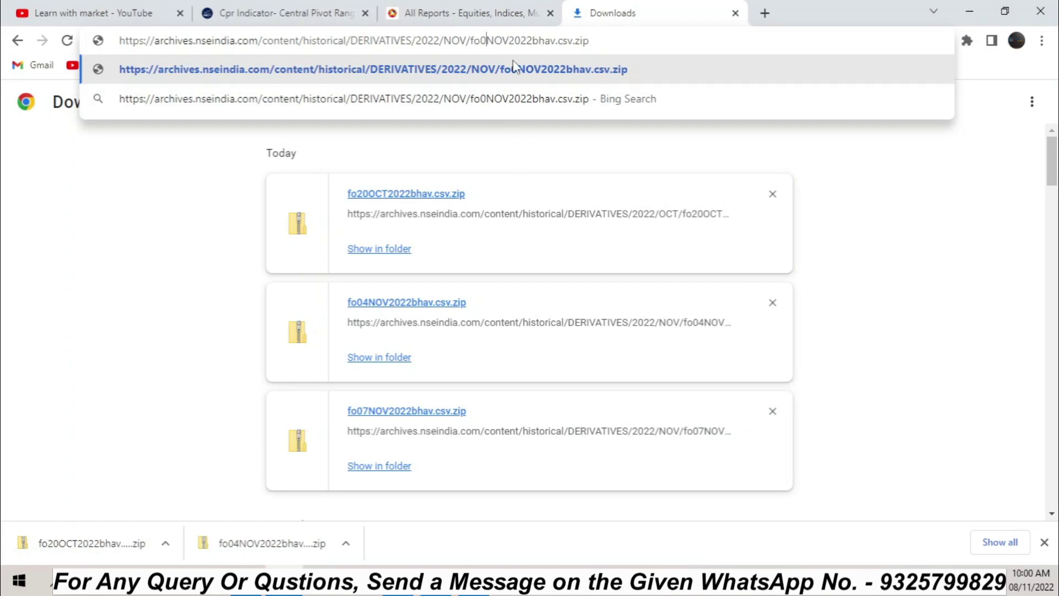
pyautogui.write('6')
pyautogui.click(516, 41)
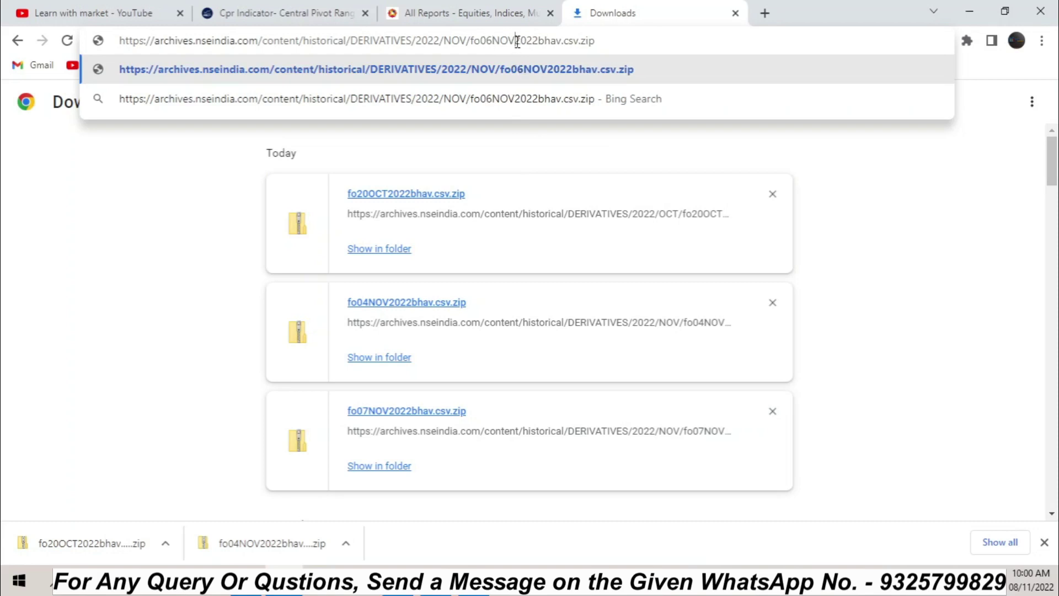
pyautogui.press('BackSpace')
pyautogui.press('BackSpace')
pyautogui.press('BackSpace')
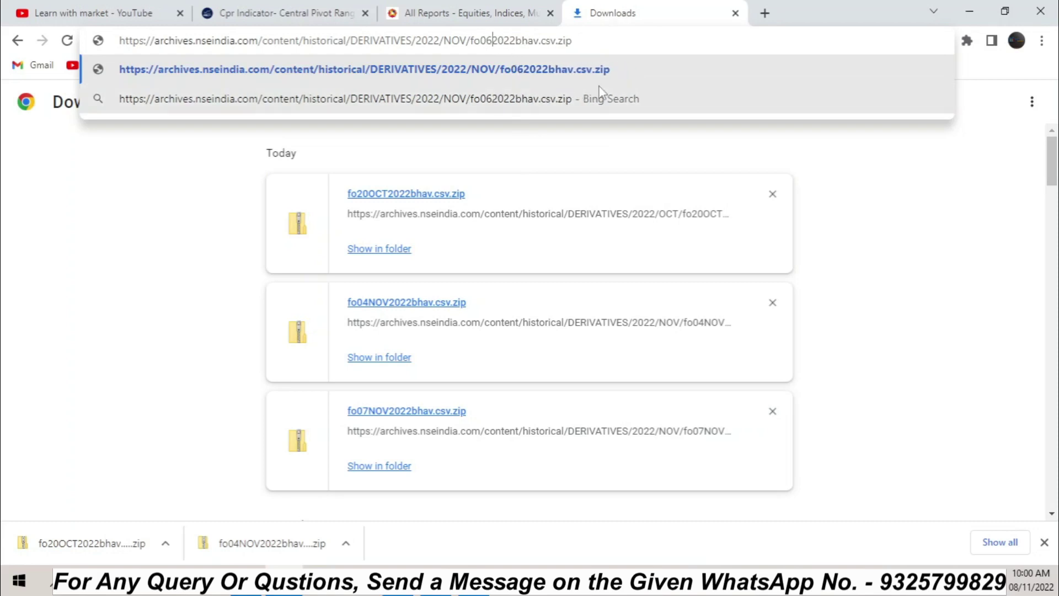
pyautogui.write('OCT')
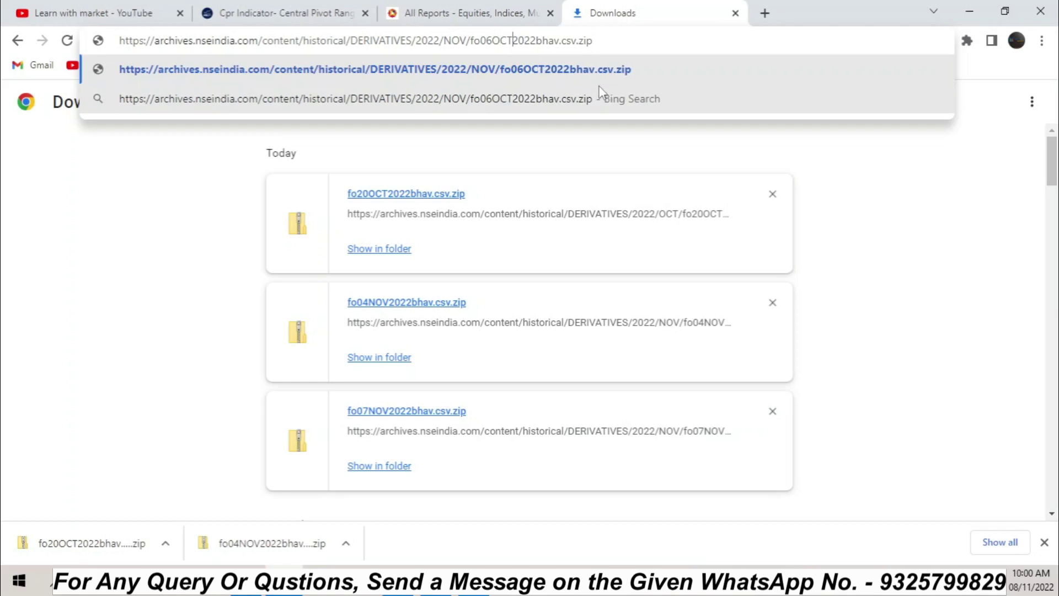
# Change the link's month folder to OCT and download the fo06OCT2022bhav.csv.zip file
pyautogui.click(470, 38)
pyautogui.press('BackSpace')
pyautogui.press('BackSpace')
pyautogui.press('BackSpace')
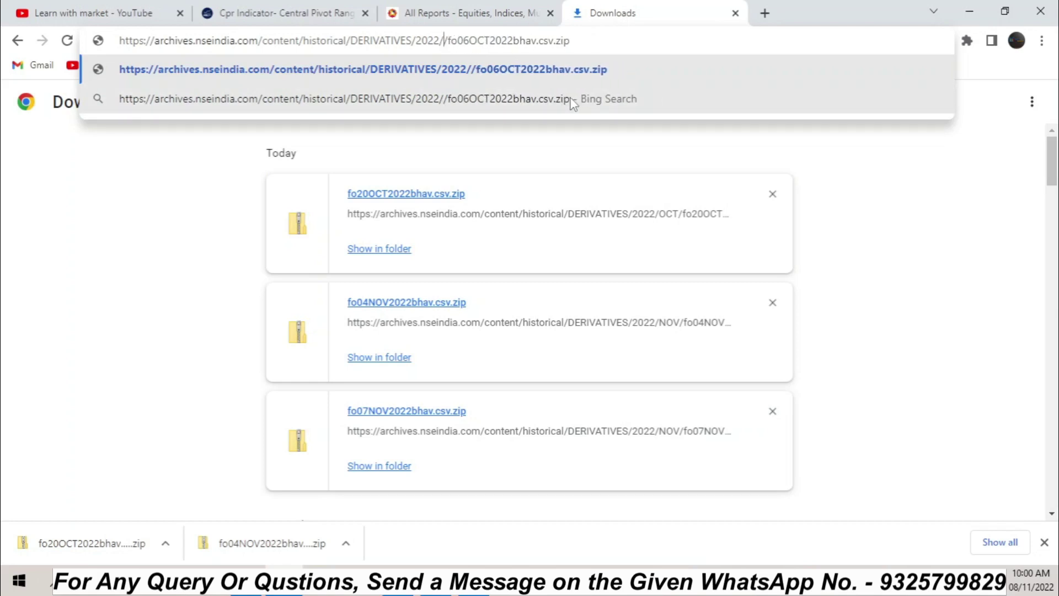
pyautogui.write('OCT')
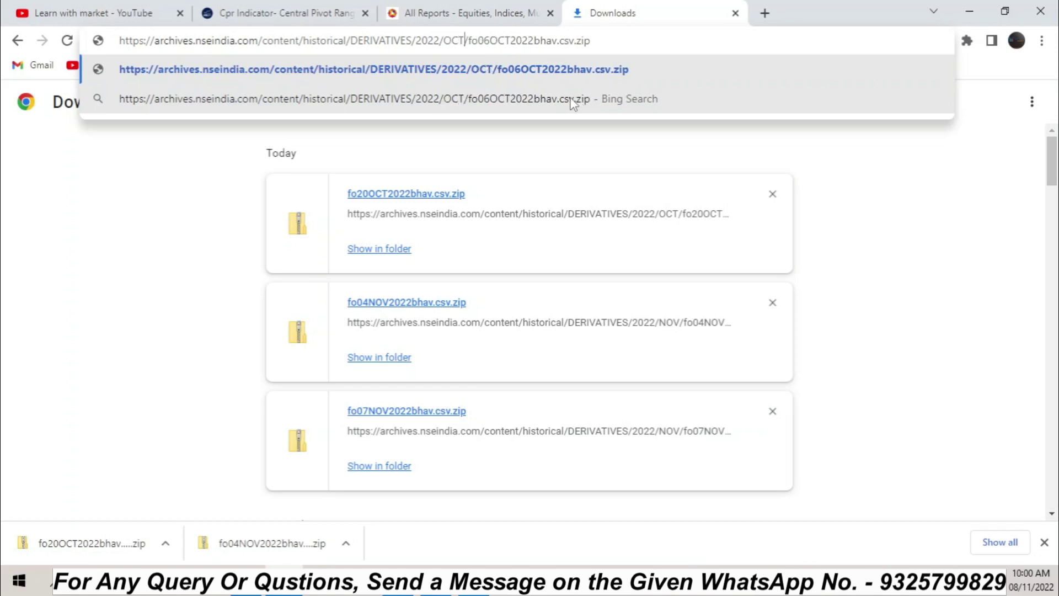
pyautogui.moveTo(492, 40); pyautogui.dragTo(97, 41)
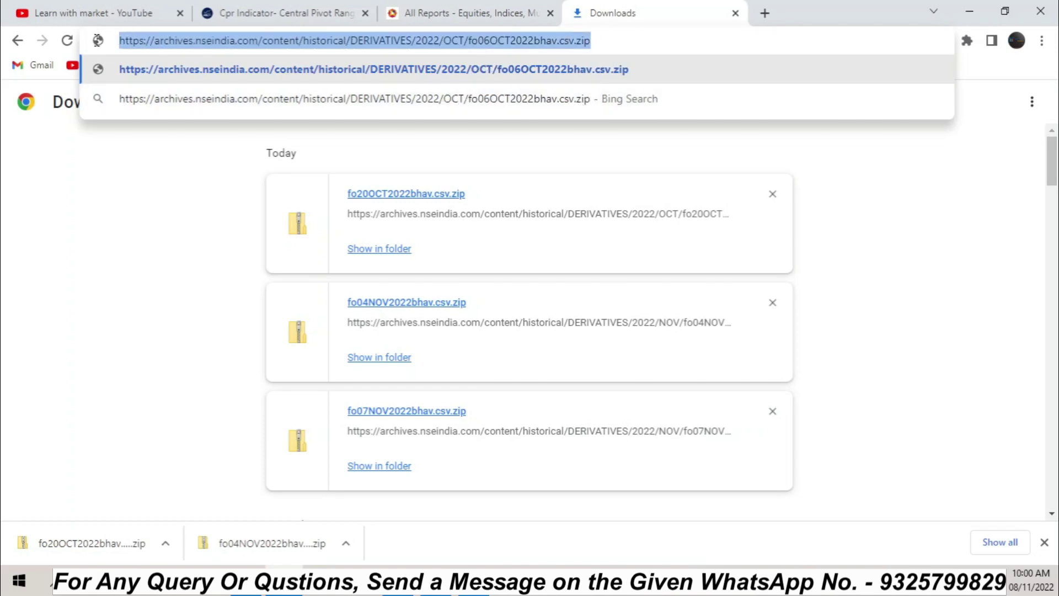
pyautogui.click(519, 64)
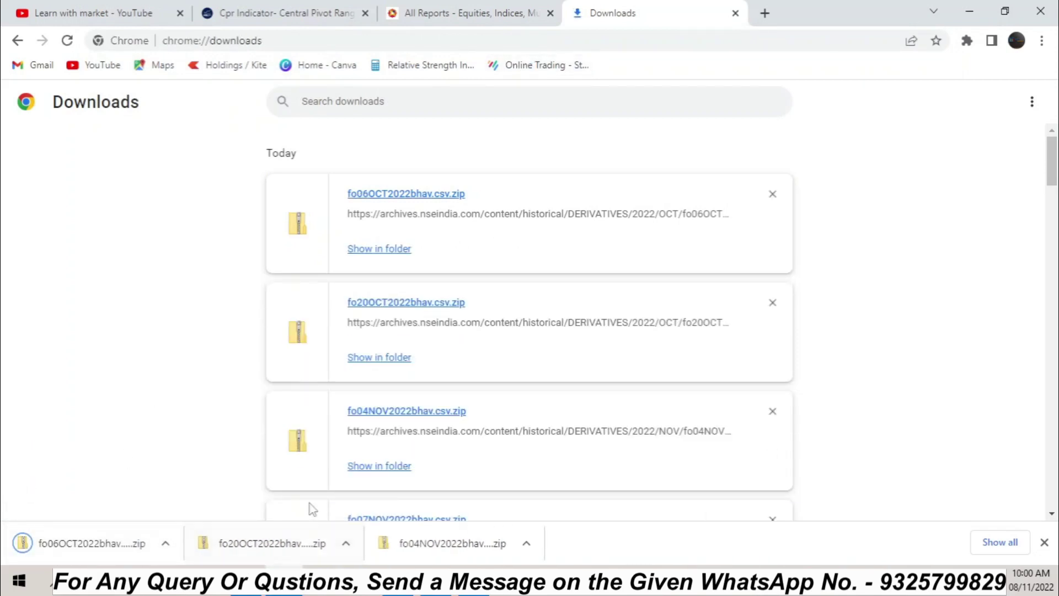
# Copy fo06OCT2022bhav.csv out of the downloaded zip into the OI Data folder inside Downloads
pyautogui.click(386, 251)
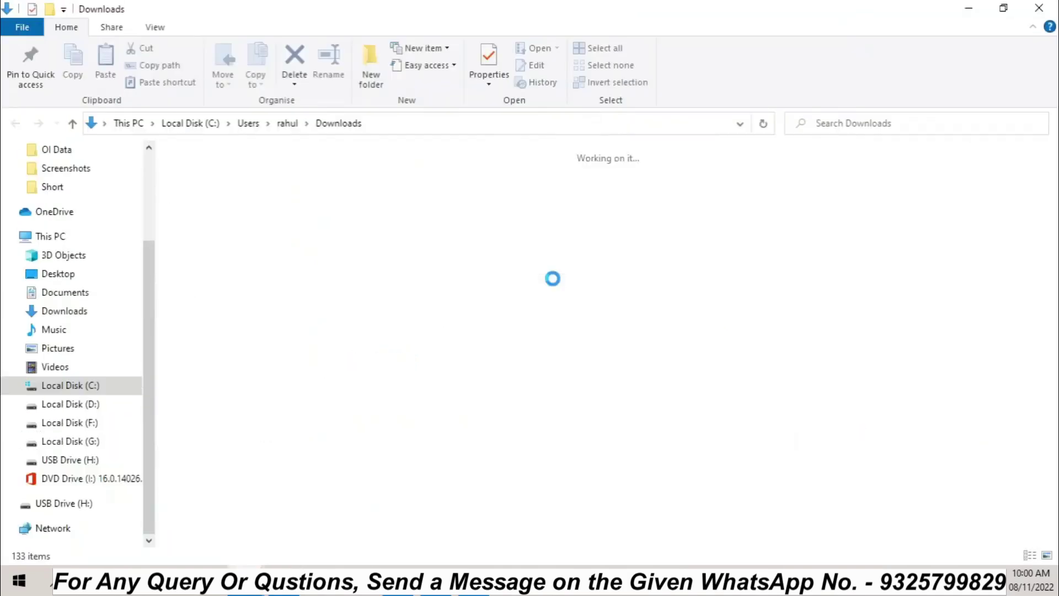
pyautogui.press('Return')
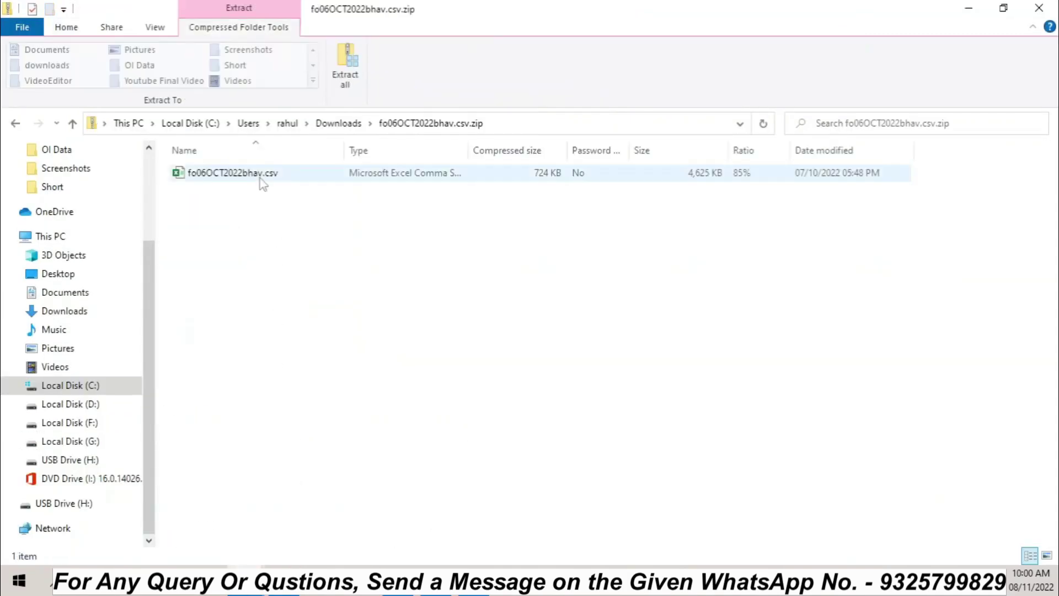
pyautogui.doubleClick(260, 176)
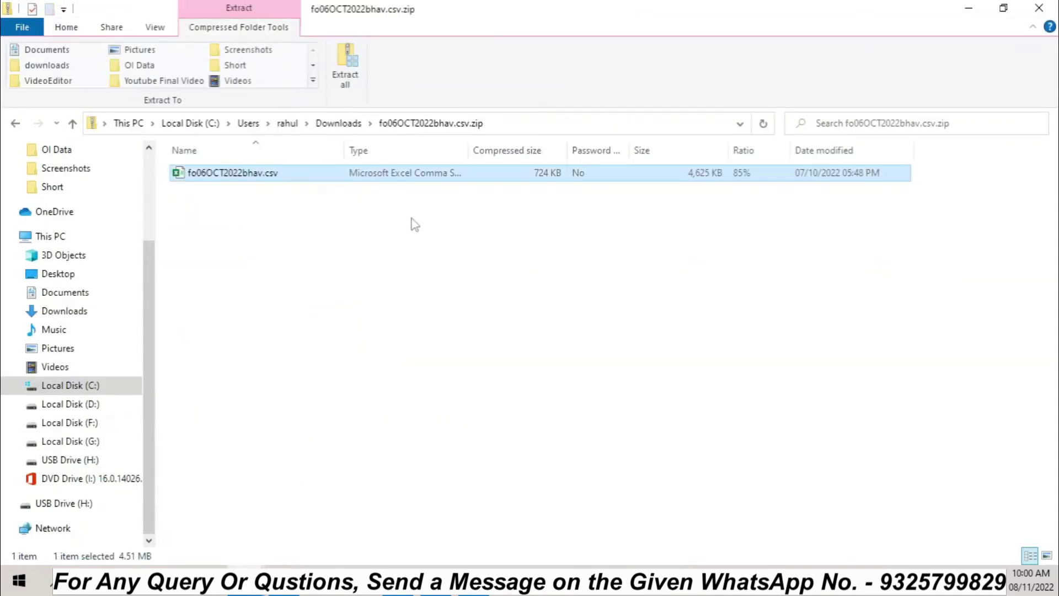
pyautogui.click(72, 123)
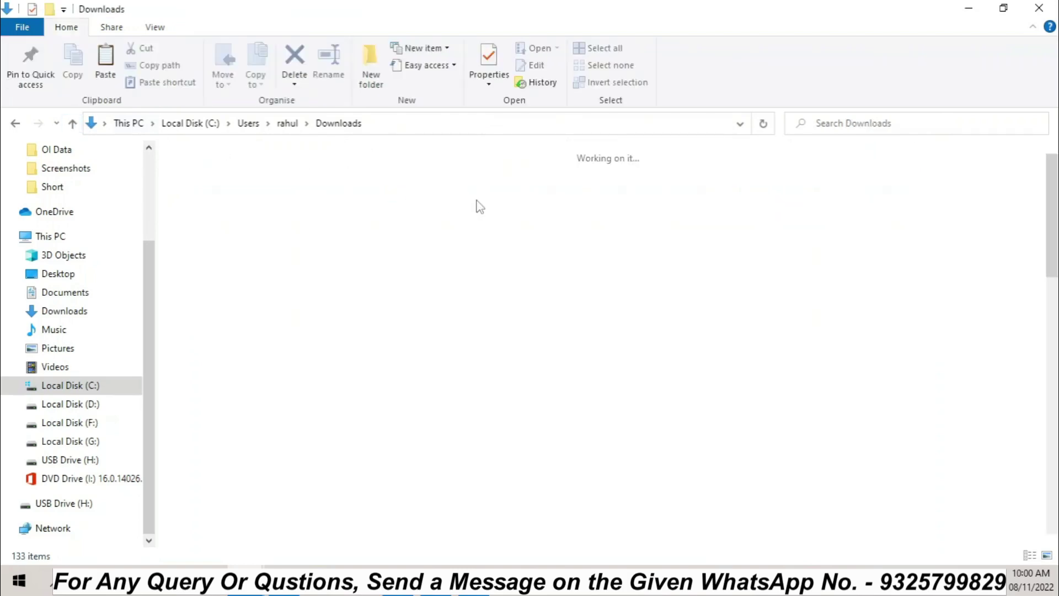
pyautogui.doubleClick(486, 210)
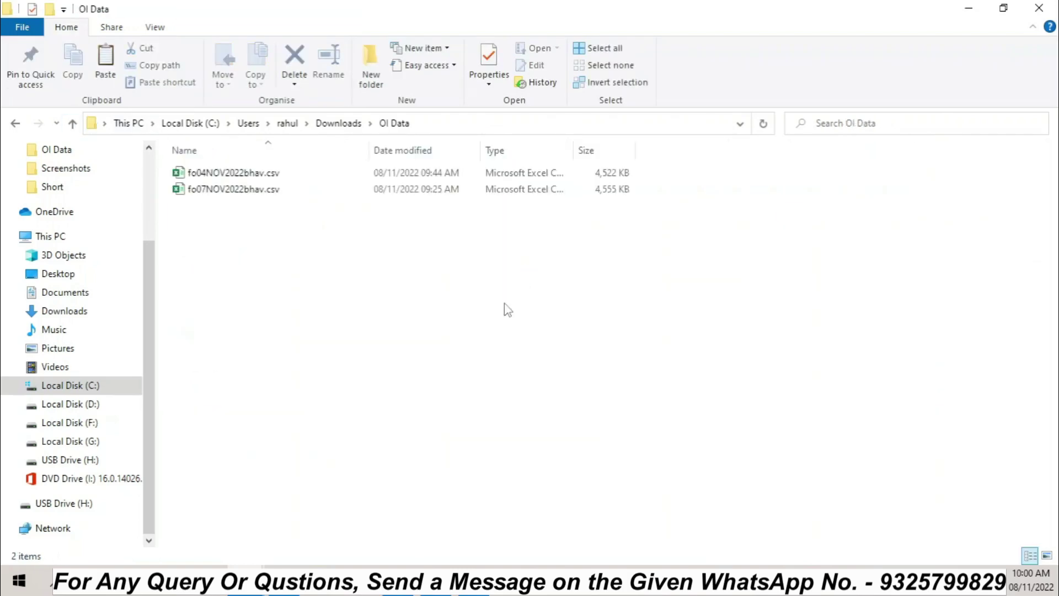
pyautogui.hotkey('ctrl', 'v')
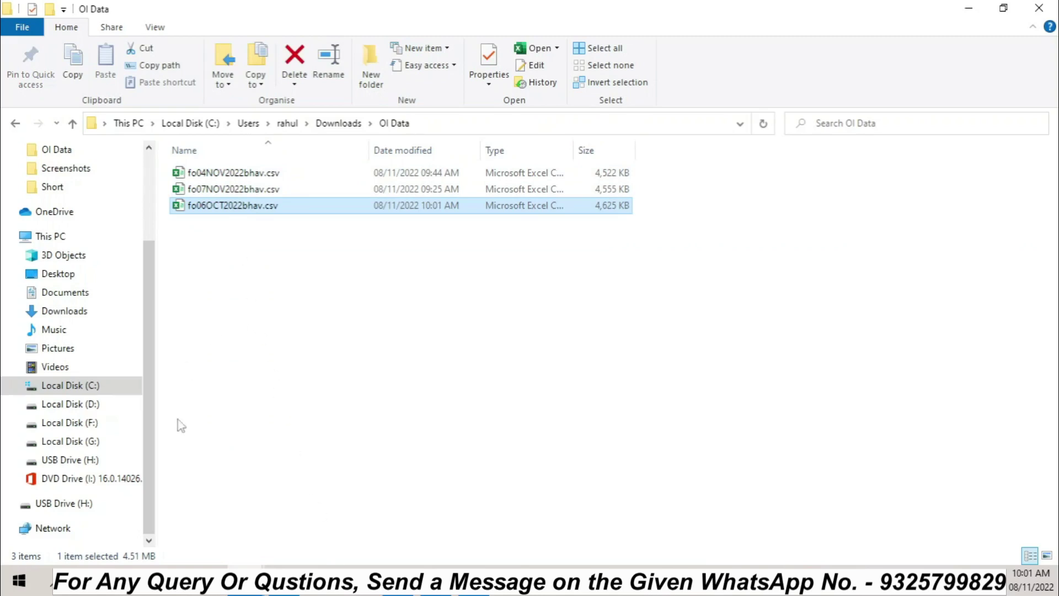
pyautogui.click(72, 123)
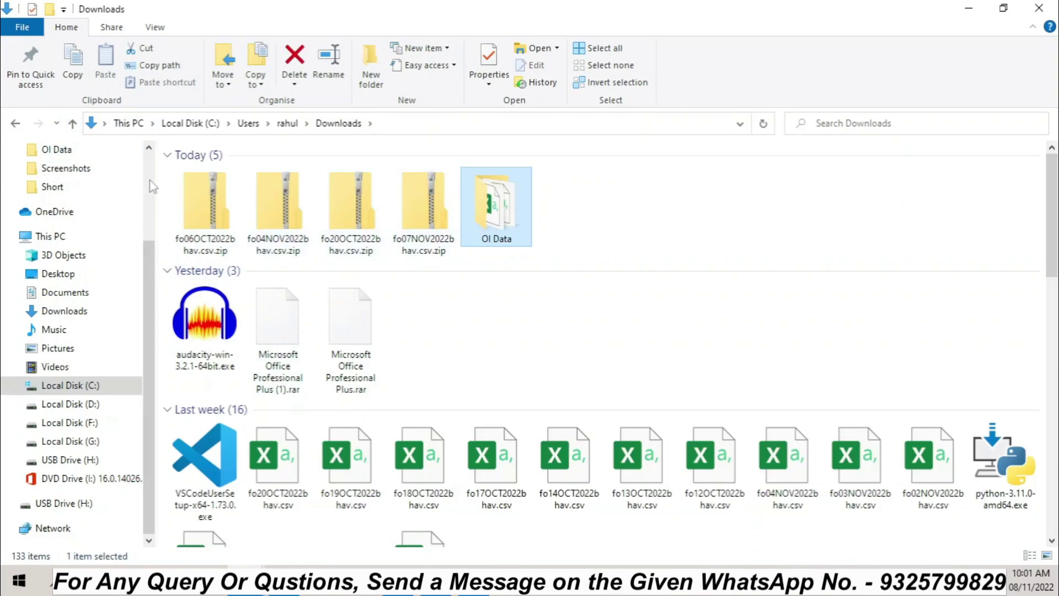
# Switch back to the Excel workbook and set the date in cell B2 of the Data sheet to 06/10/2022
pyautogui.click(436, 581)
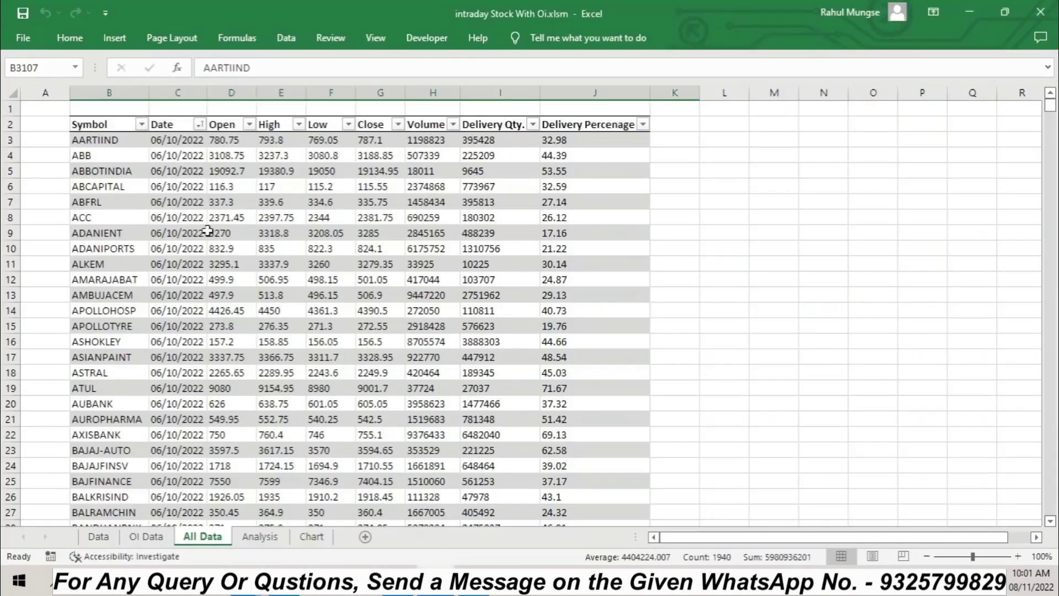
pyautogui.click(98, 536)
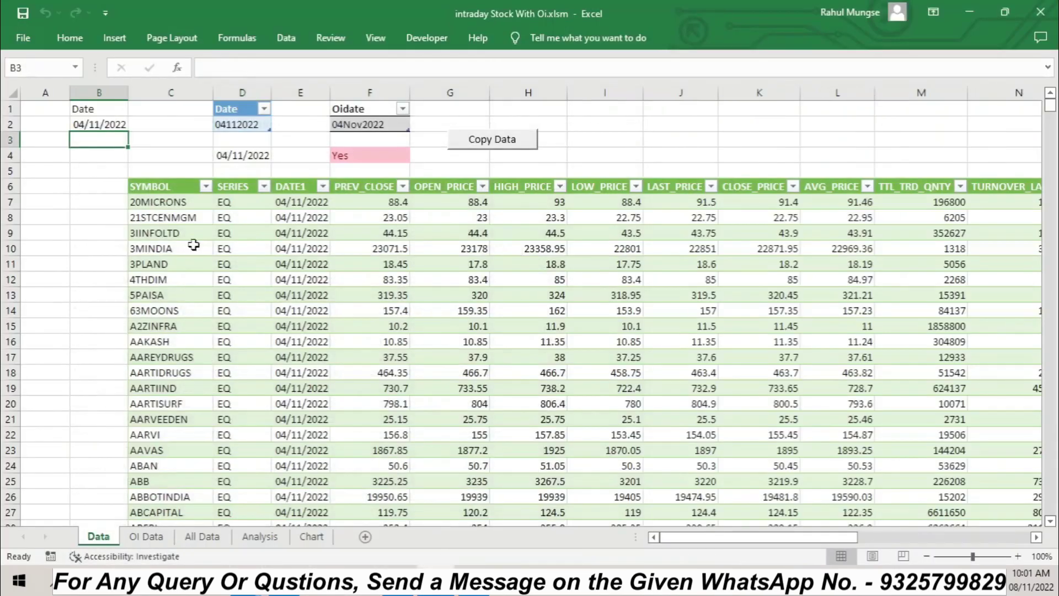
pyautogui.click(98, 124)
pyautogui.click(210, 67)
pyautogui.press('BackSpace')
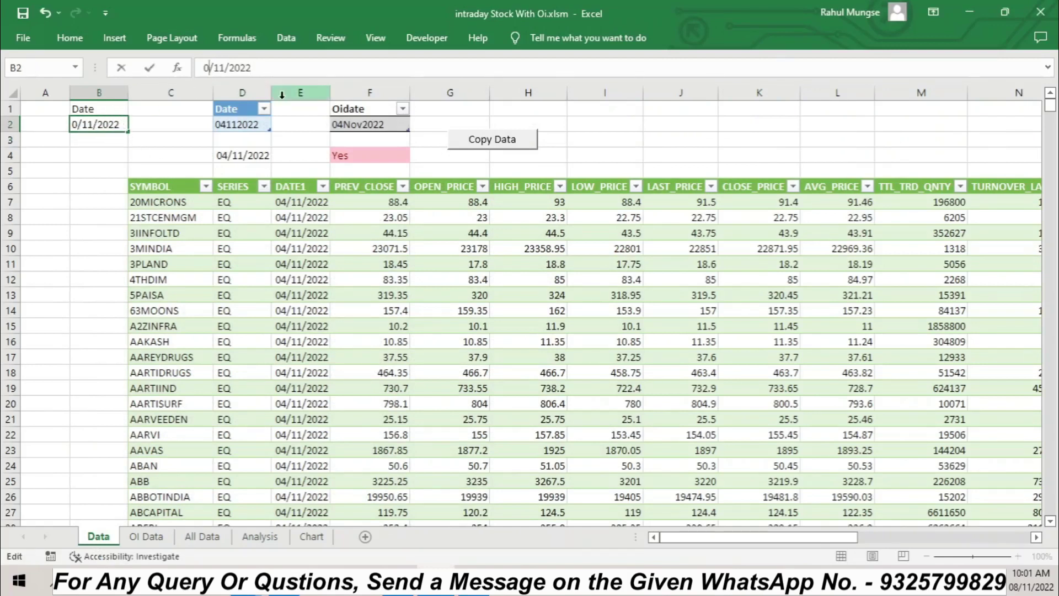
pyautogui.write('6')
pyautogui.press('BackSpace')
pyautogui.write('0')
pyautogui.click(174, 137)
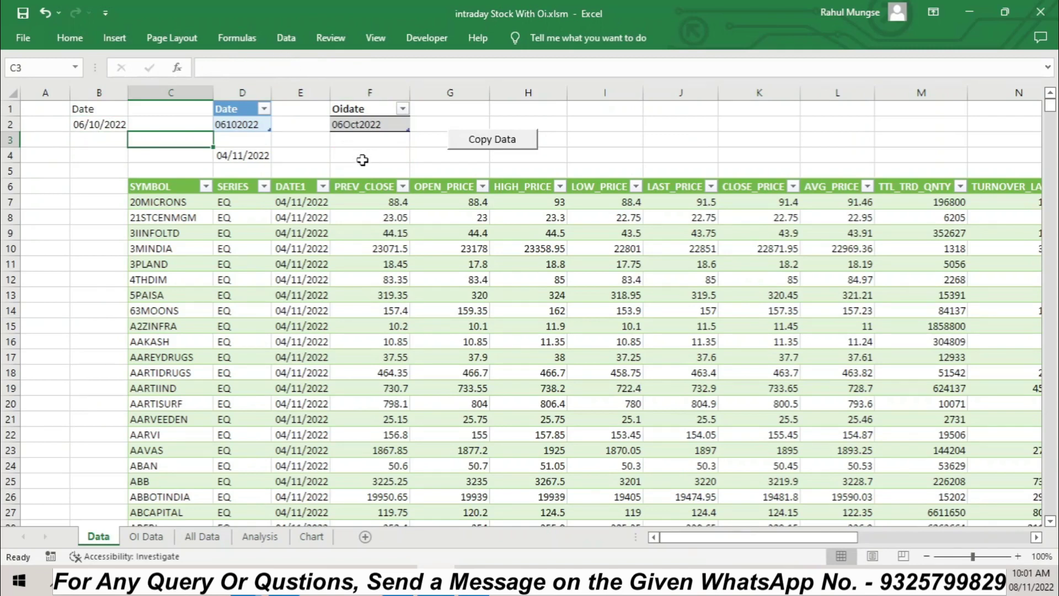
# Refresh all of the workbook's data and widen column D so that the date in D4 fits
pyautogui.click(286, 39)
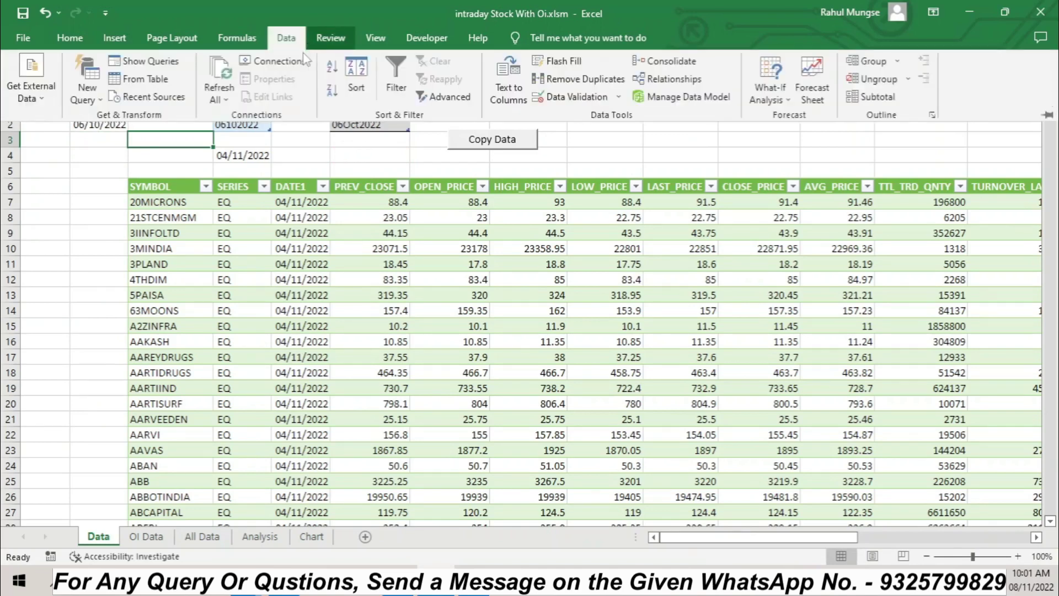
pyautogui.click(220, 74)
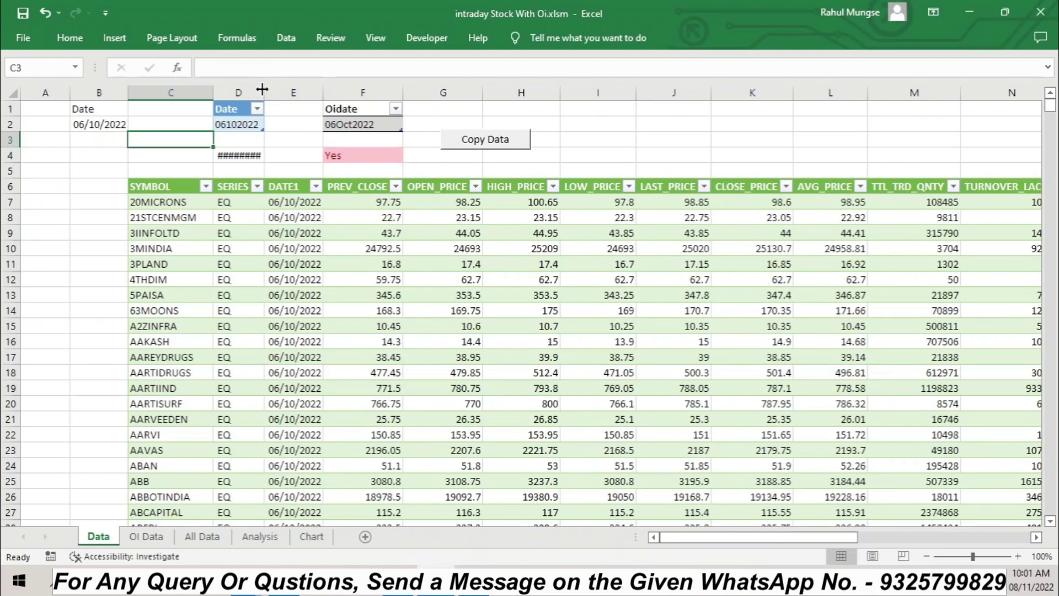
pyautogui.moveTo(263, 93); pyautogui.dragTo(271, 93)
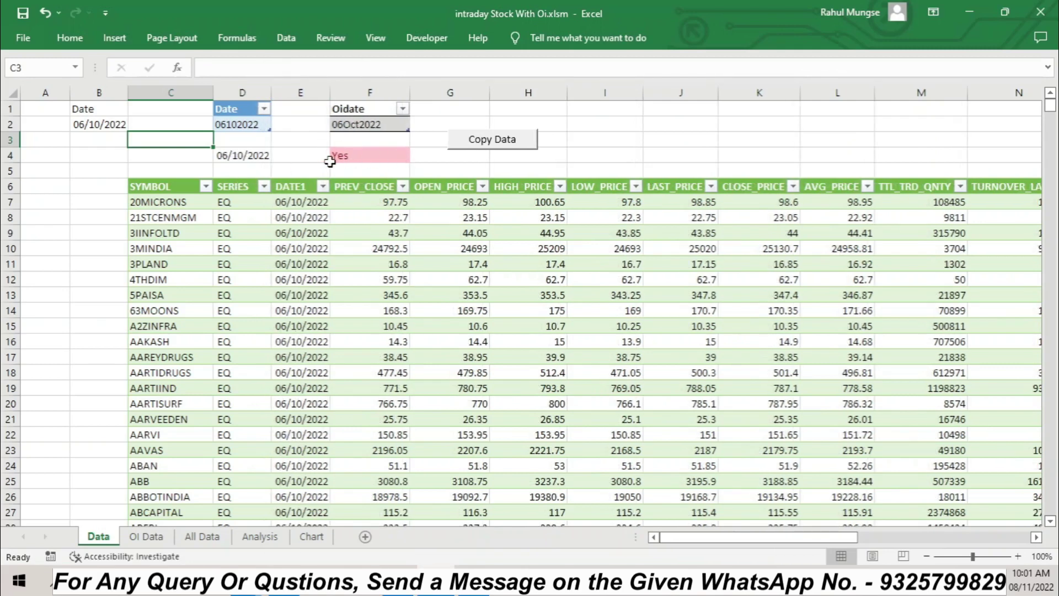
# Run the Copy Data macro from the Data sheet
pyautogui.click(502, 150)
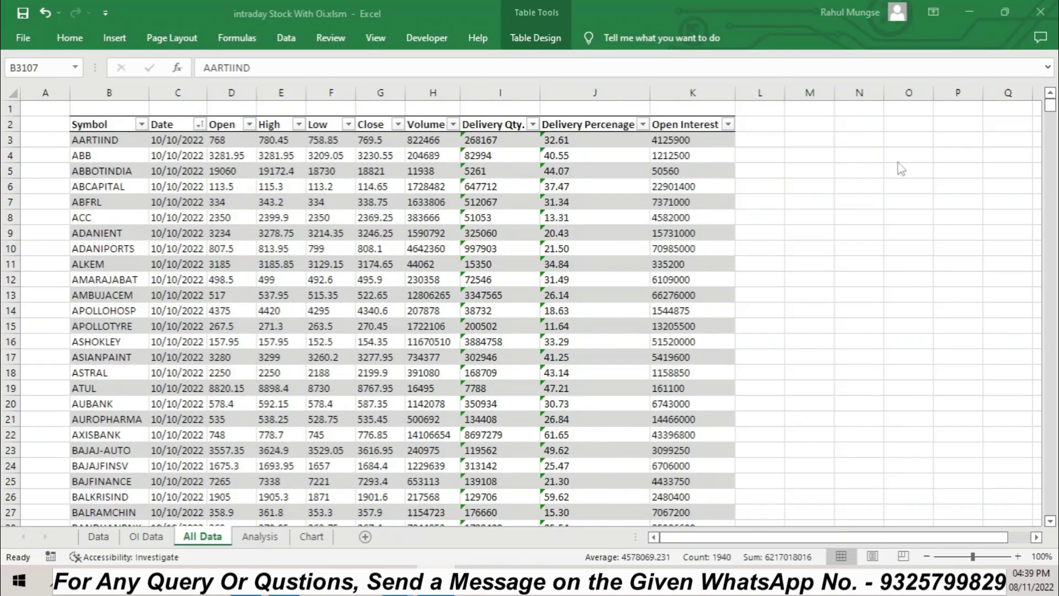
# Examine the last and first rows of the All Data table, including their dates and open interest values
pyautogui.click(1058, 189)
pyautogui.moveTo(1052, 117); pyautogui.dragTo(1050, 507)
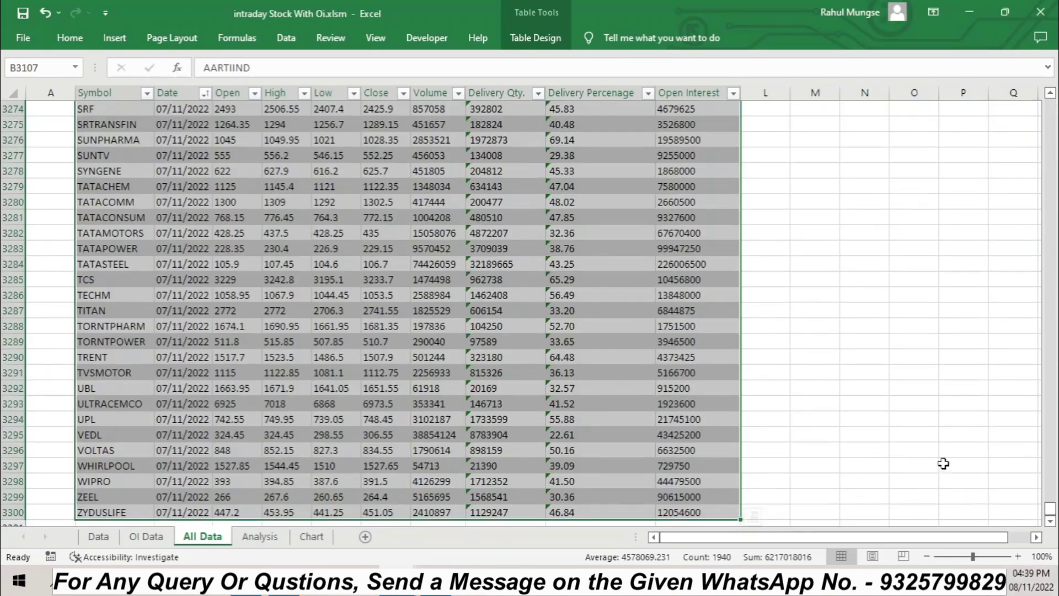
pyautogui.moveTo(1051, 513); pyautogui.dragTo(1051, 104)
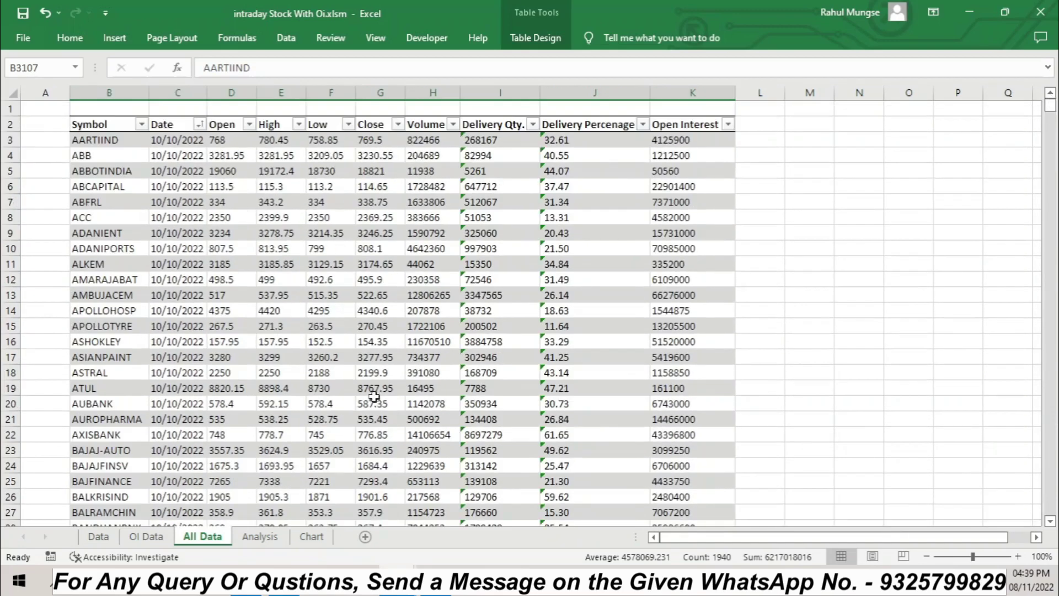
# Open the Visual Basic editor with the copydeletedata macro in Module1 and move its window fully into view
pyautogui.click(427, 38)
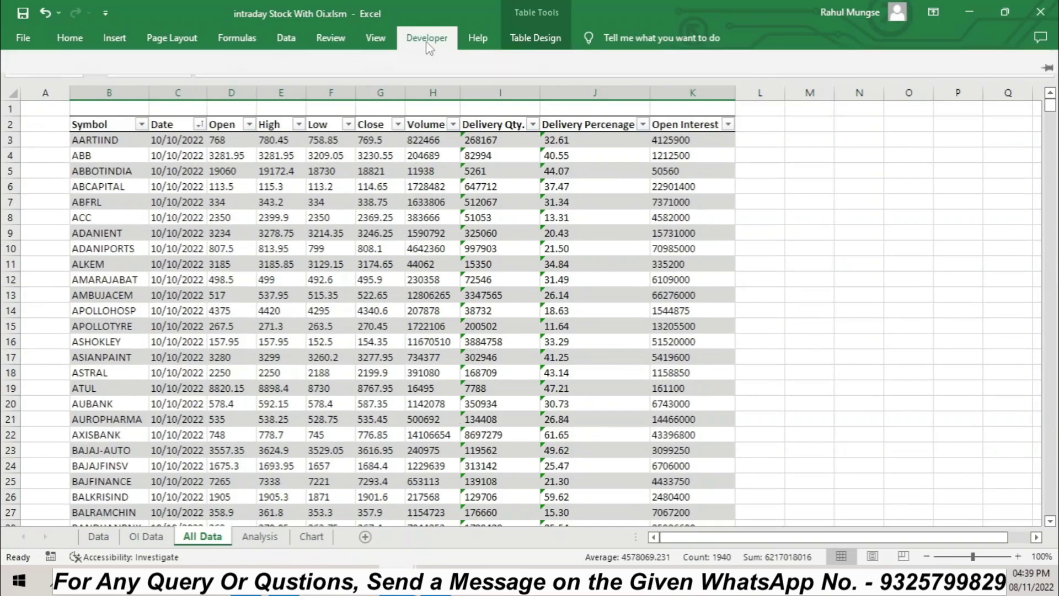
pyautogui.click(20, 77)
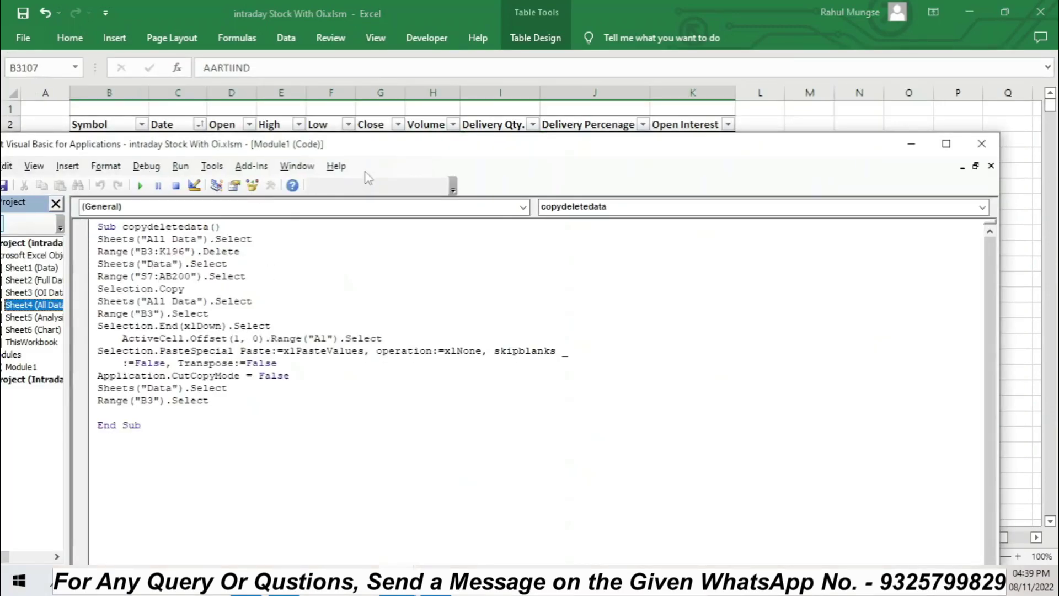
pyautogui.moveTo(405, 152); pyautogui.dragTo(470, 132)
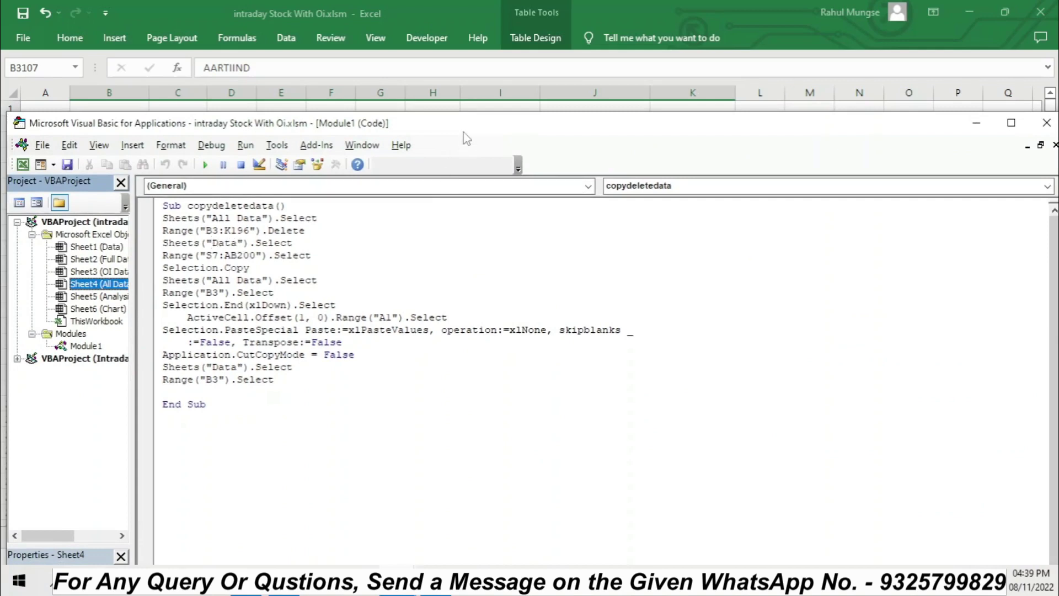
# Compare the copydeletedata macro with the All Data table behind it and minimize the Visual Basic editor
pyautogui.moveTo(463, 131); pyautogui.dragTo(551, 165)
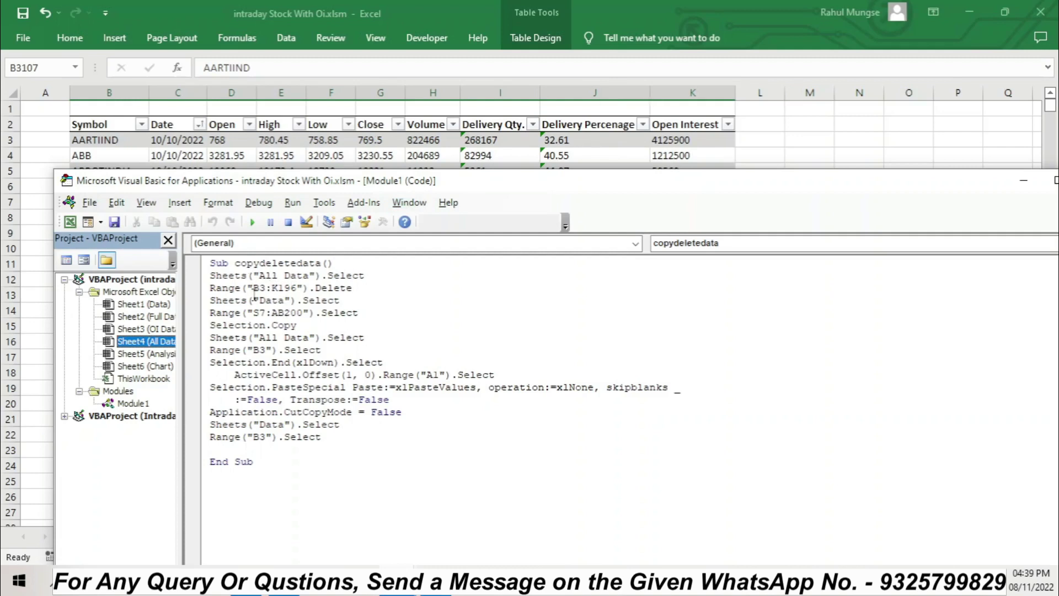
pyautogui.moveTo(886, 178); pyautogui.dragTo(801, 194)
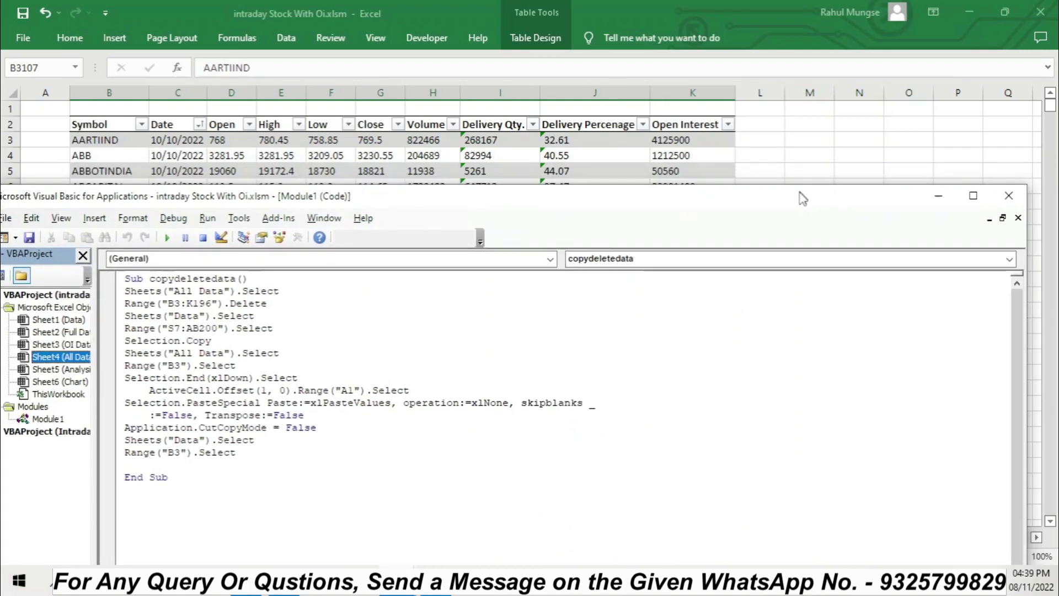
pyautogui.click(939, 200)
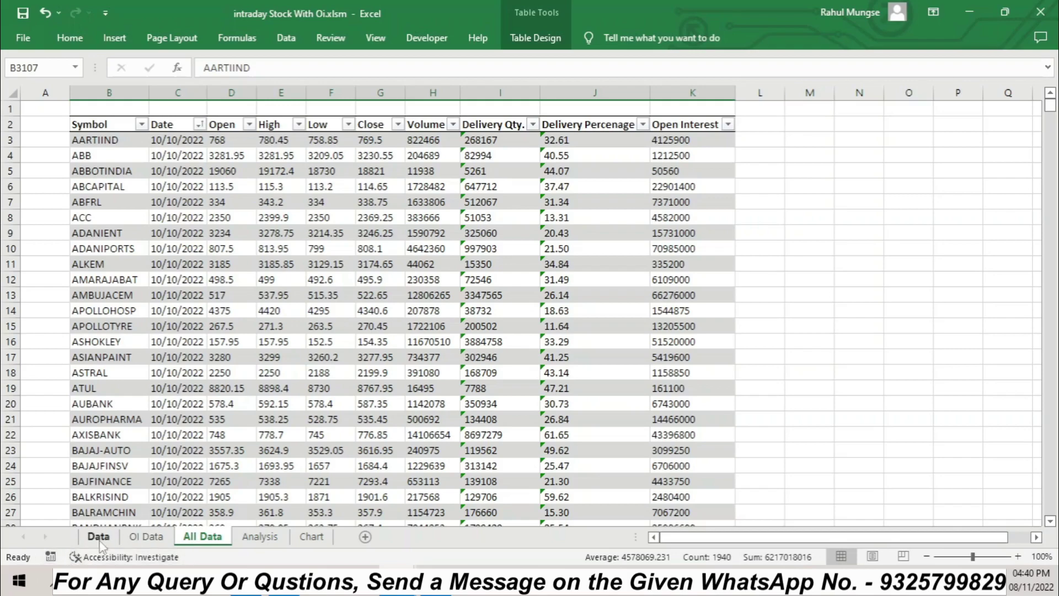
# Switch to the NSE derivatives reports page in Chrome and check the download link of the F&O-Bhavcopy file (csv)
pyautogui.moveTo(397, 582)
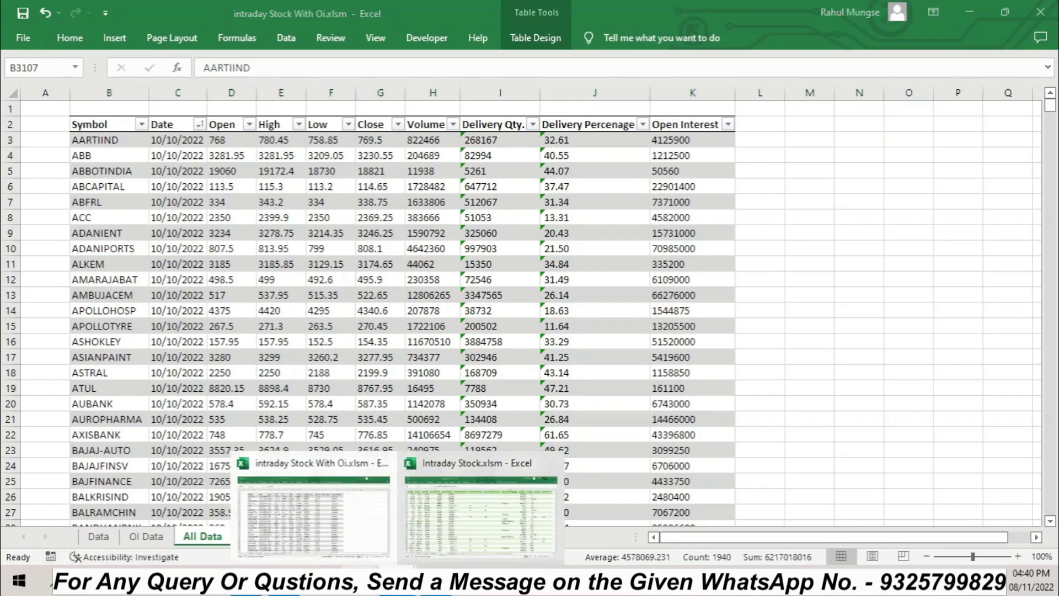
pyautogui.click(285, 582)
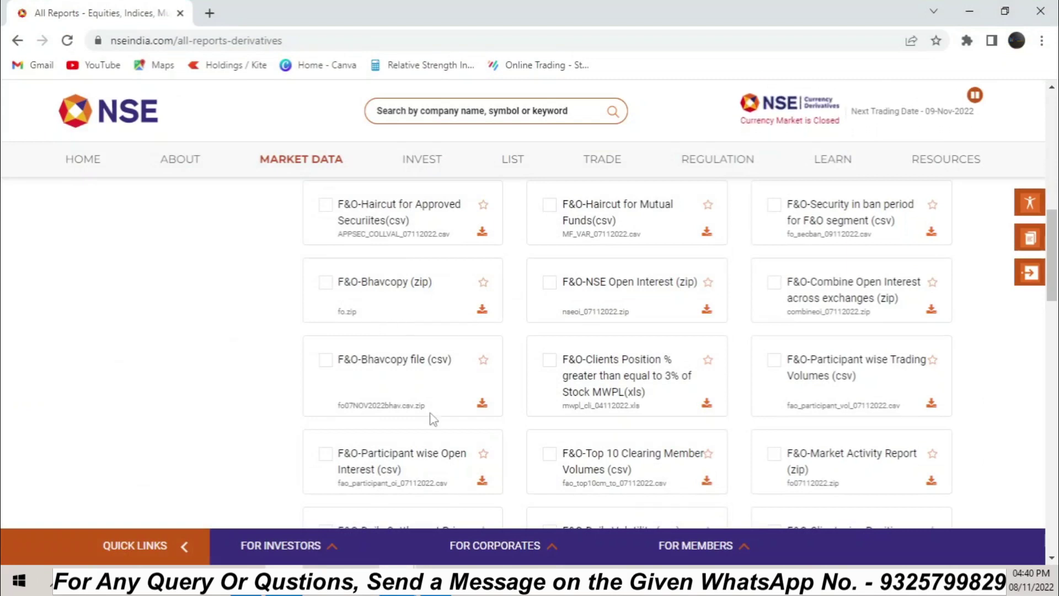
pyautogui.rightClick(483, 402)
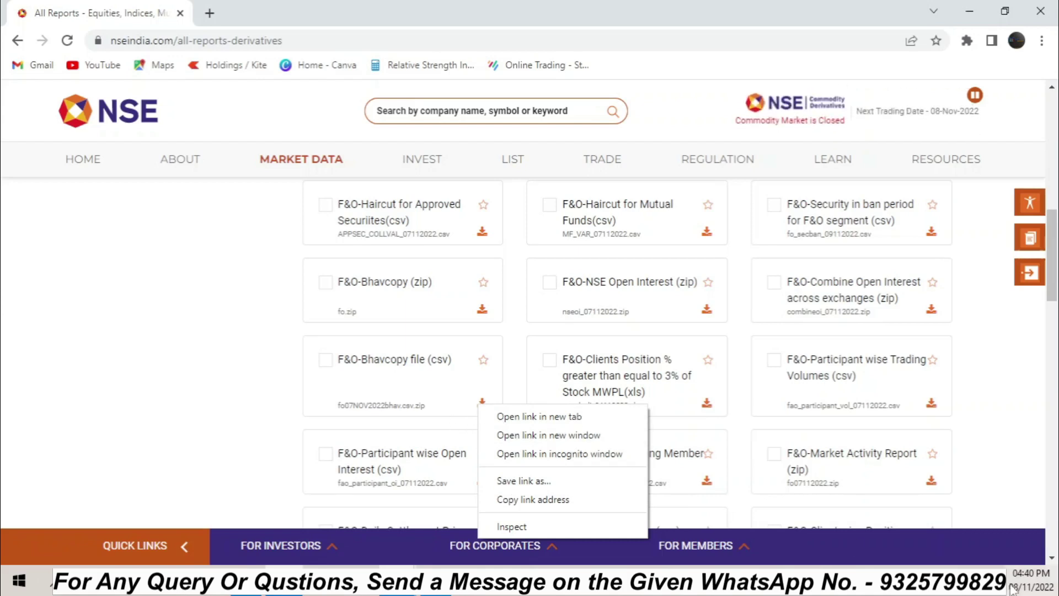
pyautogui.click(518, 385)
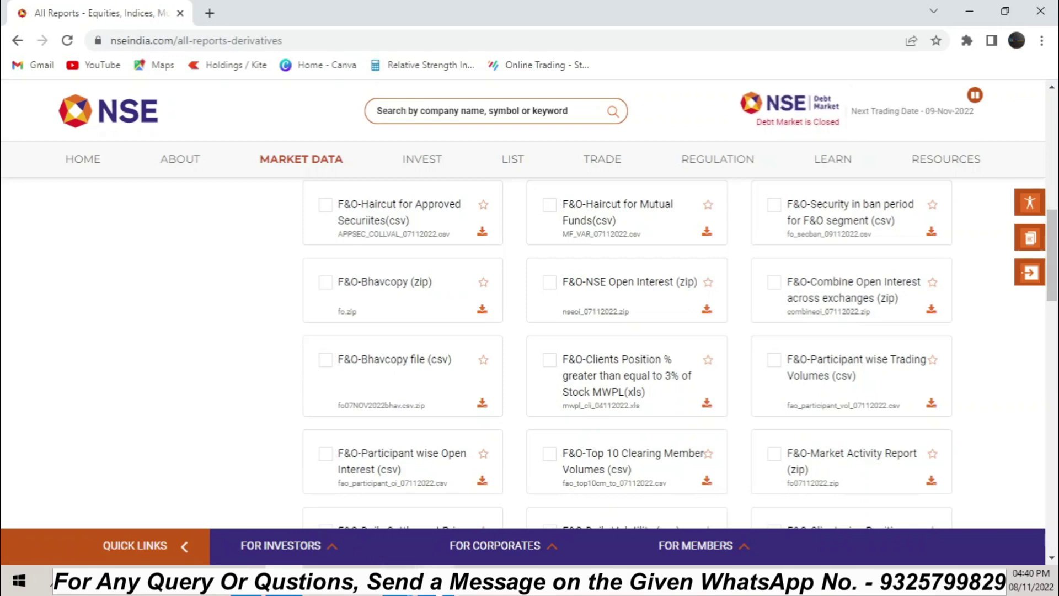
# Look through the bhavcopy files in the OI Data folder under Downloads and return to the intraday Stock With Oi workbook
pyautogui.click(246, 582)
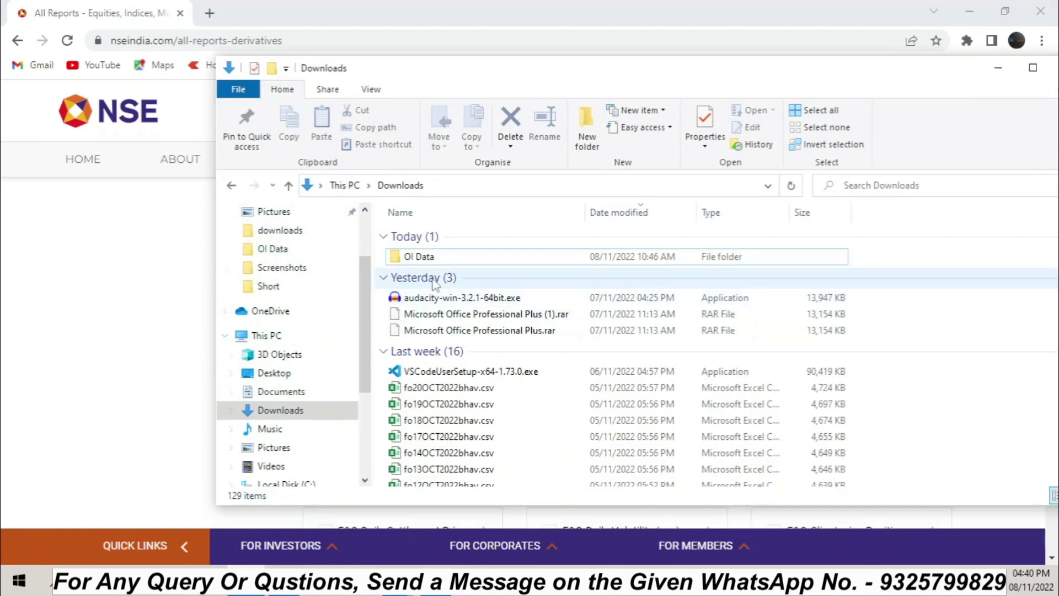
pyautogui.click(436, 258)
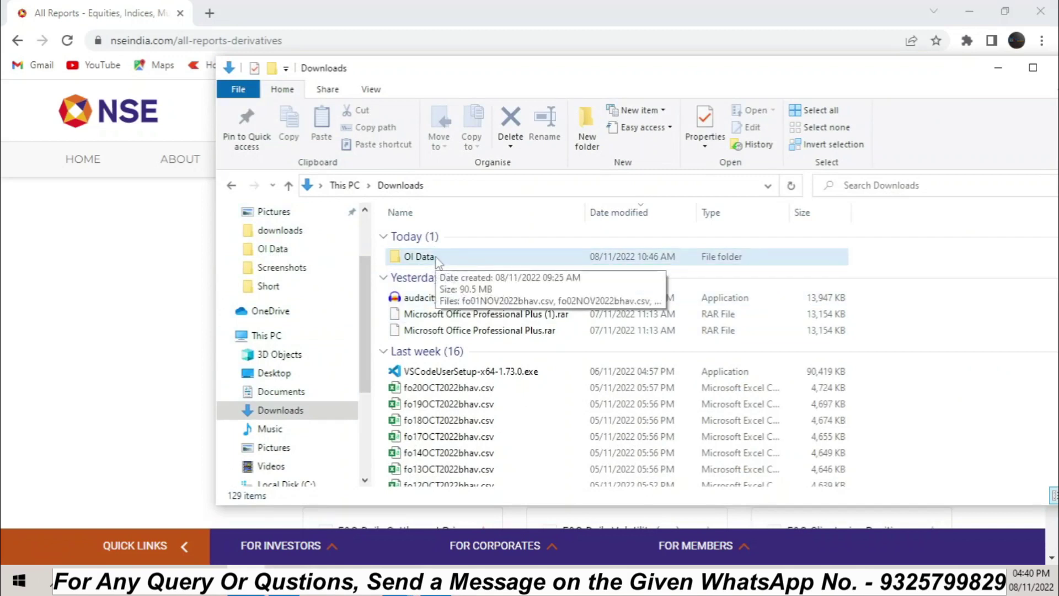
pyautogui.doubleClick(436, 258)
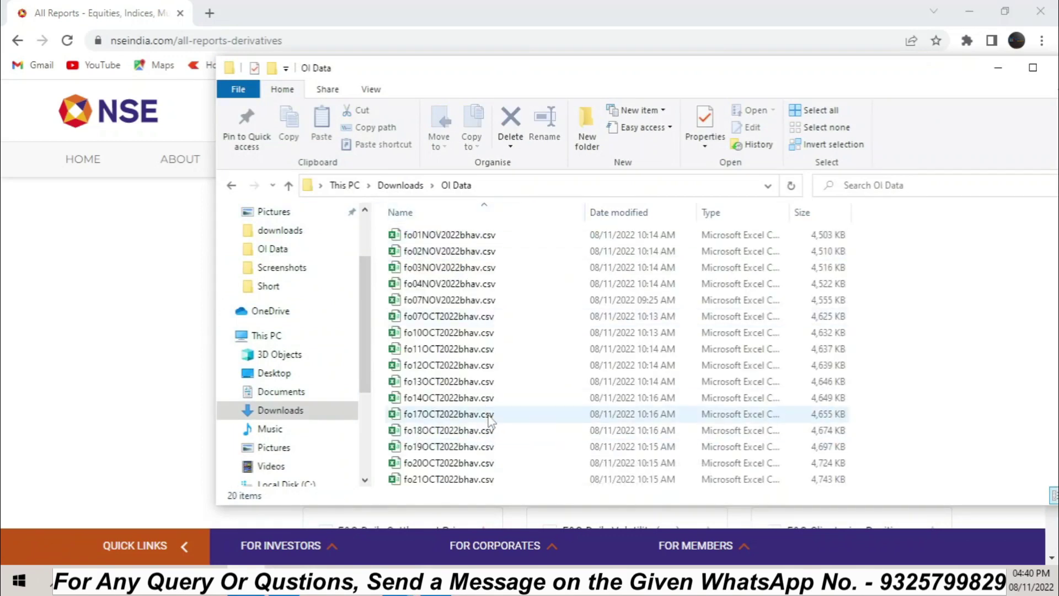
pyautogui.click(998, 69)
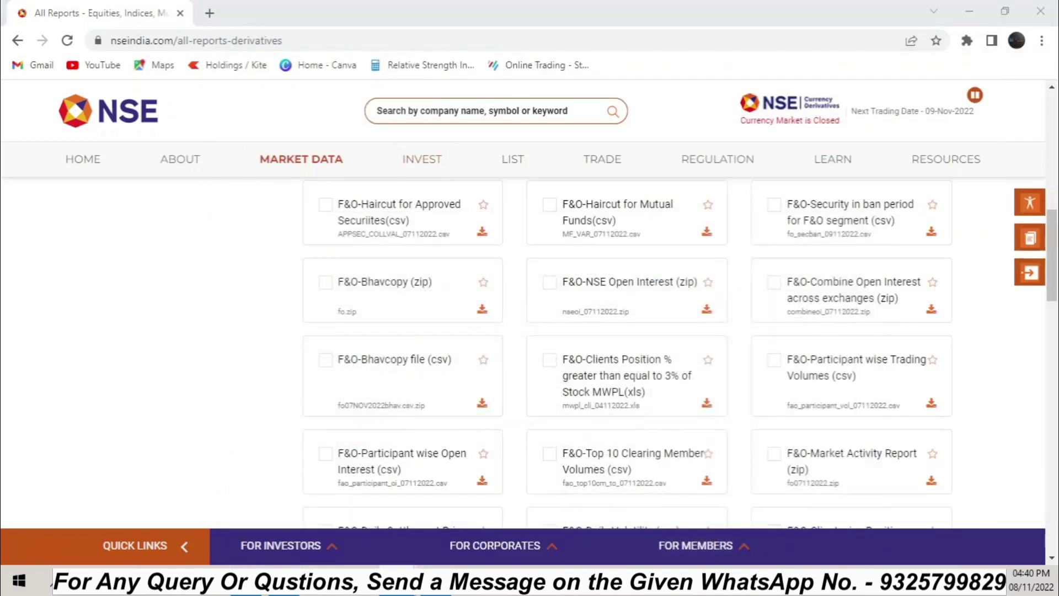
pyautogui.moveTo(397, 581)
pyautogui.click(311, 527)
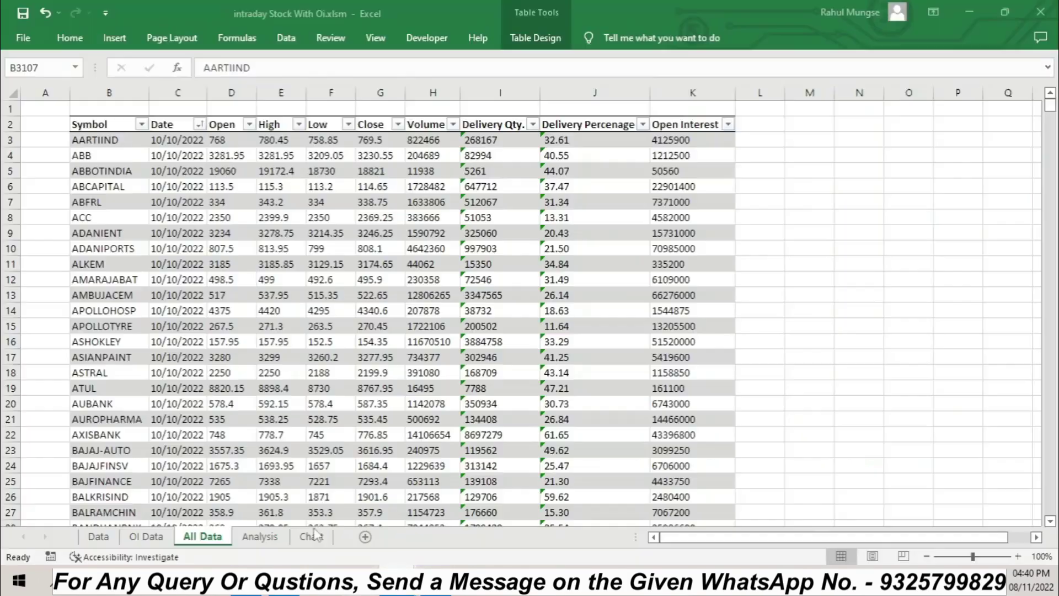
# Examine the Data, Analysis and OI Data sheets and the last rows of the All Data table
pyautogui.click(98, 537)
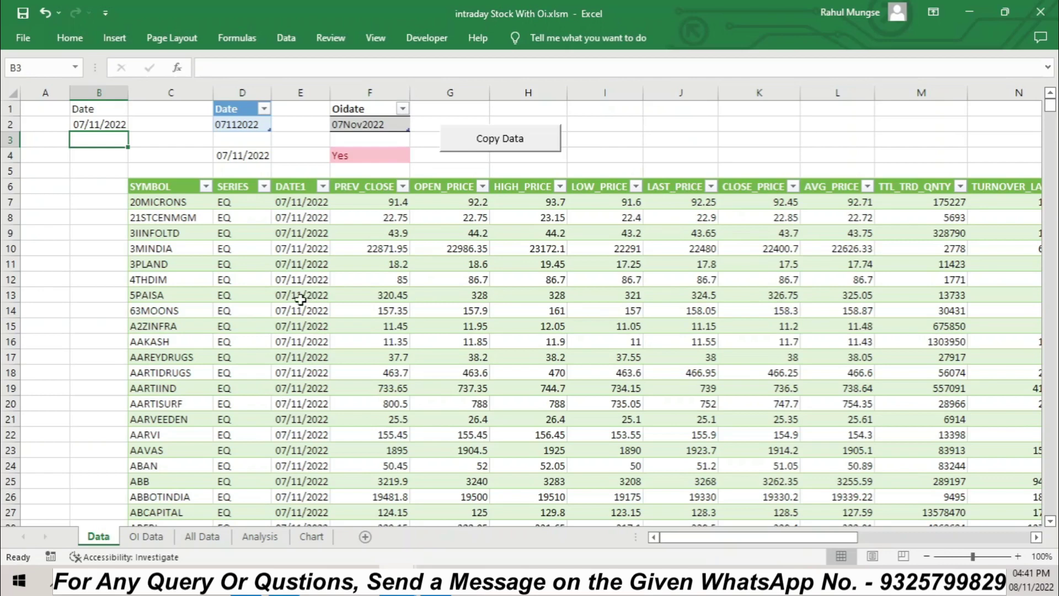
pyautogui.click(260, 536)
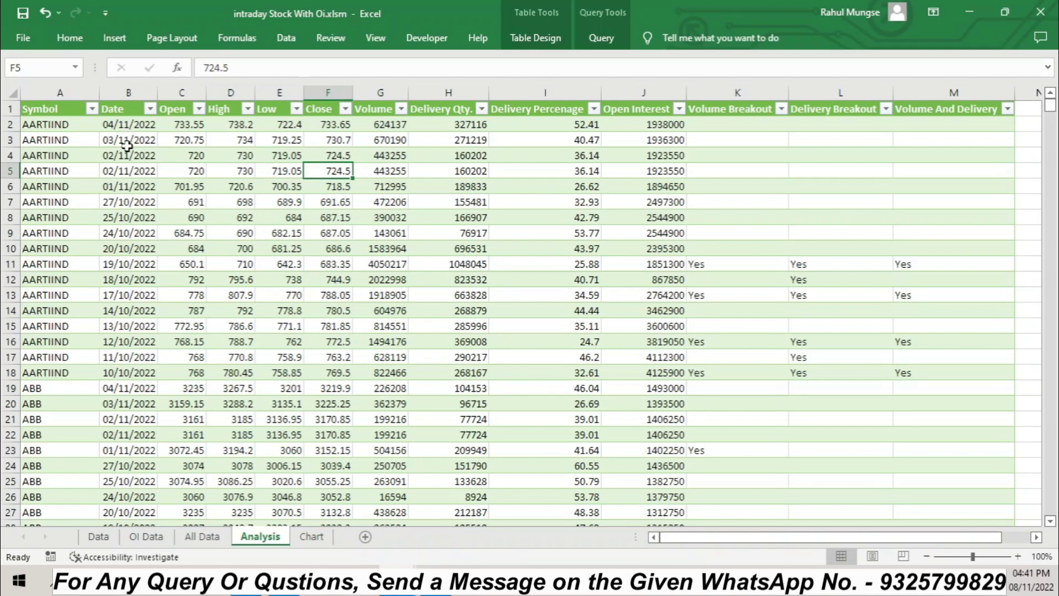
pyautogui.click(146, 536)
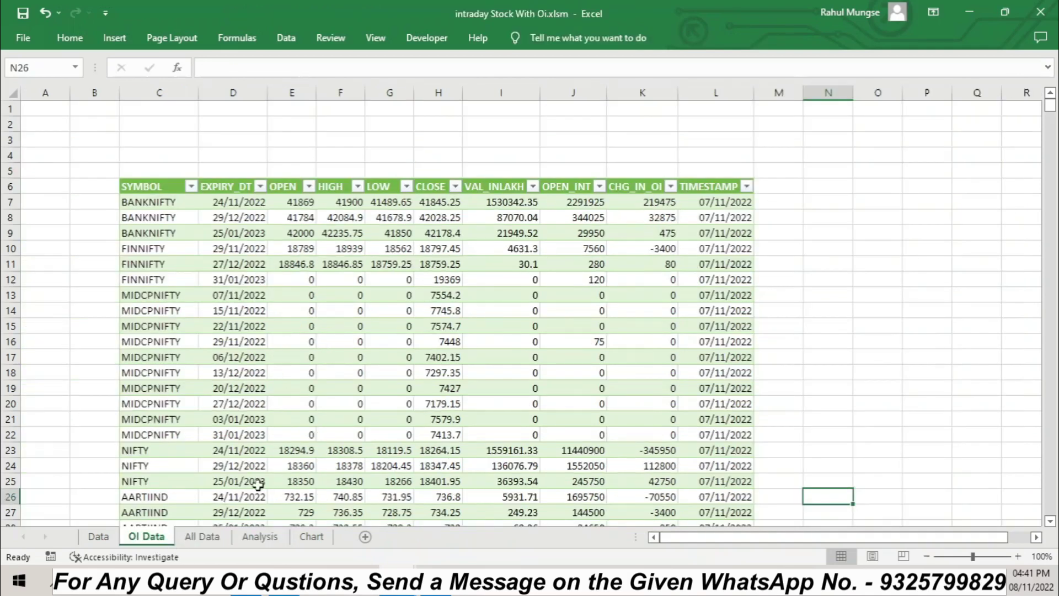
pyautogui.click(202, 536)
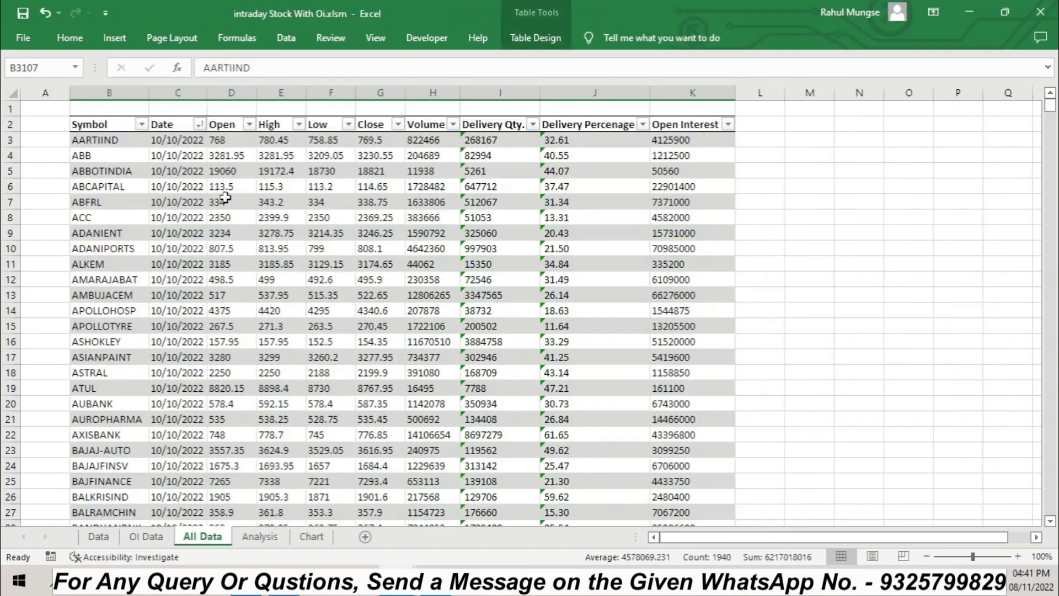
pyautogui.scroll(-8, 216, 428)
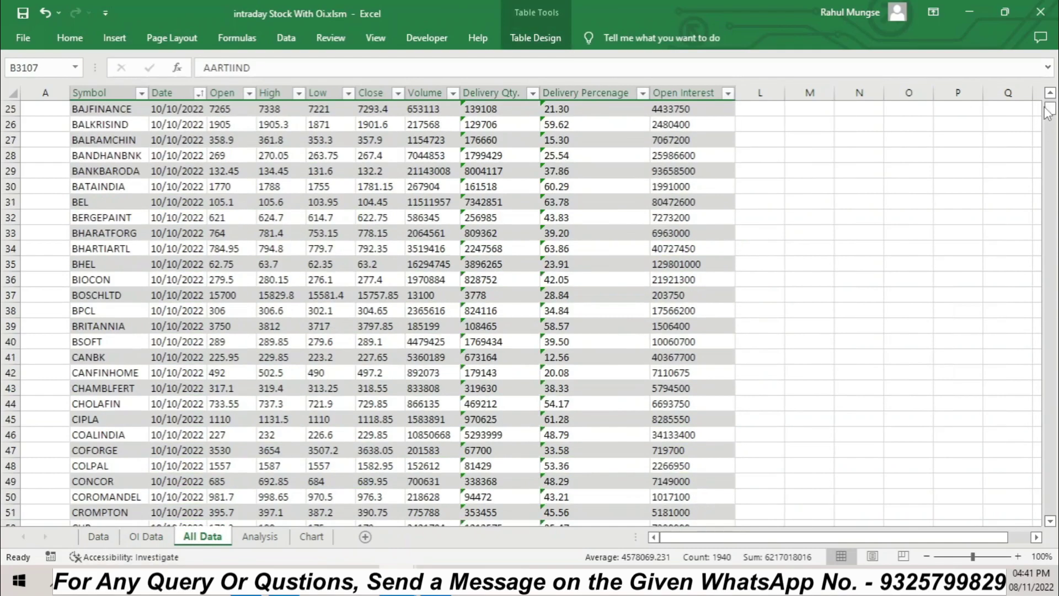
pyautogui.moveTo(1048, 110); pyautogui.dragTo(1048, 507)
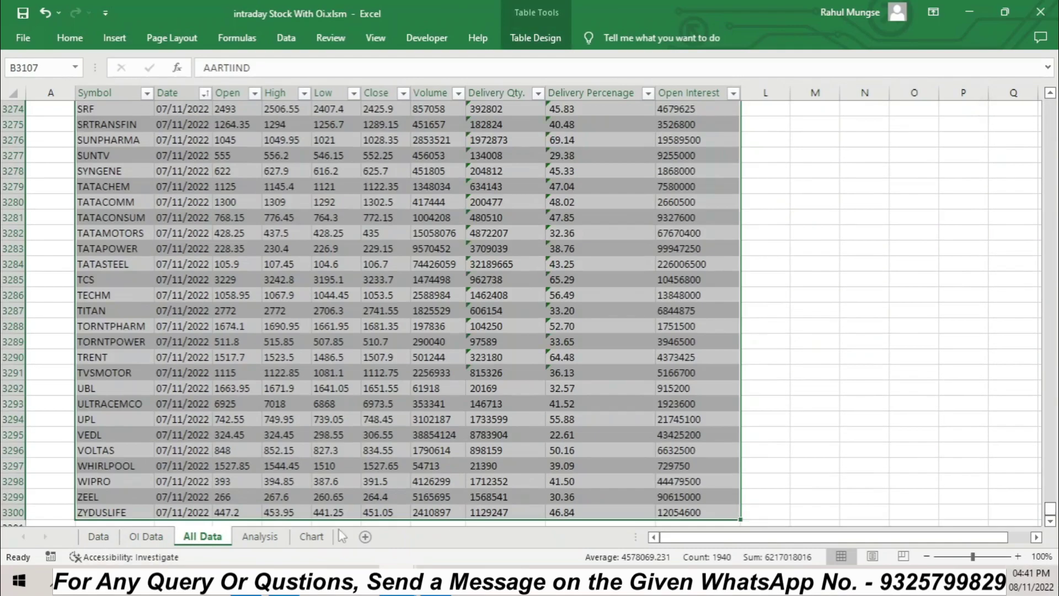
# Refresh all of the workbook's data from the Analysis sheet
pyautogui.click(258, 539)
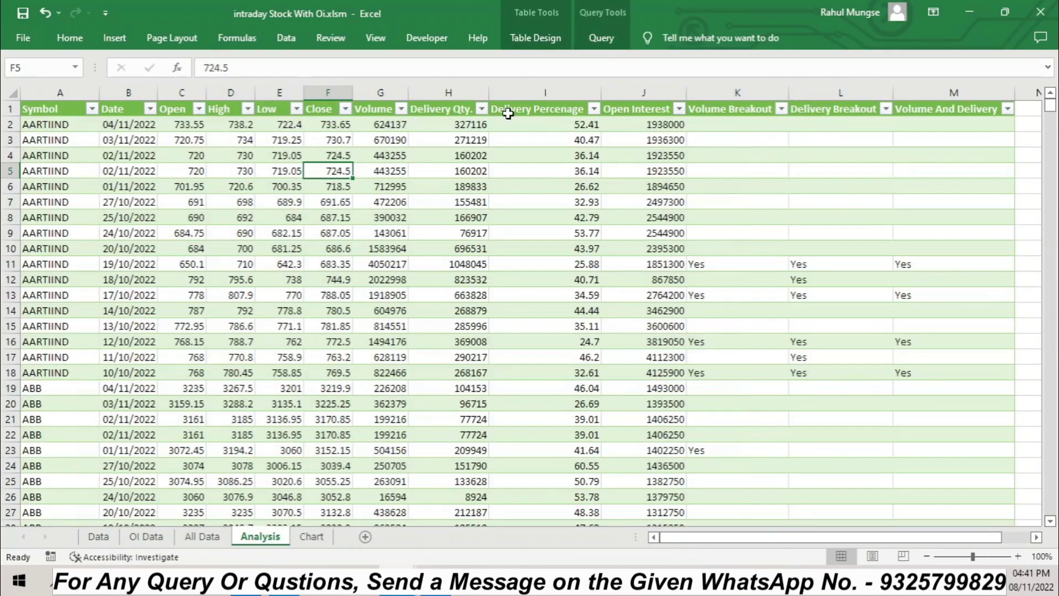
pyautogui.click(286, 37)
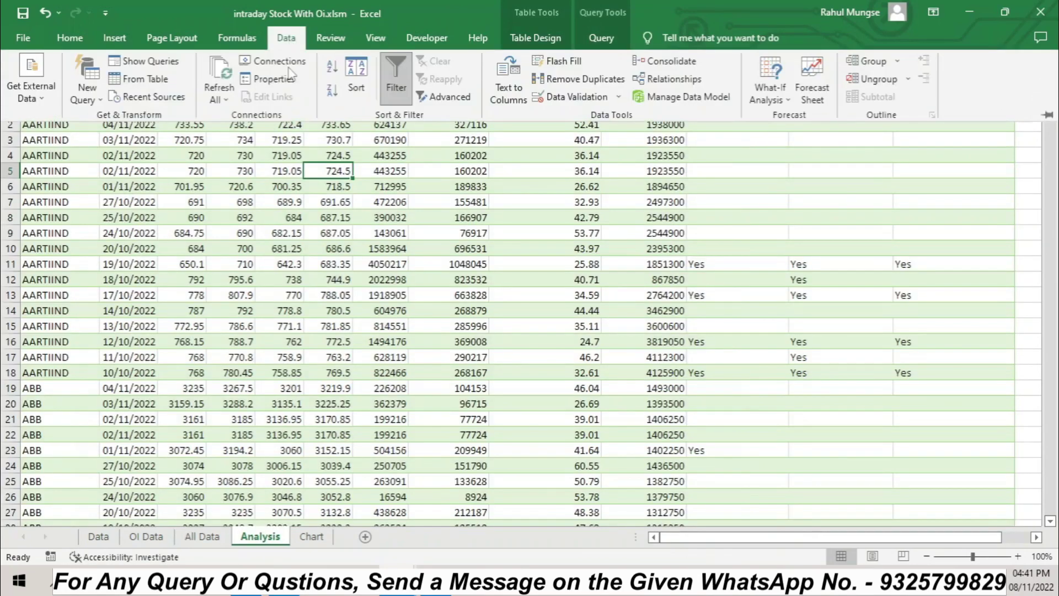
pyautogui.click(227, 77)
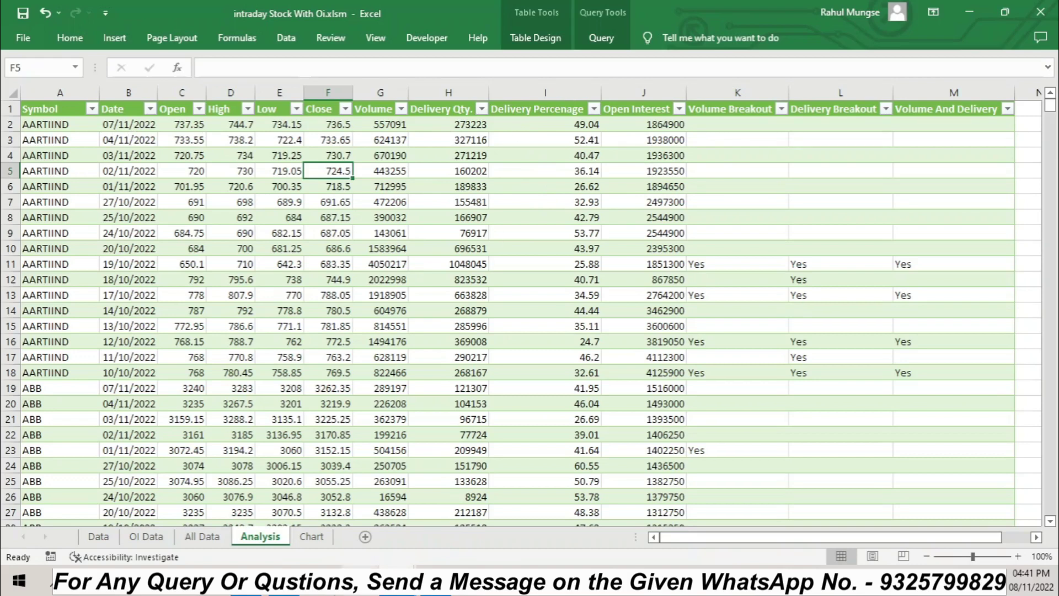
# Delete the Delivery Percenage column (column AA) from the Data sheet
pyautogui.click(202, 536)
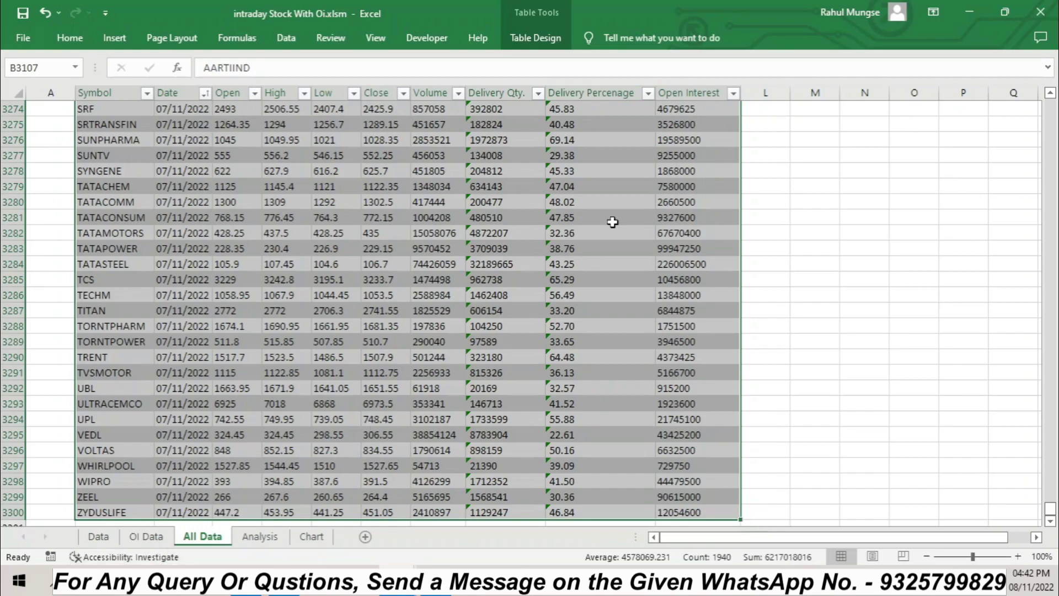
pyautogui.scroll(16, 610, 88)
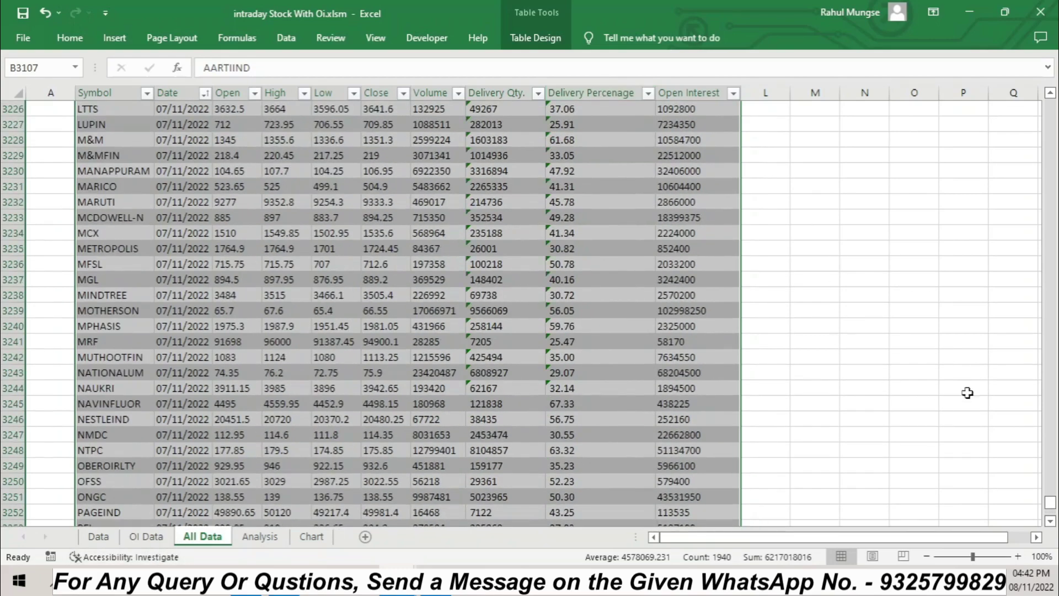
pyautogui.moveTo(1054, 504); pyautogui.dragTo(1051, 102)
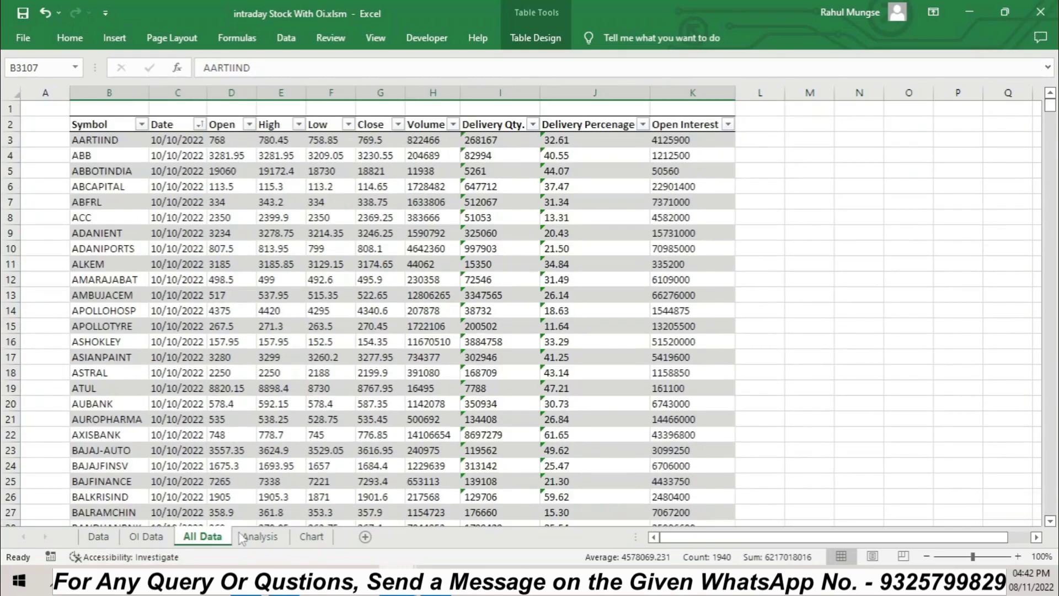
pyautogui.click(145, 536)
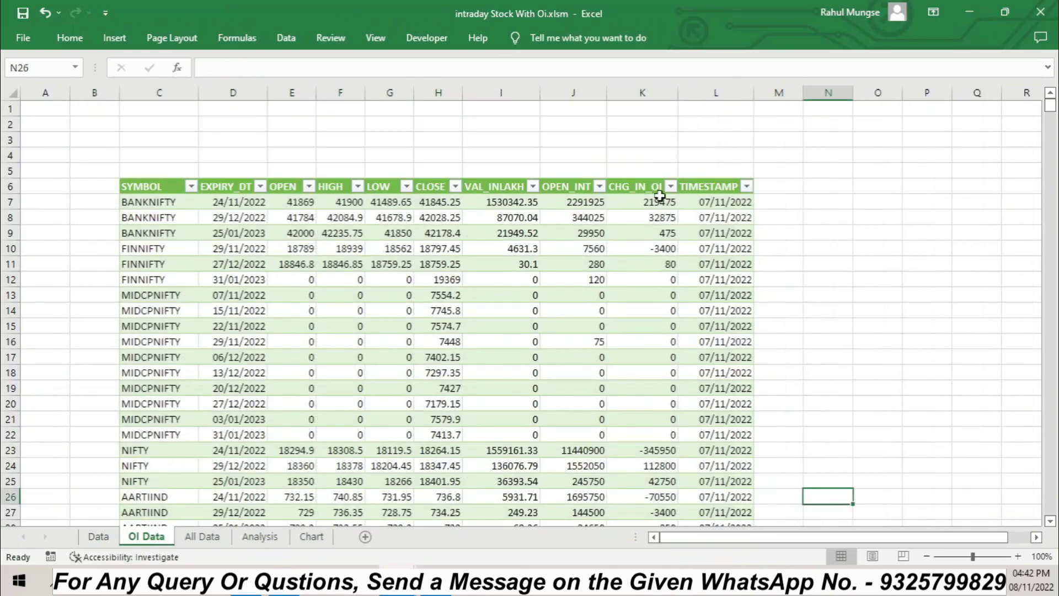
pyautogui.click(98, 536)
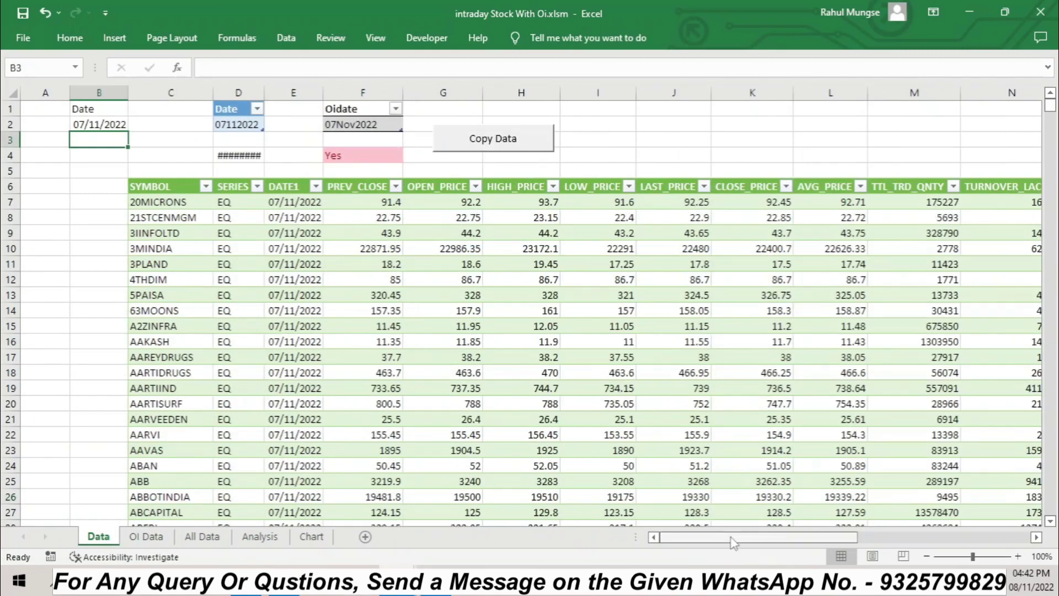
pyautogui.moveTo(735, 543); pyautogui.dragTo(994, 543)
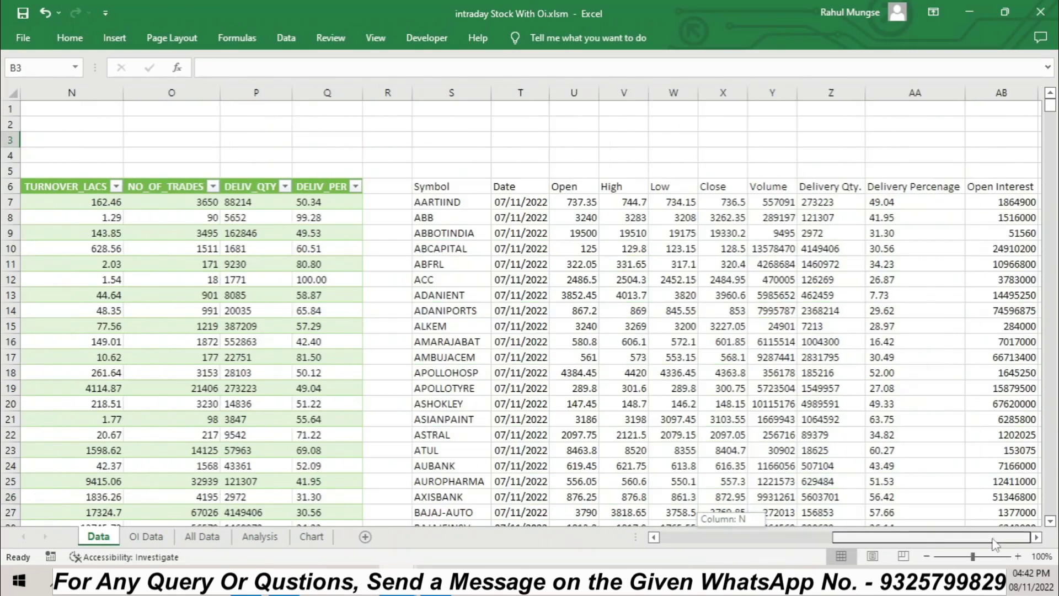
pyautogui.click(913, 92)
pyautogui.rightClick(913, 92)
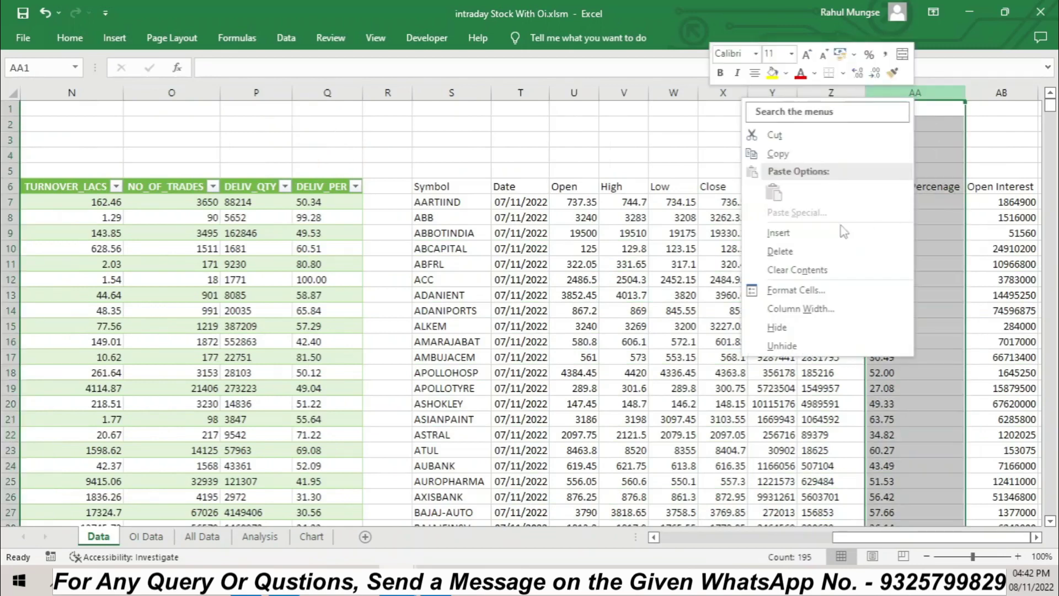
pyautogui.click(816, 251)
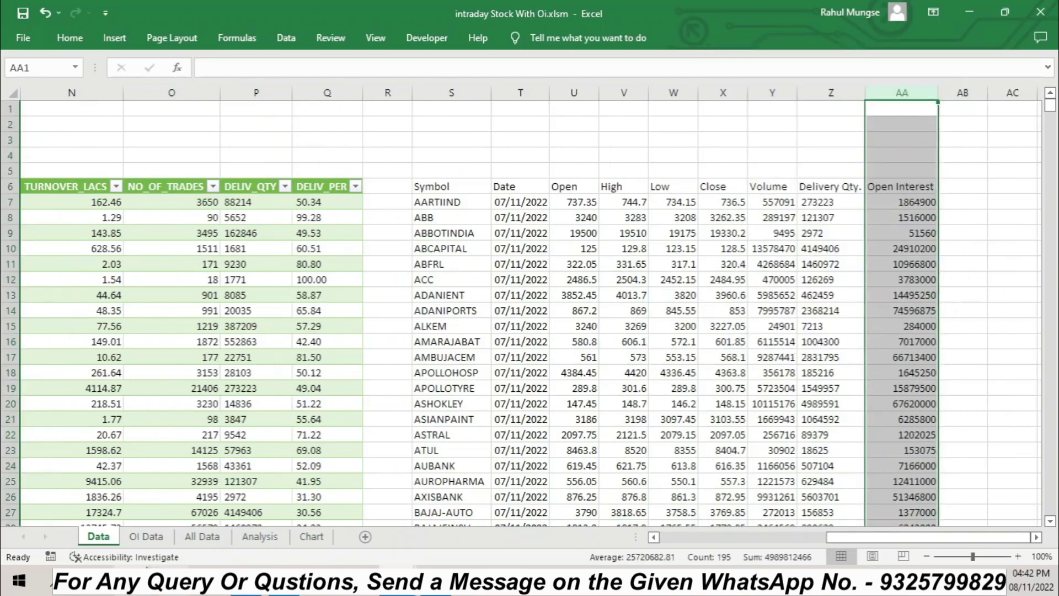
# Delete the Delivery Percenage column (column J) from the All Data sheet
pyautogui.click(145, 536)
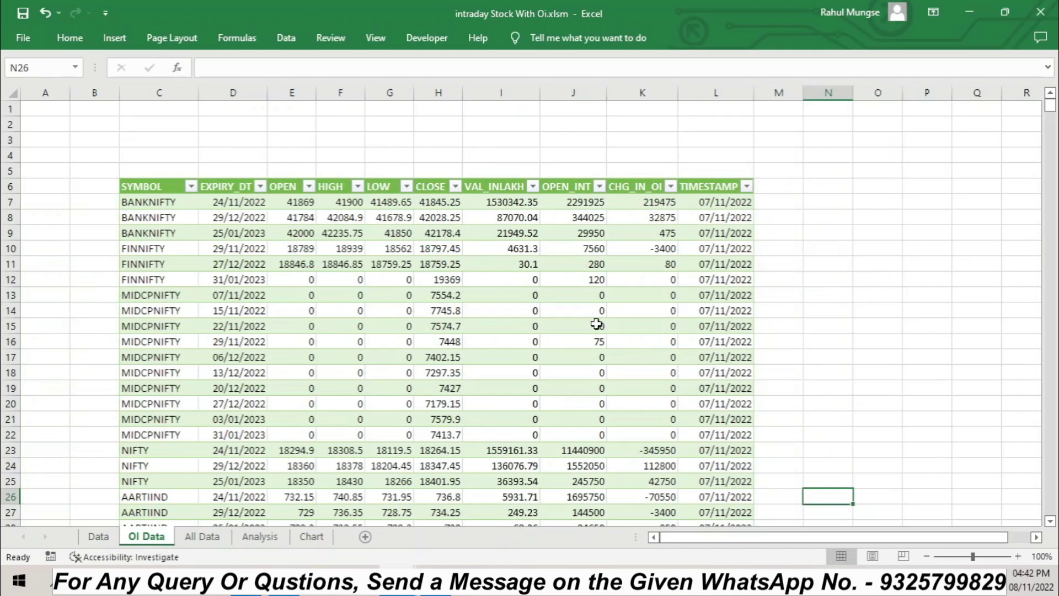
pyautogui.click(202, 536)
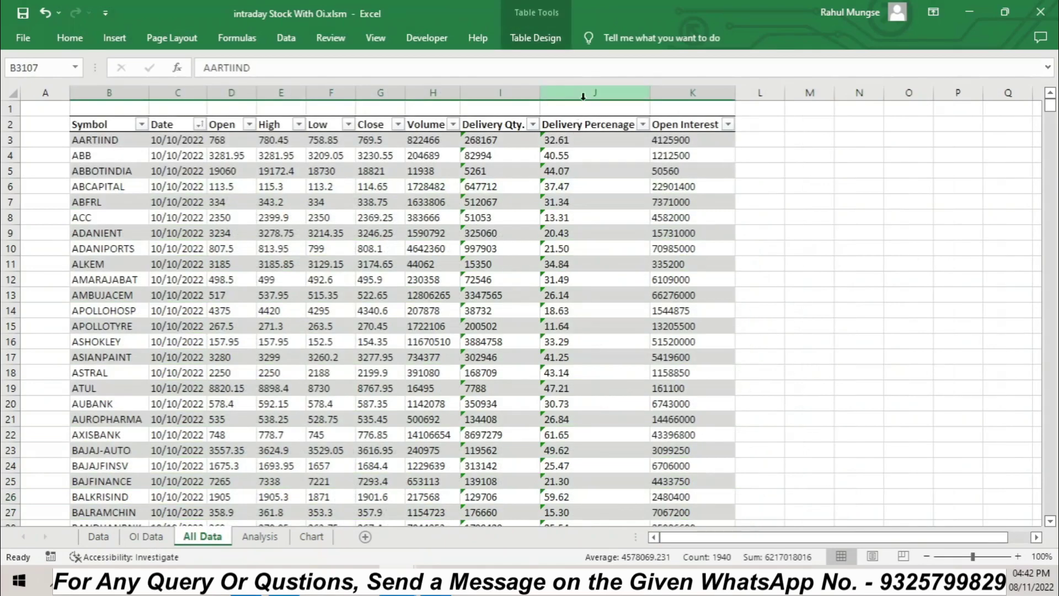
pyautogui.click(577, 115)
pyautogui.click(589, 123)
pyautogui.click(592, 103)
pyautogui.click(590, 92)
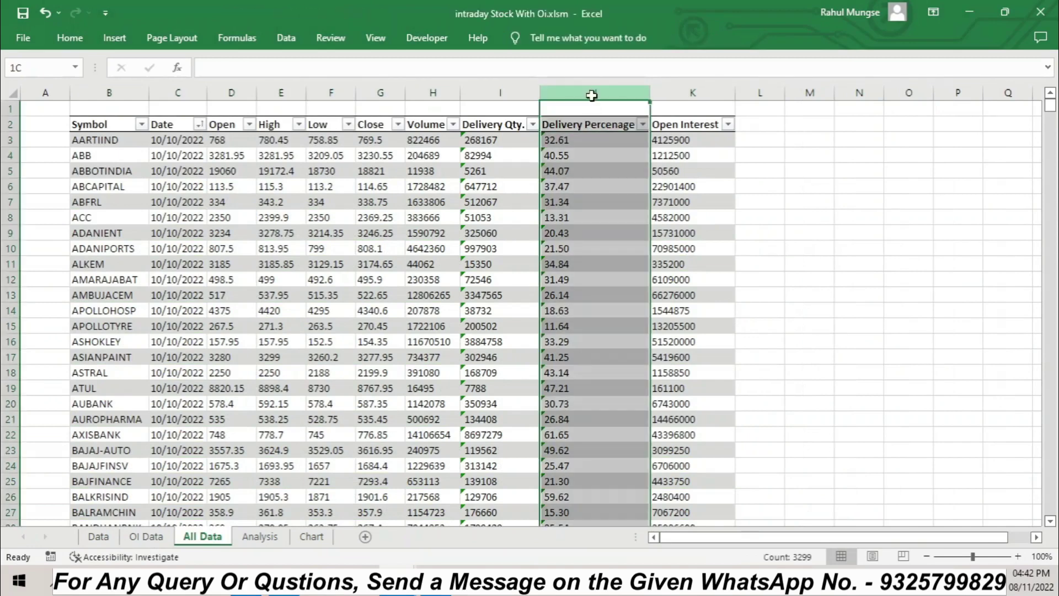
pyautogui.rightClick(594, 95)
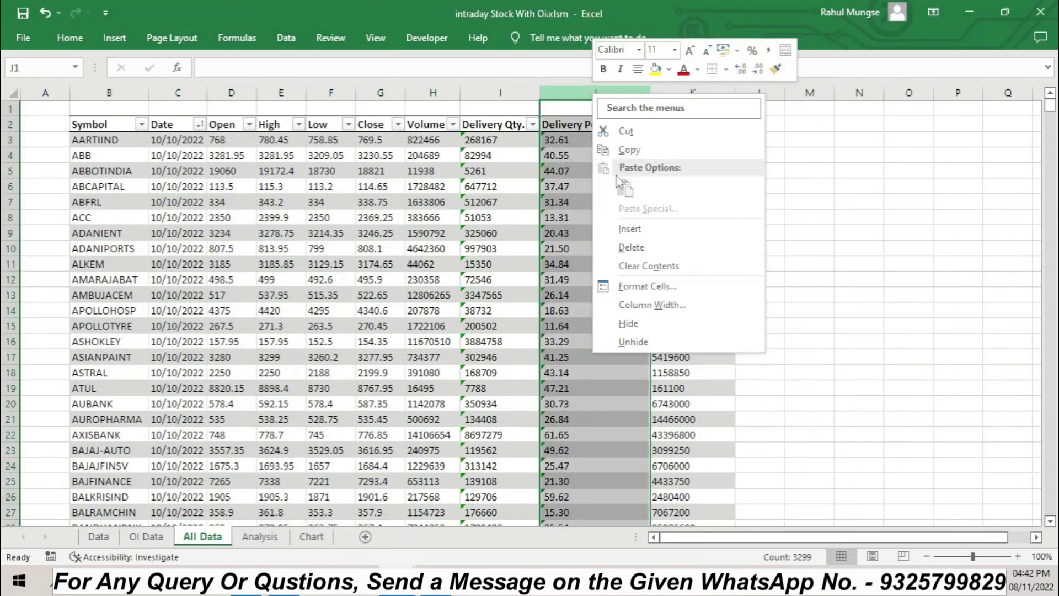
pyautogui.click(631, 247)
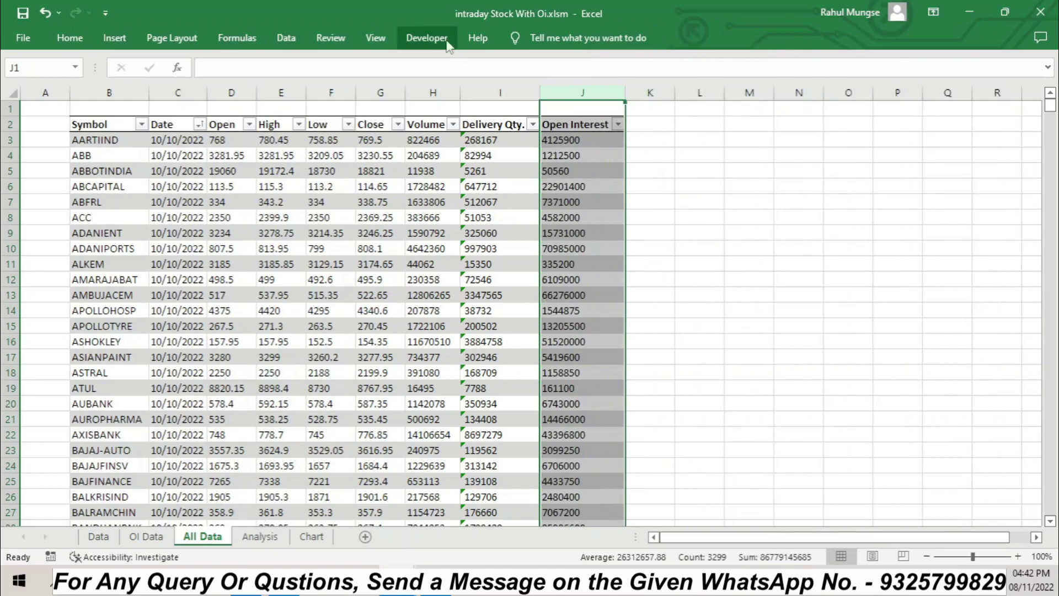
# In the copydeletedata macro, set the All Data range that is deleted to B3:J196 and the Data range that is copied to S7:AA200
pyautogui.click(427, 38)
pyautogui.click(24, 76)
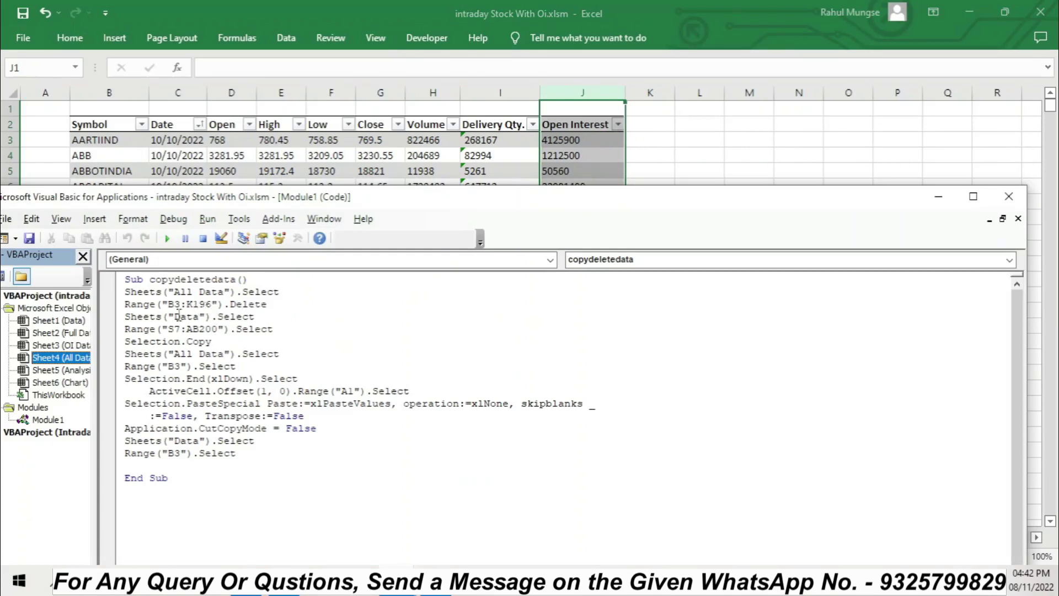
pyautogui.click(195, 304)
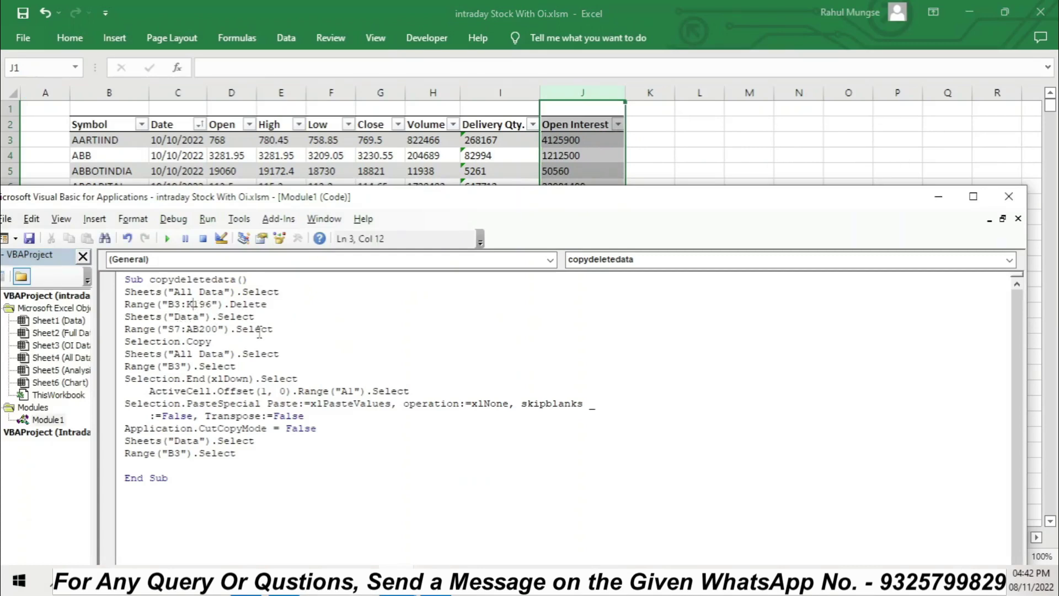
pyautogui.press('BackSpace')
pyautogui.write('J')
pyautogui.press('BackSpace')
pyautogui.write('AA')
pyautogui.press('BackSpace')
# Check the macro's new ranges against the column layout of the All Data and Data sheets
pyautogui.click(657, 122)
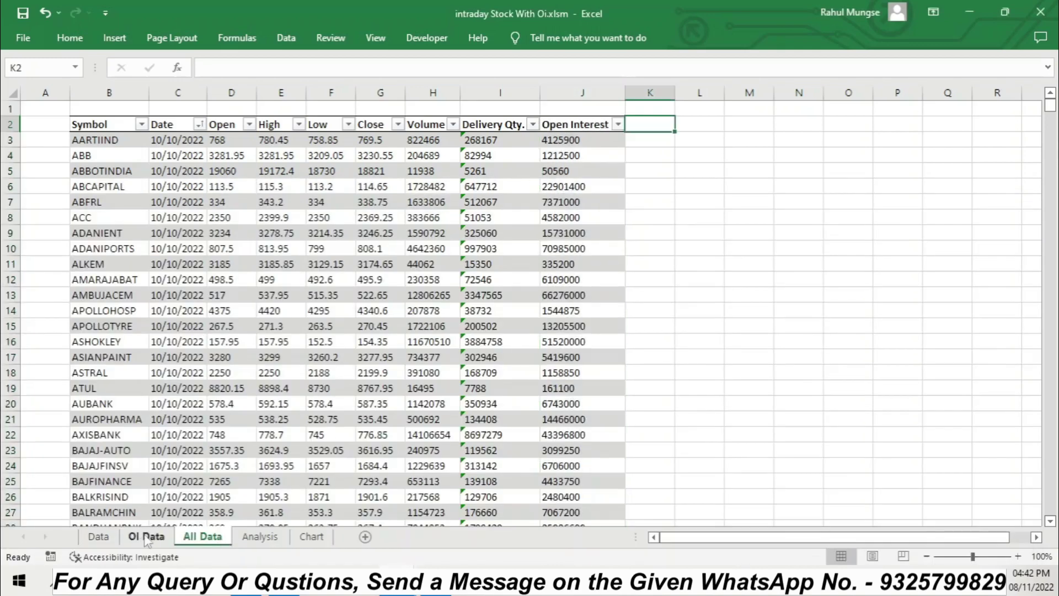
pyautogui.click(98, 536)
pyautogui.moveTo(519, 171); pyautogui.dragTo(512, 161)
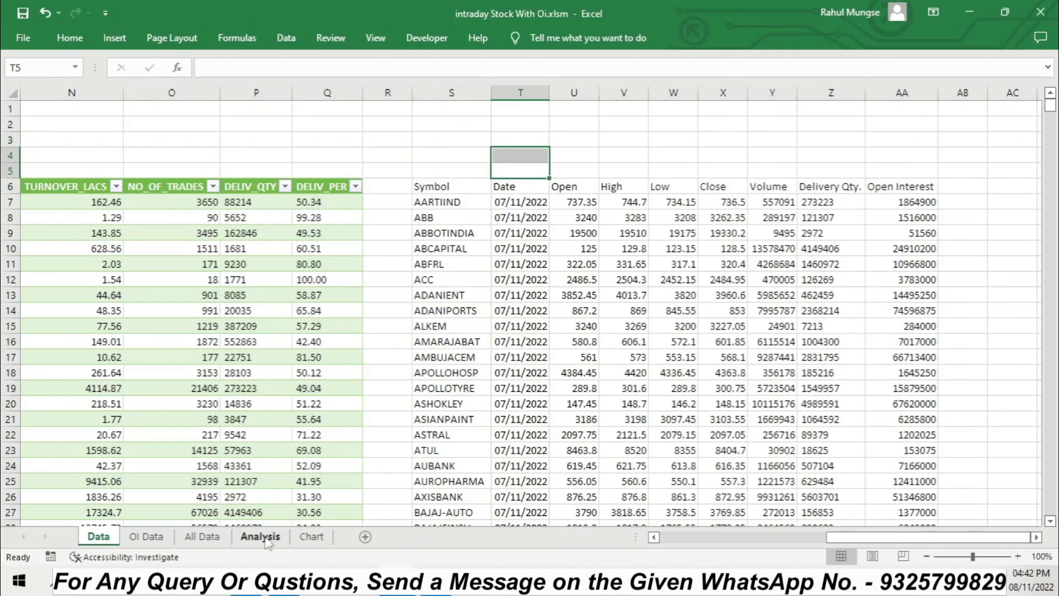
pyautogui.click(398, 582)
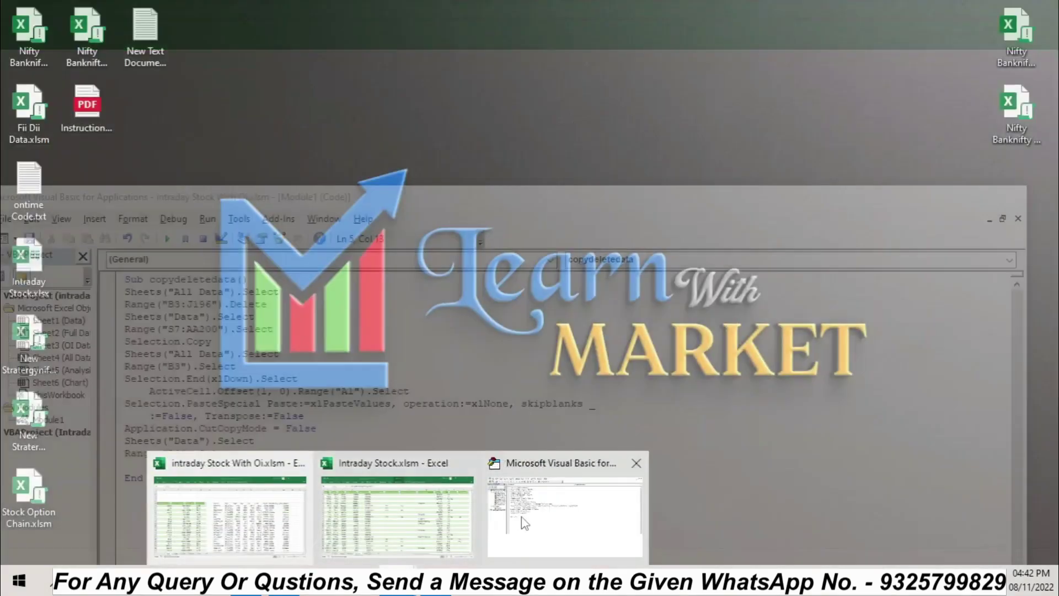
pyautogui.click(562, 516)
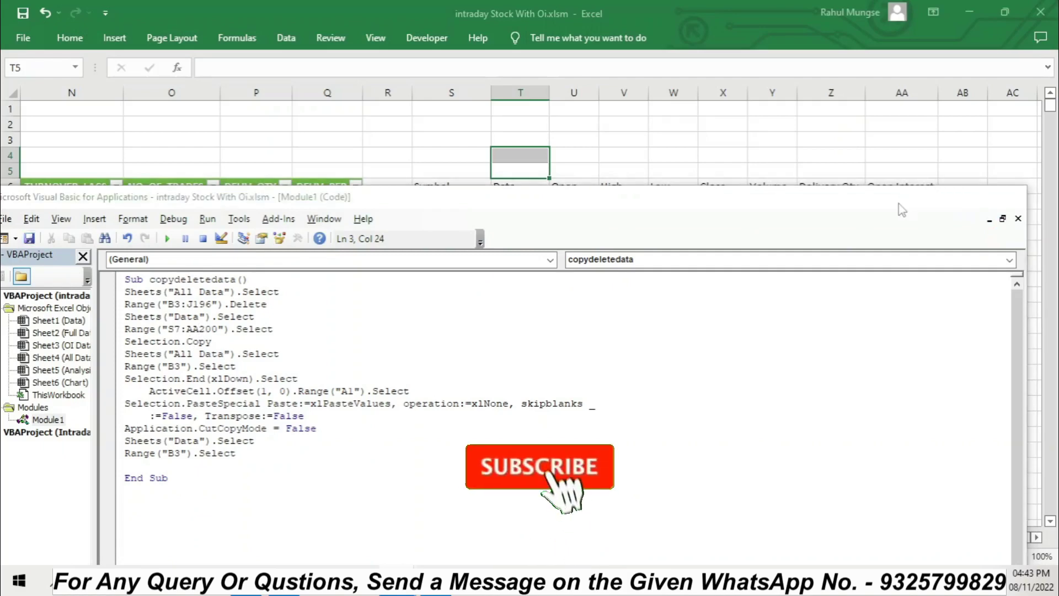
pyautogui.click(939, 197)
# Open the EOD Data query in the Power Query Editor, refresh its preview and inspect its Source step
pyautogui.click(451, 93)
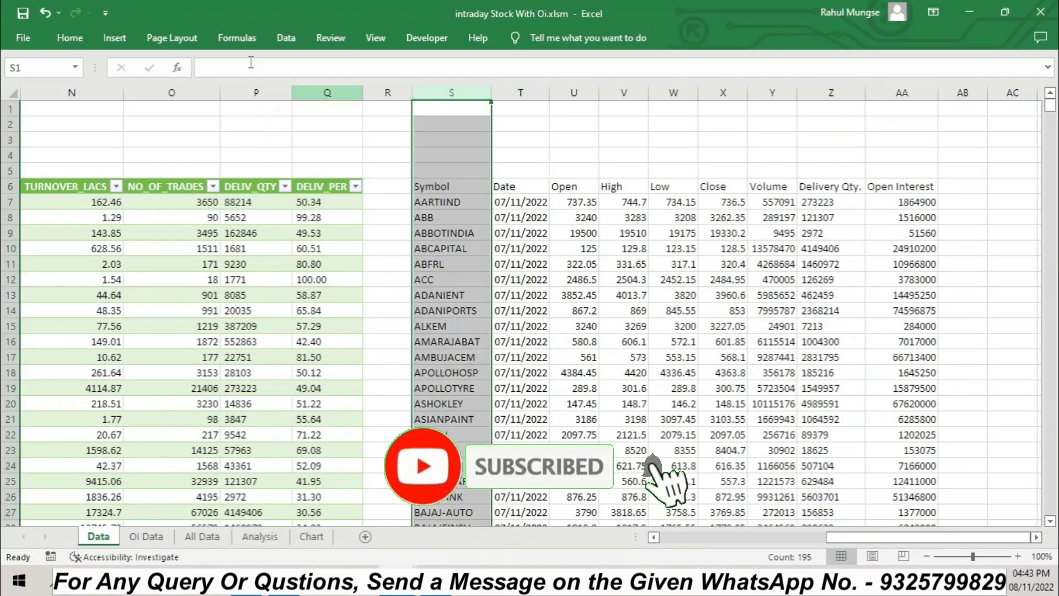
pyautogui.click(285, 37)
pyautogui.click(88, 96)
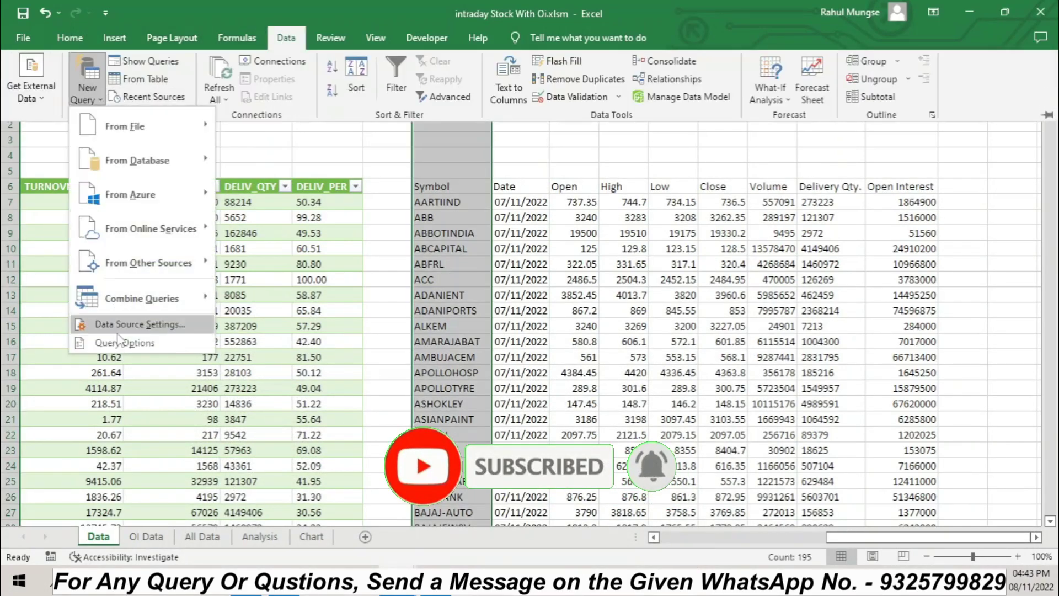
pyautogui.moveTo(142, 298)
pyautogui.click(274, 367)
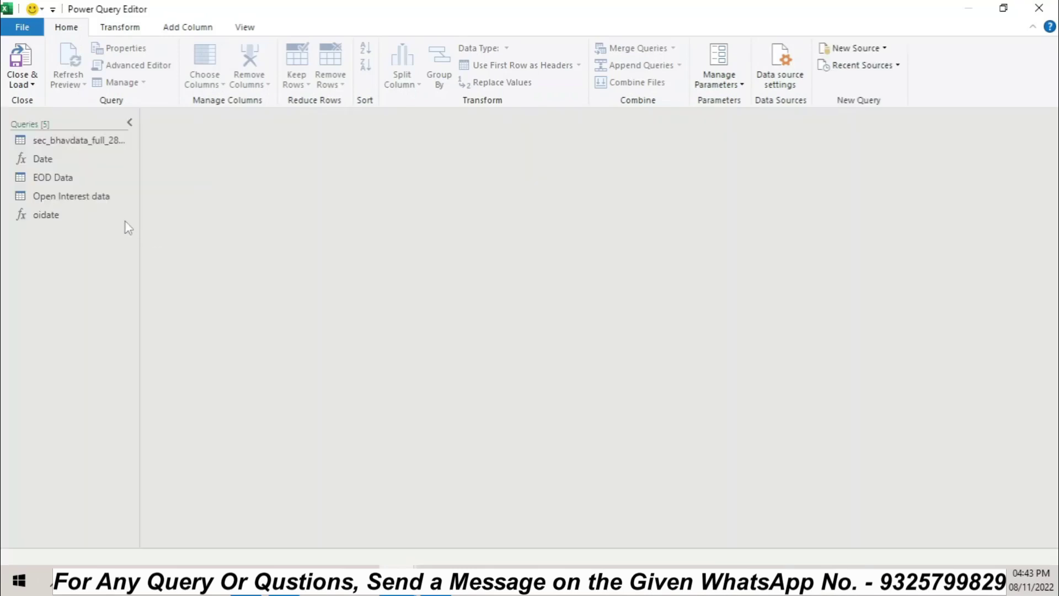
pyautogui.click(54, 176)
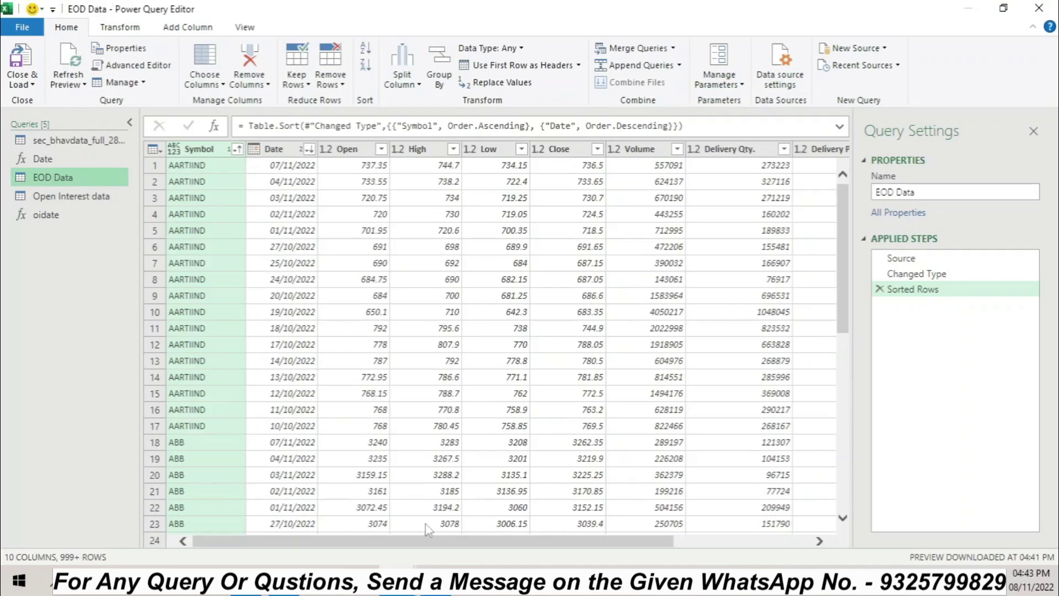
pyautogui.moveTo(405, 541); pyautogui.dragTo(611, 551)
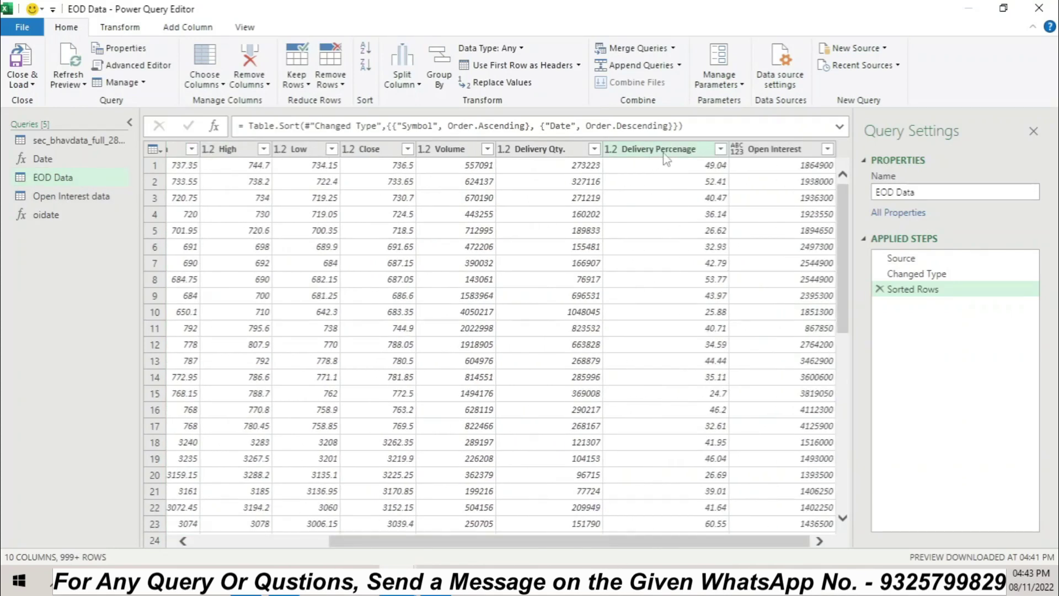
pyautogui.click(70, 64)
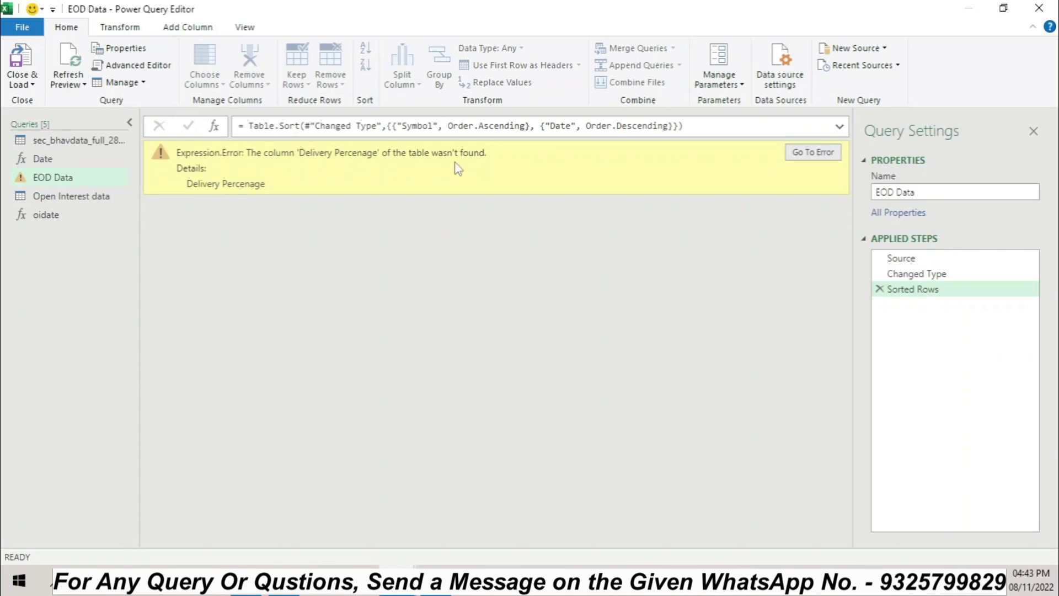
pyautogui.rightClick(63, 182)
pyautogui.click(903, 259)
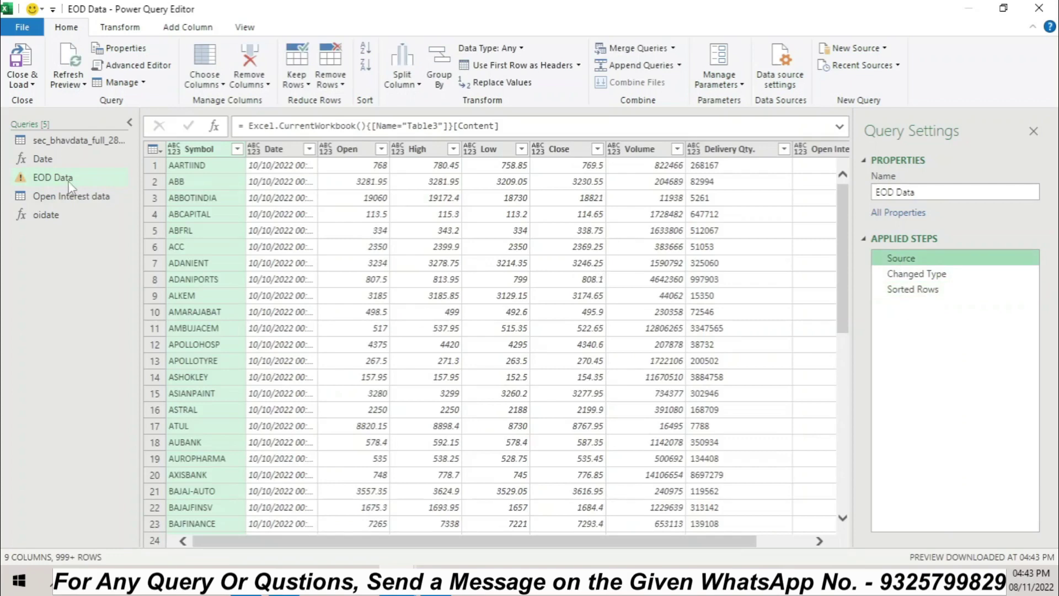
# In the EOD Data query code, replace the column name "Delivery Percenage" with "Open Interest" in the Changed Type step
pyautogui.rightClick(71, 184)
pyautogui.click(119, 402)
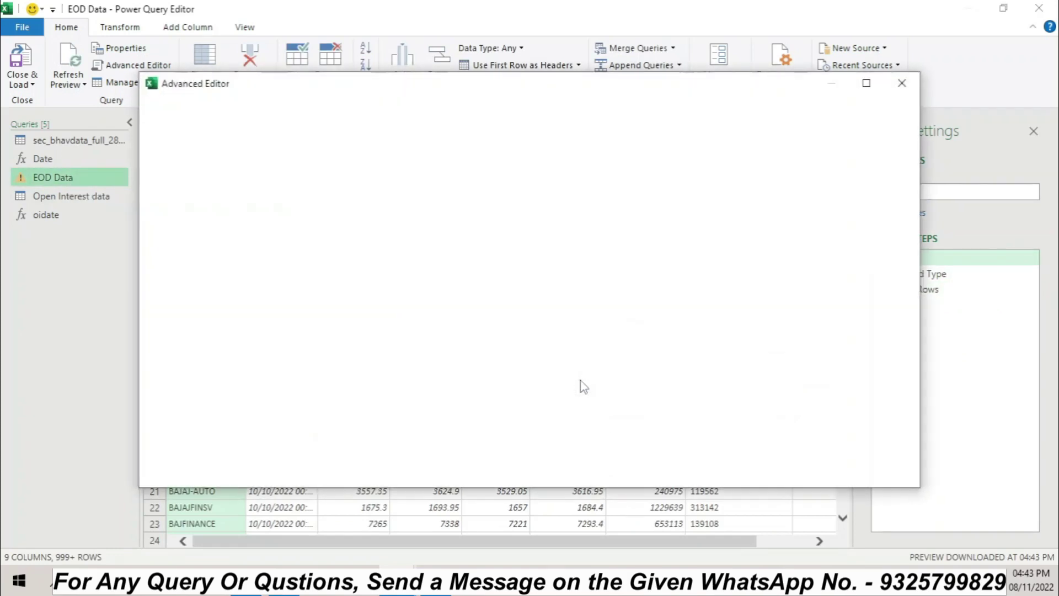
pyautogui.moveTo(659, 85); pyautogui.dragTo(684, 247)
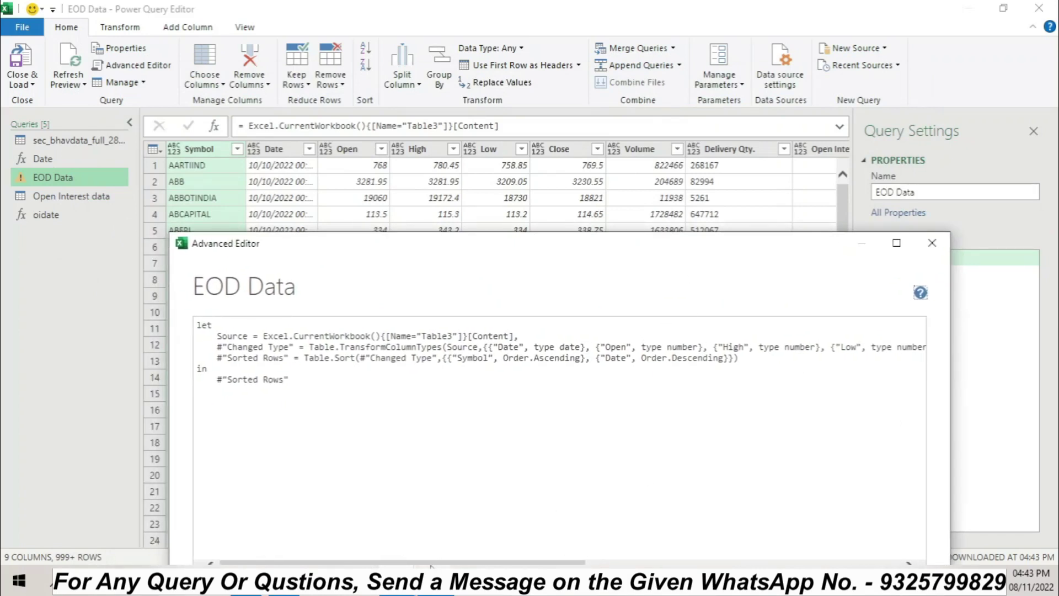
pyautogui.moveTo(513, 249); pyautogui.dragTo(516, 225)
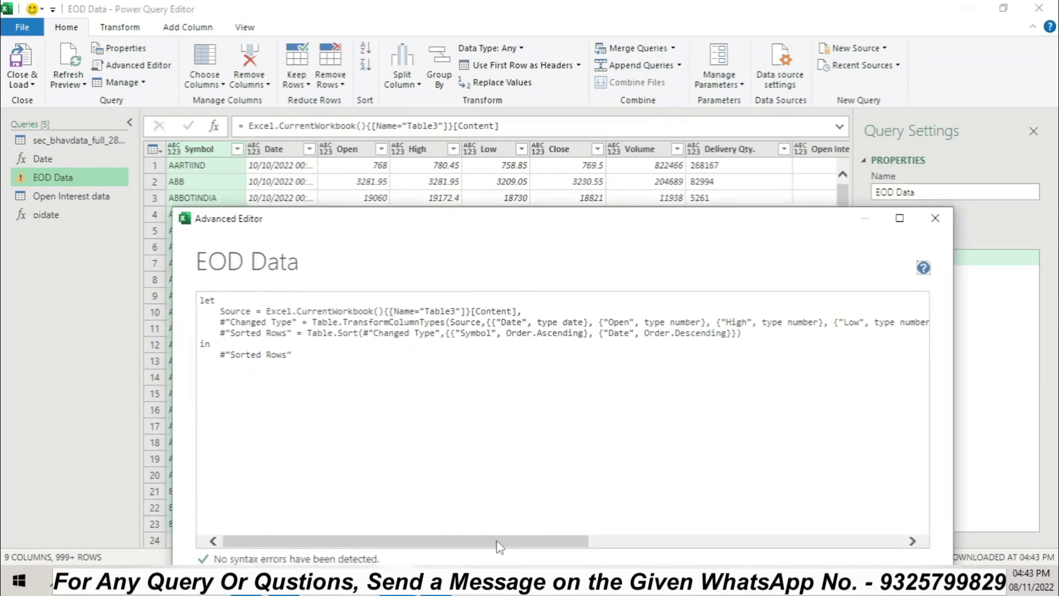
pyautogui.moveTo(499, 546); pyautogui.dragTo(863, 560)
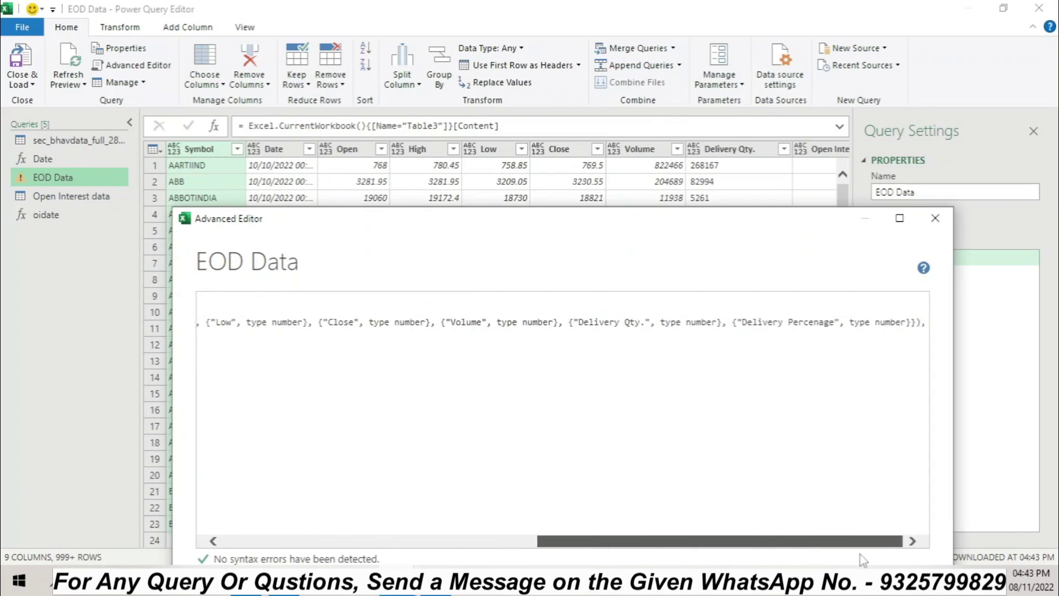
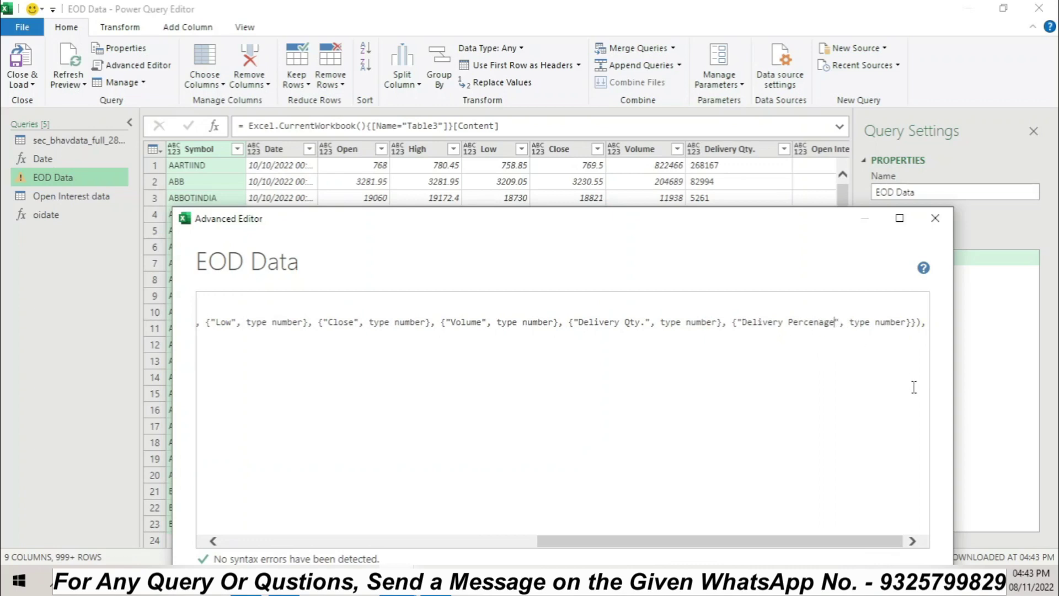
pyautogui.press('BackSpace')
pyautogui.press('BackSpace')
pyautogui.press('BackSpace')
pyautogui.press('BackSpace')
pyautogui.press('BackSpace')
pyautogui.press('BackSpace')
pyautogui.press('BackSpace')
pyautogui.press('BackSpace')
pyautogui.press('BackSpace')
pyautogui.press('BackSpace')
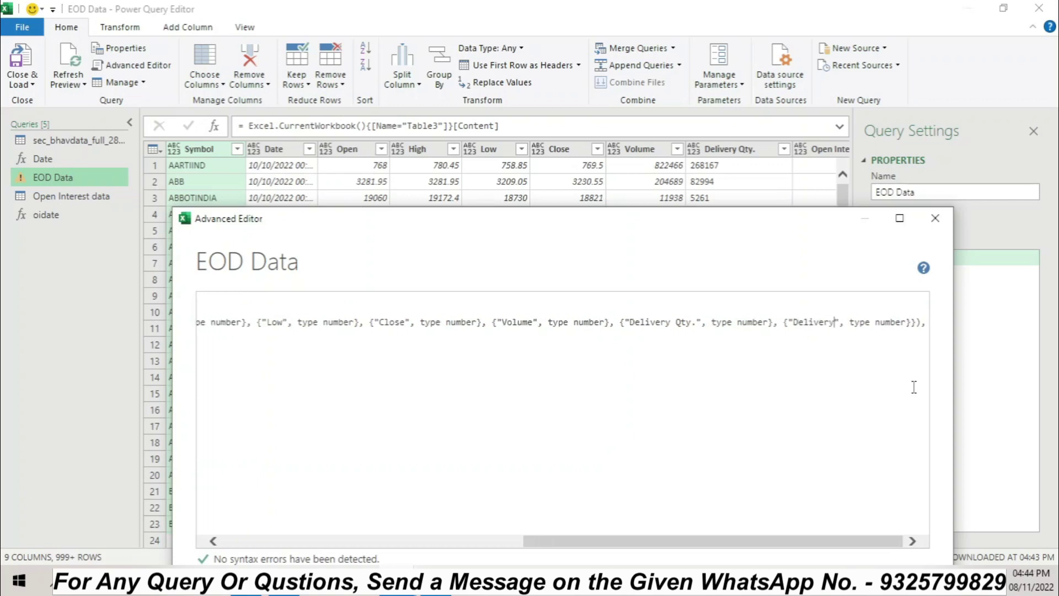
pyautogui.press('BackSpace')
pyautogui.press('BackSpace')
pyautogui.press('BackSpace')
pyautogui.press('BackSpace')
pyautogui.press('BackSpace')
pyautogui.press('BackSpace')
pyautogui.press('BackSpace')
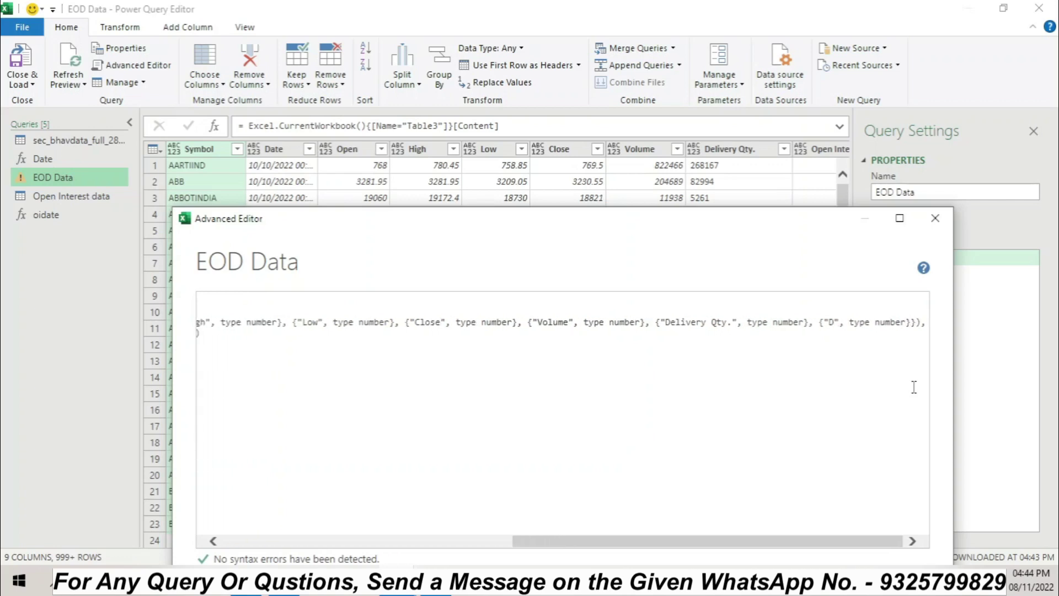
pyautogui.press('BackSpace')
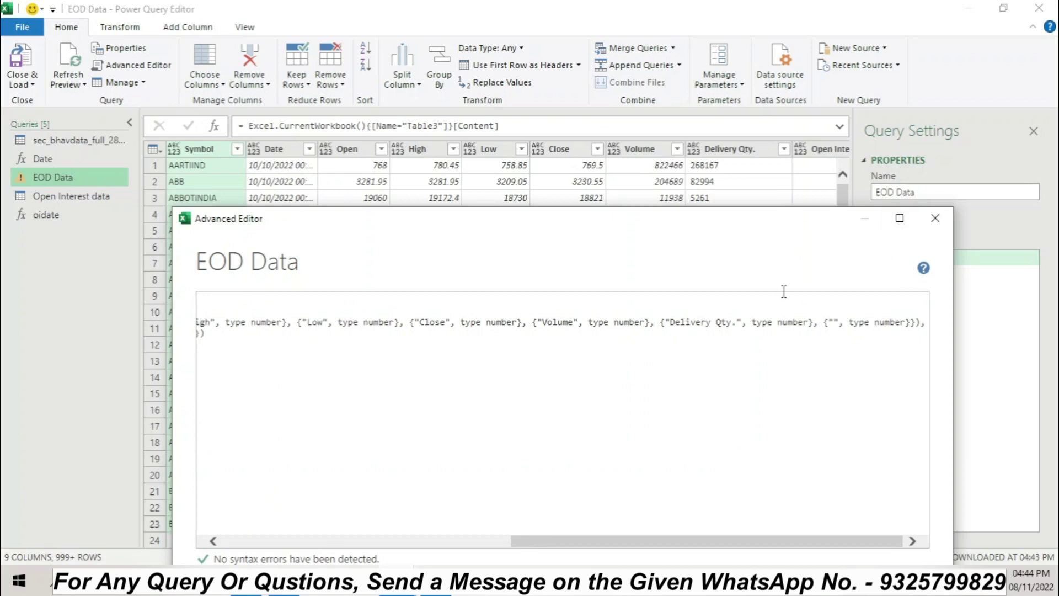
pyautogui.write('Op')
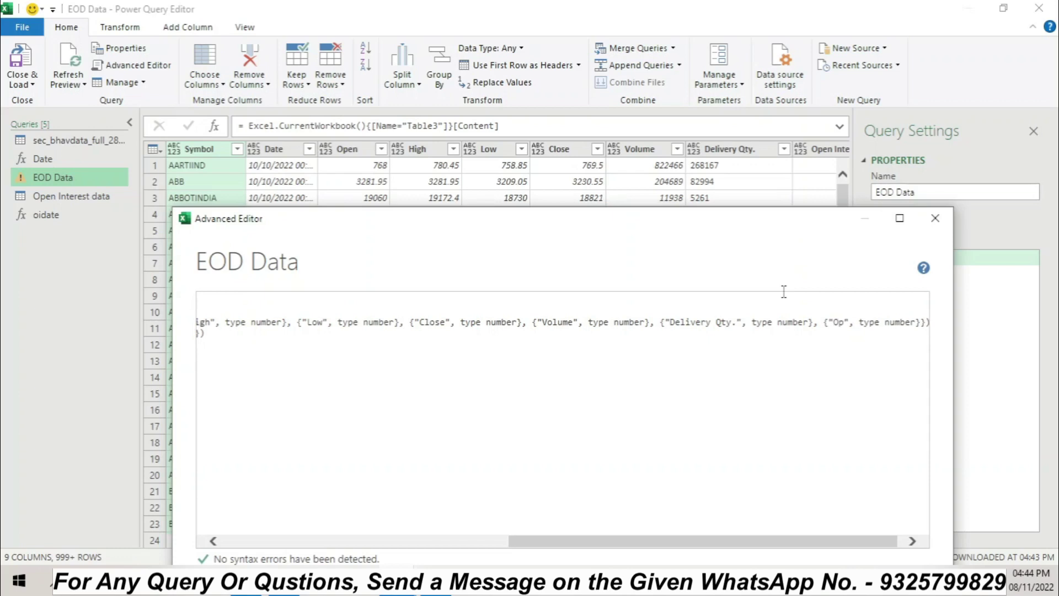
pyautogui.write('en Inte')
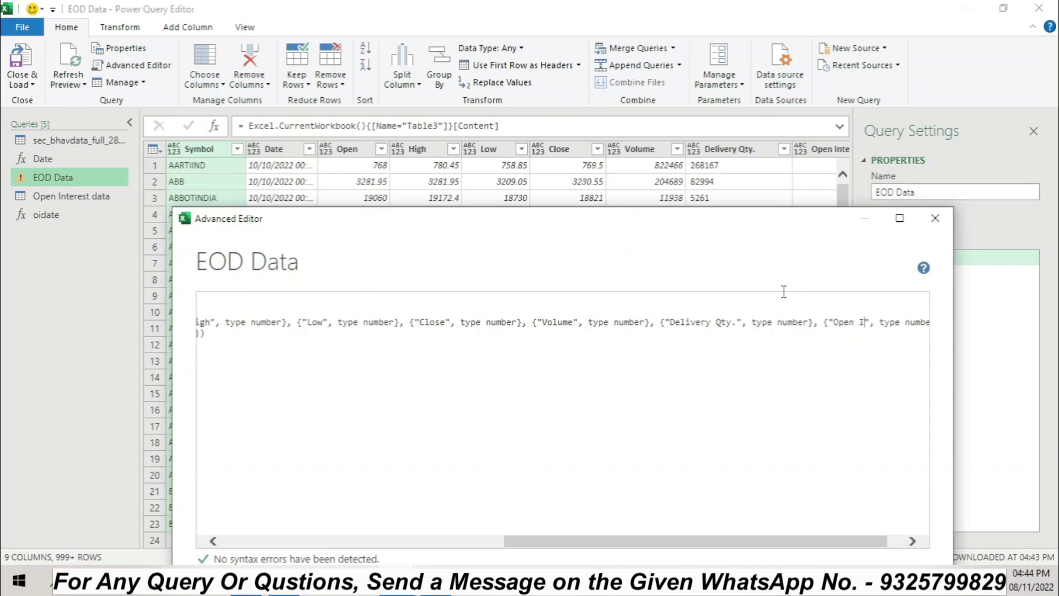
pyautogui.write('rest')
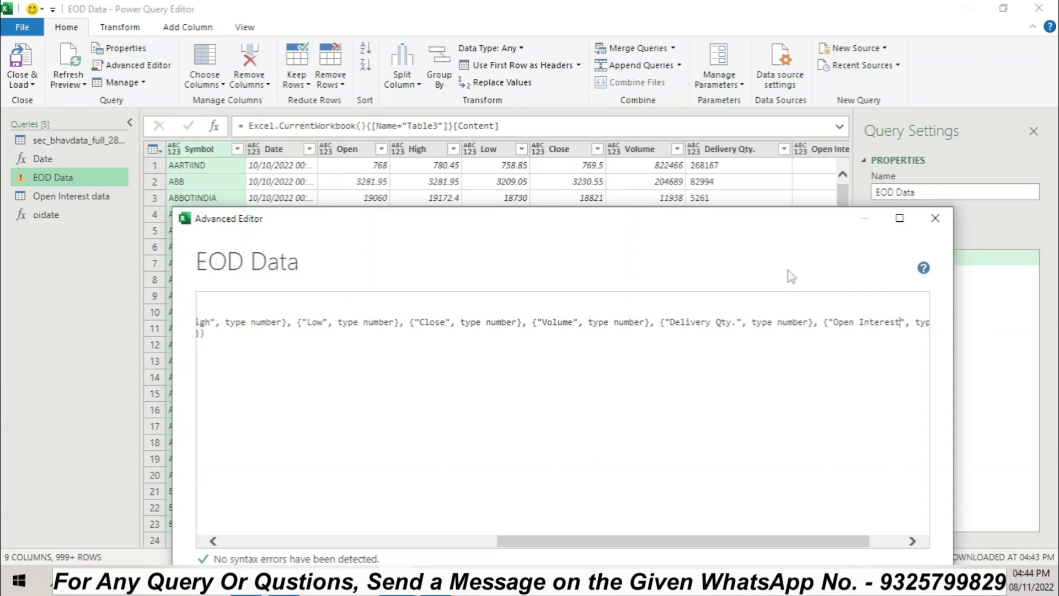
pyautogui.moveTo(790, 212); pyautogui.dragTo(768, 101)
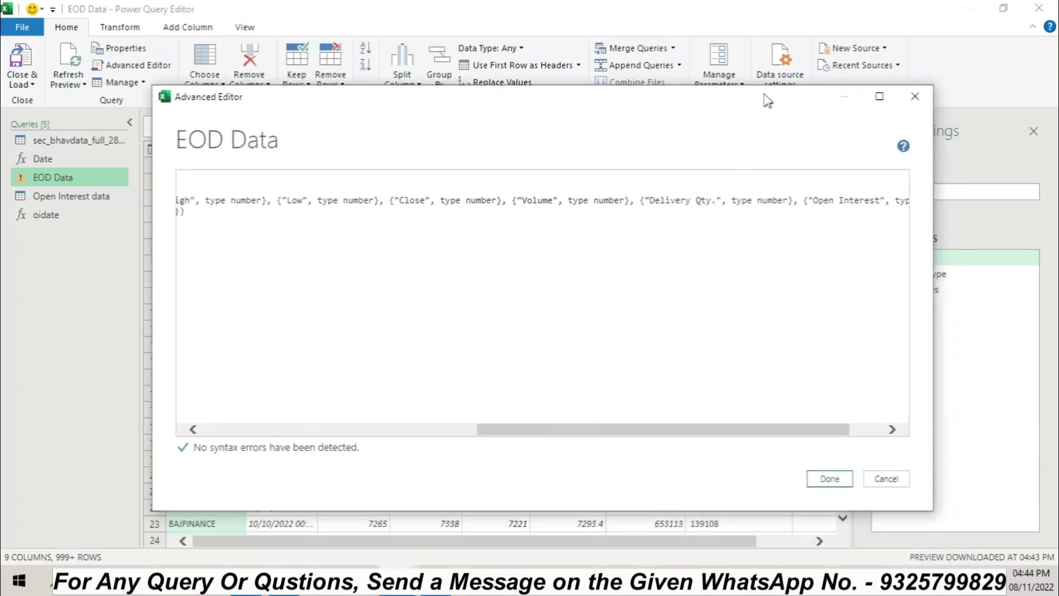
pyautogui.click(829, 478)
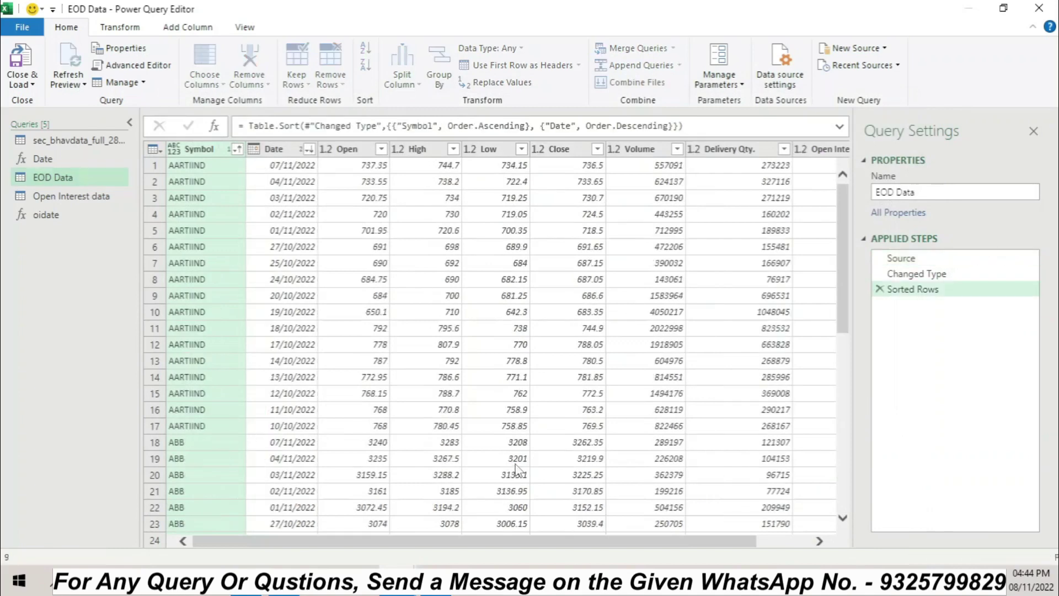
# Load the corrected EOD Data query into the workbook and check the All Data and Analysis sheets
pyautogui.moveTo(453, 543); pyautogui.dragTo(594, 530)
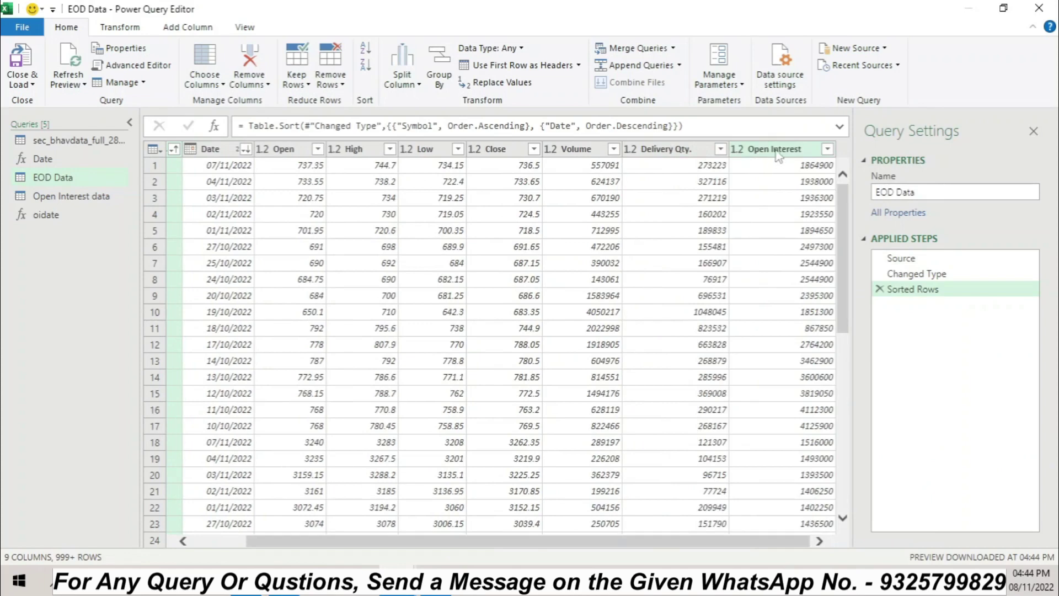
pyautogui.click(39, 80)
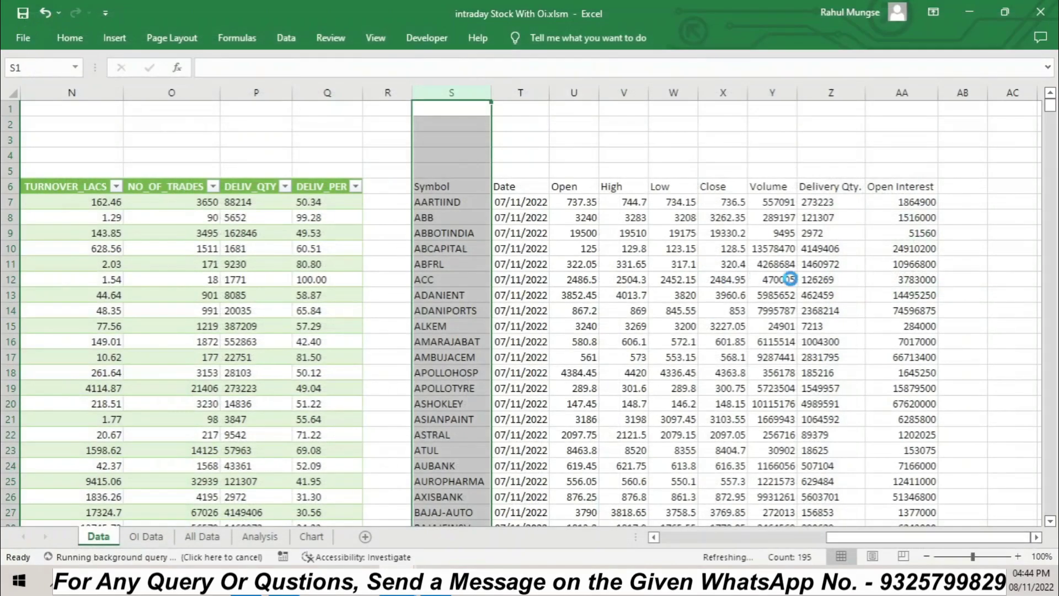
pyautogui.click(203, 536)
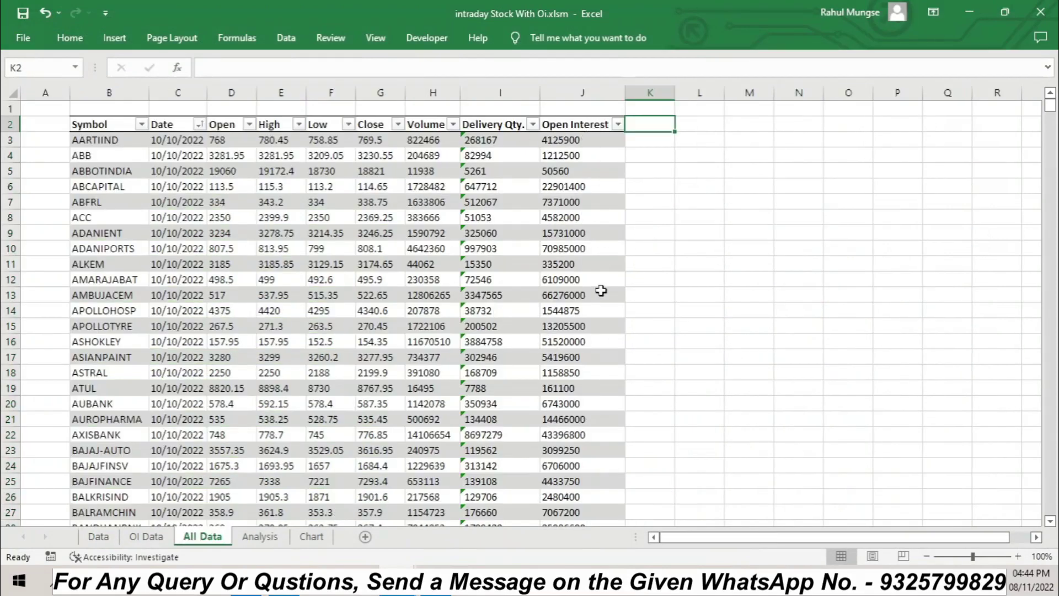
pyautogui.click(259, 536)
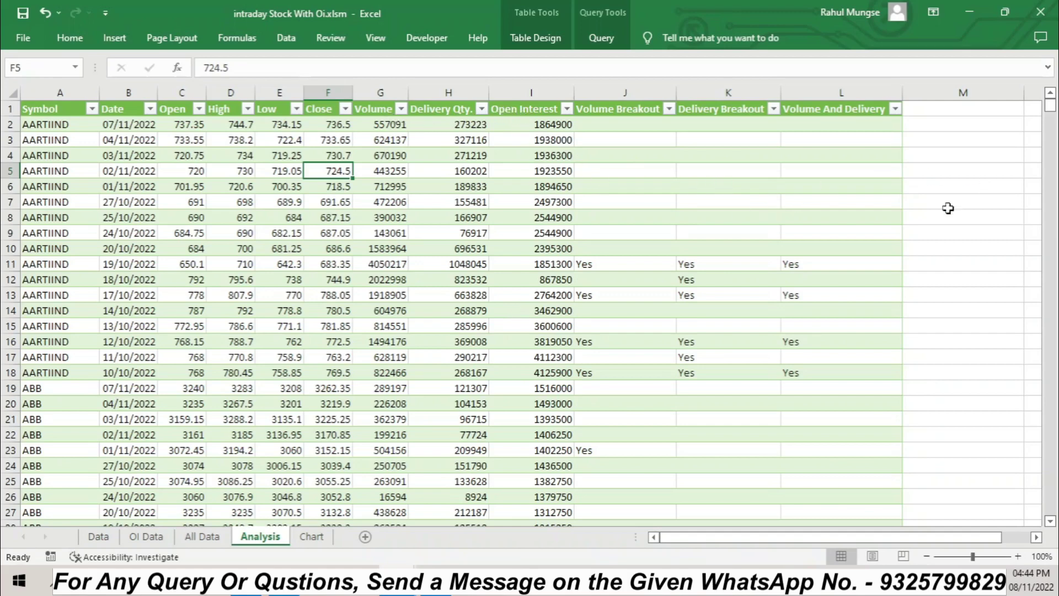
# Add a table column headed "candle Pattern" in M1 of the Analysis sheet and select its first data cell
pyautogui.click(924, 108)
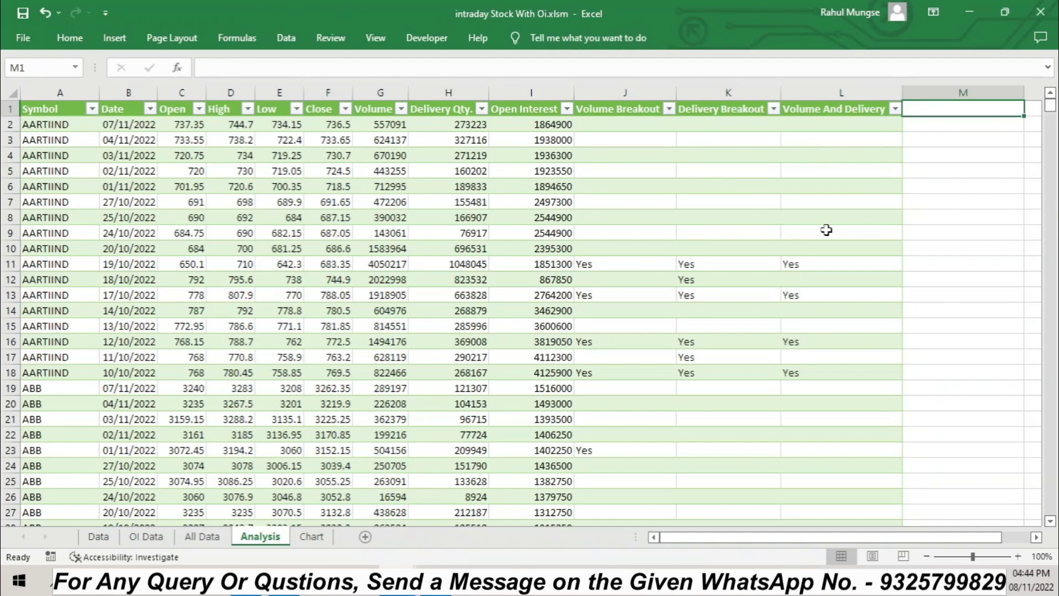
pyautogui.write('candle')
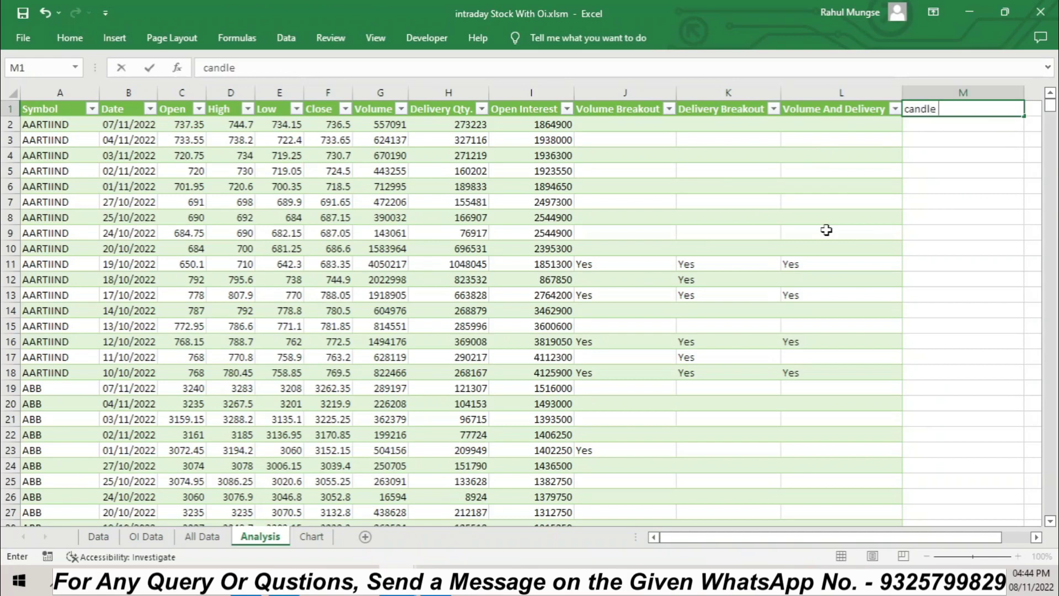
pyautogui.write(' Pattern')
pyautogui.press('Tab')
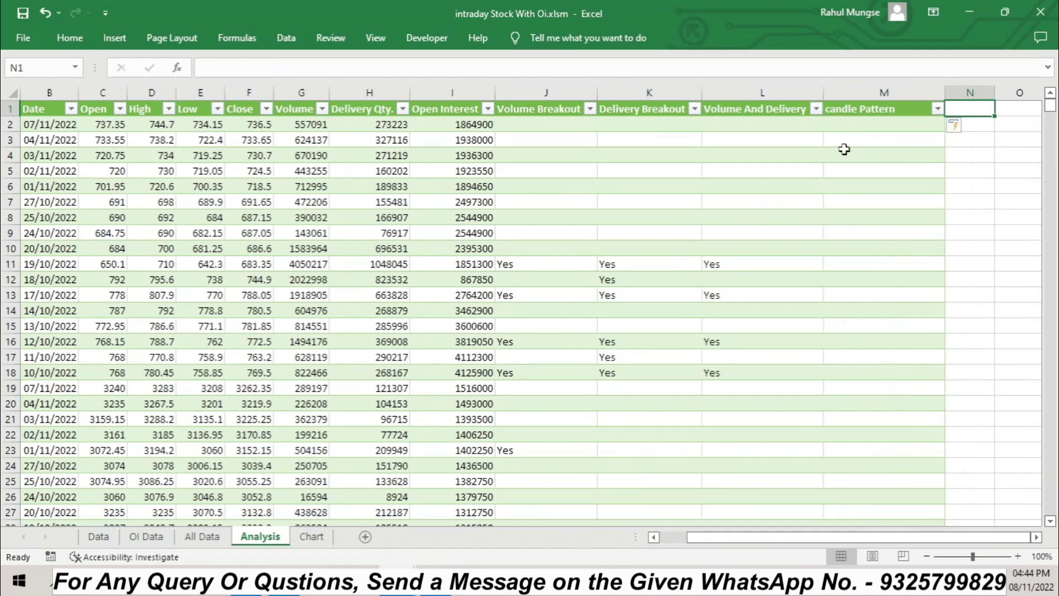
pyautogui.click(844, 110)
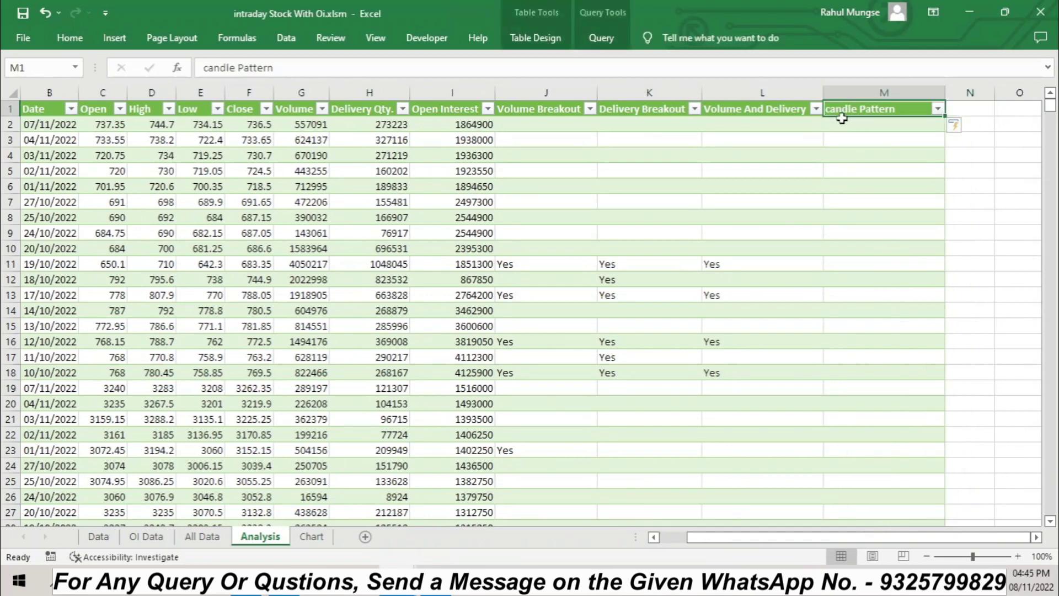
pyautogui.click(865, 125)
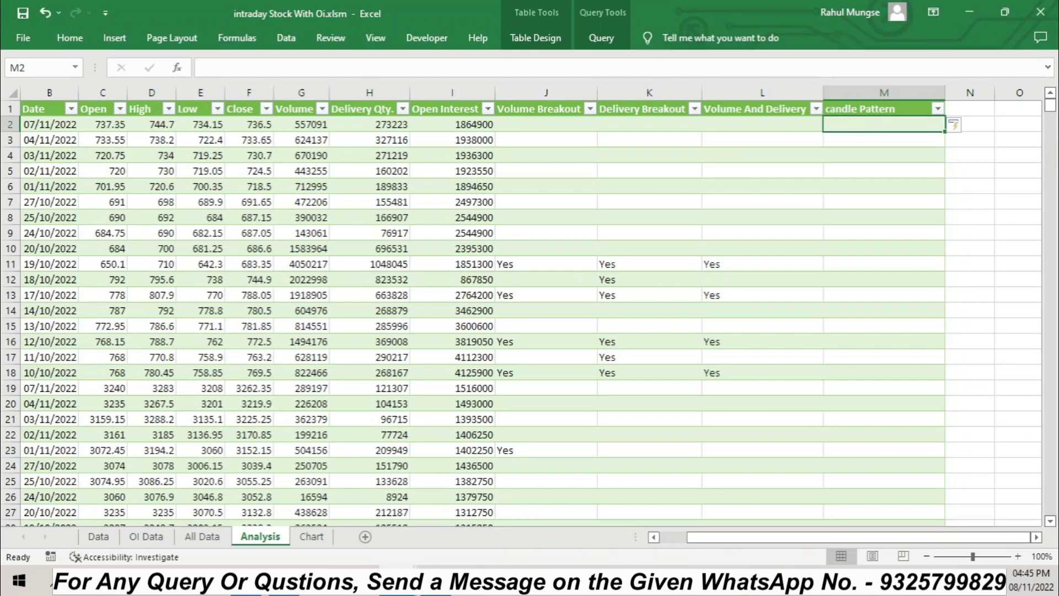
pyautogui.hotkey('alt', 'F11')
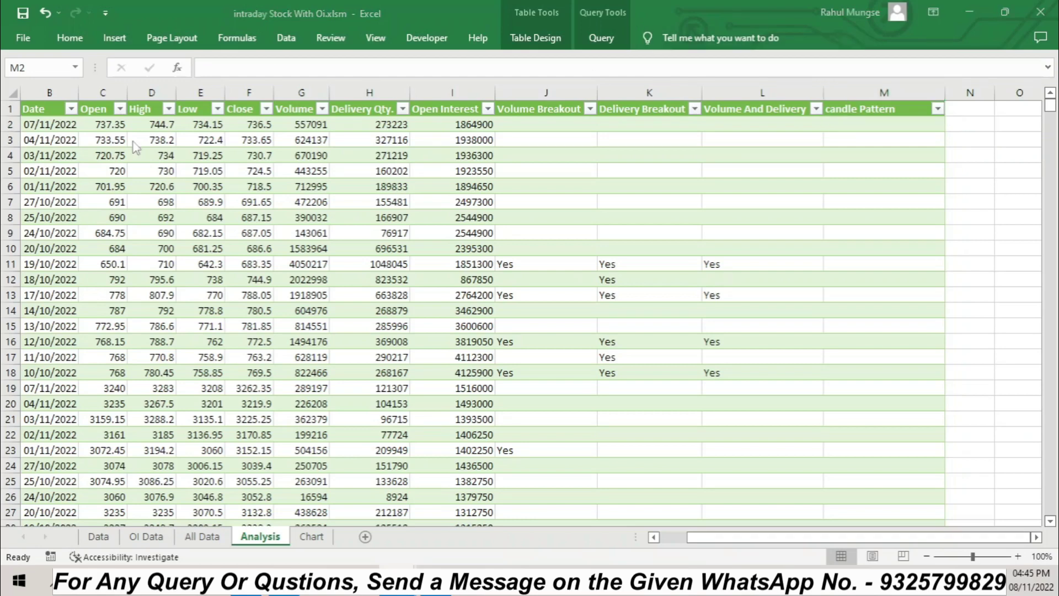
pyautogui.click(859, 120)
pyautogui.write('=')
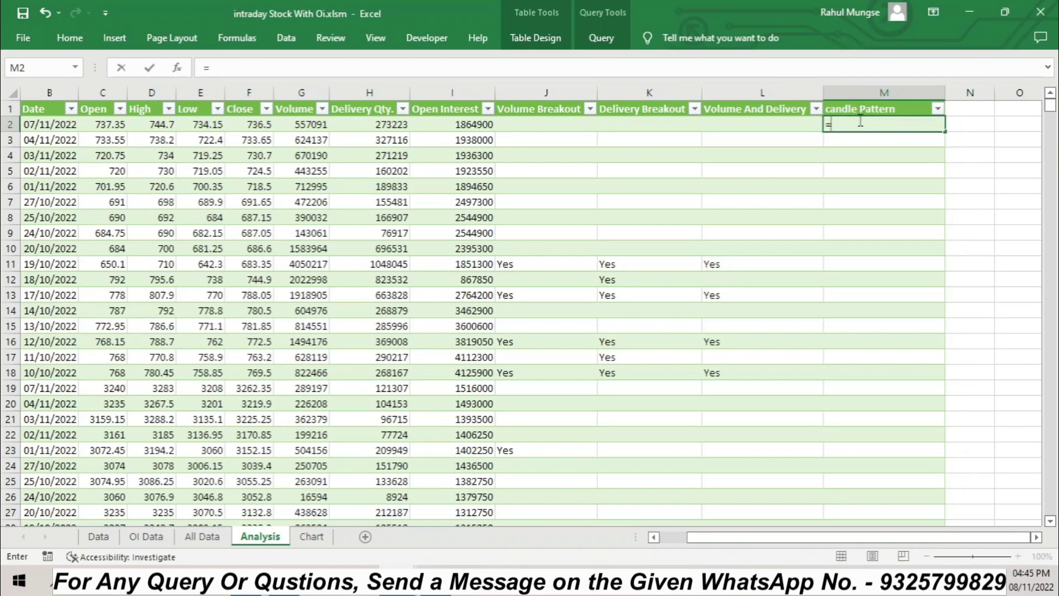
pyautogui.write('IF(and')
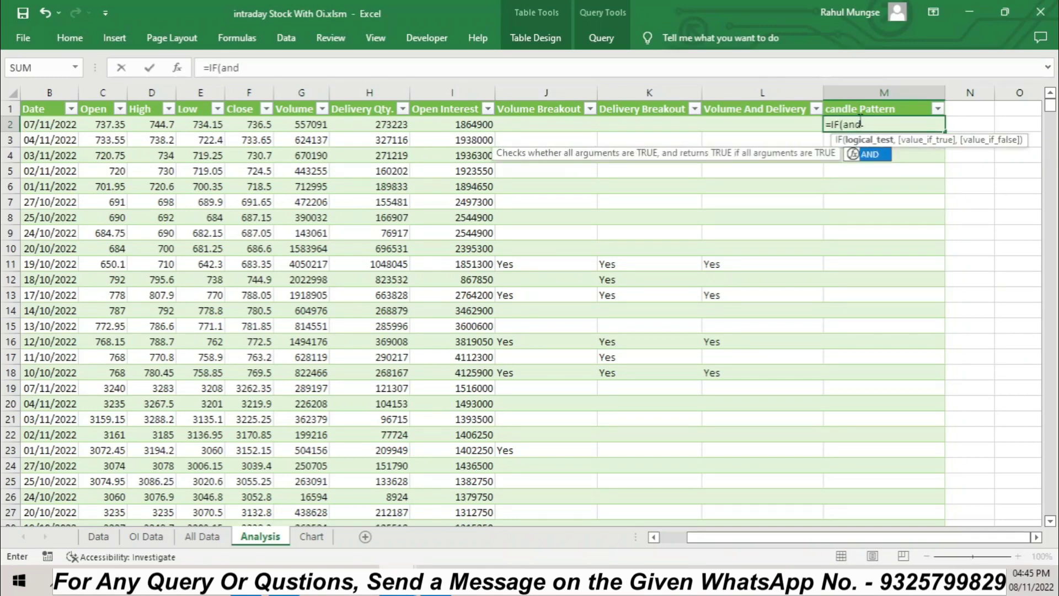
pyautogui.press('Tab')
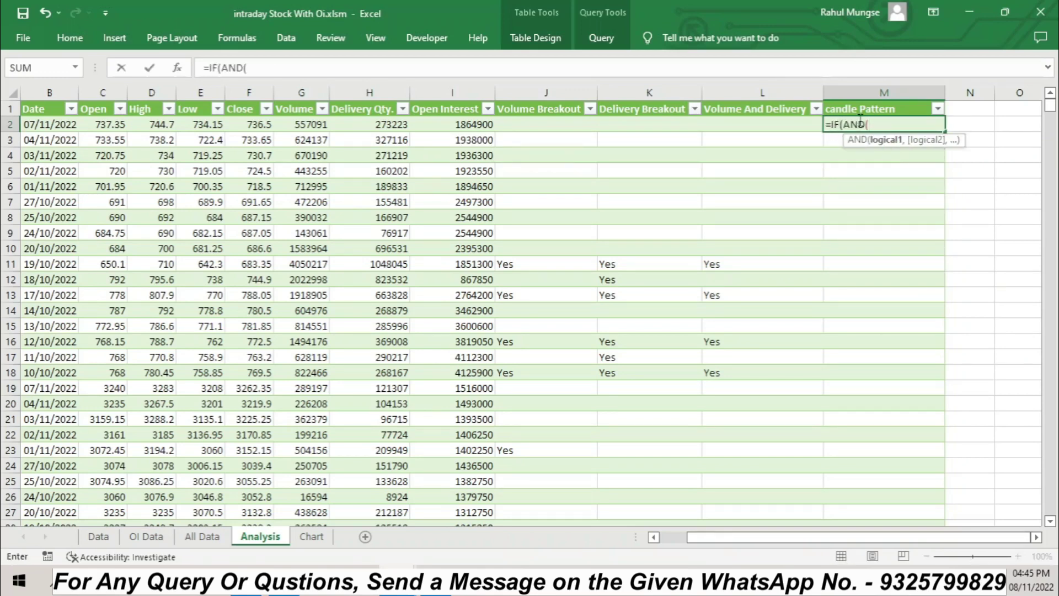
pyautogui.click(147, 126)
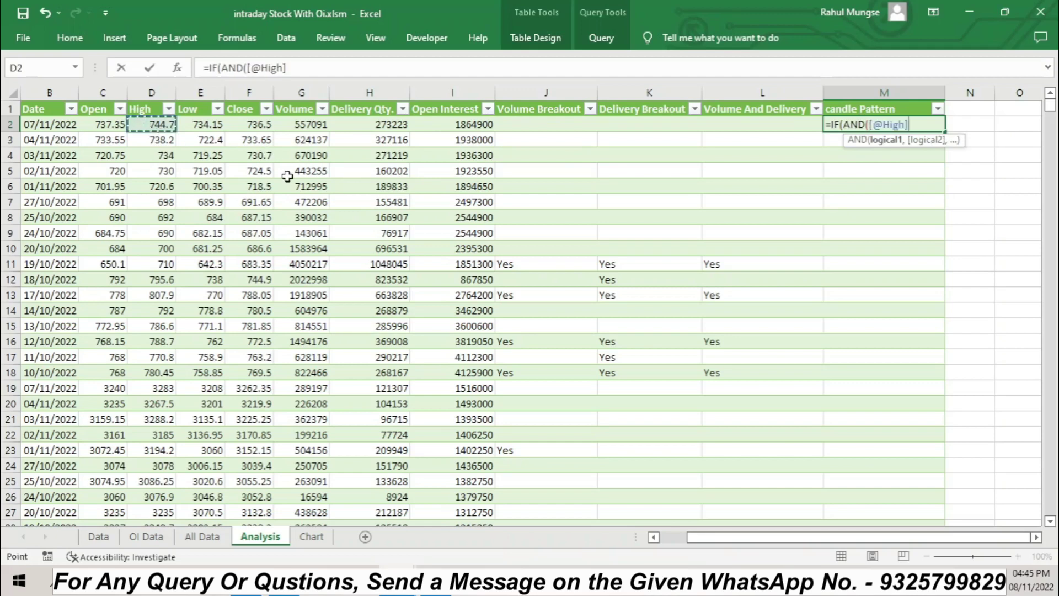
pyautogui.write('<')
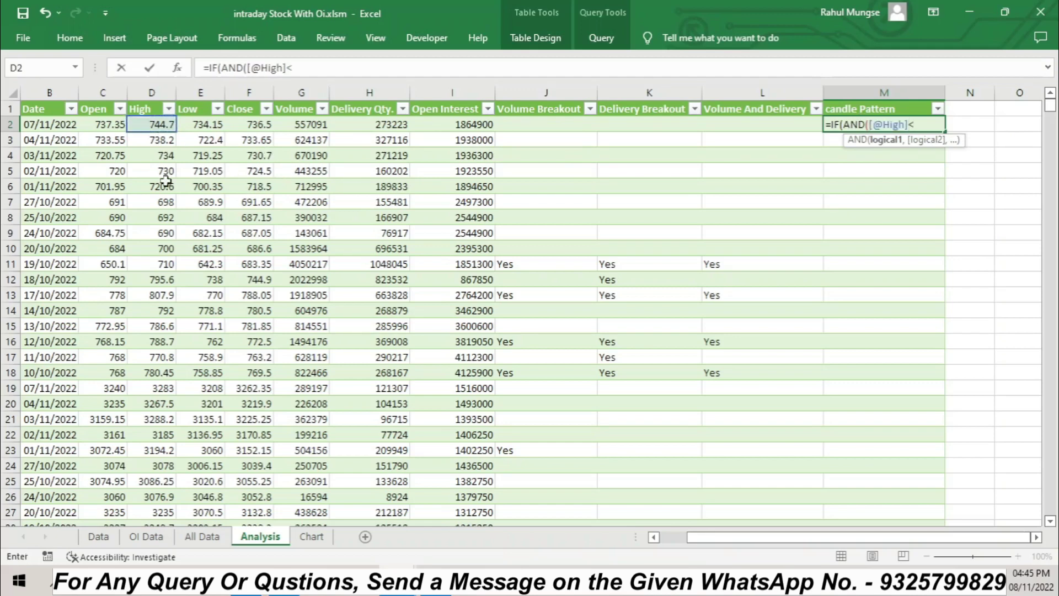
pyautogui.click(152, 147)
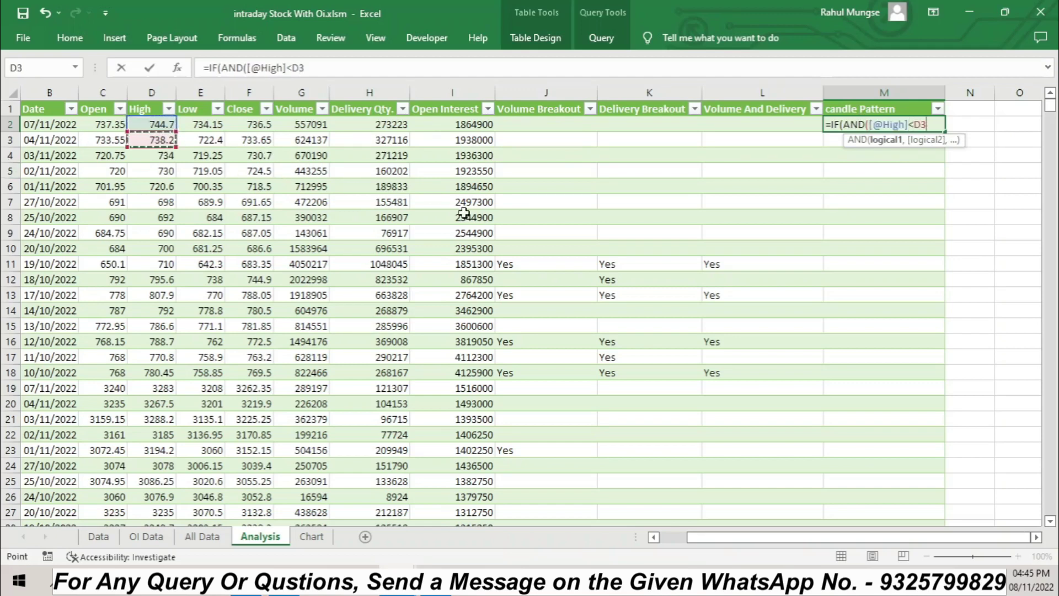
pyautogui.write(',')
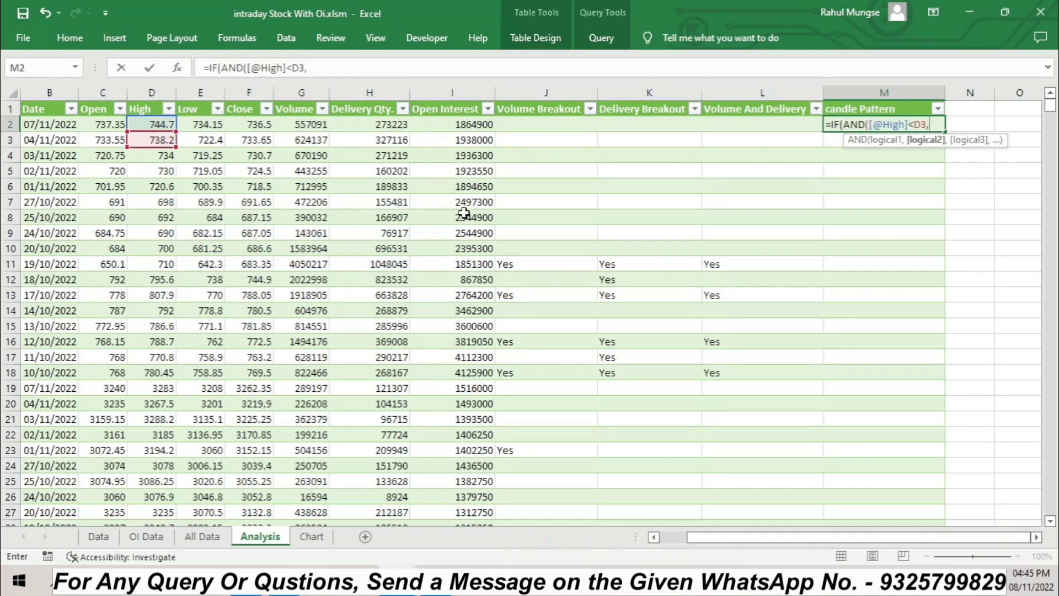
pyautogui.click(201, 123)
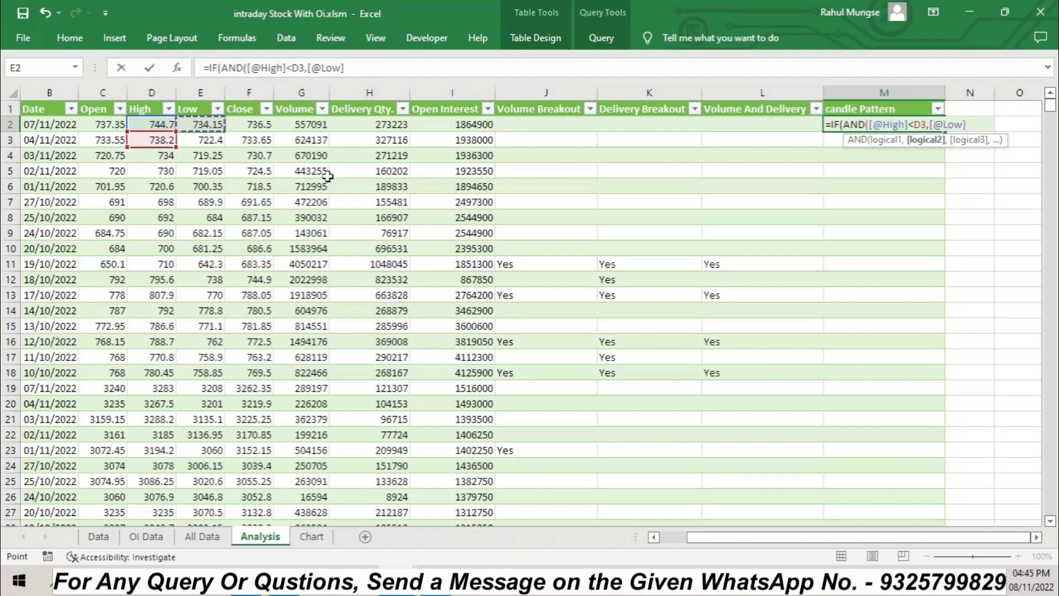
pyautogui.write('>')
pyautogui.click(208, 143)
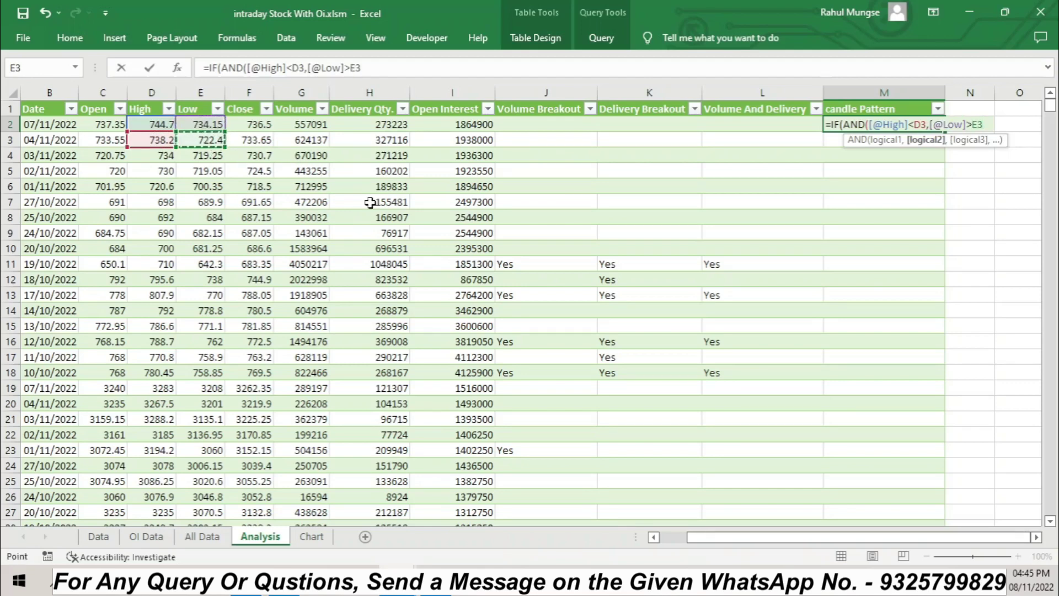
pyautogui.write(')')
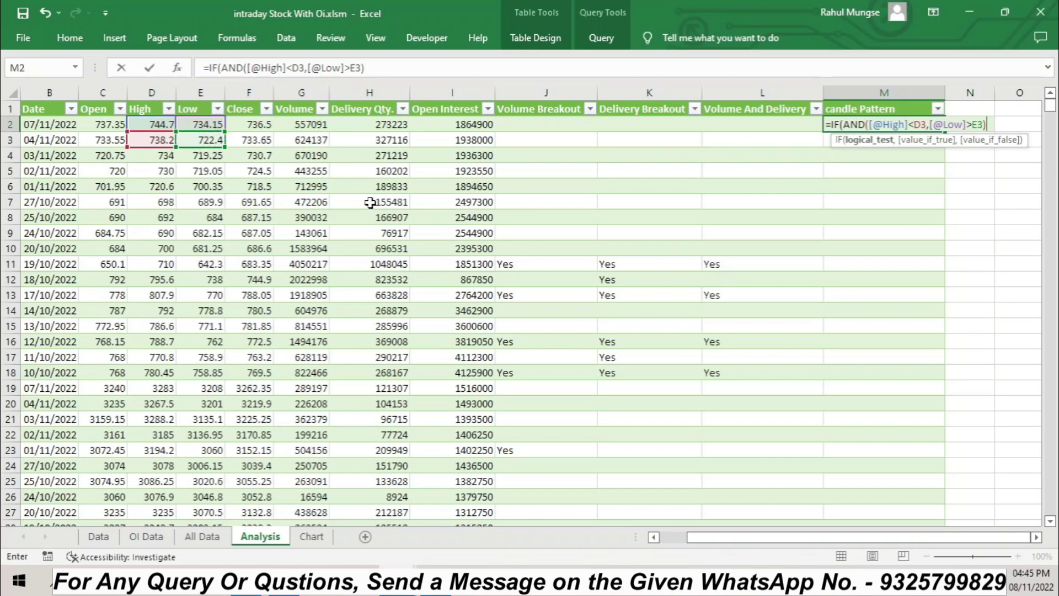
pyautogui.write(',"')
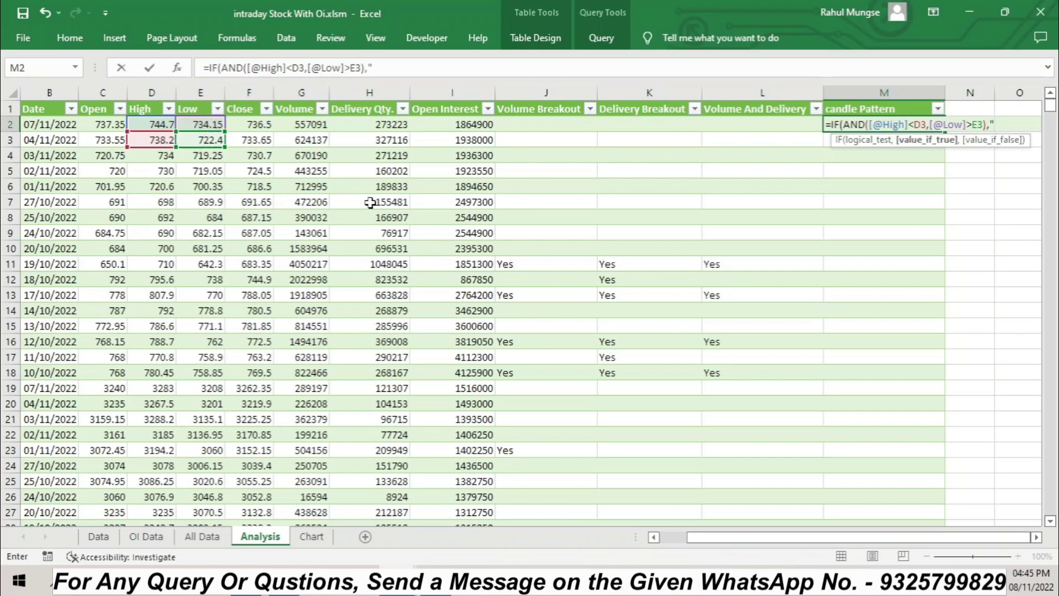
pyautogui.write('Indide Ba')
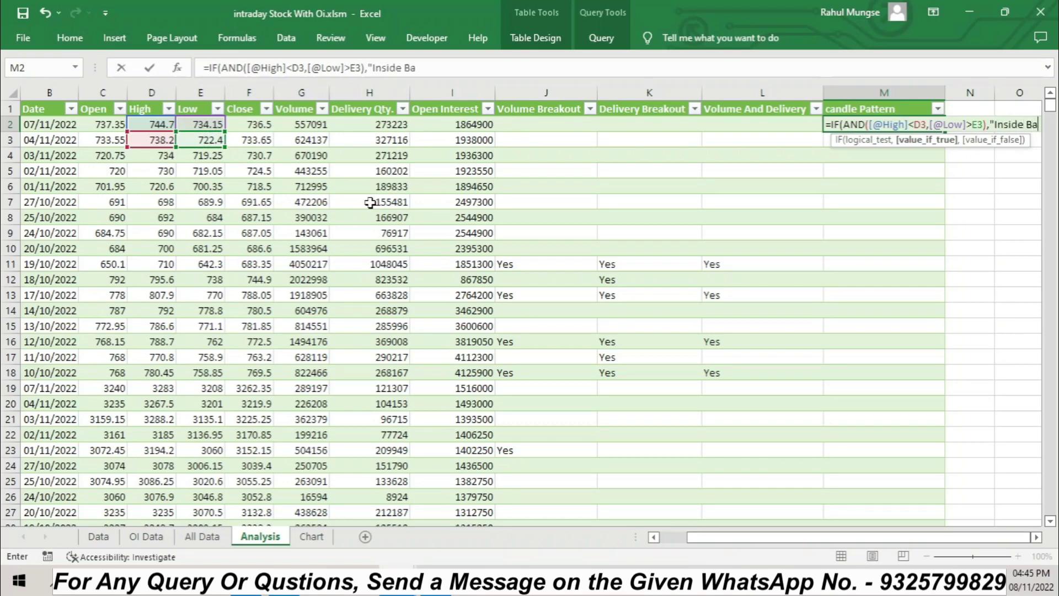
pyautogui.write('r"')
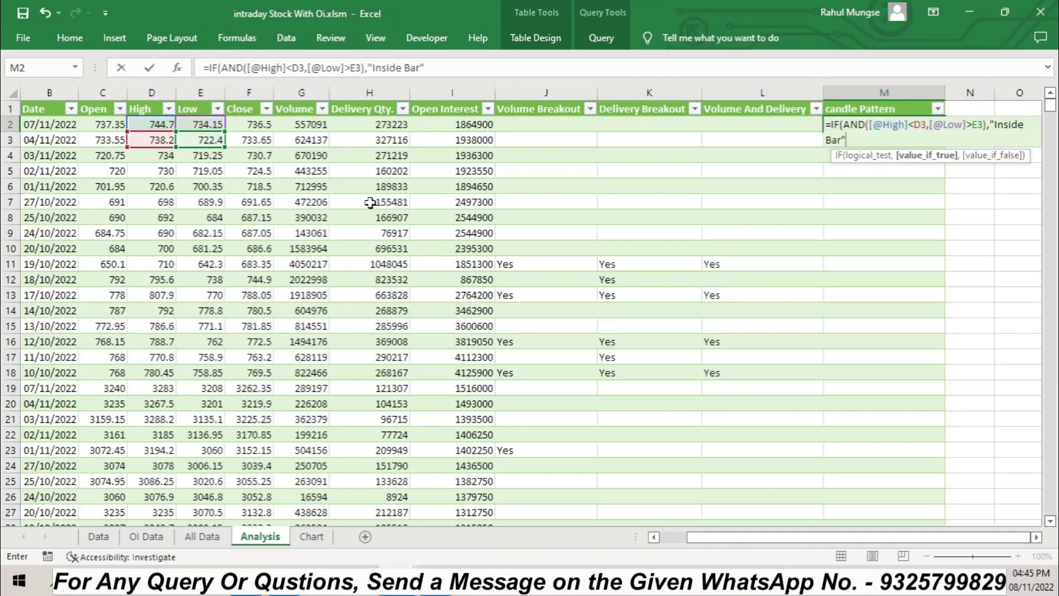
pyautogui.write(',')
pyautogui.write('IF(an')
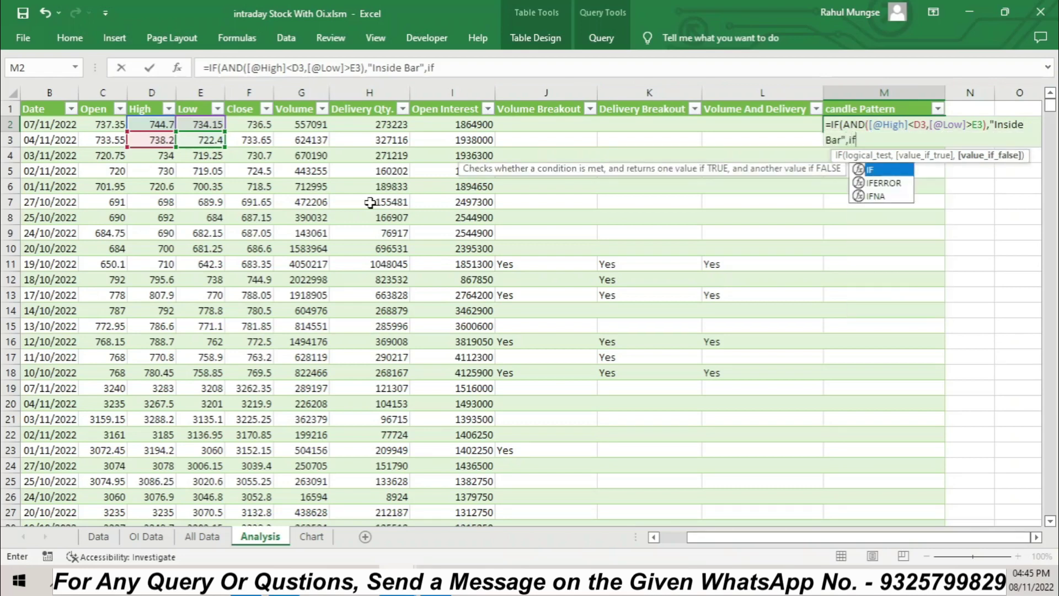
pyautogui.write('d(')
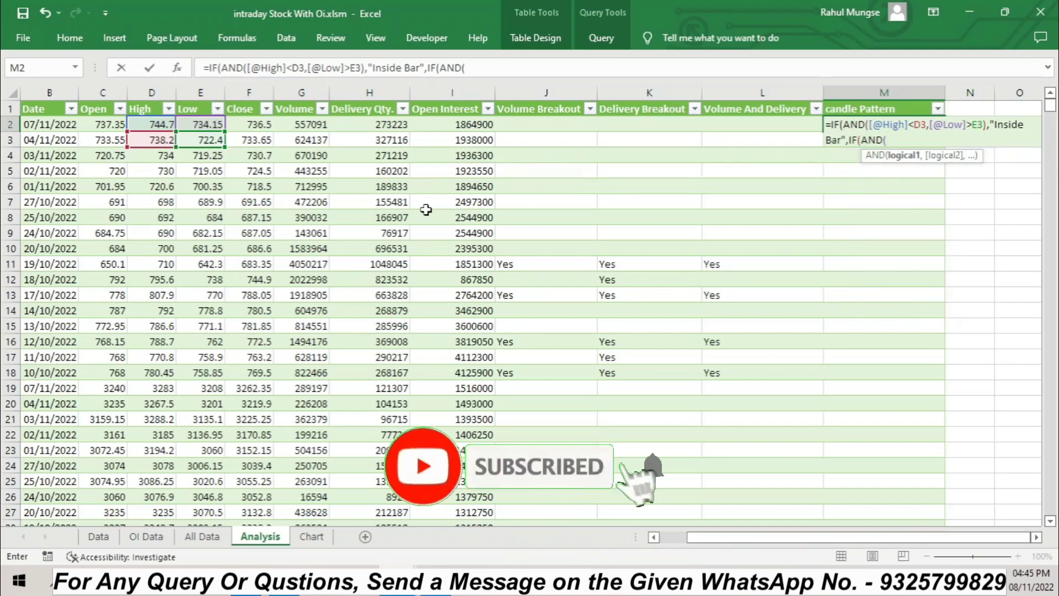
pyautogui.click(255, 122)
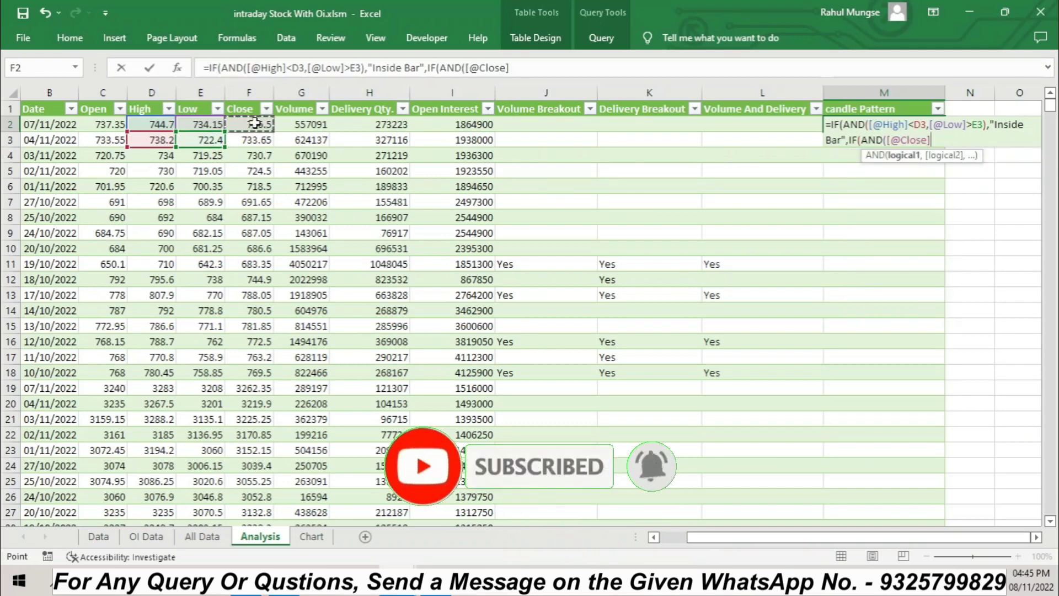
pyautogui.click(200, 124)
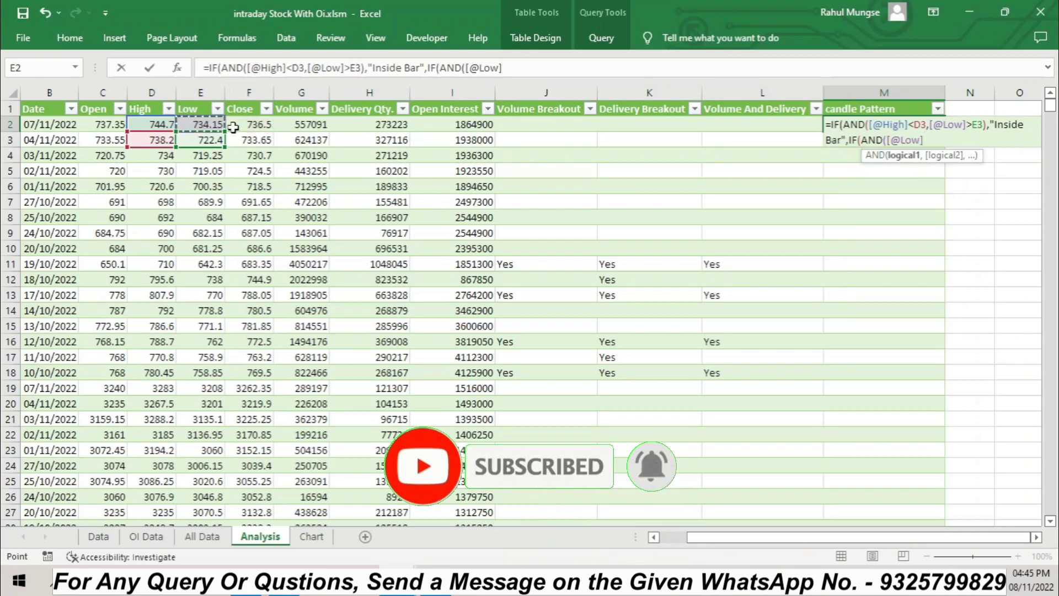
pyautogui.write('<')
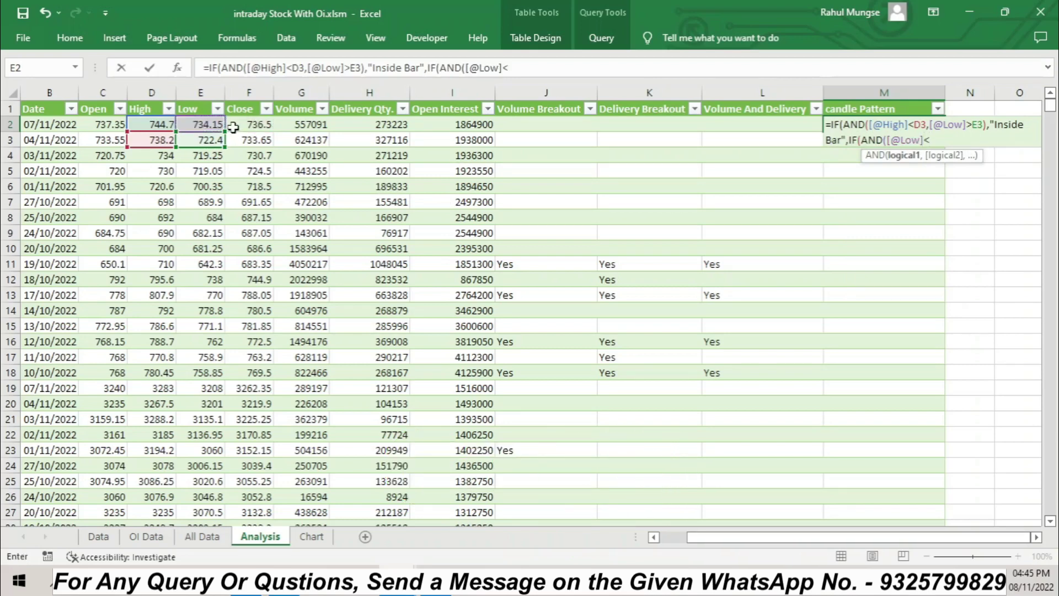
pyautogui.click(209, 139)
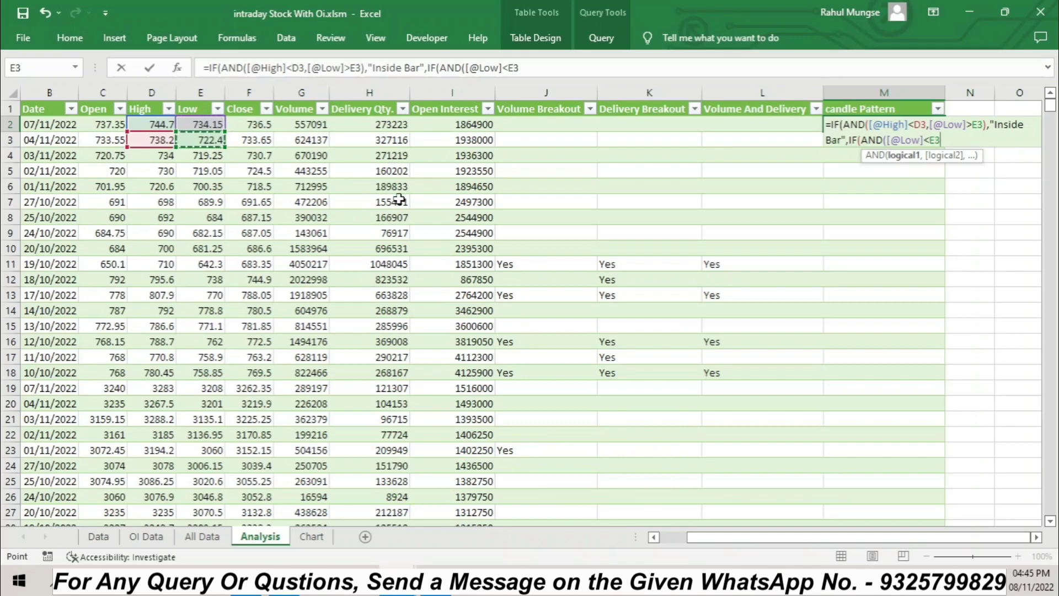
pyautogui.write(',')
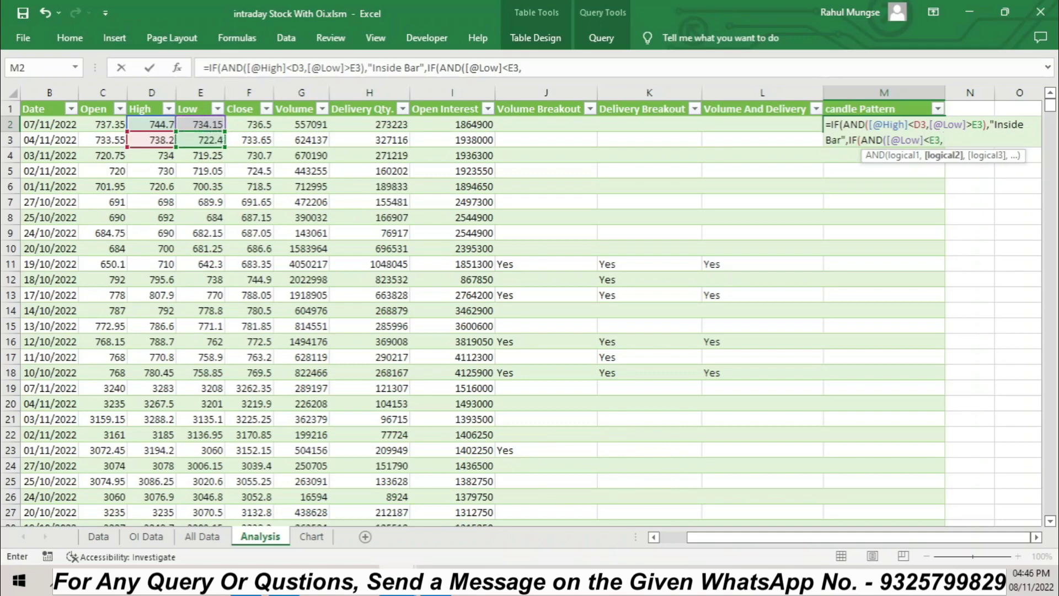
pyautogui.click(264, 126)
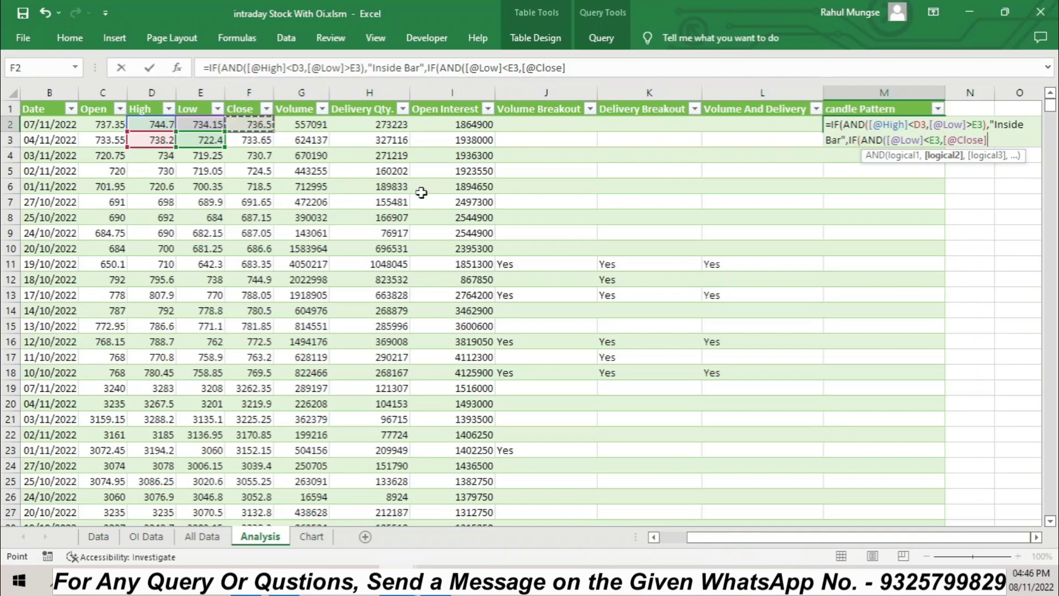
pyautogui.write('>')
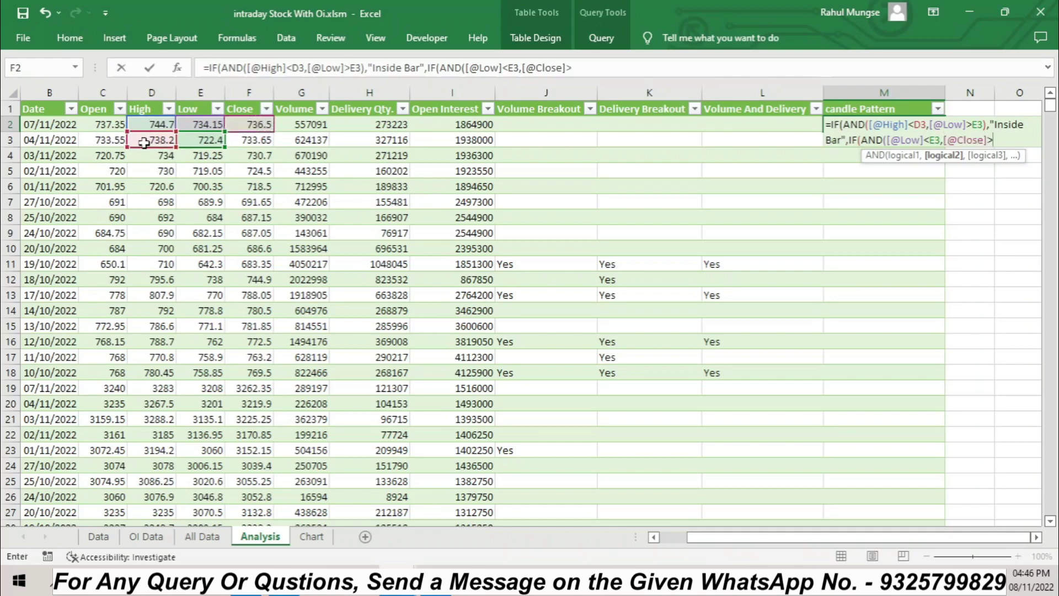
pyautogui.click(143, 143)
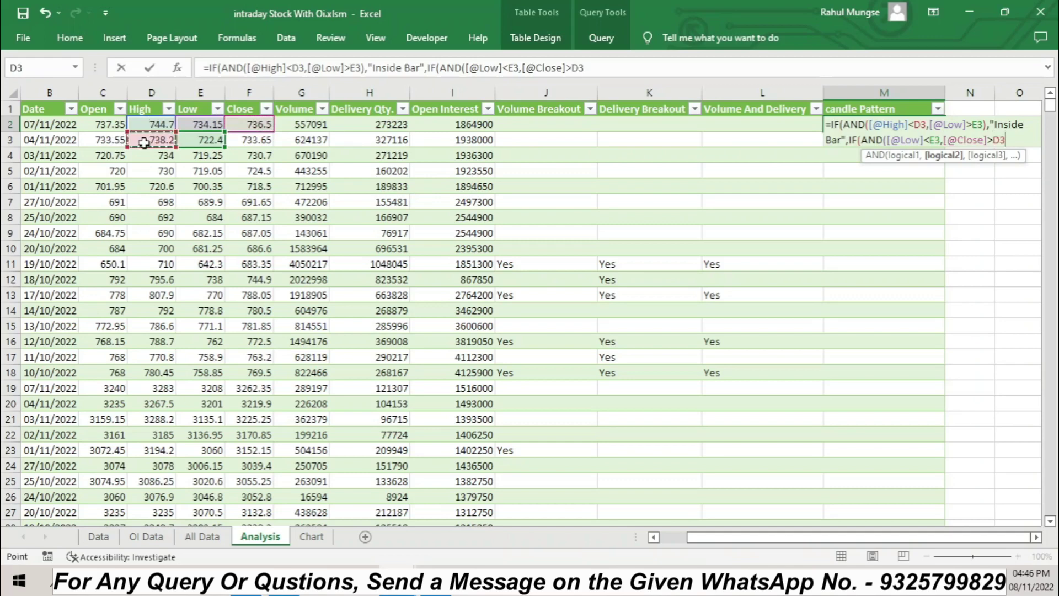
pyautogui.write(',')
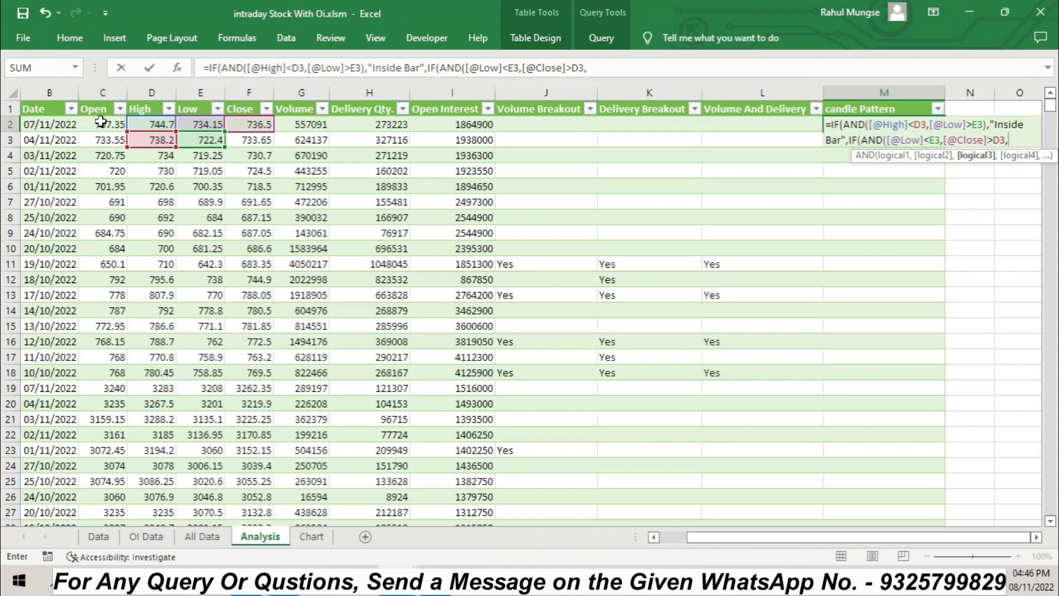
pyautogui.click(104, 124)
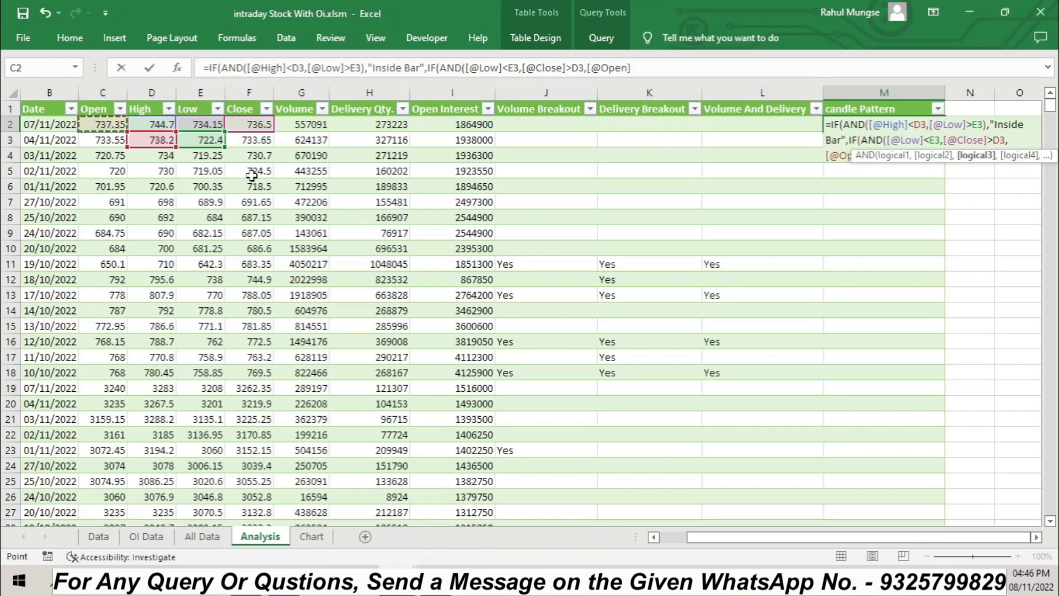
pyautogui.write('<')
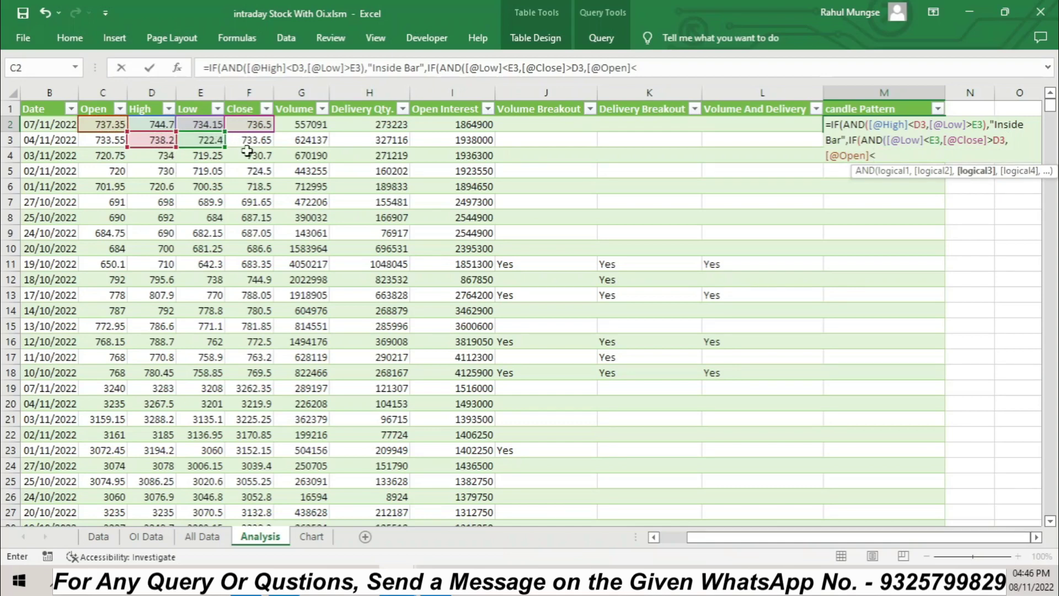
pyautogui.click(246, 141)
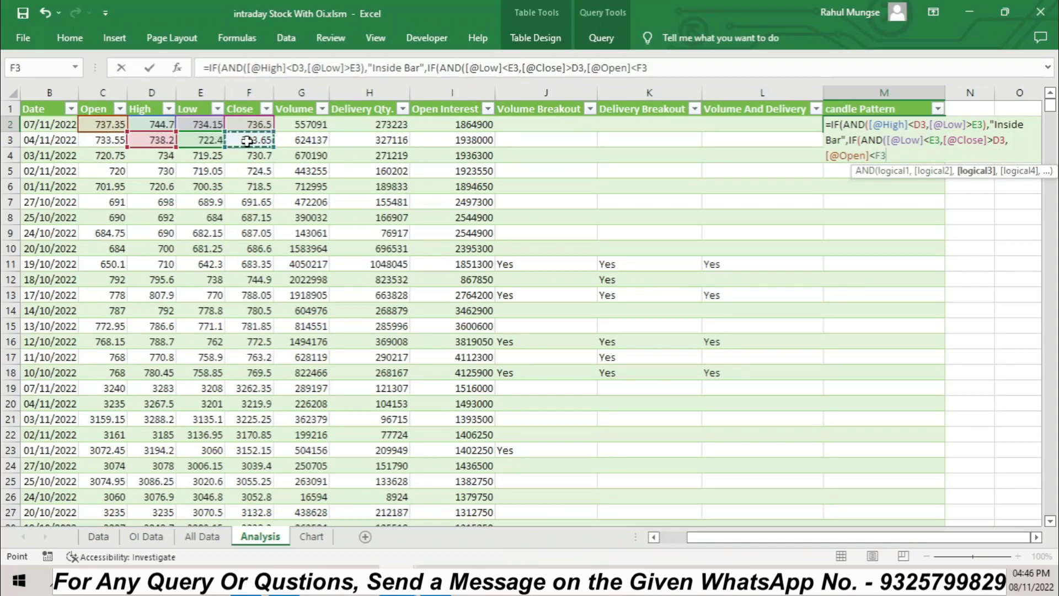
pyautogui.write(')')
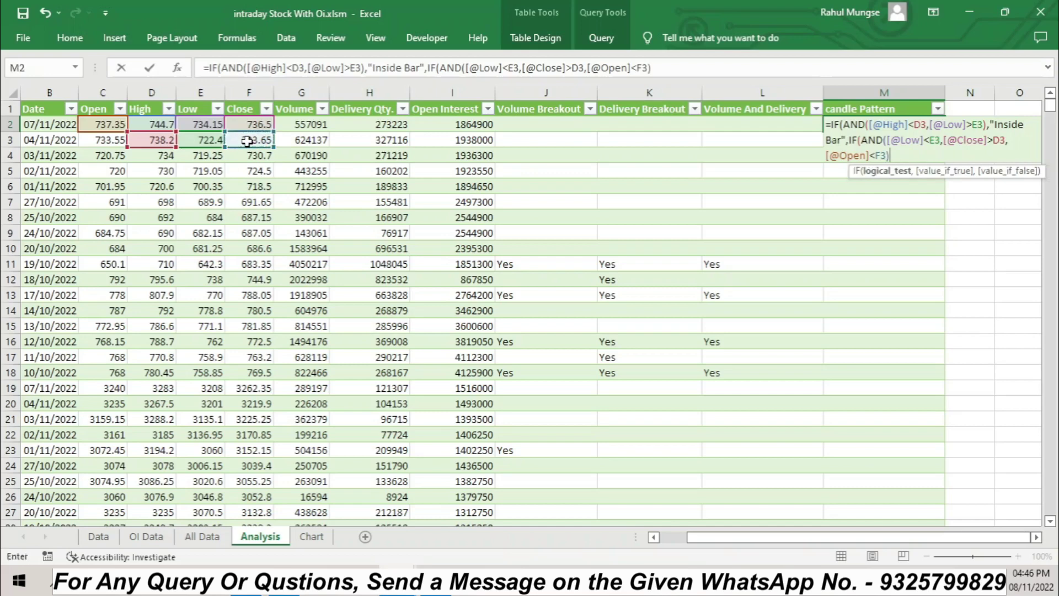
# Set "Bullish Engulfing" as the true result of the nested IF in the M2 formula
pyautogui.write(',')
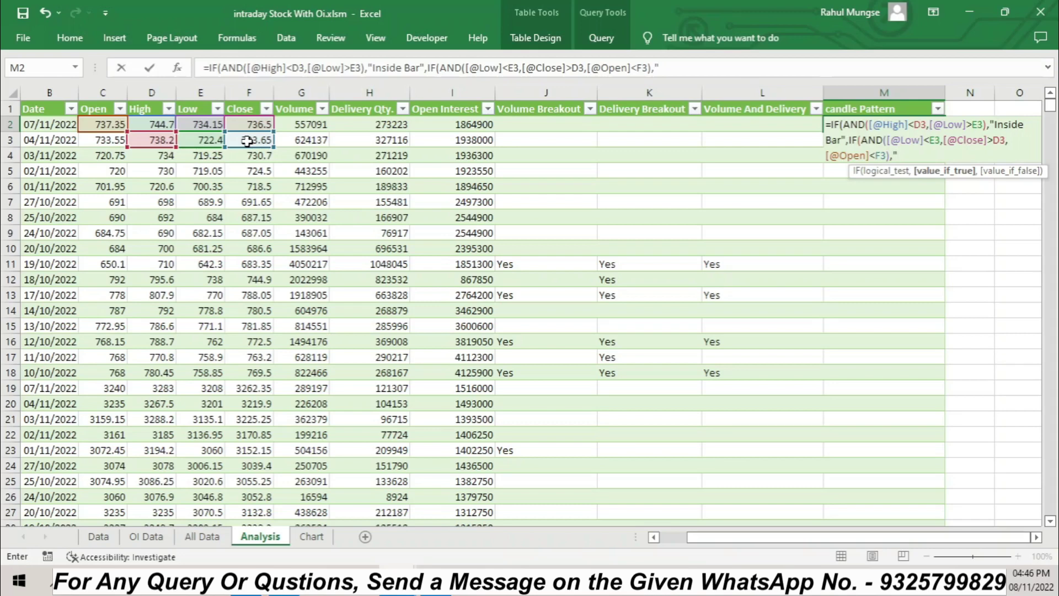
pyautogui.write('"Bullish En')
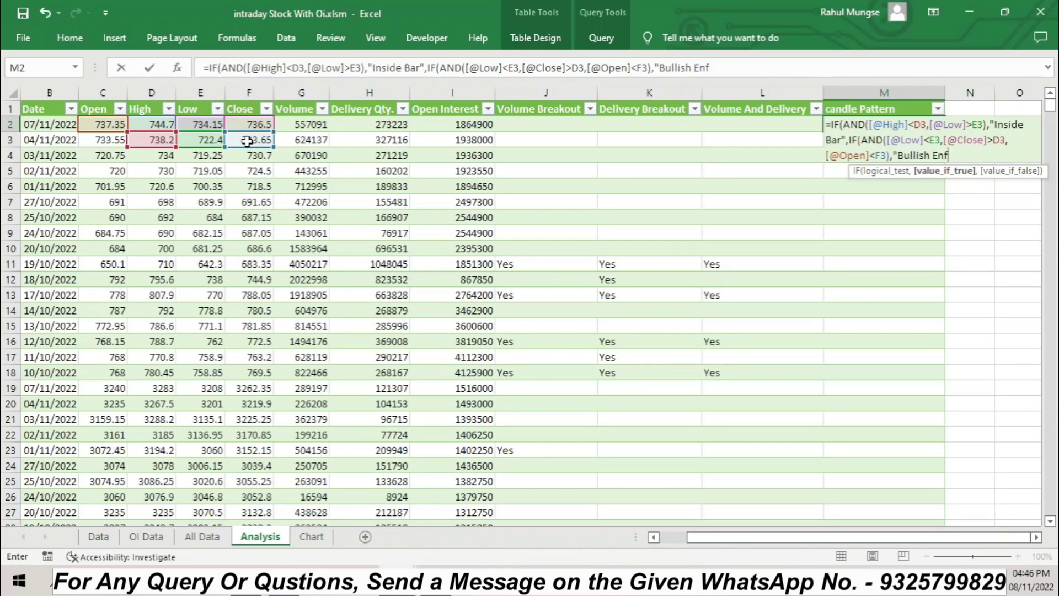
pyautogui.write('f')
pyautogui.press('BackSpace')
pyautogui.write('h Engulfing')
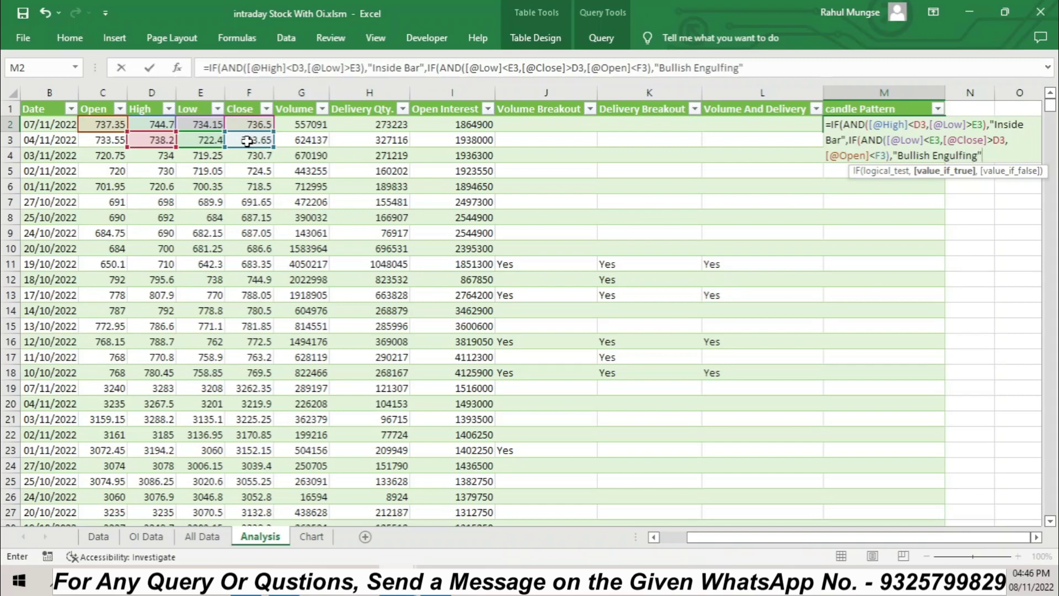
pyautogui.write('",')
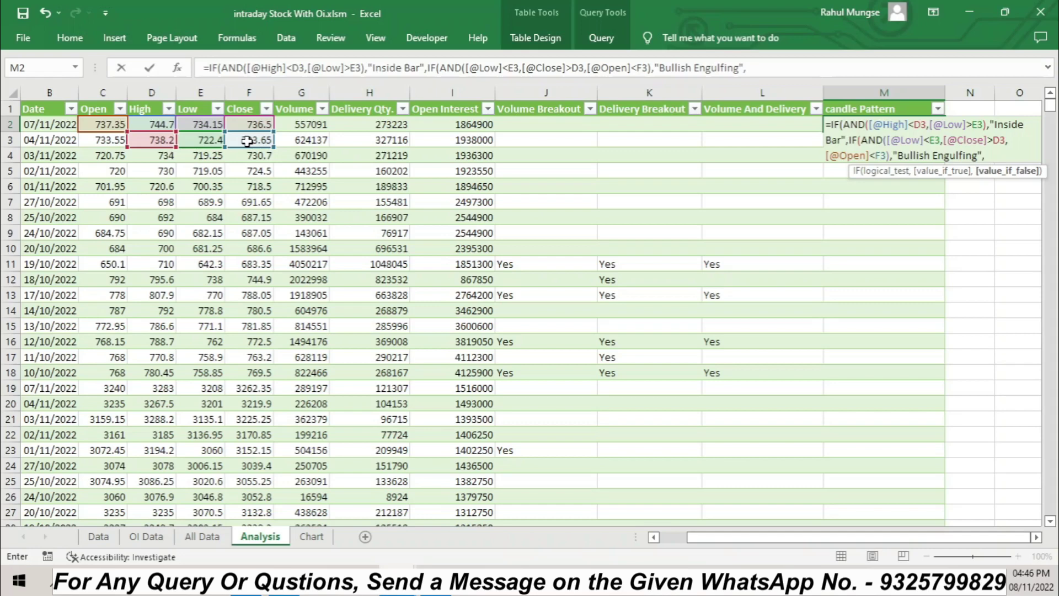
pyautogui.write('if')
pyautogui.press('Tab')
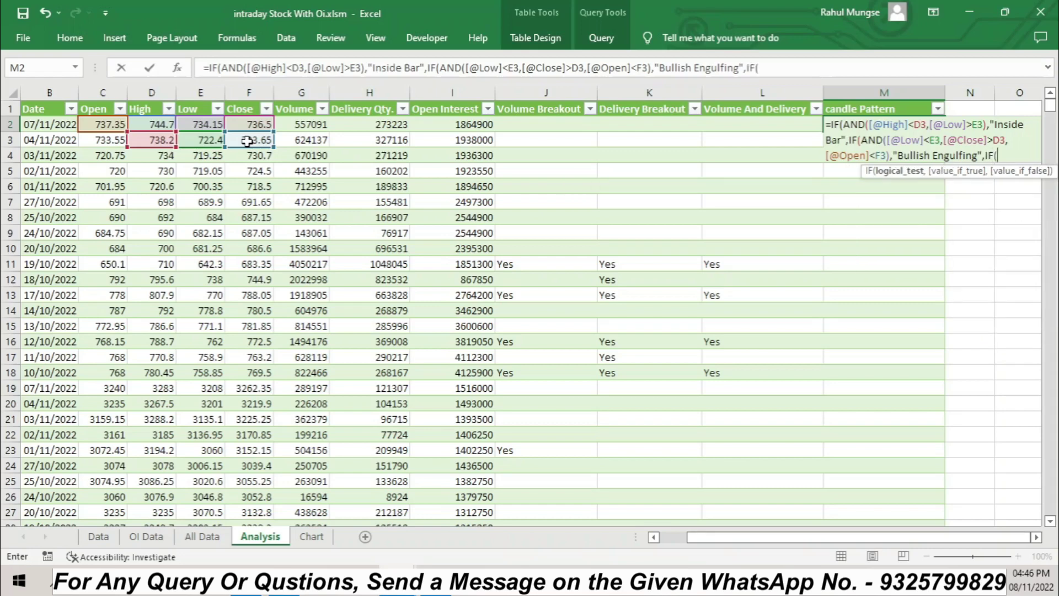
pyautogui.write('and')
pyautogui.press('Tab')
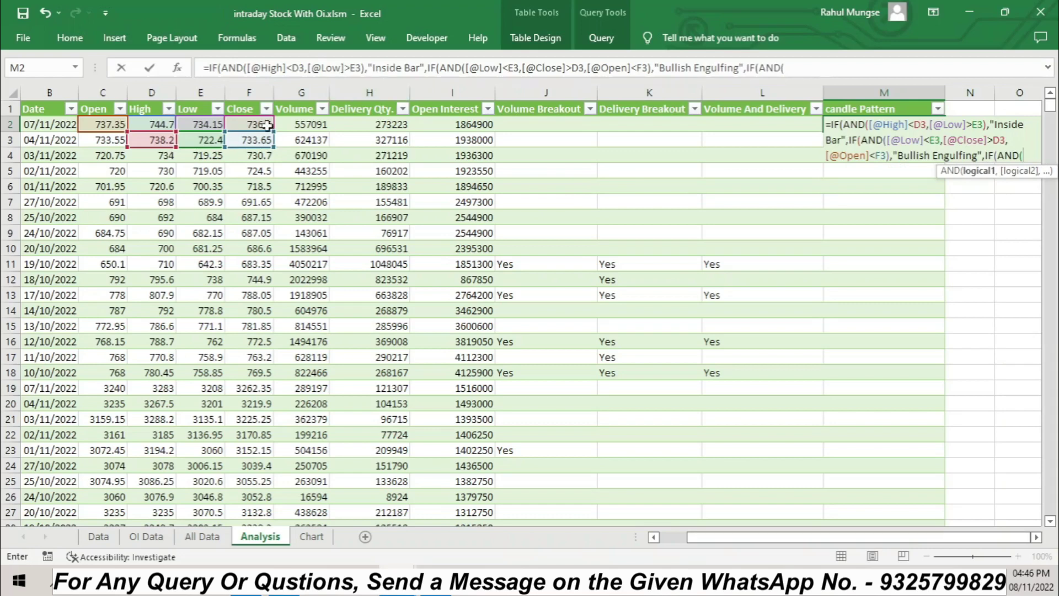
pyautogui.click(144, 121)
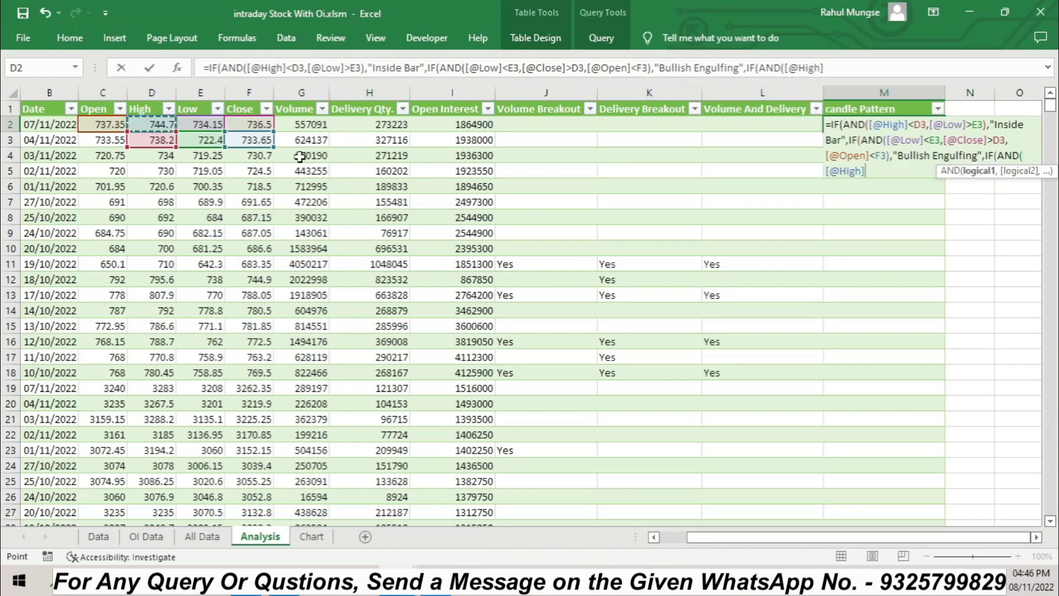
pyautogui.write('>')
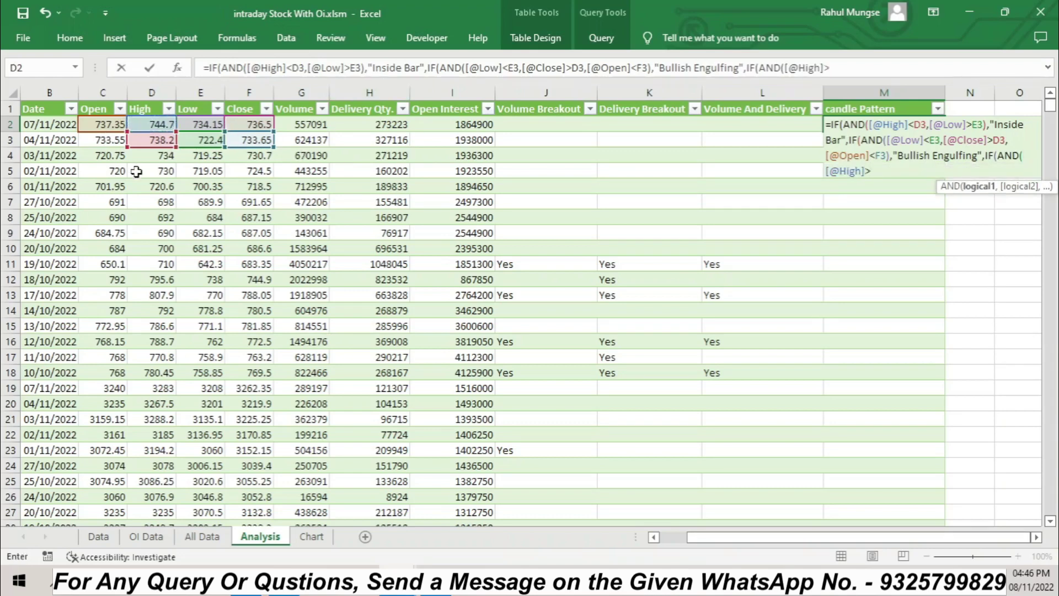
pyautogui.click(157, 138)
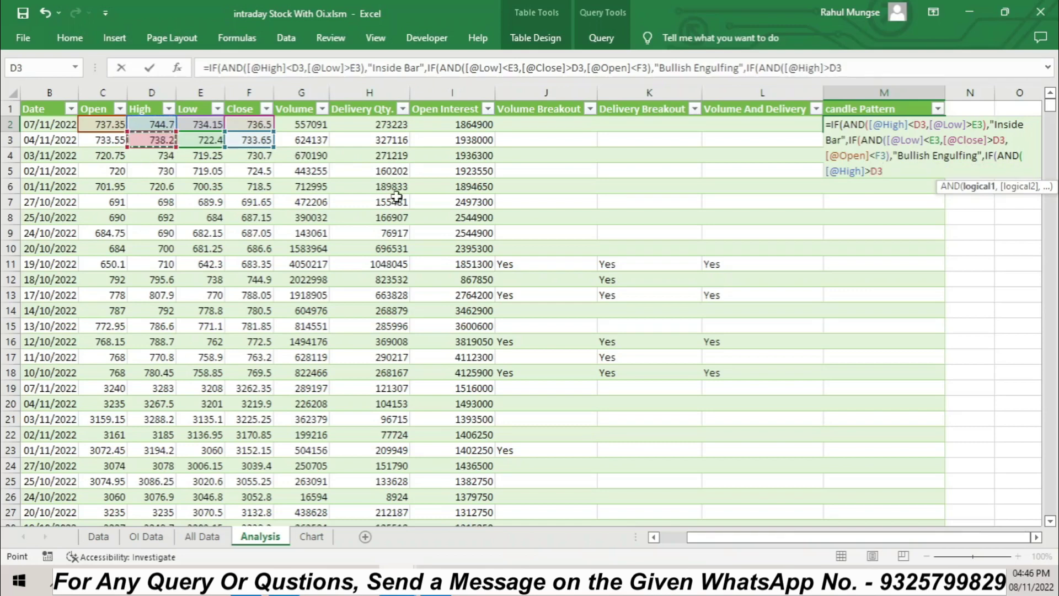
pyautogui.write(',')
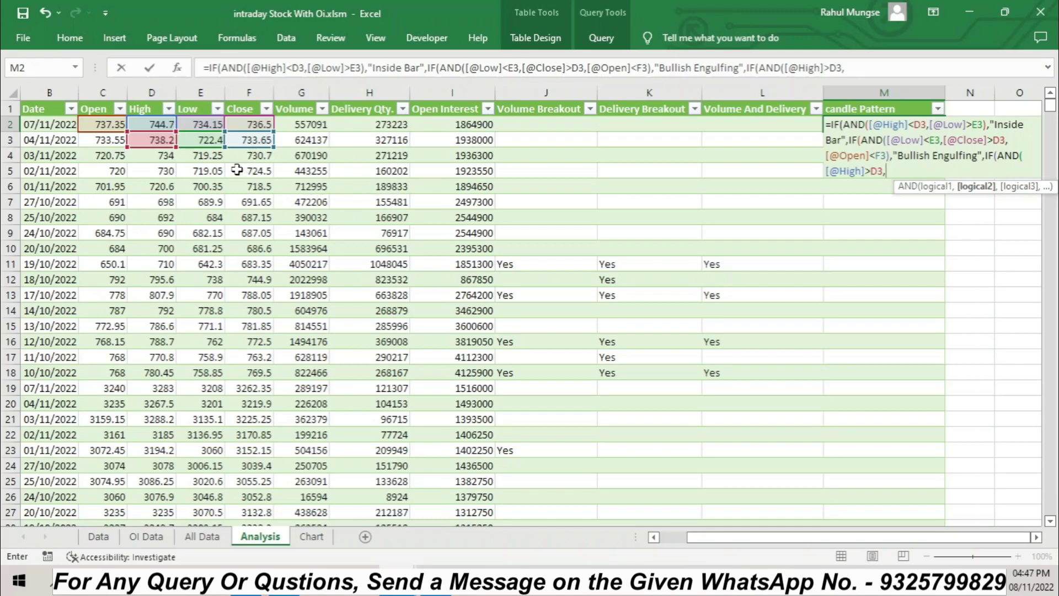
pyautogui.click(247, 126)
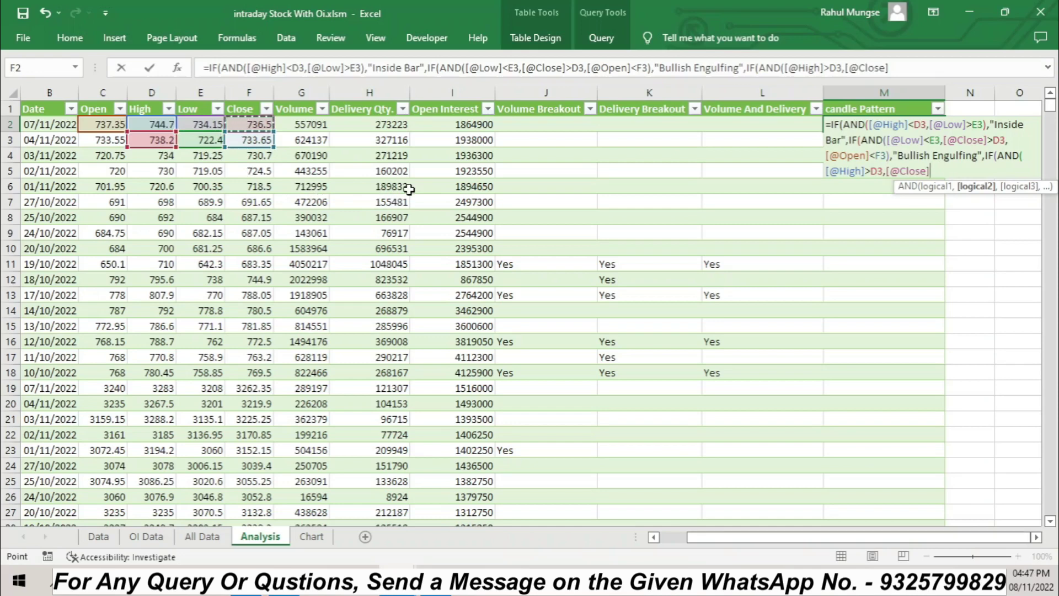
pyautogui.write('<')
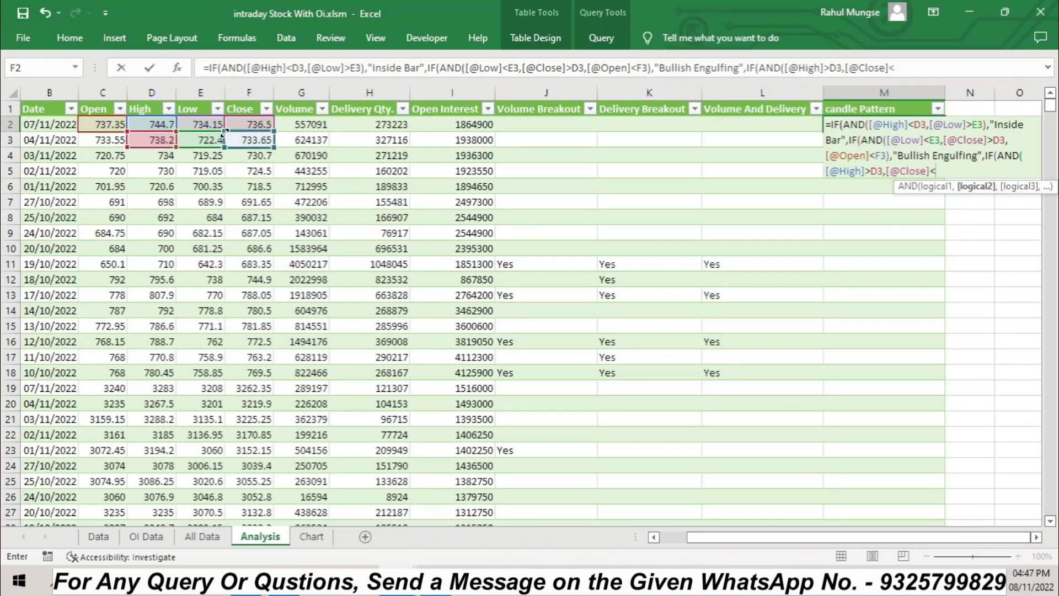
pyautogui.click(210, 136)
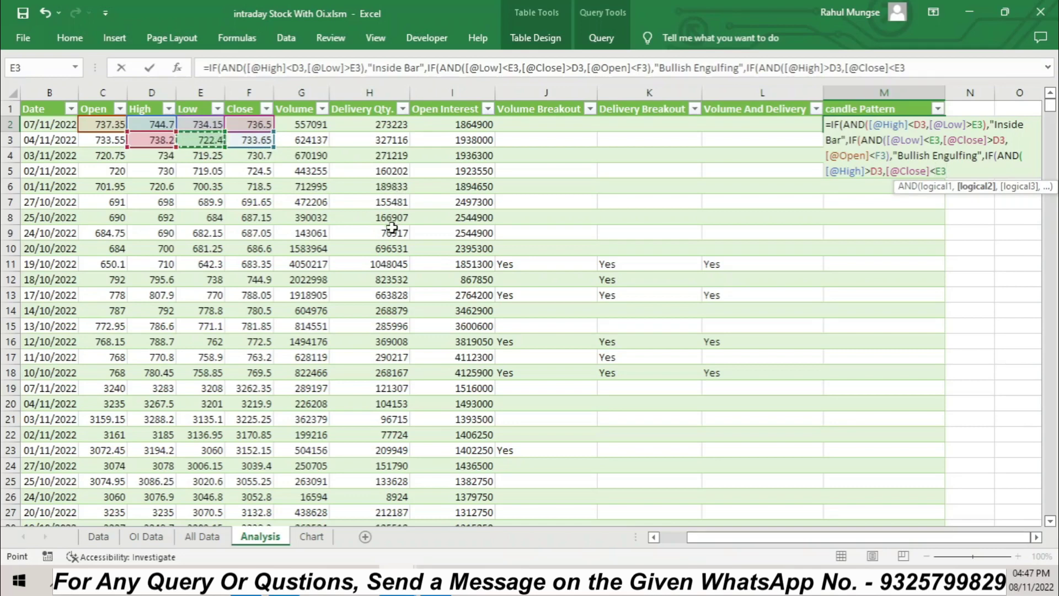
pyautogui.write(',')
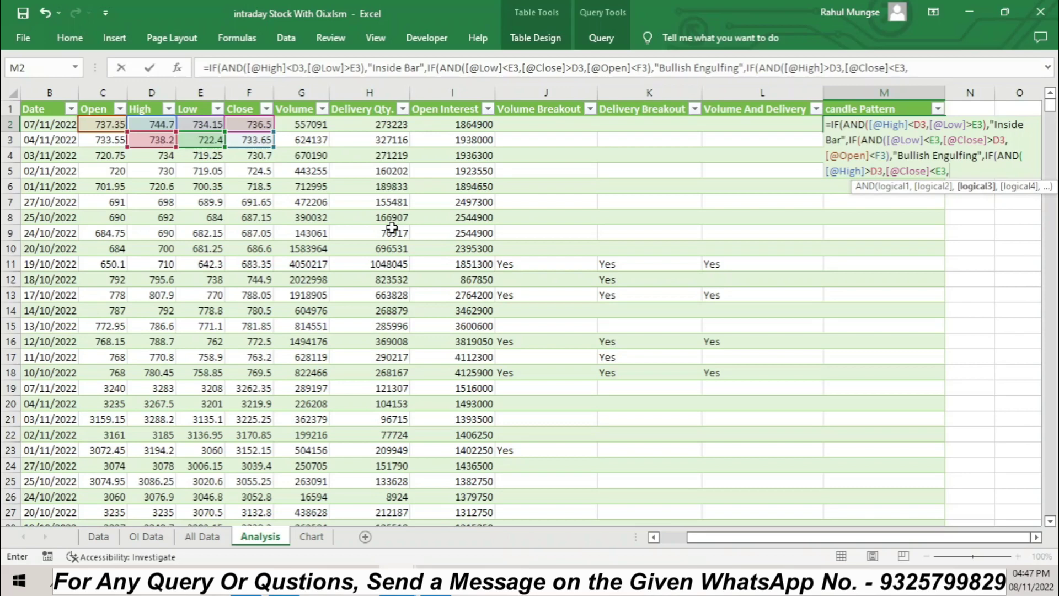
pyautogui.click(106, 126)
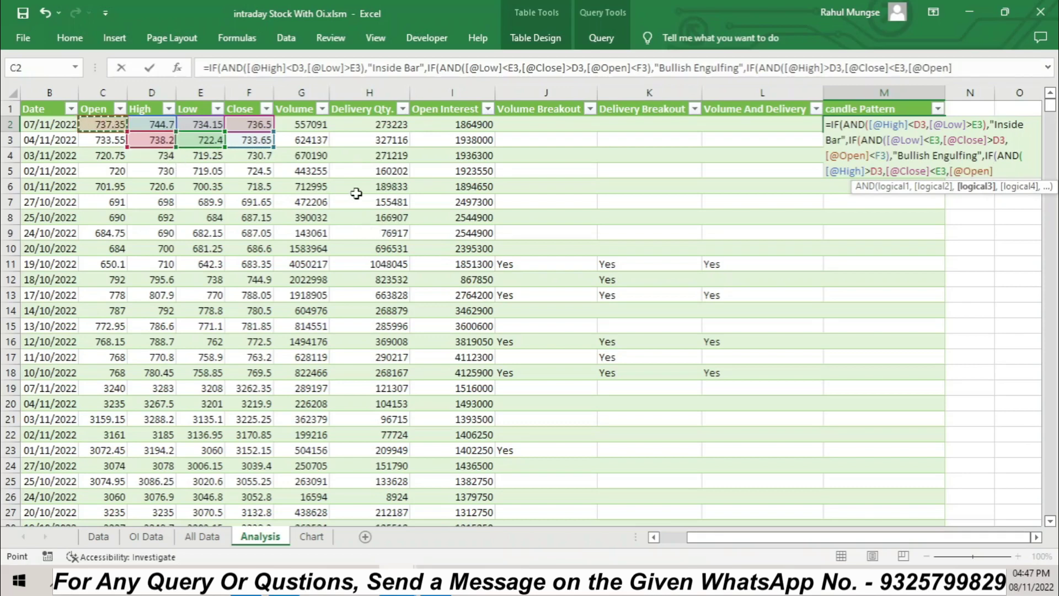
pyautogui.write('>')
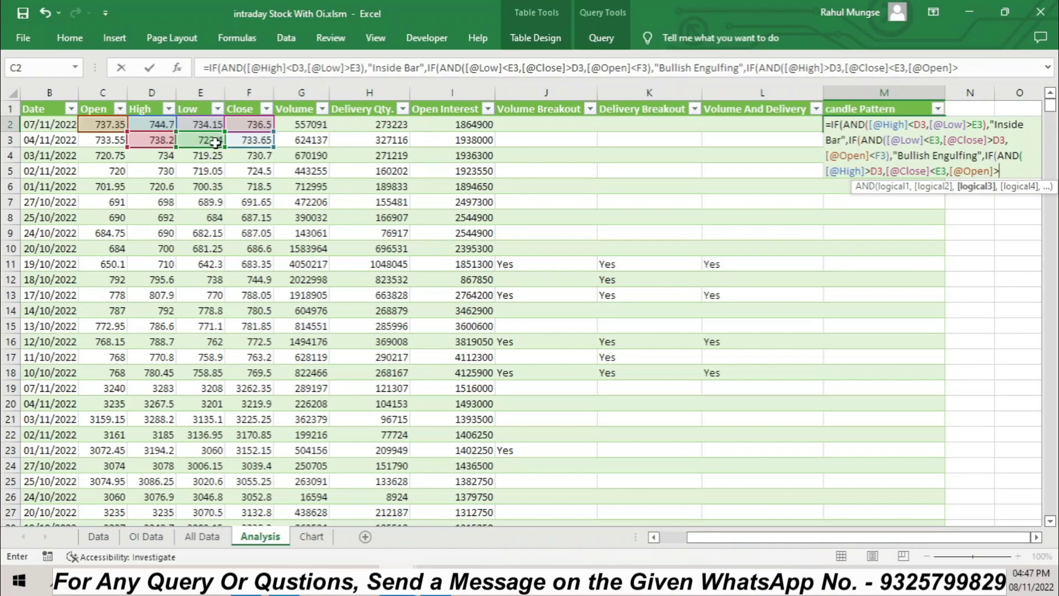
pyautogui.click(262, 141)
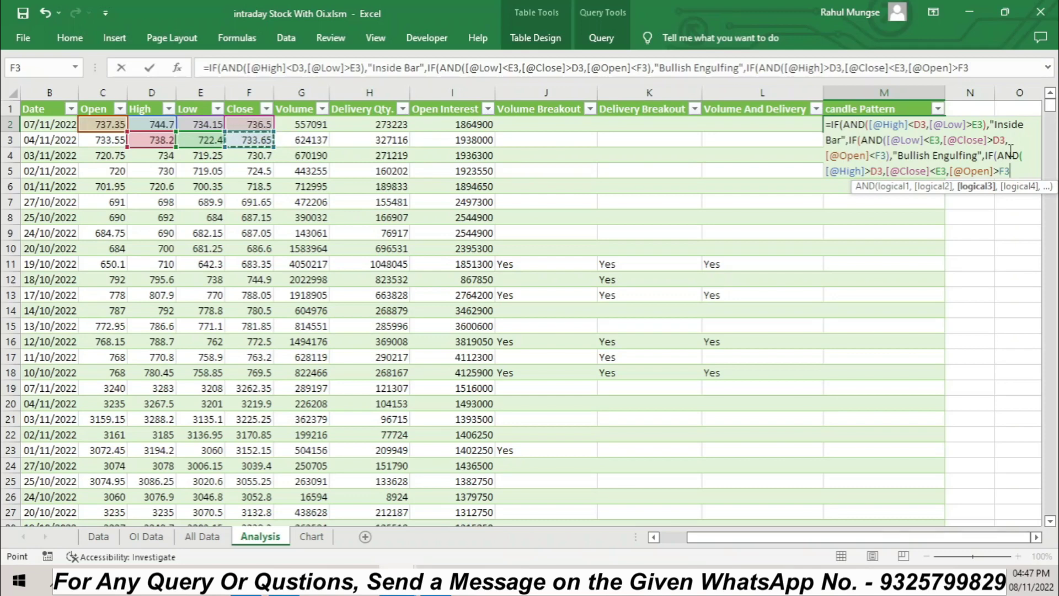
pyautogui.write(')')
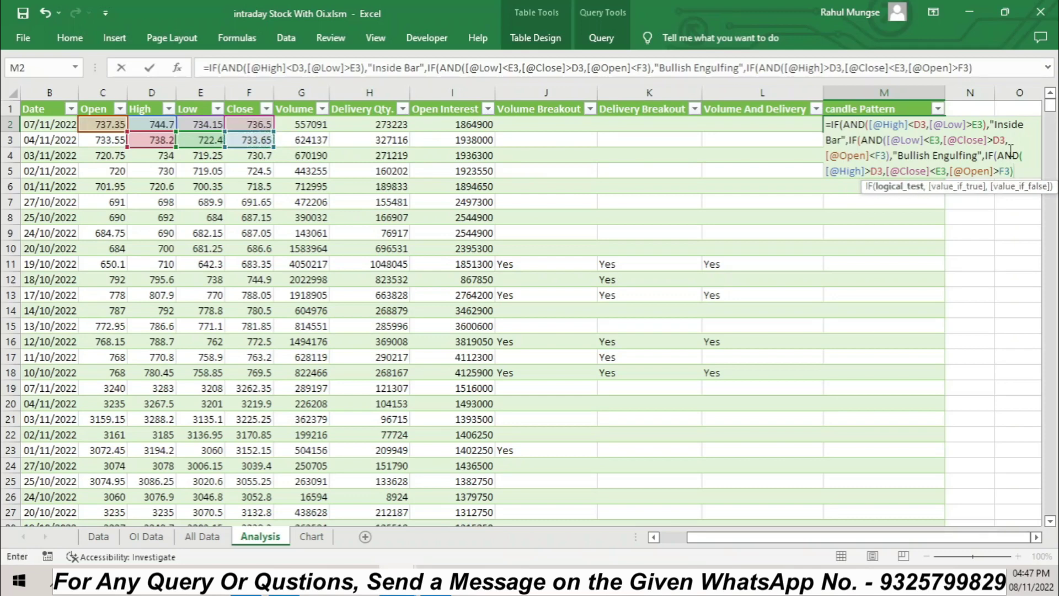
# Return "Bearish Engulfing" when the third test is true and an empty string otherwise, and enter the completed M2 formula
pyautogui.write(',')
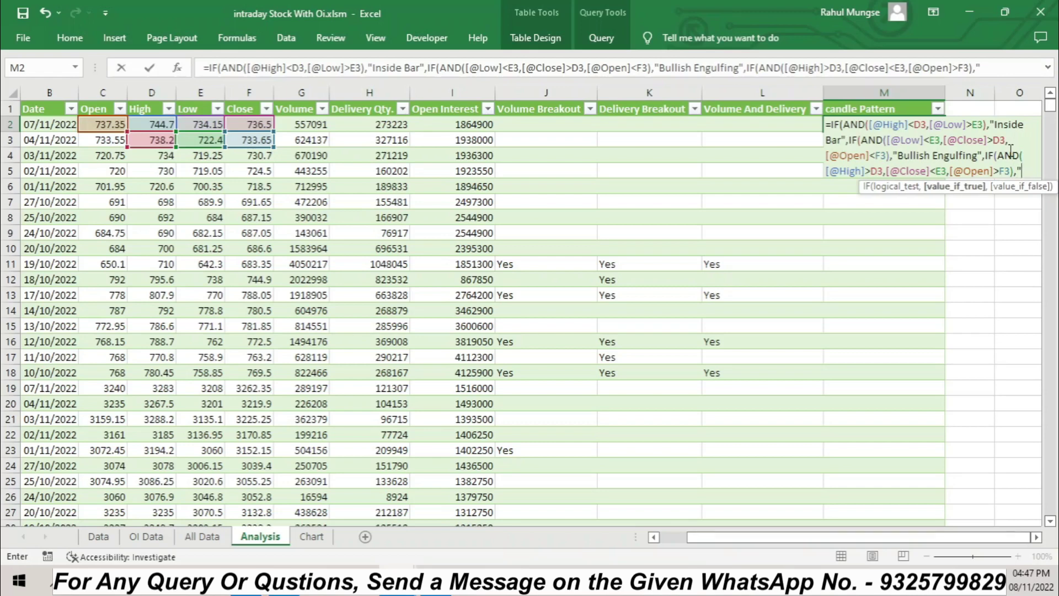
pyautogui.write('eari')
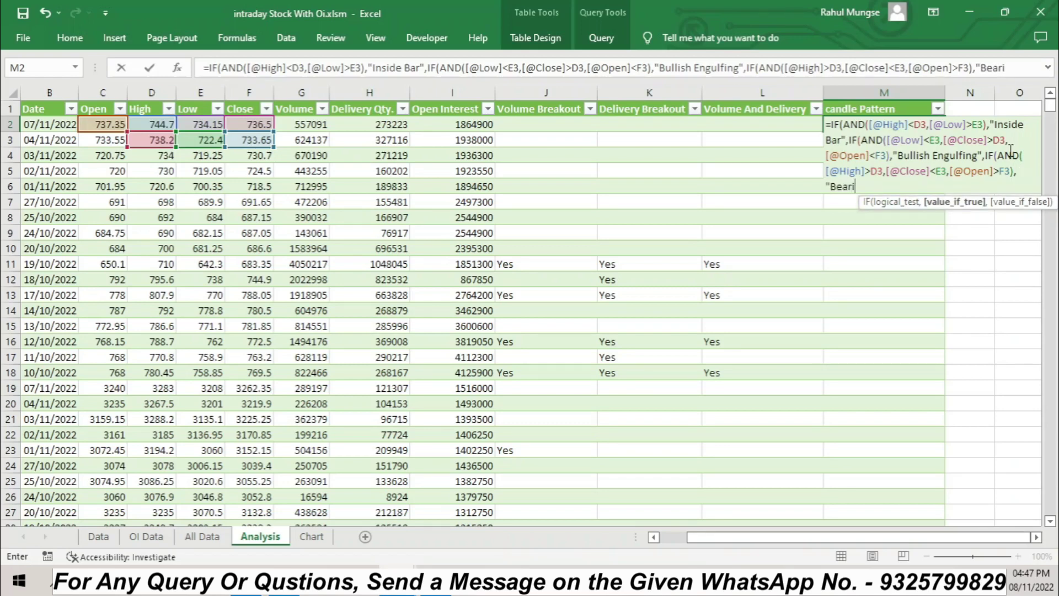
pyautogui.write('sh Engulfin')
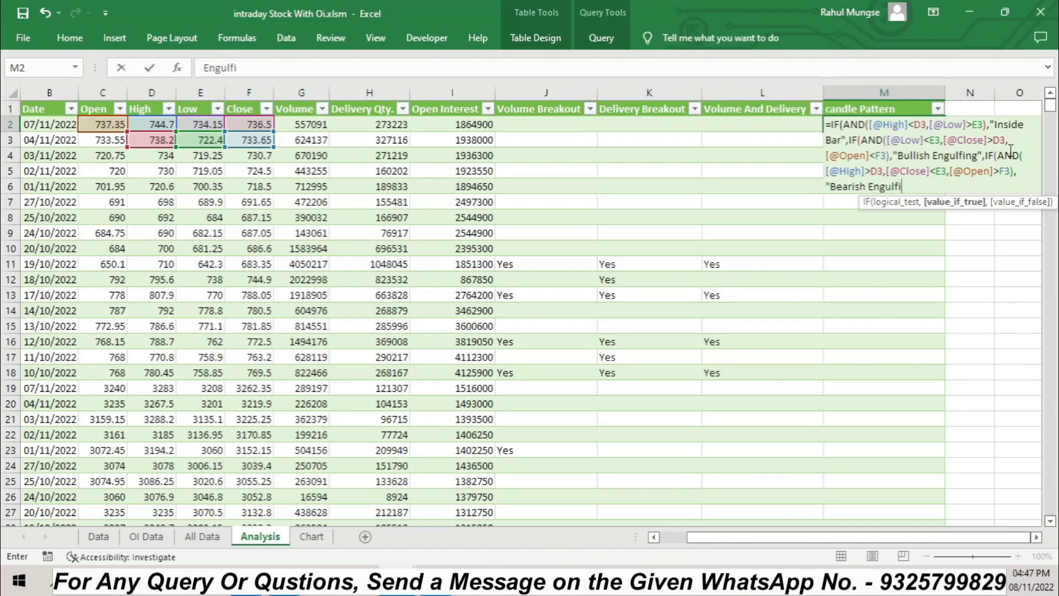
pyautogui.write('g')
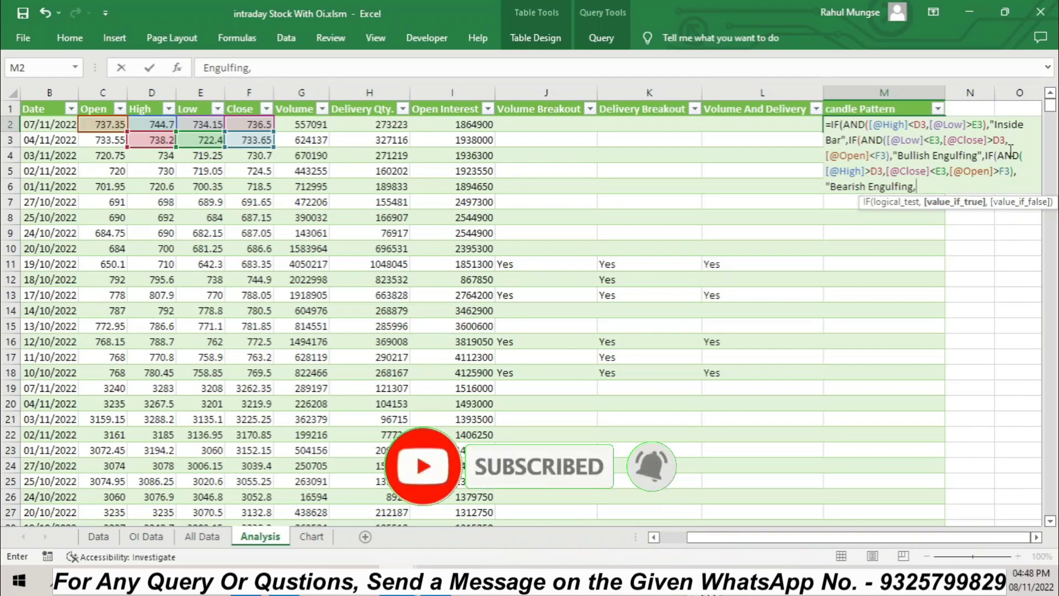
pyautogui.write('"')
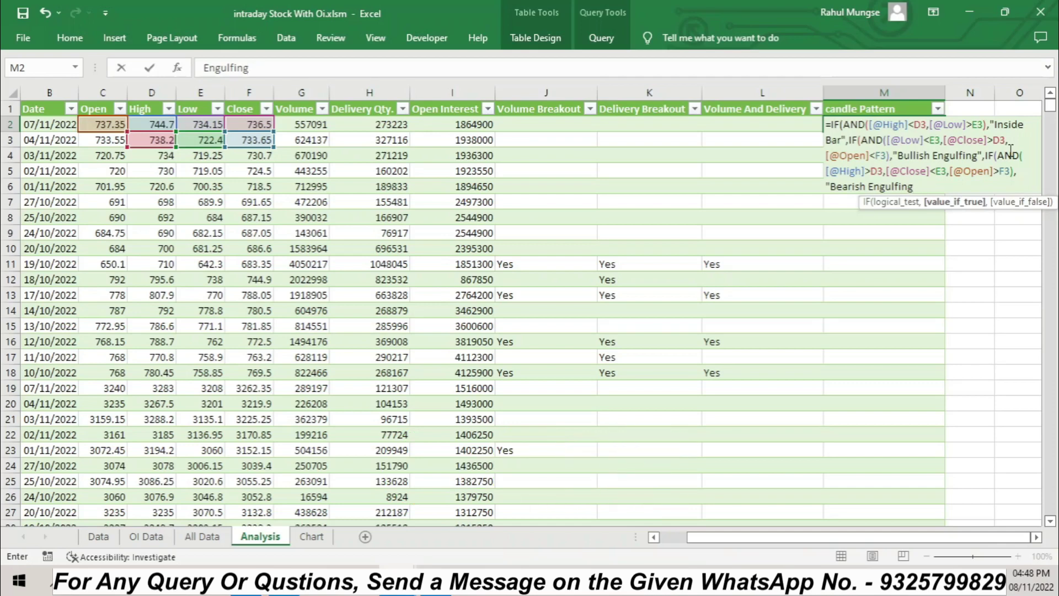
pyautogui.write('",')
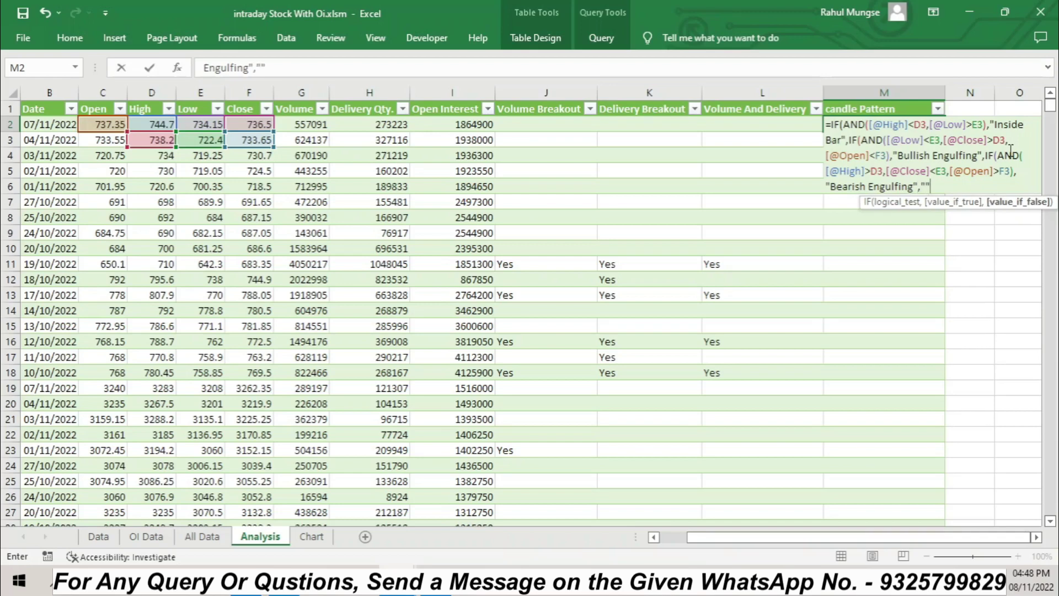
pyautogui.write('"")))')
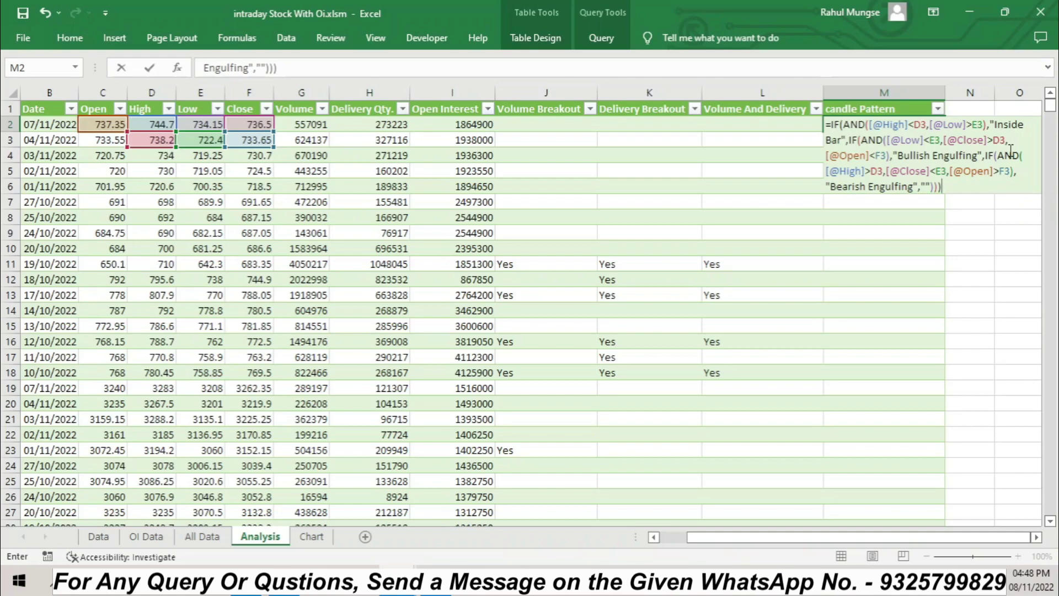
pyautogui.press('Return')
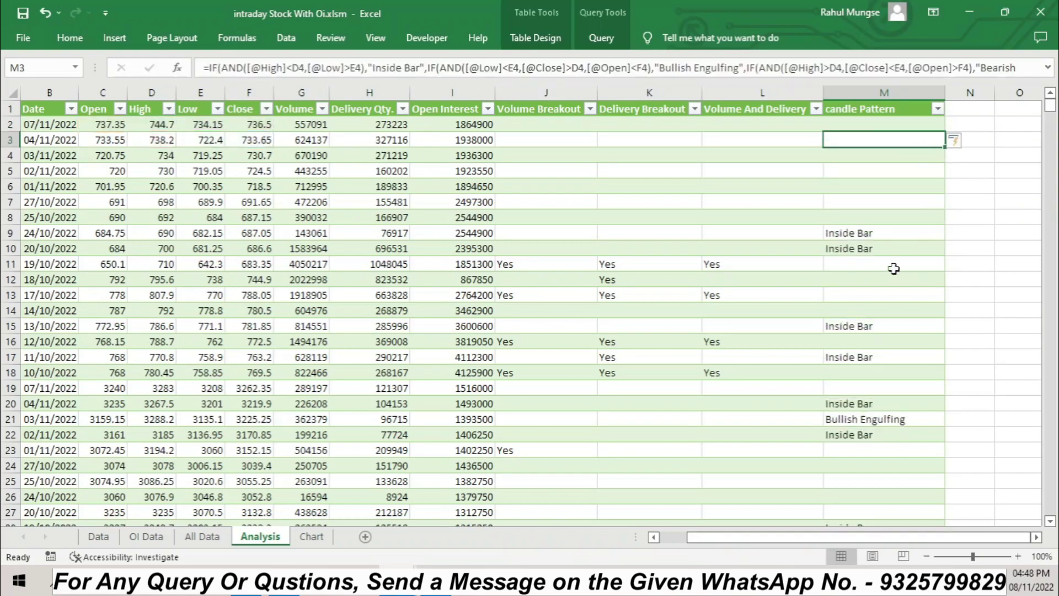
# Add a table column headed "Pivot" in N1, beside the candle Pattern column
pyautogui.scroll(-13, 872, 427)
pyautogui.scroll(-14, 871, 426)
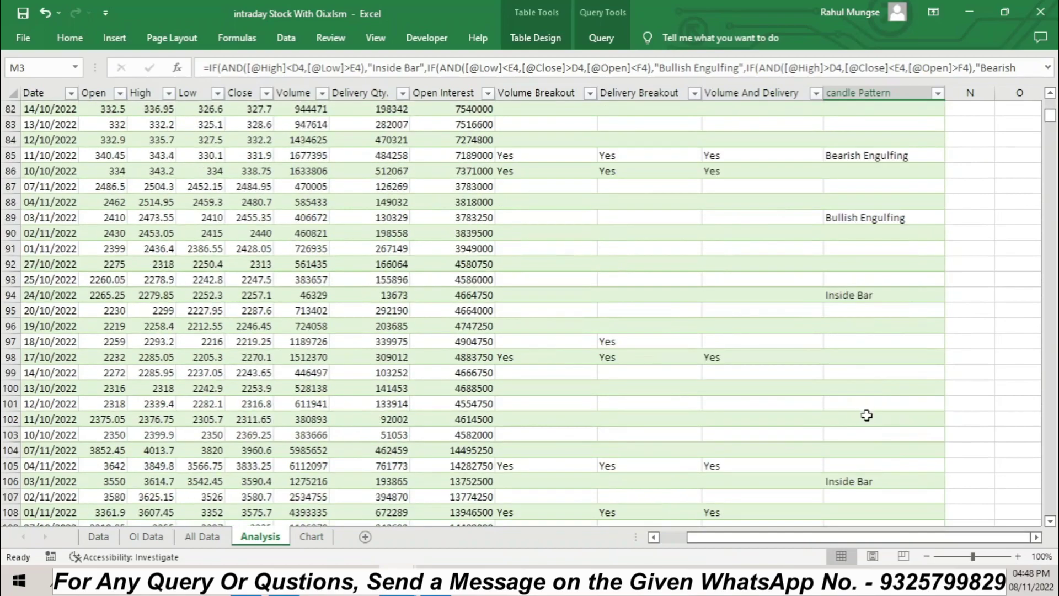
pyautogui.scroll(-10, 867, 415)
pyautogui.scroll(20, 867, 415)
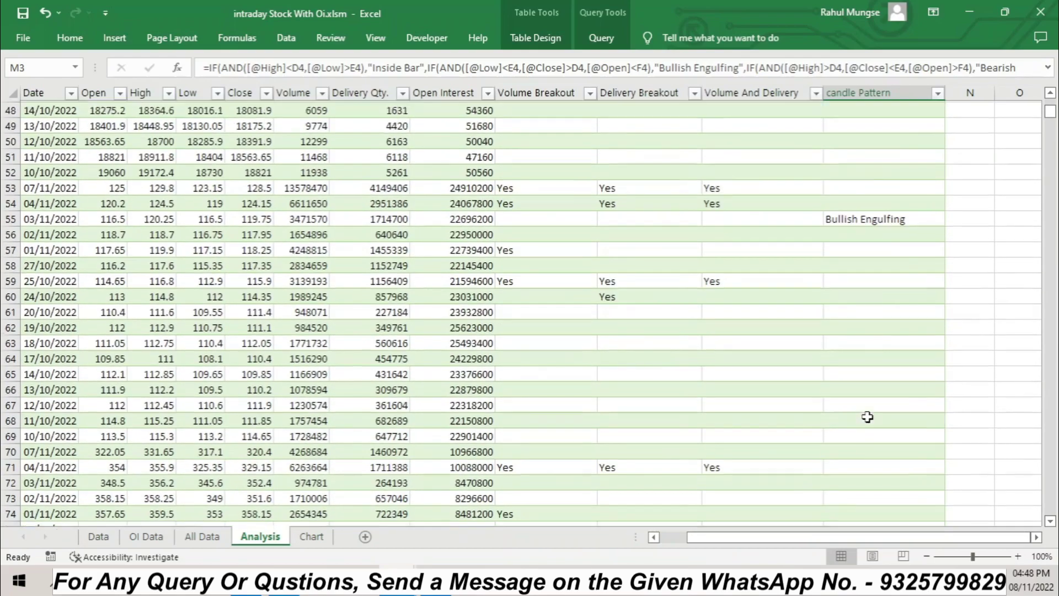
pyautogui.scroll(16, 867, 417)
pyautogui.click(980, 107)
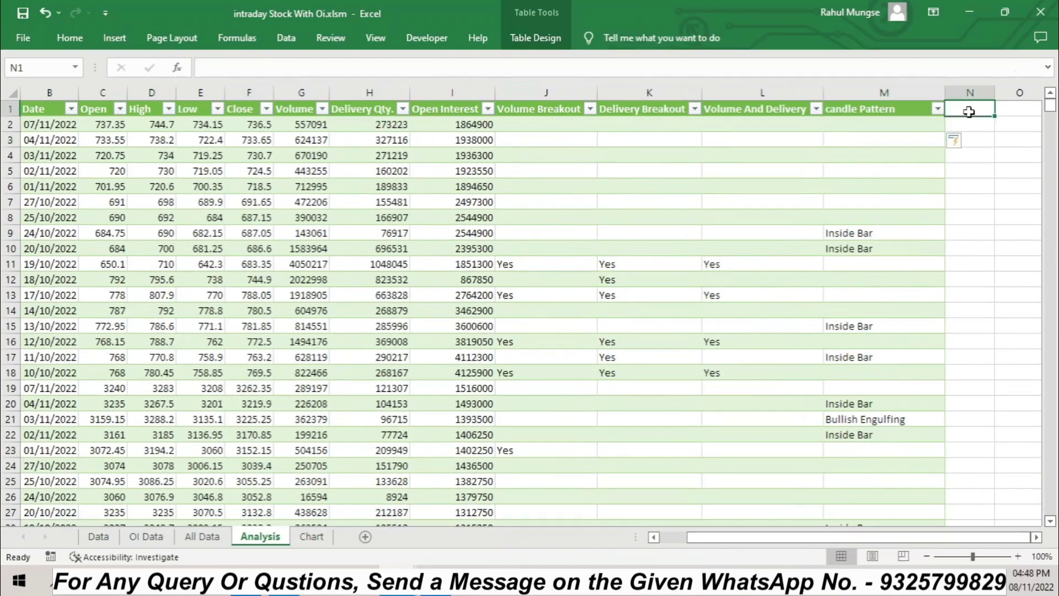
pyautogui.write('pivo')
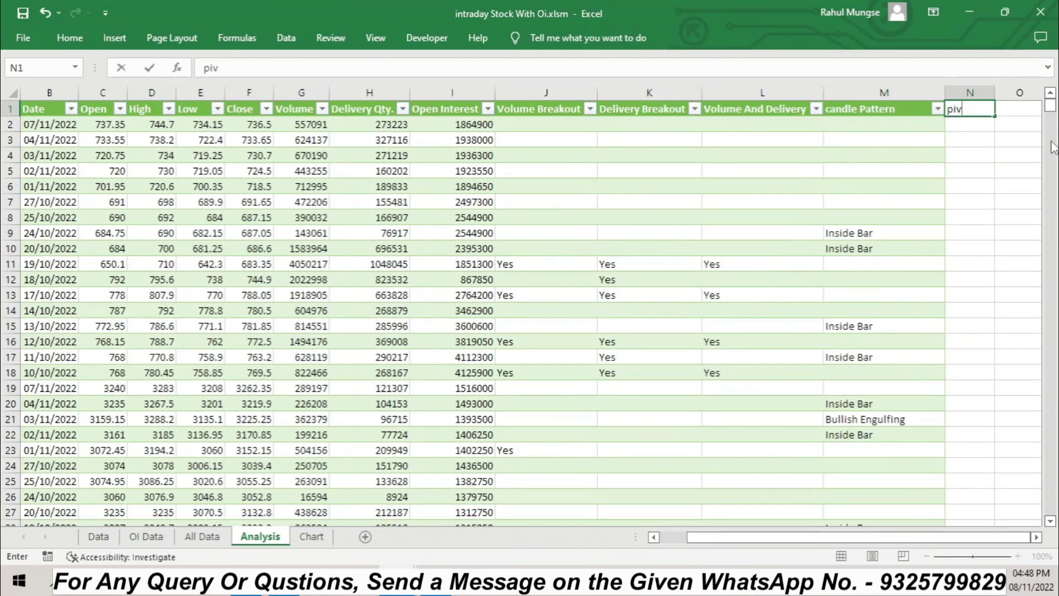
pyautogui.press('BackSpace')
pyautogui.press('BackSpace')
pyautogui.press('BackSpace')
pyautogui.press('BackSpace')
pyautogui.write('Pivot')
pyautogui.press('Return')
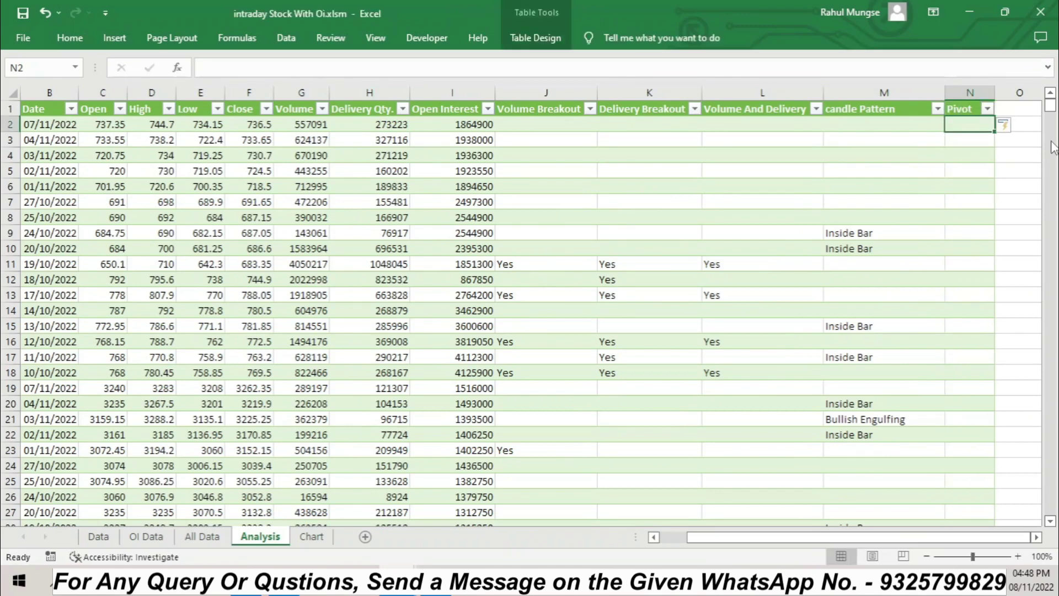
# Fill the Pivot column from N2 with =AVERAGE(EOD_Data[@[High]:[Close]]), averaging each row's High, Low and Close
pyautogui.write('=')
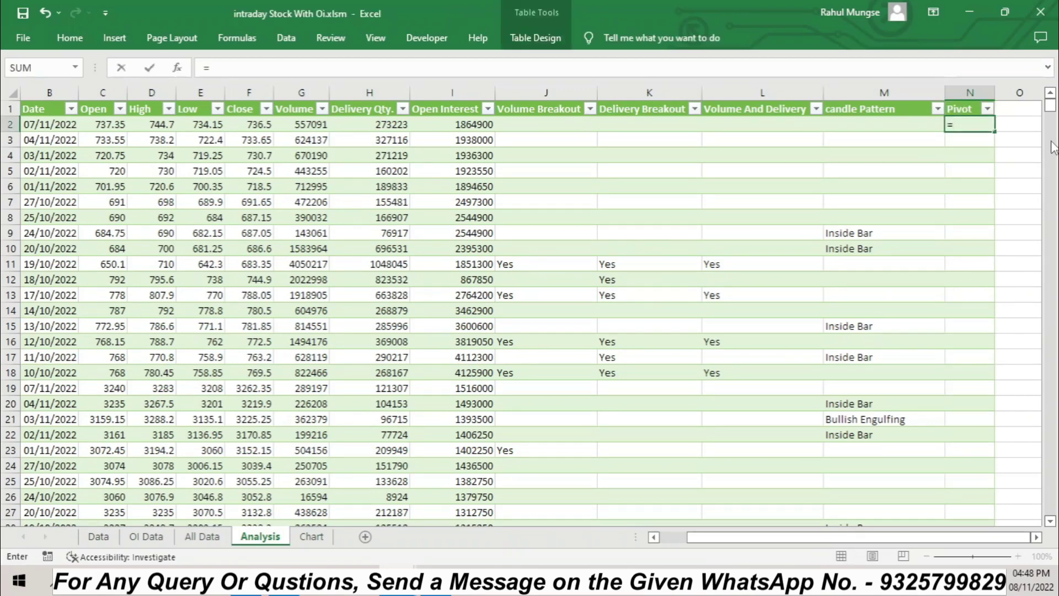
pyautogui.write('average')
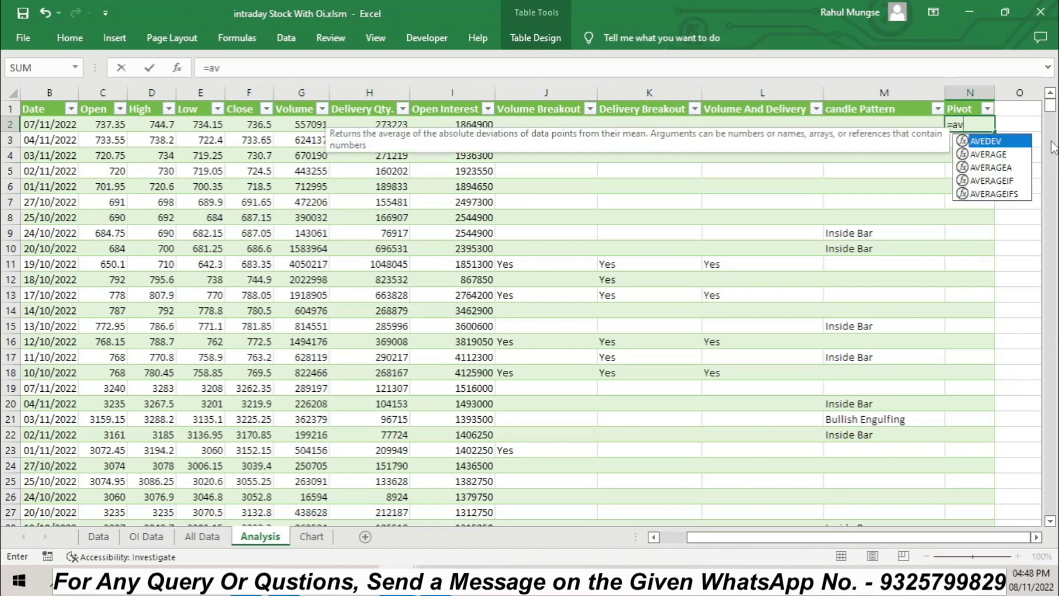
pyautogui.press('Tab')
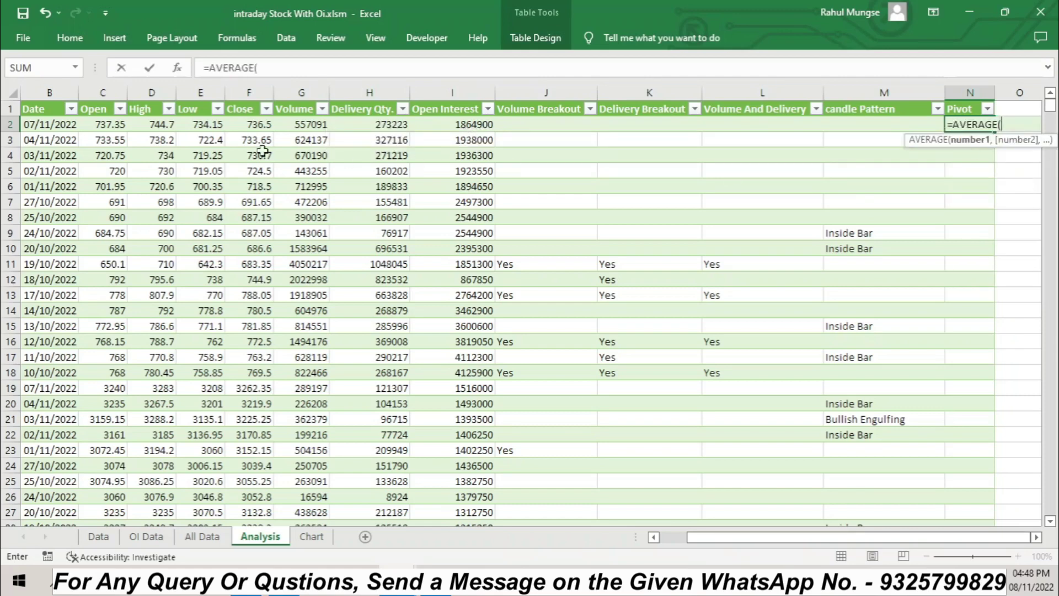
pyautogui.click(156, 125)
pyautogui.moveTo(157, 125); pyautogui.dragTo(256, 126)
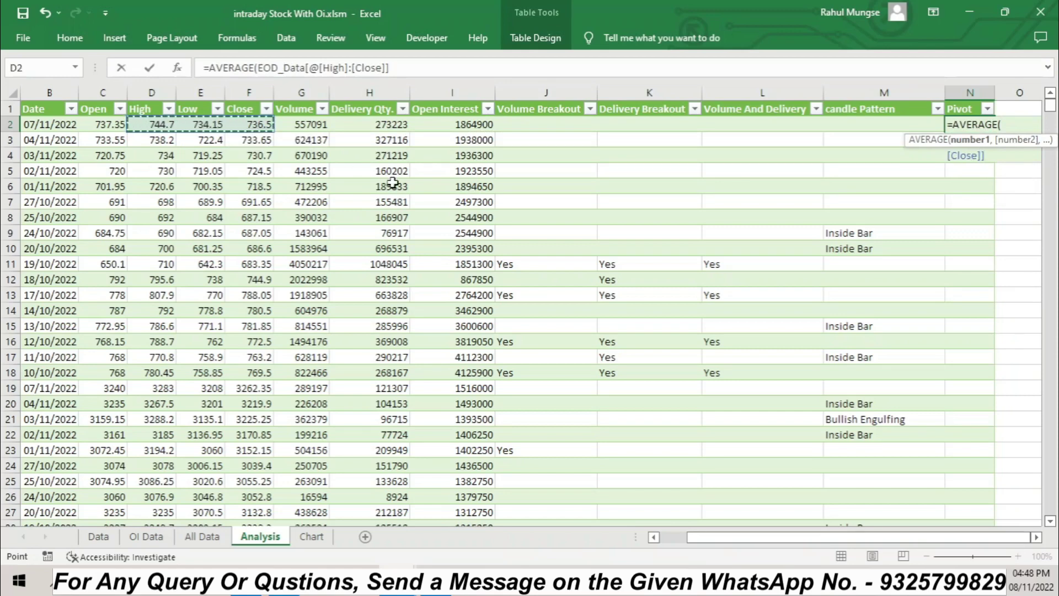
pyautogui.press('Return')
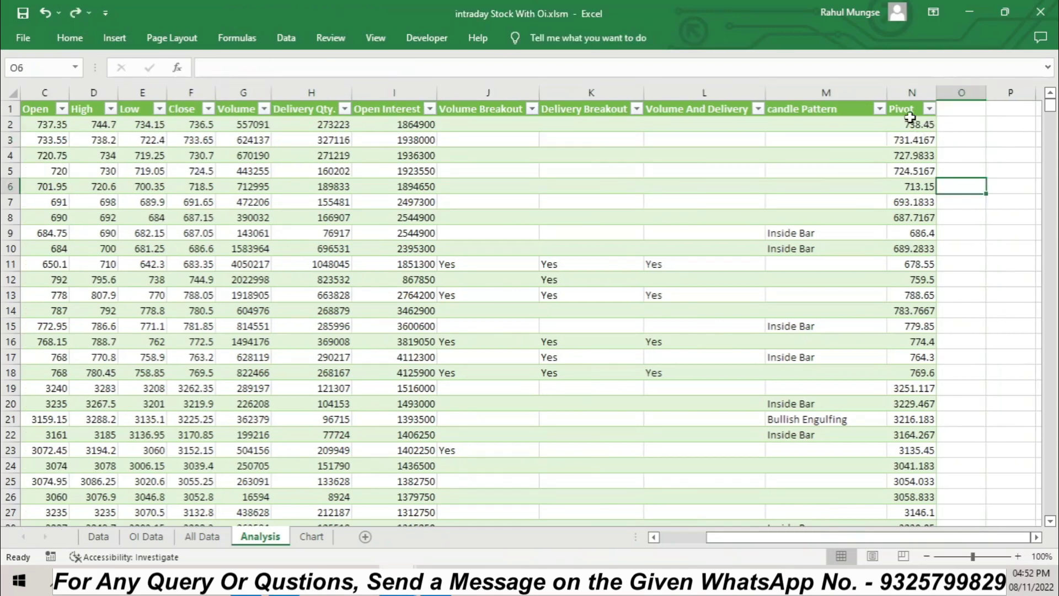
# Add a table column headed "CPR" in O1, beside the Pivot column
pyautogui.click(950, 111)
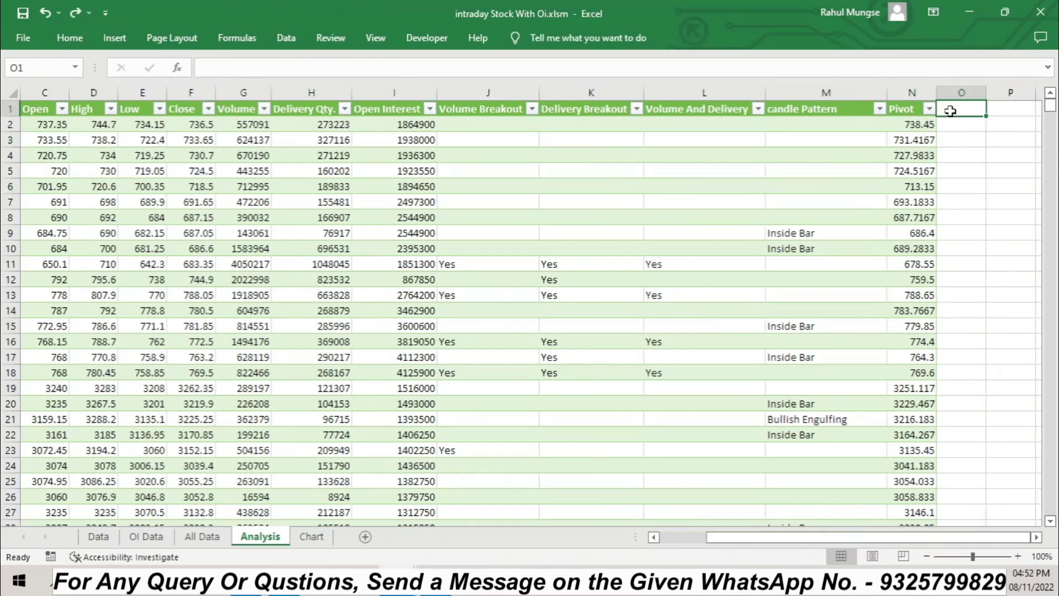
pyautogui.write('Cp')
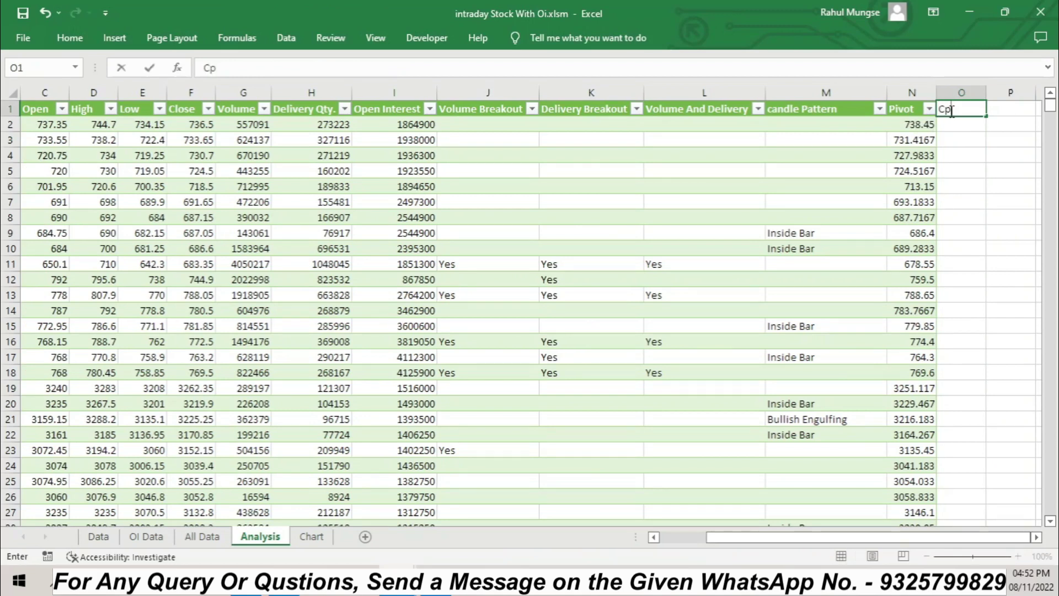
pyautogui.press('BackSpace')
pyautogui.write('PR')
pyautogui.press('Return')
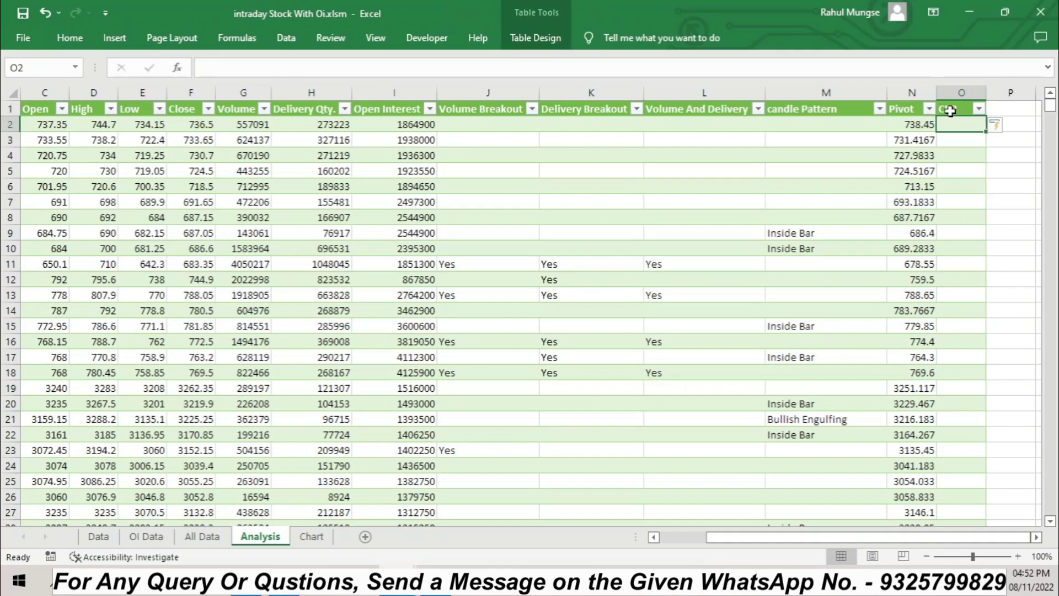
# Begin a formula in O2, the first data cell of the CPR column
pyautogui.write('=')
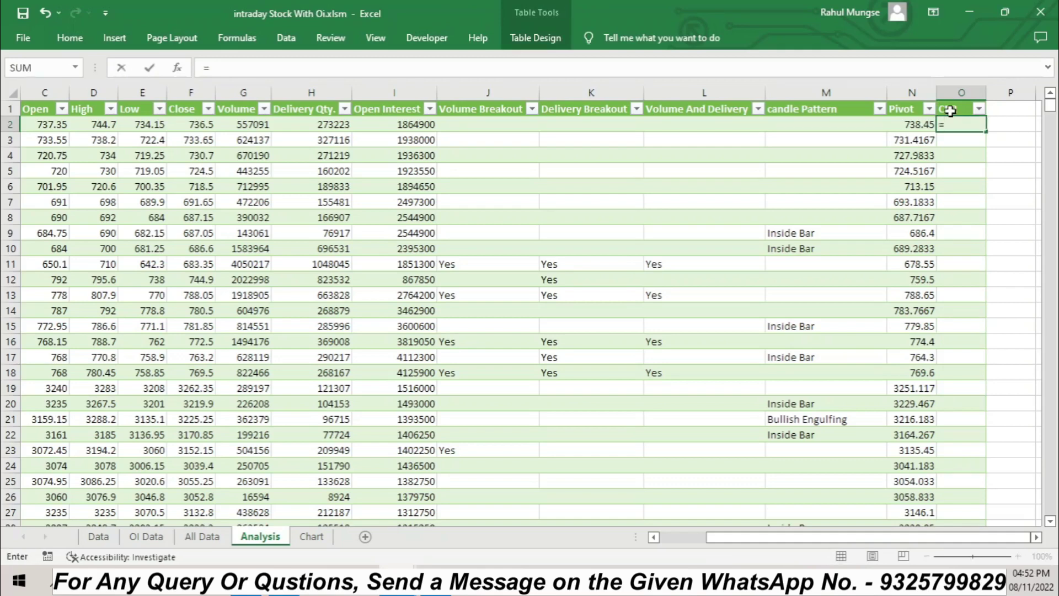
pyautogui.click(94, 125)
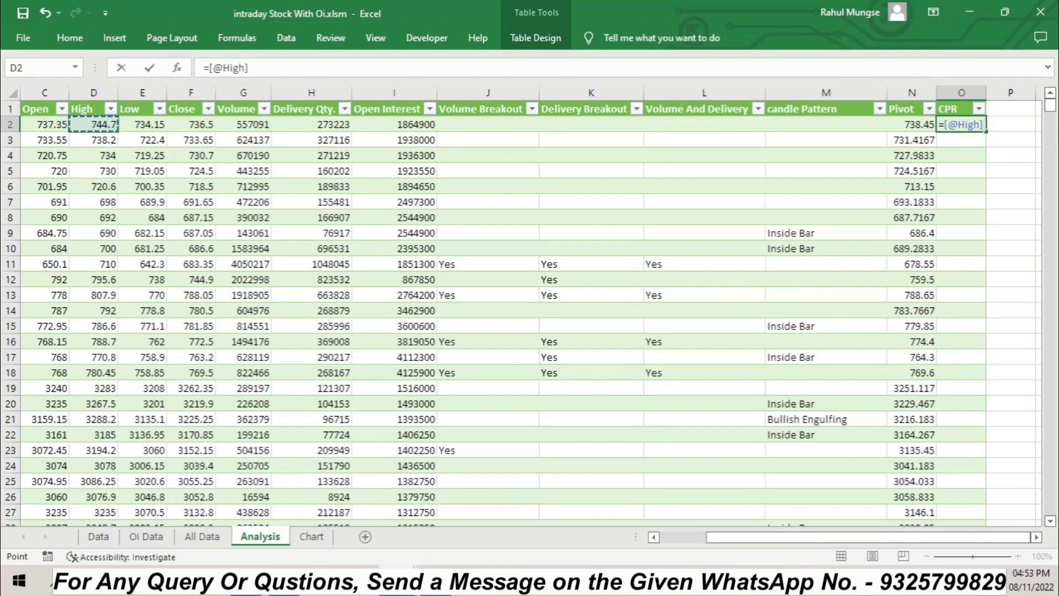
pyautogui.press('BackSpace')
pyautogui.press('BackSpace')
pyautogui.press('BackSpace')
pyautogui.press('BackSpace')
pyautogui.press('BackSpace')
pyautogui.press('BackSpace')
pyautogui.press('BackSpace')
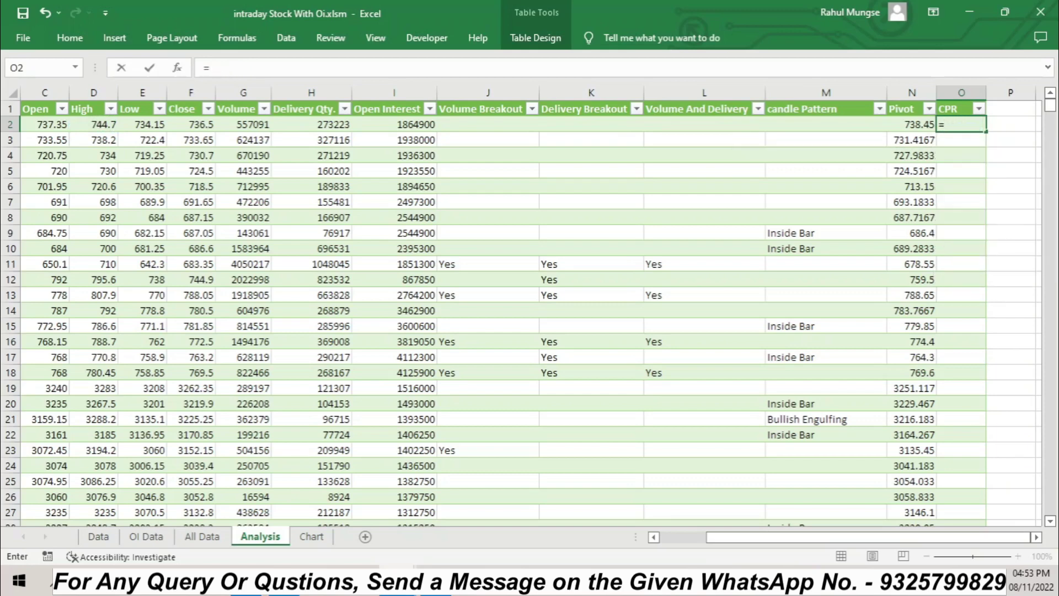
pyautogui.write('(')
pyautogui.click(87, 126)
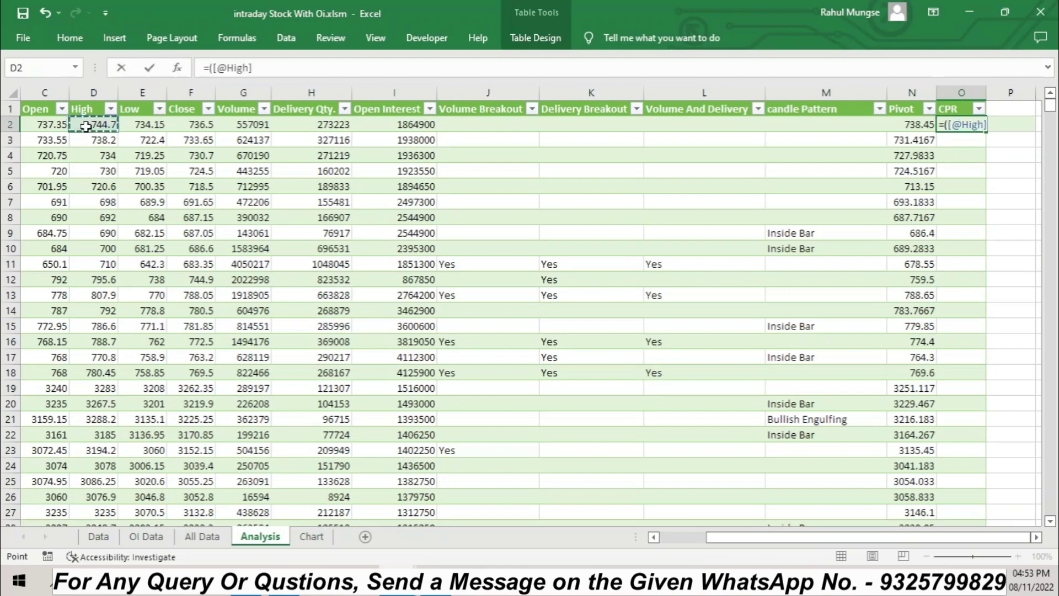
pyautogui.write('+')
pyautogui.click(143, 125)
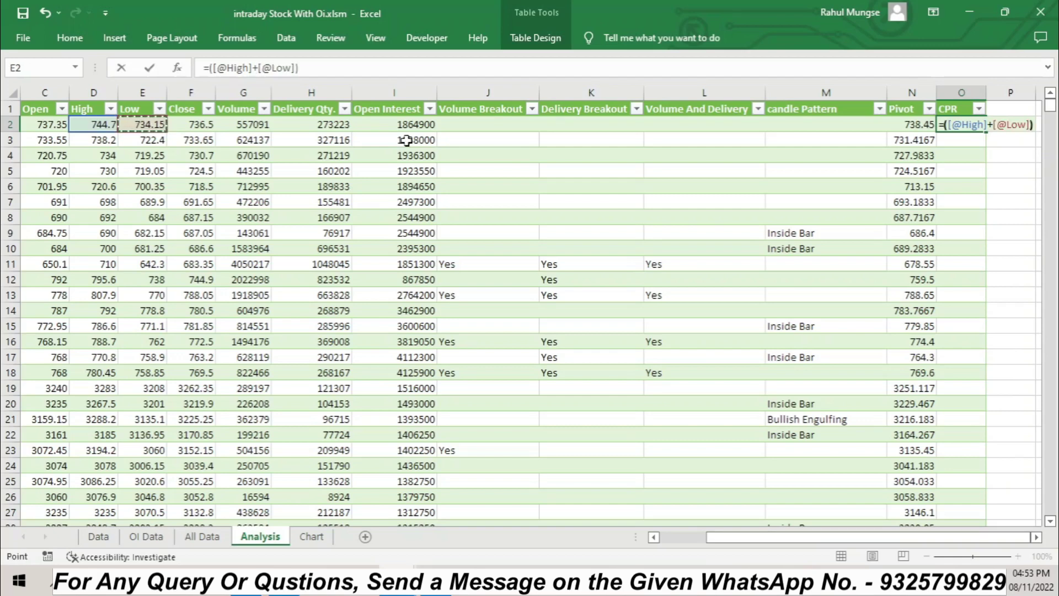
pyautogui.write(')')
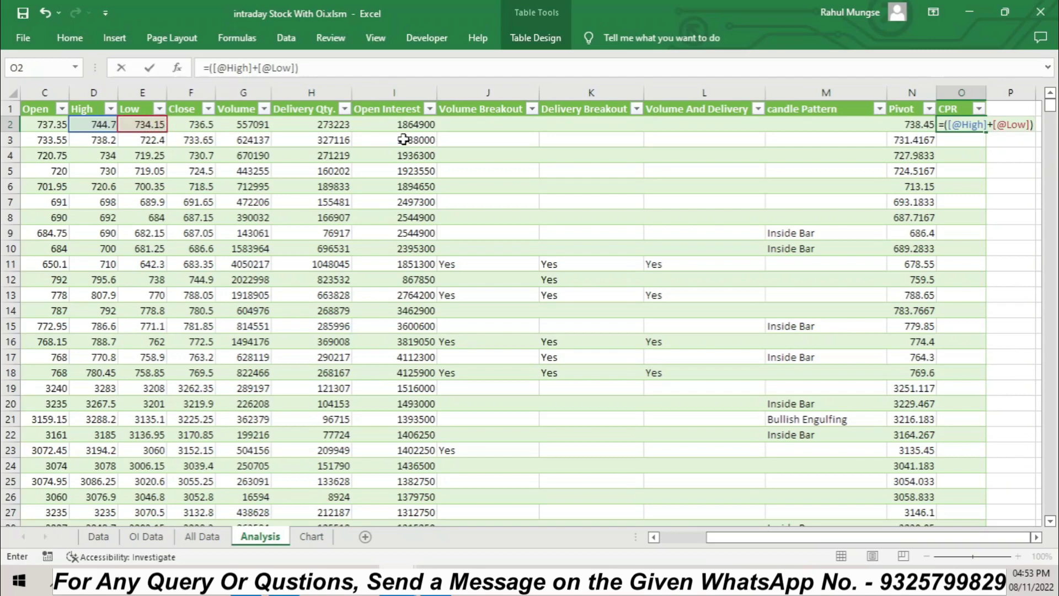
pyautogui.write('/2')
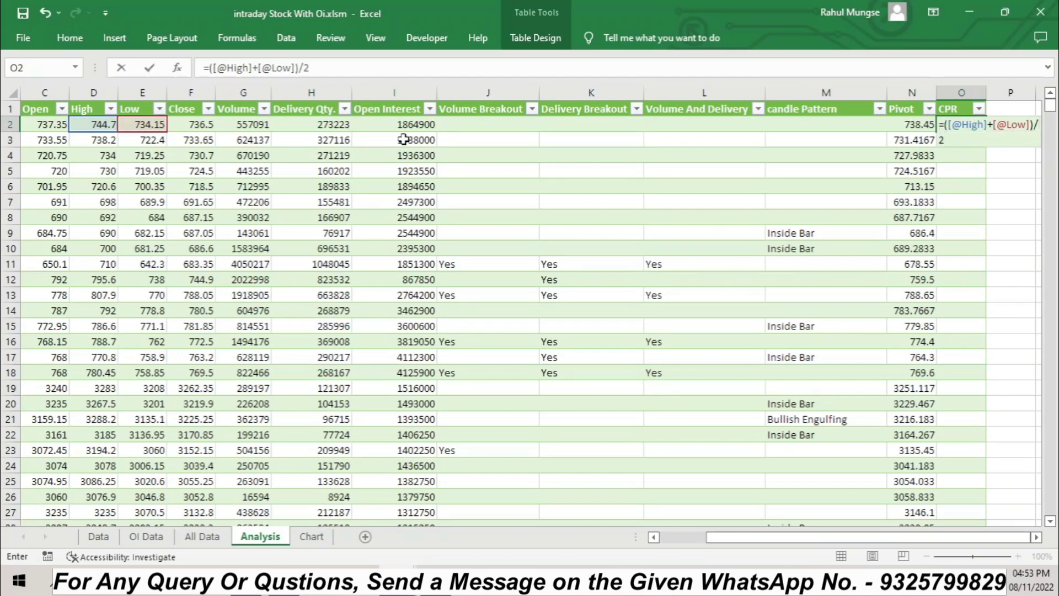
pyautogui.click(324, 69)
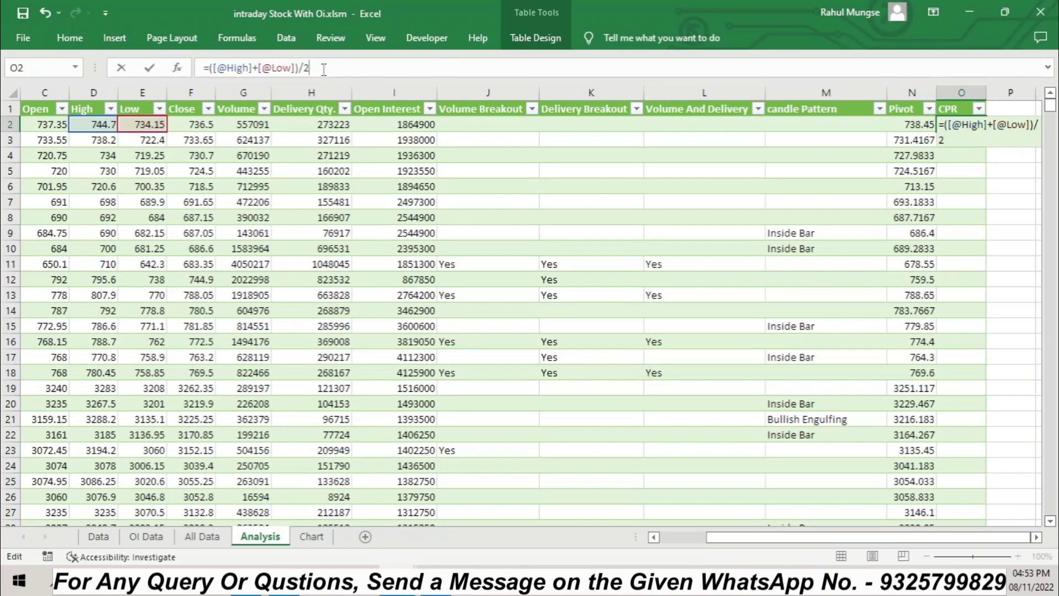
pyautogui.write(')')
pyautogui.click(210, 67)
pyautogui.write('(')
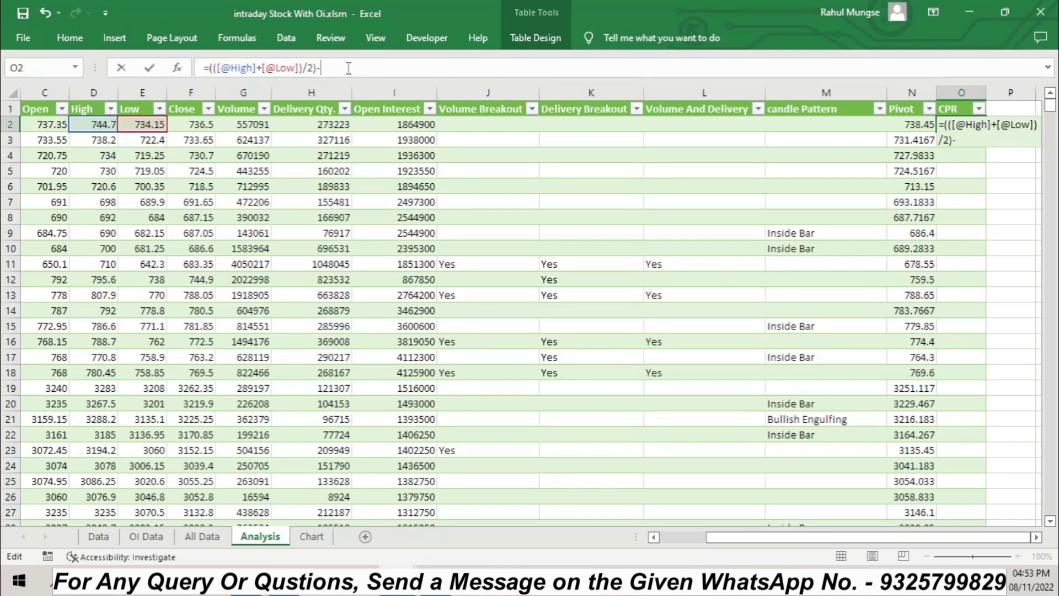
pyautogui.click(913, 121)
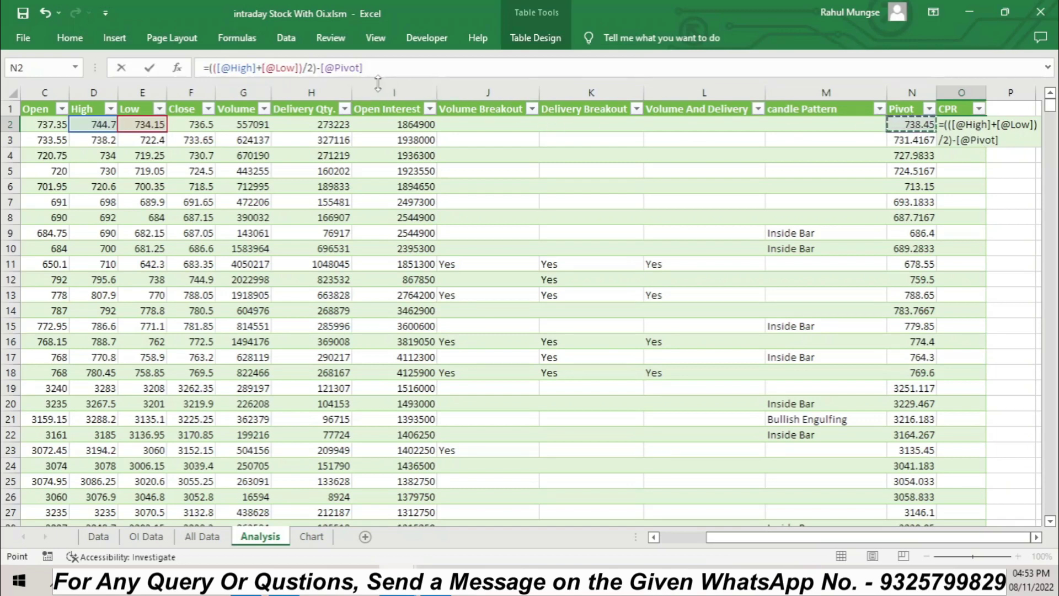
pyautogui.write(')')
pyautogui.click(210, 69)
pyautogui.write('(')
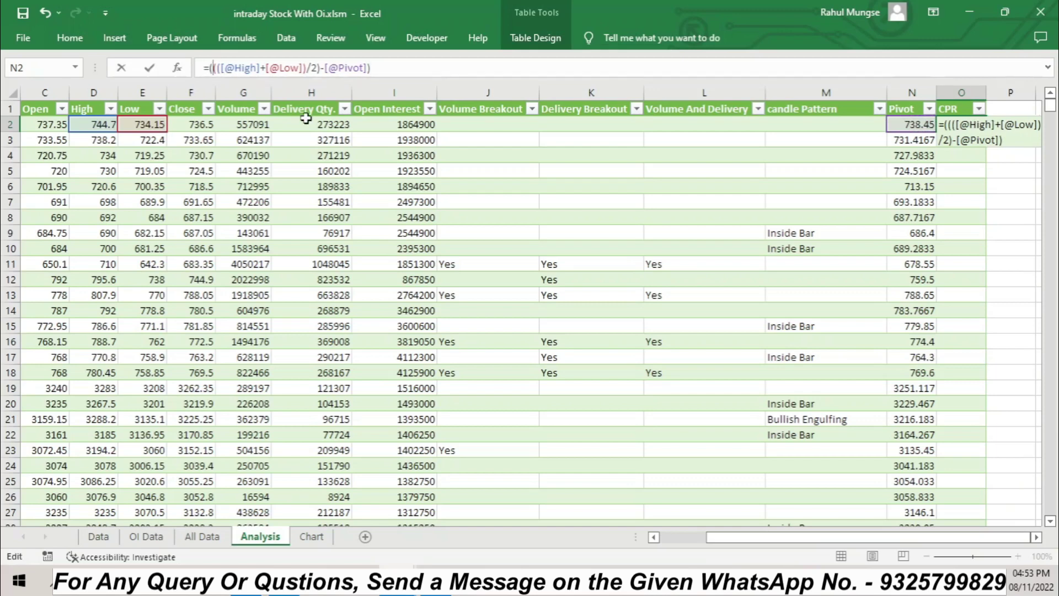
pyautogui.click(393, 71)
pyautogui.write('*2')
pyautogui.press('Return')
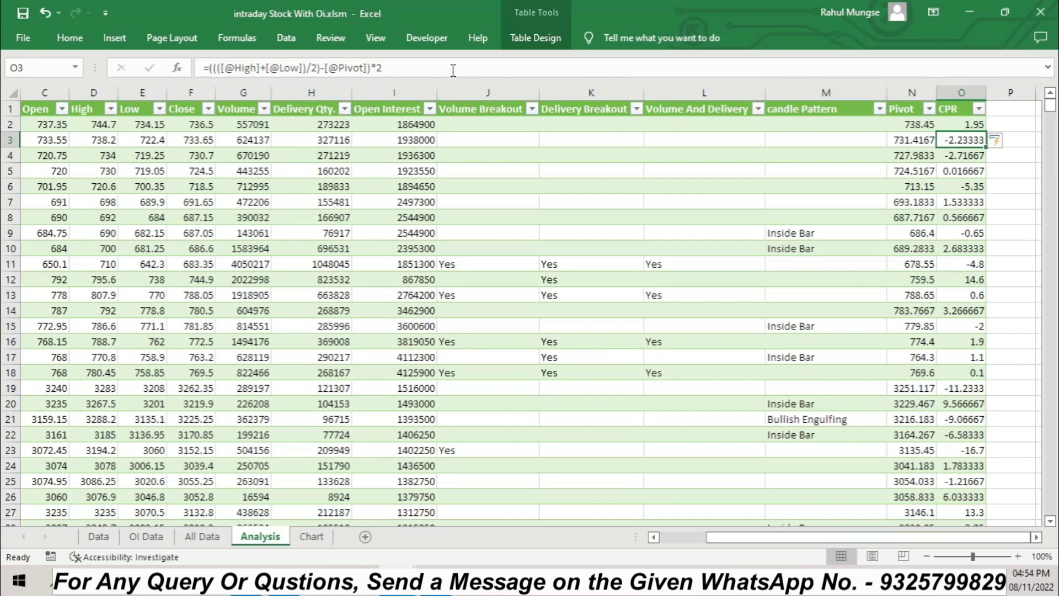
pyautogui.click(415, 67)
pyautogui.write(')')
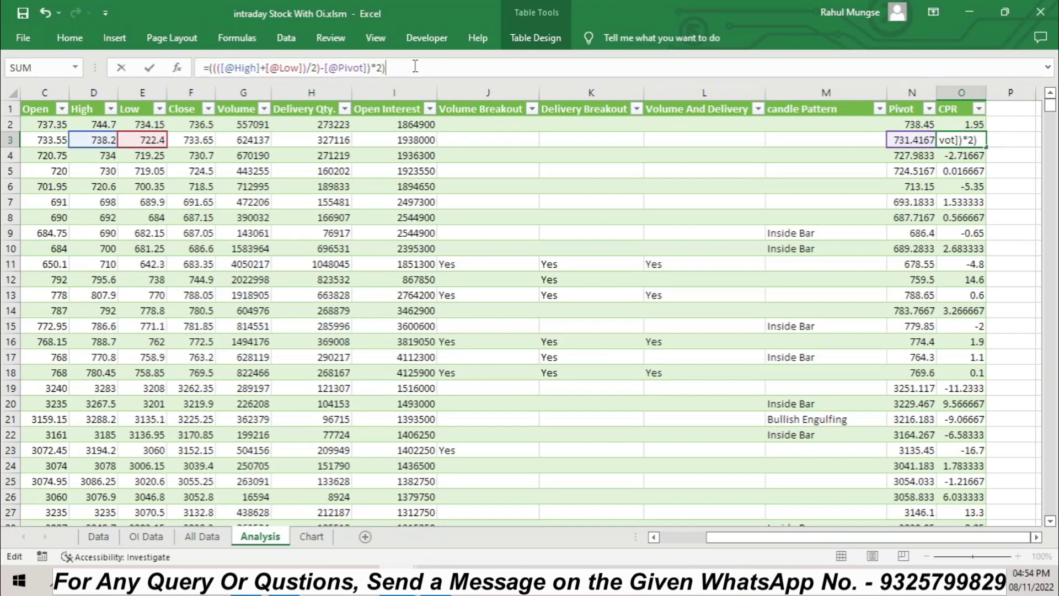
pyautogui.click(210, 68)
pyautogui.write('ABS')
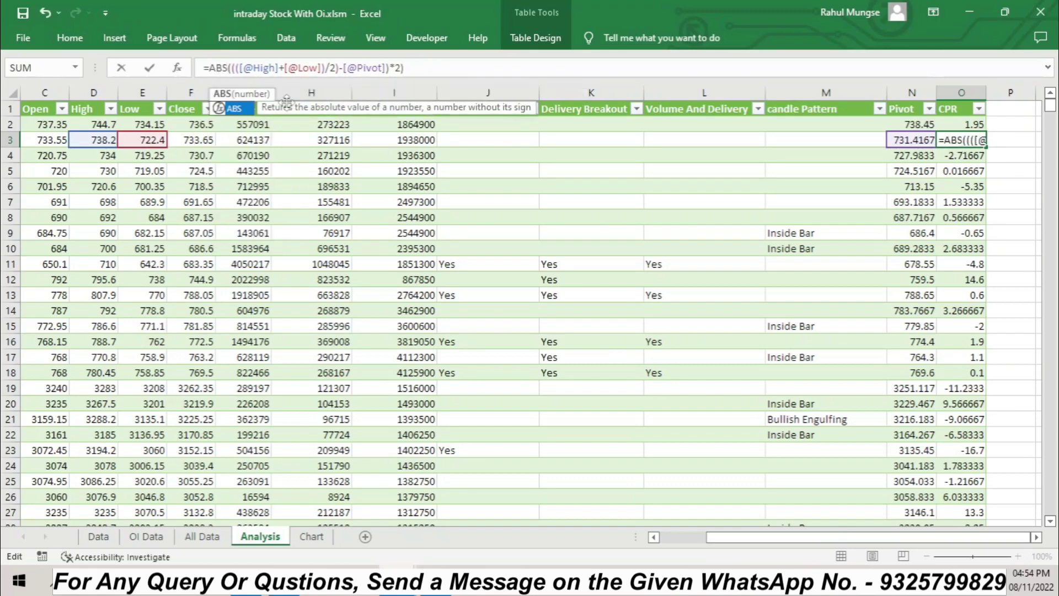
pyautogui.hotkey('shift', 'F10')
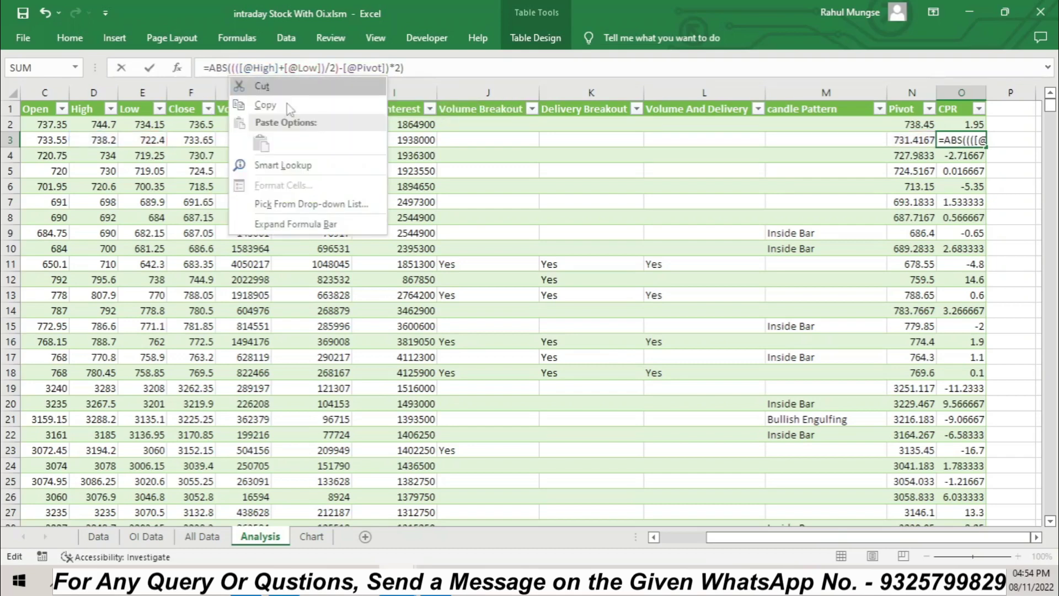
pyautogui.press('Escape')
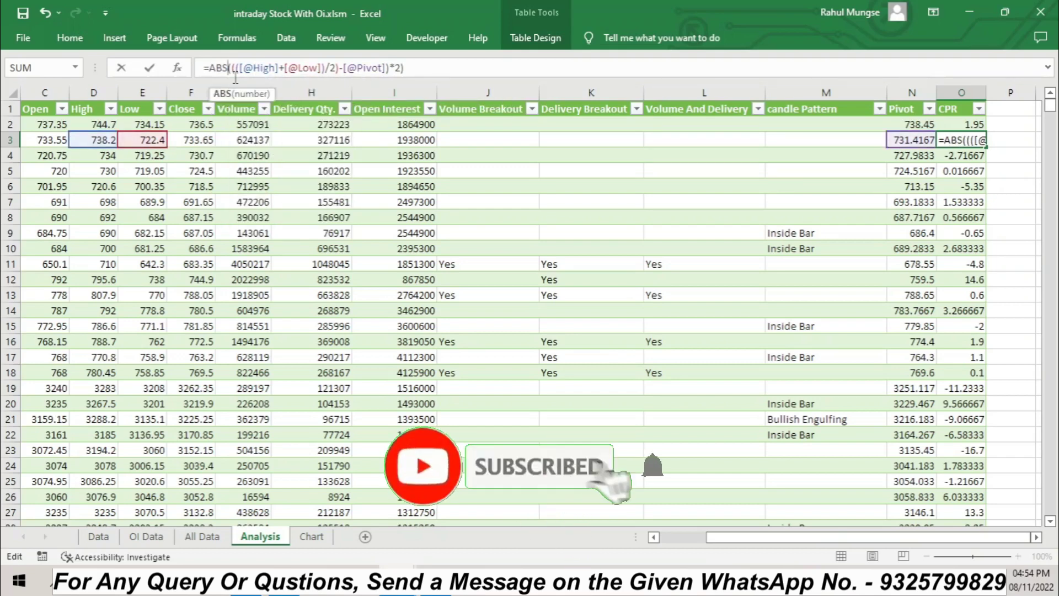
pyautogui.press('Return')
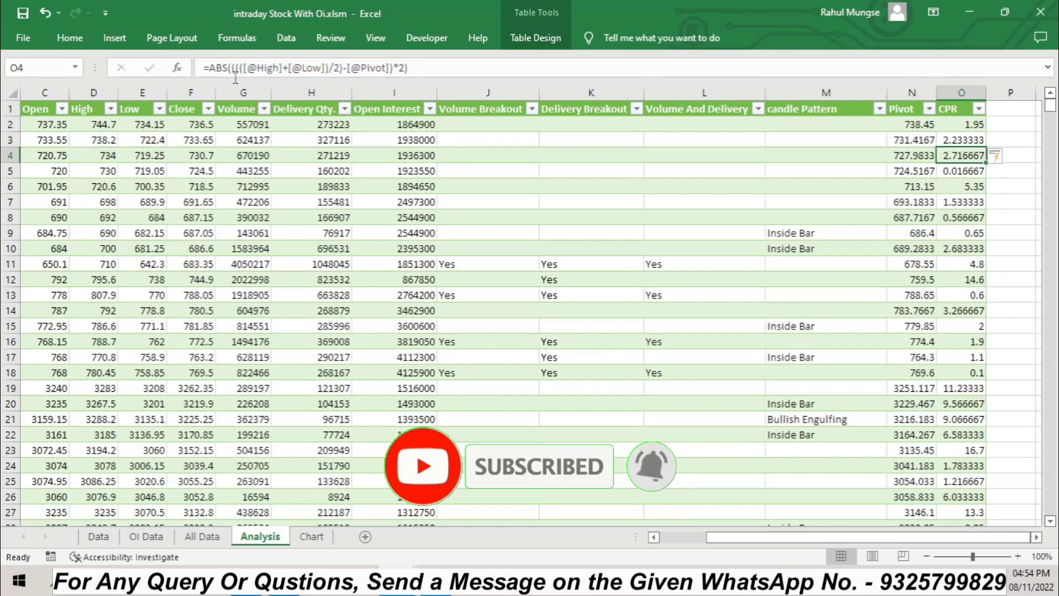
# Format all values in the CPR column from O2 down as numbers with two decimal places
pyautogui.click(966, 124)
pyautogui.hotkey('ctrl', 'shift', 'Down')
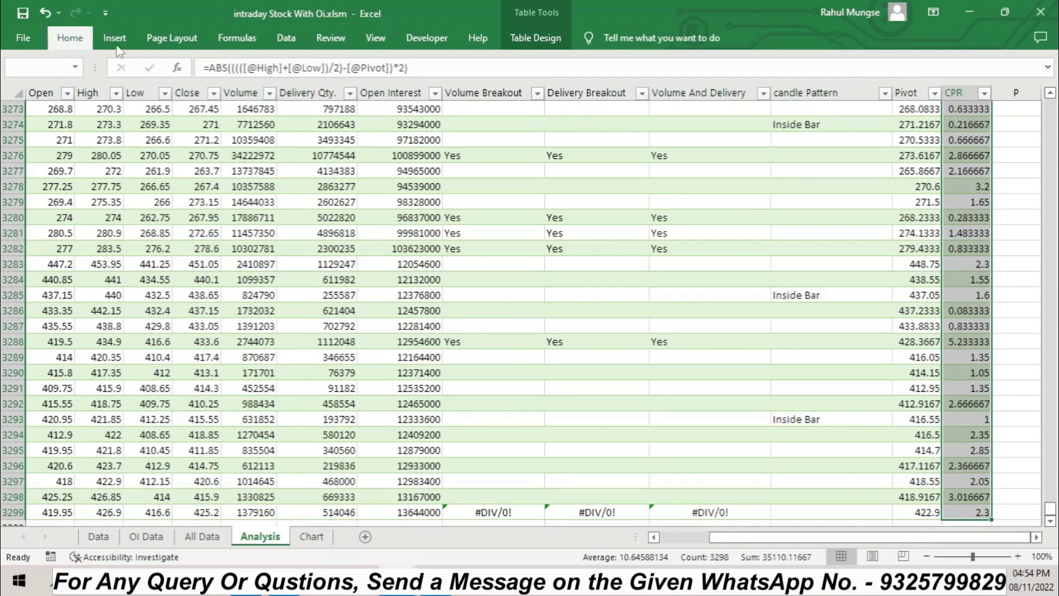
pyautogui.click(70, 38)
pyautogui.click(576, 93)
pyautogui.click(576, 93)
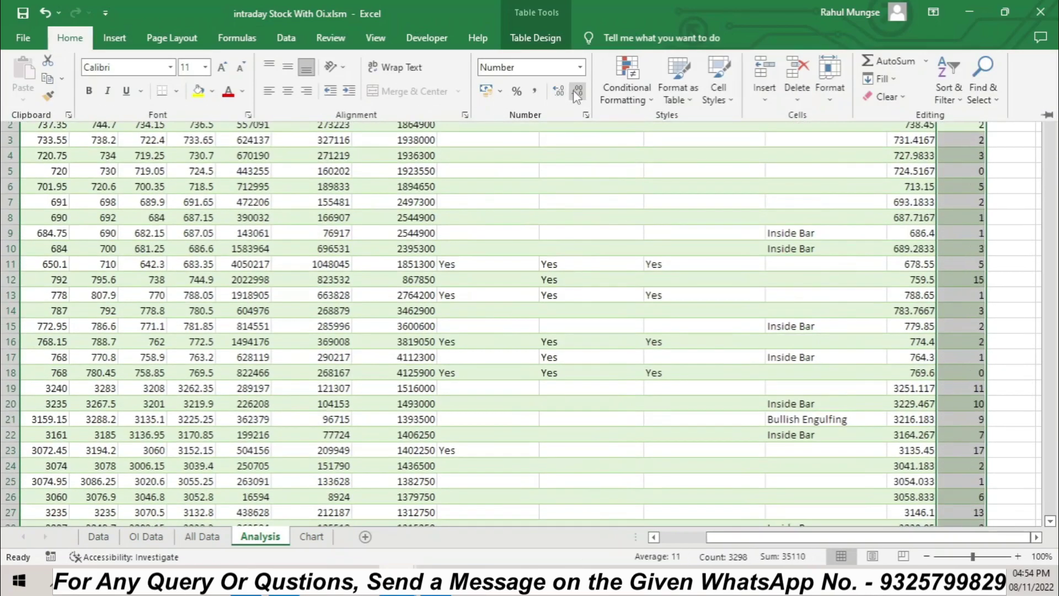
pyautogui.click(563, 93)
pyautogui.click(563, 92)
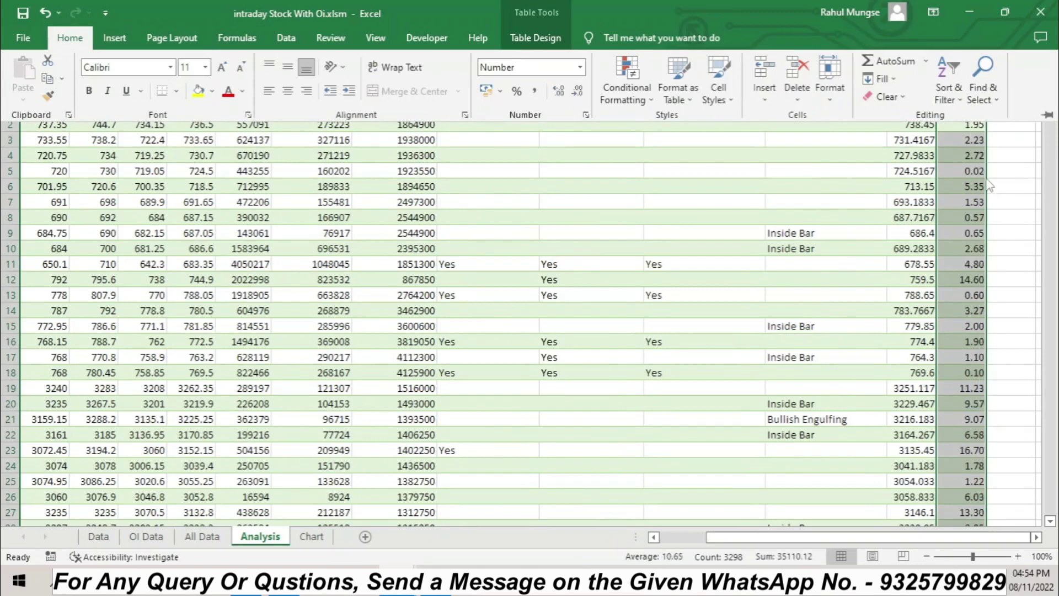
pyautogui.click(1004, 166)
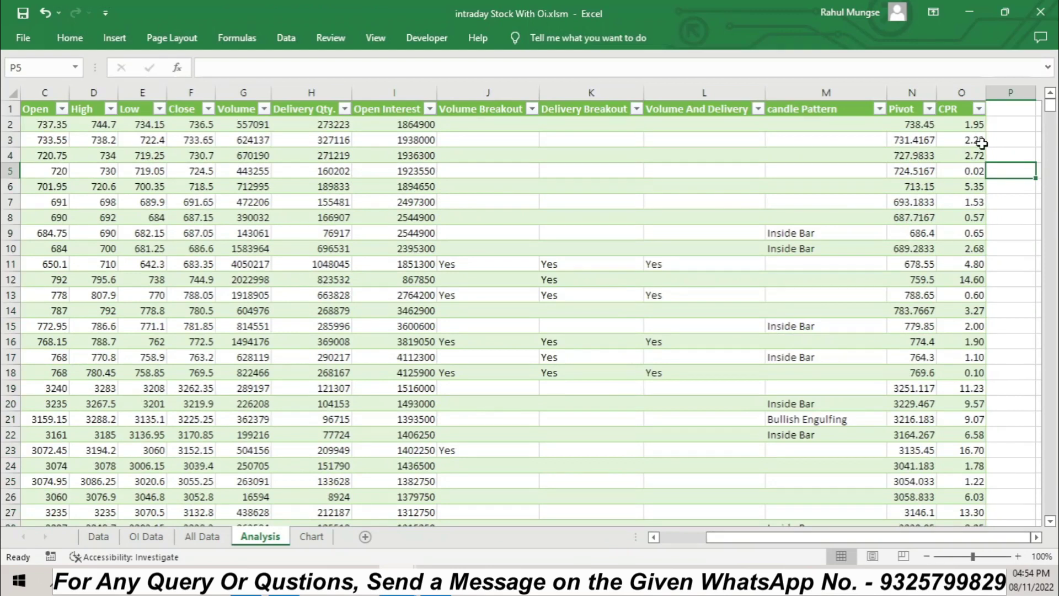
# Add a table column headed "CPR scan" in P1, beside the CPR column
pyautogui.click(996, 114)
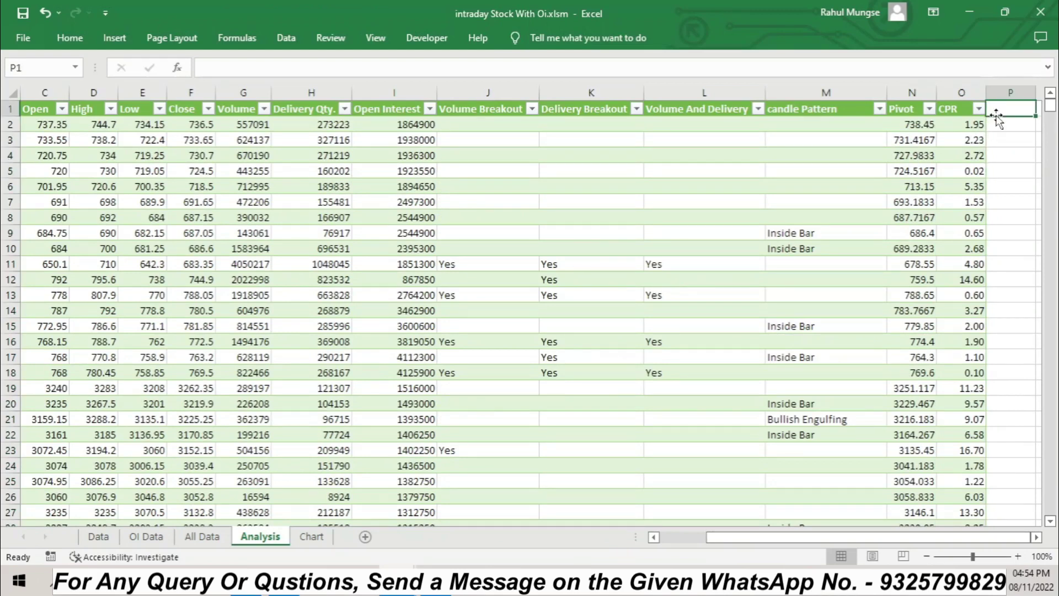
pyautogui.write('Cpr')
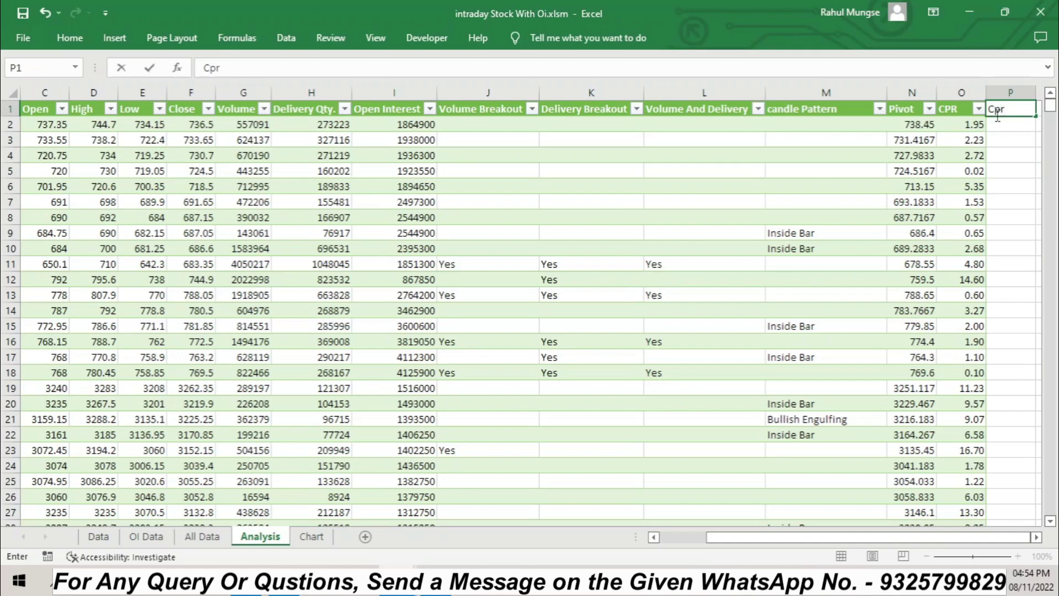
pyautogui.press('BackSpace')
pyautogui.press('BackSpace')
pyautogui.write('PR SCan')
pyautogui.press('BackSpace')
pyautogui.press('BackSpace')
pyautogui.press('BackSpace')
pyautogui.write('c')
pyautogui.write('sn')
pyautogui.press('BackSpace')
pyautogui.press('BackSpace')
pyautogui.press('BackSpace')
pyautogui.press('BackSpace')
pyautogui.press('BackSpace')
pyautogui.press('BackSpace')
pyautogui.press('BackSpace')
pyautogui.press('BackSpace')
pyautogui.write('C')
pyautogui.write('R scan')
pyautogui.click(993, 128)
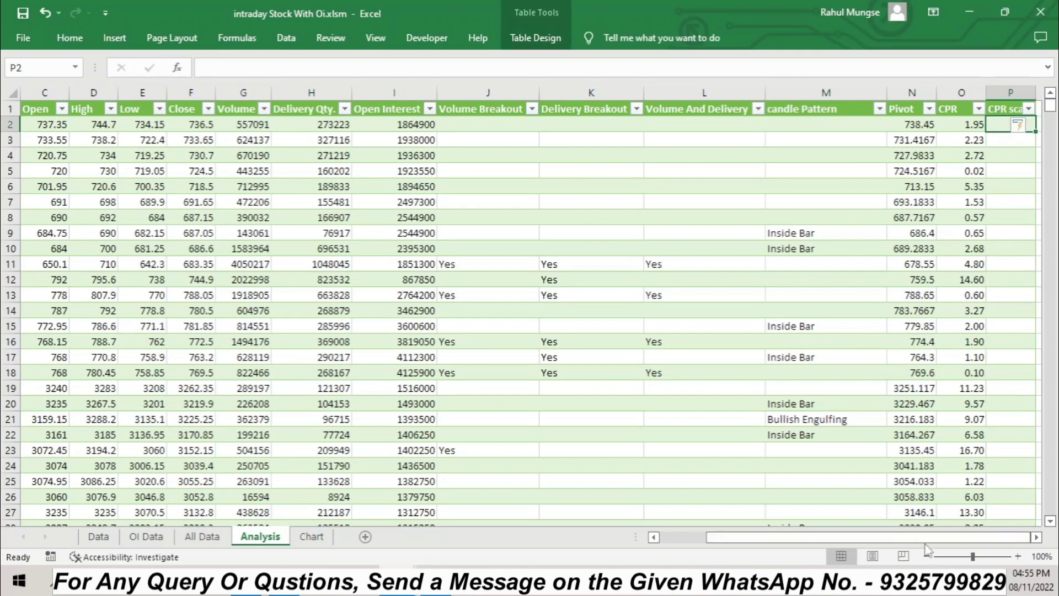
pyautogui.press('Right')
pyautogui.press('Right')
pyautogui.press('Right')
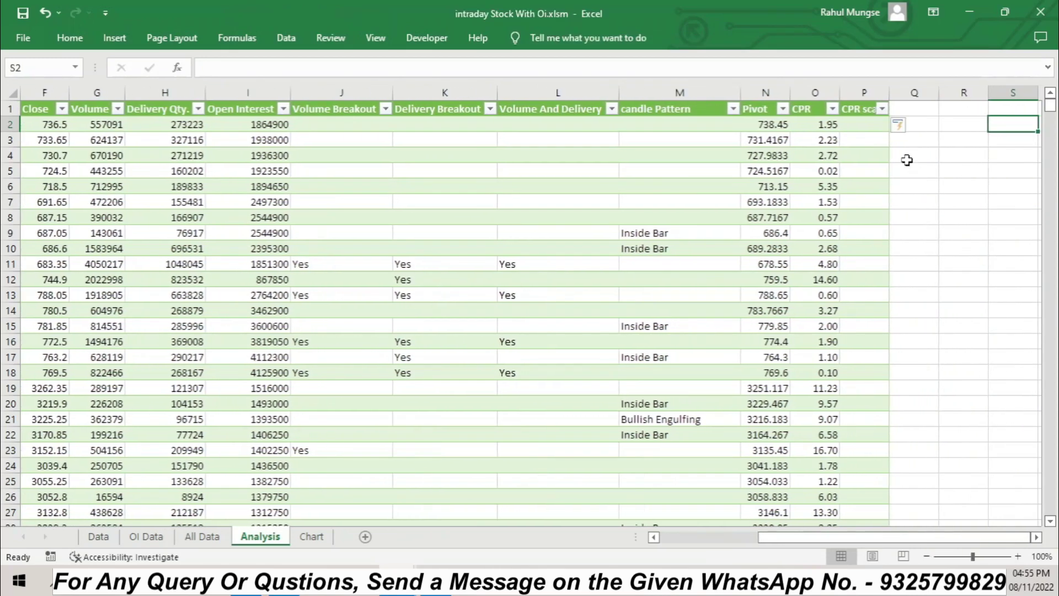
pyautogui.click(868, 120)
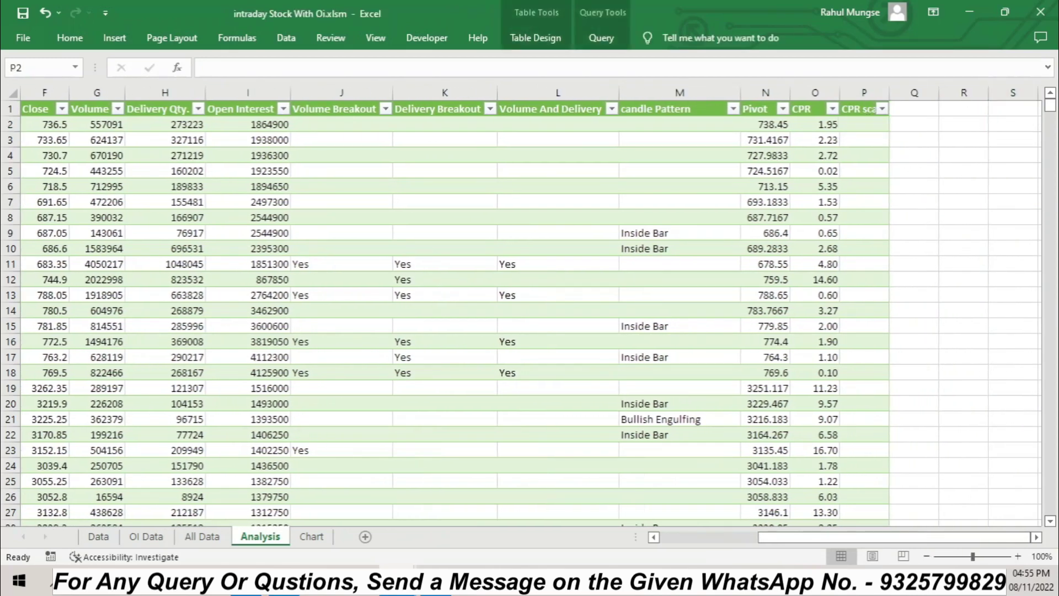
pyautogui.click(871, 129)
pyautogui.write('=IF(')
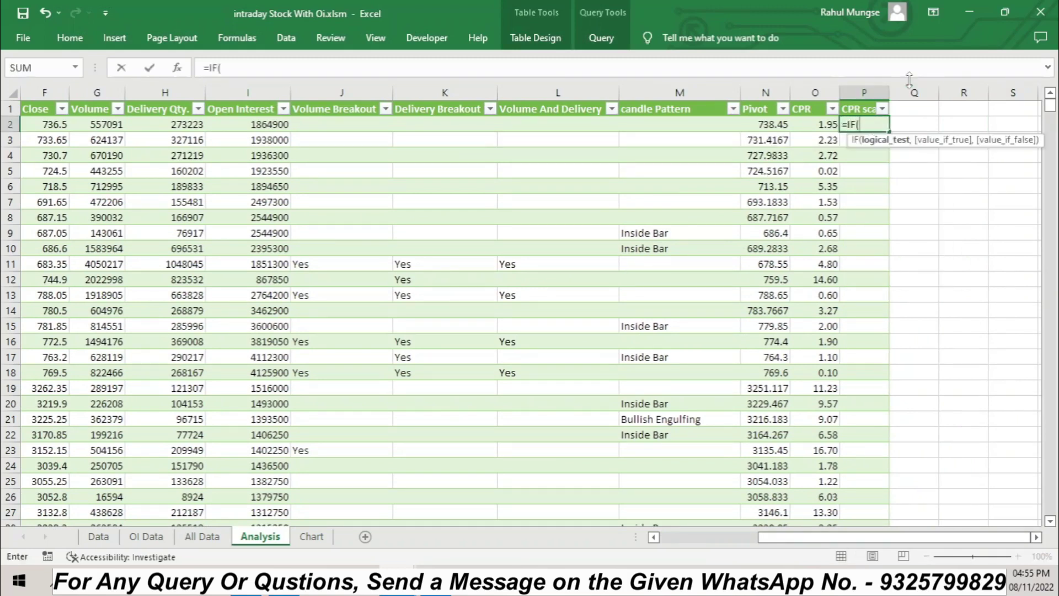
pyautogui.click(805, 130)
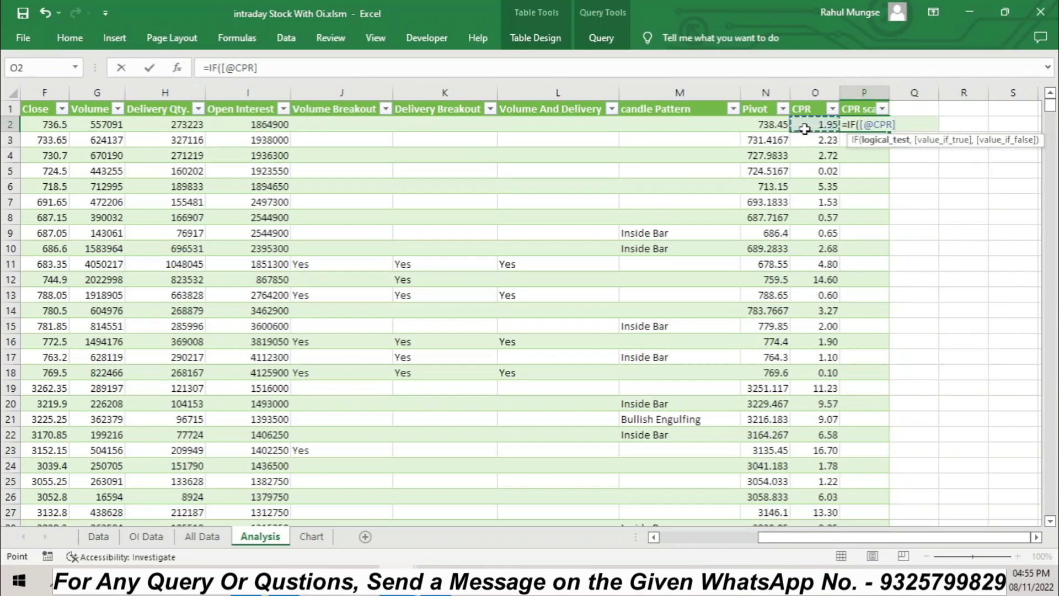
pyautogui.write('<MIN(')
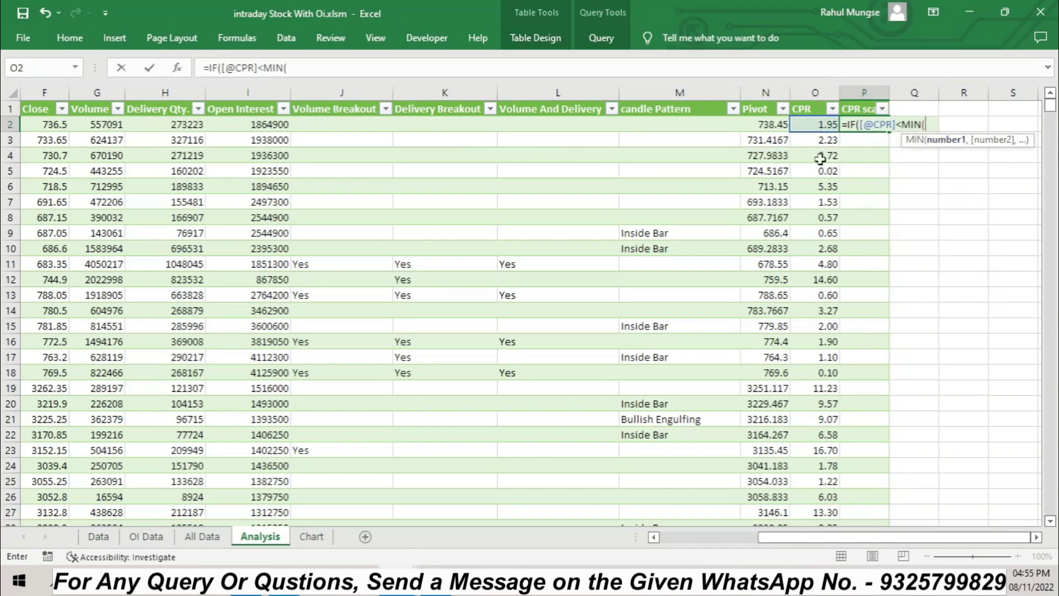
pyautogui.moveTo(817, 137); pyautogui.dragTo(815, 276)
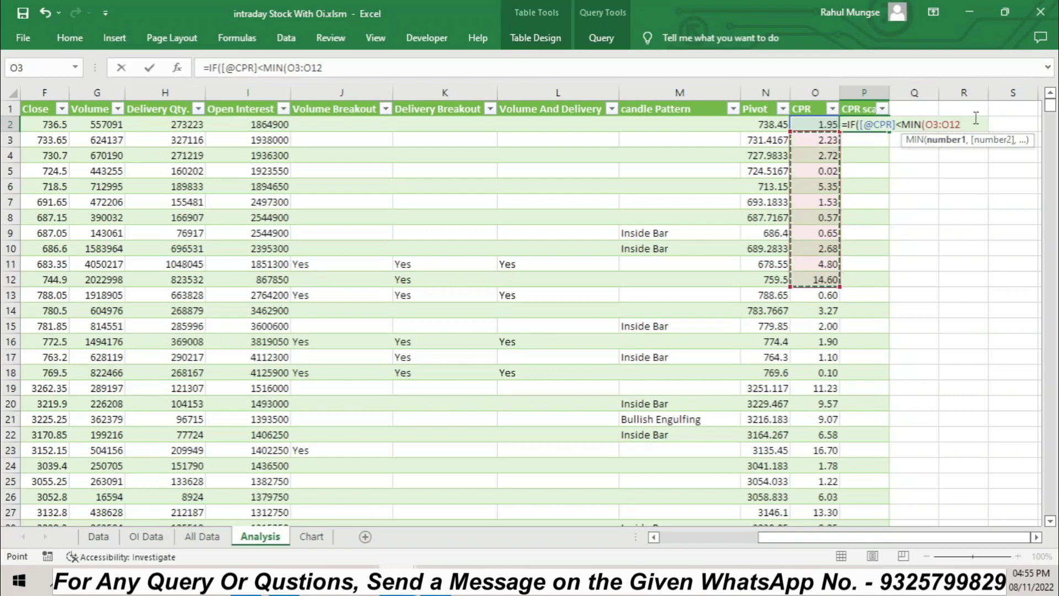
pyautogui.write(')')
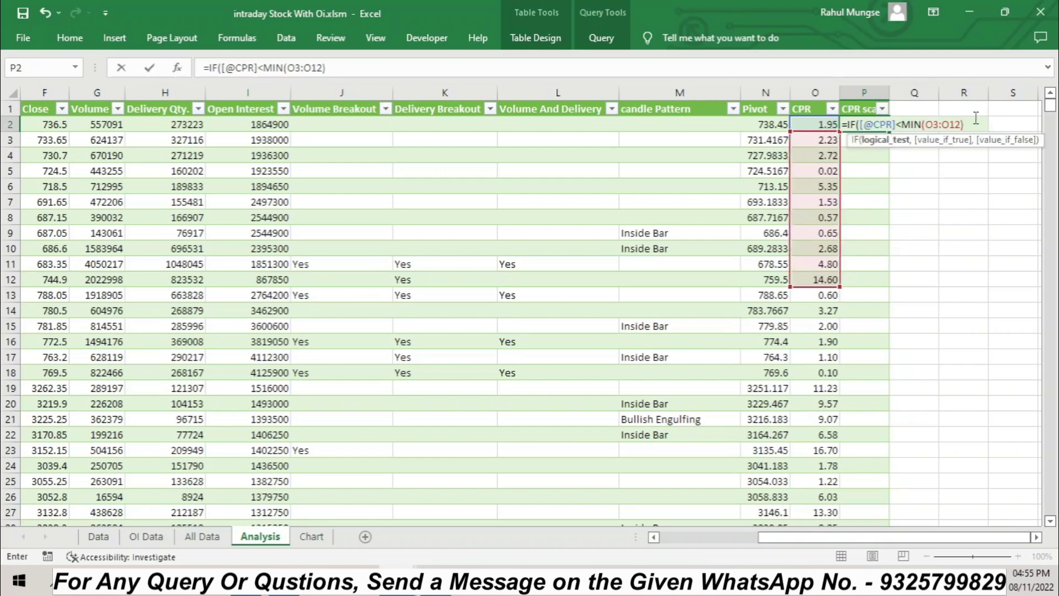
# Complete the P2 IF formula so it returns "Yes" when the test is true and an empty string otherwise
pyautogui.write(',')
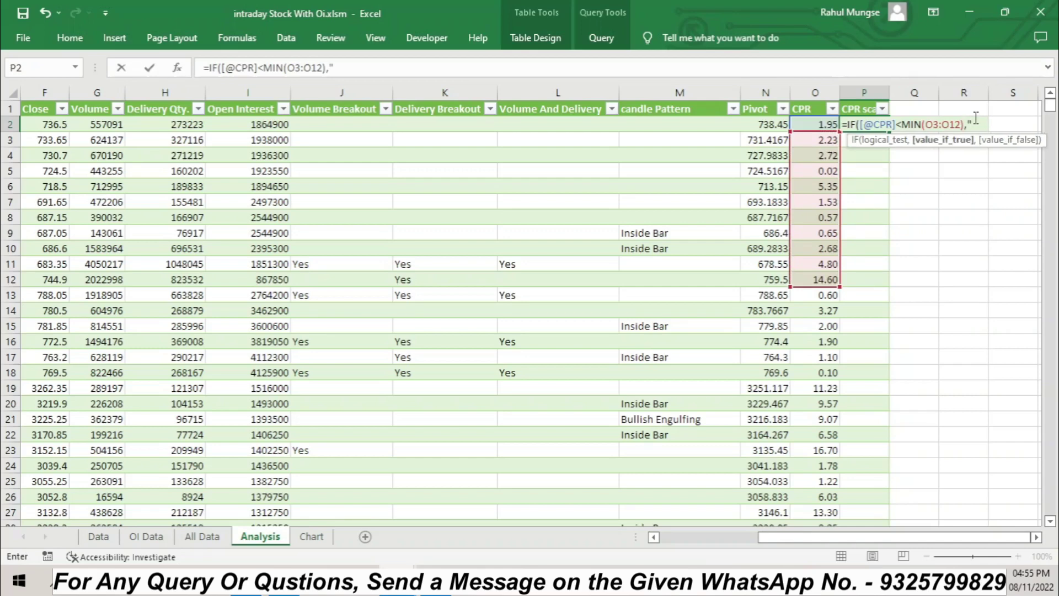
pyautogui.write('"Yes')
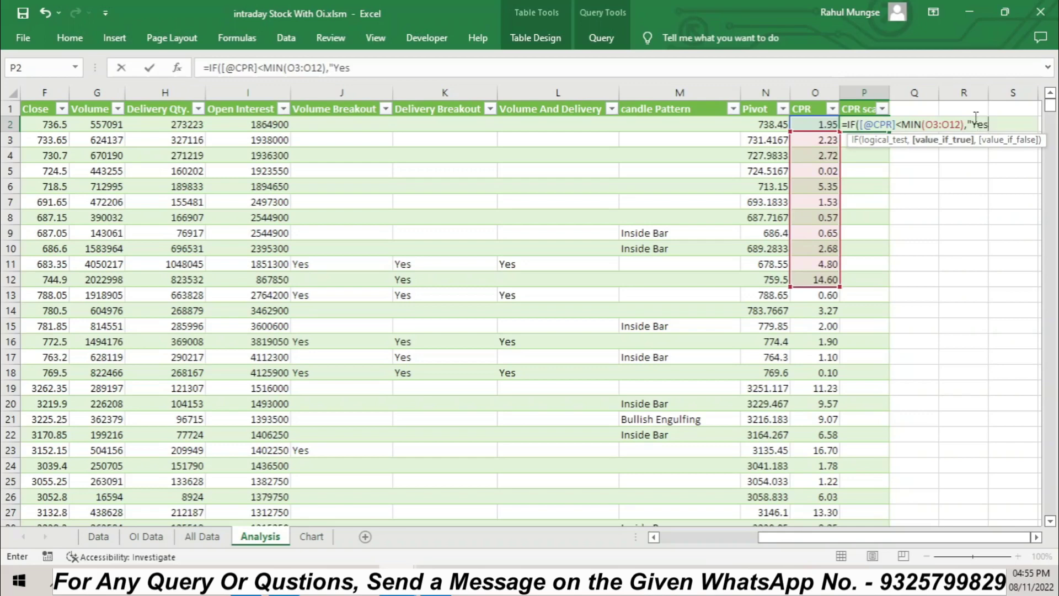
pyautogui.write('",')
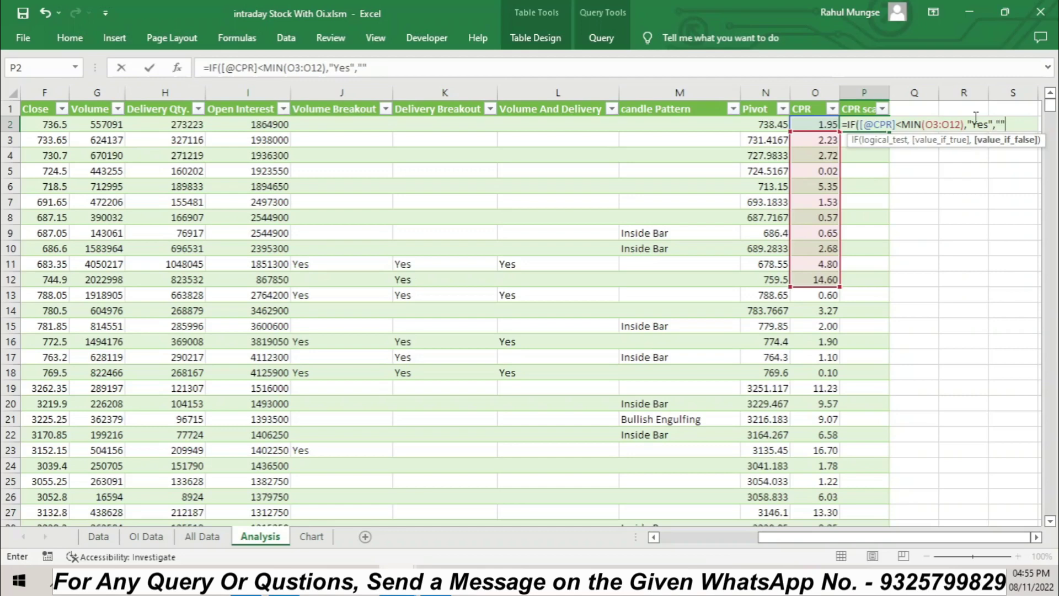
pyautogui.write('"")')
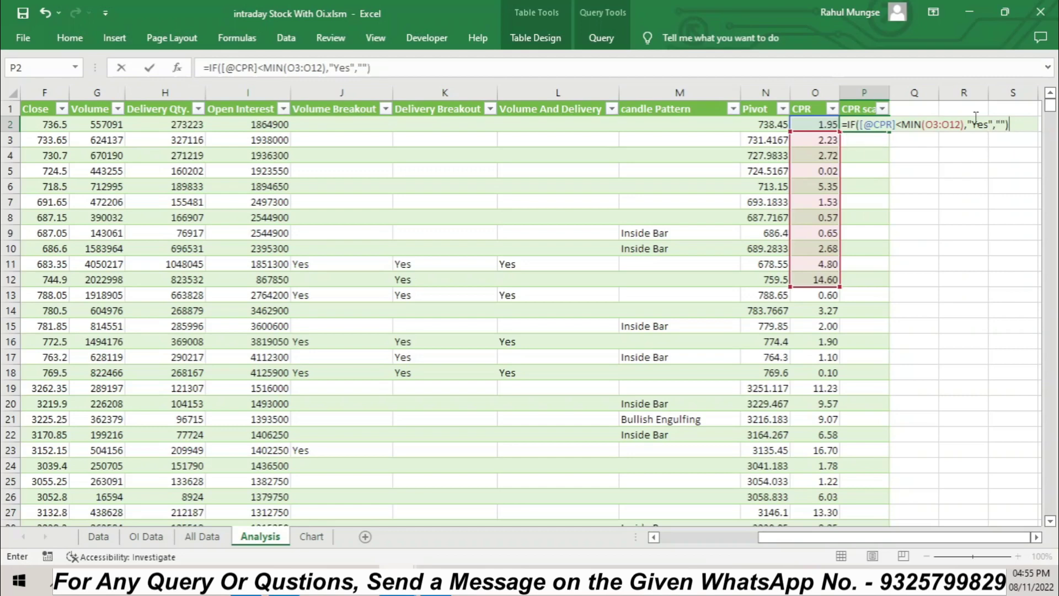
pyautogui.press('Return')
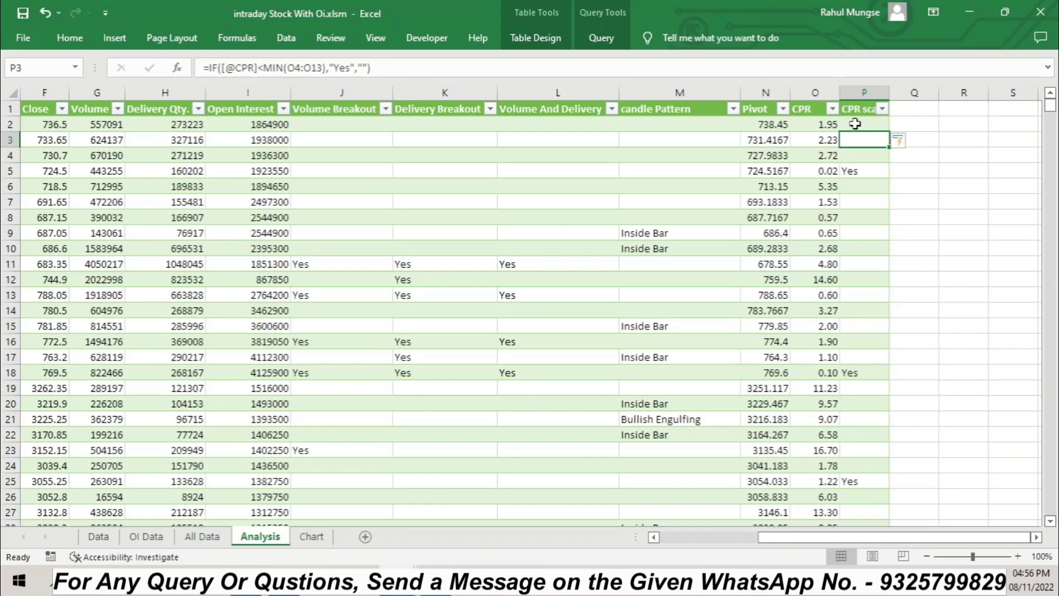
# Add a table column headed "OI Breakout" in Q1 and auto-fit the widths of columns P and Q
pyautogui.click(945, 197)
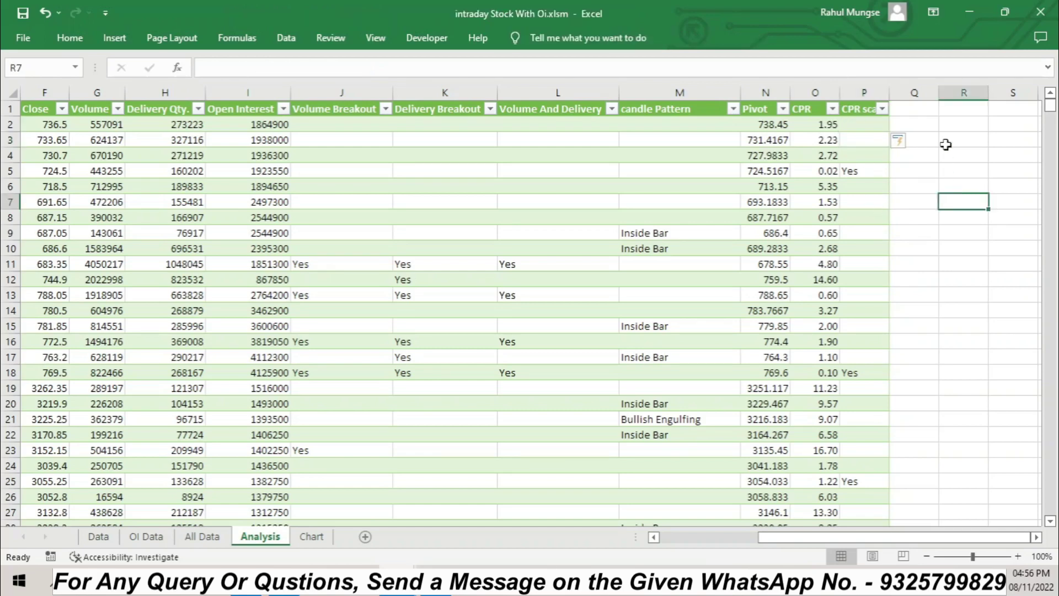
pyautogui.click(906, 108)
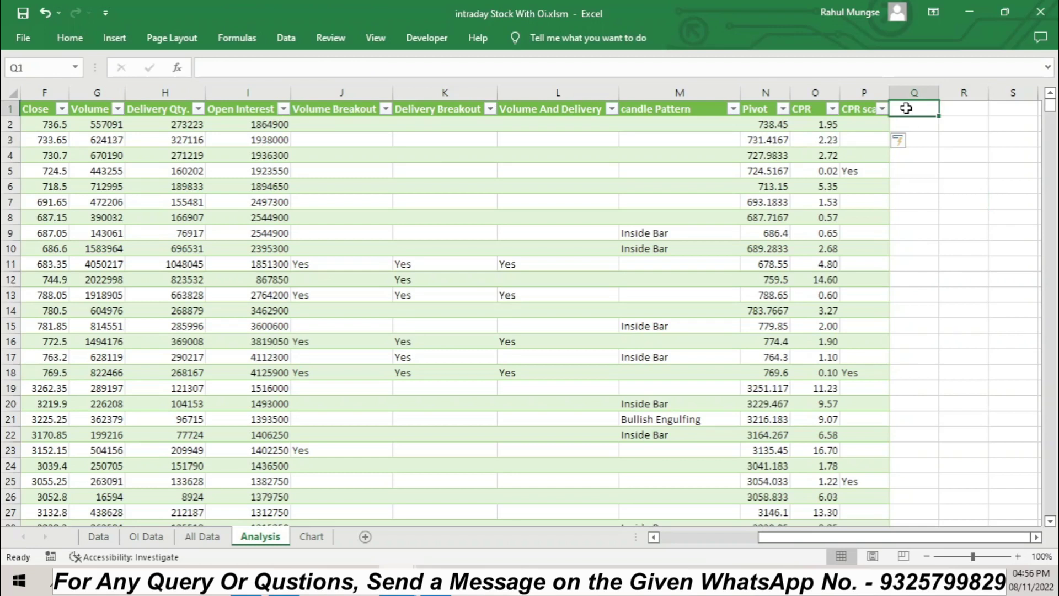
pyautogui.write('OI Break')
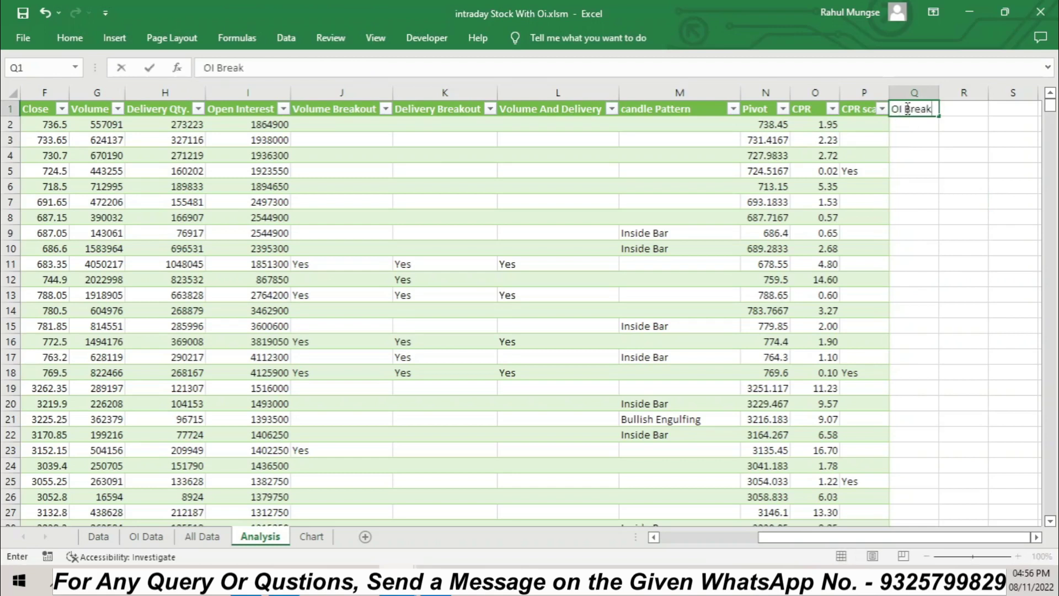
pyautogui.write('out')
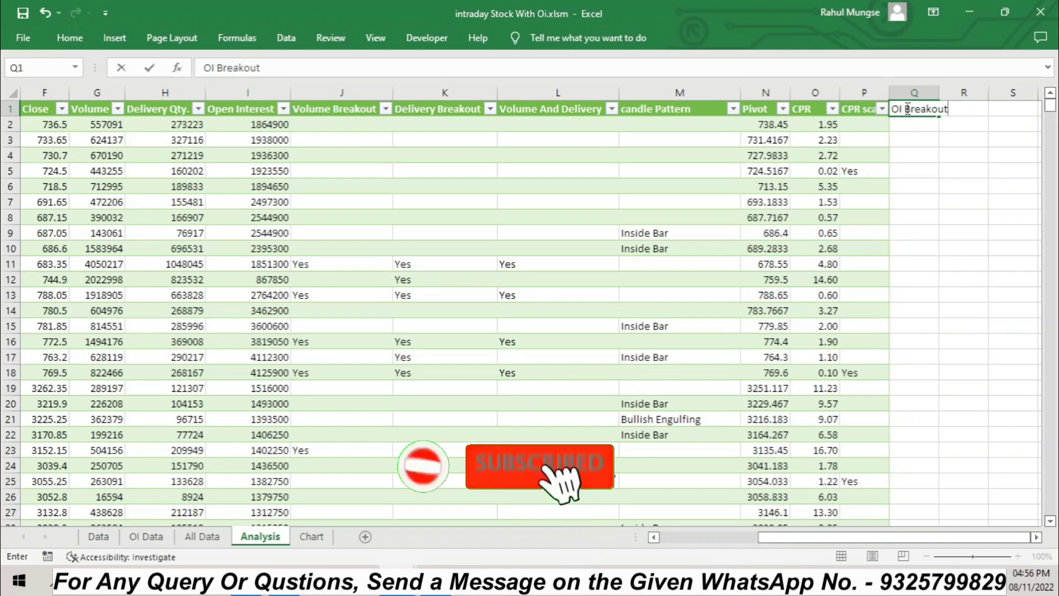
pyautogui.press('Return')
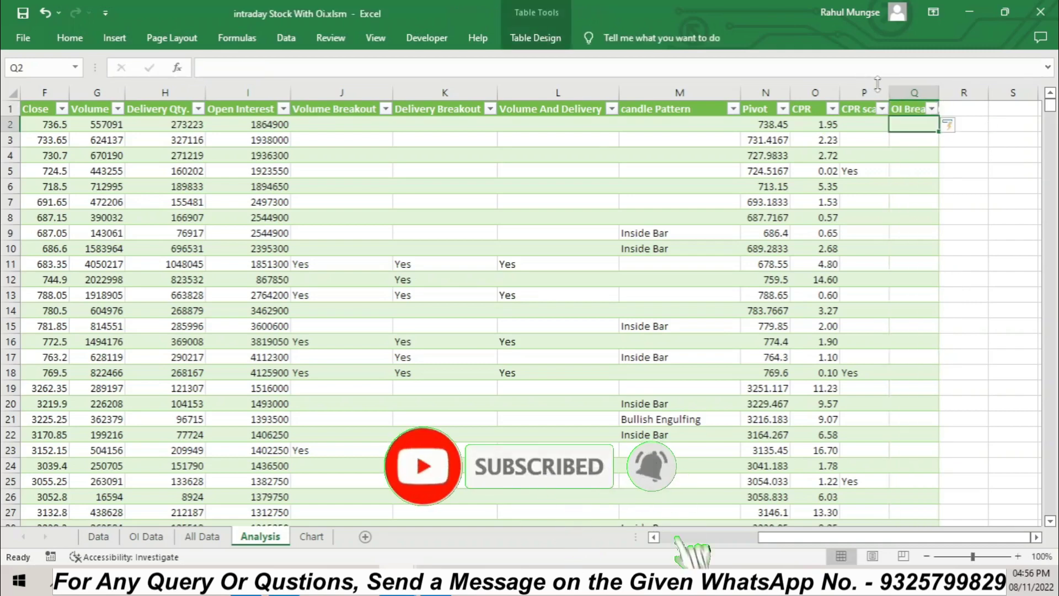
pyautogui.doubleClick(889, 92)
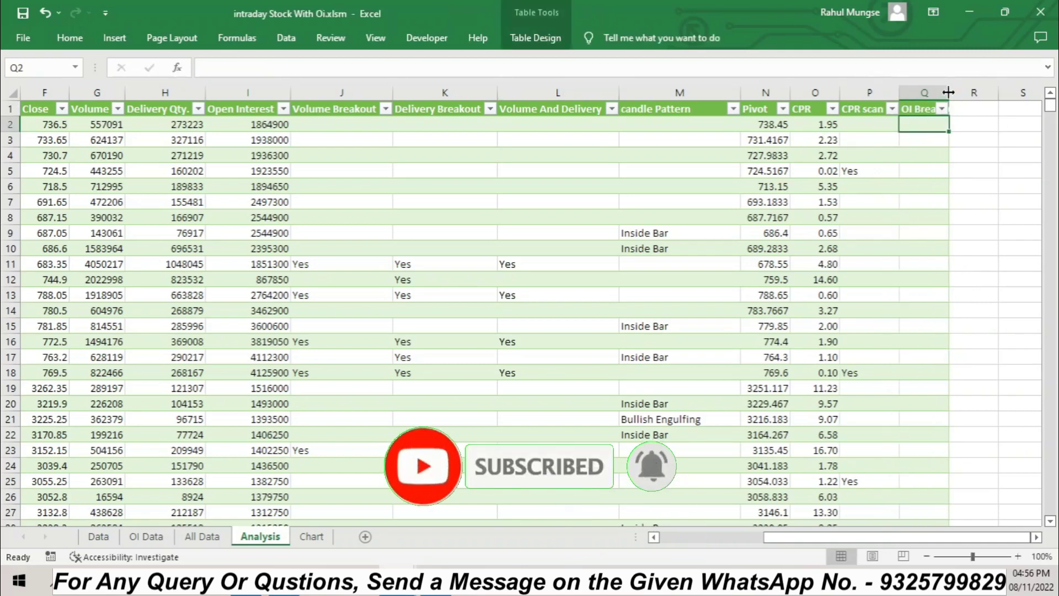
pyautogui.doubleClick(949, 92)
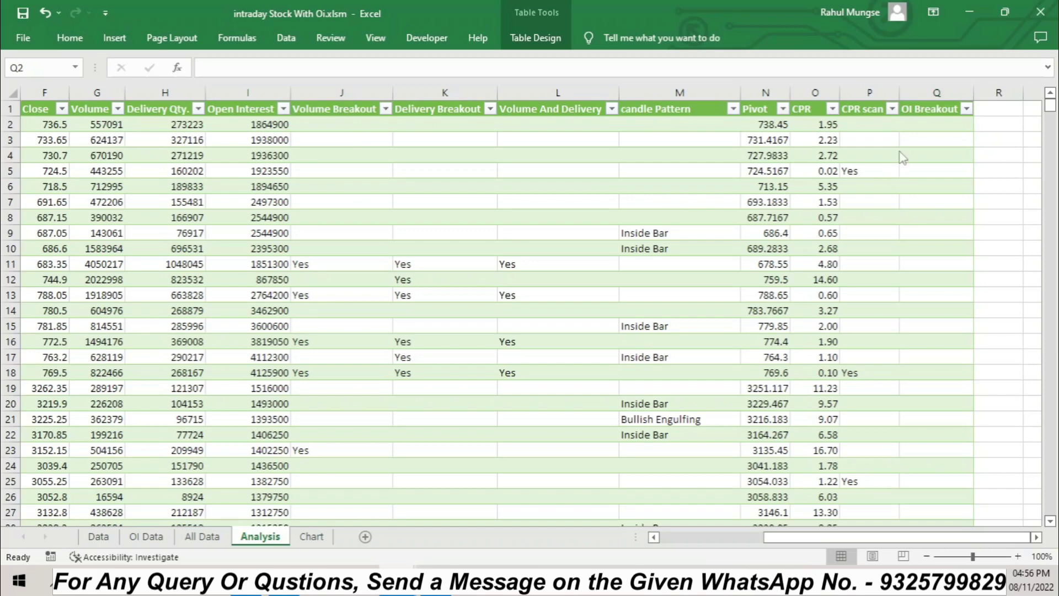
pyautogui.click(934, 126)
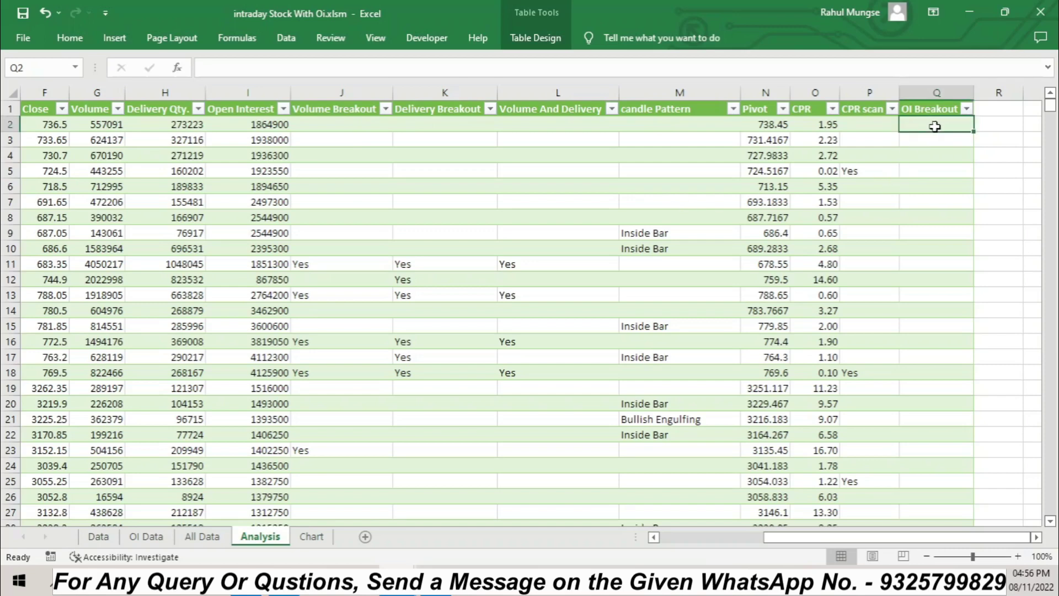
pyautogui.write('if')
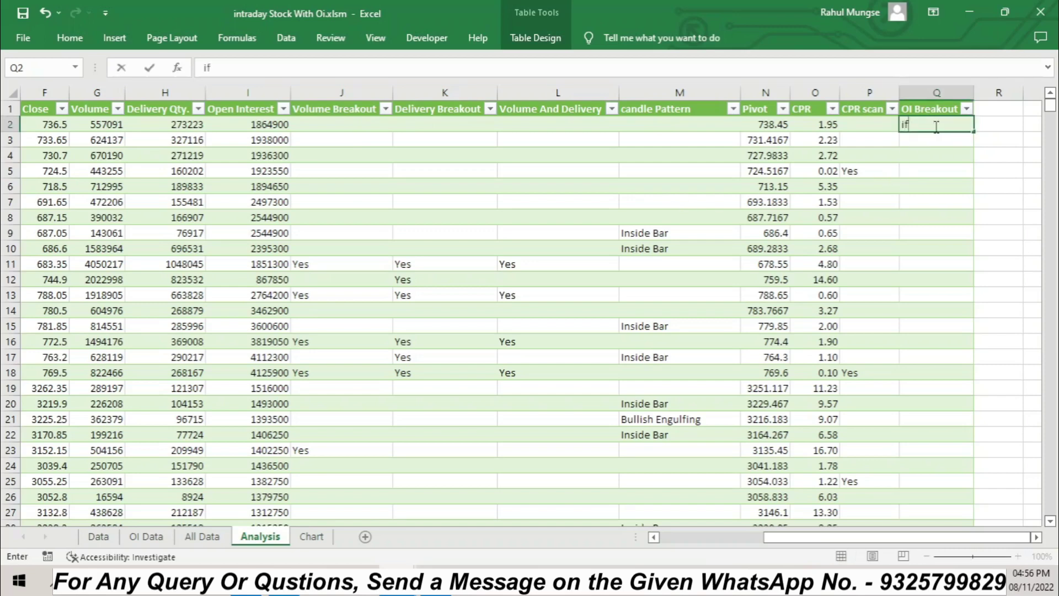
pyautogui.press('Tab')
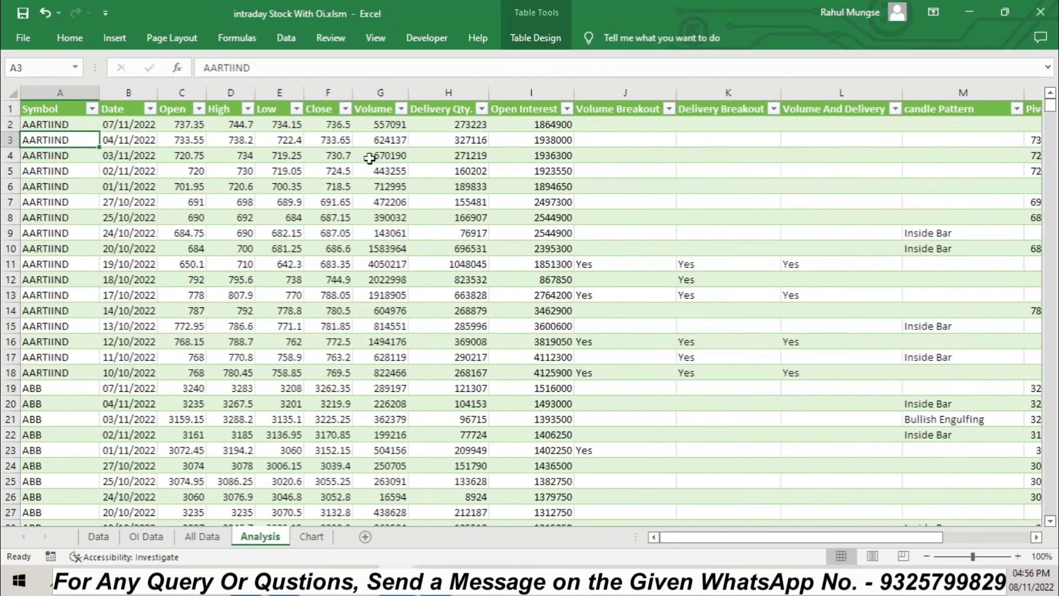
pyautogui.click(514, 128)
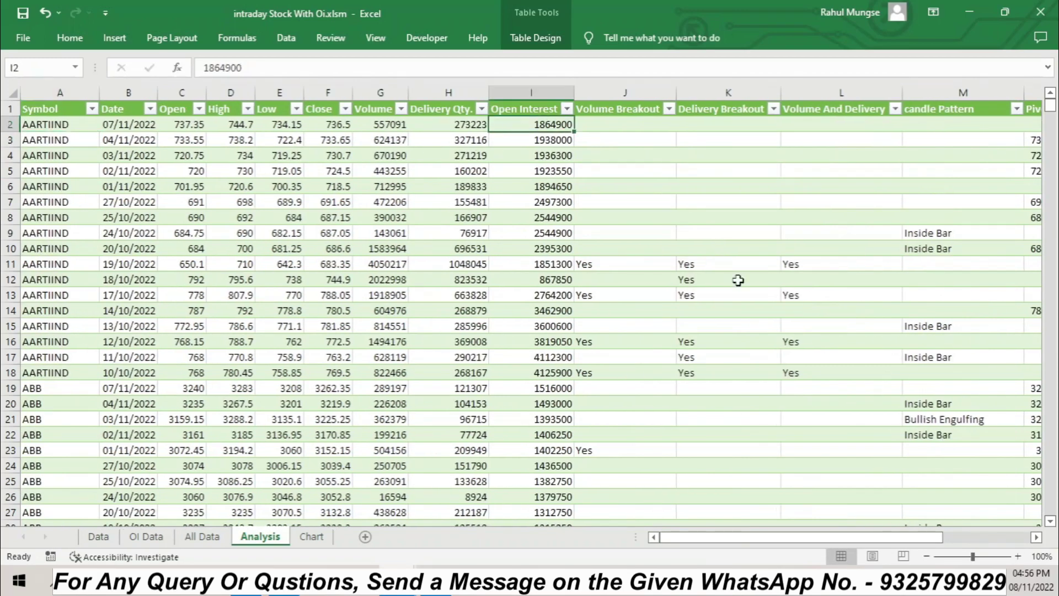
pyautogui.moveTo(680, 538); pyautogui.dragTo(768, 538)
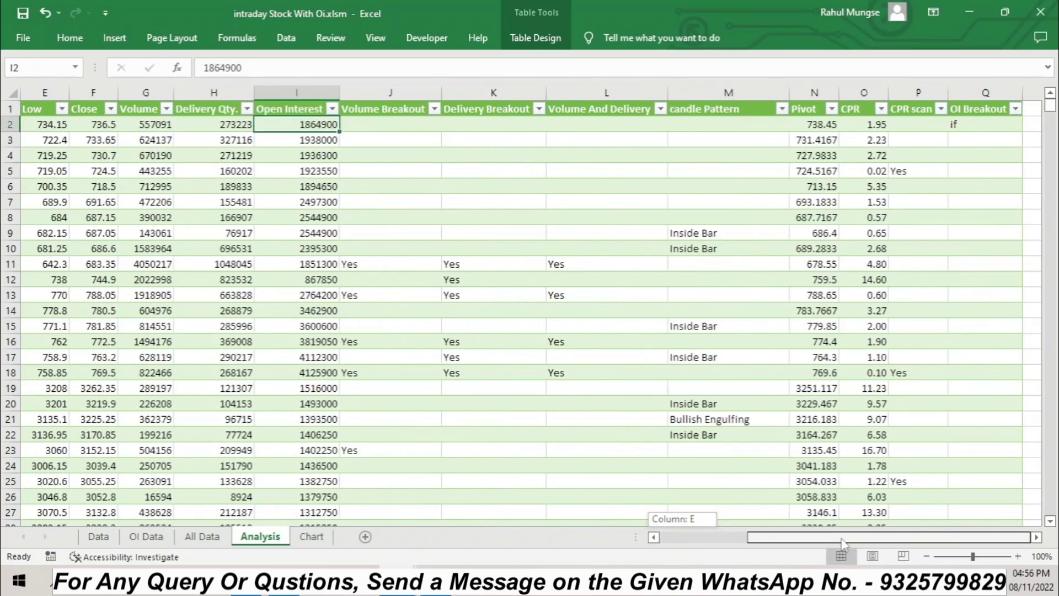
# Replace Q2's contents with the start of an IF formula testing whether the row's open interest exceeds the five-row average below, [@[Open Interest]]>AVERAGE(I3:I7)
pyautogui.click(977, 128)
pyautogui.press('BackSpace')
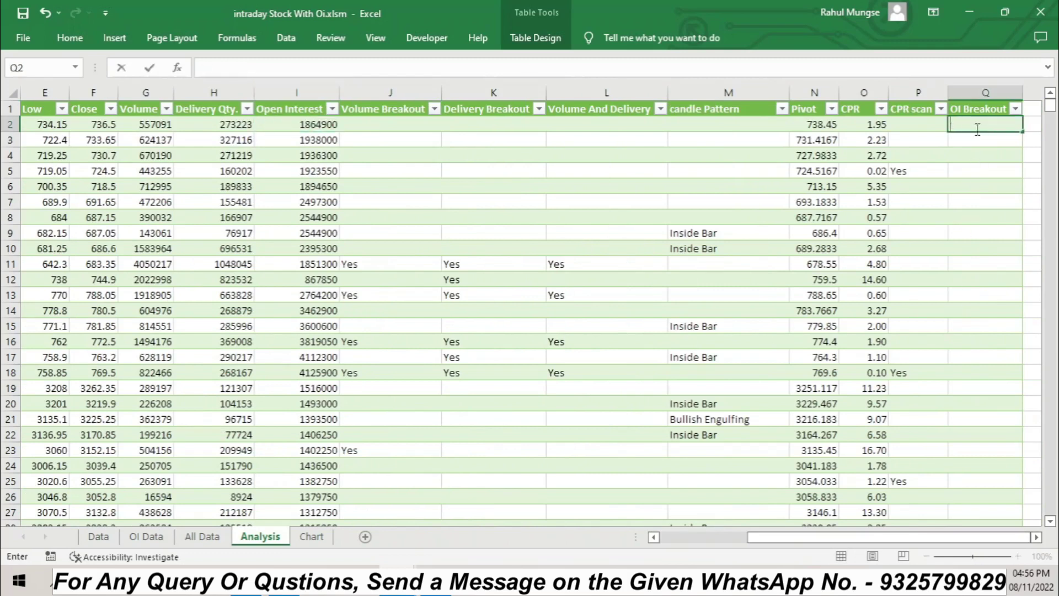
pyautogui.write('=if(')
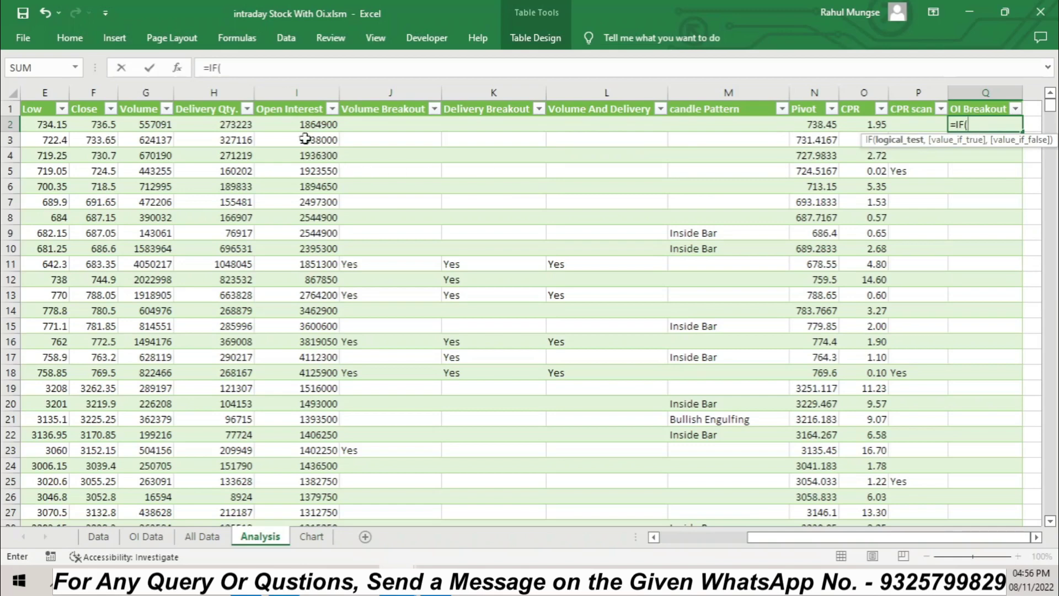
pyautogui.click(294, 123)
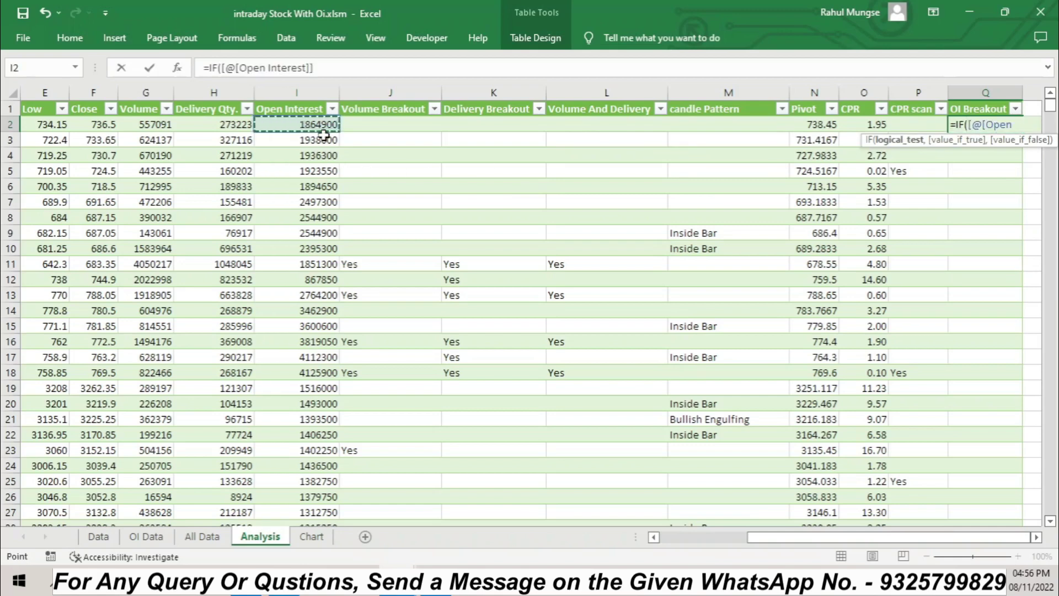
pyautogui.write('>')
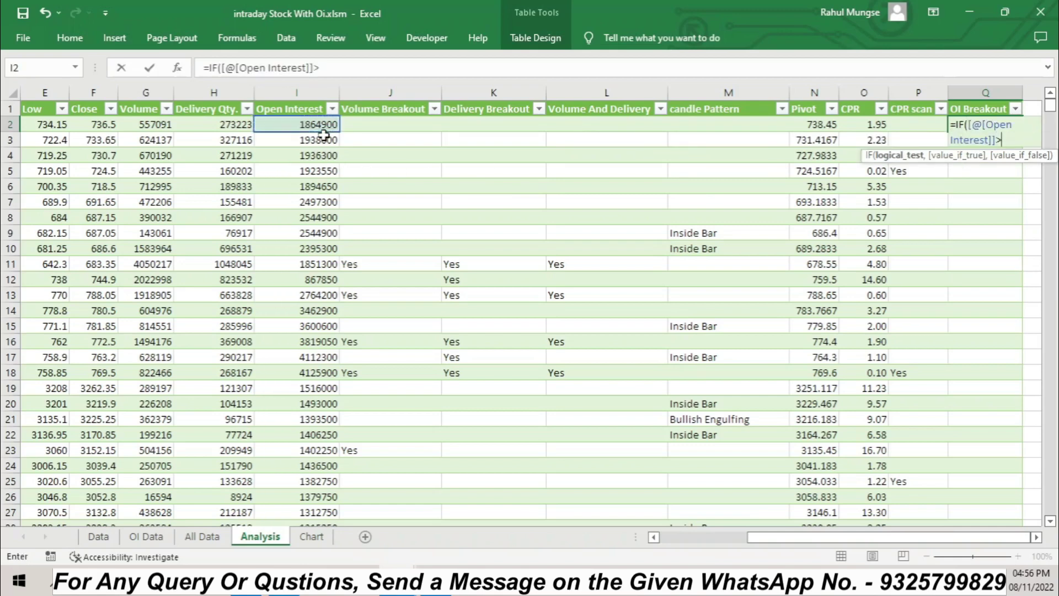
pyautogui.write('aver')
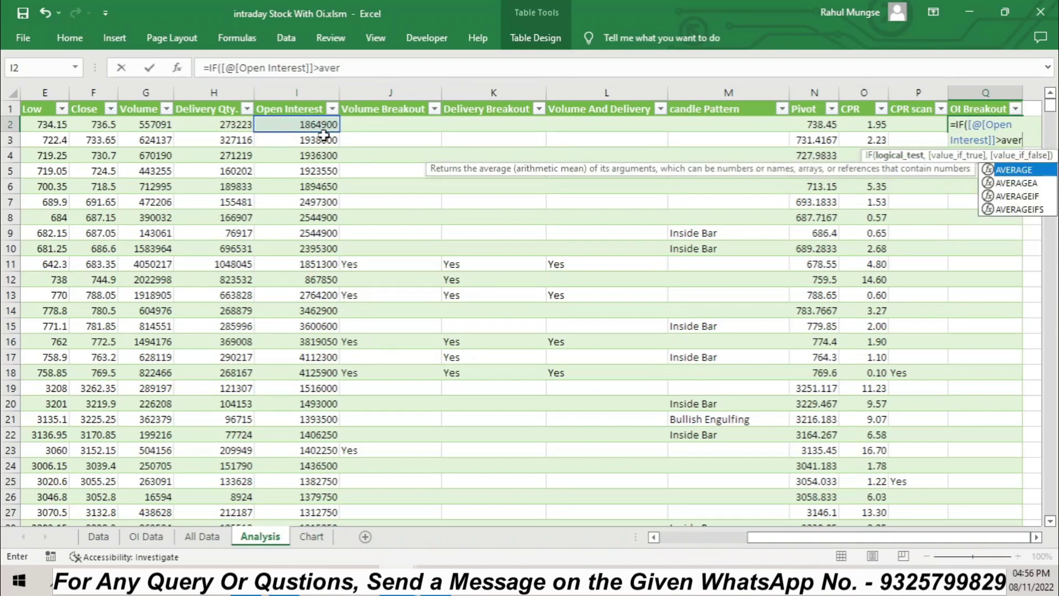
pyautogui.press('Tab')
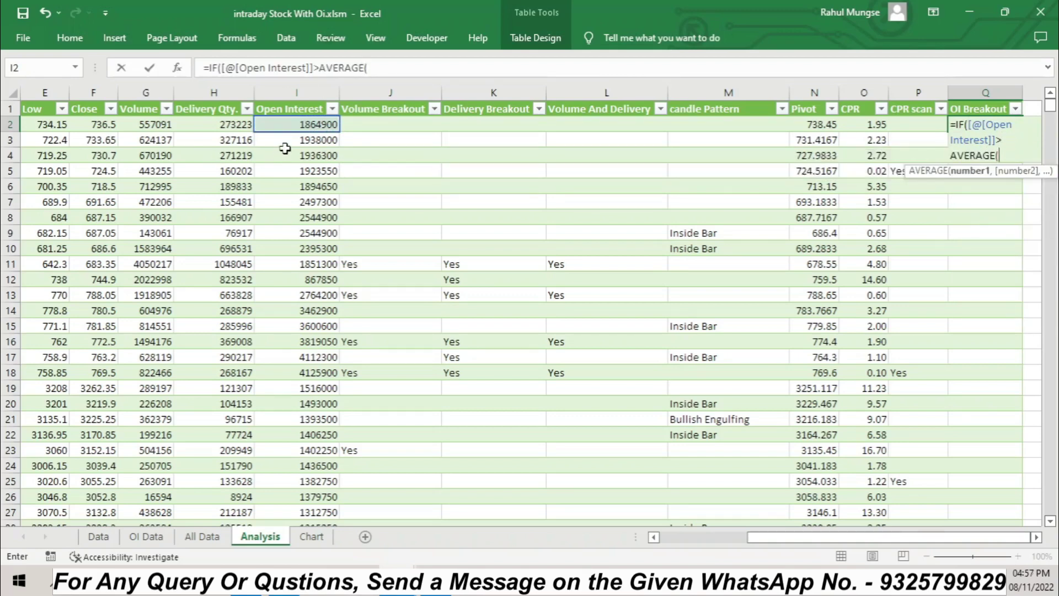
pyautogui.moveTo(284, 143); pyautogui.dragTo(283, 206)
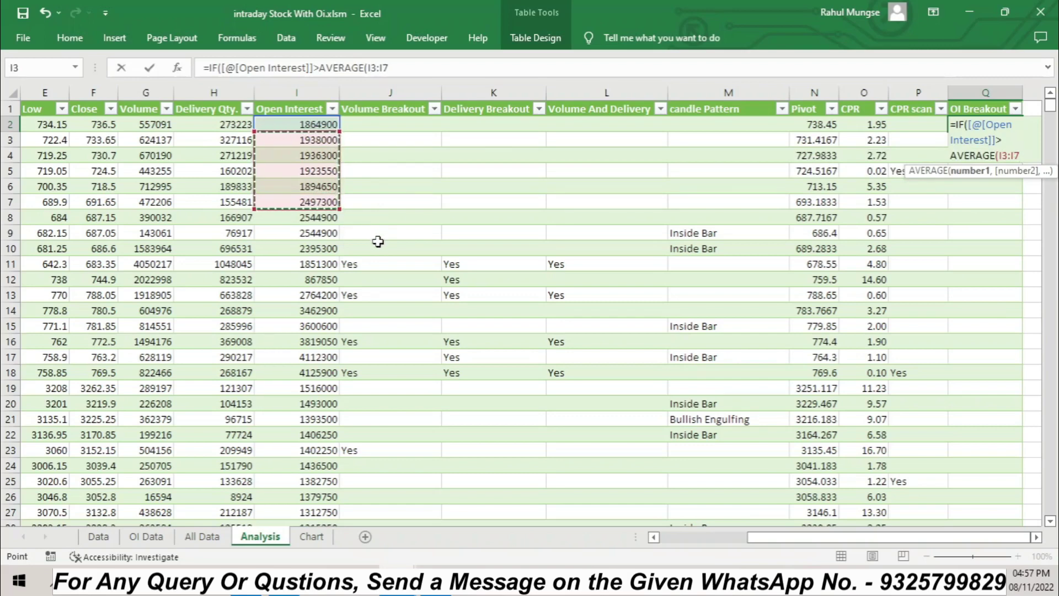
# Complete the Q2 formula by multiplying the average by 2 and returning "Yes" if true, otherwise an empty string
pyautogui.write(')')
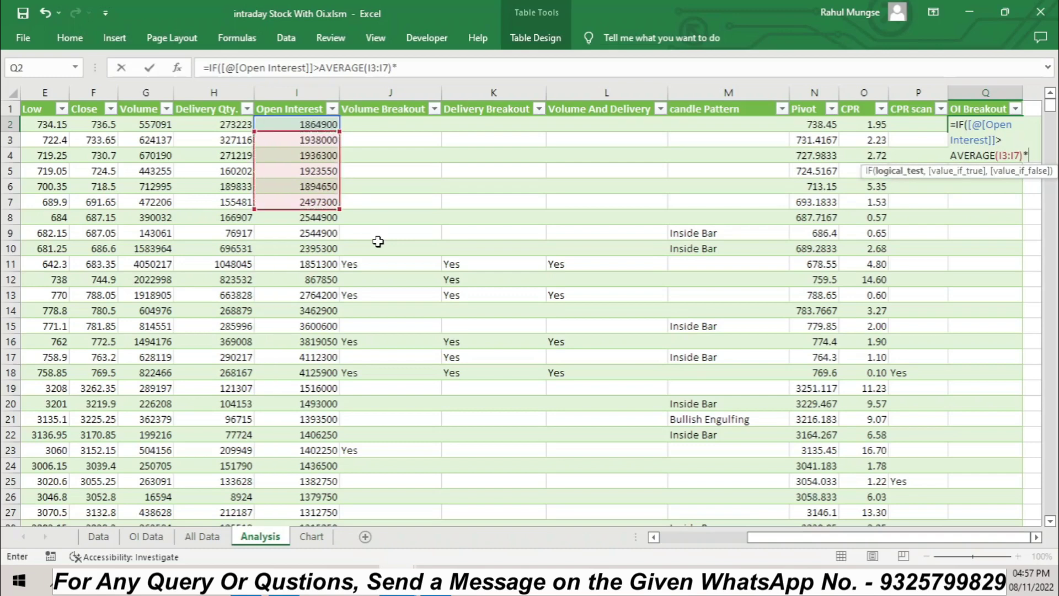
pyautogui.write('*2,')
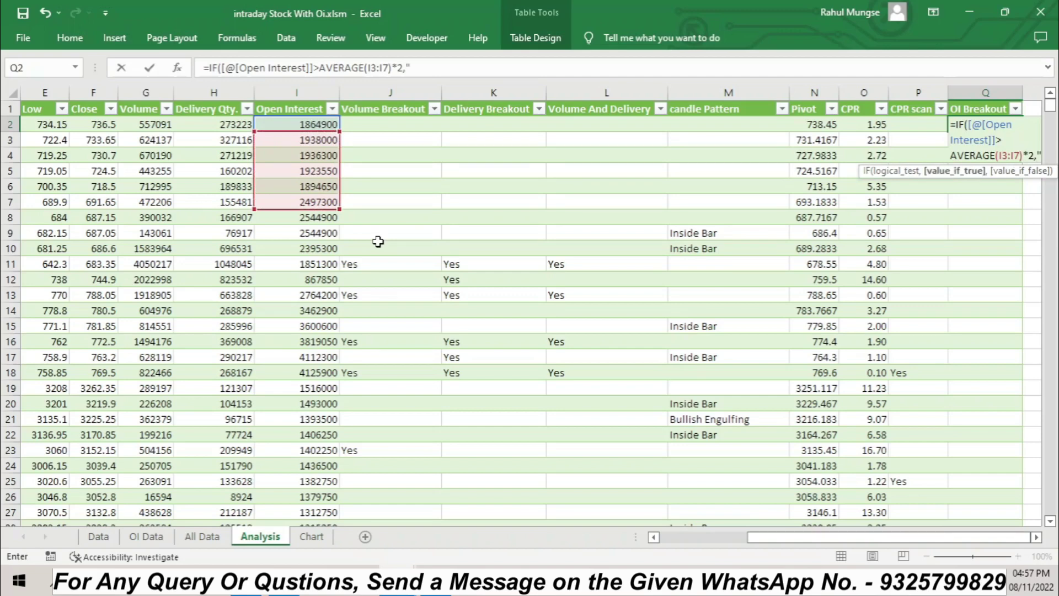
pyautogui.write('"Yes')
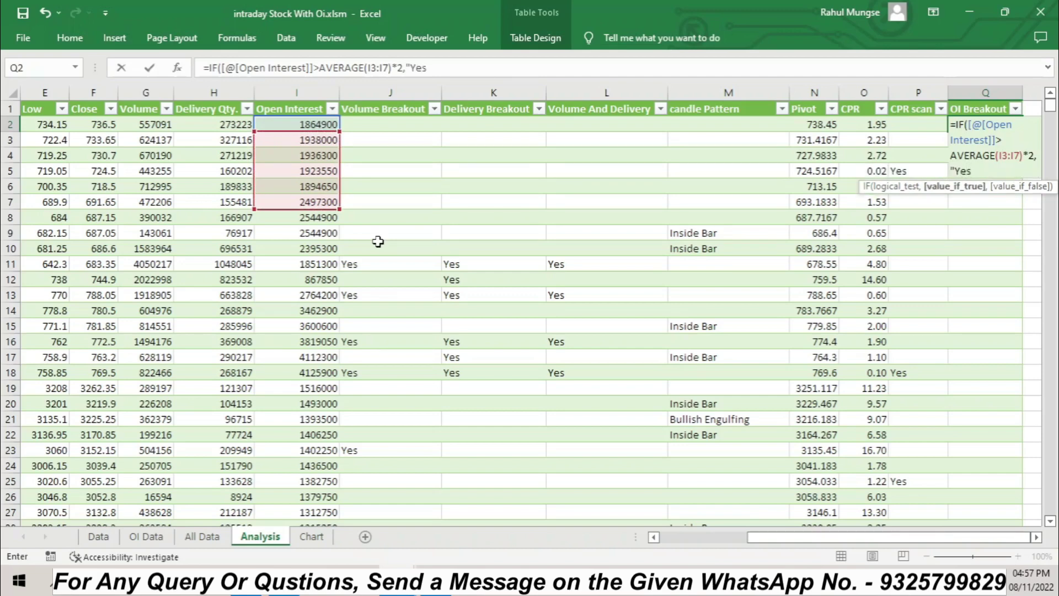
pyautogui.write('","')
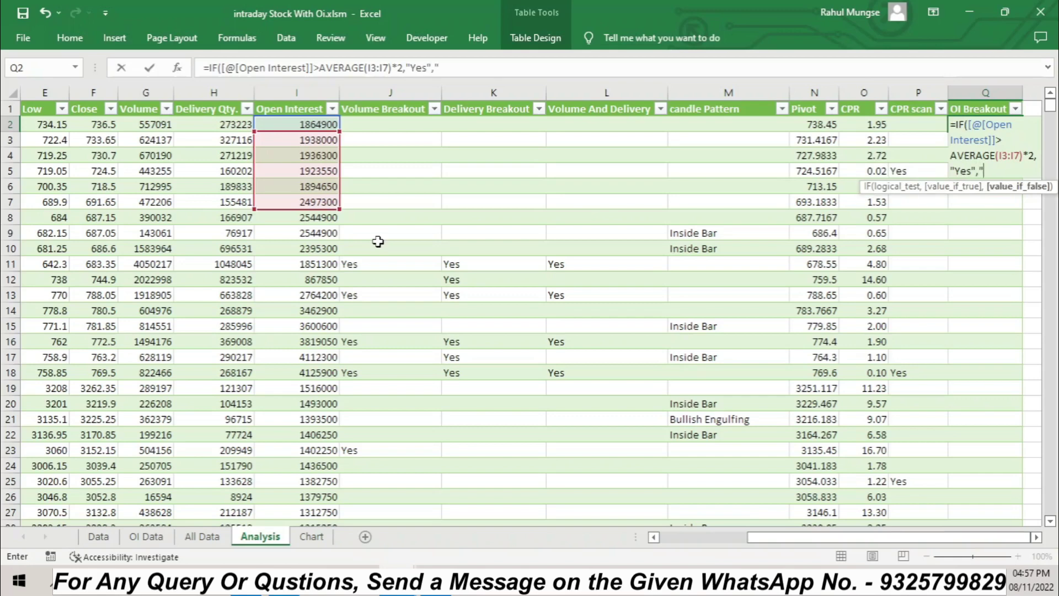
pyautogui.write('")')
pyautogui.press('Return')
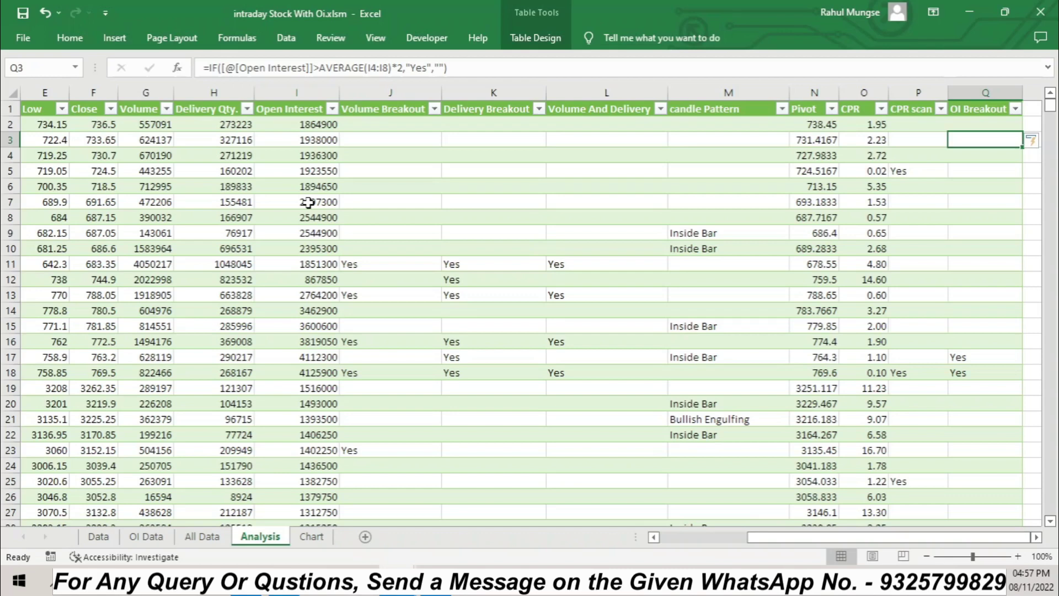
# Review the OI Breakout results, and filter the table's Date column to show only 07 November 2022
pyautogui.click(978, 120)
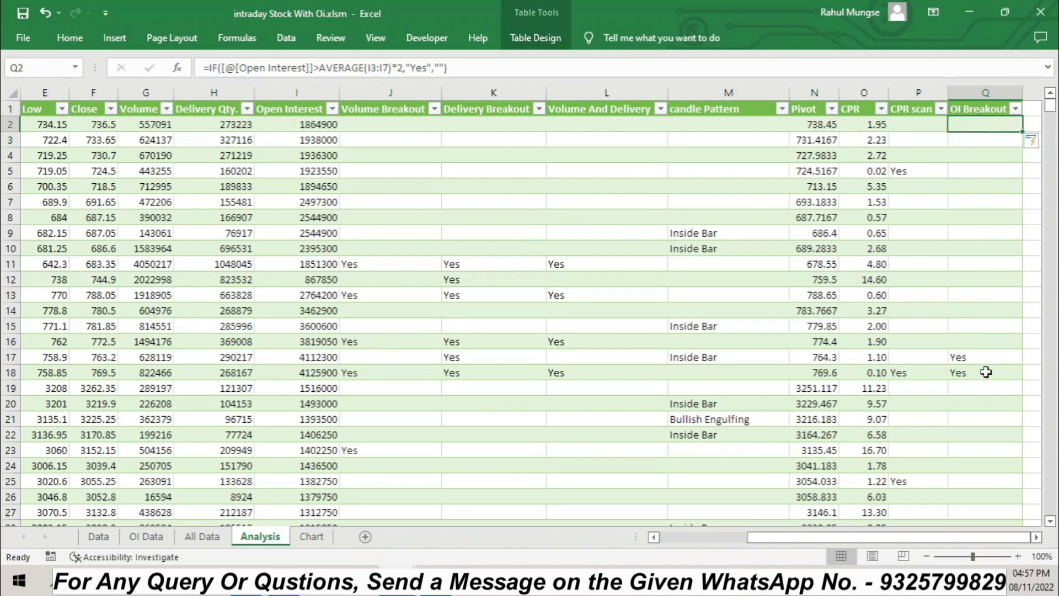
pyautogui.scroll(-4, 987, 371)
pyautogui.scroll(-4, 987, 454)
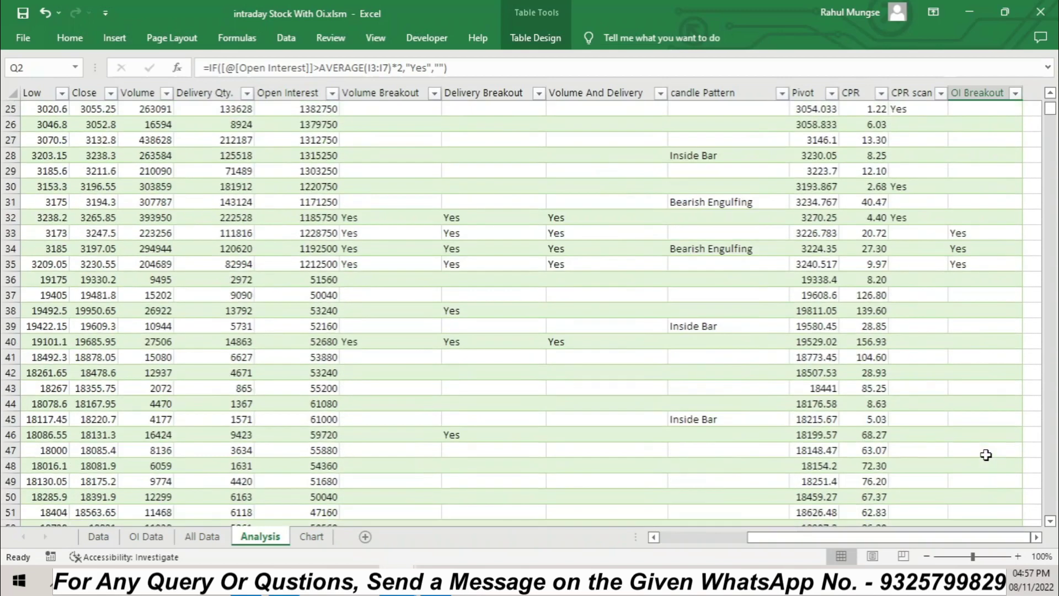
pyautogui.scroll(8, 964, 267)
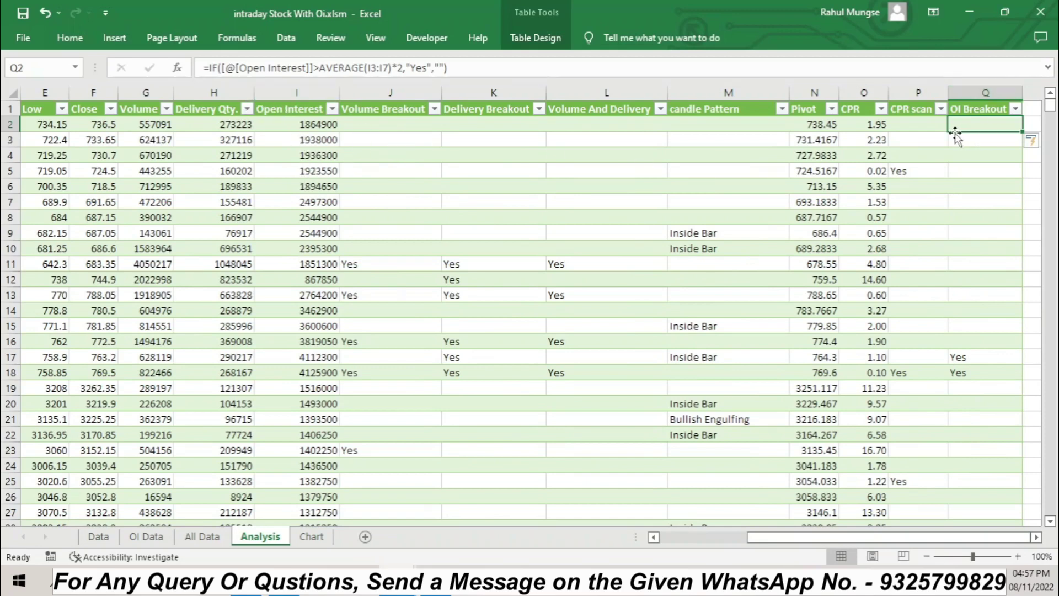
pyautogui.moveTo(868, 536); pyautogui.dragTo(660, 546)
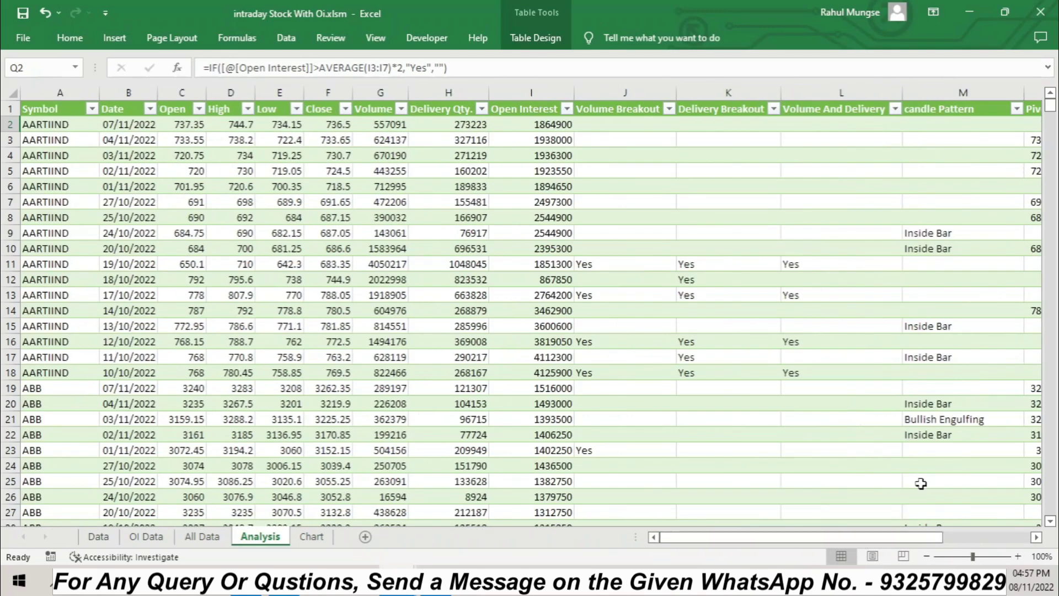
pyautogui.moveTo(856, 538); pyautogui.dragTo(508, 440)
pyautogui.click(92, 108)
pyautogui.click(150, 111)
pyautogui.click(149, 112)
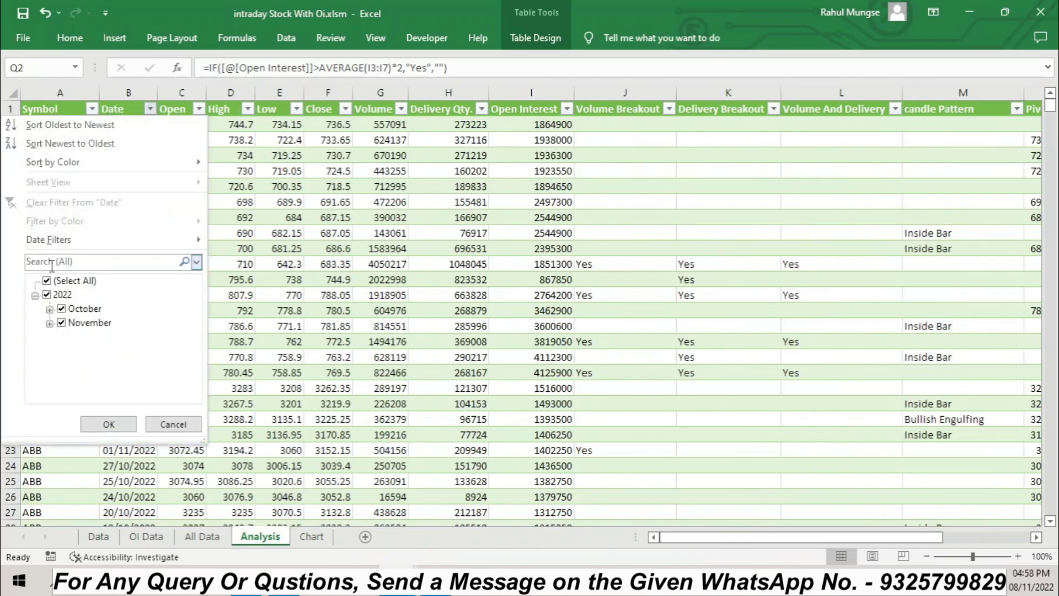
pyautogui.click(50, 323)
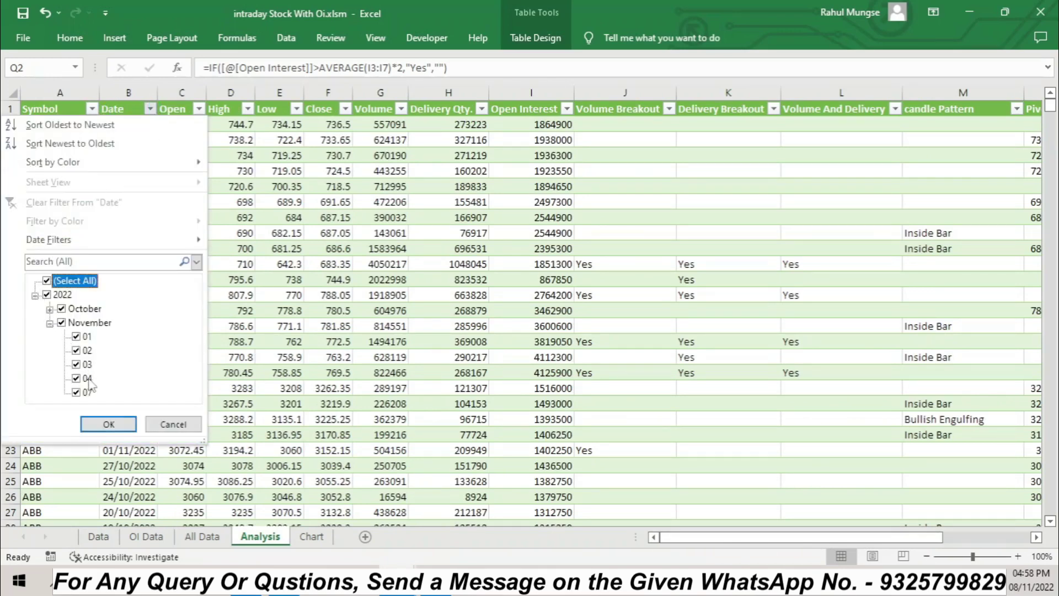
pyautogui.click(47, 281)
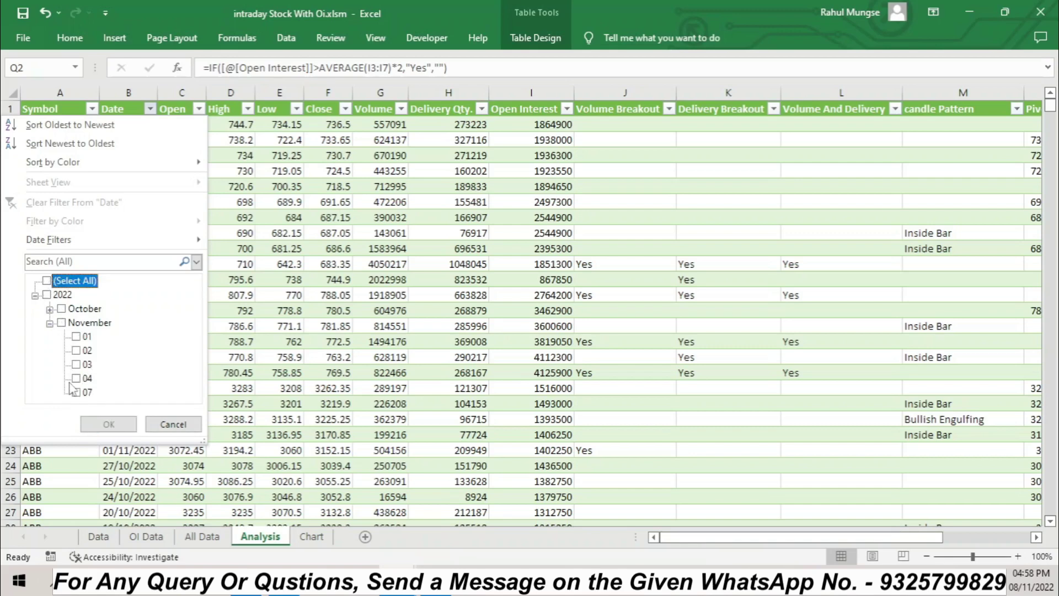
pyautogui.click(77, 392)
pyautogui.click(109, 424)
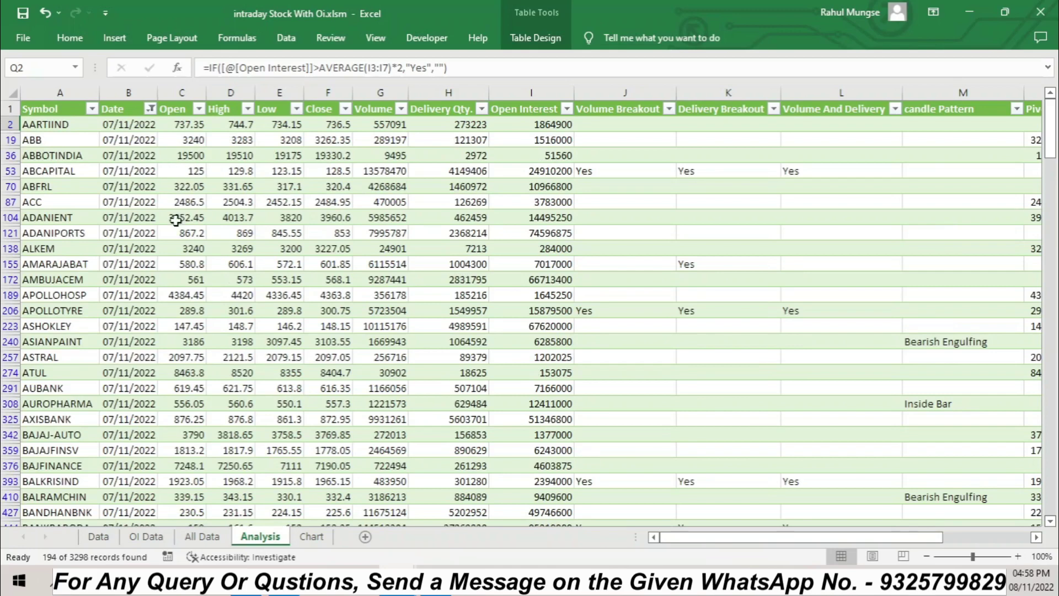
# Filter the candle Pattern column to show only Bearish Engulfing rows, excluding Inside Bar and blanks
pyautogui.moveTo(691, 537); pyautogui.dragTo(779, 537)
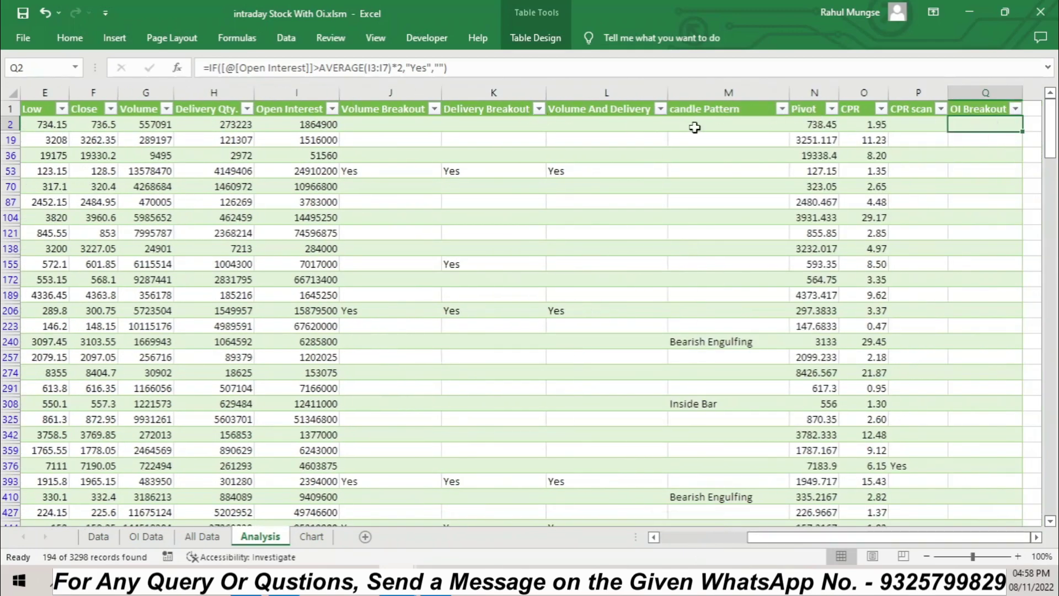
pyautogui.click(782, 108)
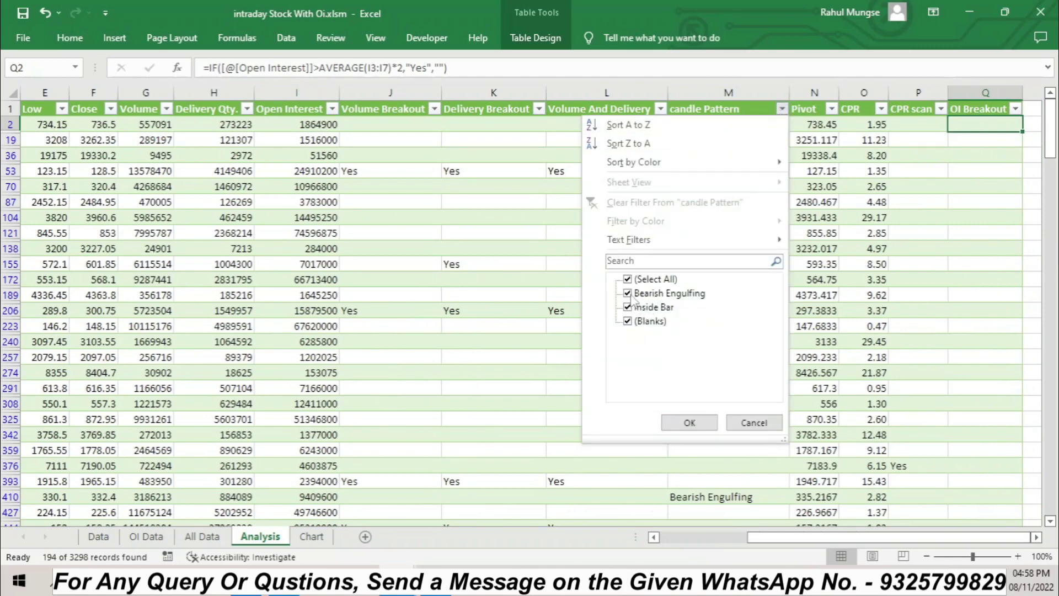
pyautogui.click(628, 321)
pyautogui.click(629, 306)
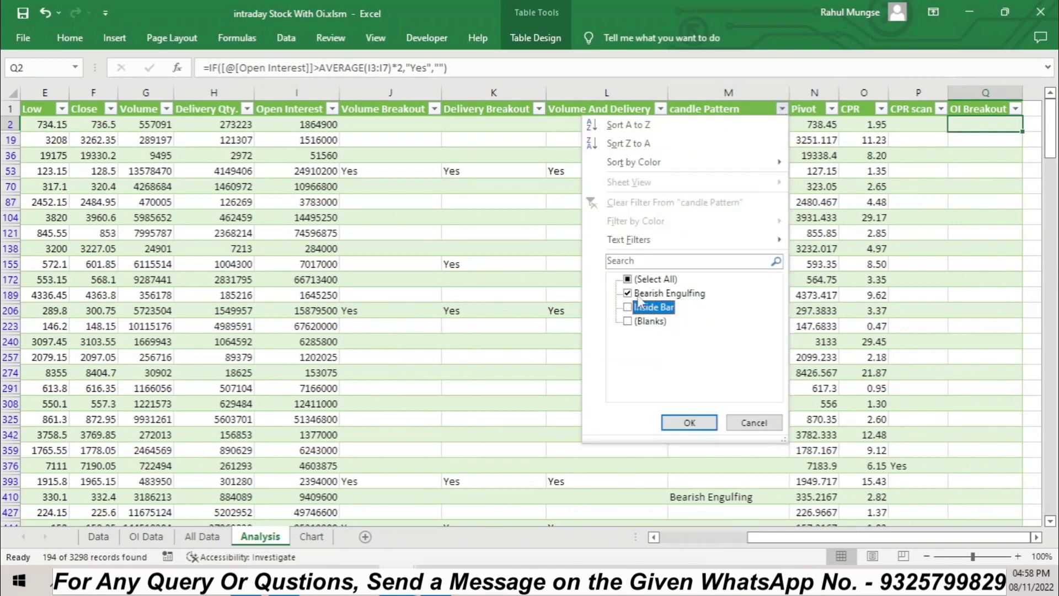
pyautogui.click(689, 423)
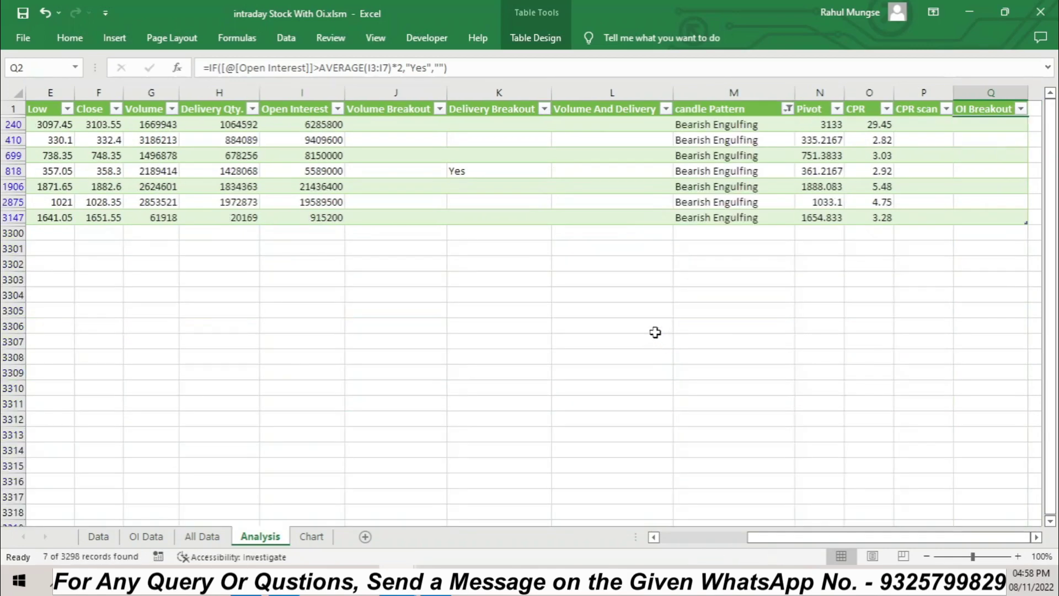
pyautogui.moveTo(799, 539); pyautogui.dragTo(688, 542)
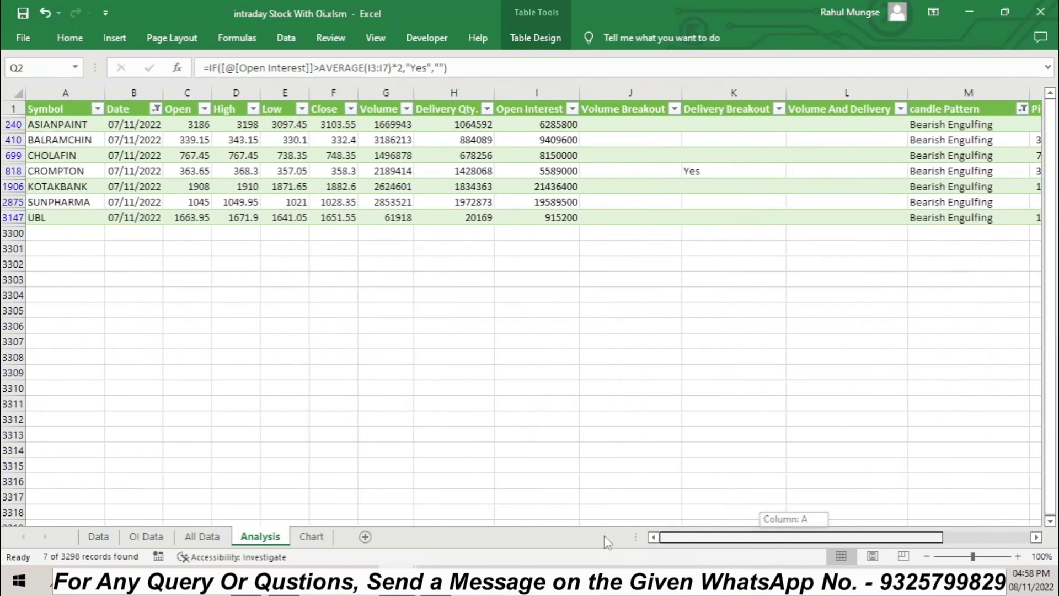
pyautogui.moveTo(606, 542); pyautogui.dragTo(607, 542)
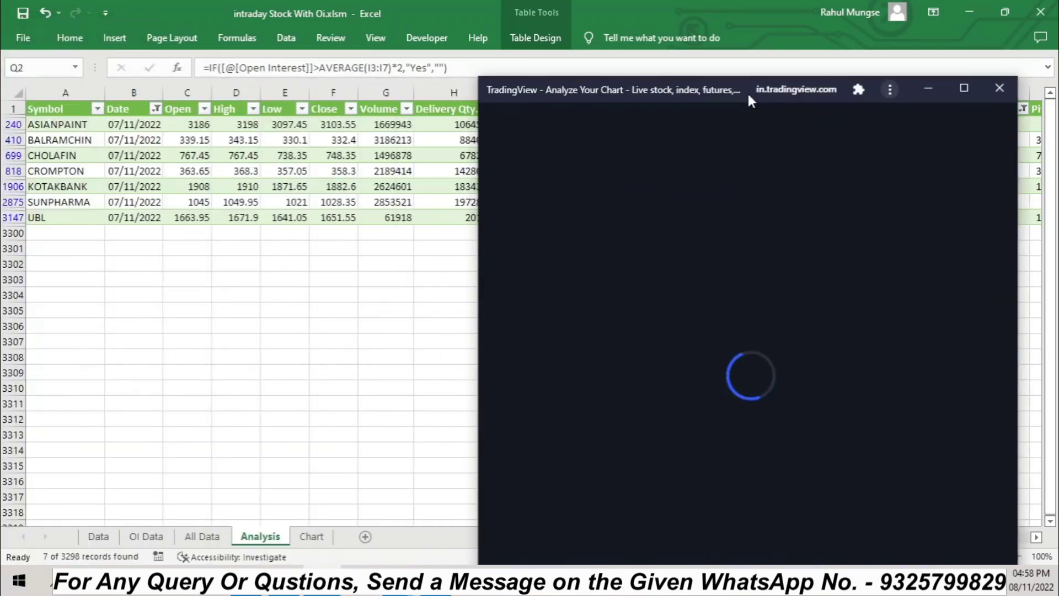
# Switch to TradingView in a maximized window and load the NSE stock chart for ASIANPAINT
pyautogui.doubleClick(748, 88)
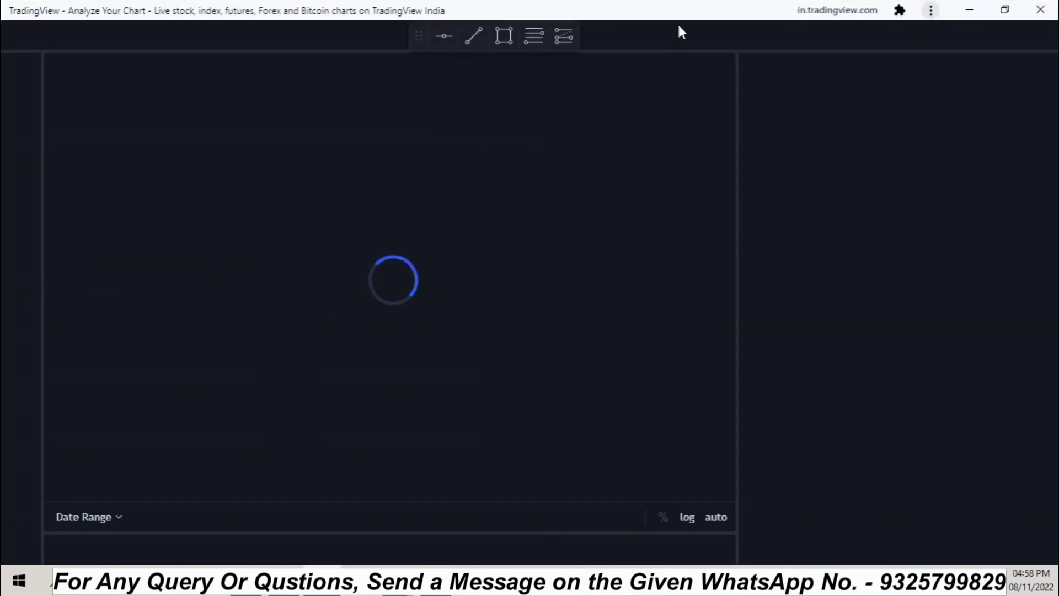
pyautogui.moveTo(683, 19); pyautogui.dragTo(665, 77)
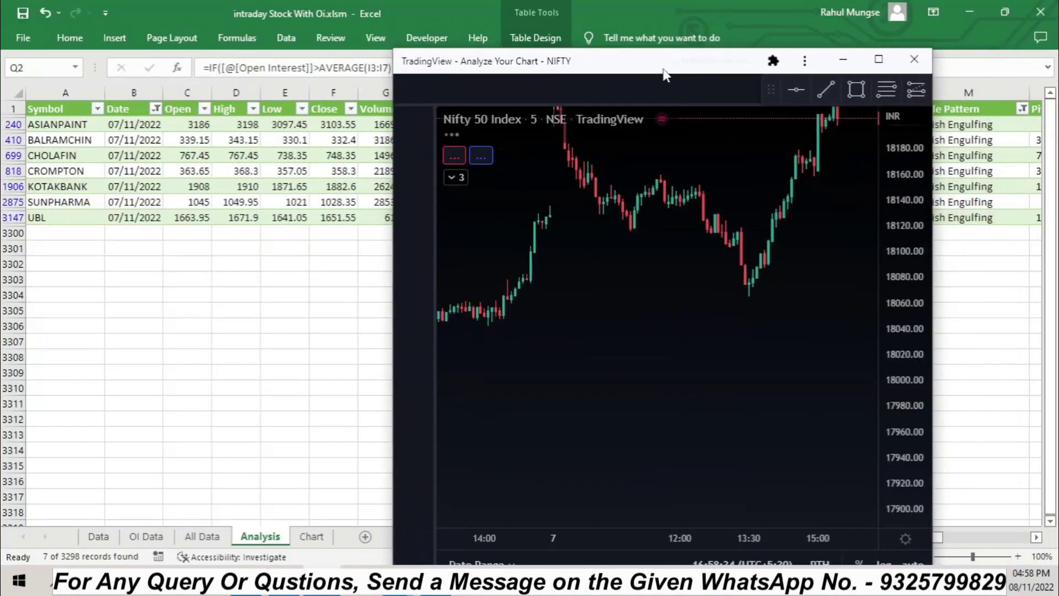
pyautogui.doubleClick(665, 78)
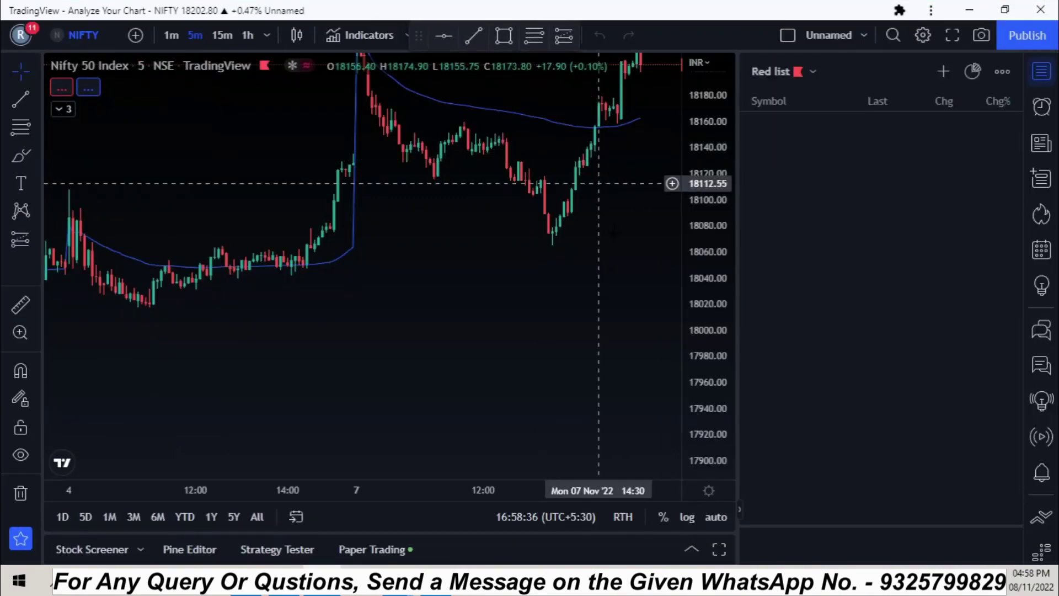
pyautogui.write('ASI')
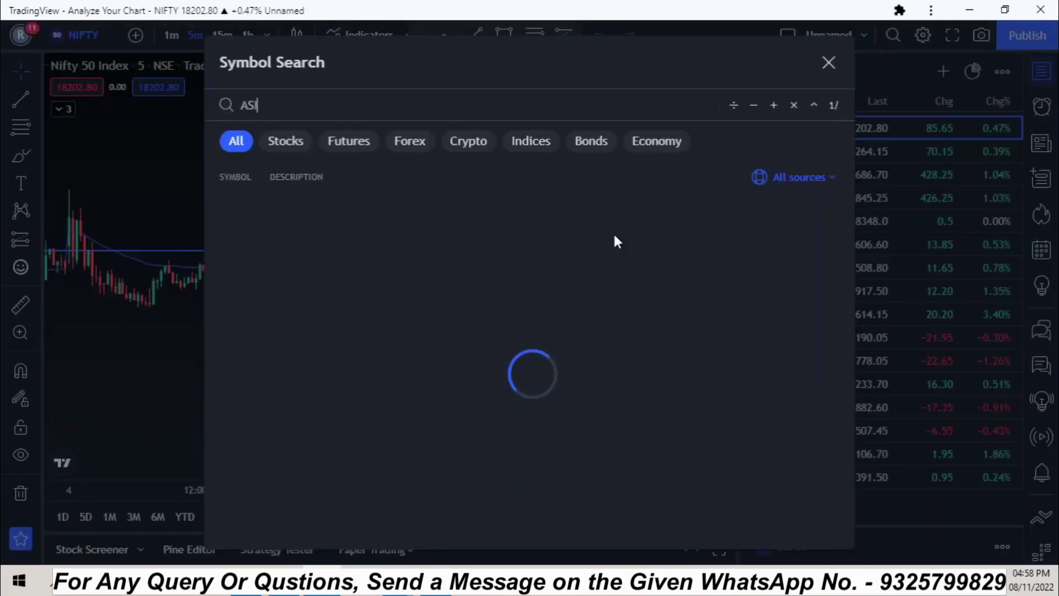
pyautogui.write('AN')
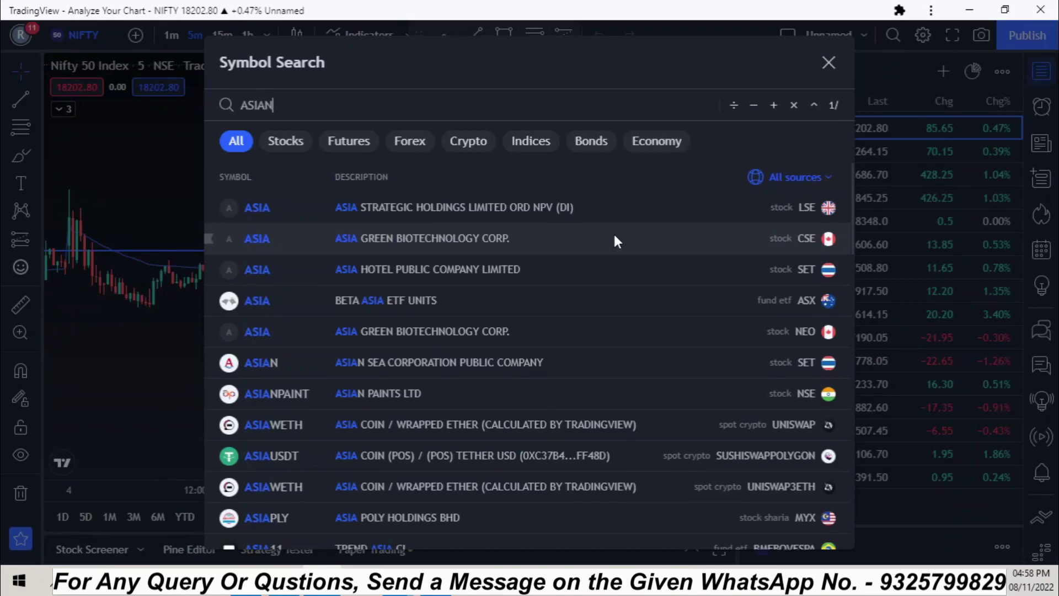
pyautogui.write('OP')
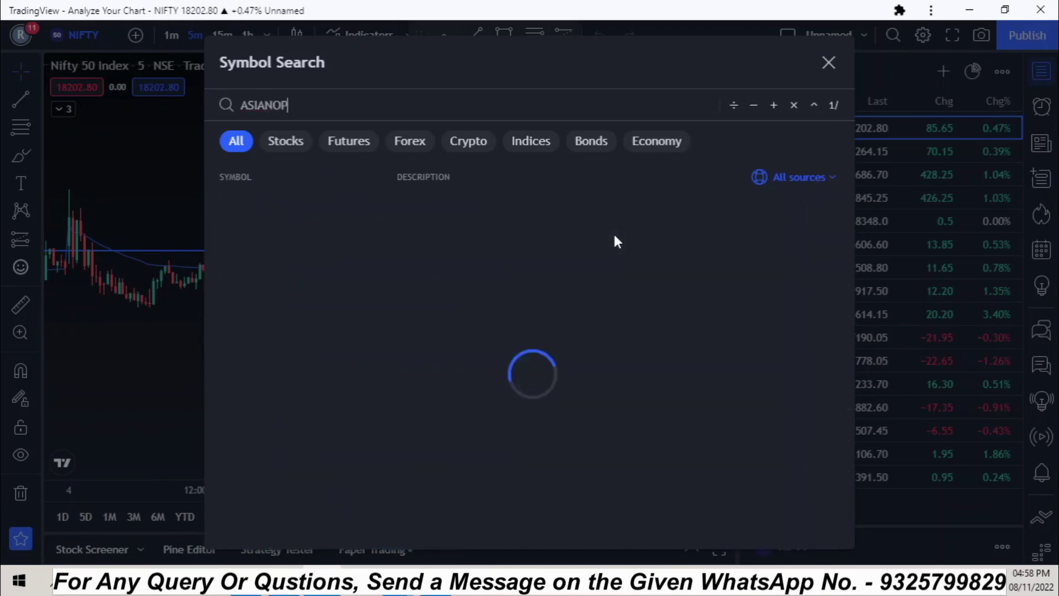
pyautogui.press('BackSpace')
pyautogui.press('BackSpace')
pyautogui.write('P')
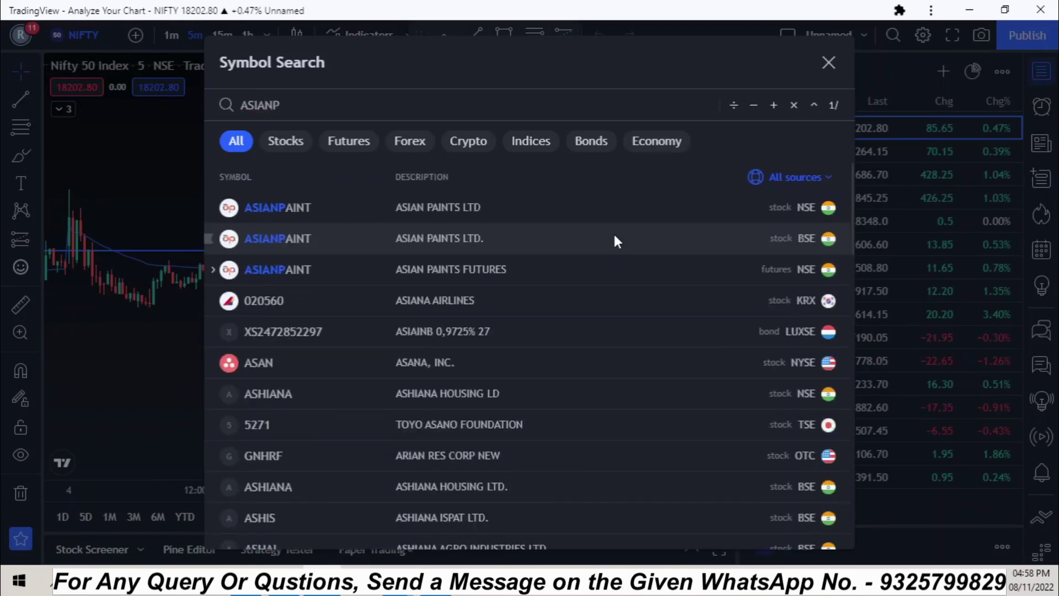
pyautogui.click(491, 213)
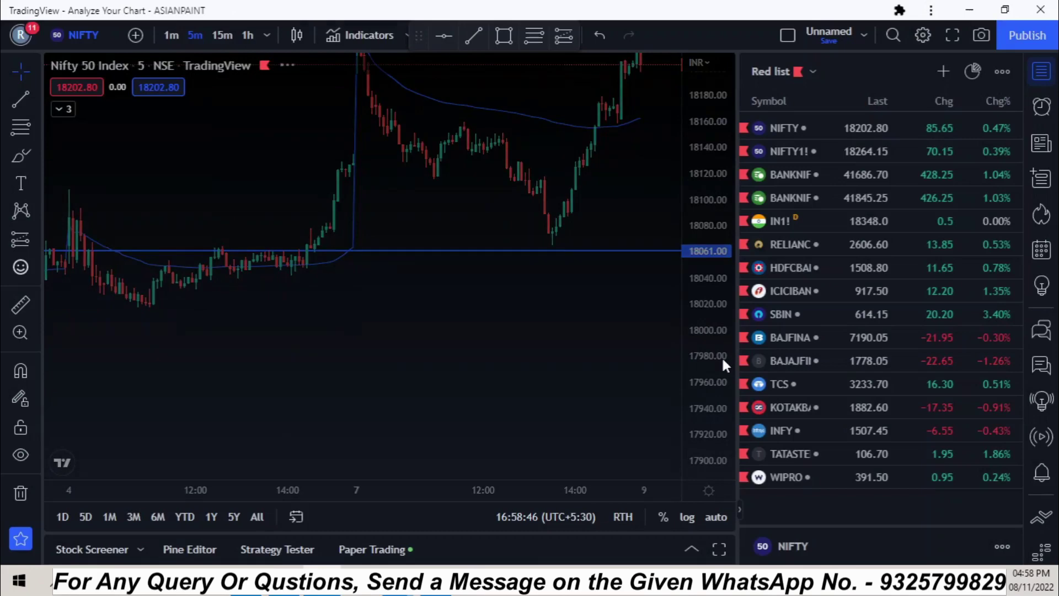
# Set the ASIANPAINT chart's interval to 1 day and examine its most recent candles
pyautogui.click(267, 36)
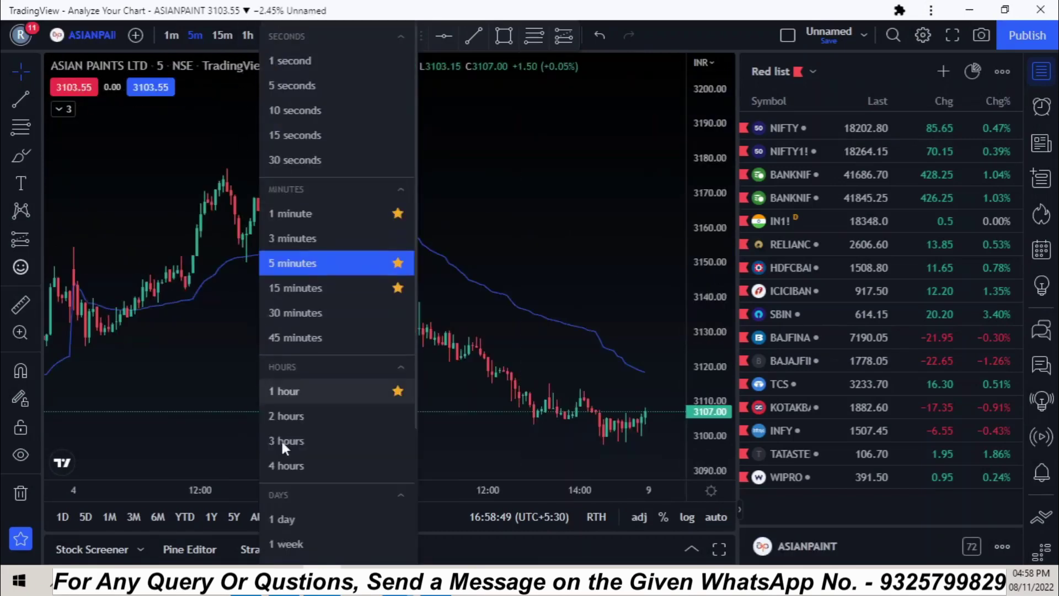
pyautogui.click(284, 519)
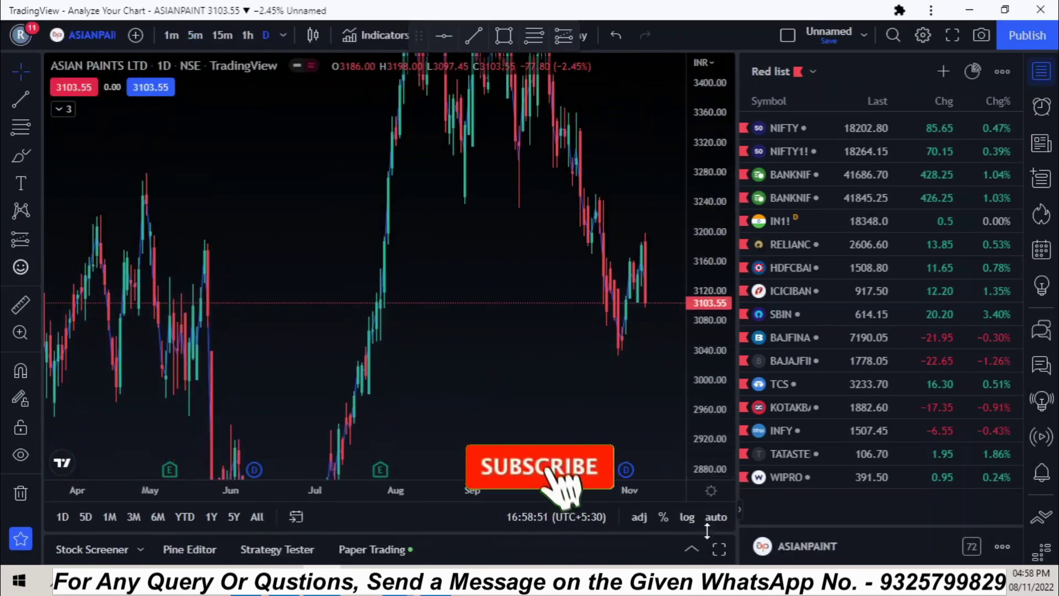
pyautogui.scroll(3, 644, 371)
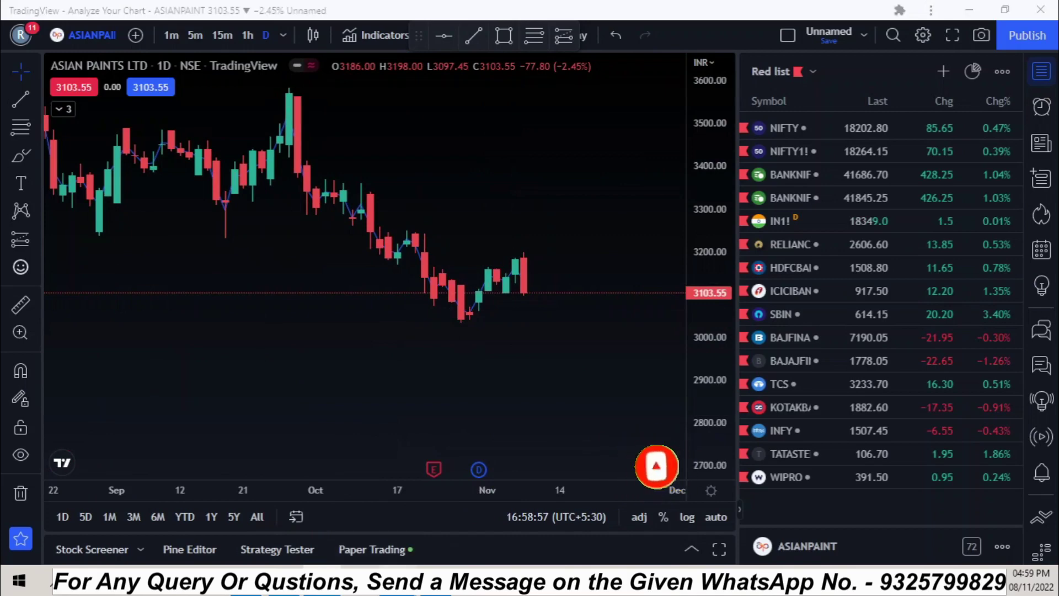
# Check the filtered symbols in the Excel Analysis sheet, and load the NSE stock chart for CHOLAFIN in TradingView to examine its latest candles
pyautogui.moveTo(399, 582)
pyautogui.click(230, 500)
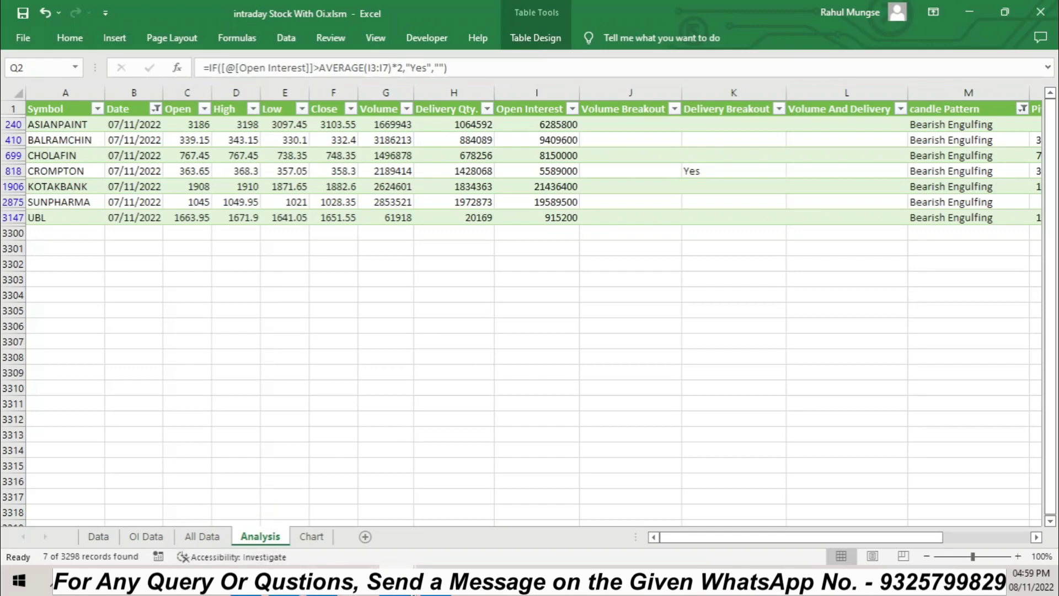
pyautogui.click(323, 582)
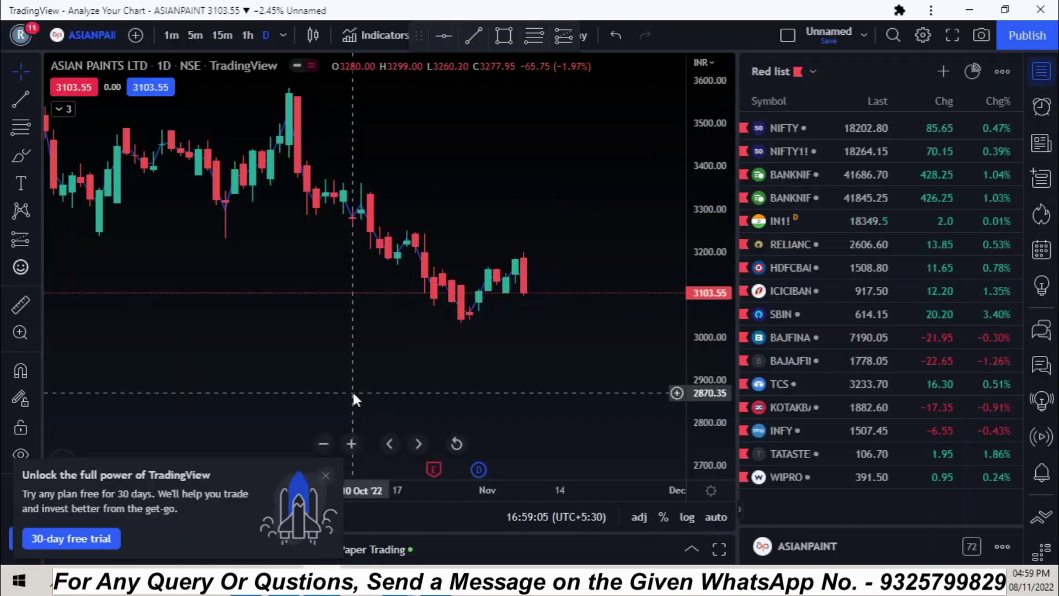
pyautogui.write('CHOLA')
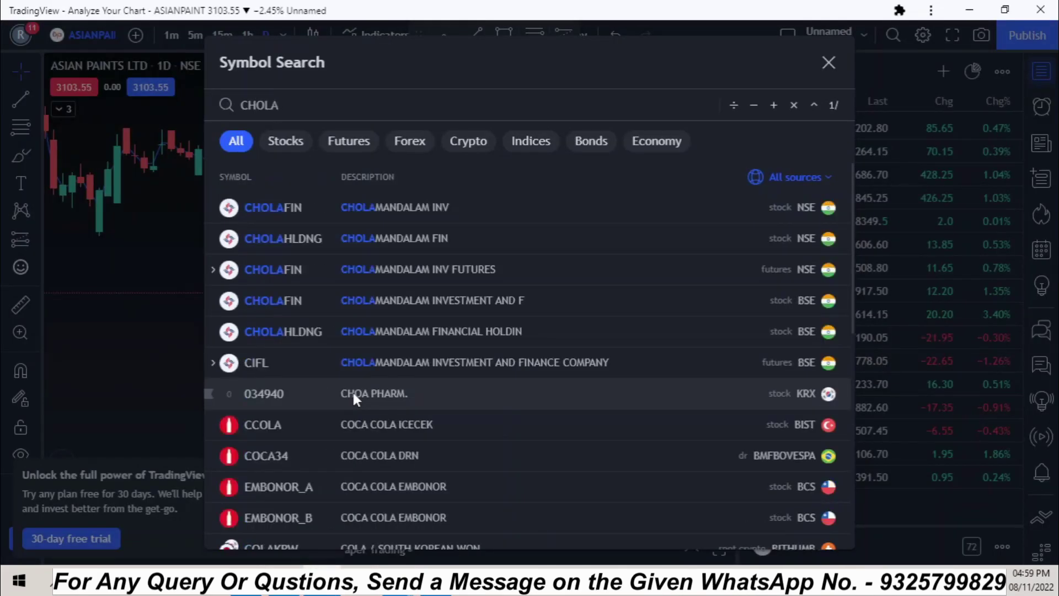
pyautogui.write('F')
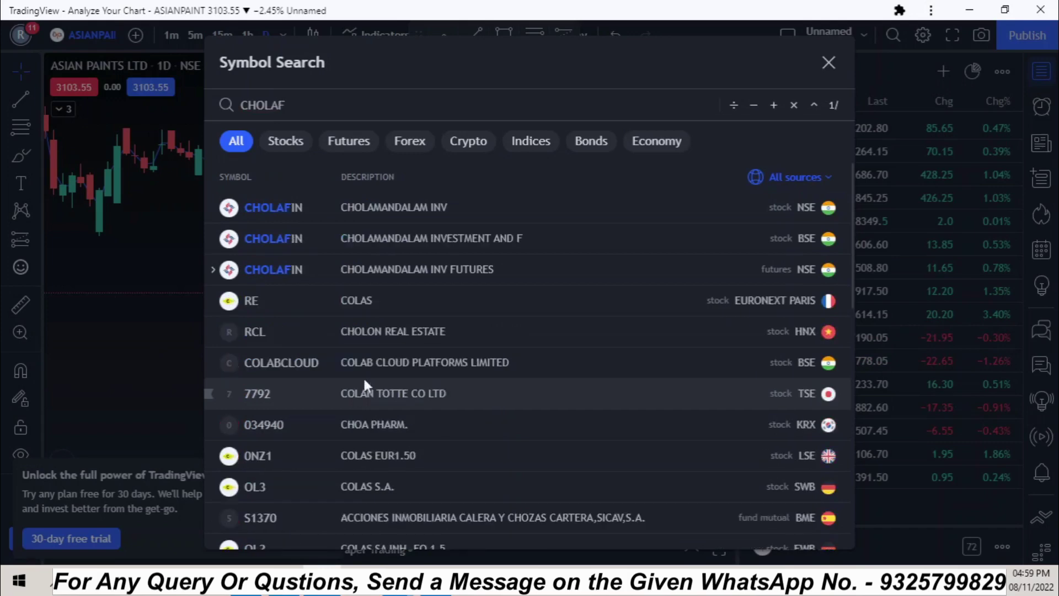
pyautogui.click(432, 208)
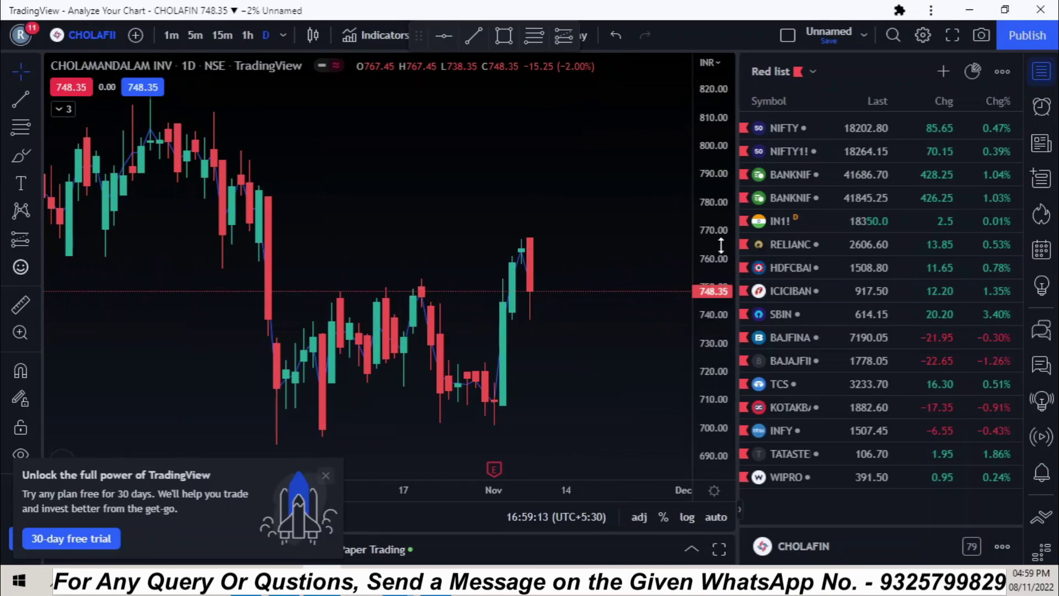
pyautogui.moveTo(721, 244); pyautogui.dragTo(718, 344)
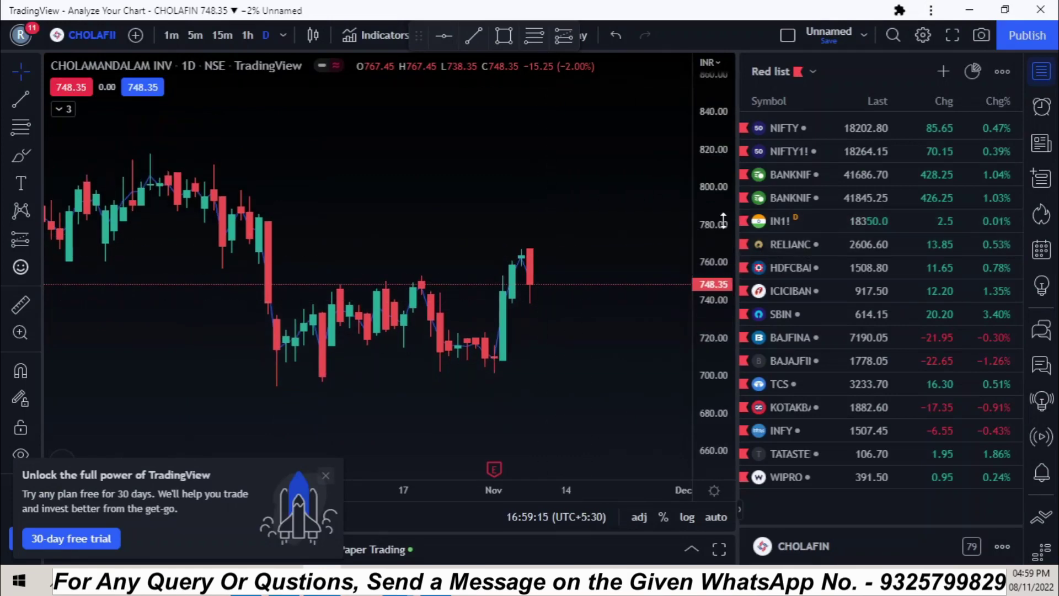
pyautogui.moveTo(723, 220); pyautogui.dragTo(715, 418)
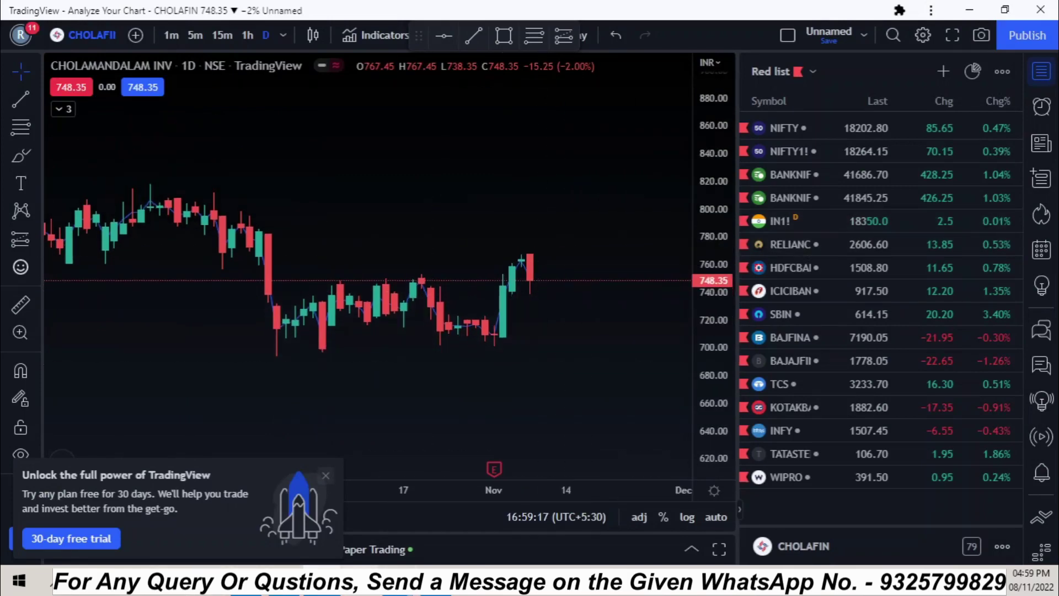
# Load the NSE stock chart for UBL to examine its latest daily candles
pyautogui.write('UBL')
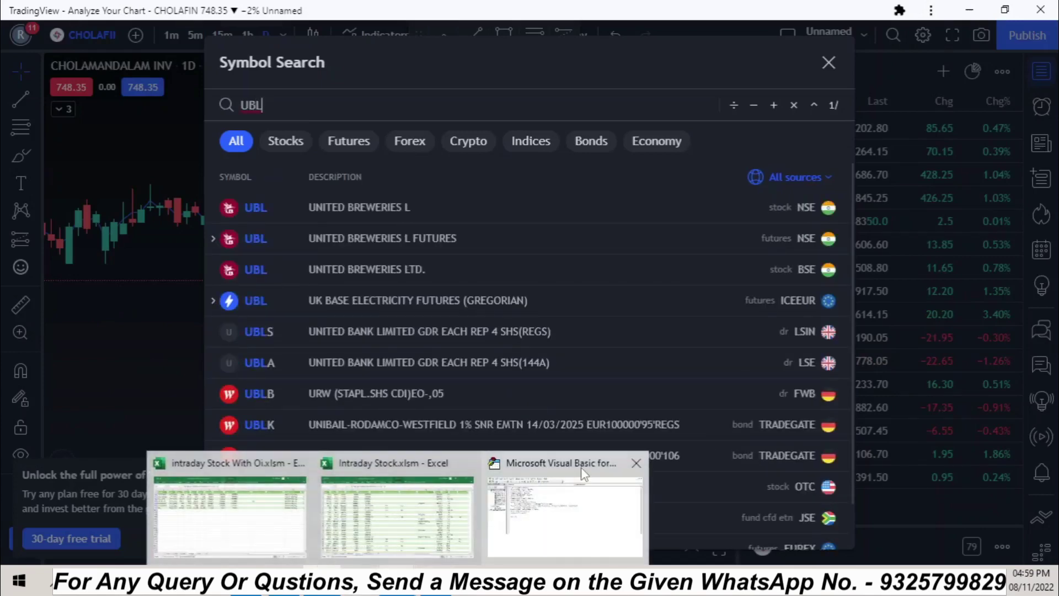
pyautogui.click(470, 217)
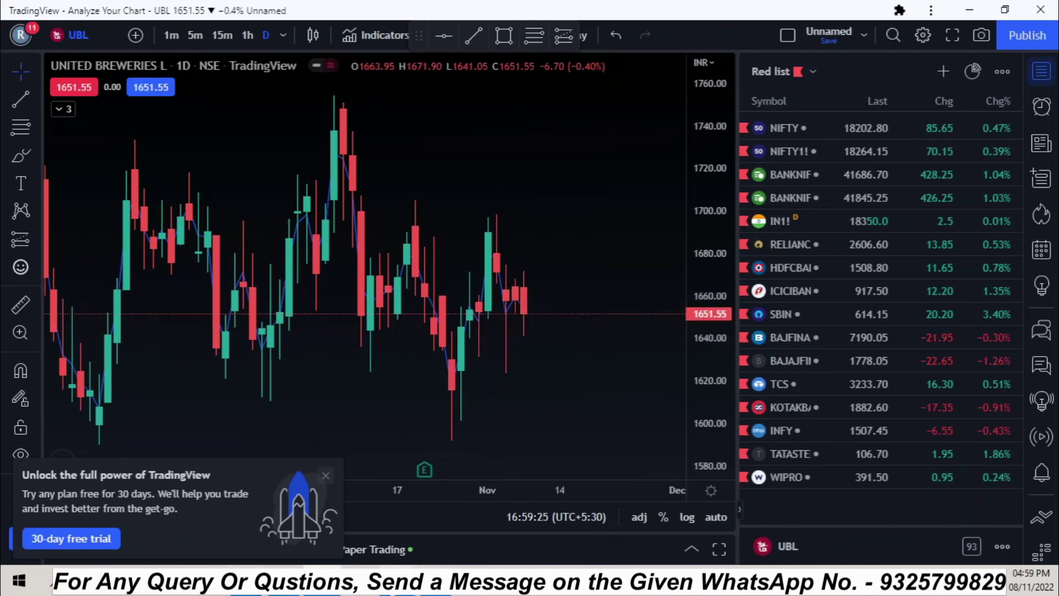
pyautogui.moveTo(333, 524)
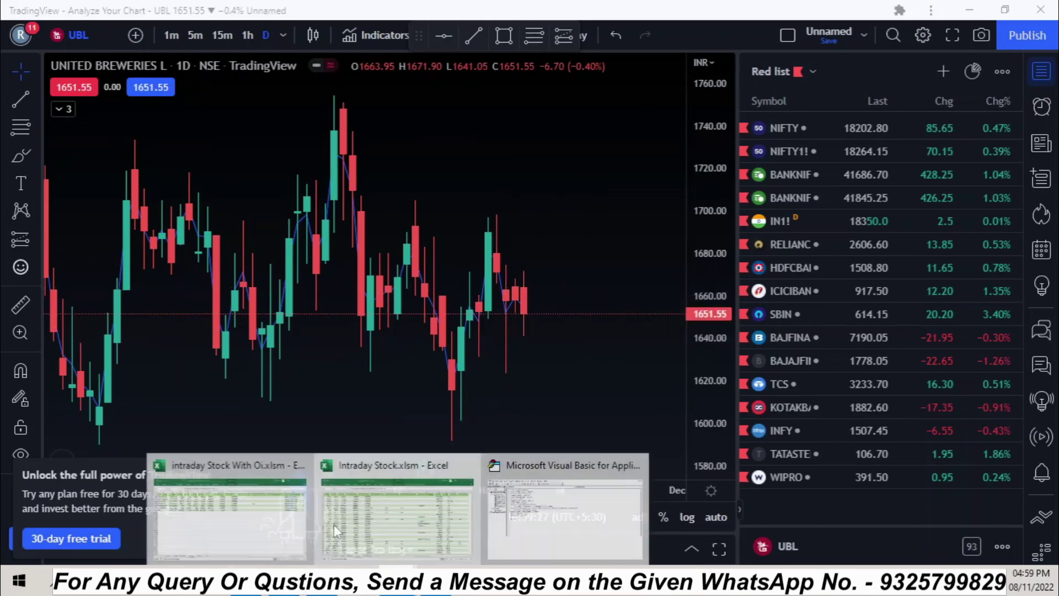
# Check the remaining filtered symbols in the Excel Analysis sheet, and return to TradingView
pyautogui.moveTo(397, 580)
pyautogui.click(226, 513)
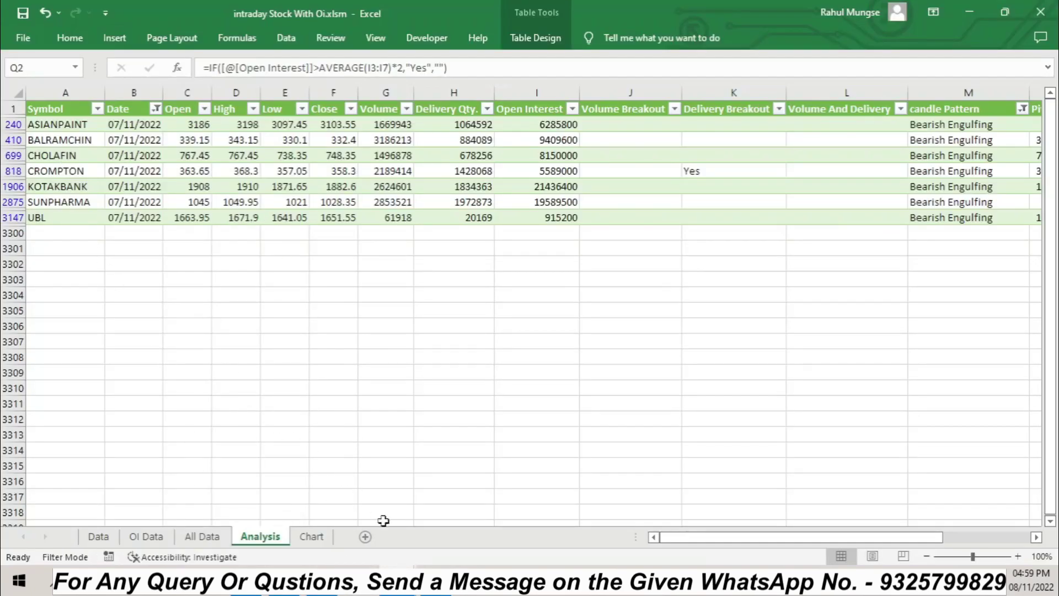
pyautogui.moveTo(398, 580)
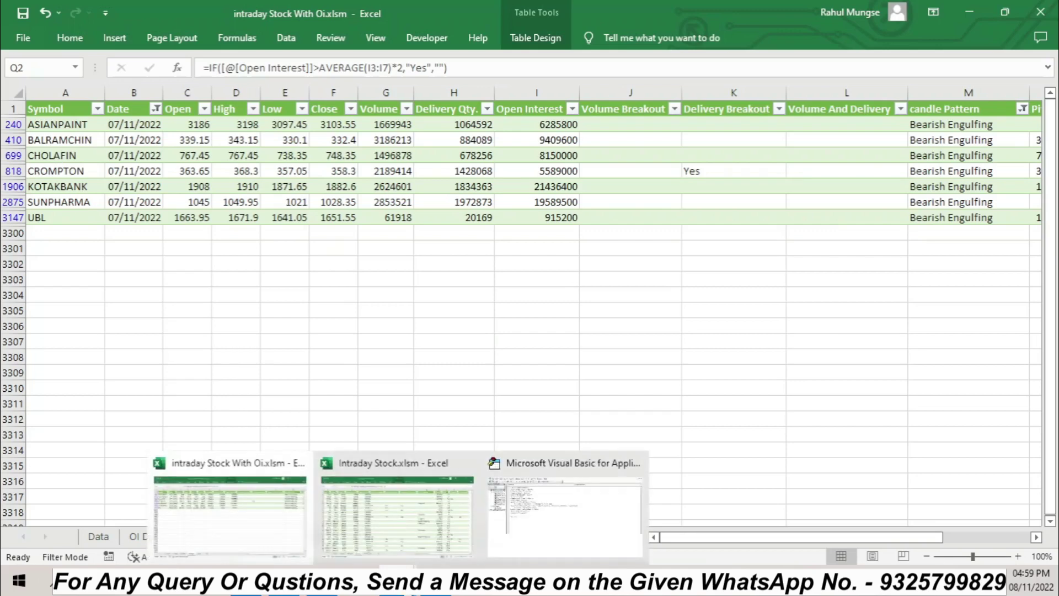
pyautogui.moveTo(325, 580)
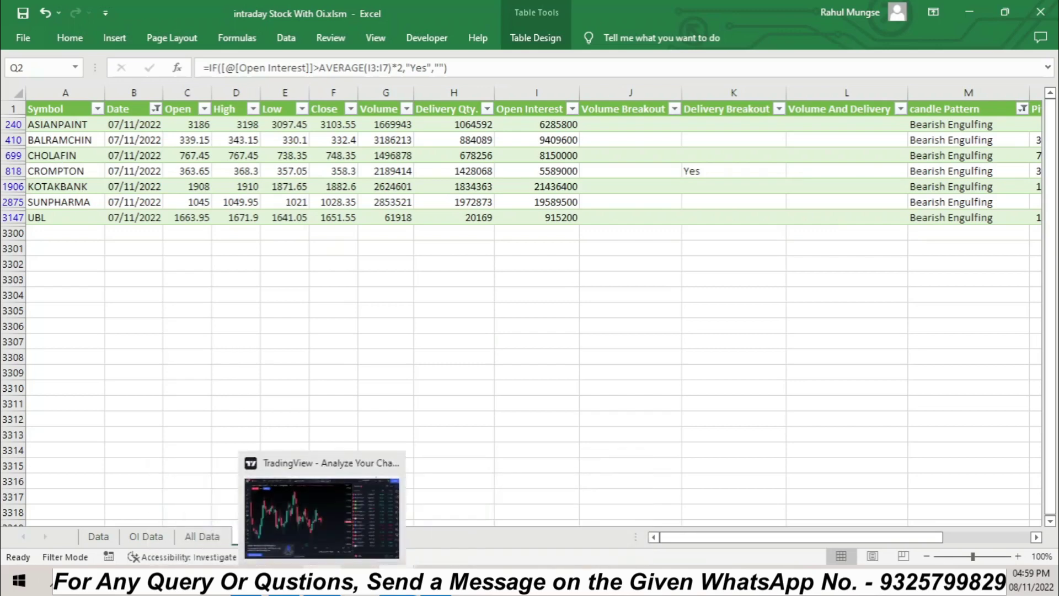
pyautogui.click(325, 510)
pyautogui.write('su')
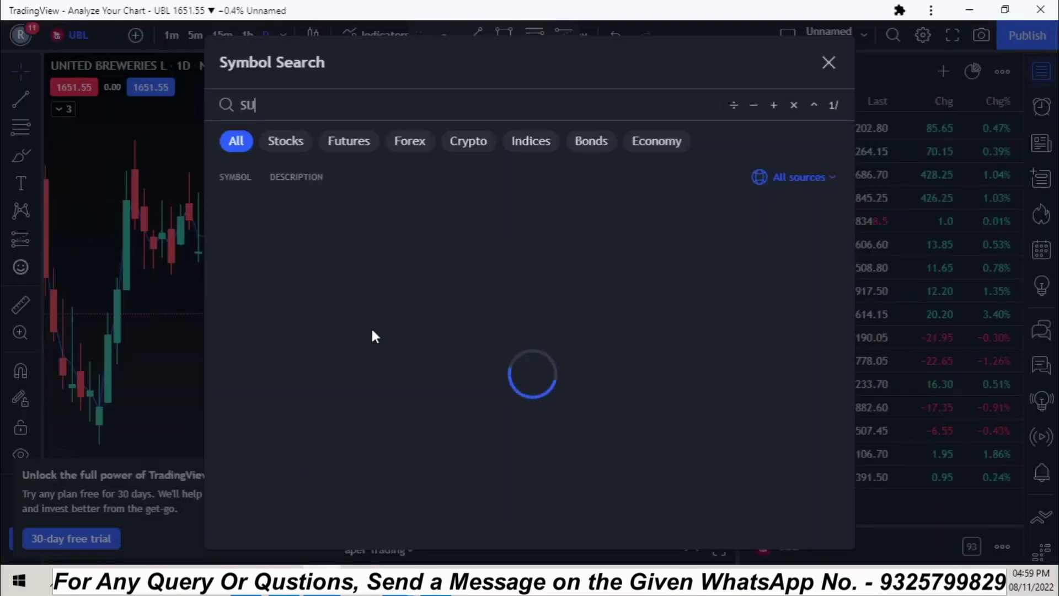
pyautogui.write('np')
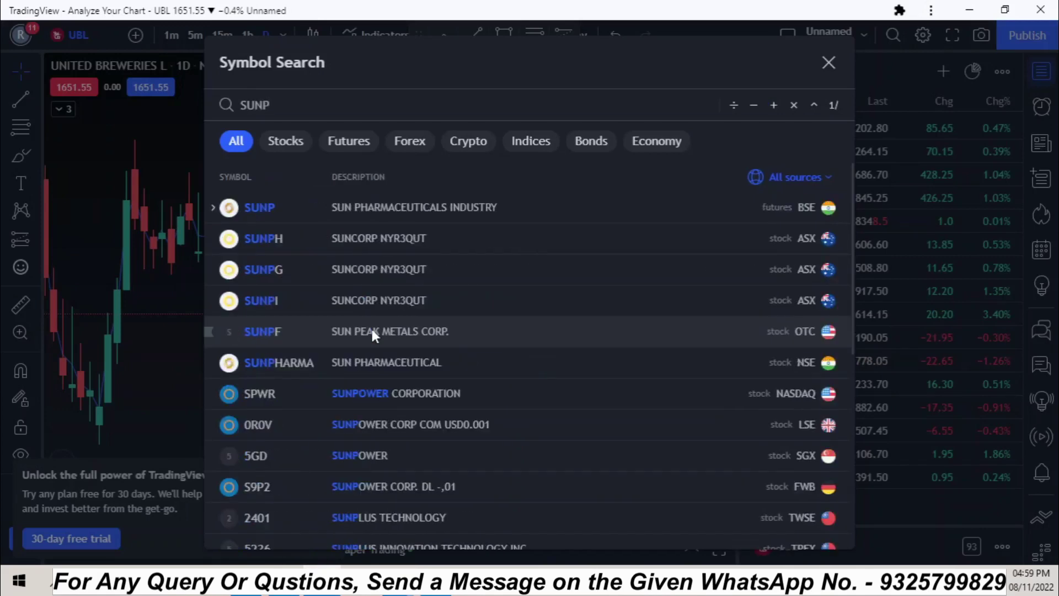
pyautogui.click(377, 208)
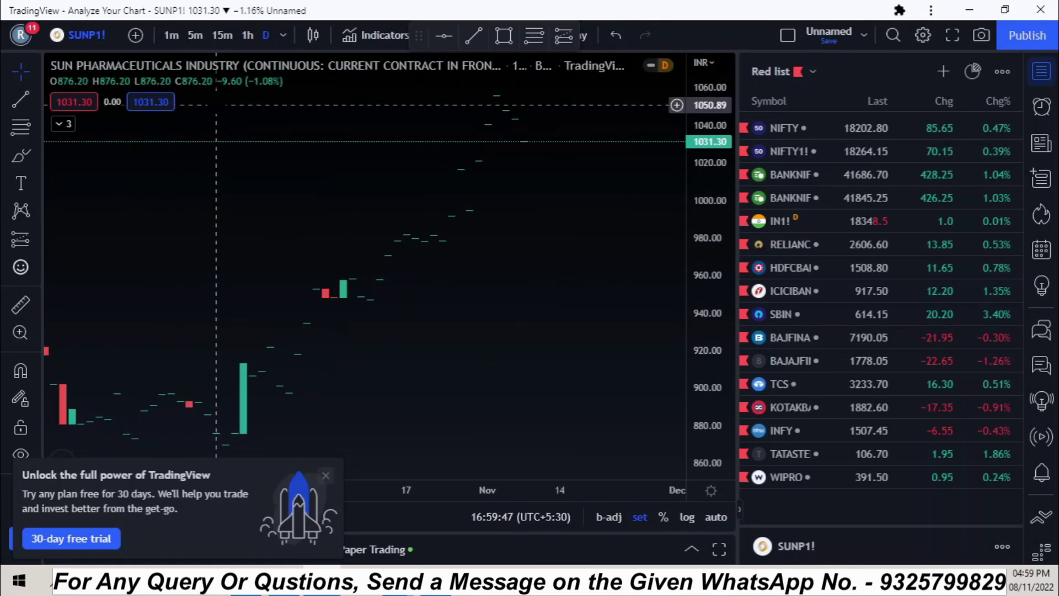
# Load the NSE stock chart for SUNPHARMA to examine its latest daily candles
pyautogui.write('SUN')
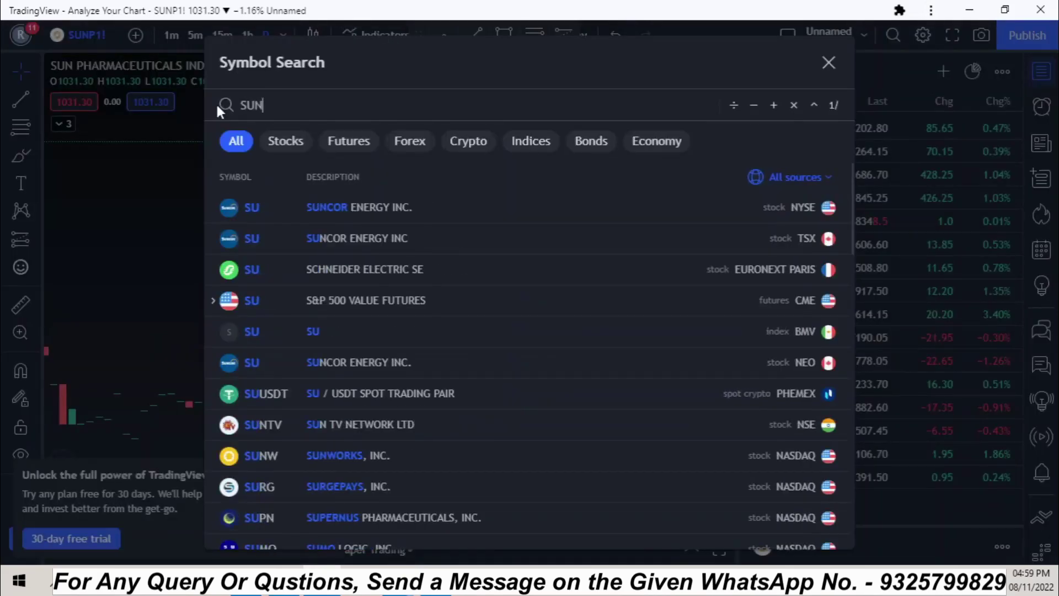
pyautogui.write('PHAR')
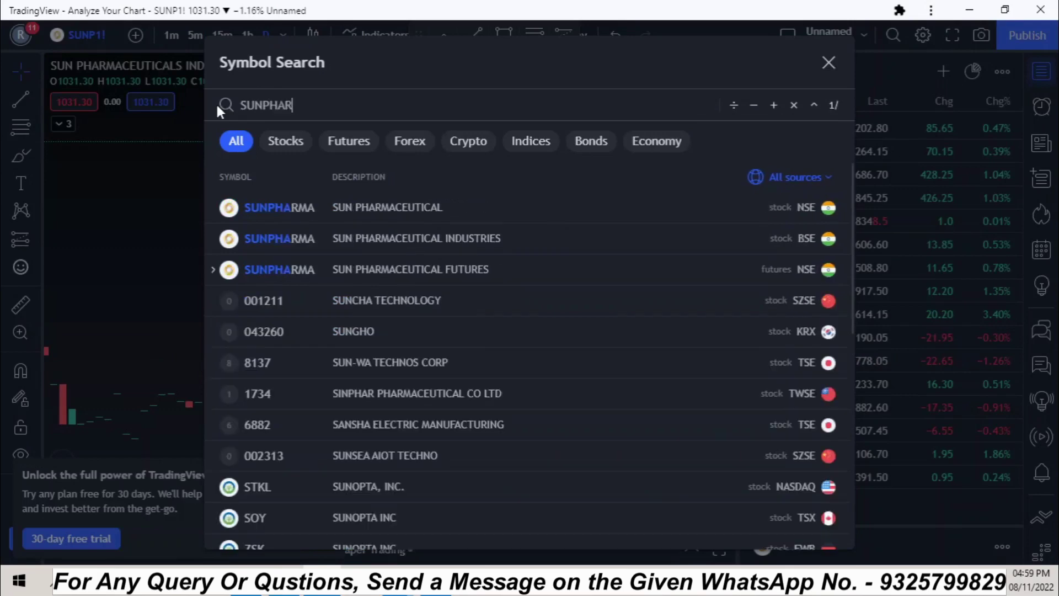
pyautogui.click(425, 202)
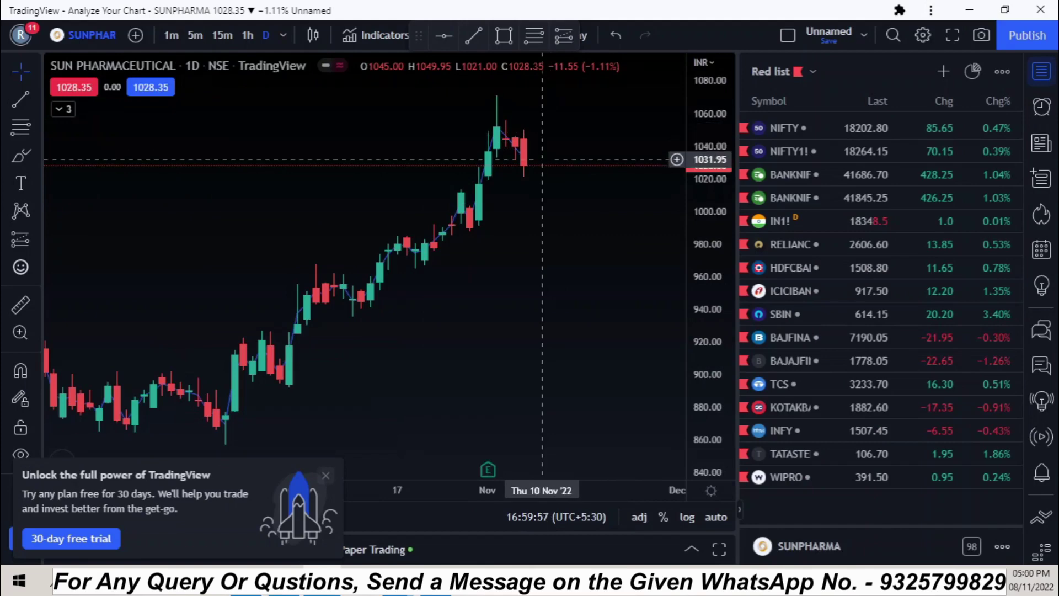
# Switch to the intraday Stock With Oi workbook and filter the Analysis table's candle Pattern column to Inside Bar only
pyautogui.click(397, 584)
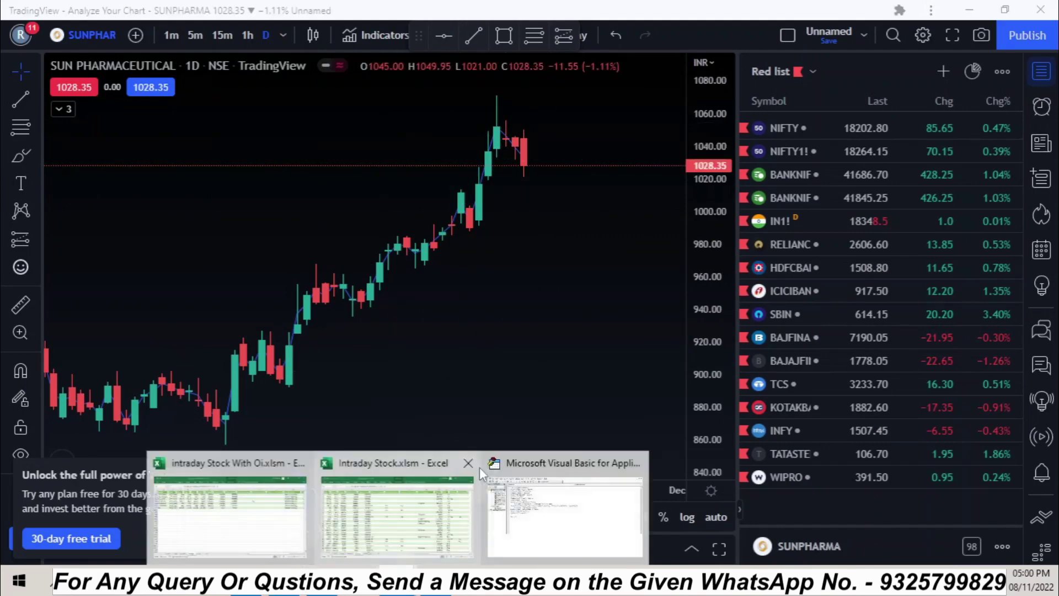
pyautogui.click(252, 514)
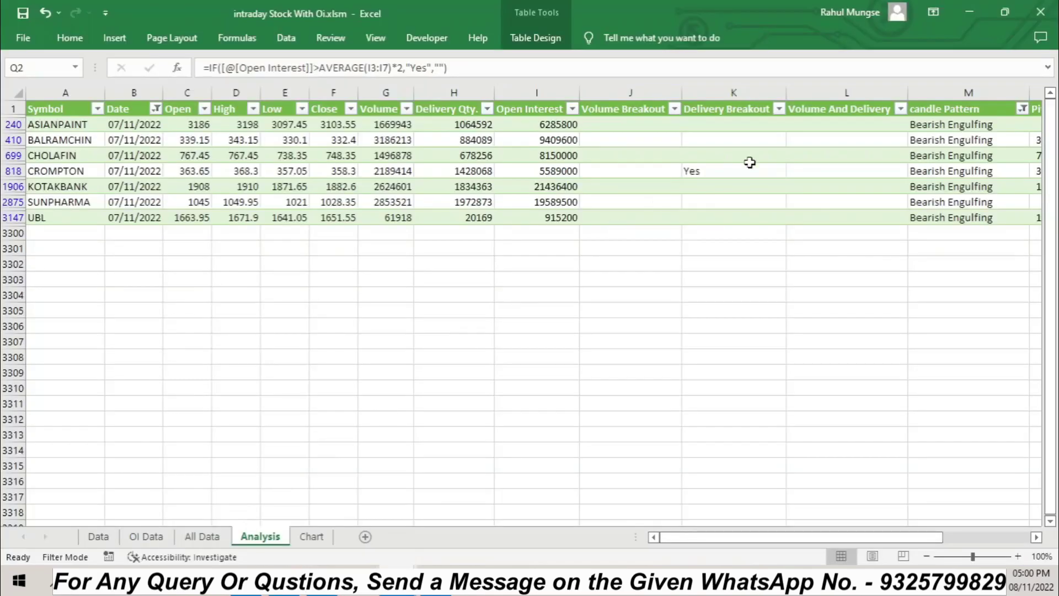
pyautogui.click(1023, 110)
pyautogui.click(868, 294)
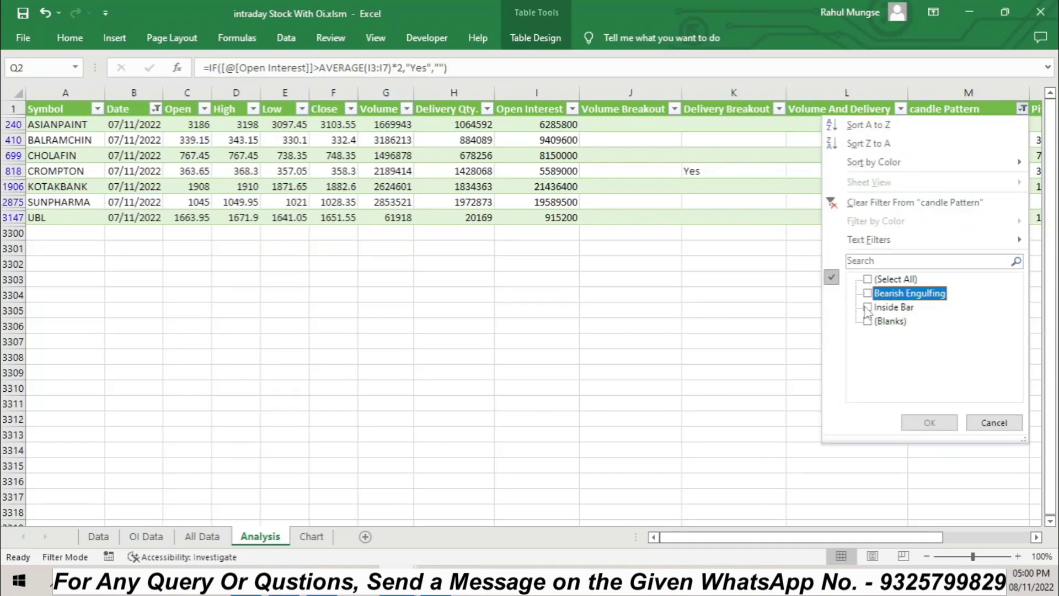
pyautogui.click(868, 307)
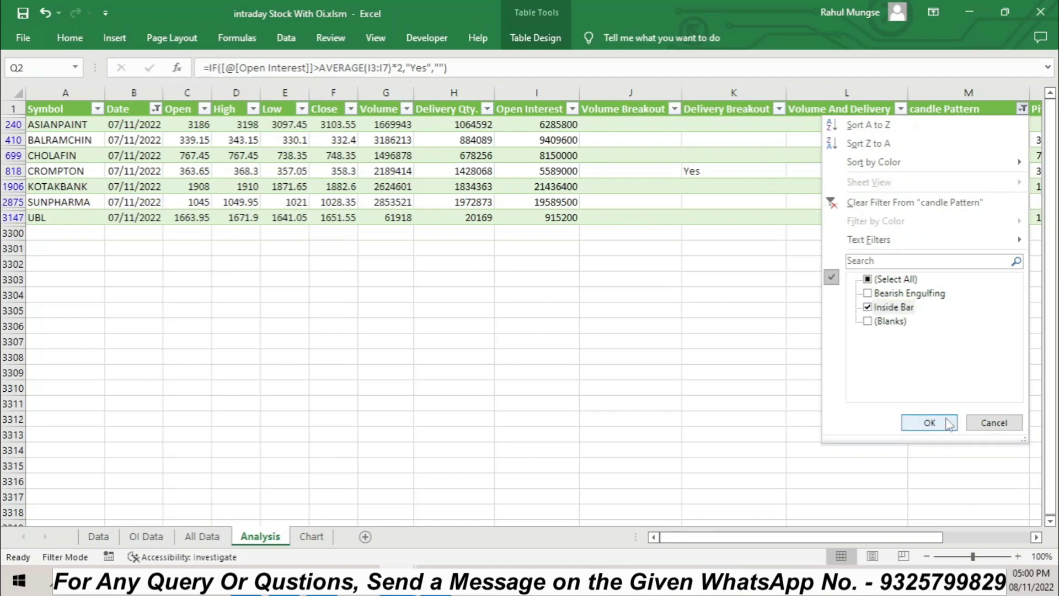
pyautogui.click(930, 423)
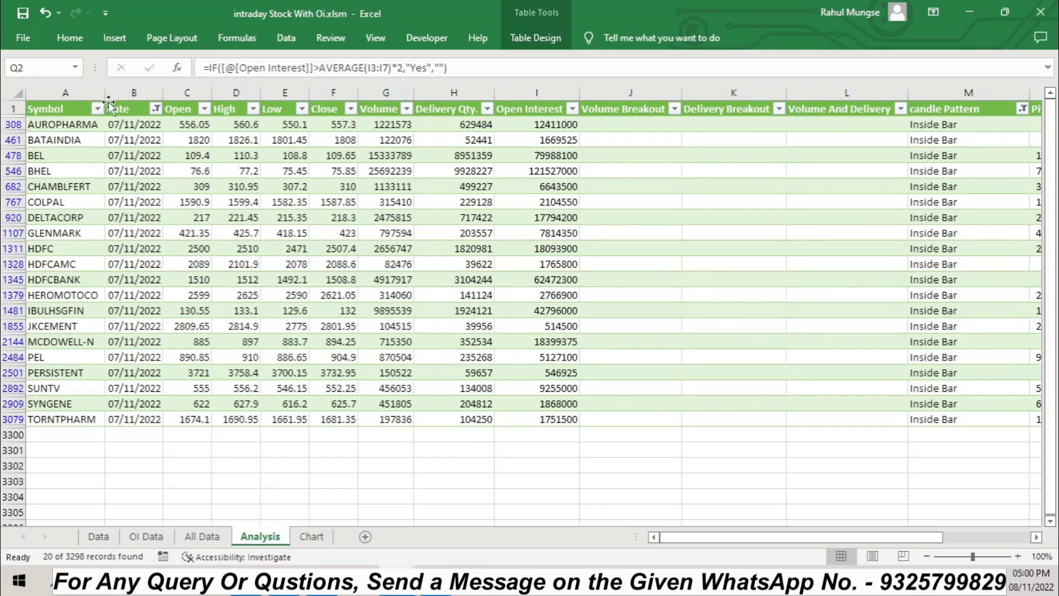
# Widen the Date filter of the Analysis table to all November 2022 dates
pyautogui.click(156, 108)
pyautogui.click(62, 323)
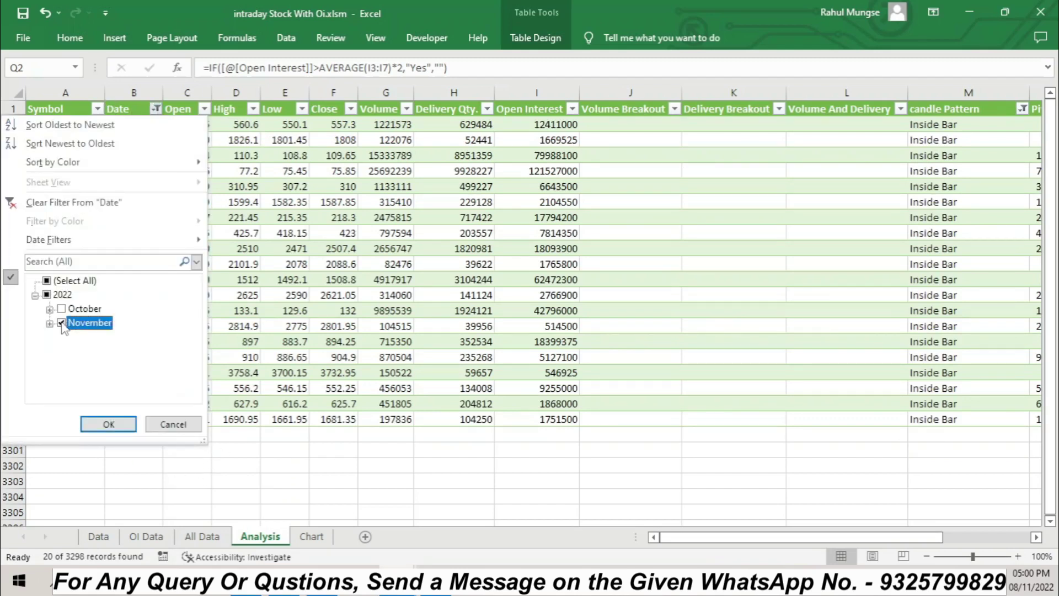
pyautogui.click(62, 324)
pyautogui.click(50, 323)
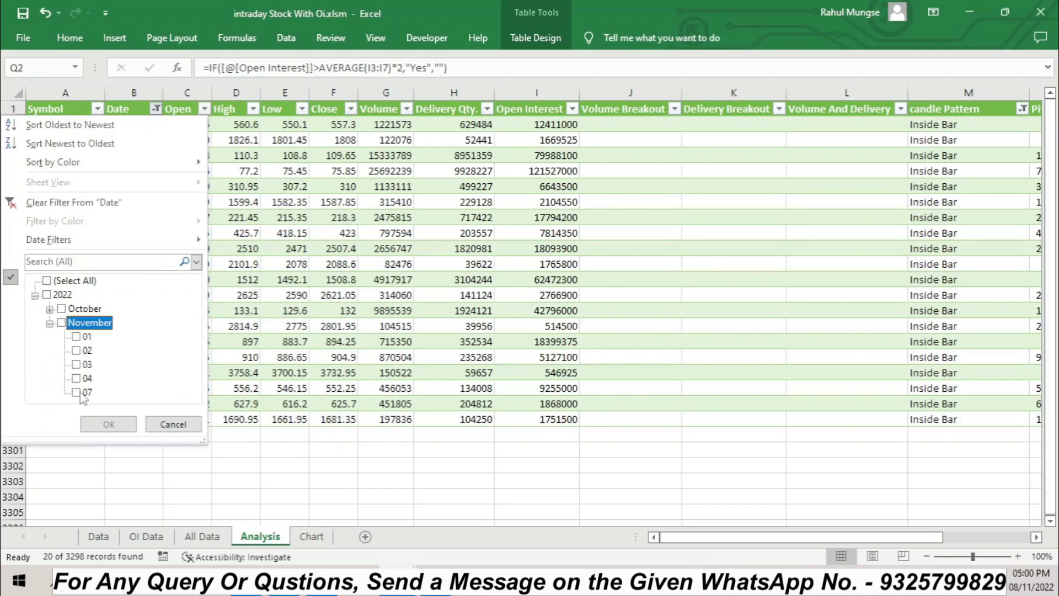
pyautogui.click(76, 392)
pyautogui.click(61, 325)
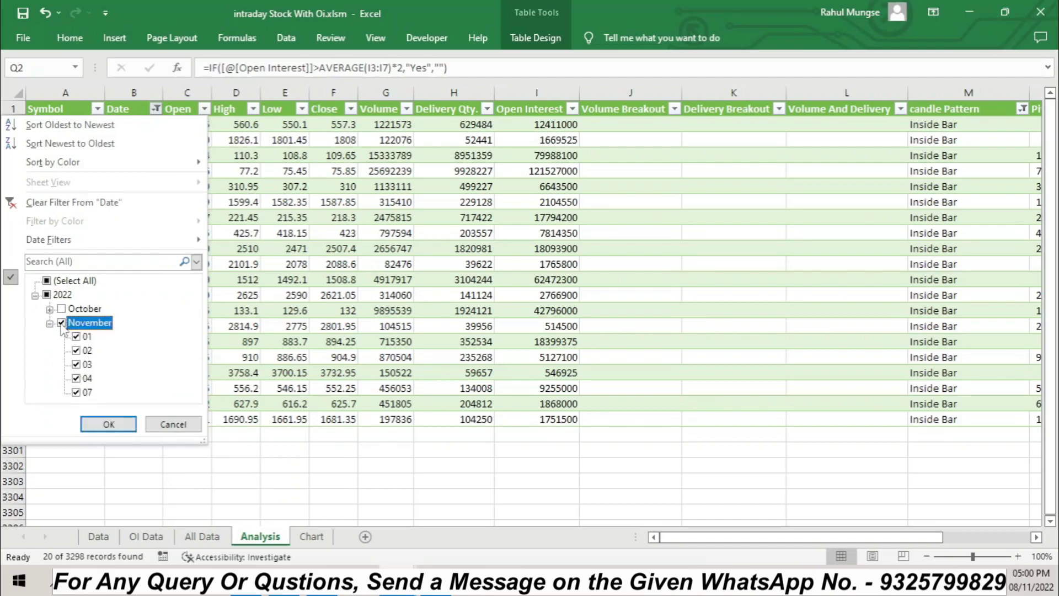
pyautogui.click(108, 424)
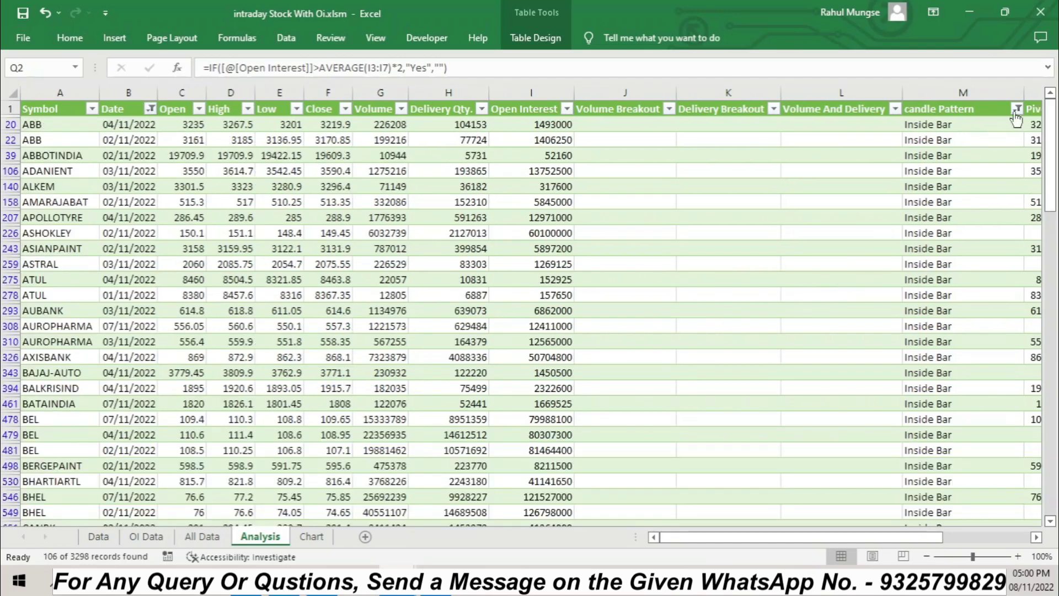
# Filter the candle Pattern column to show only Bullish Engulfing rows
pyautogui.click(1017, 110)
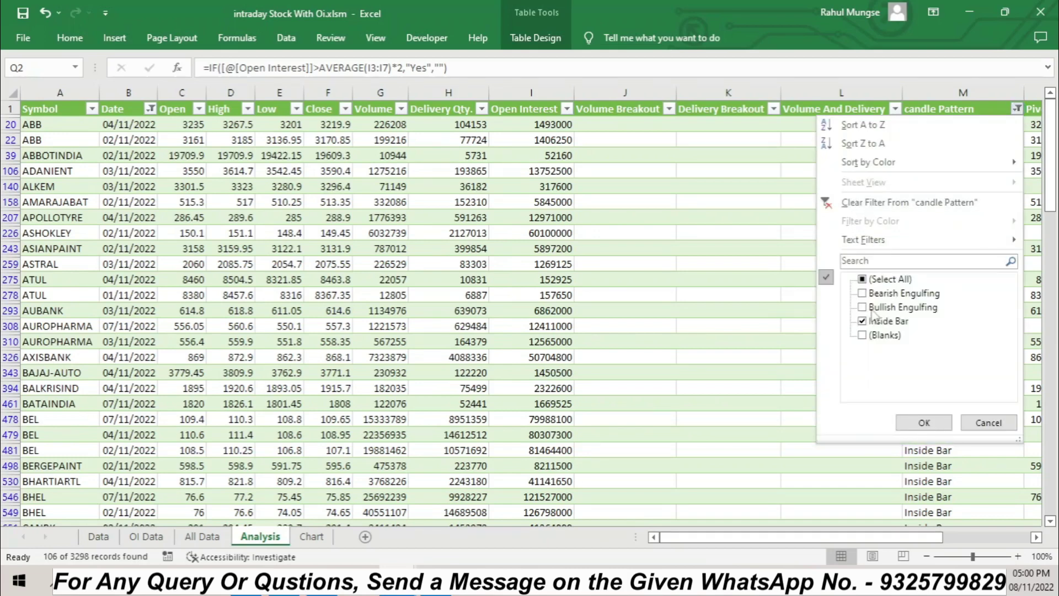
pyautogui.click(862, 294)
pyautogui.click(863, 309)
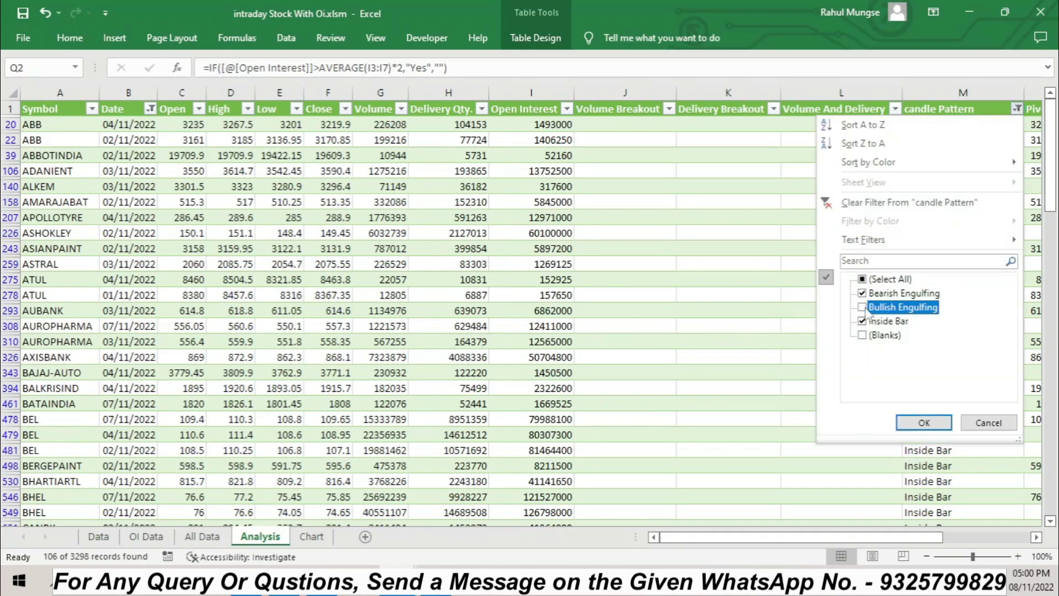
pyautogui.click(869, 323)
pyautogui.click(863, 295)
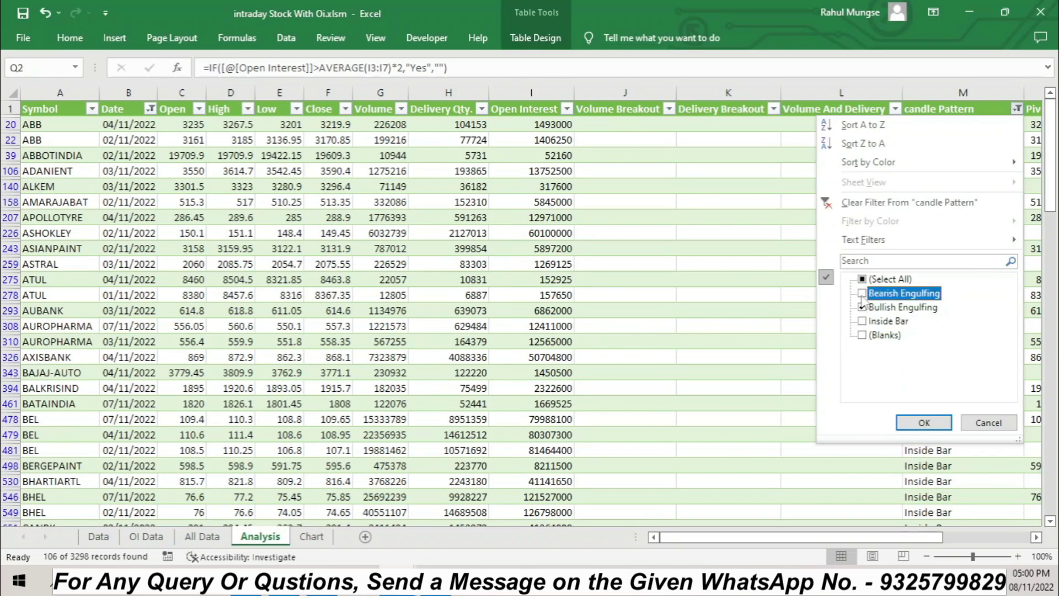
pyautogui.click(924, 423)
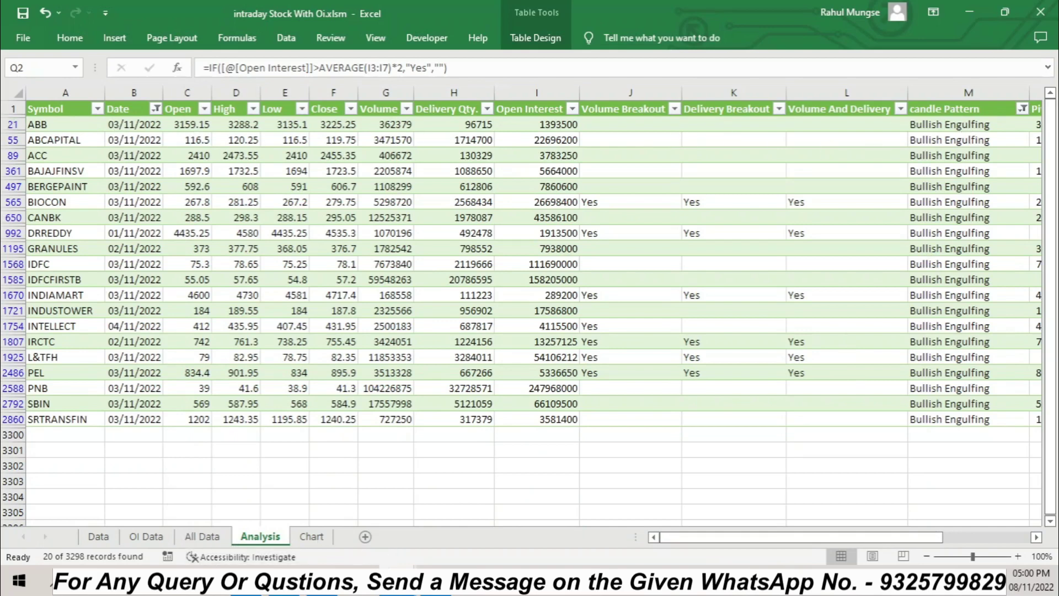
# Switch to TradingView and load the NSE stock chart for ABB to examine its early November candles
pyautogui.click(322, 582)
pyautogui.write('ABB')
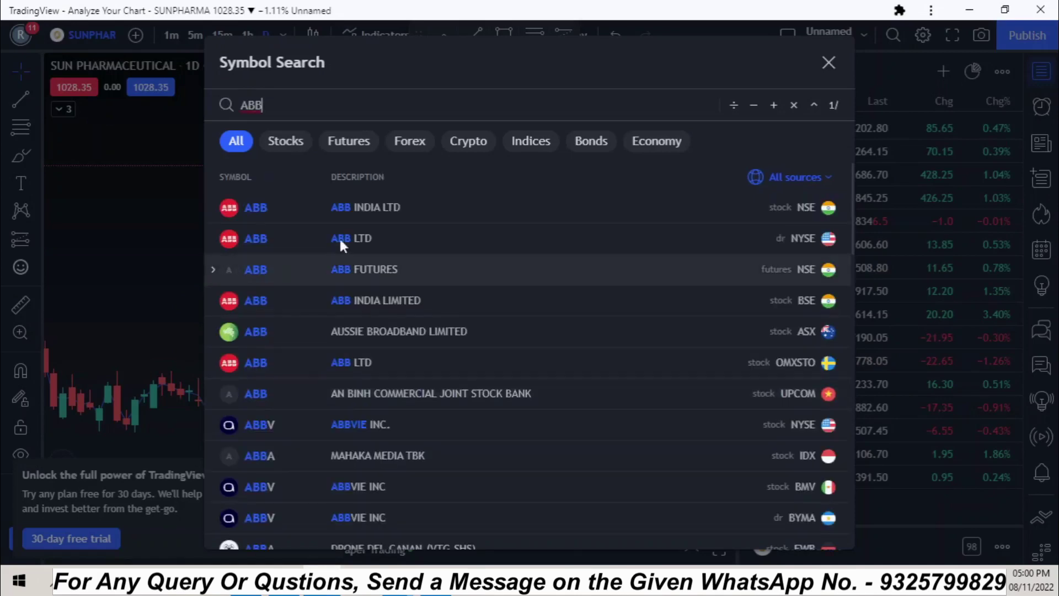
pyautogui.click(342, 208)
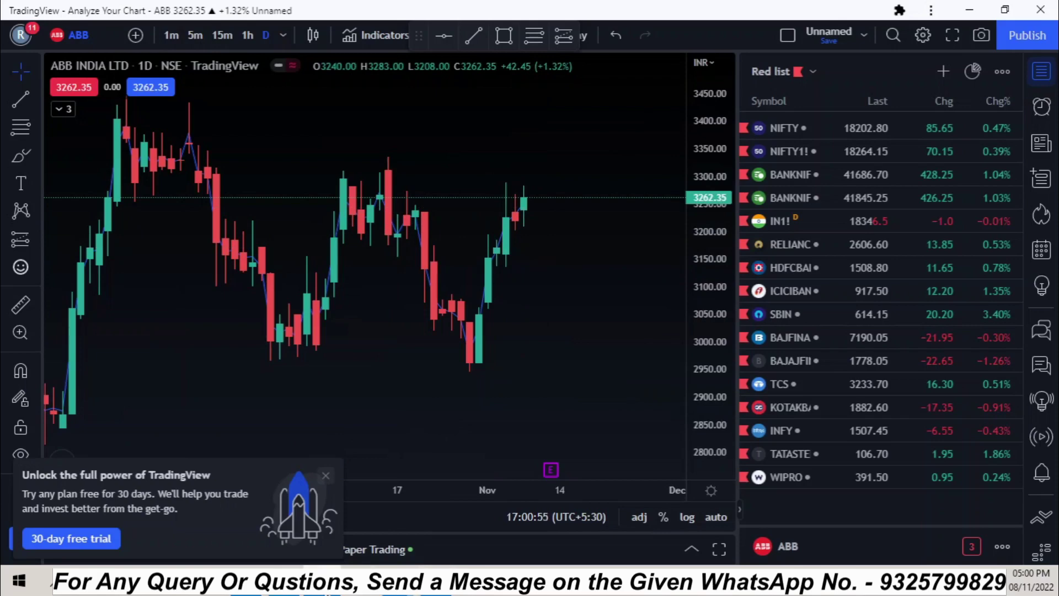
# Return to the Excel Analysis sheet and reset the Date and candle Pattern filters to include all values
pyautogui.moveTo(396, 582)
pyautogui.click(293, 503)
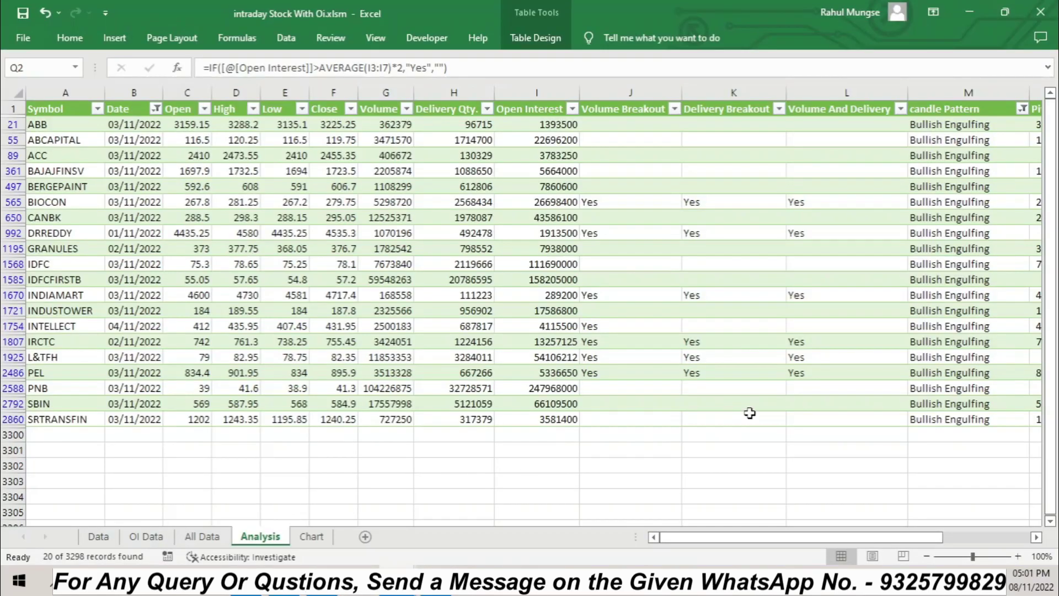
pyautogui.click(155, 108)
pyautogui.click(46, 282)
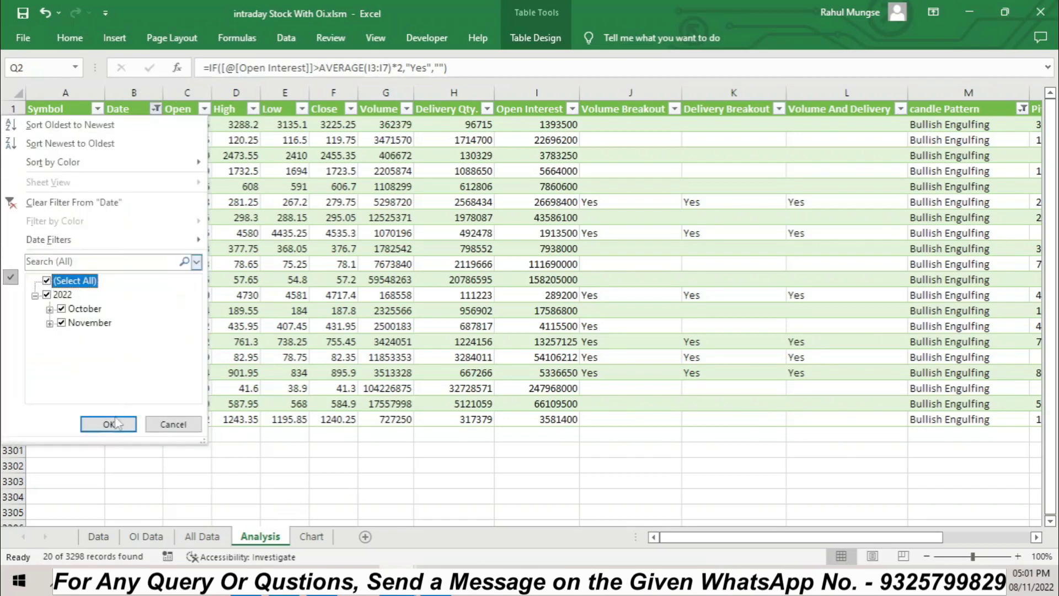
pyautogui.click(109, 423)
pyautogui.click(1024, 110)
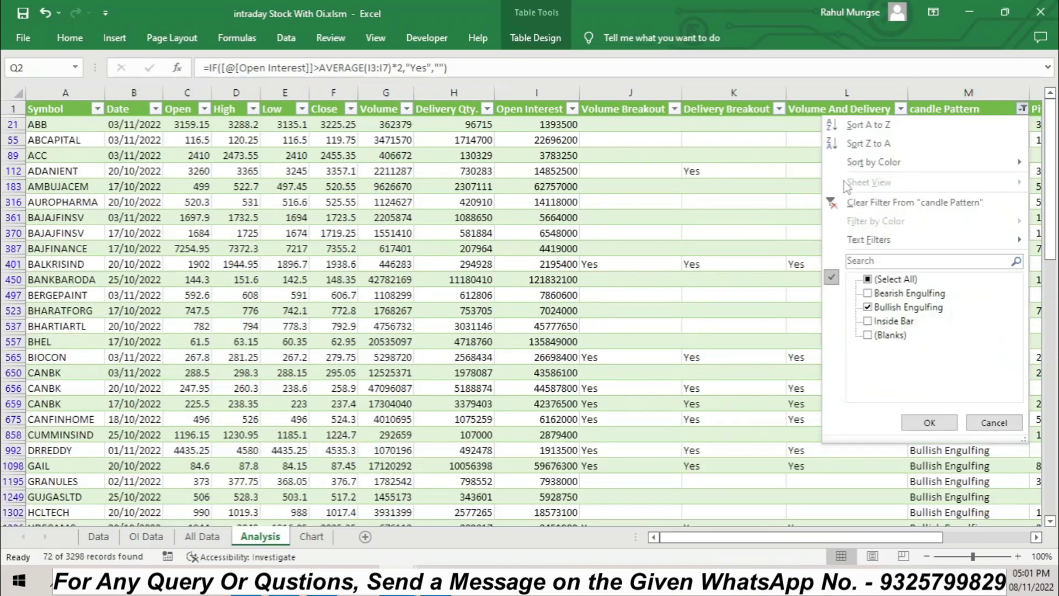
pyautogui.click(873, 279)
pyautogui.click(921, 421)
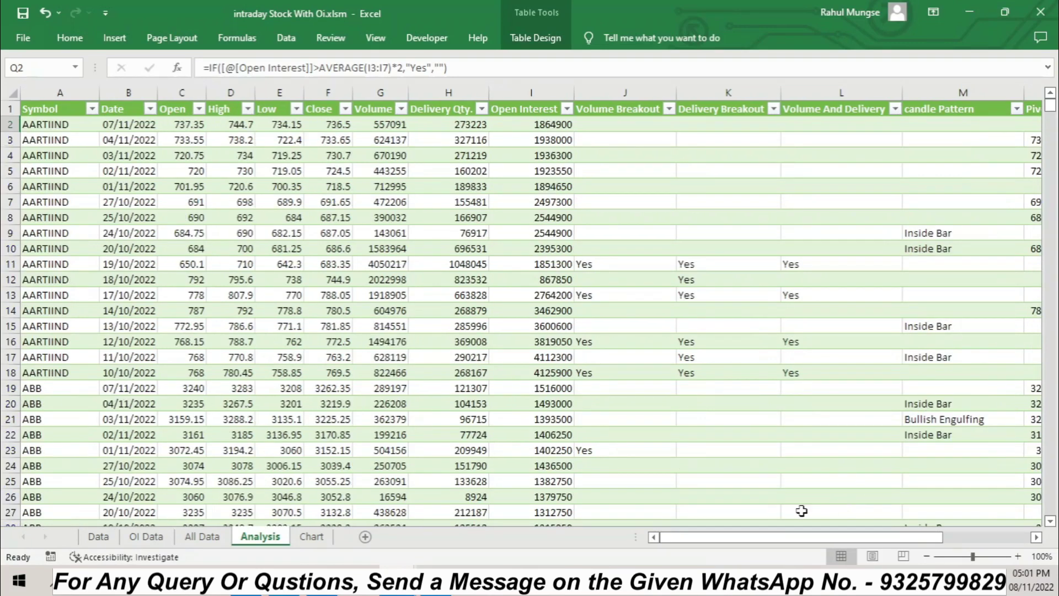
# Filter the Date column of the Analysis table to 07 November 2022 only
pyautogui.moveTo(761, 538); pyautogui.dragTo(849, 538)
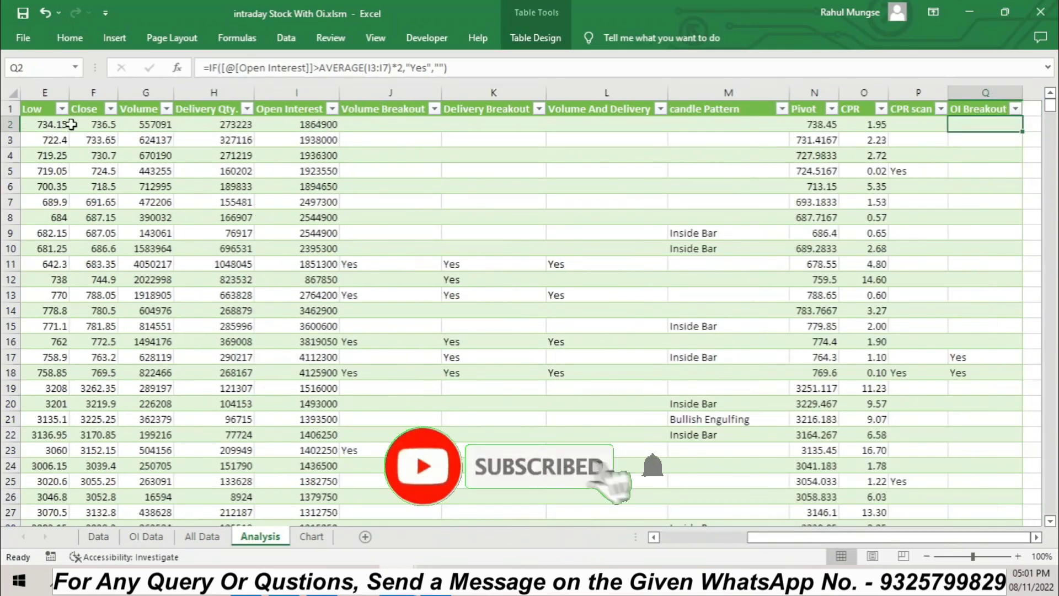
pyautogui.moveTo(772, 537); pyautogui.dragTo(684, 538)
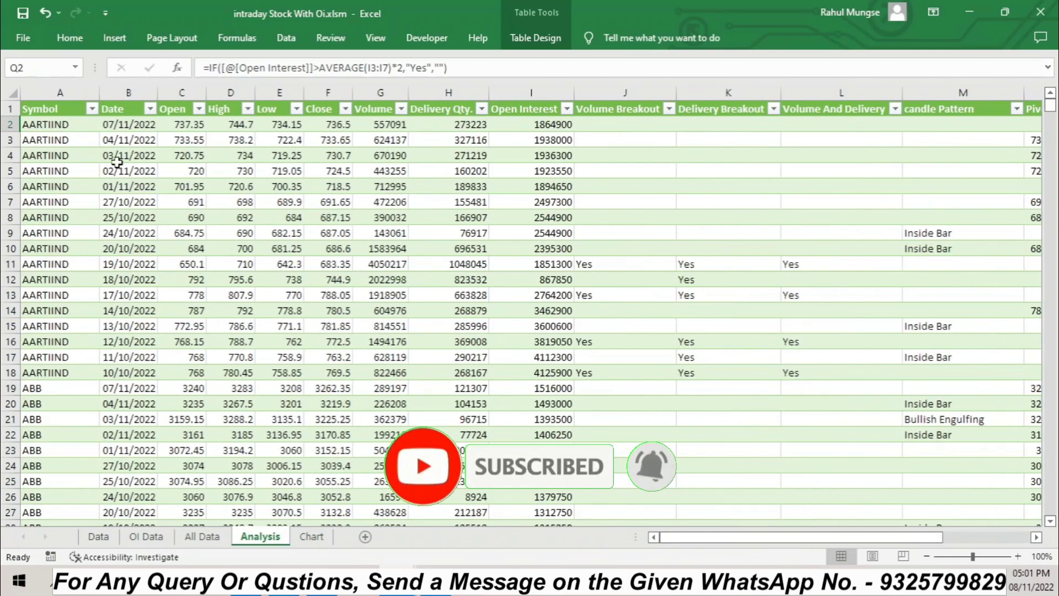
pyautogui.click(149, 109)
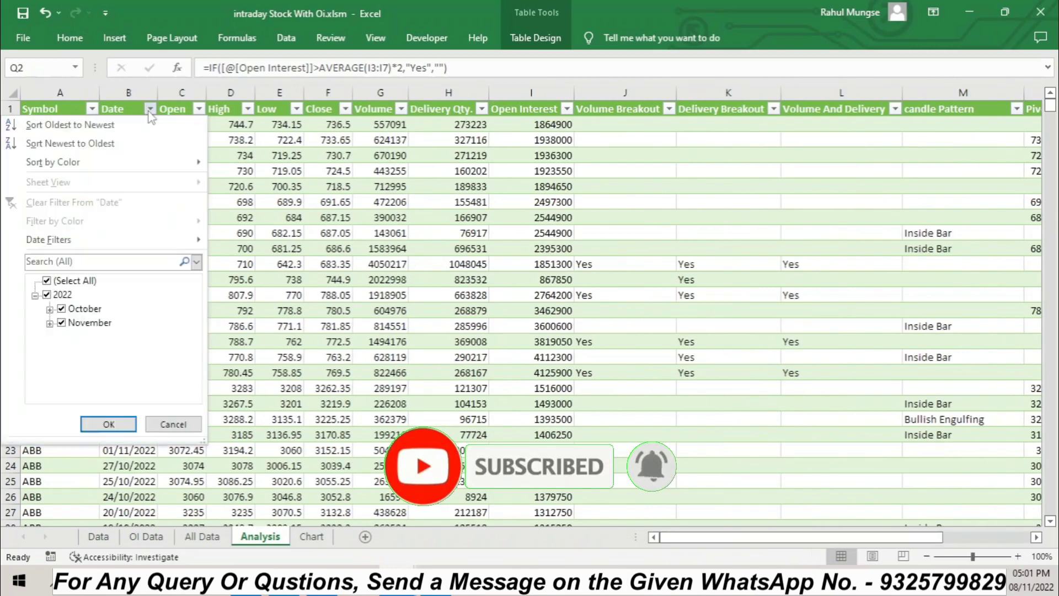
pyautogui.click(49, 323)
pyautogui.click(46, 281)
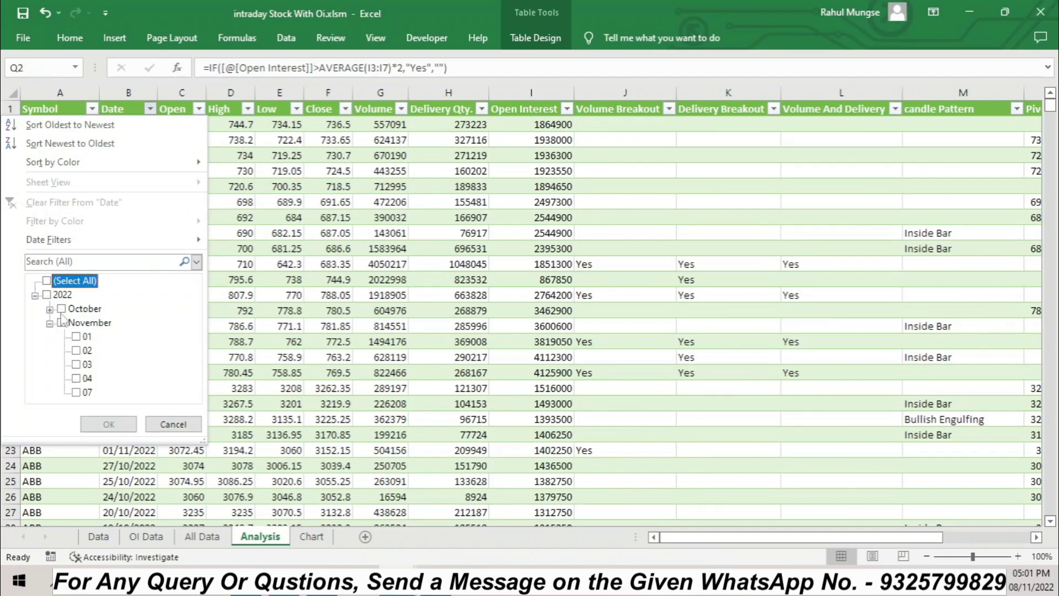
pyautogui.click(86, 392)
pyautogui.click(109, 424)
# Filter the CPR scan column of the Analysis table to show only Yes rows and review the matching stocks
pyautogui.moveTo(811, 537); pyautogui.dragTo(899, 537)
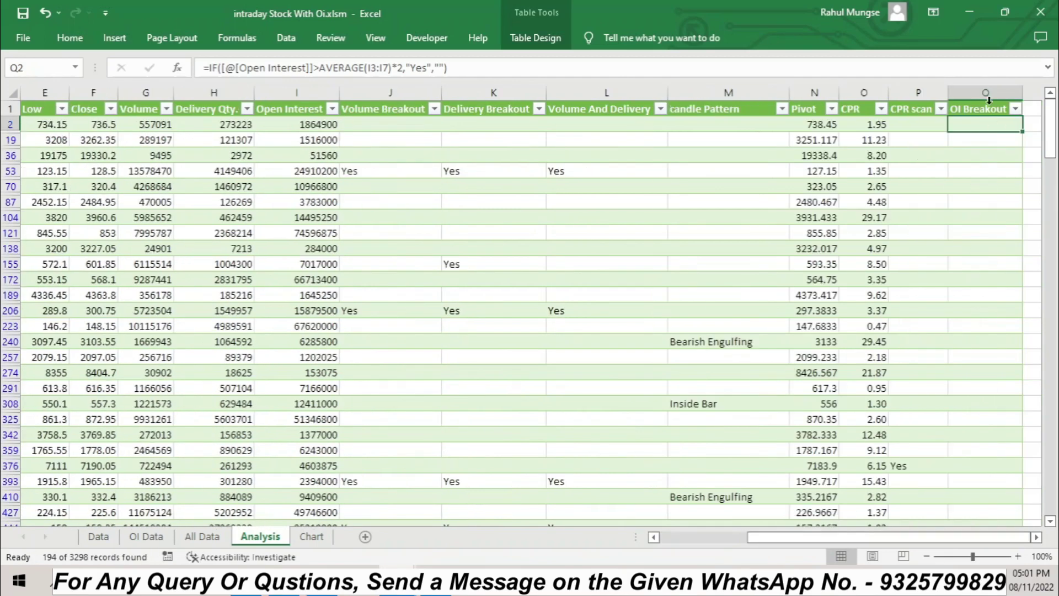
pyautogui.click(1015, 108)
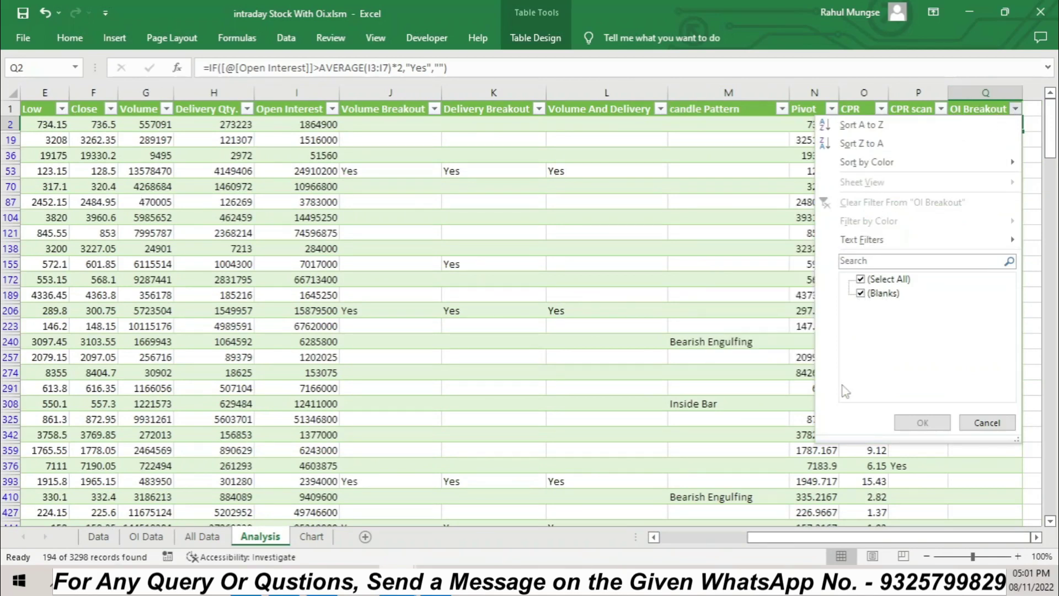
pyautogui.click(726, 153)
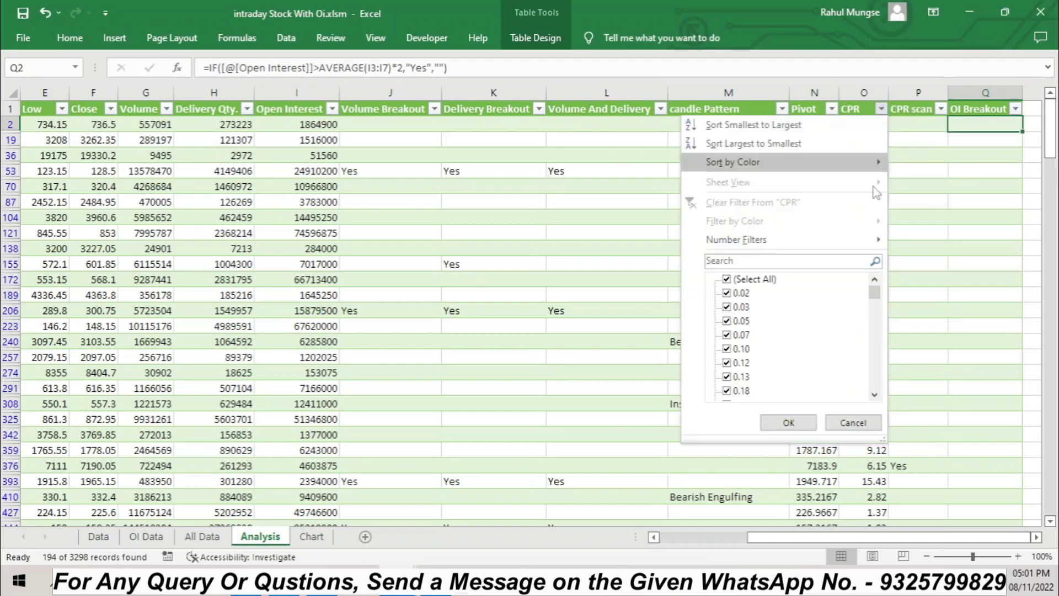
pyautogui.click(892, 107)
pyautogui.click(941, 109)
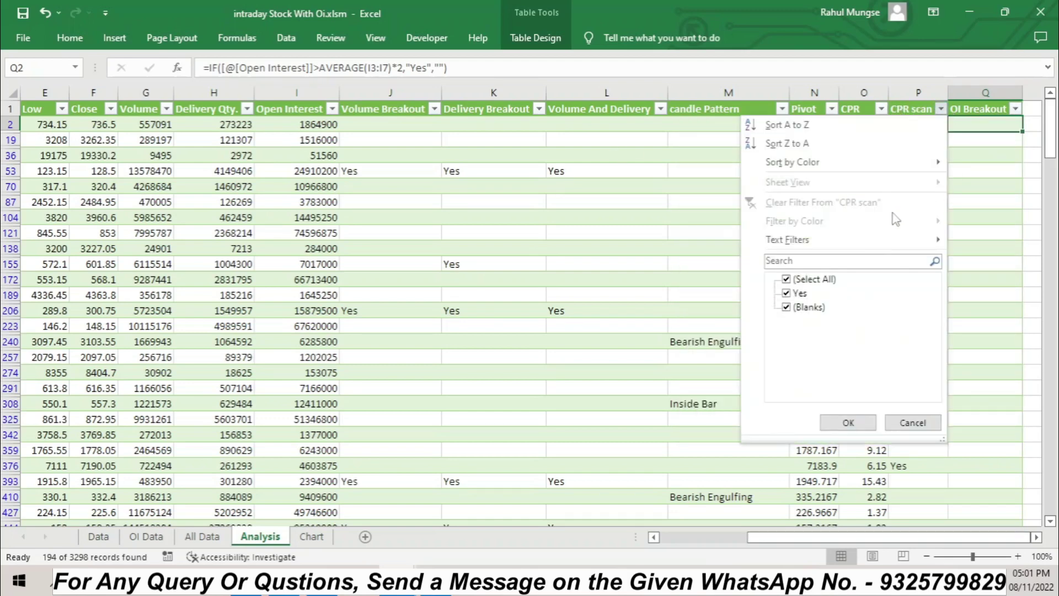
pyautogui.click(799, 309)
pyautogui.click(848, 422)
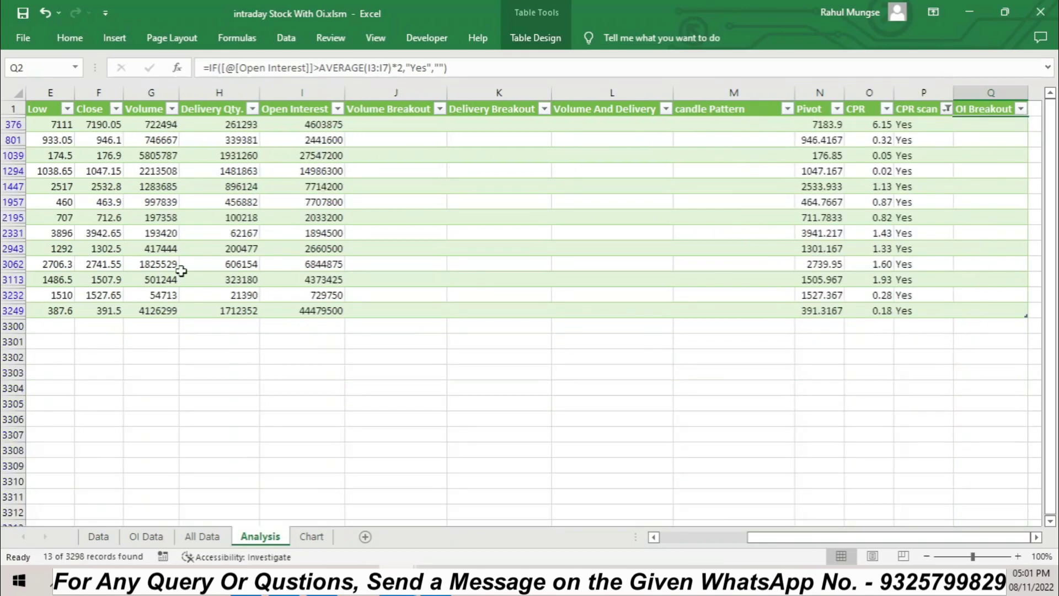
pyautogui.moveTo(838, 537); pyautogui.dragTo(642, 535)
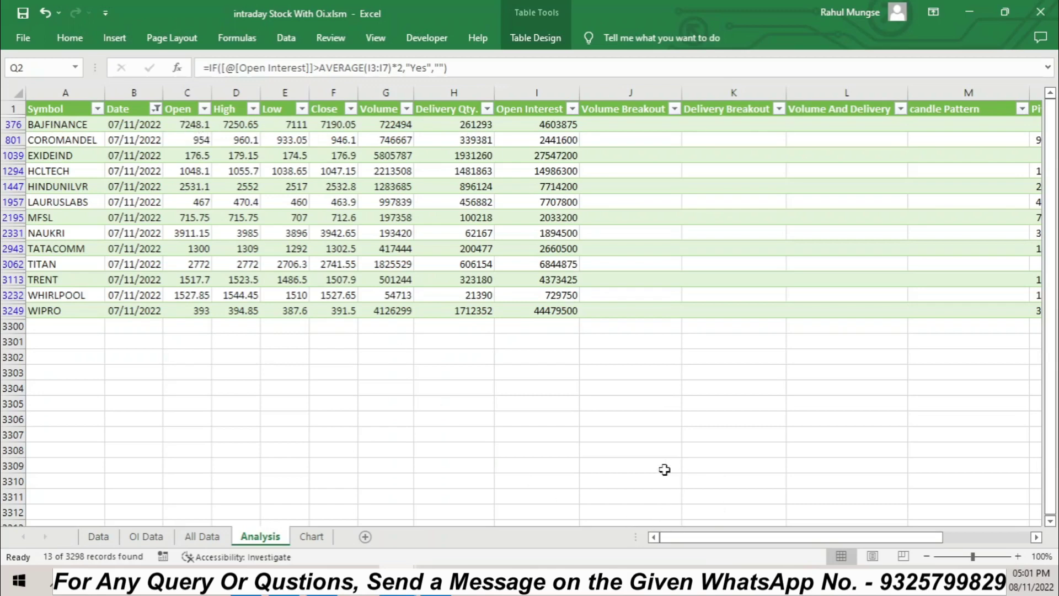
pyautogui.moveTo(734, 538); pyautogui.dragTo(821, 538)
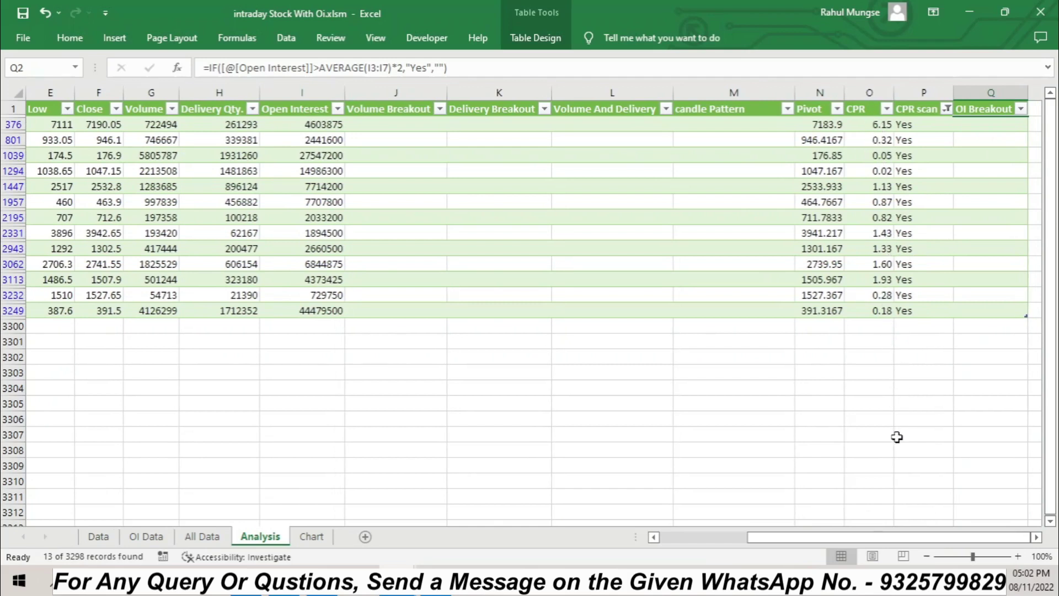
pyautogui.moveTo(887, 543)
pyautogui.mouseDown()
pyautogui.moveTo(744, 538)
pyautogui.moveTo(890, 542)
pyautogui.mouseUp()
# On the Chart sheet, add the Open Interest field to the PivotTable's values
pyautogui.click(313, 537)
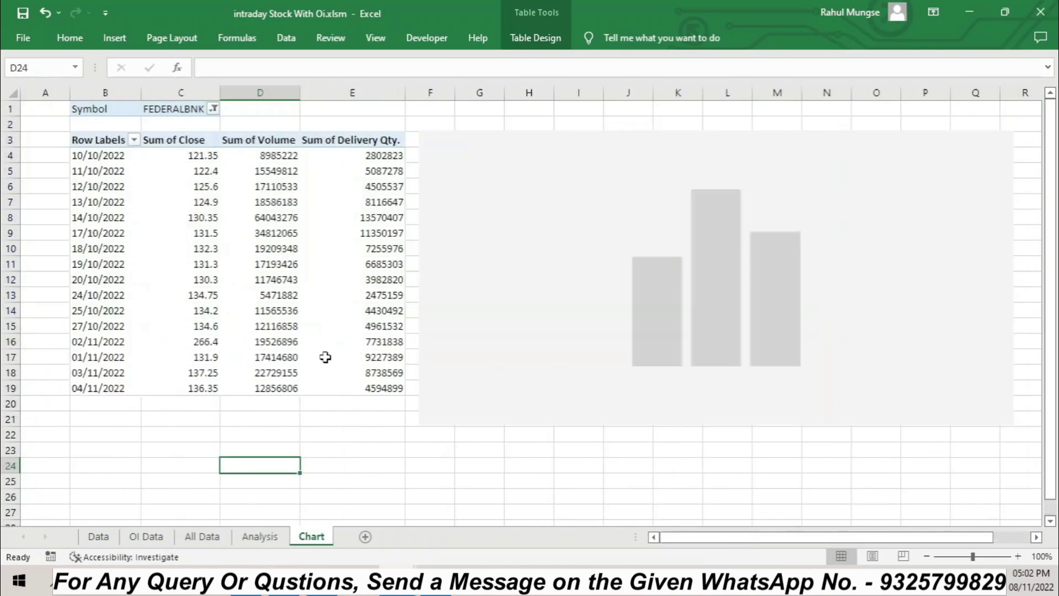
pyautogui.click(186, 139)
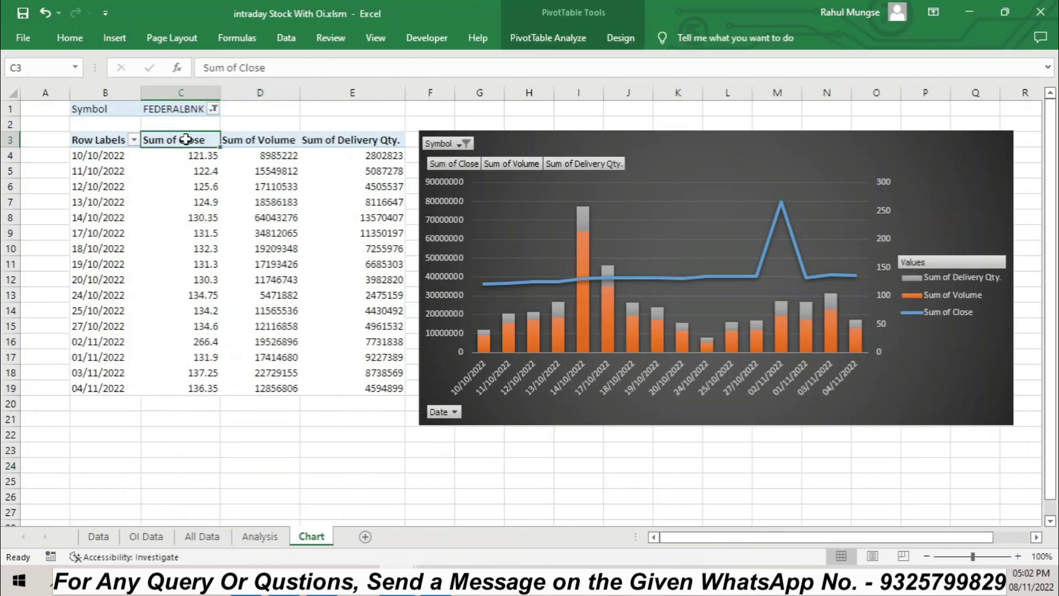
pyautogui.rightClick(186, 139)
pyautogui.click(255, 390)
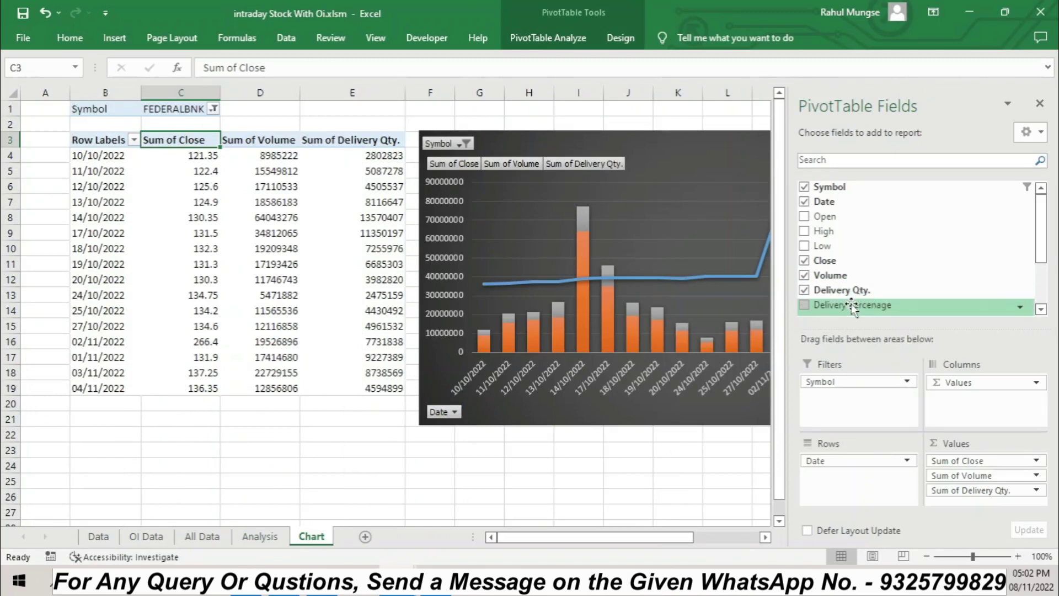
pyautogui.scroll(-3, 1020, 249)
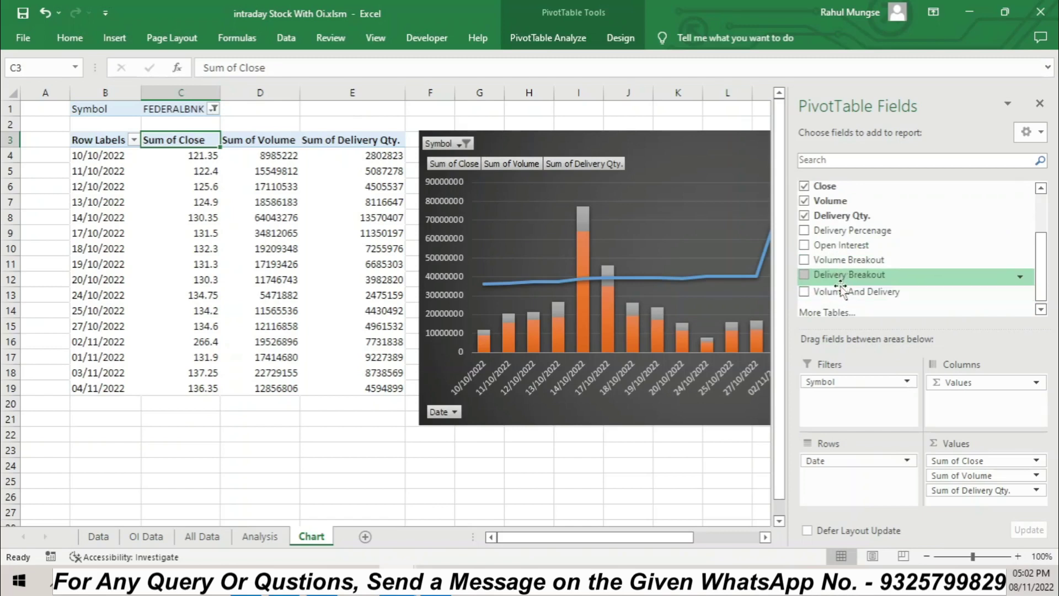
pyautogui.moveTo(846, 247); pyautogui.dragTo(966, 501)
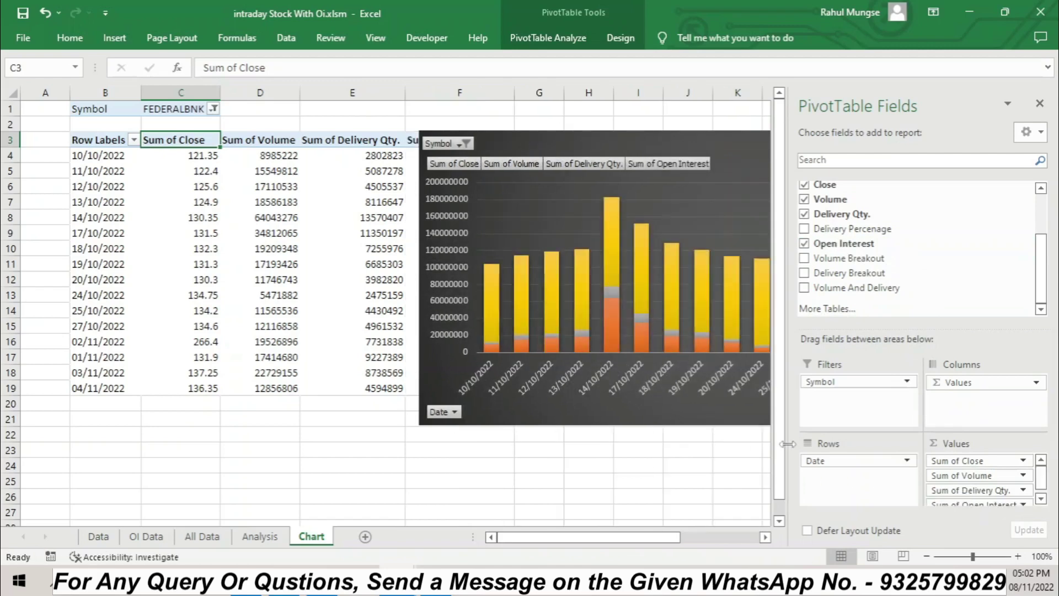
pyautogui.click(1040, 103)
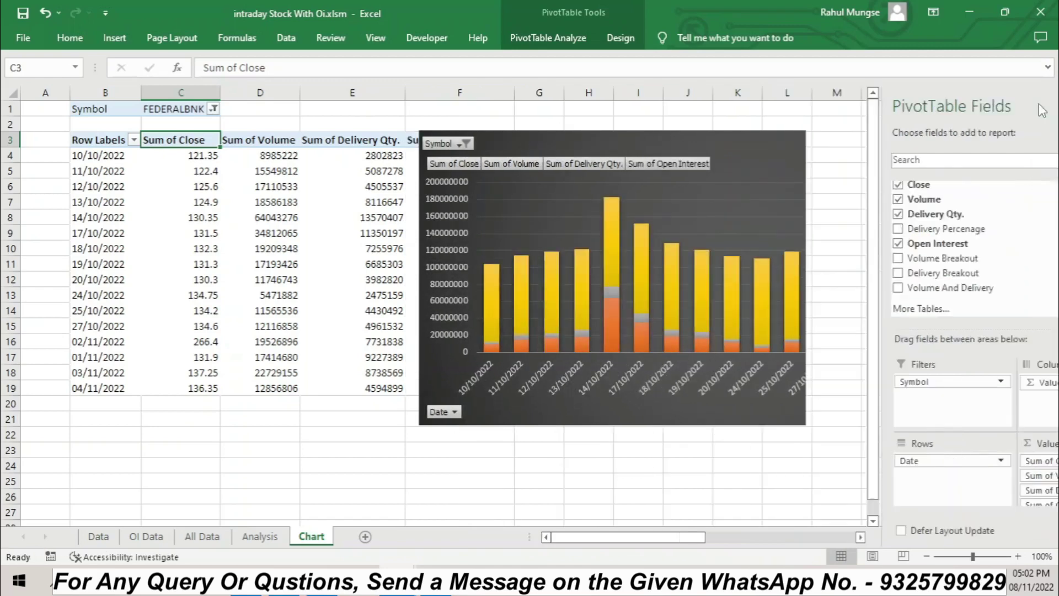
pyautogui.click(761, 154)
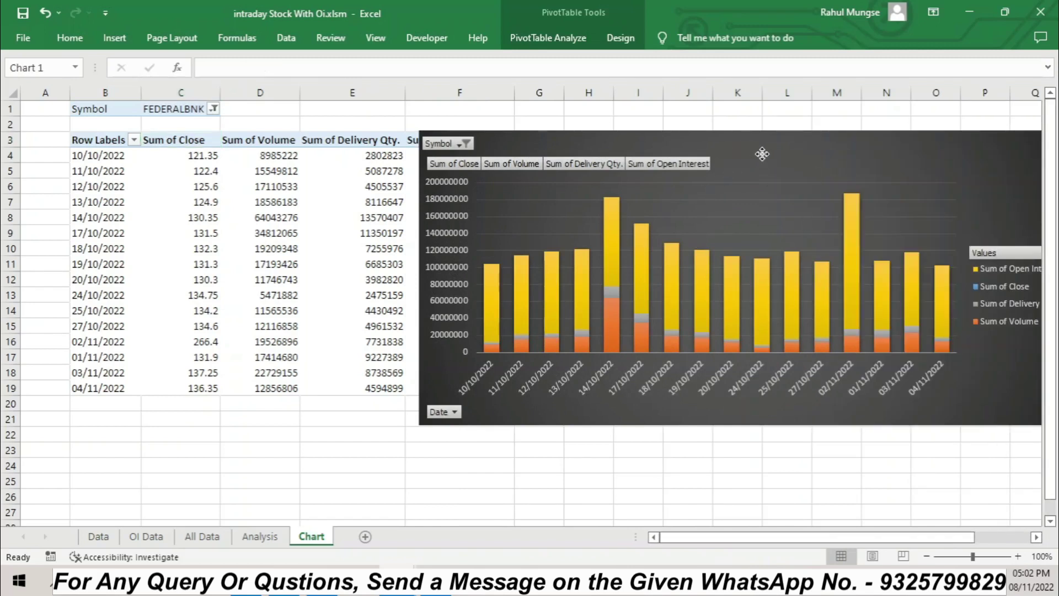
pyautogui.rightClick(762, 154)
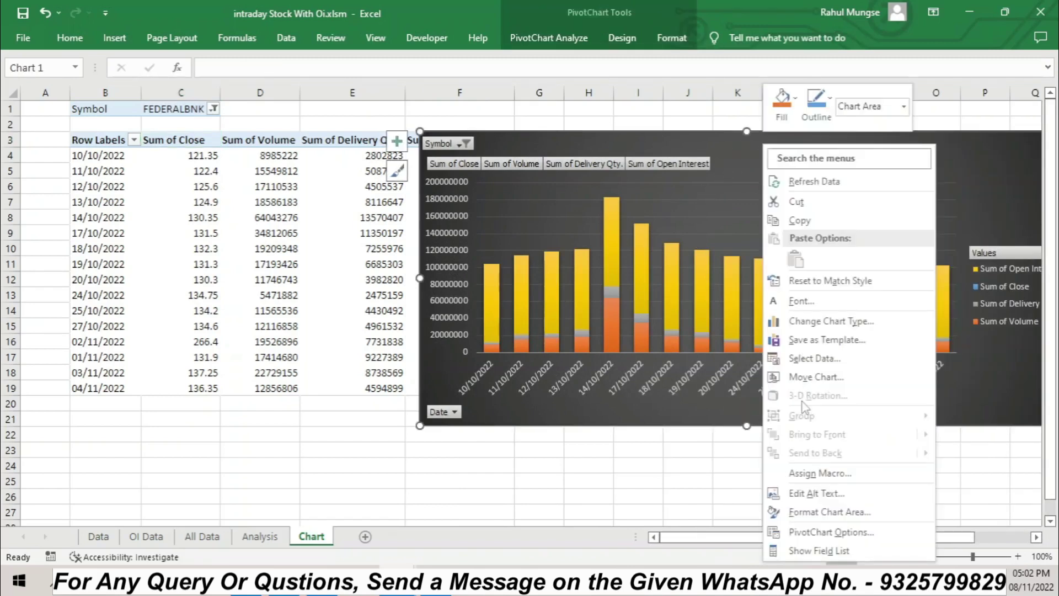
pyautogui.click(806, 546)
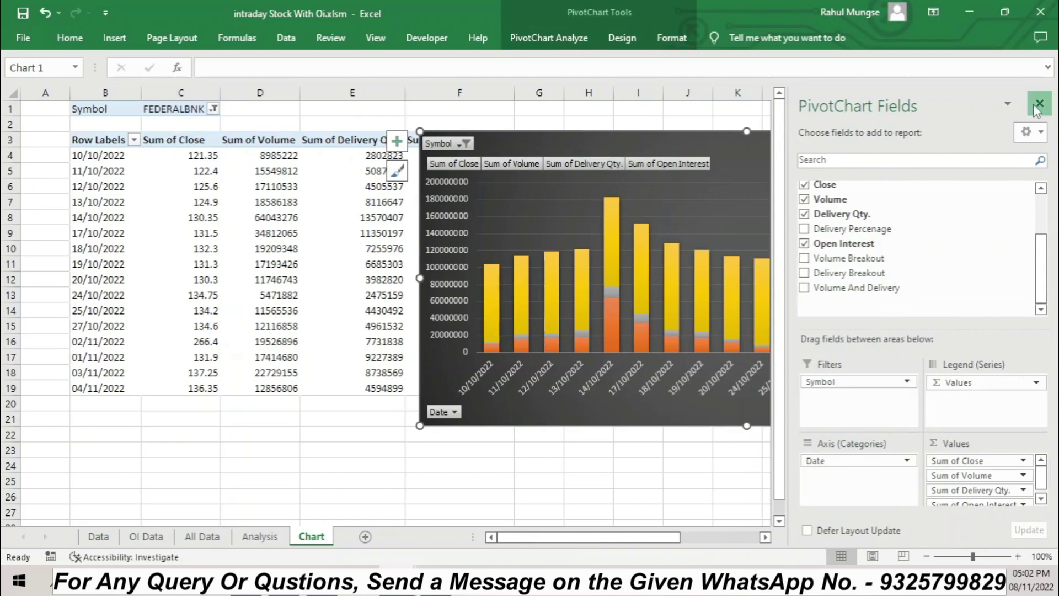
pyautogui.click(1039, 103)
pyautogui.click(793, 116)
pyautogui.rightClick(793, 116)
pyautogui.press('Escape')
# Change the pivot chart to a Combo type with Sum of Close as a Line on the secondary axis
pyautogui.rightClick(754, 160)
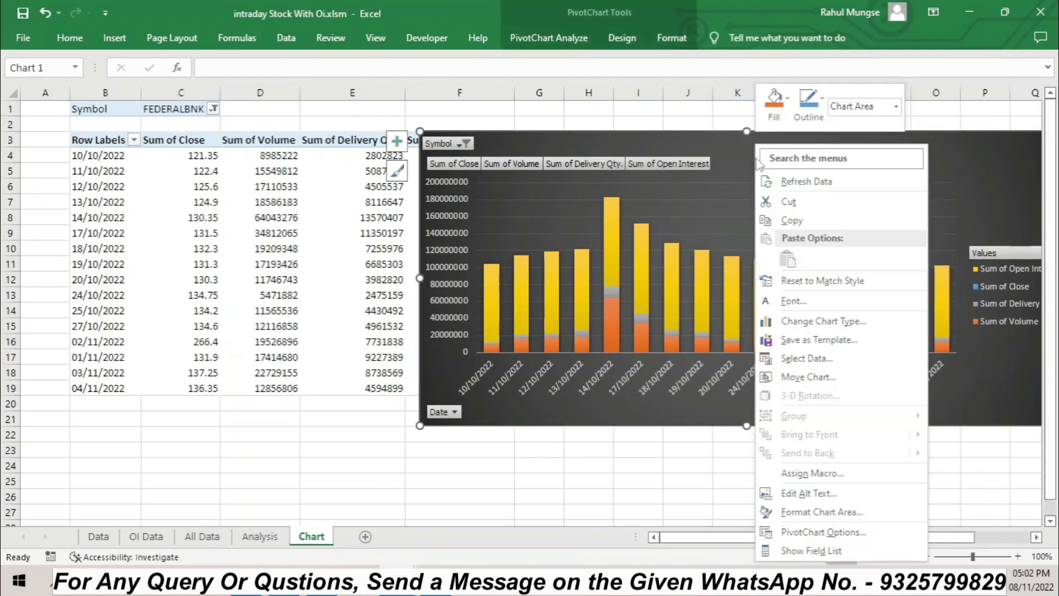
pyautogui.click(810, 321)
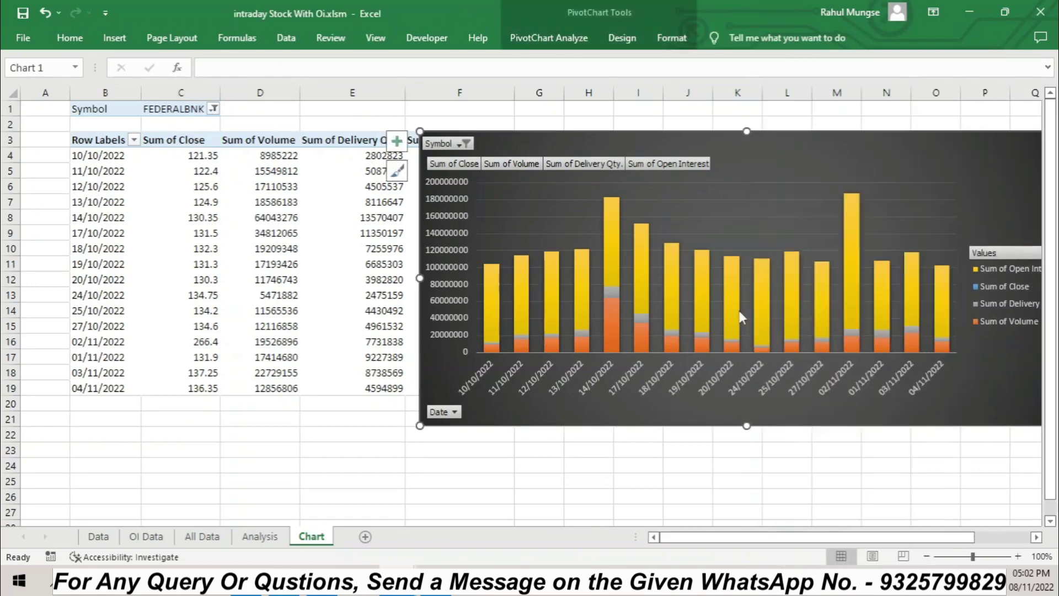
pyautogui.click(342, 411)
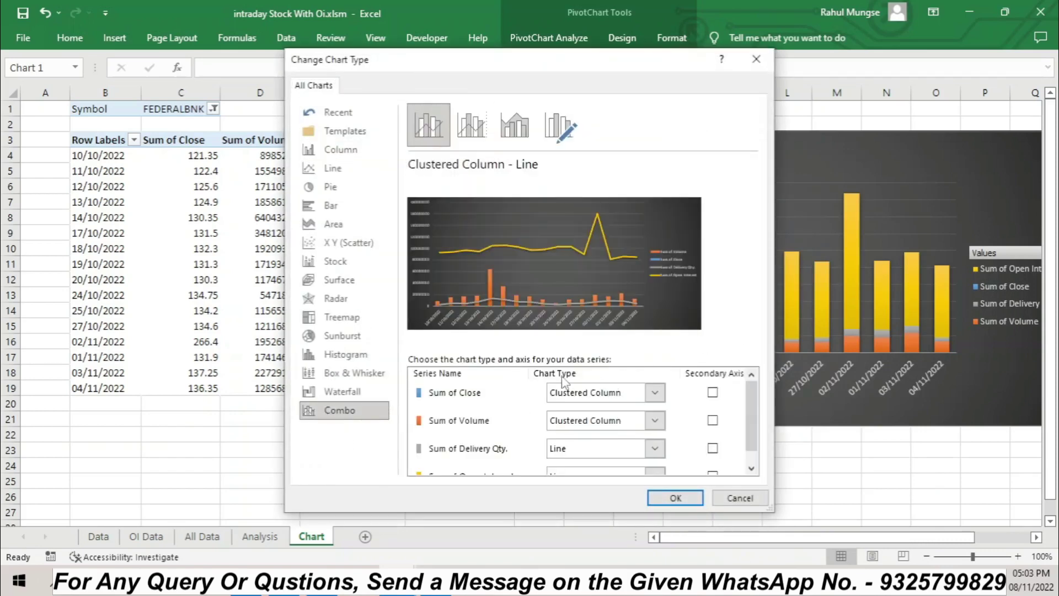
pyautogui.click(655, 392)
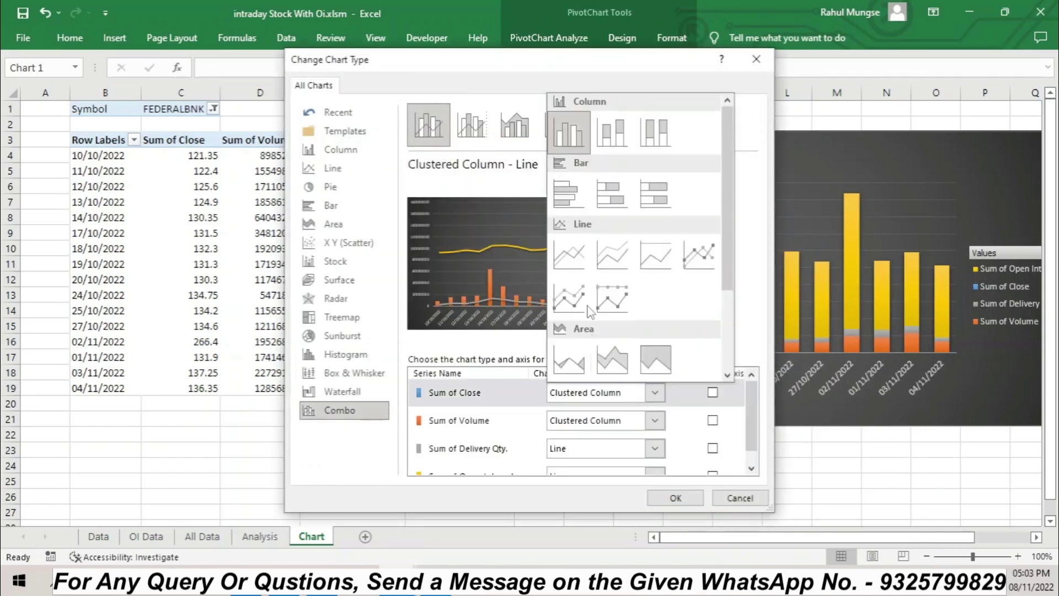
pyautogui.click(570, 252)
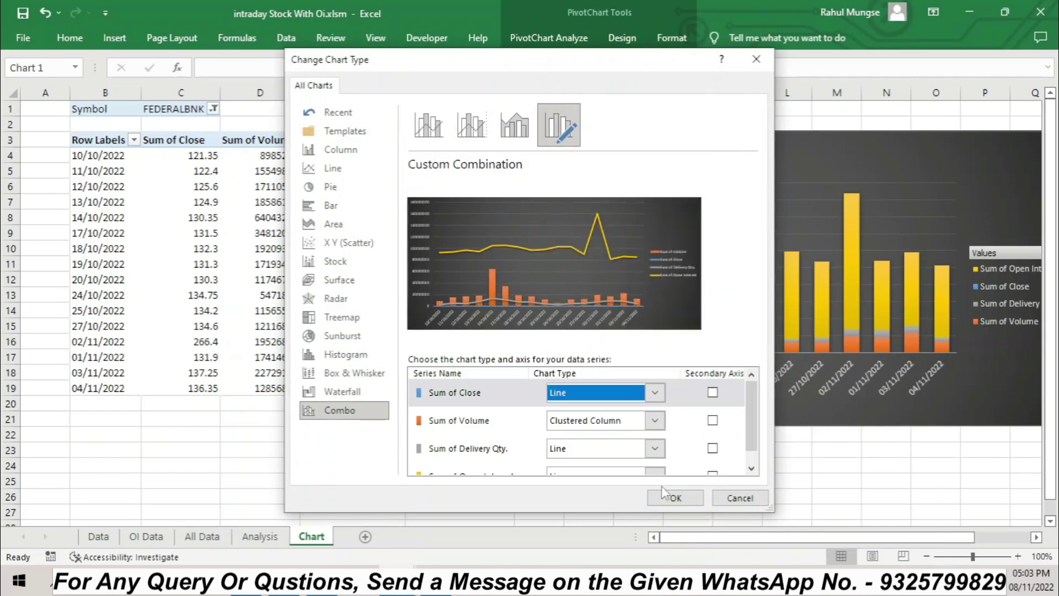
pyautogui.click(713, 393)
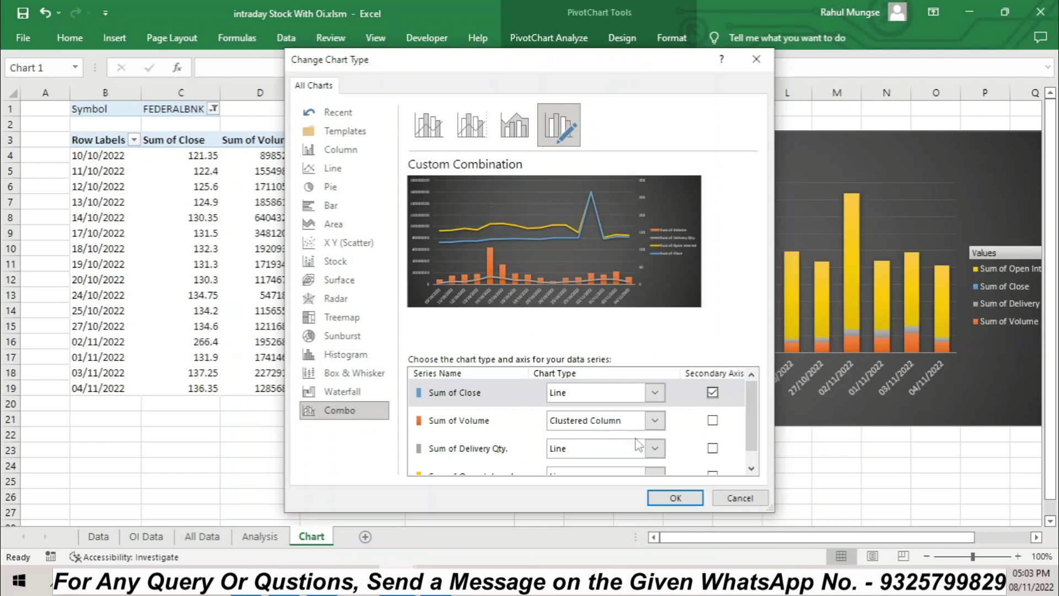
# Set the Sum of Delivery Qty. series to Clustered Column and apply the custom combination to the chart
pyautogui.scroll(-1, 552, 442)
pyautogui.click(655, 434)
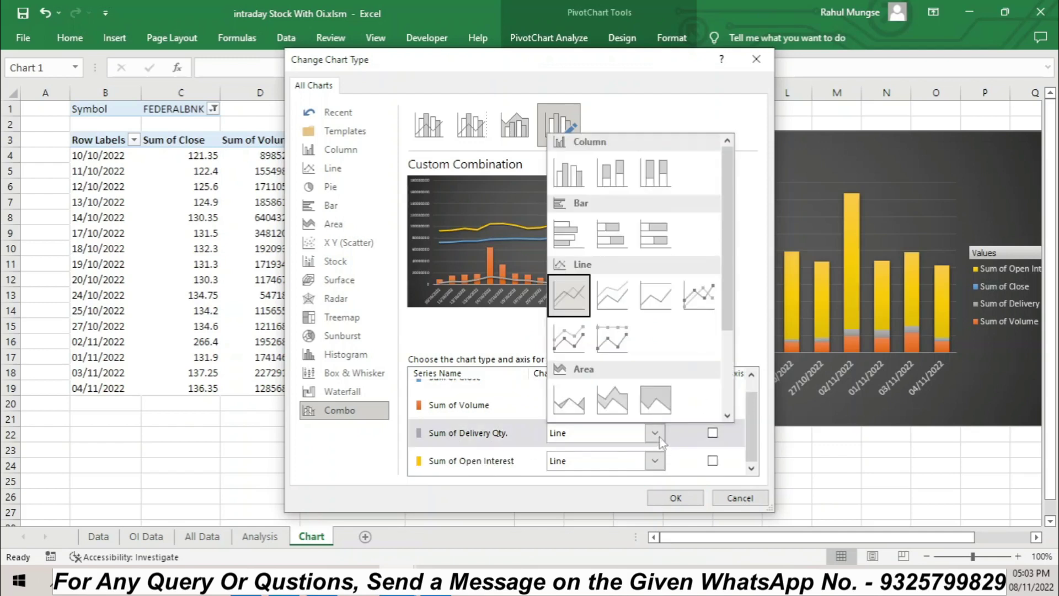
pyautogui.click(575, 185)
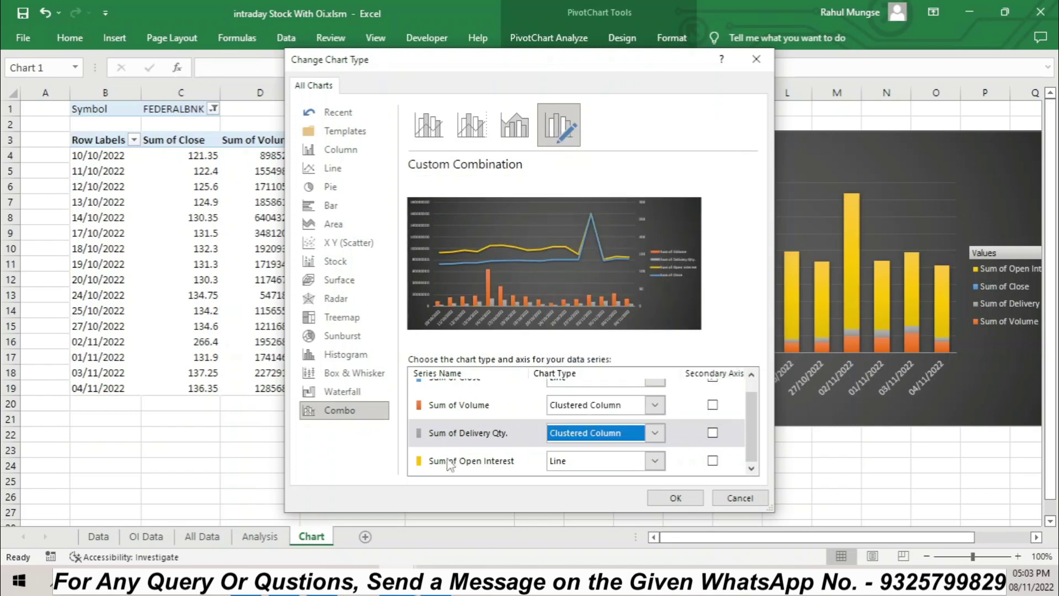
pyautogui.click(675, 498)
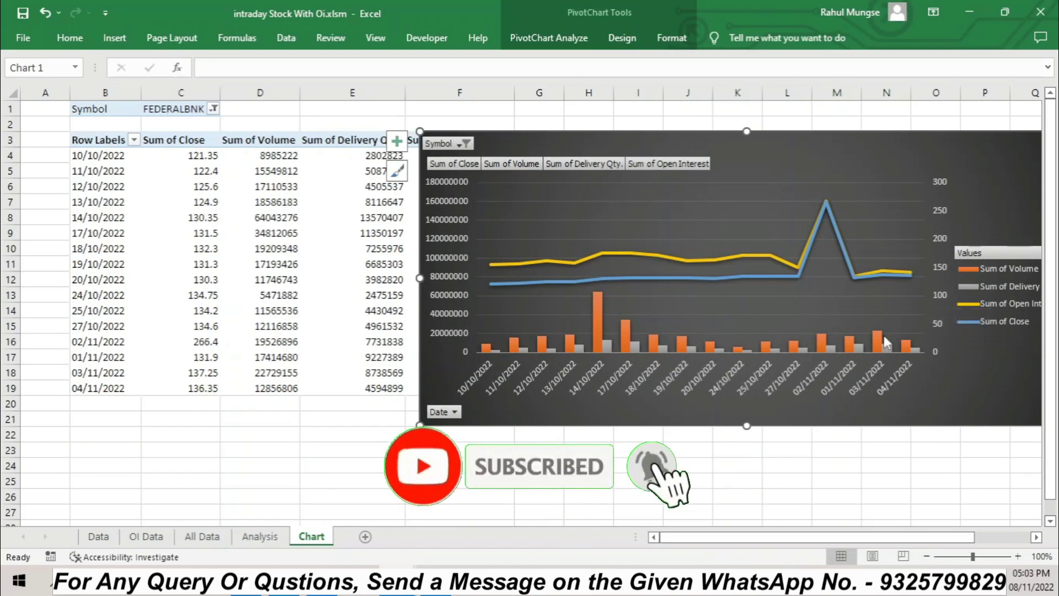
# Return to the Analysis sheet and reset the CPR scan filter to include blank rows as well as Yes
pyautogui.click(115, 539)
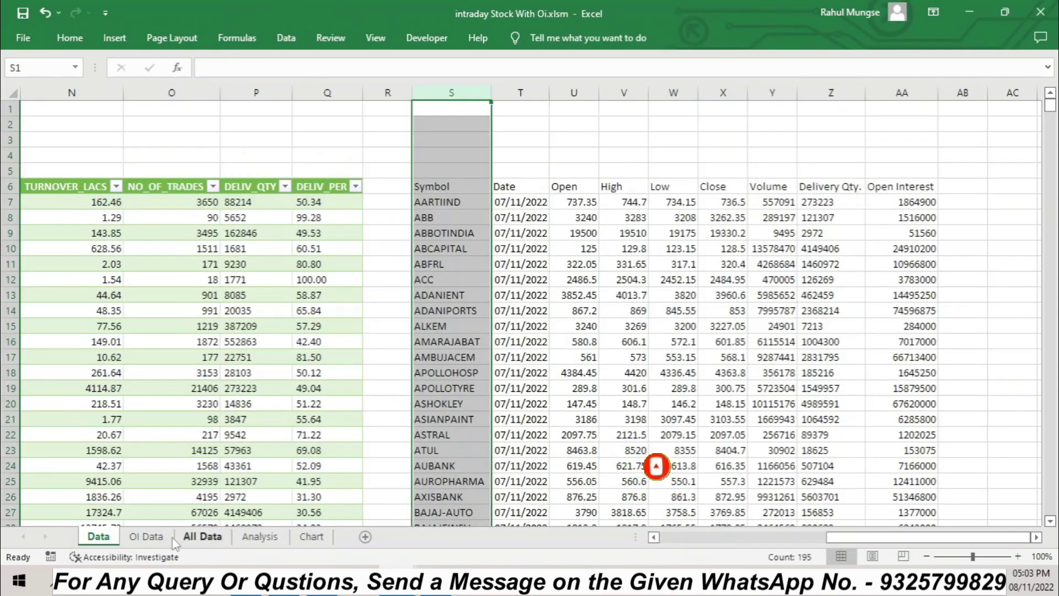
pyautogui.click(158, 538)
pyautogui.click(203, 538)
pyautogui.click(263, 540)
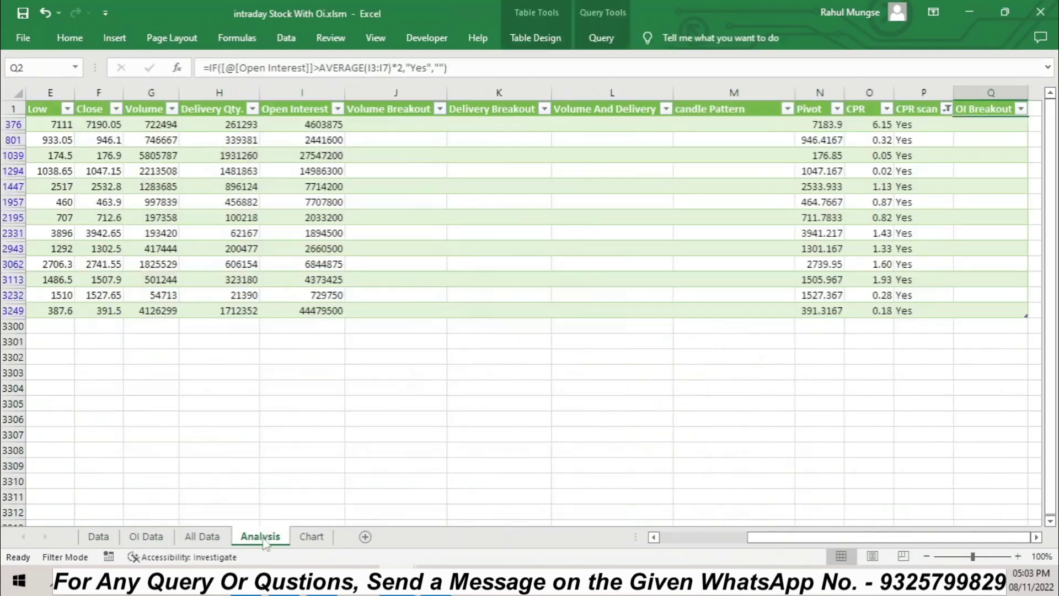
pyautogui.click(947, 108)
pyautogui.click(792, 307)
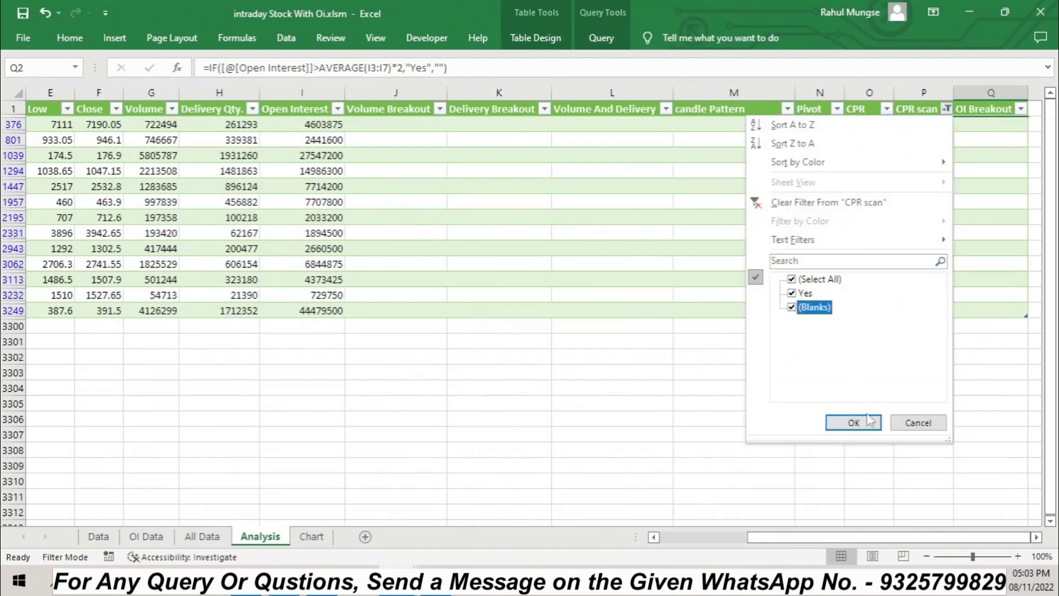
pyautogui.click(867, 424)
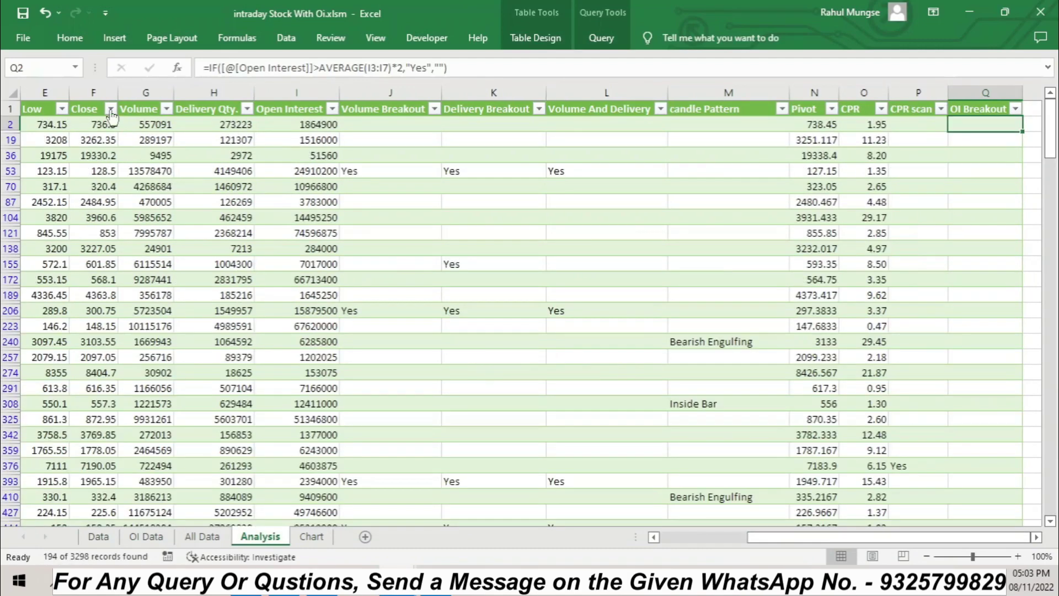
# Reset the Date filter of the Analysis table to include all dates
pyautogui.moveTo(787, 539); pyautogui.dragTo(675, 541)
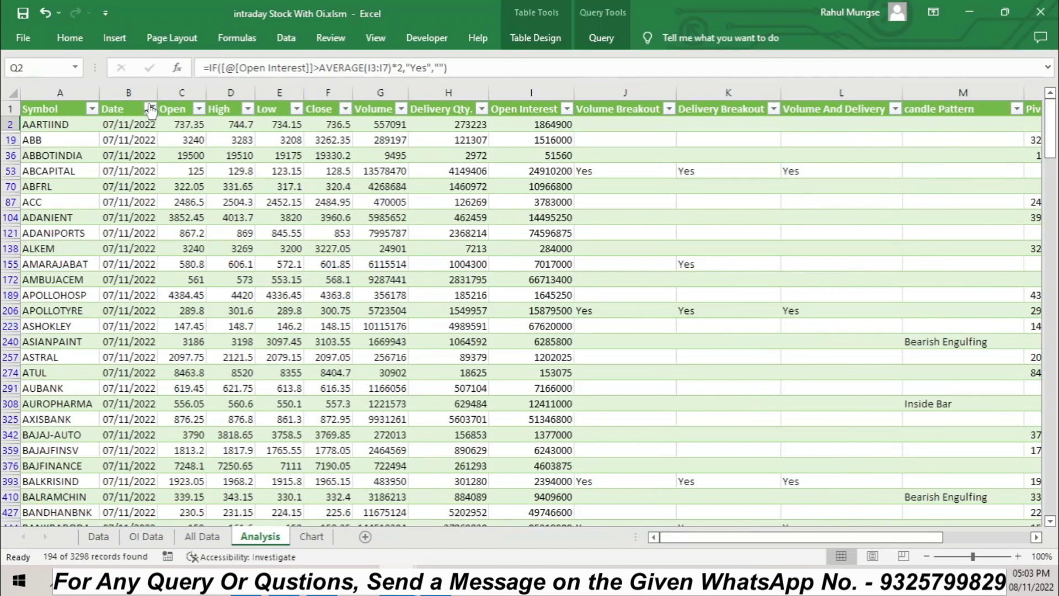
pyautogui.click(150, 109)
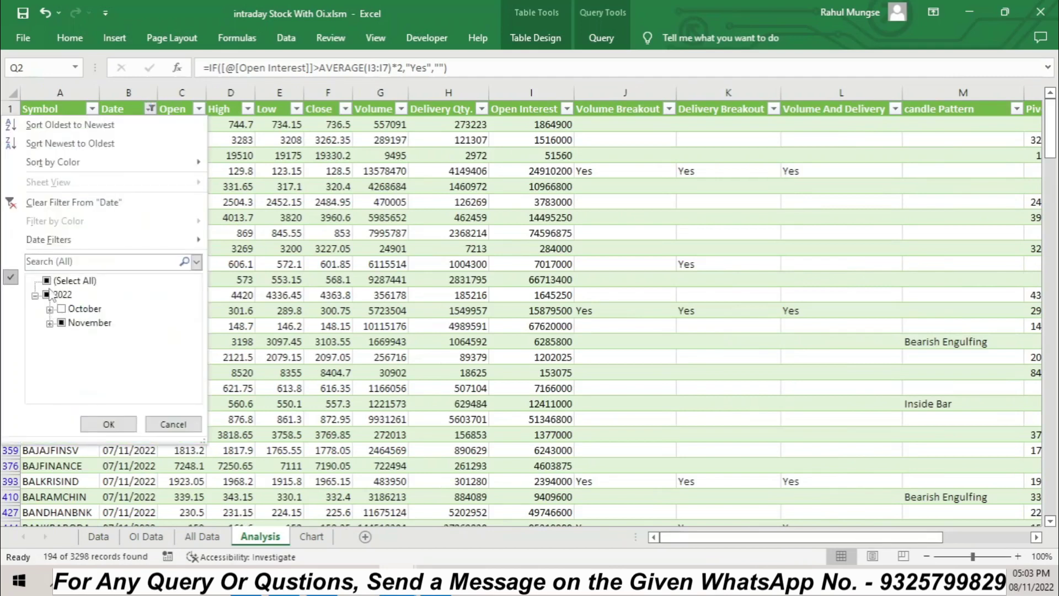
pyautogui.click(47, 281)
pyautogui.click(101, 422)
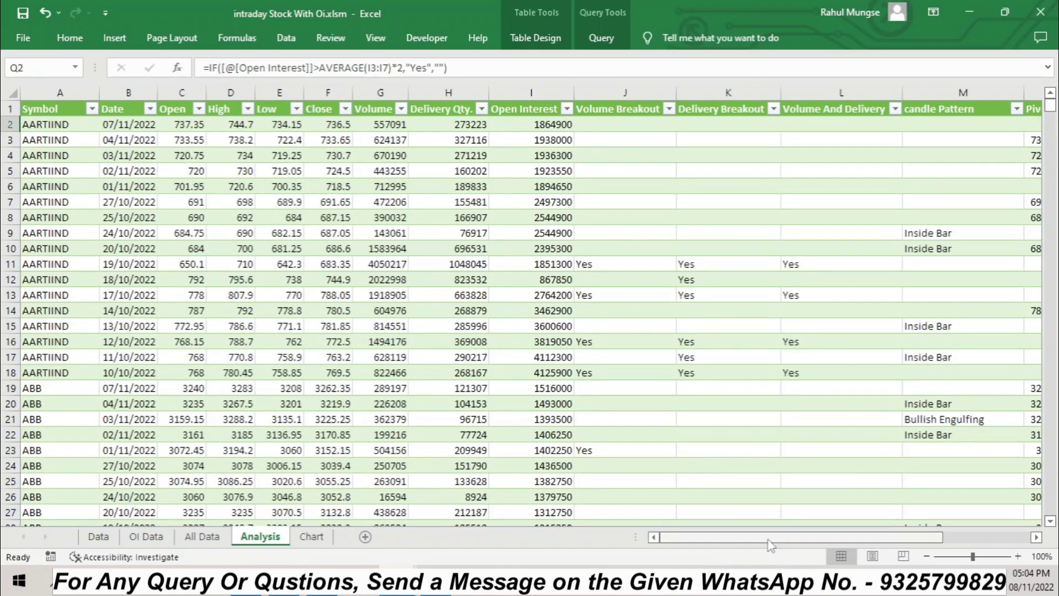
# Filter the Analysis table's Date column to show only 07 November 2022
pyautogui.moveTo(780, 536); pyautogui.dragTo(803, 537)
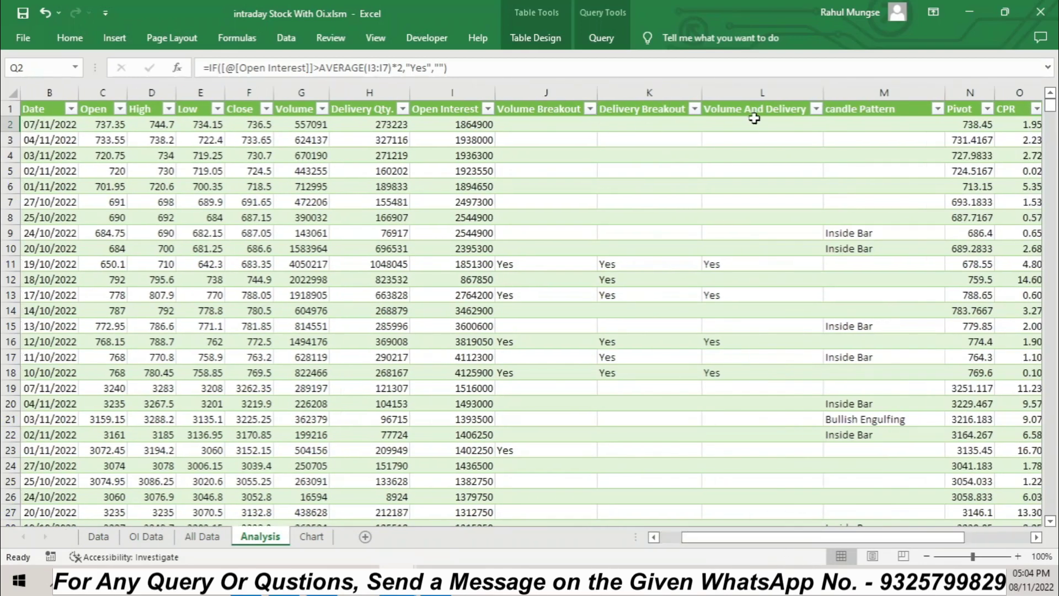
pyautogui.moveTo(736, 536); pyautogui.dragTo(715, 536)
pyautogui.click(150, 110)
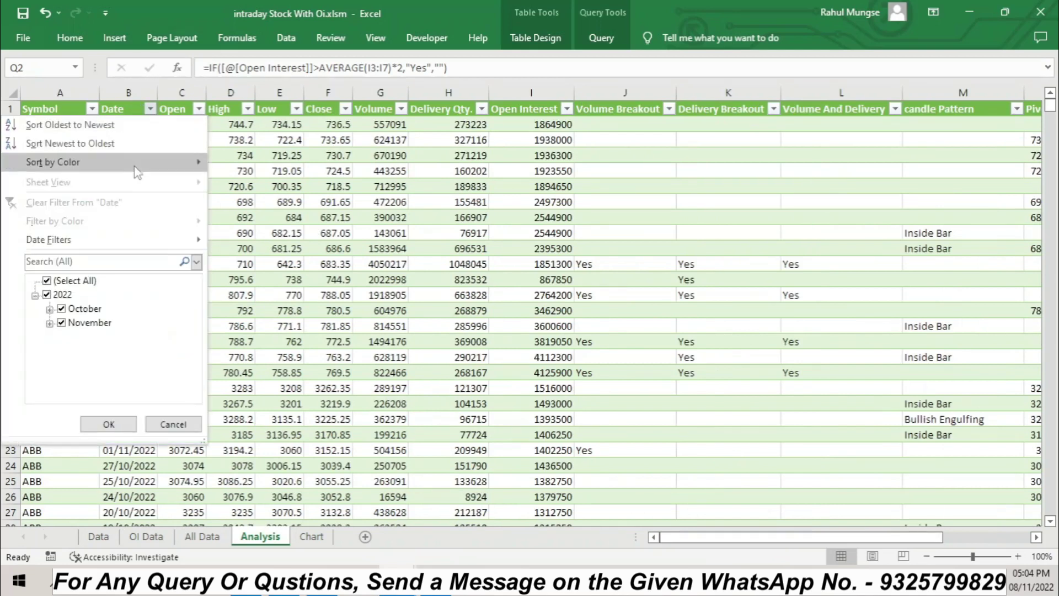
pyautogui.click(47, 295)
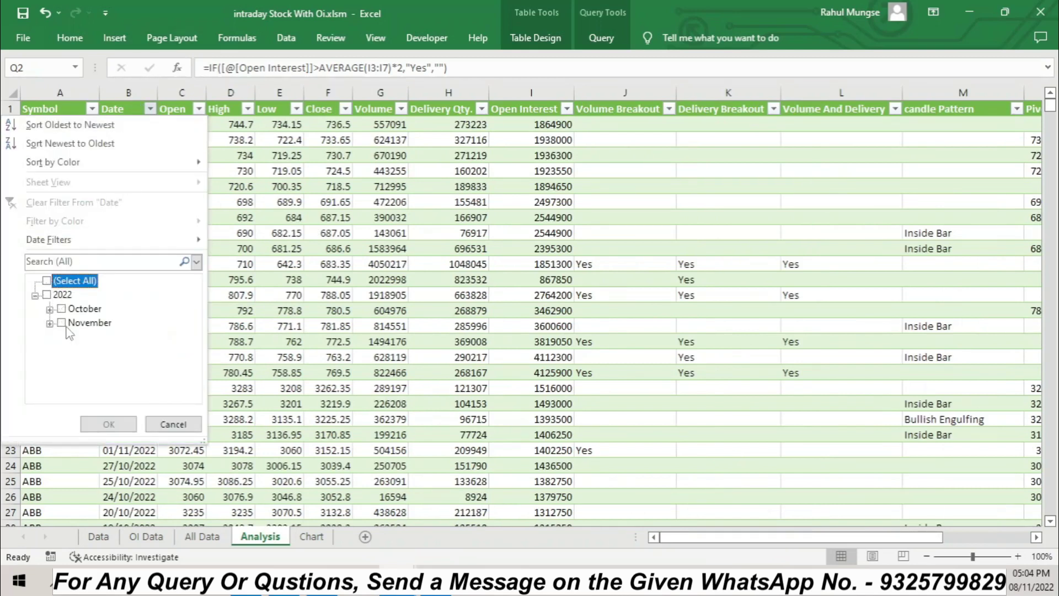
pyautogui.click(61, 322)
pyautogui.click(50, 324)
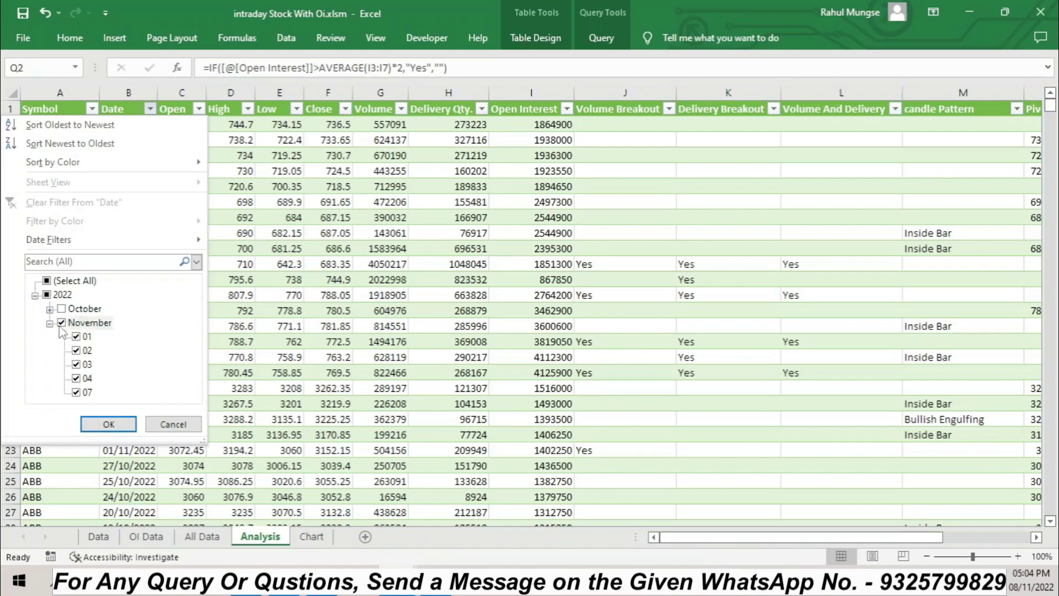
pyautogui.click(62, 323)
pyautogui.click(76, 392)
pyautogui.click(107, 430)
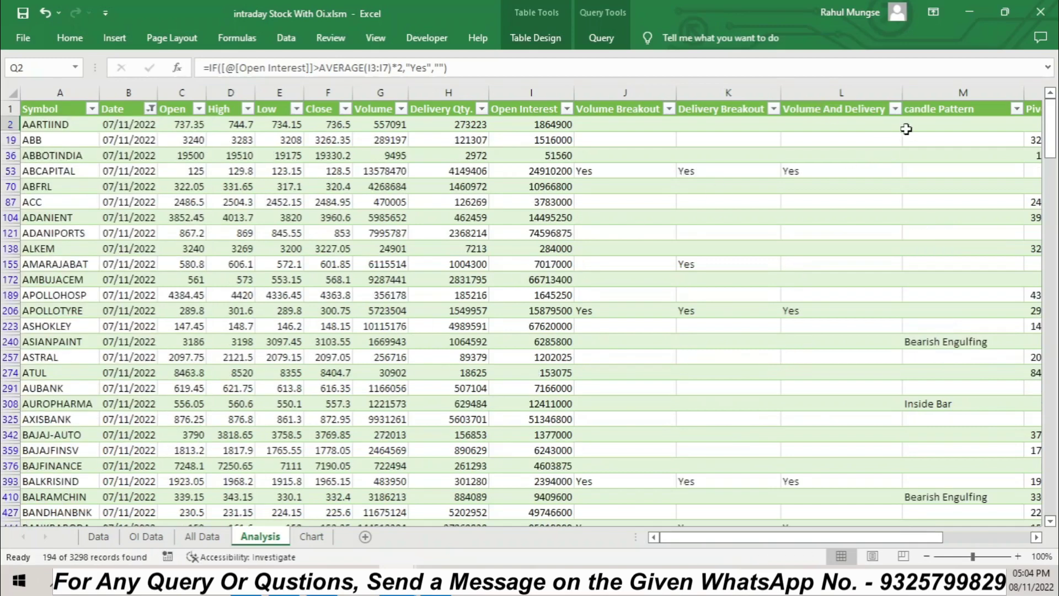
# Filter the Volume And Delivery column to show only Yes rows
pyautogui.click(896, 109)
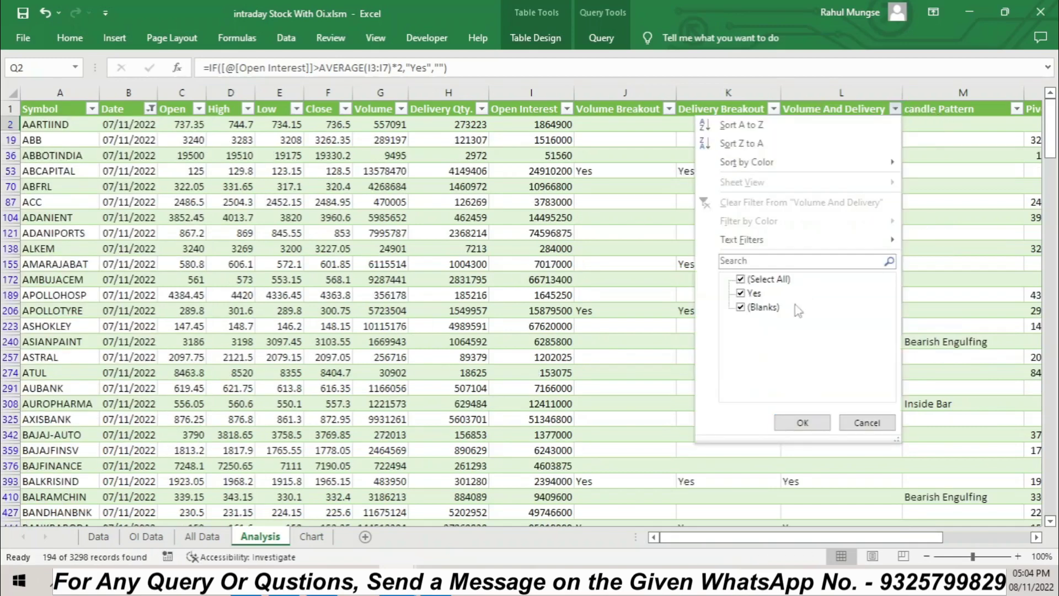
pyautogui.click(741, 307)
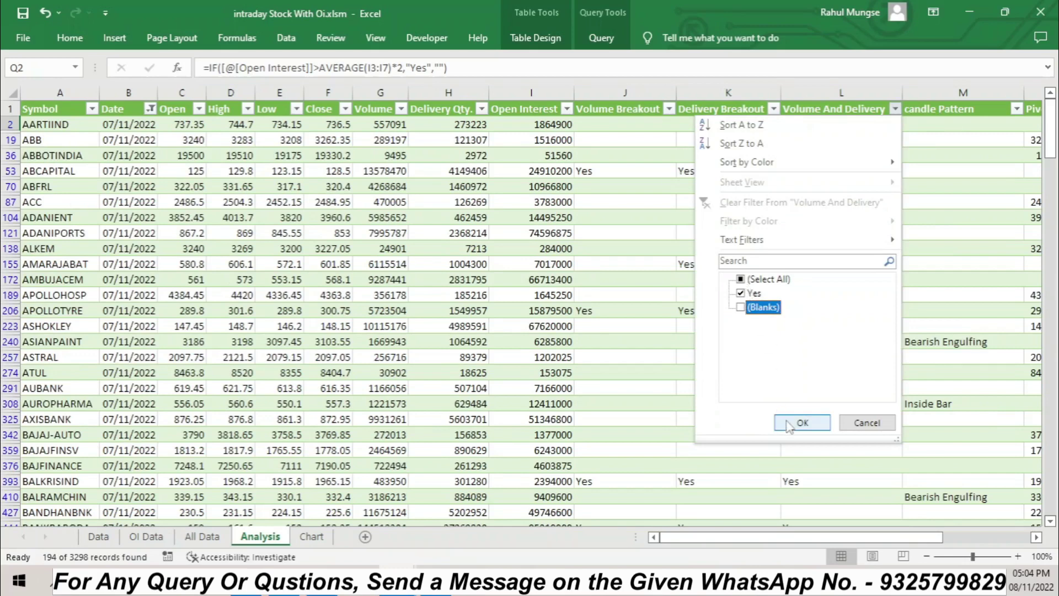
pyautogui.click(801, 422)
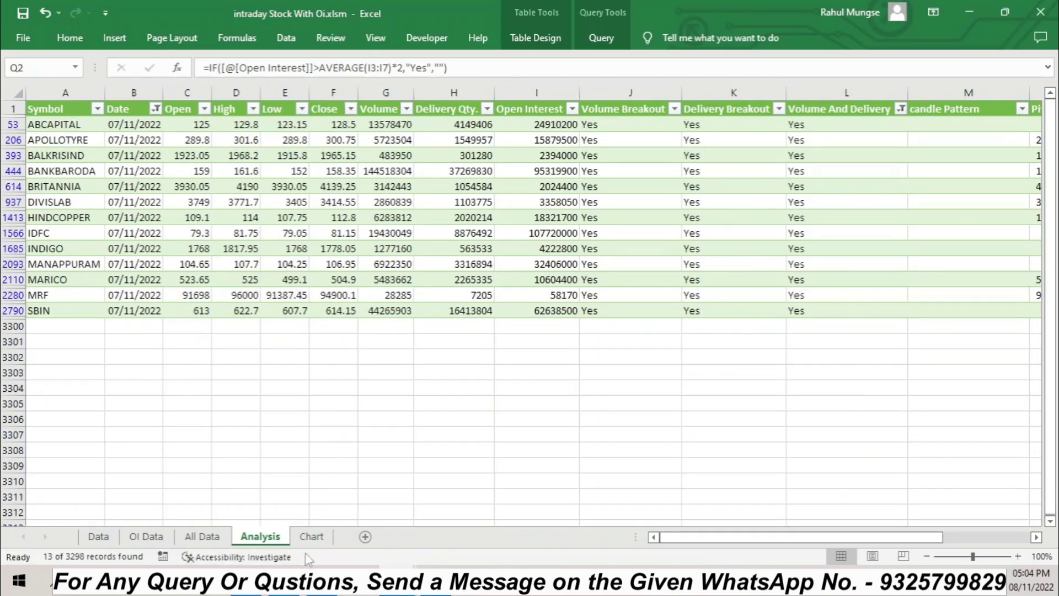
# Open the Chart sheet and set the pivot table's Symbol filter to ABCAPITAL
pyautogui.click(303, 537)
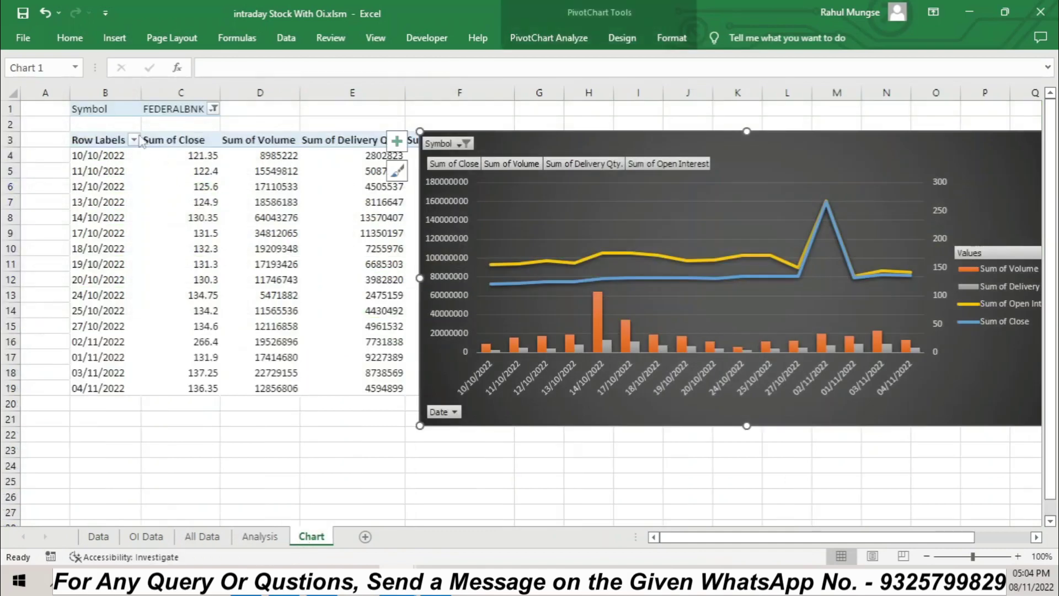
pyautogui.click(216, 109)
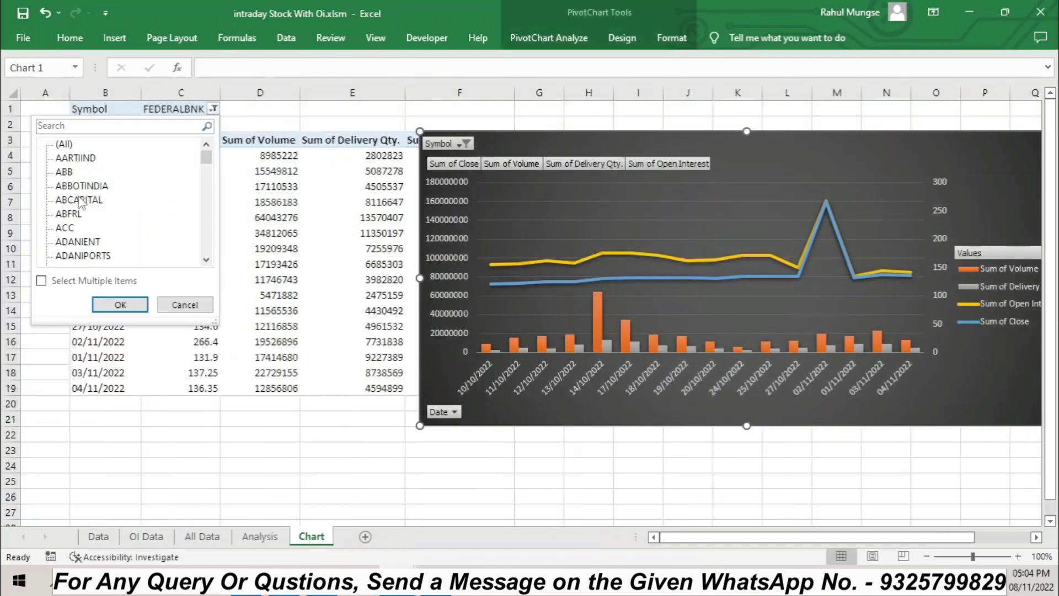
pyautogui.click(80, 201)
pyautogui.click(120, 304)
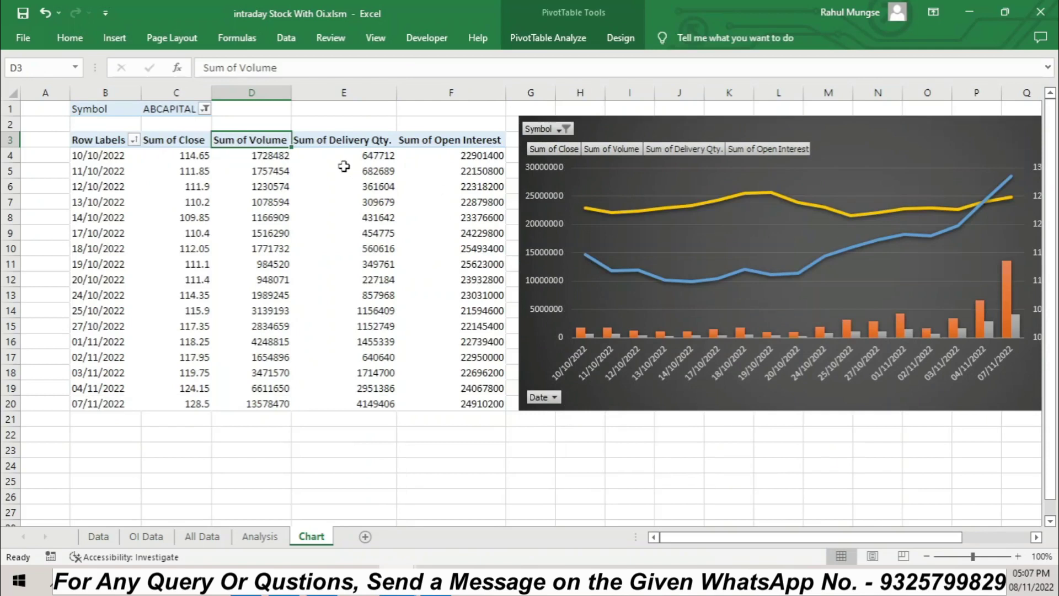
# Refresh the pivot table and examine the ABCAPITAL chart's volume and delivery columns for 07/11/2022
pyautogui.rightClick(336, 142)
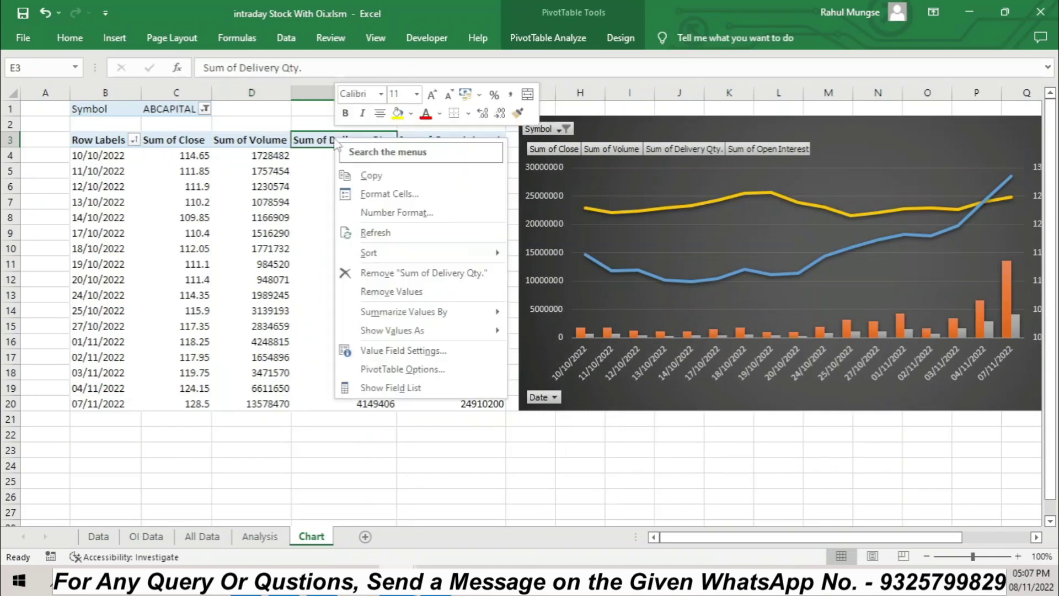
pyautogui.click(269, 148)
pyautogui.click(246, 140)
pyautogui.rightClick(247, 141)
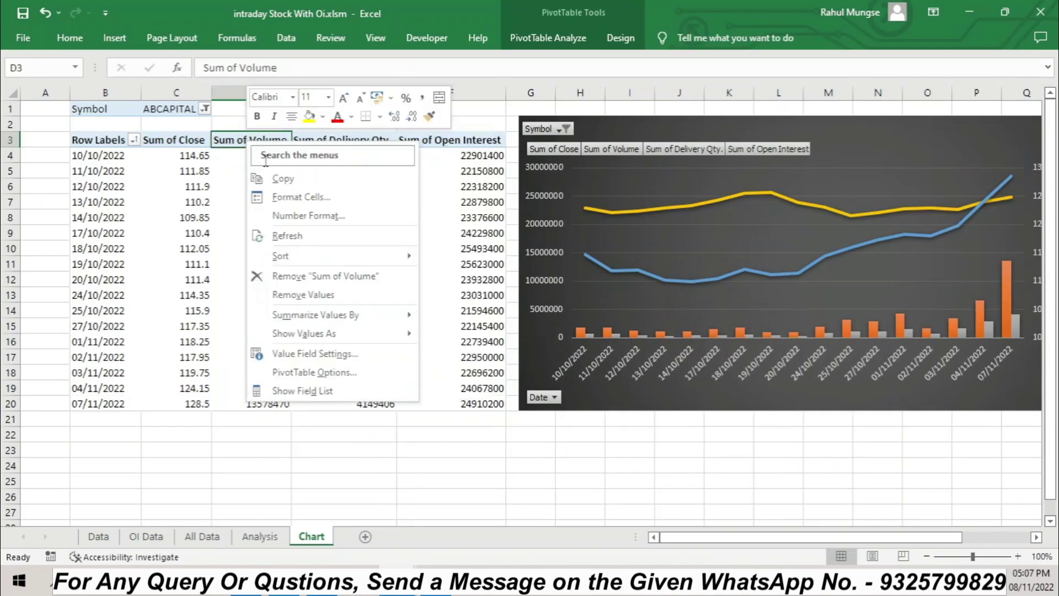
pyautogui.click(300, 238)
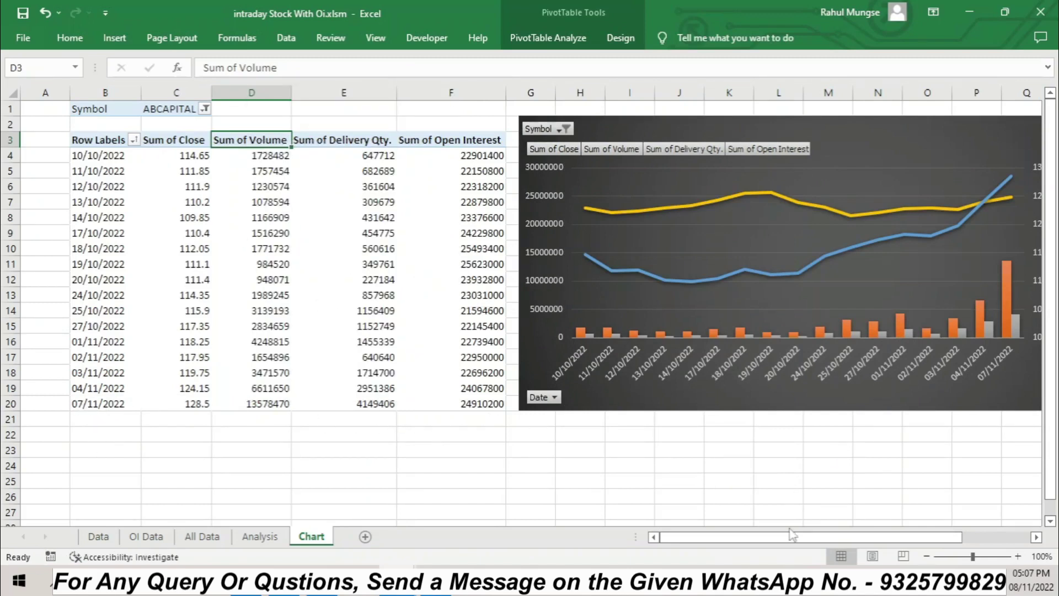
pyautogui.moveTo(793, 534); pyautogui.dragTo(893, 539)
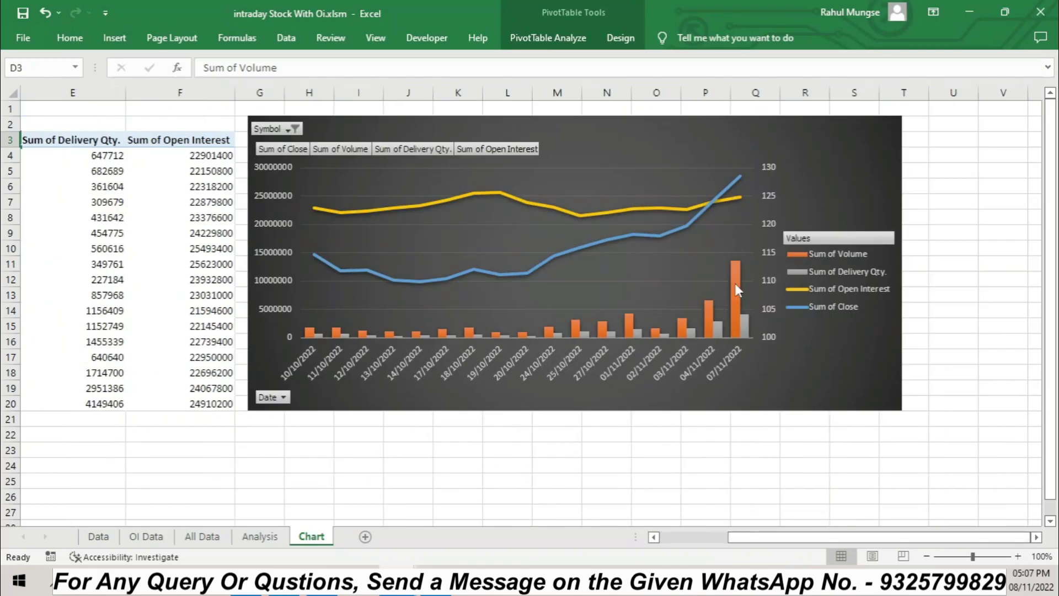
pyautogui.moveTo(746, 332)
# Check the filtered symbols on the Analysis sheet, and set the Chart sheet's Symbol filter to APOLLOTYRE to review its chart
pyautogui.click(262, 536)
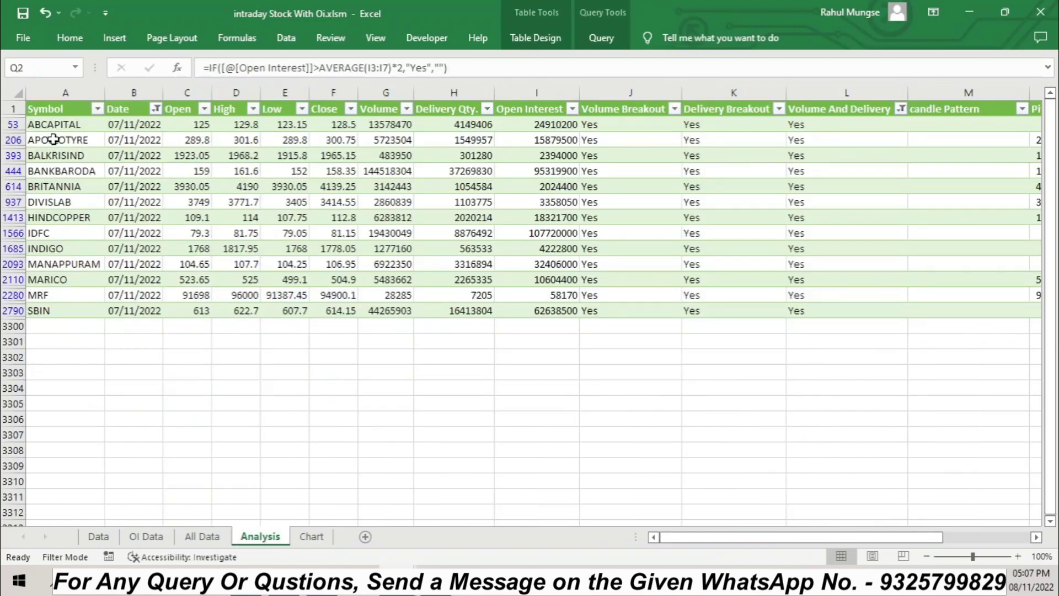
pyautogui.click(309, 536)
pyautogui.moveTo(737, 540); pyautogui.dragTo(662, 540)
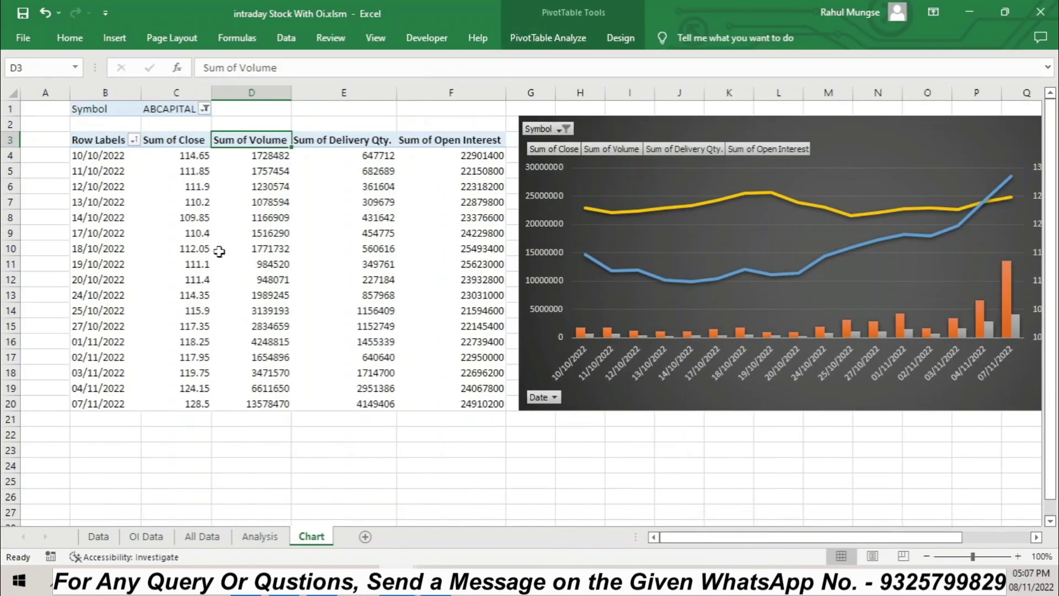
pyautogui.click(205, 109)
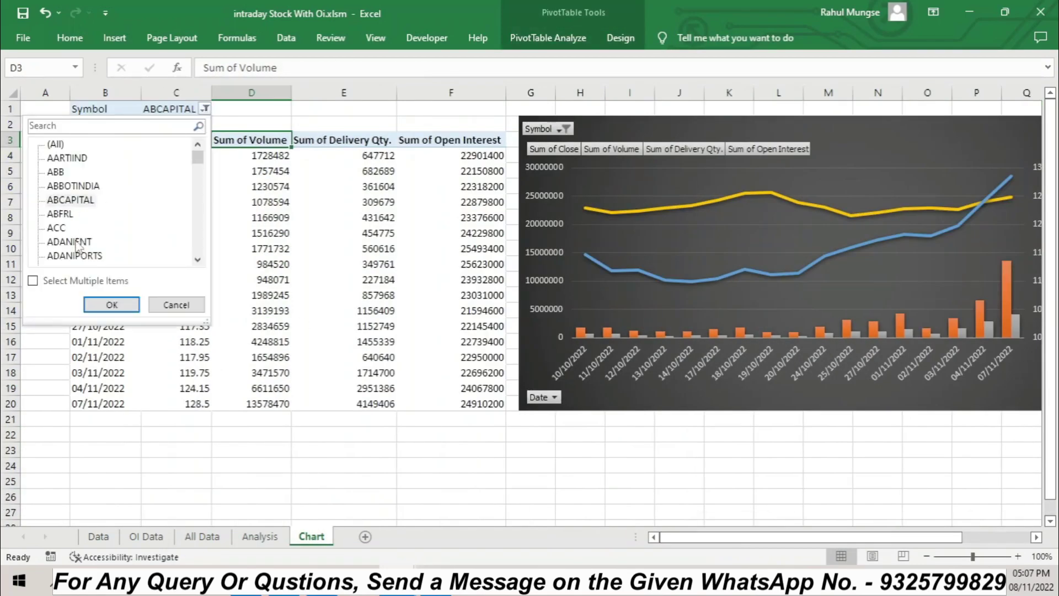
pyautogui.scroll(-3, 77, 246)
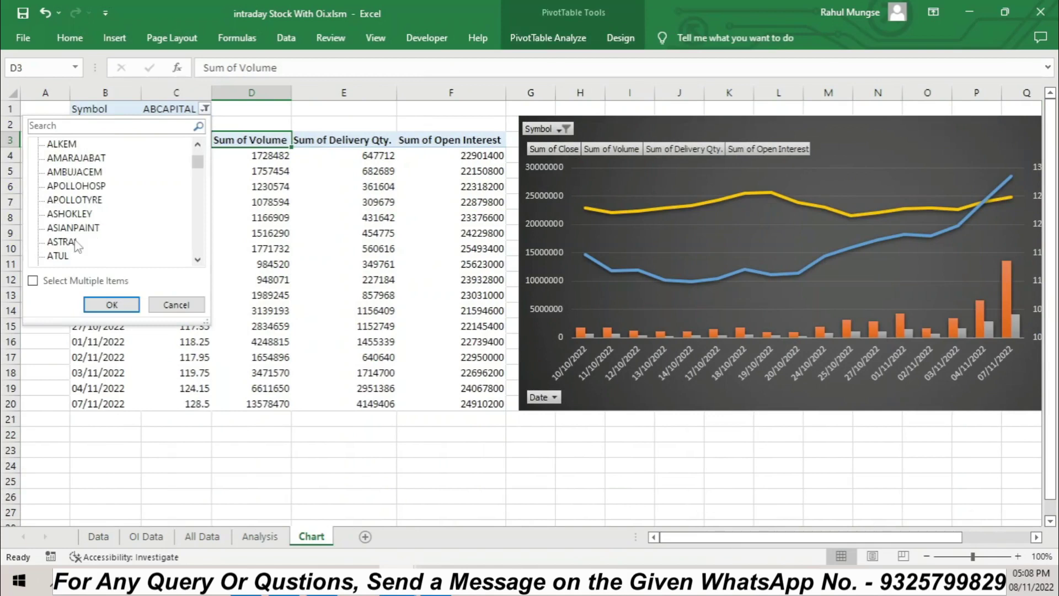
pyautogui.scroll(-1, 58, 237)
pyautogui.scroll(1, 62, 219)
pyautogui.click(74, 200)
pyautogui.click(112, 304)
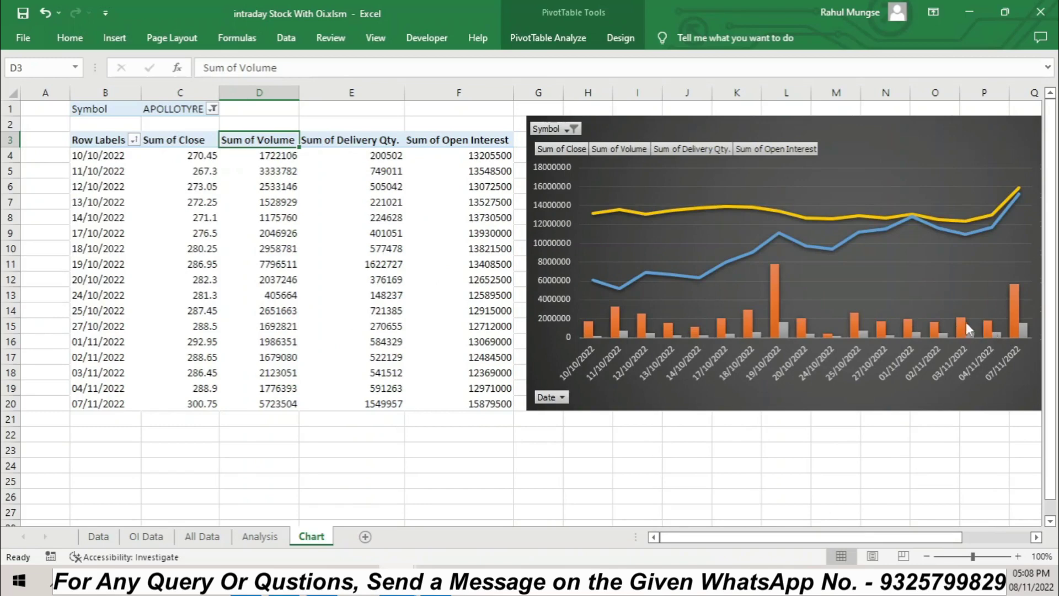
pyautogui.moveTo(933, 544); pyautogui.dragTo(1002, 544)
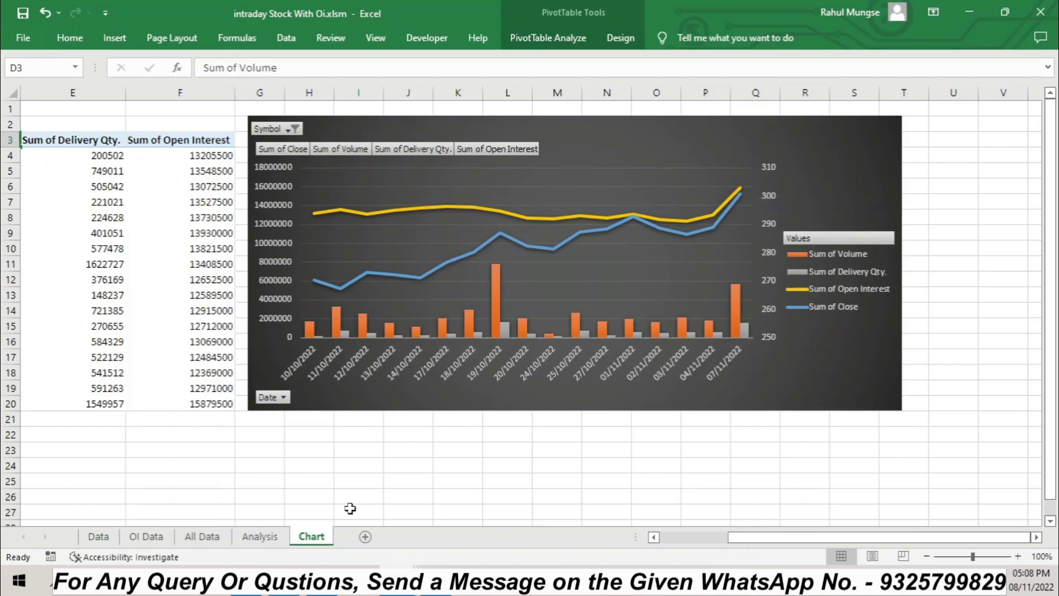
# Set the pivot's Symbol filter to BANKBARODA and examine its volume, delivery and open interest on the chart for 07/11/2022
pyautogui.click(257, 537)
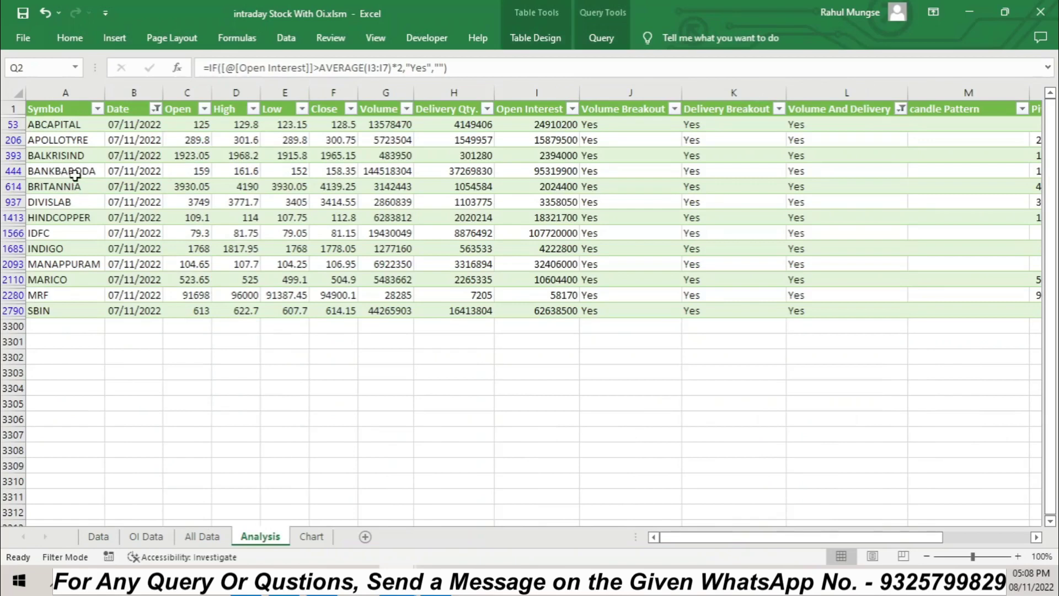
pyautogui.click(311, 536)
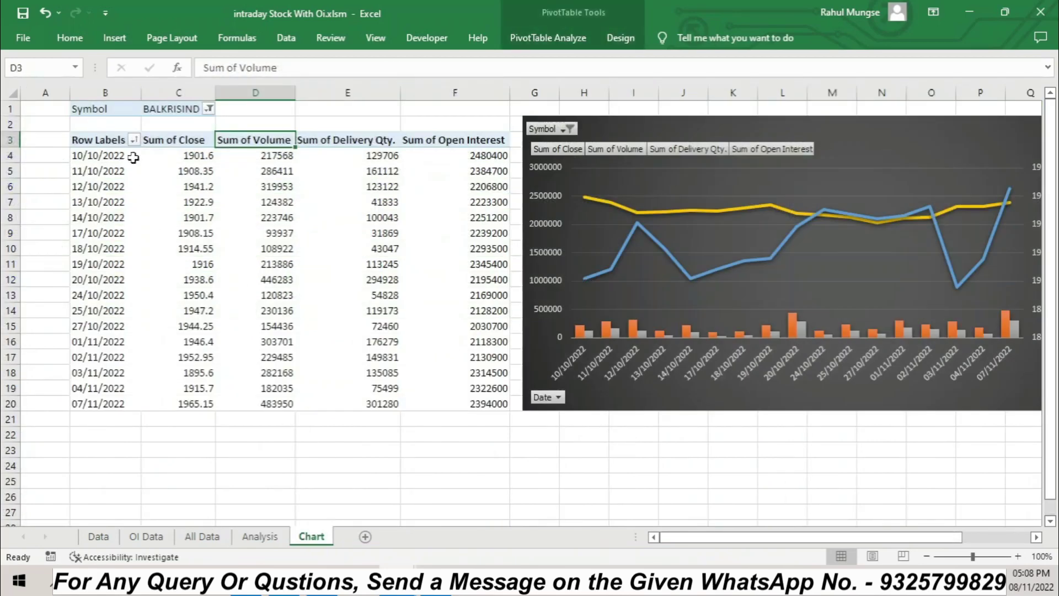
pyautogui.click(209, 109)
pyautogui.scroll(-8, 101, 231)
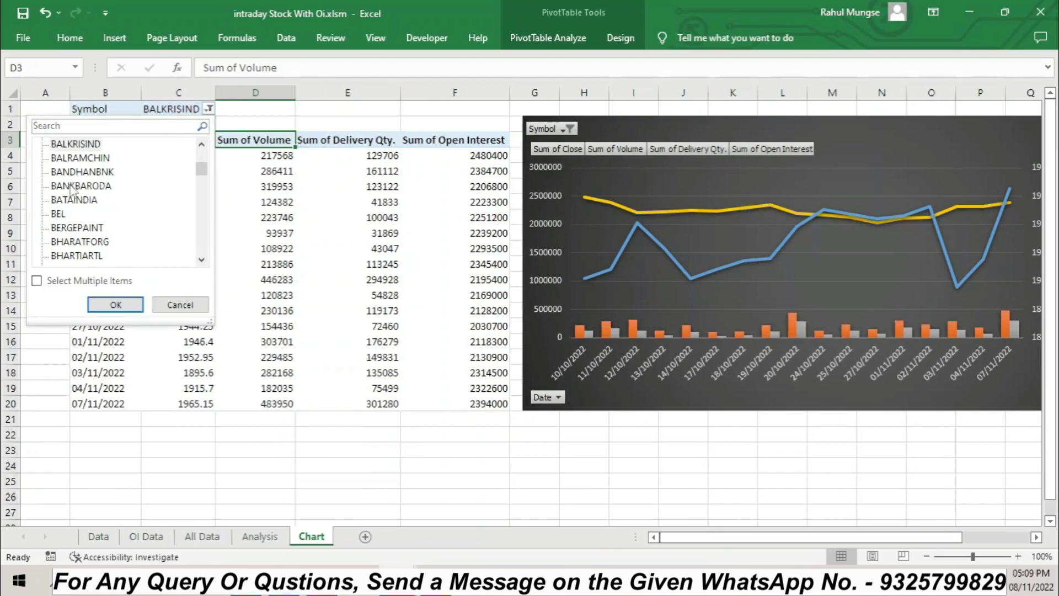
pyautogui.click(78, 185)
pyautogui.click(132, 304)
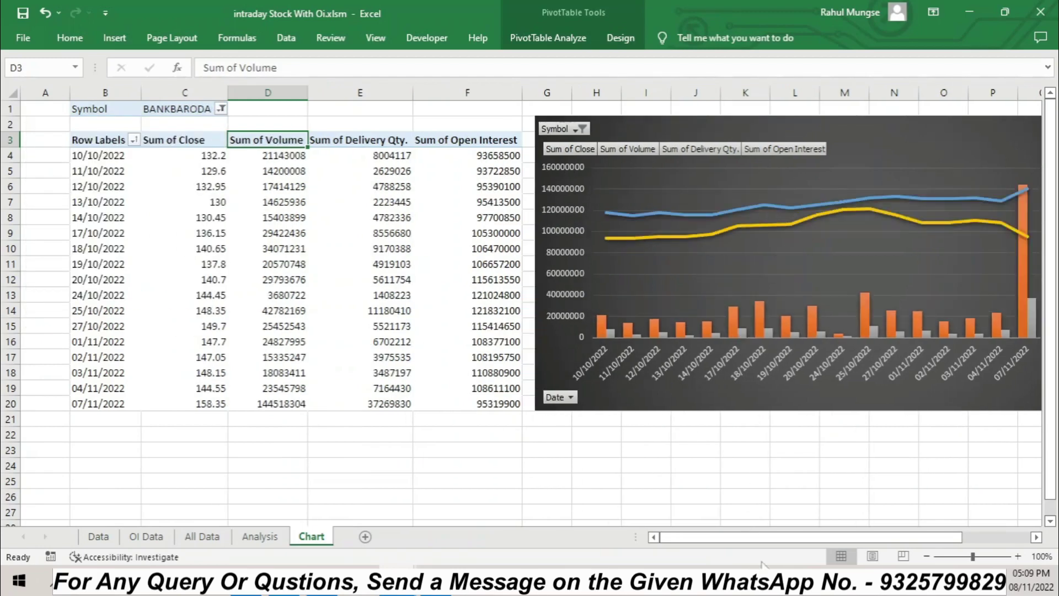
pyautogui.moveTo(761, 537); pyautogui.dragTo(829, 537)
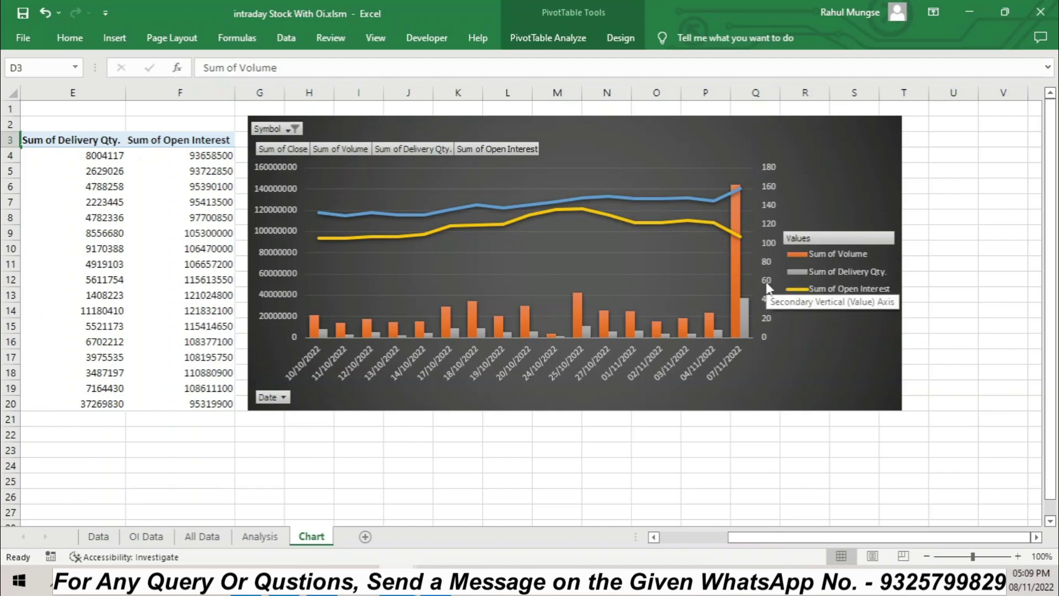
pyautogui.moveTo(737, 232)
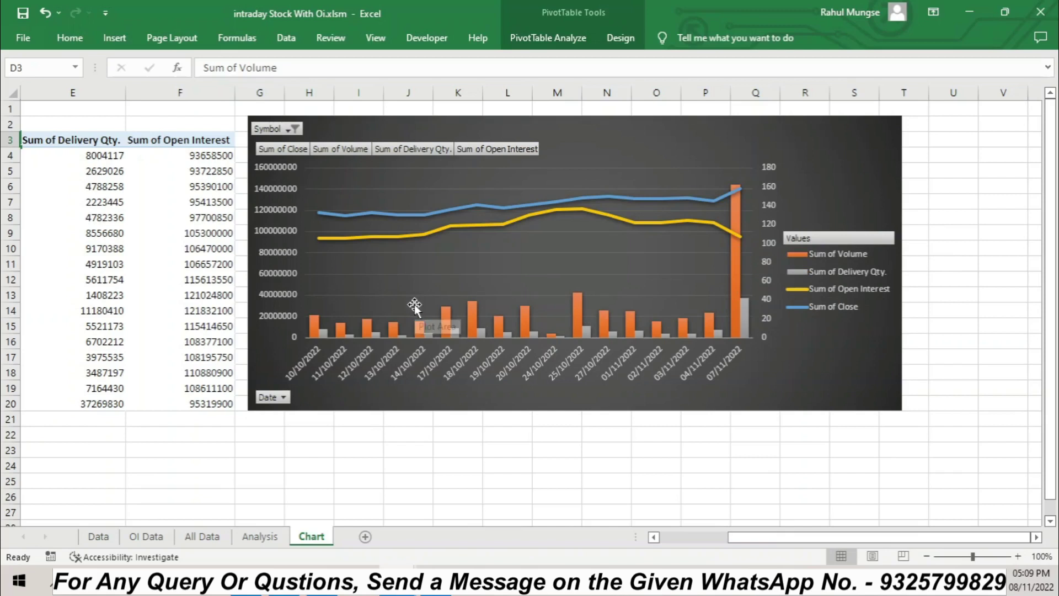
pyautogui.moveTo(734, 279)
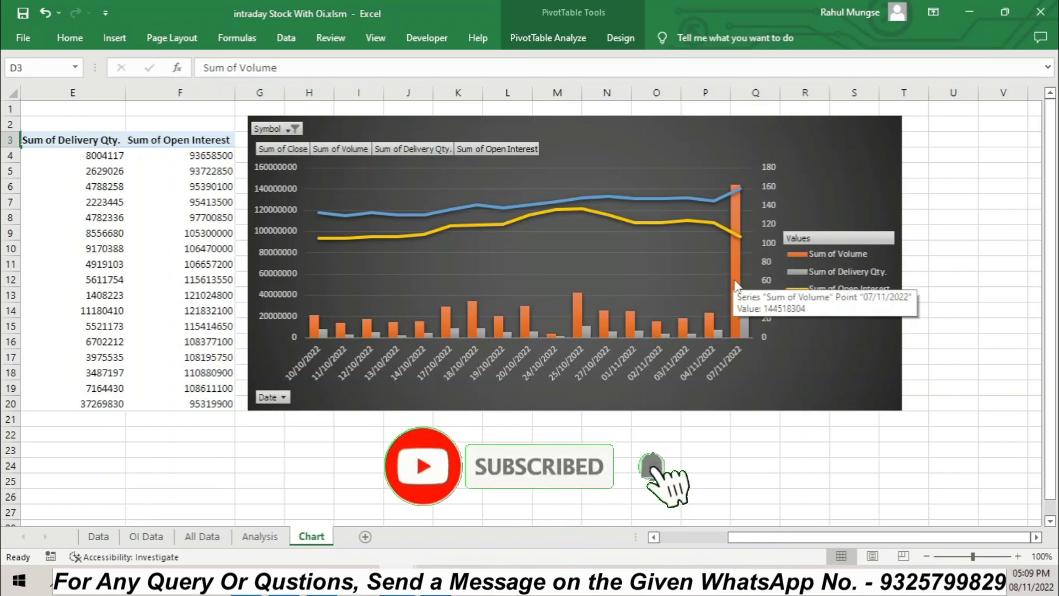
pyautogui.moveTo(740, 300)
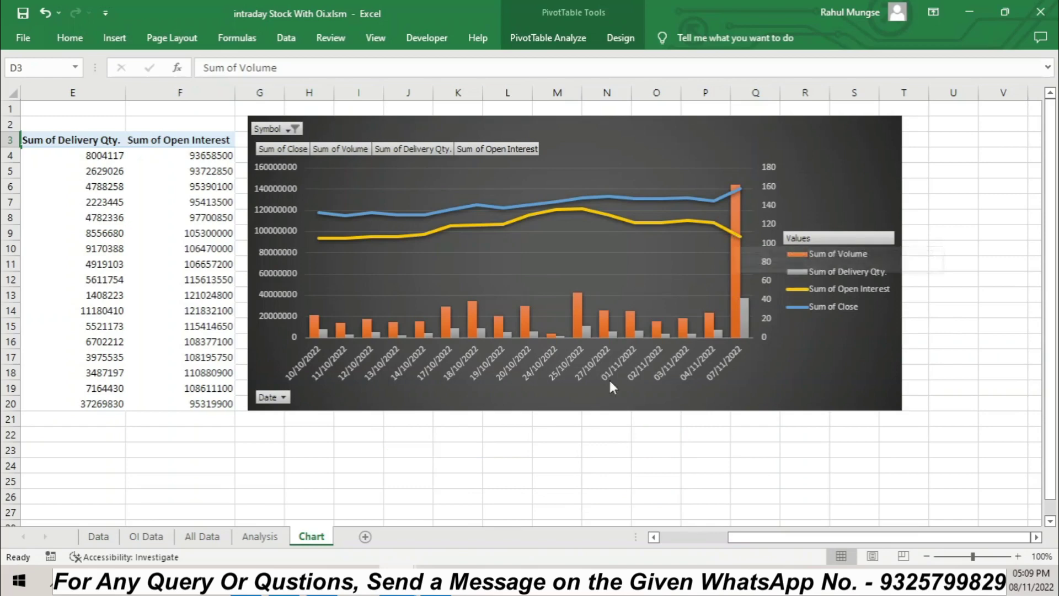
# Look up the next filtered stock on the Analysis sheet and set the Chart sheet's Symbol filter to BRITANNIA
pyautogui.click(261, 538)
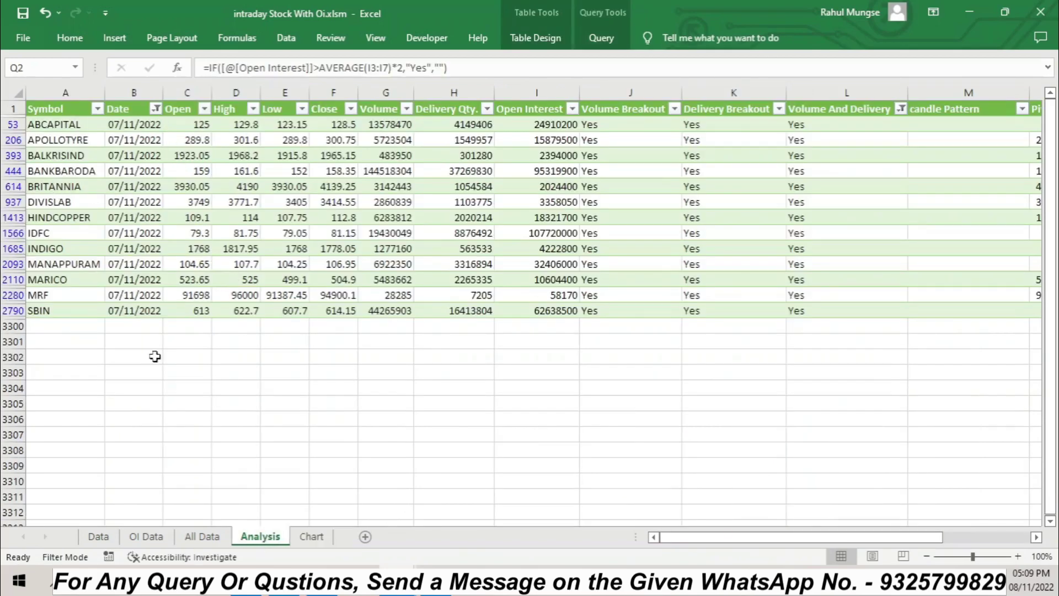
pyautogui.click(311, 538)
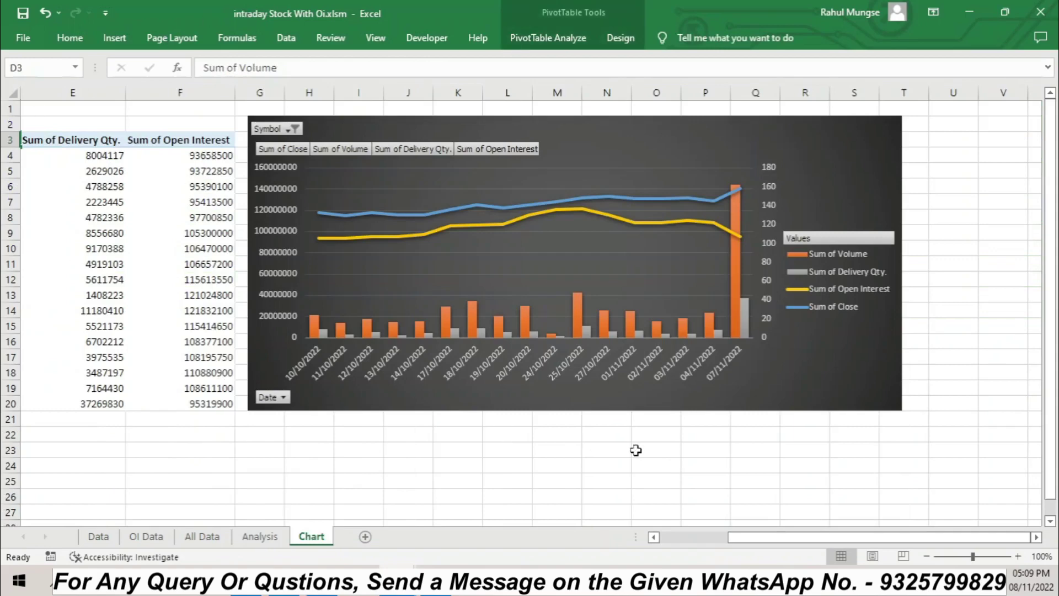
pyautogui.moveTo(753, 536); pyautogui.dragTo(684, 536)
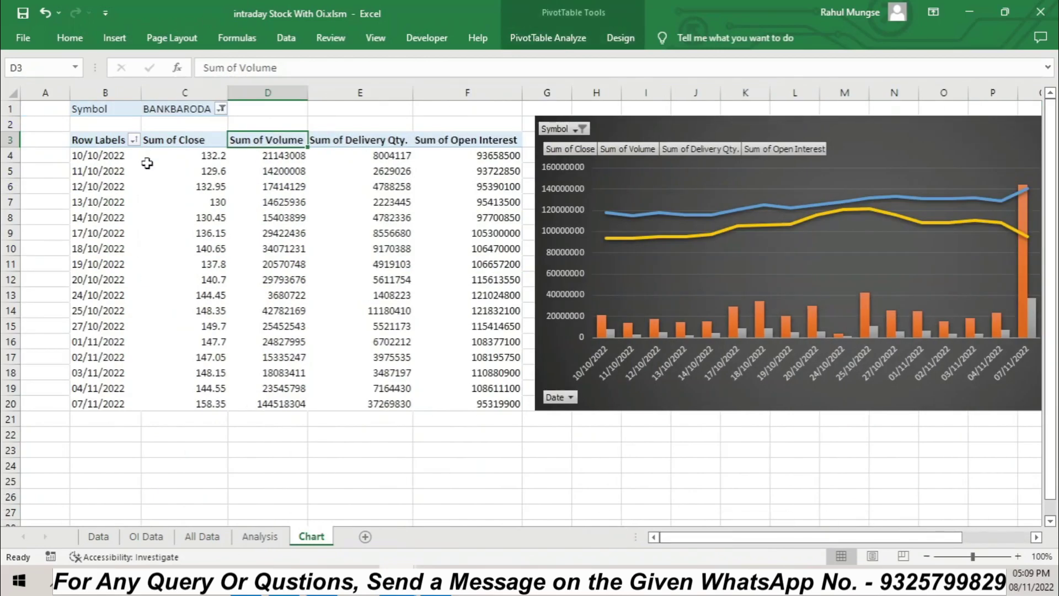
pyautogui.click(220, 109)
pyautogui.scroll(-6, 116, 221)
pyautogui.scroll(-3, 115, 220)
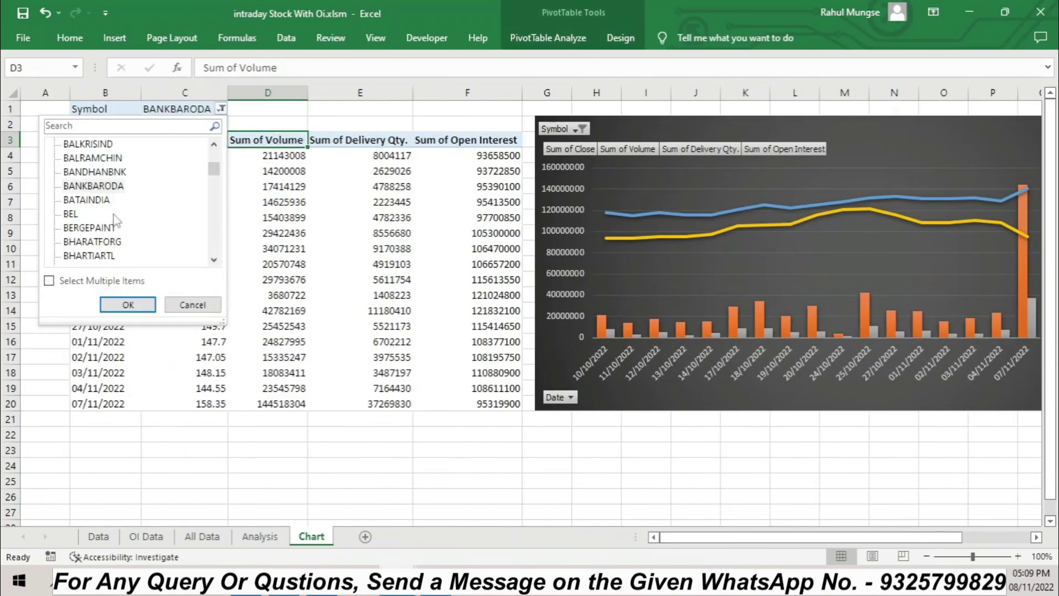
pyautogui.click(215, 241)
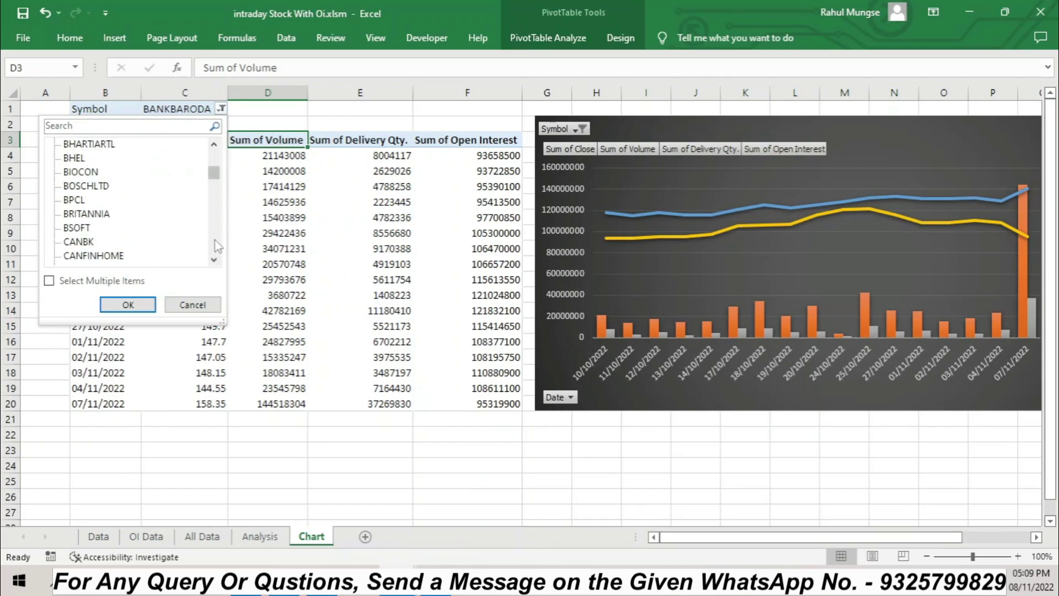
pyautogui.click(110, 215)
pyautogui.click(128, 305)
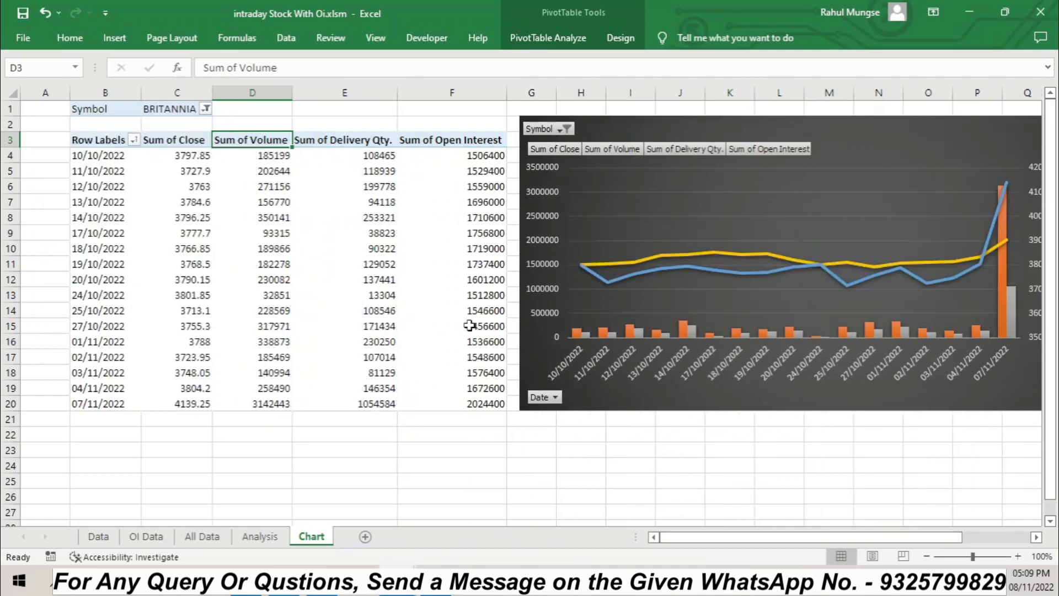
# Examine the full BRITANNIA chart with its legend, and check the OI Breakout column for the filtered stocks on the Analysis sheet
pyautogui.moveTo(733, 536); pyautogui.dragTo(900, 473)
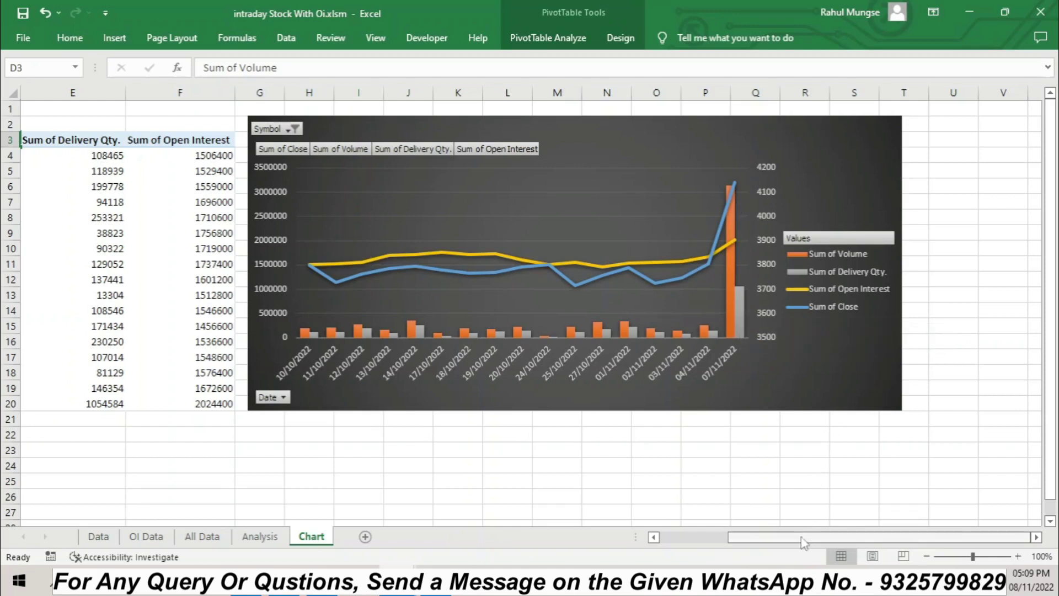
pyautogui.moveTo(807, 535); pyautogui.dragTo(690, 544)
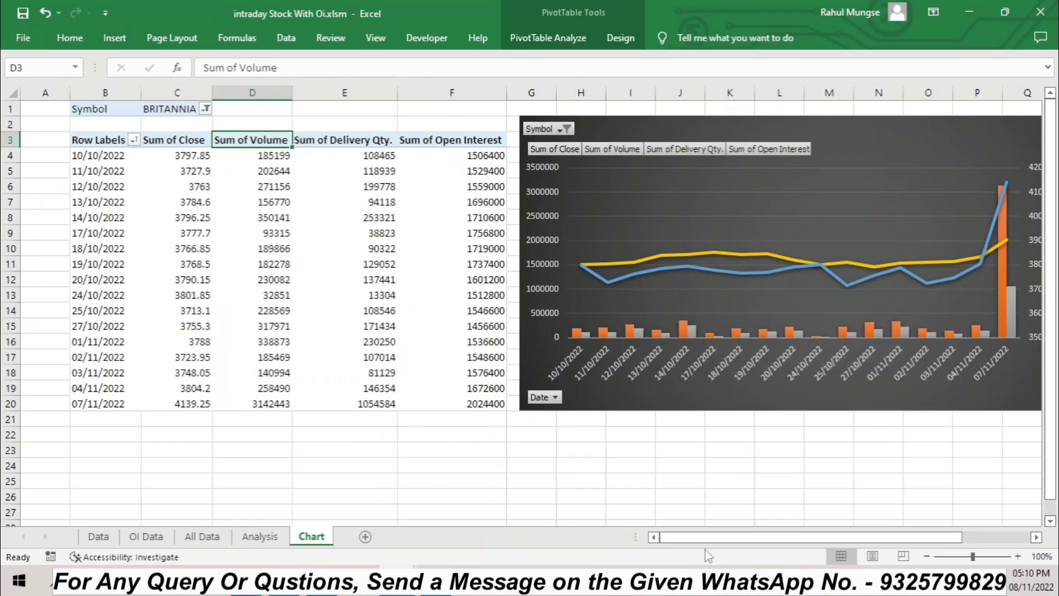
pyautogui.click(260, 536)
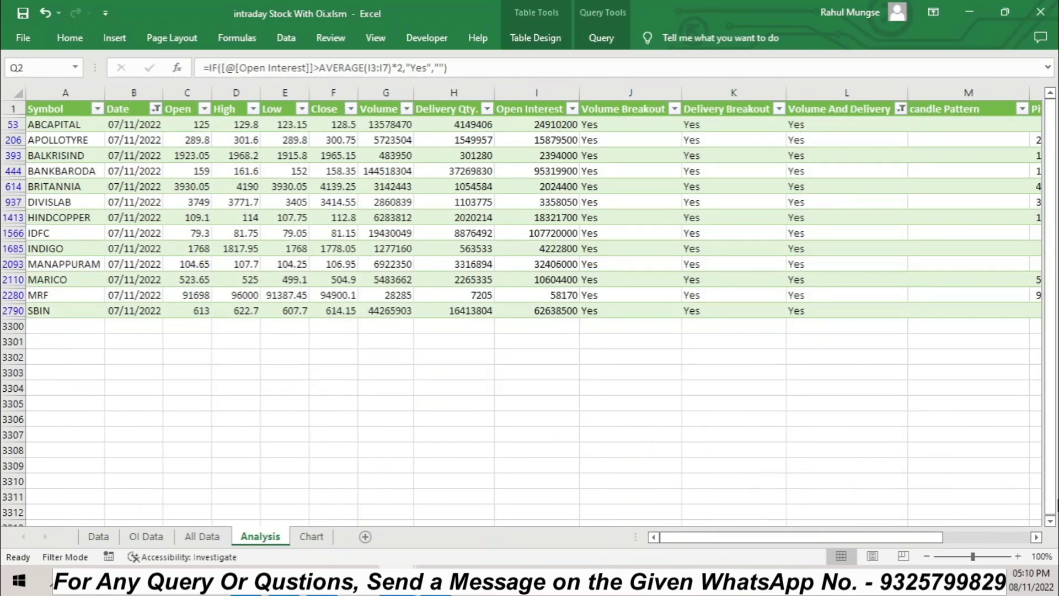
pyautogui.moveTo(874, 536); pyautogui.dragTo(962, 485)
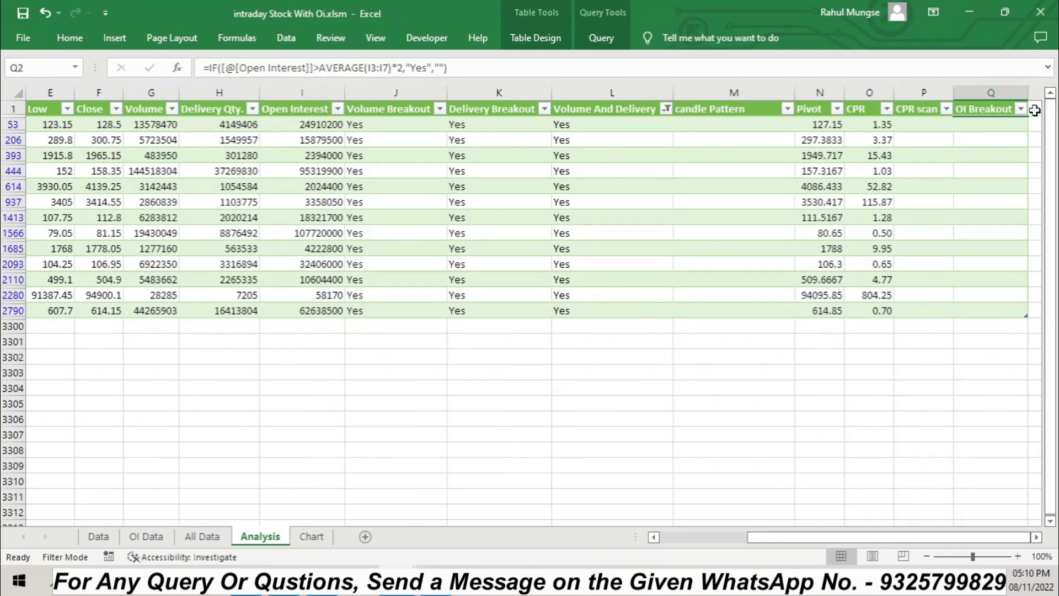
pyautogui.moveTo(817, 543); pyautogui.dragTo(782, 543)
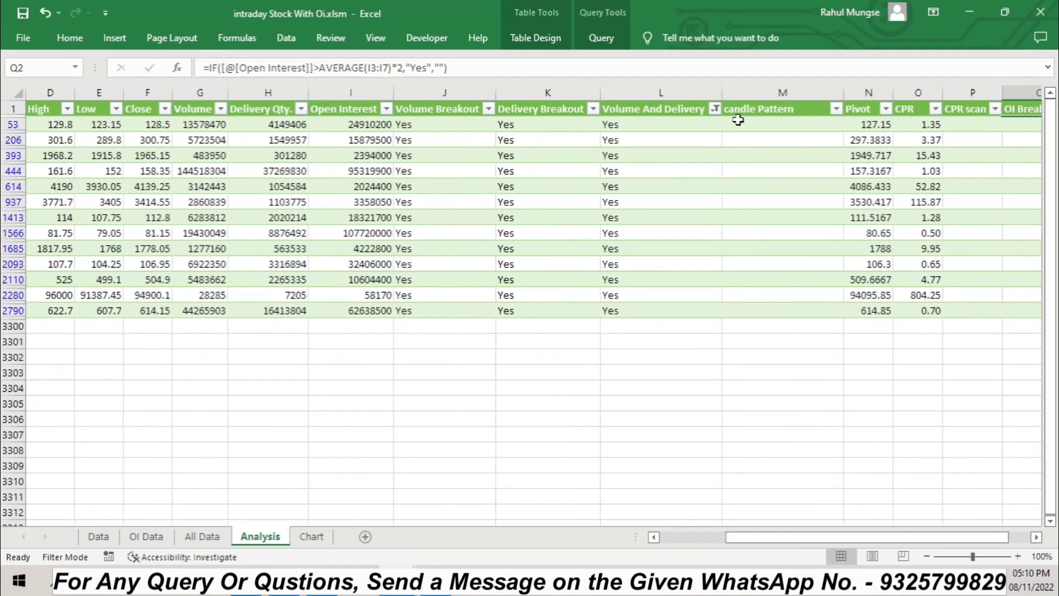
# Inspect the candle Pattern formula for the first filtered stock and check which patterns that column's filter offers
pyautogui.click(761, 124)
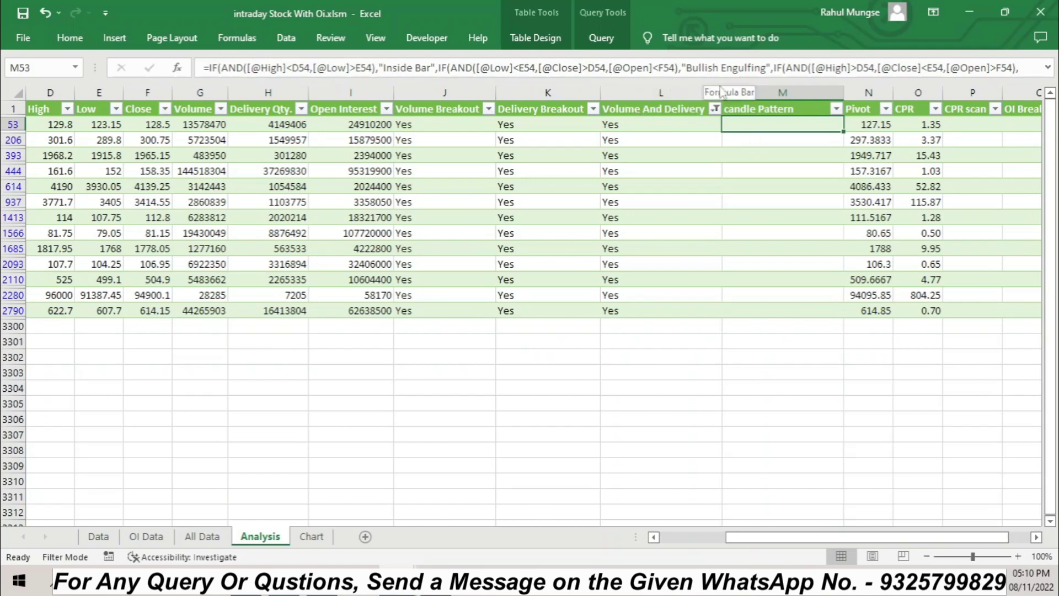
pyautogui.click(836, 108)
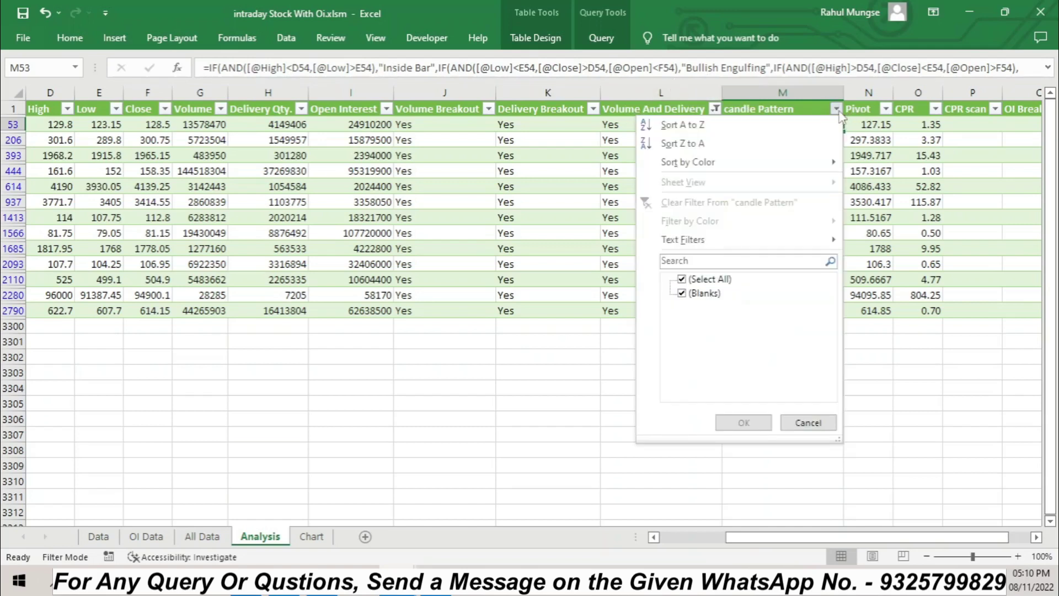
pyautogui.click(490, 446)
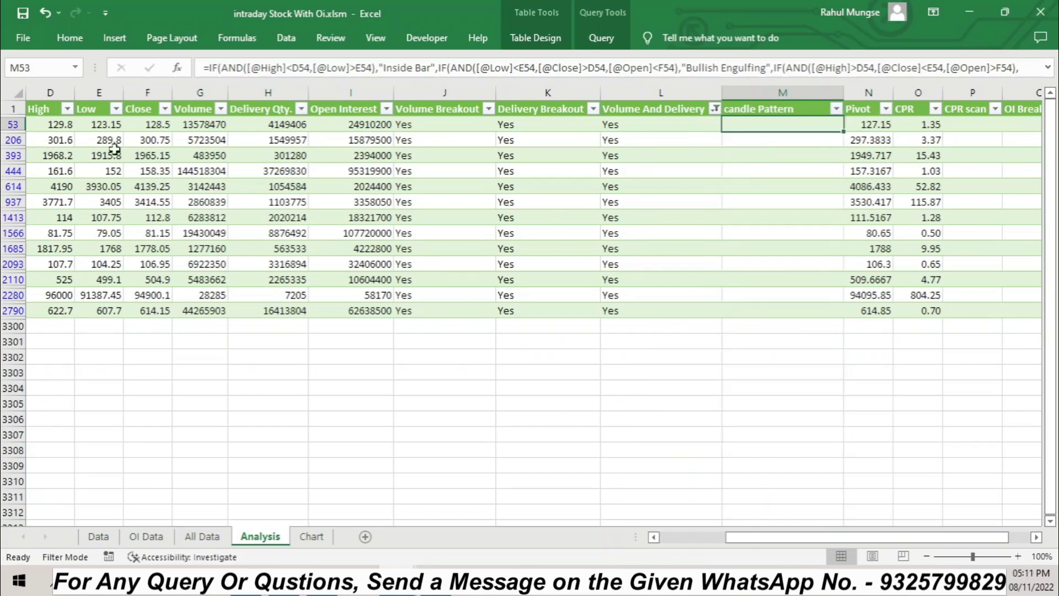
# Look at the daily ABB chart in TradingView, and return to the Excel Analysis sheet to review the filtered symbols
pyautogui.click(321, 583)
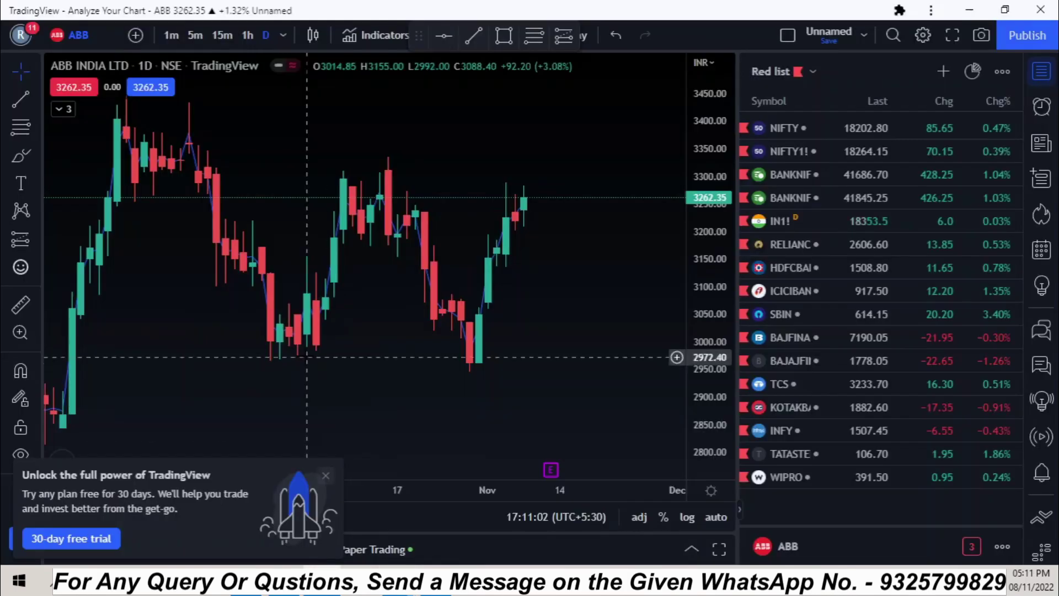
pyautogui.click(321, 583)
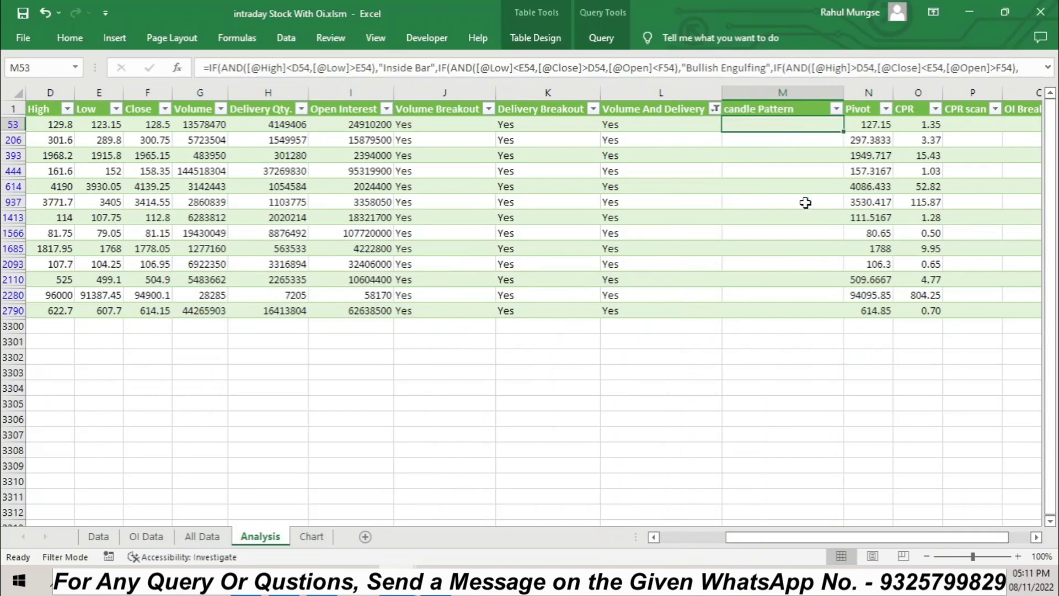
pyautogui.moveTo(781, 536); pyautogui.dragTo(714, 536)
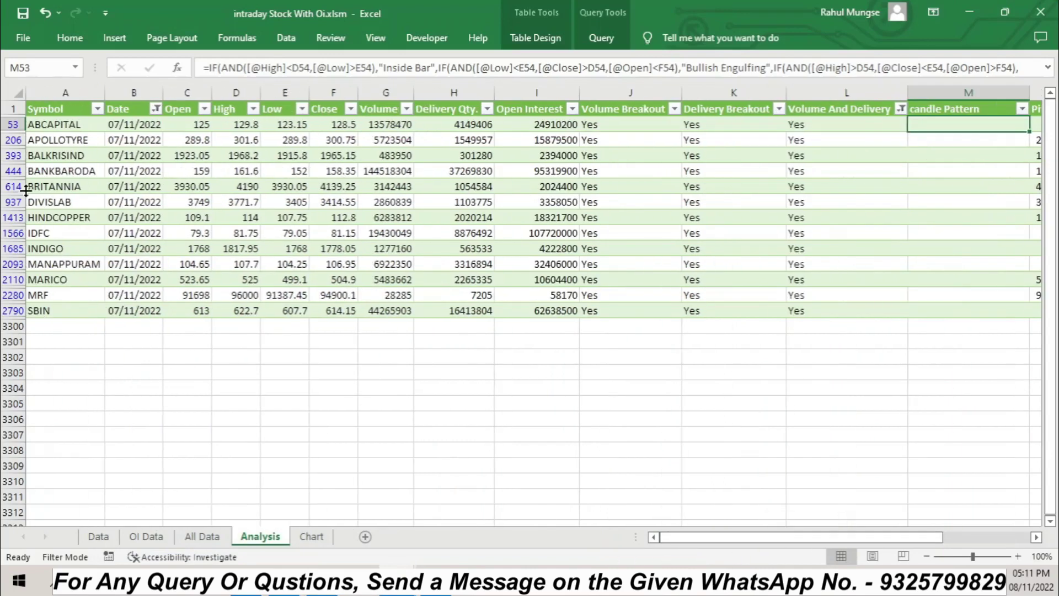